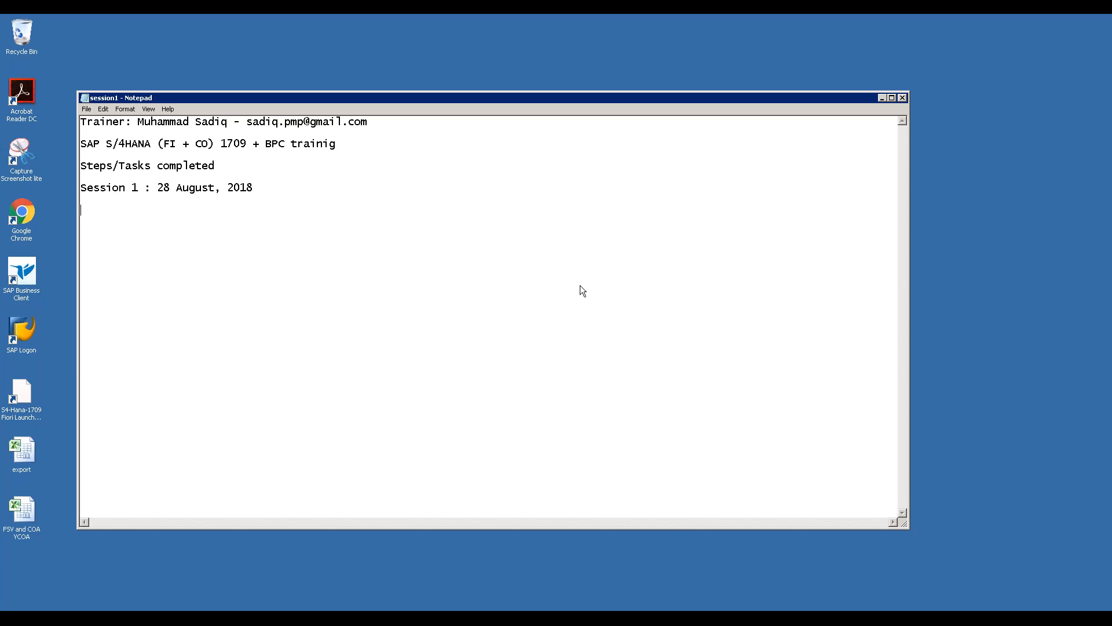
Bring the SAP Logon 740 connection list to the front over the Notepad notes
left_click(162, 614)
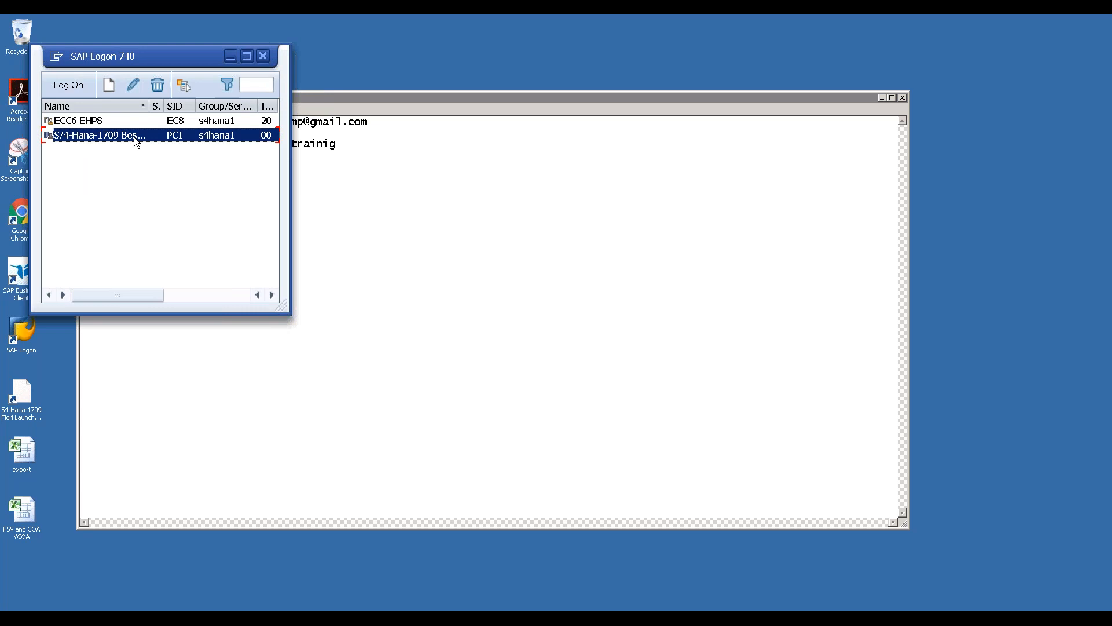
Log on to the S/4-Hana-1709 system with the saved user name and the account password
double_click(134, 136)
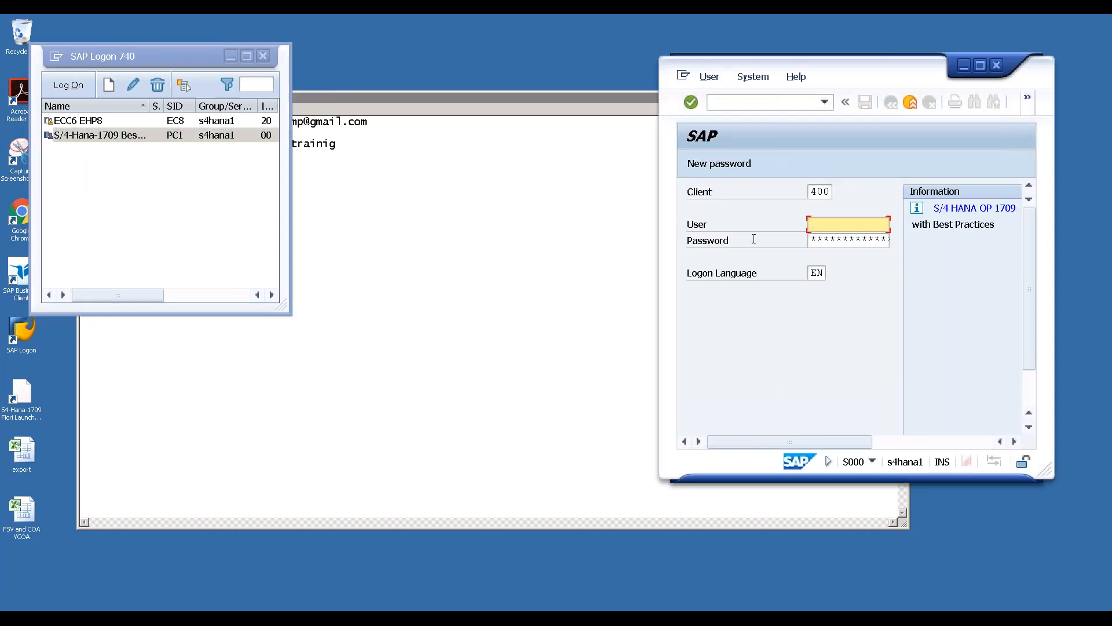
left_click(843, 221)
left_click(843, 239)
key("Tab")
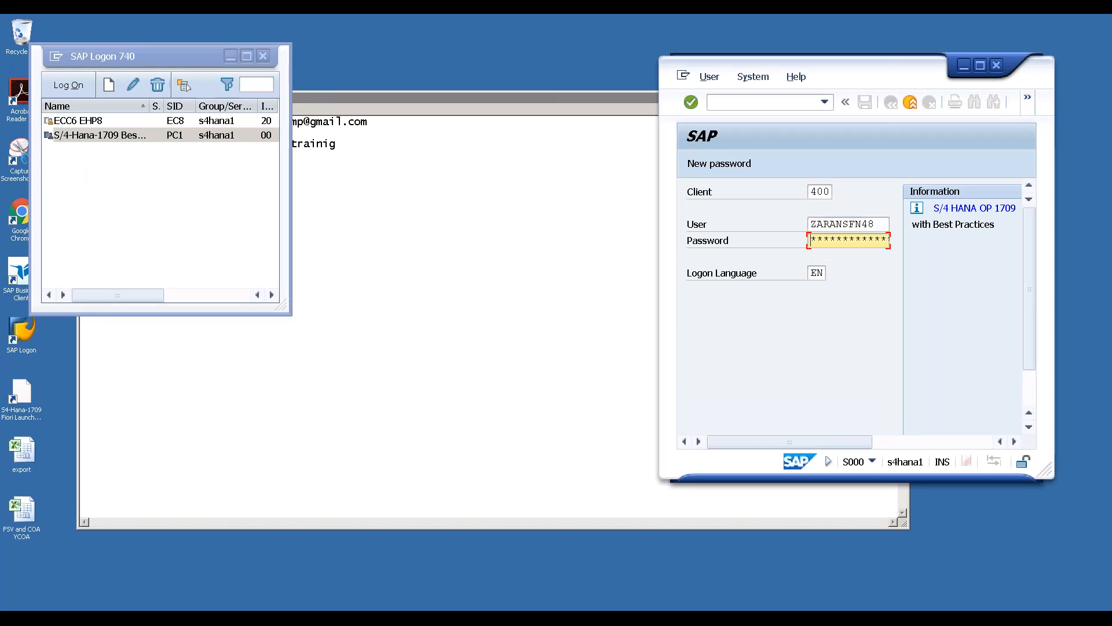
type("**********")
key("Return")
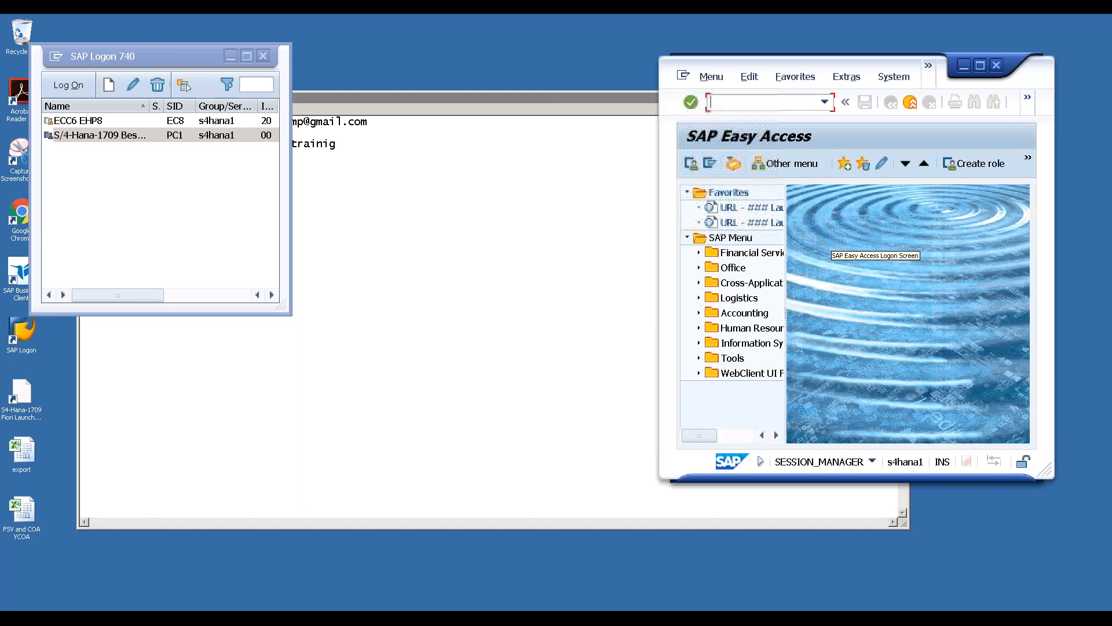
Maximize SAP Easy Access and show the command-field help listing /n, /o, /nend and /nex
left_click(980, 65)
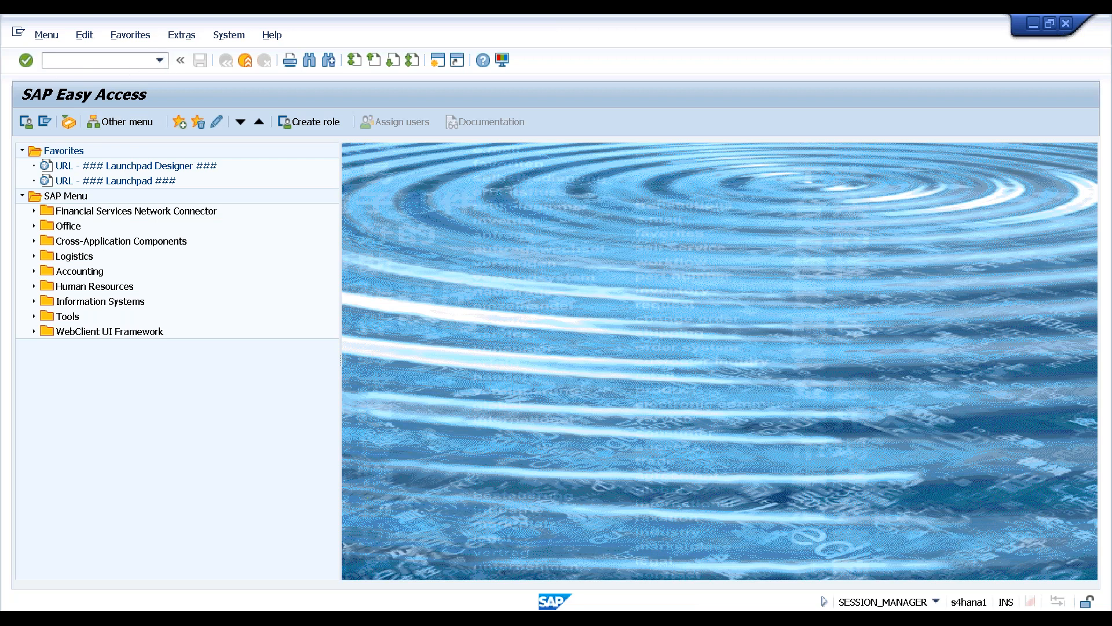
key("F1")
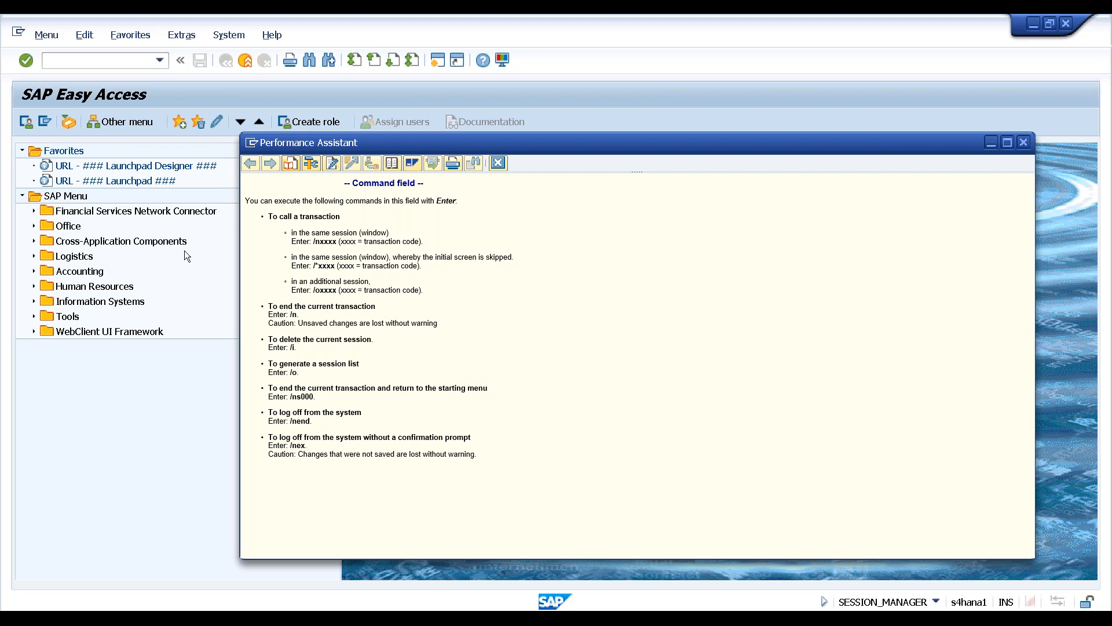
Close the command-field help and select the Accounting folder in the SAP Menu
left_click(92, 198)
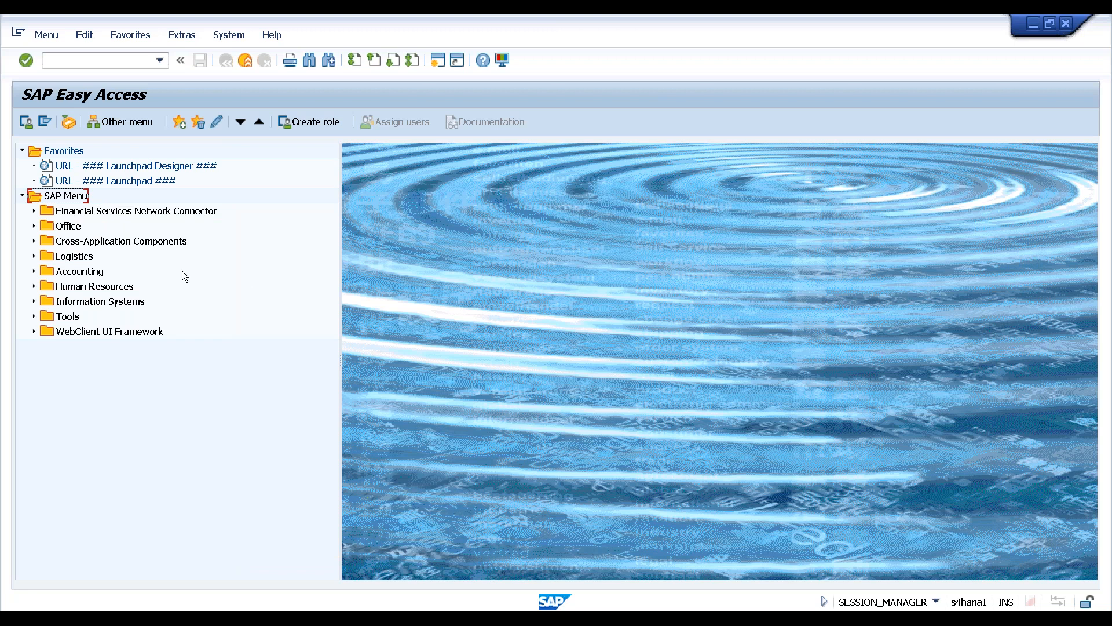
left_click(82, 273)
Expand Accounting down to General Ledger Document Entry, select F-02, and enter f-02 as the transaction code
left_click(33, 271)
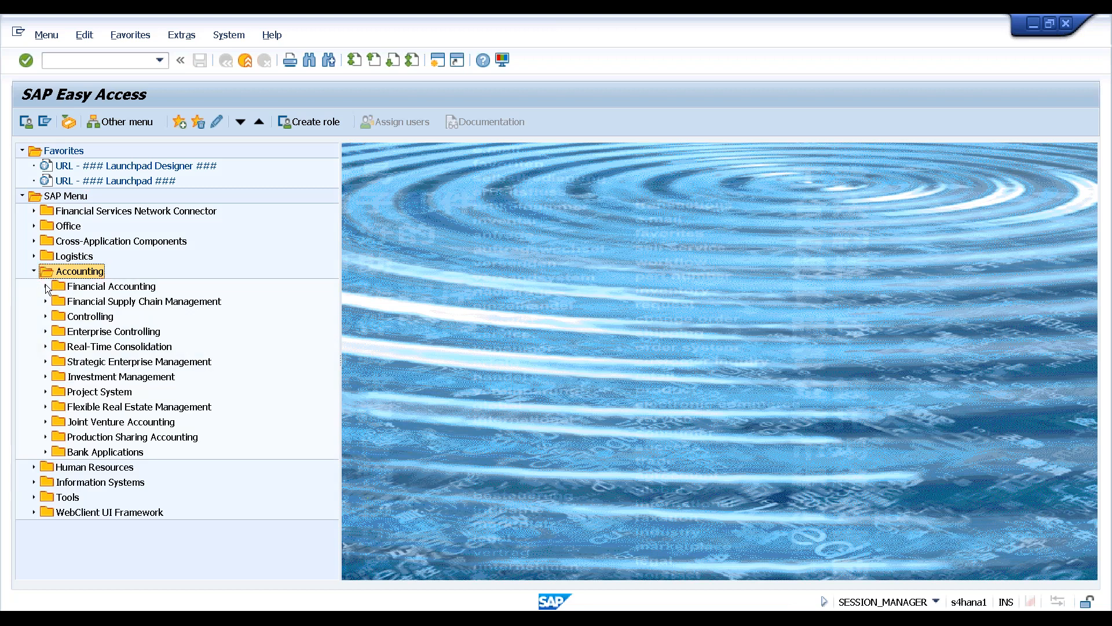
left_click(45, 286)
left_click(56, 301)
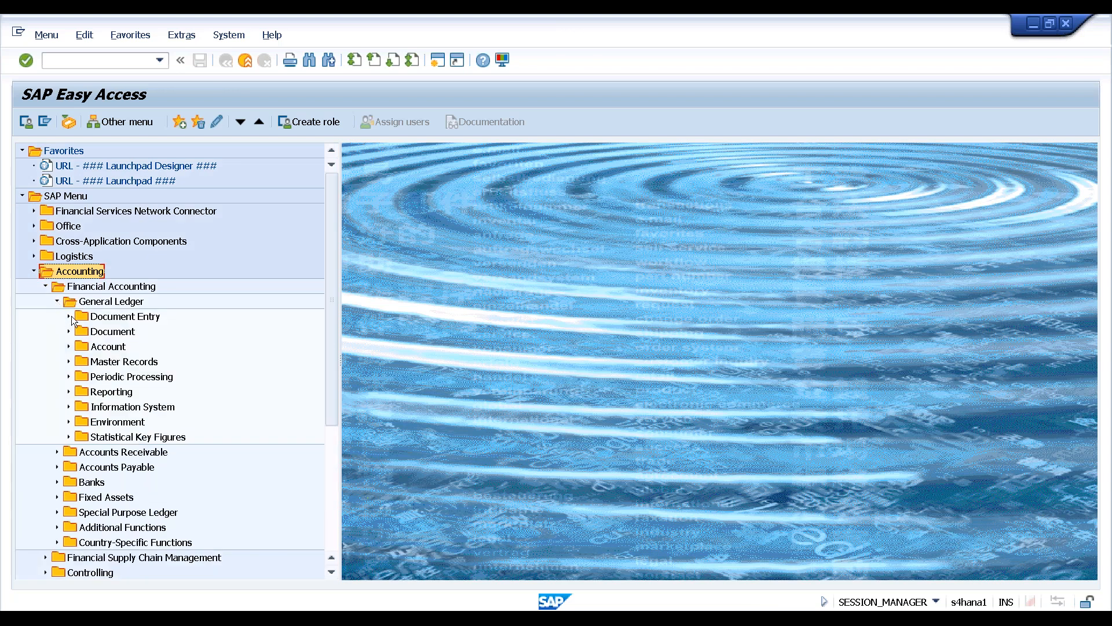
left_click(69, 316)
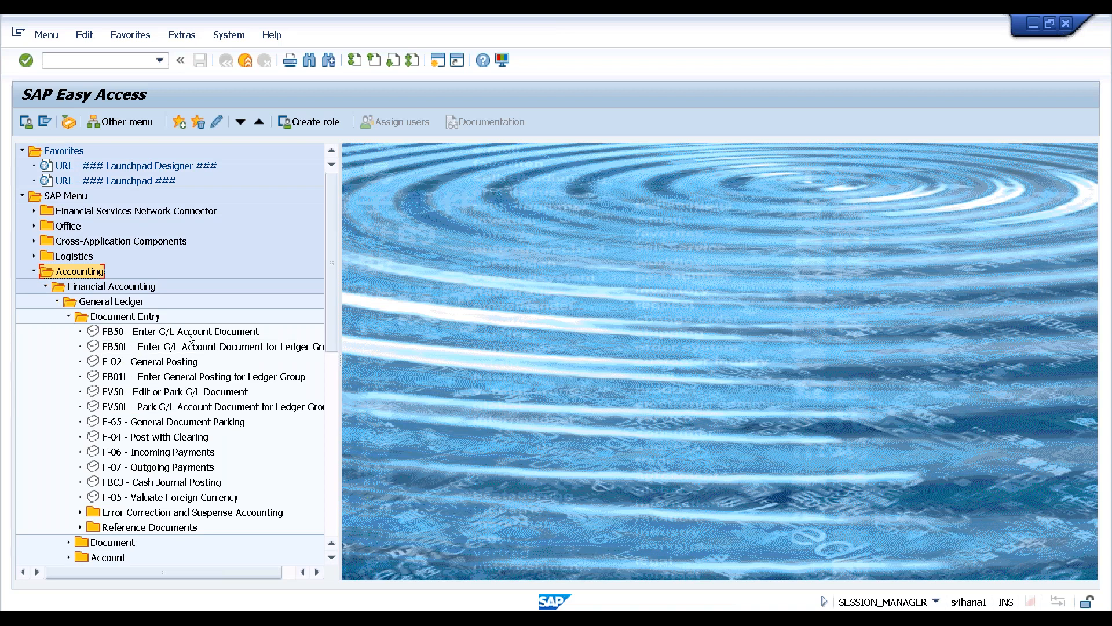
left_click(161, 364)
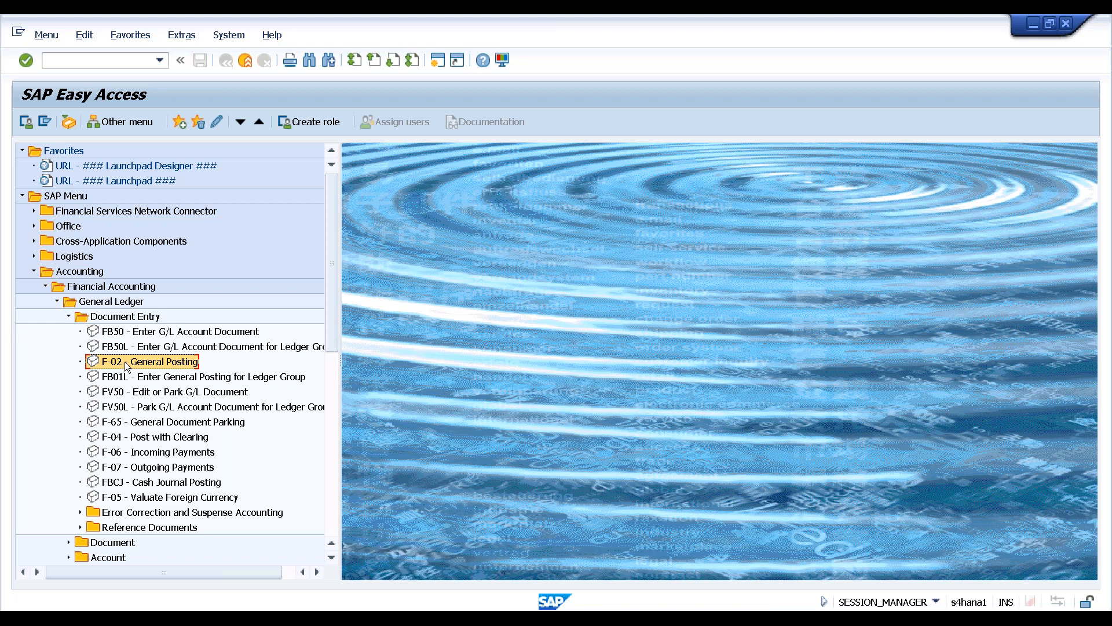
left_click(93, 61)
type("f-02")
Collapse the accounting folders and launch SPRO Execute Project from Tools > Customizing > IMG
left_click(58, 301)
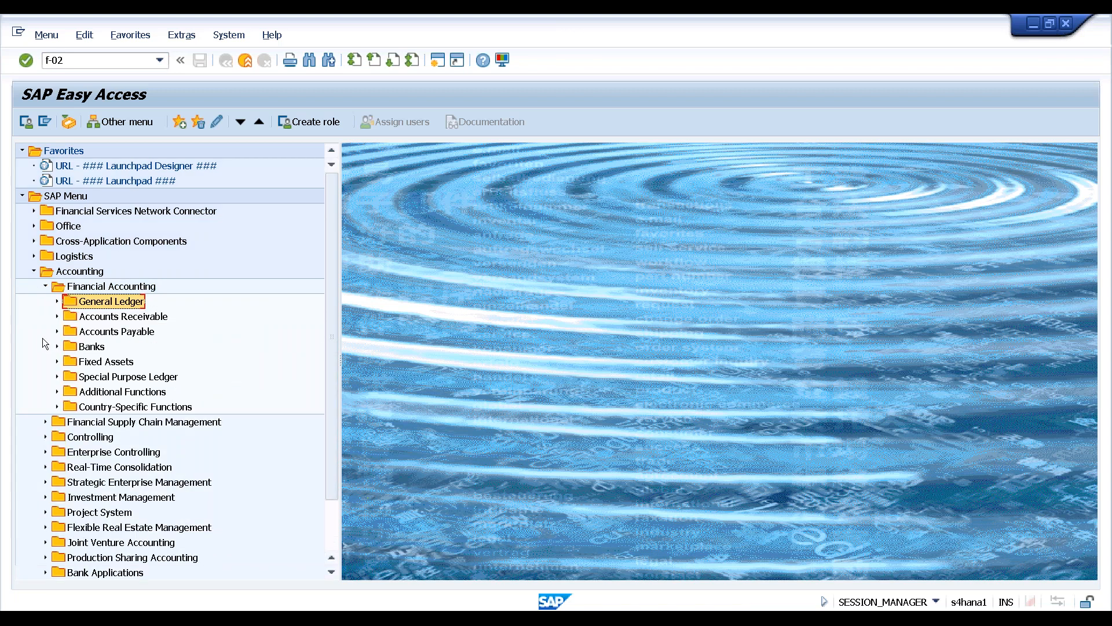
left_click(46, 286)
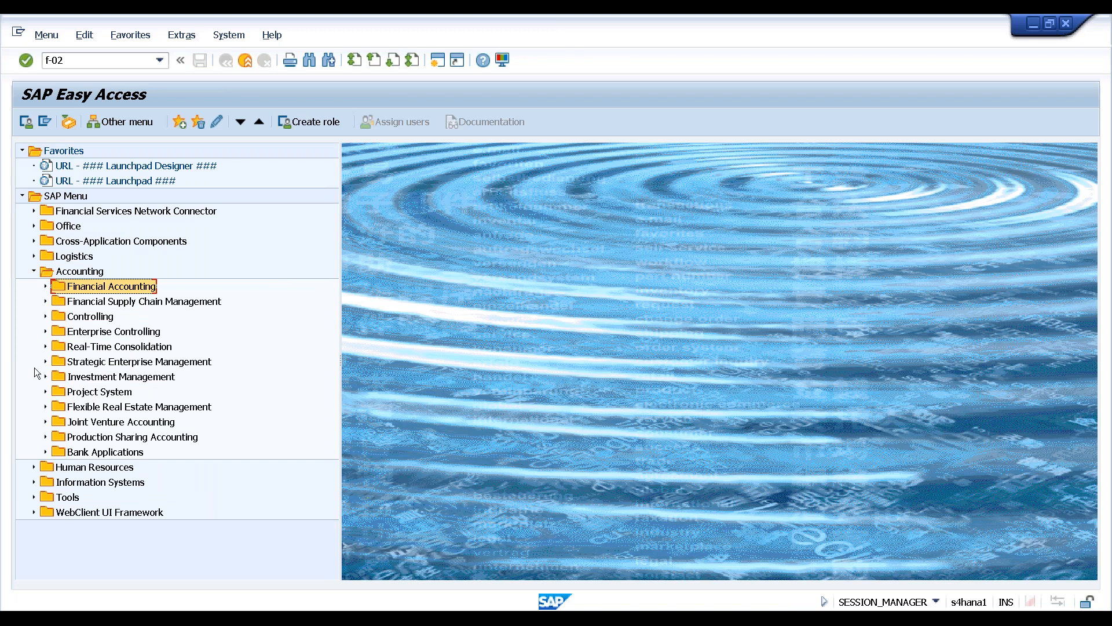
left_click(33, 497)
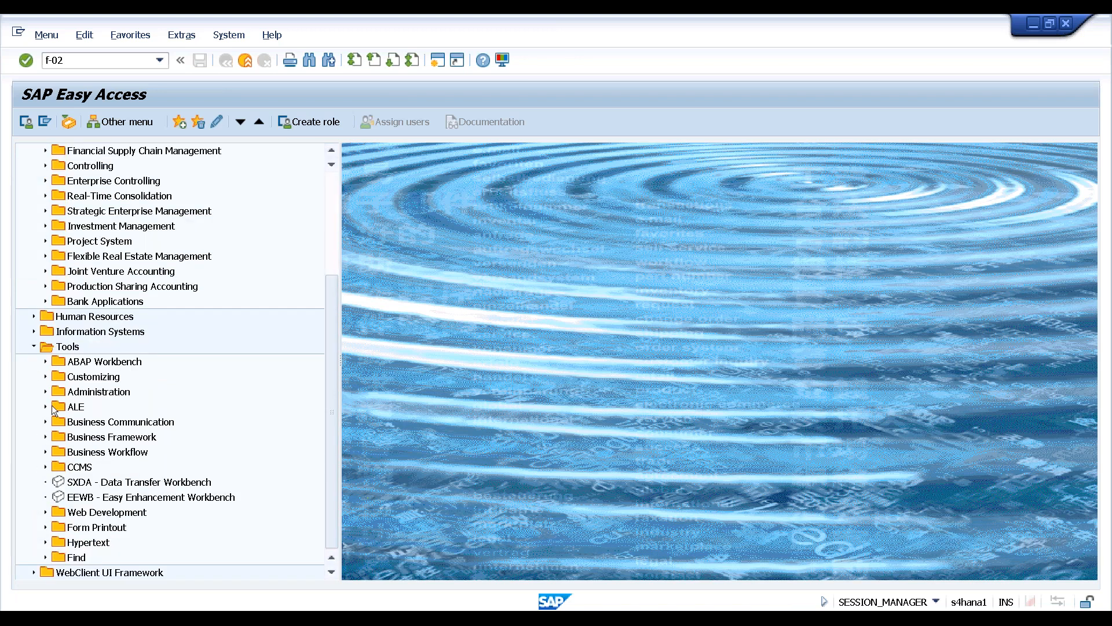
left_click(45, 376)
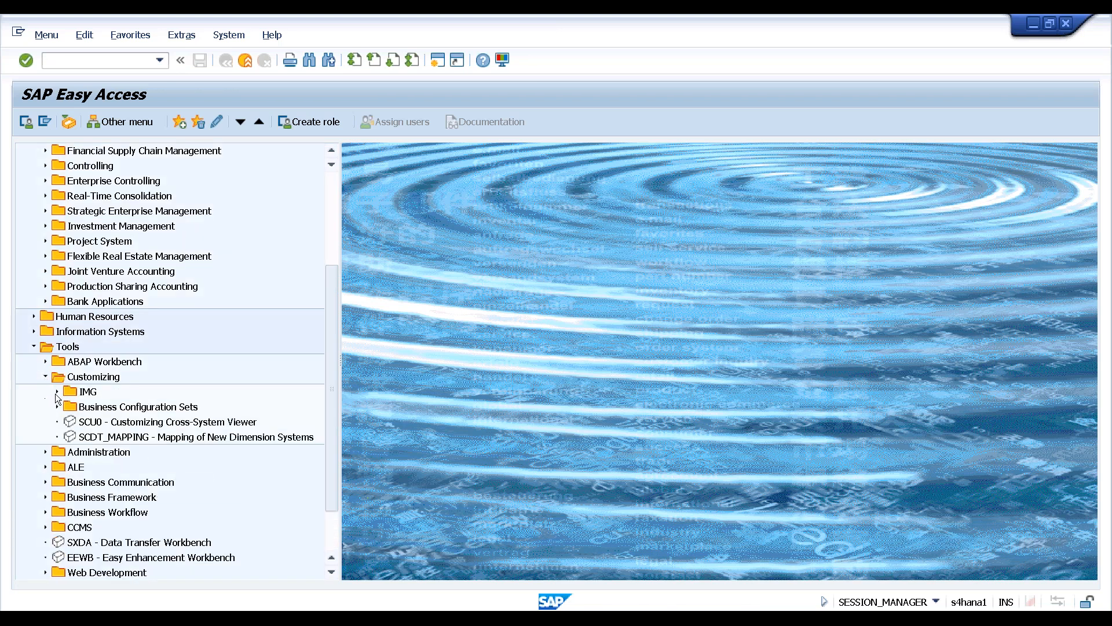
left_click(57, 392)
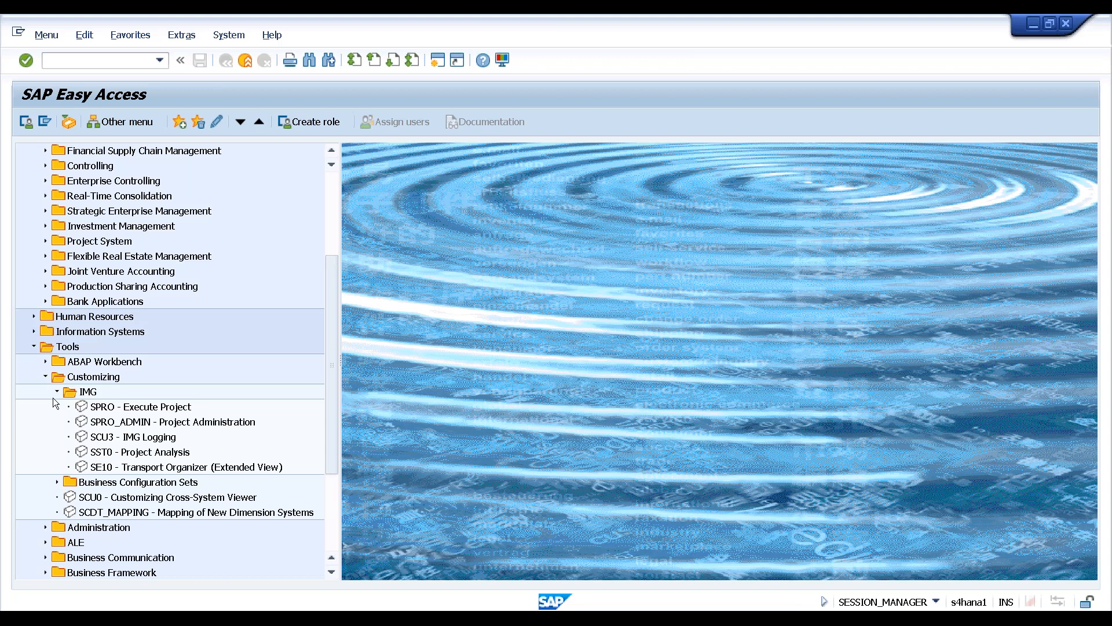
left_click(122, 407)
double_click(122, 408)
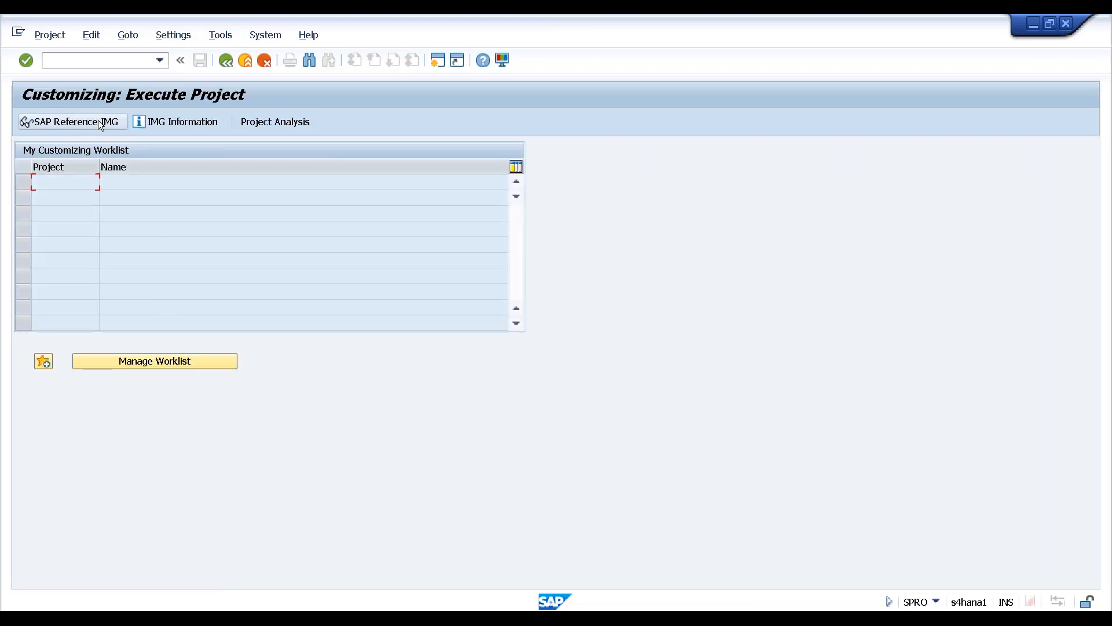
Return to Easy Access, rerun spro, and open the SAP Reference IMG
left_click(228, 64)
left_click(117, 63)
type("spro")
key("Return")
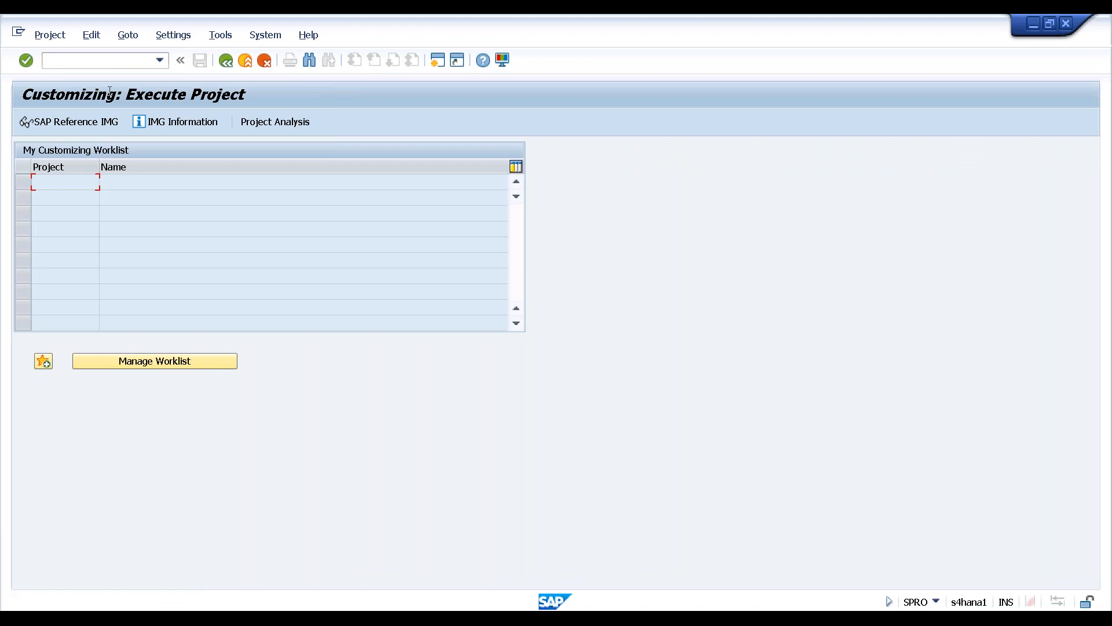
left_click(92, 124)
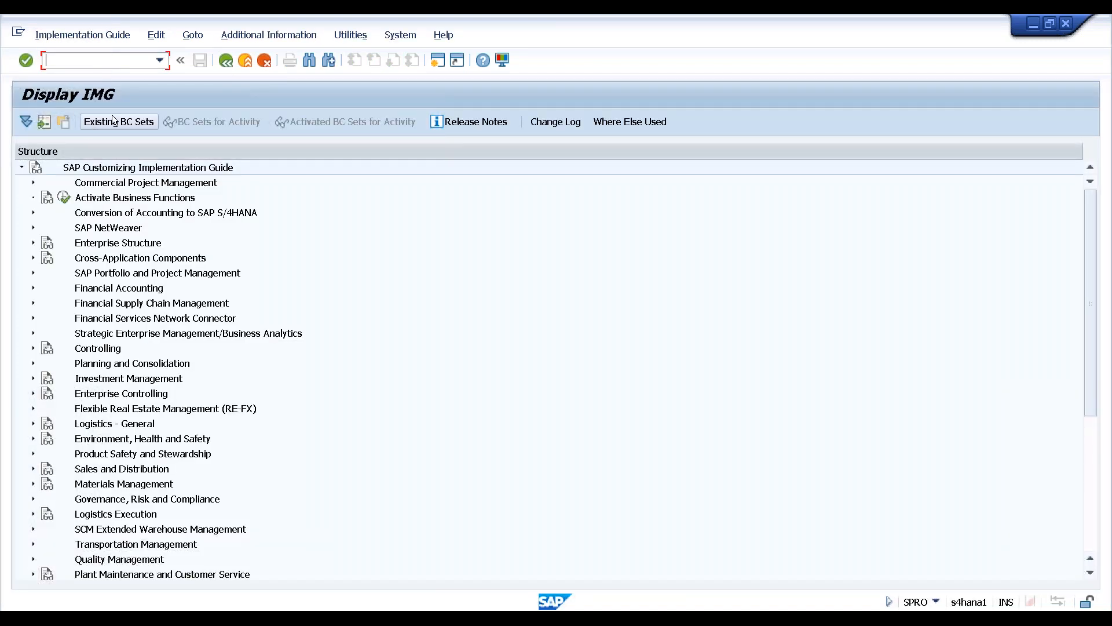
Back out to Easy Access, check SPRO's documentation (none available), and relaunch SPRO
left_click(225, 61)
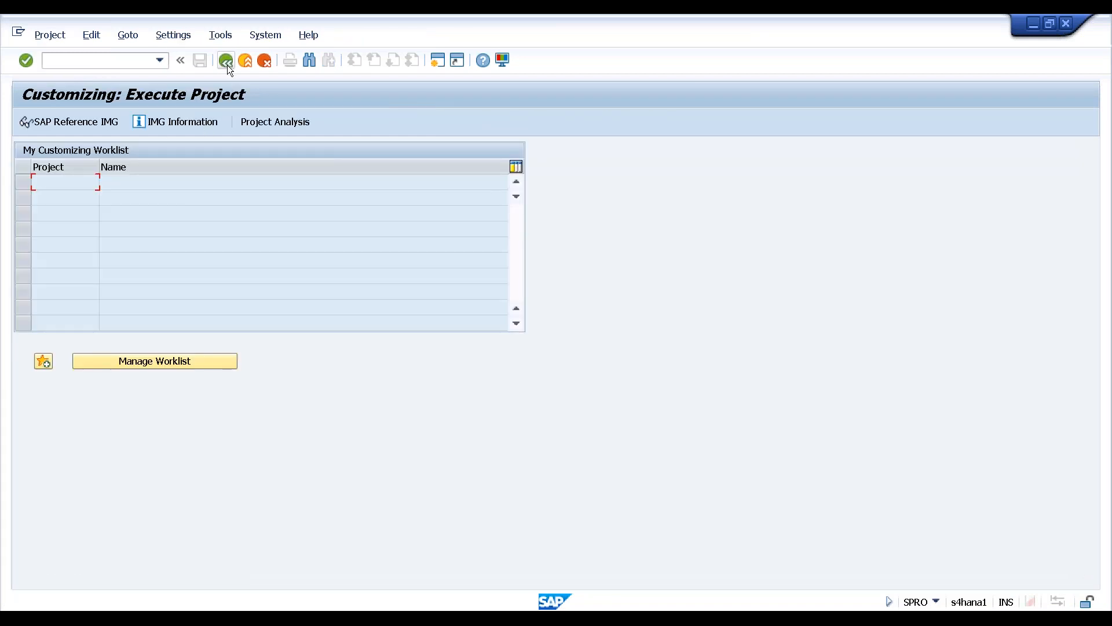
left_click(226, 63)
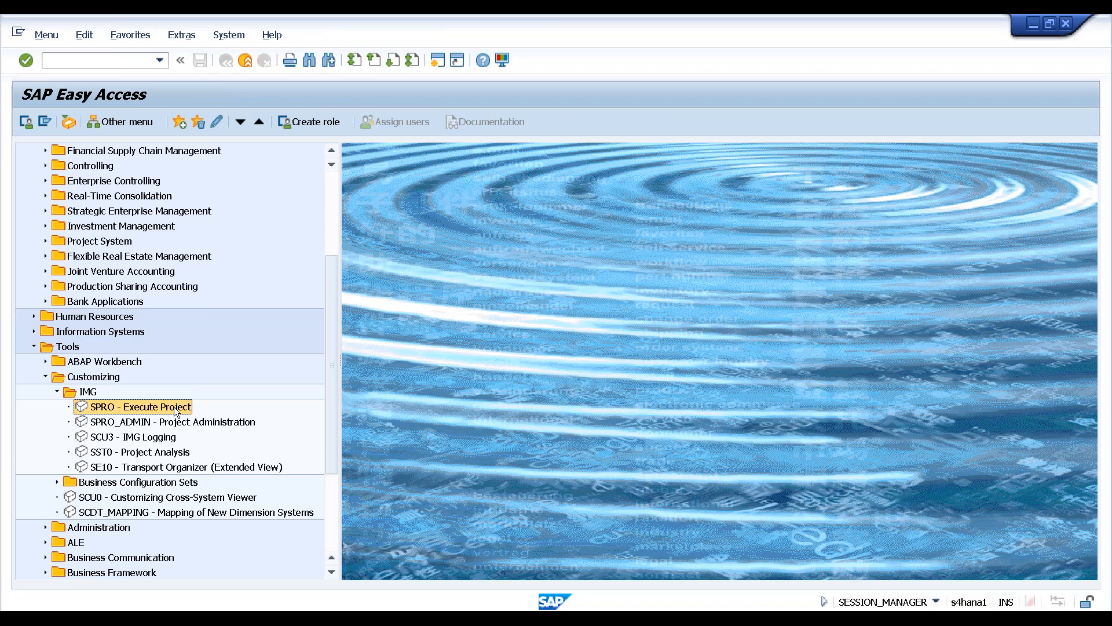
key("F1")
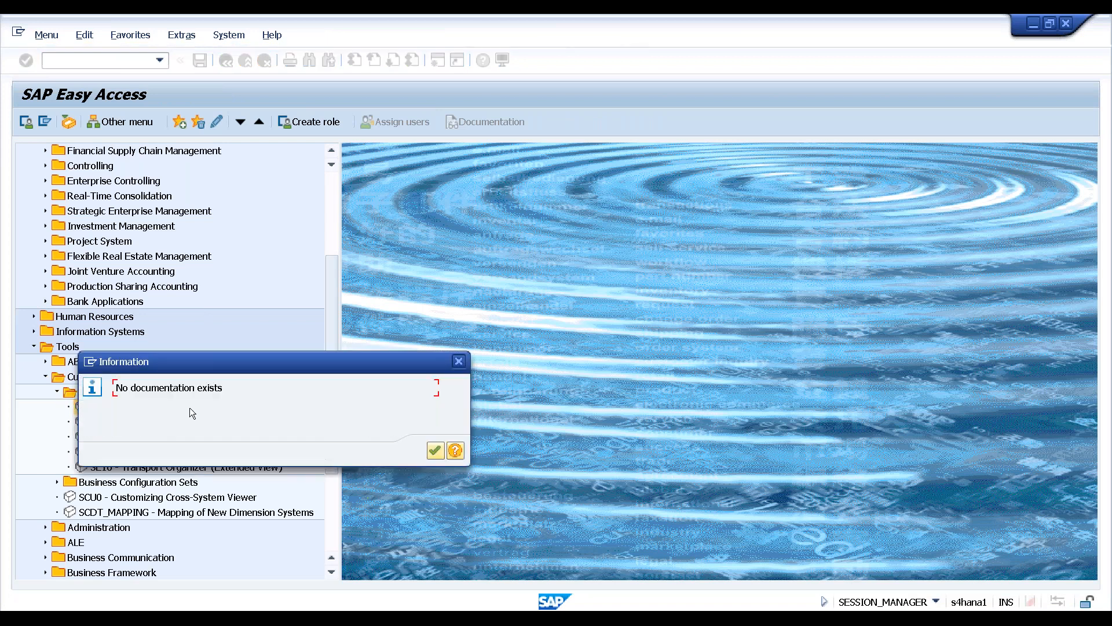
left_click(435, 451)
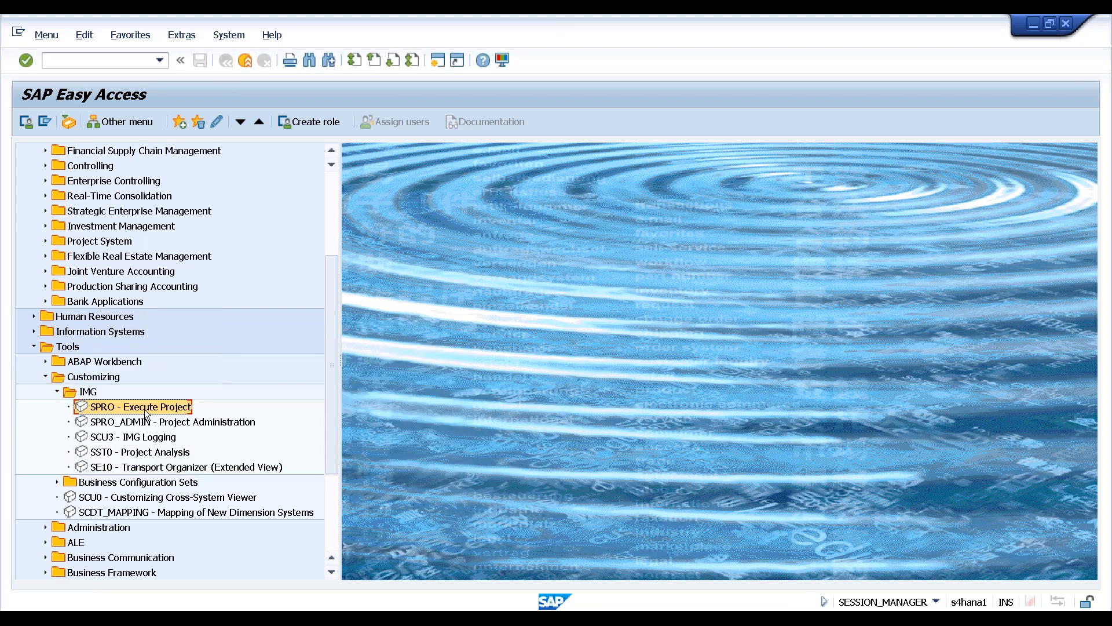
double_click(145, 408)
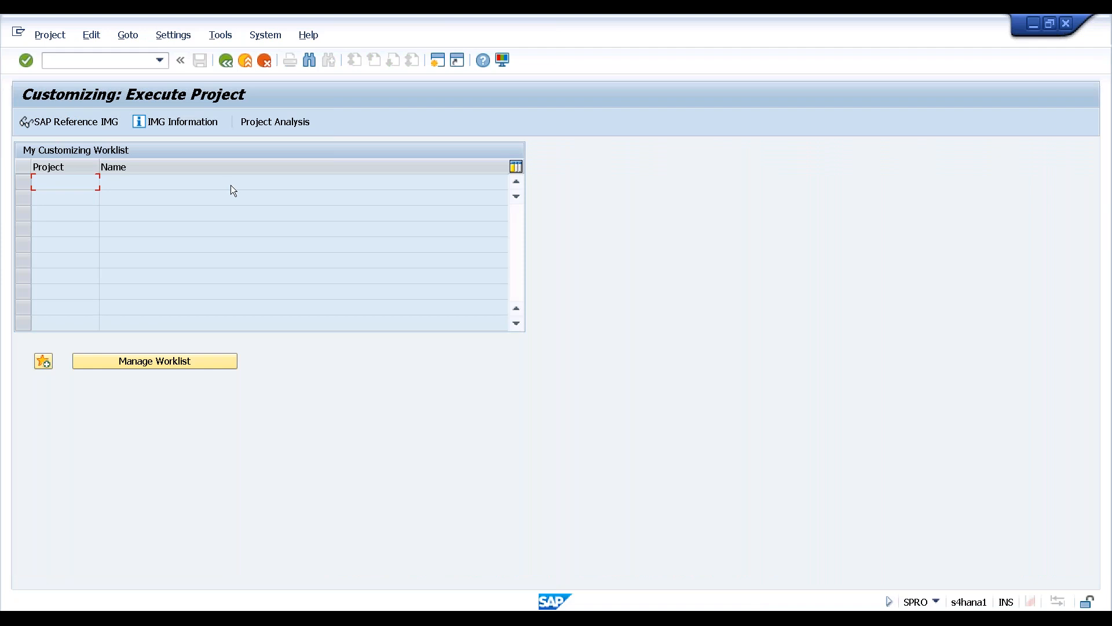
Review the customizing news, then open the SAP Reference IMG and select Enterprise Structure
left_click(186, 122)
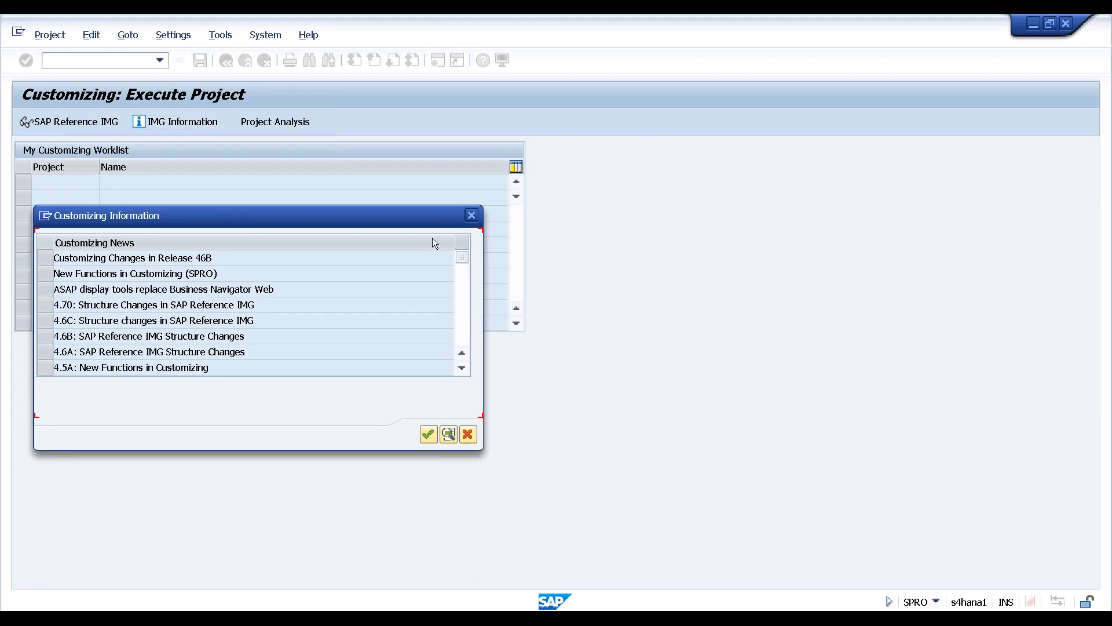
scroll(290, 281, "down", 3)
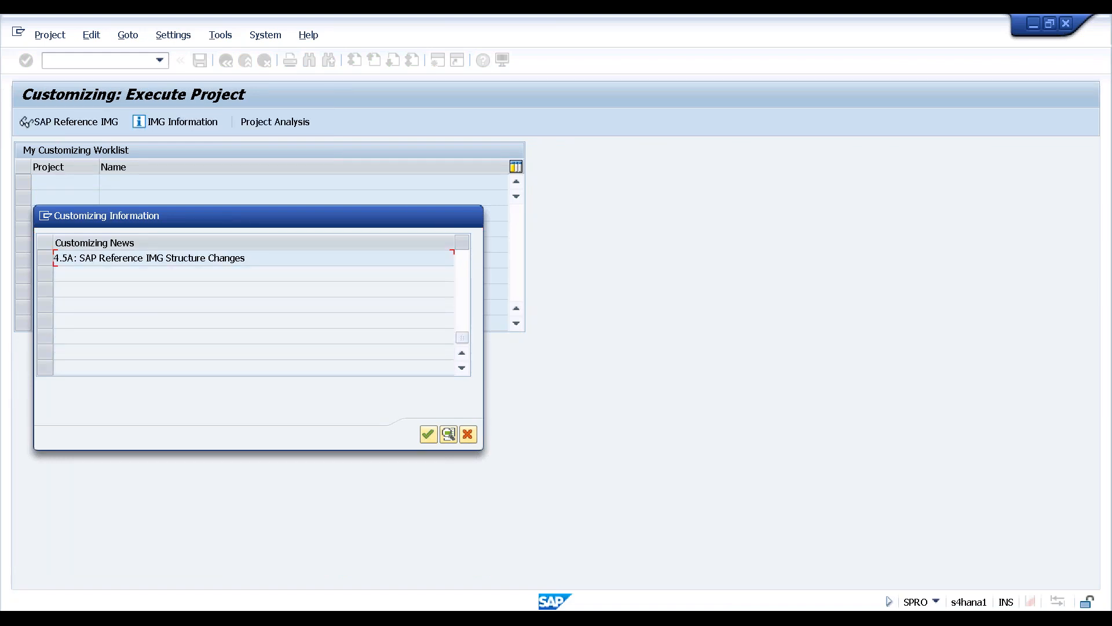
scroll(253, 307, "up", 3)
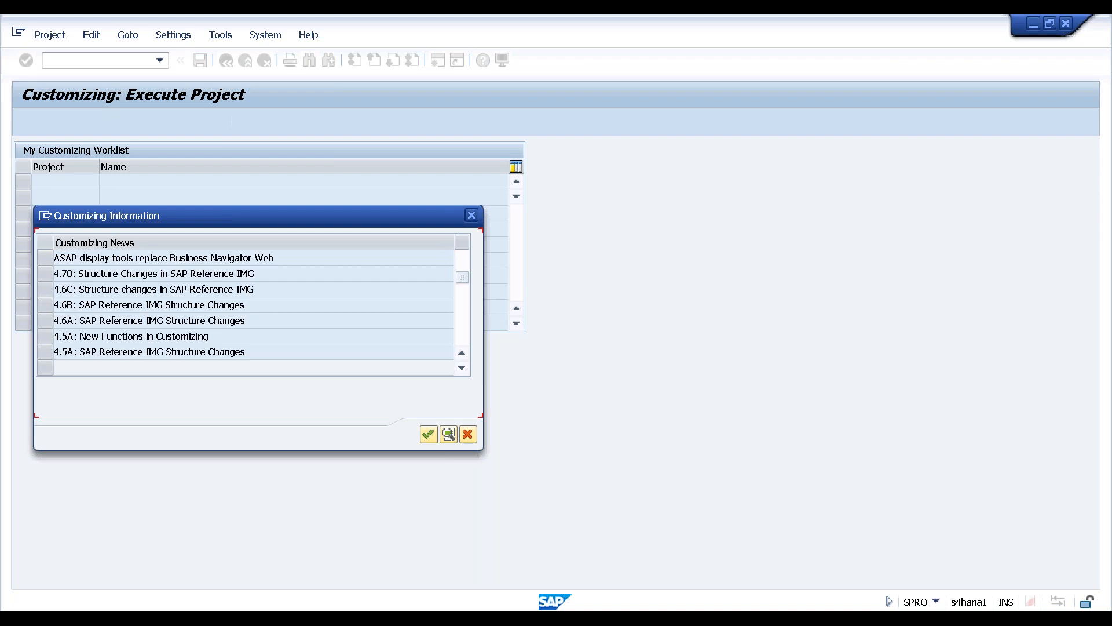
scroll(253, 307, "up", 2)
scroll(387, 255, "down", 3)
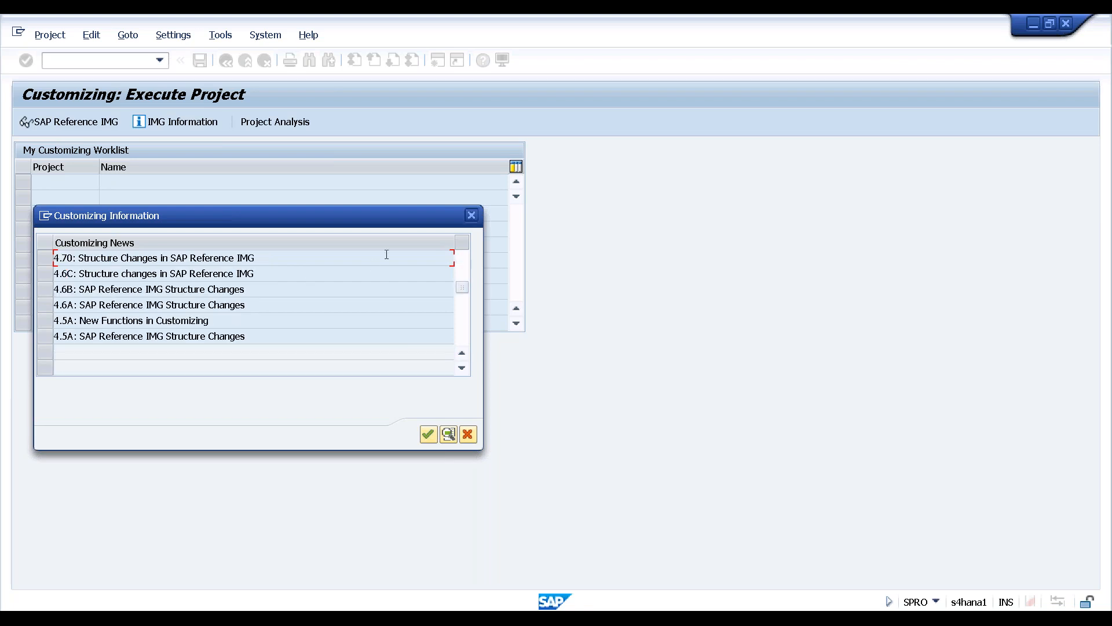
left_click(426, 435)
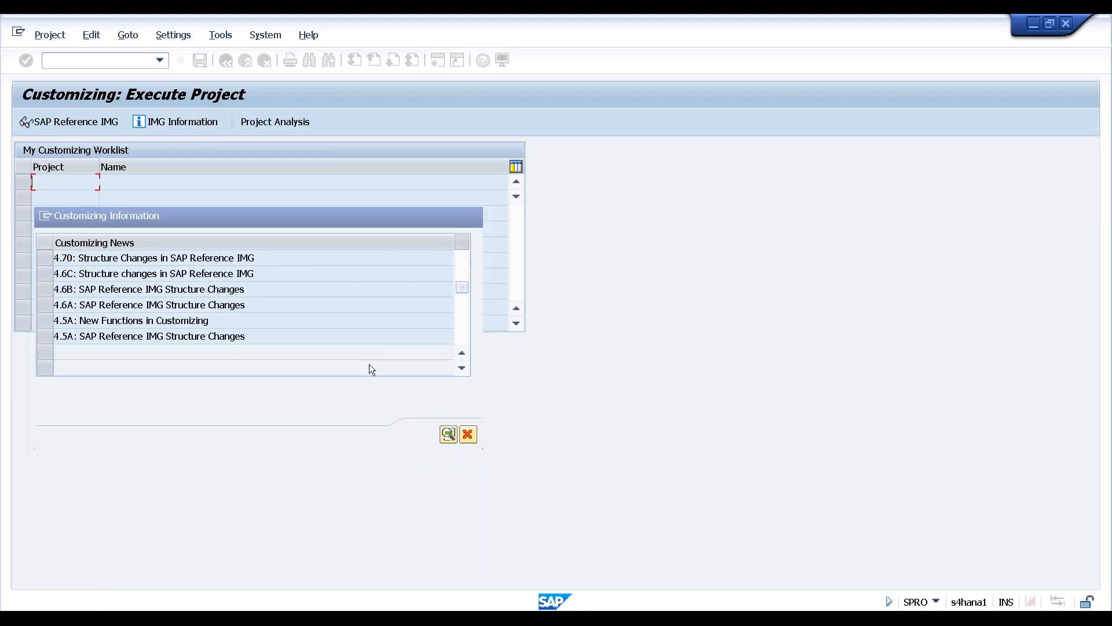
left_click(88, 121)
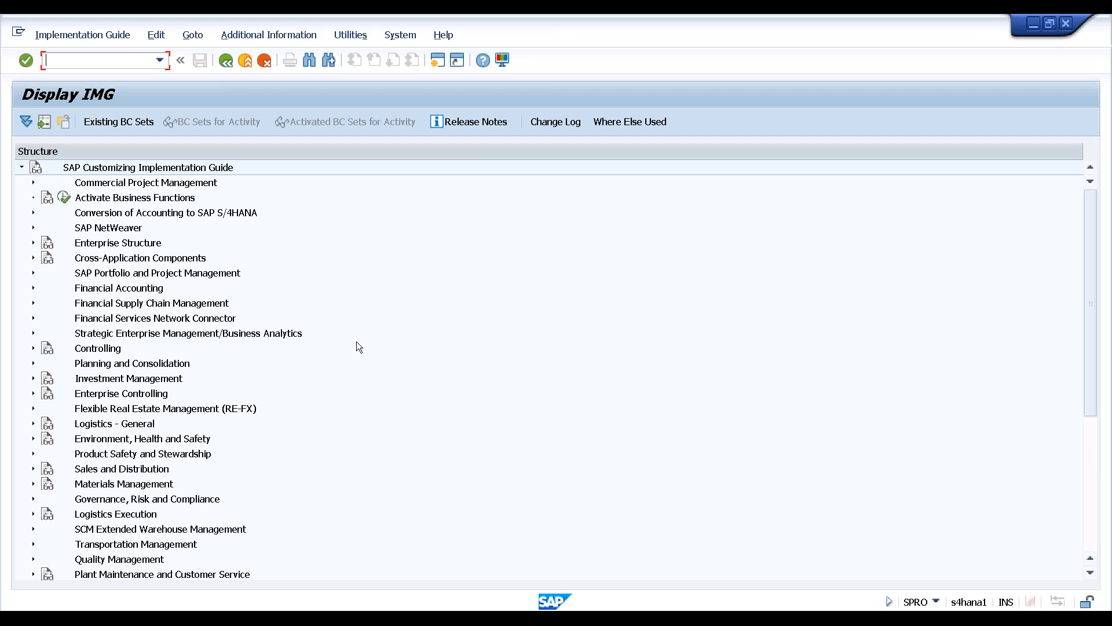
left_click(122, 245)
Expand Enterprise Structure > Definition > Financial Accounting and show the Define company documentation
left_click(32, 242)
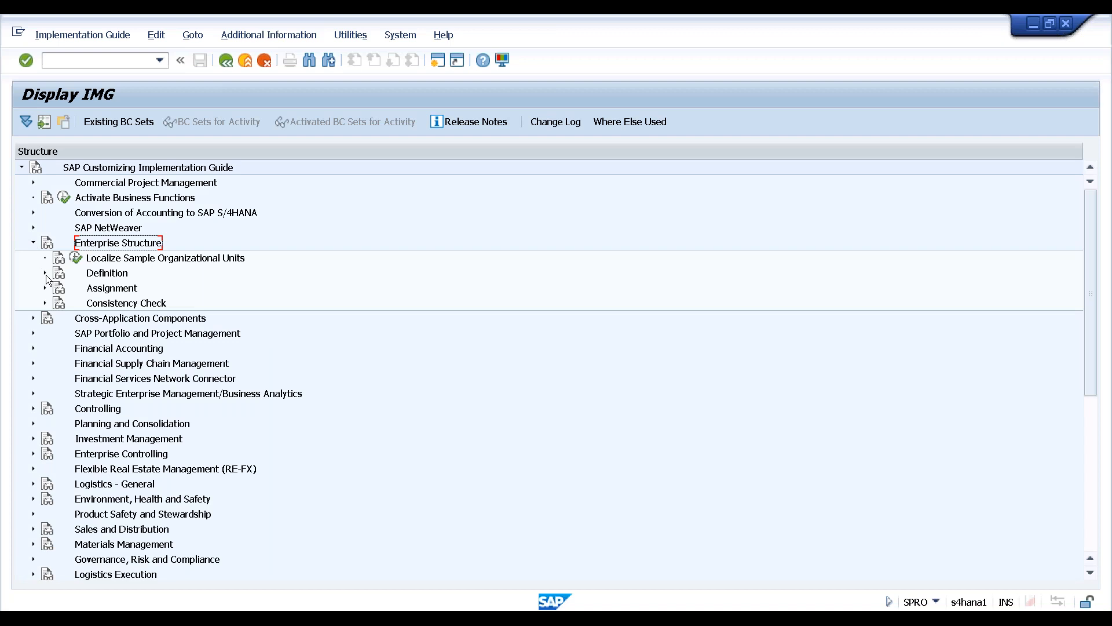
left_click(46, 273)
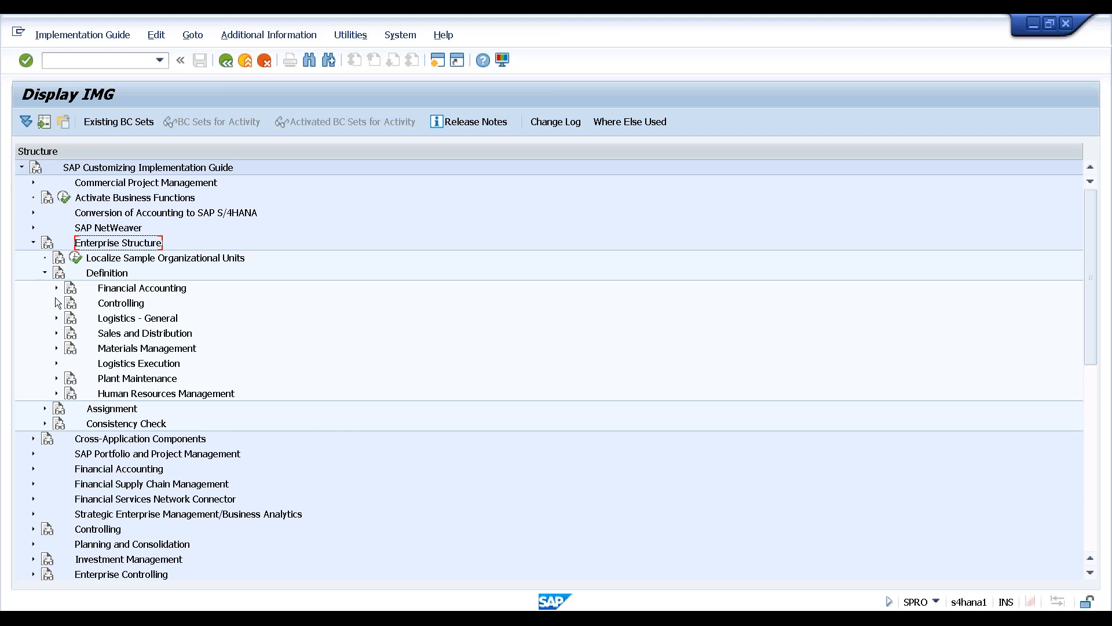
left_click(56, 288)
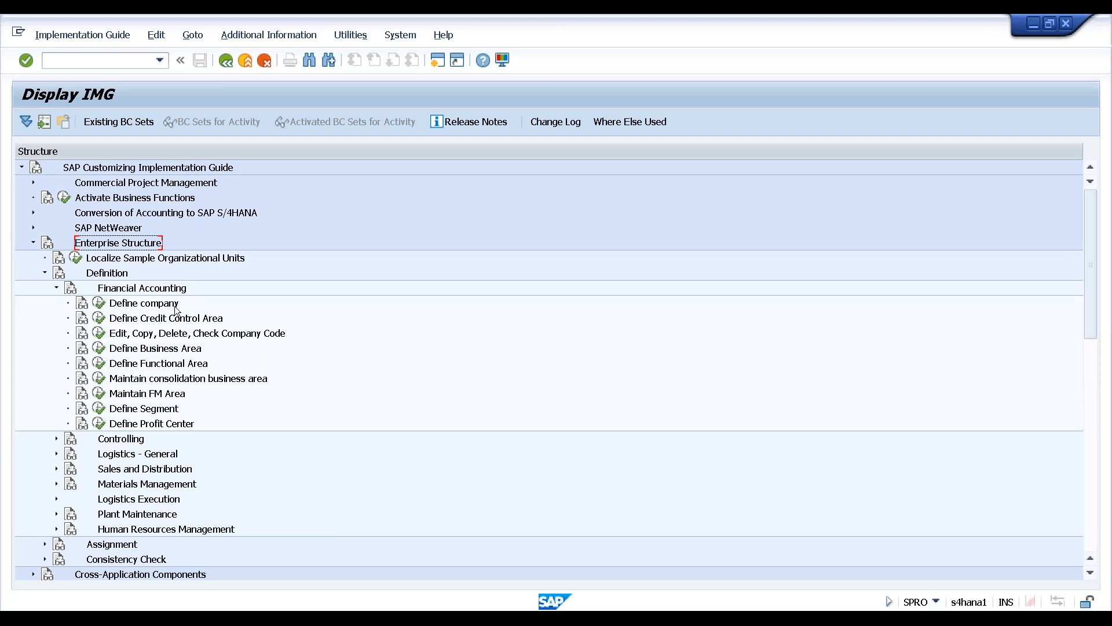
left_click(82, 305)
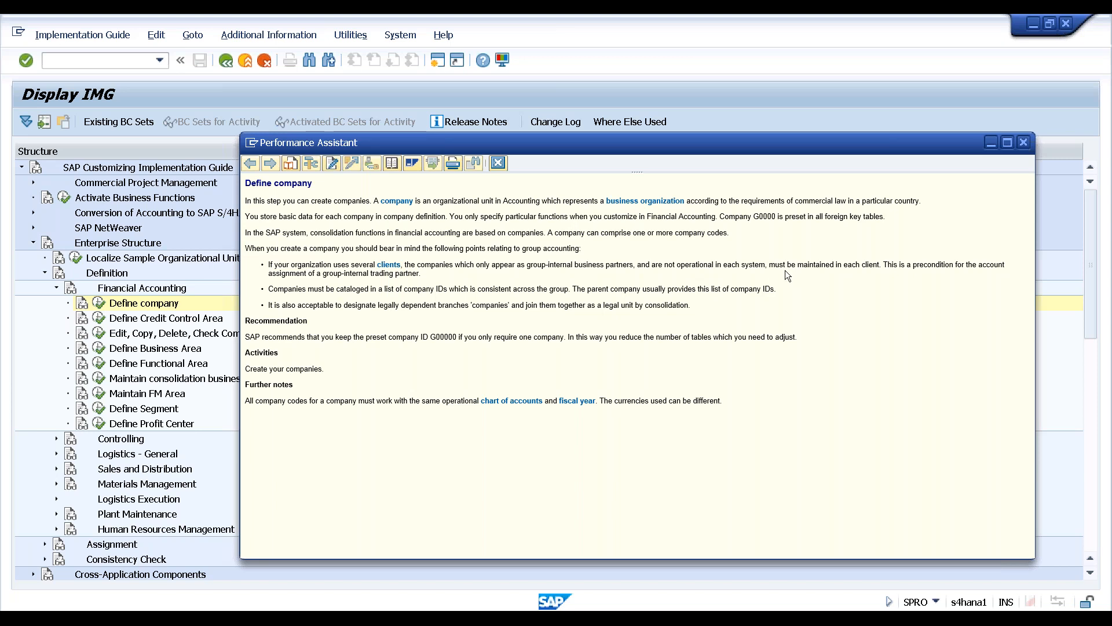
Close the Define company documentation window
left_click(1023, 142)
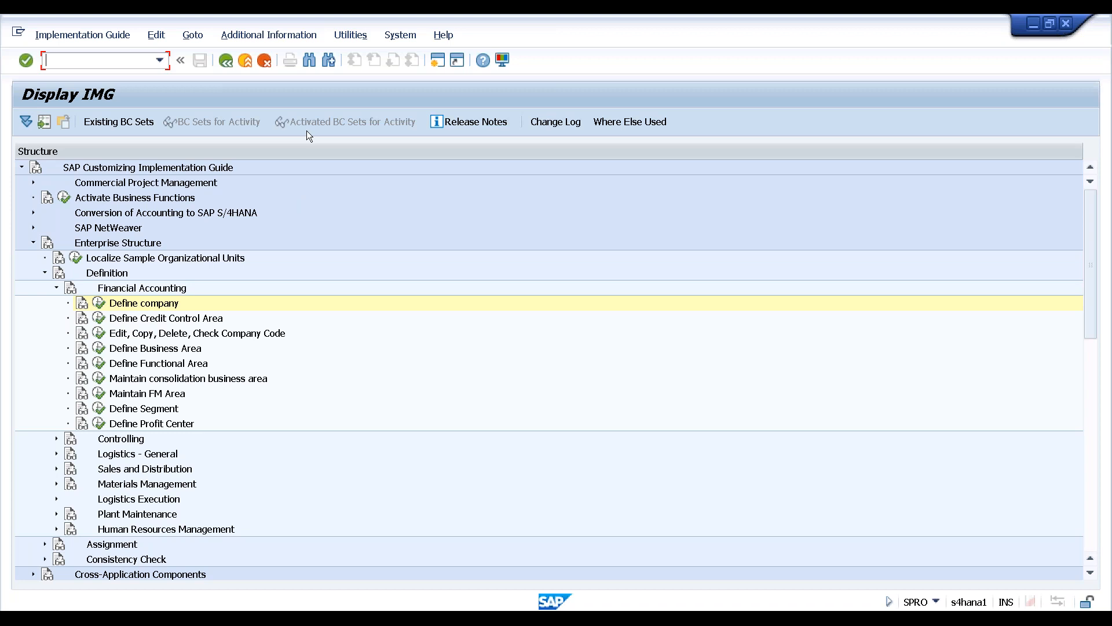
Show each IMG entry's document key in an extra column and widen it so the keys display in full
left_click(256, 36)
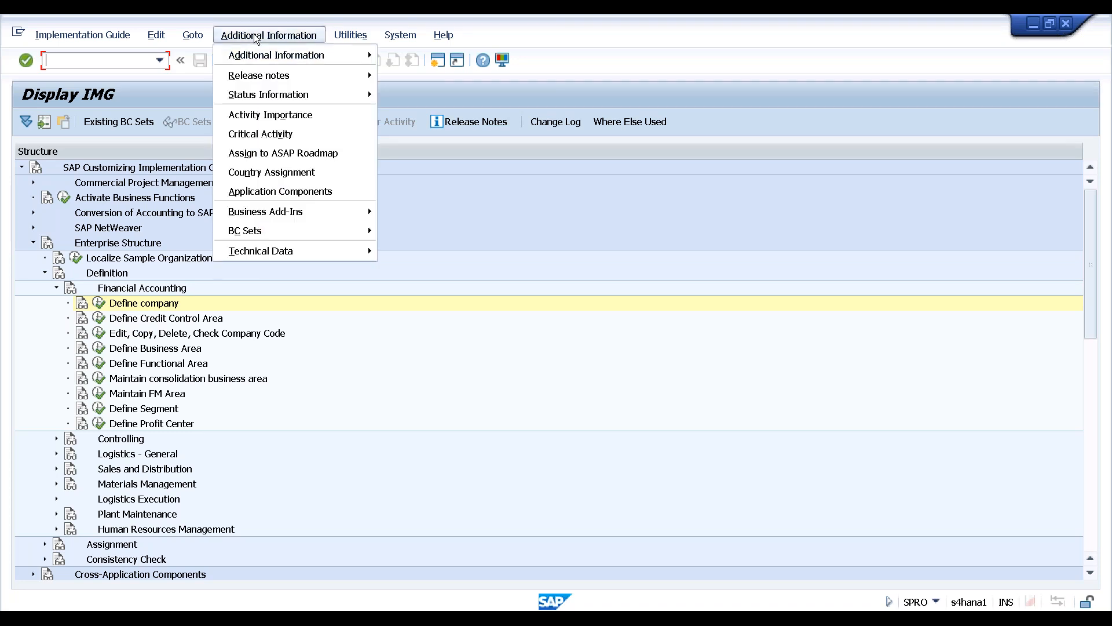
mouse_move(251, 54)
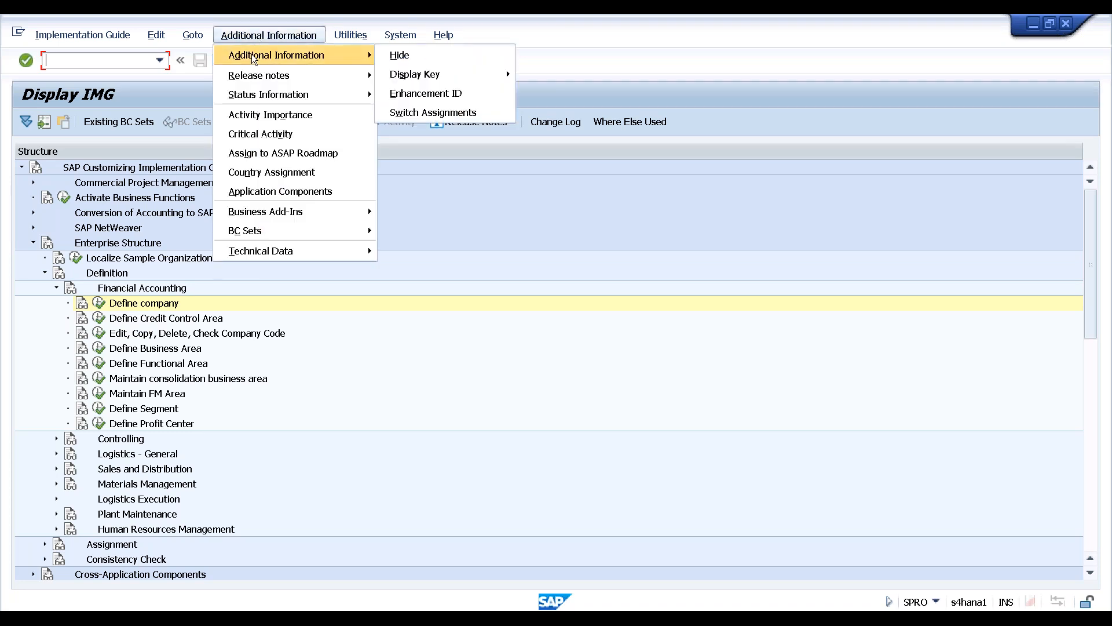
mouse_move(447, 75)
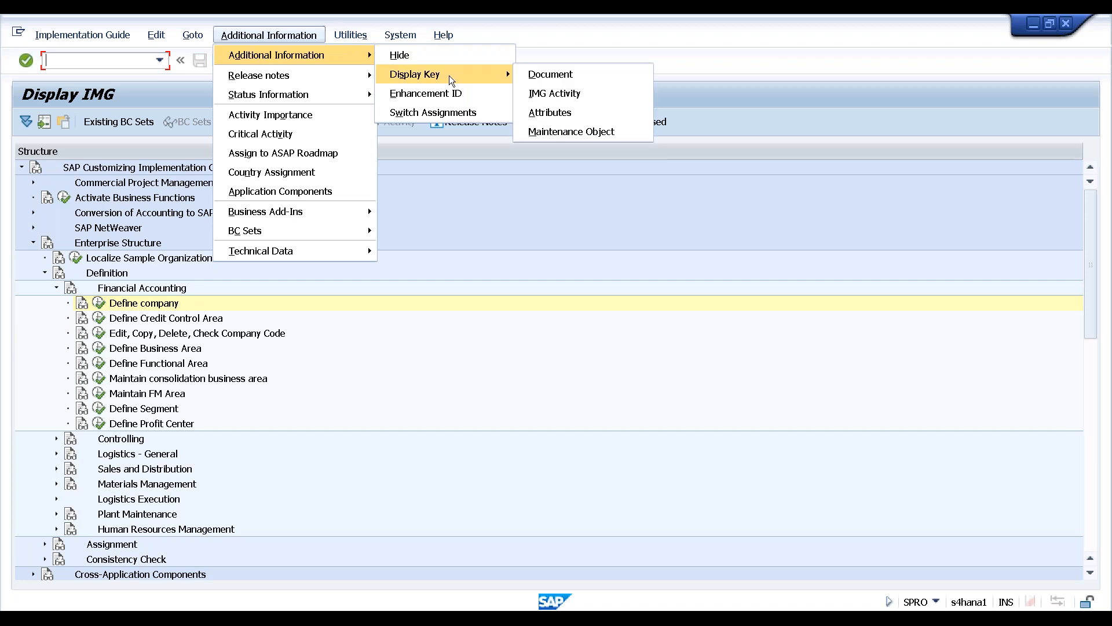
left_click(539, 75)
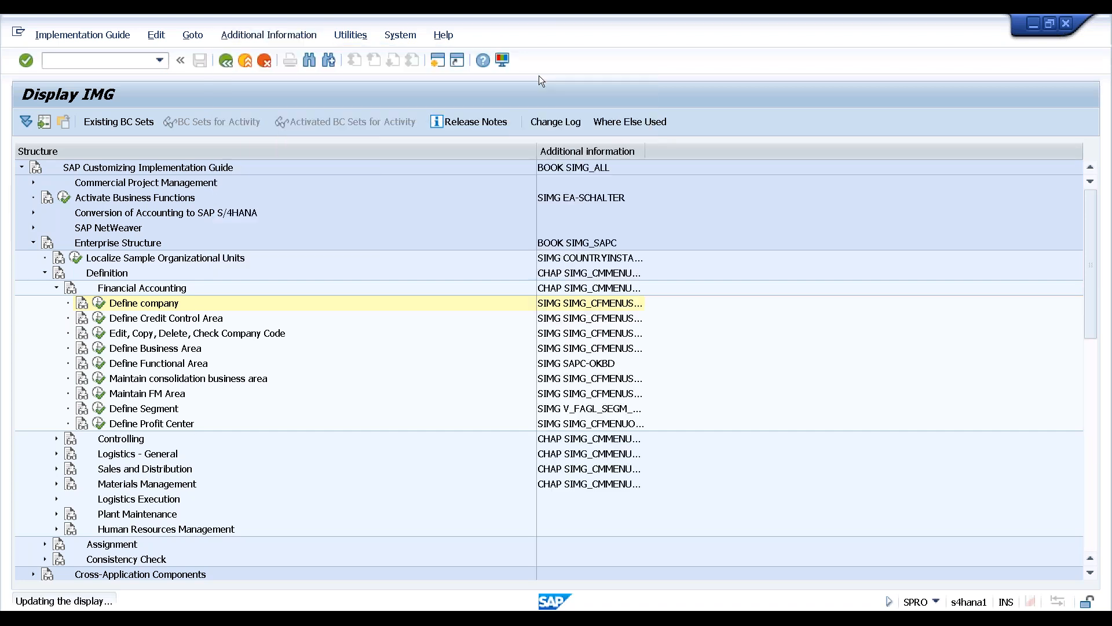
left_click_drag(536, 151, 333, 169)
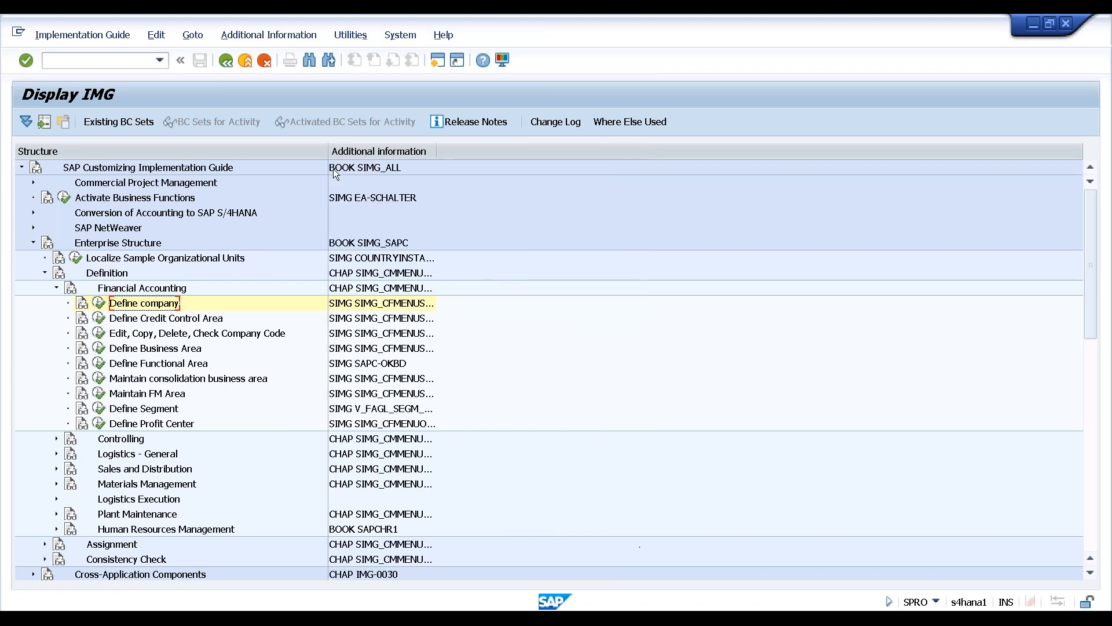
left_click_drag(435, 151, 537, 173)
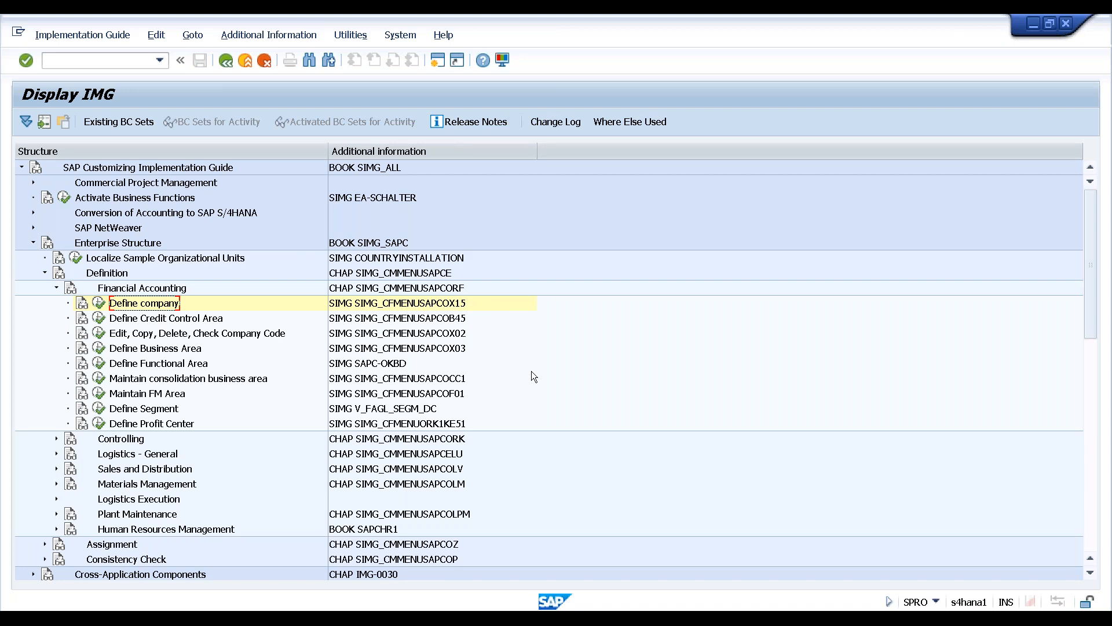
Open a new SAP session, then return to the Display IMG window
left_click(438, 62)
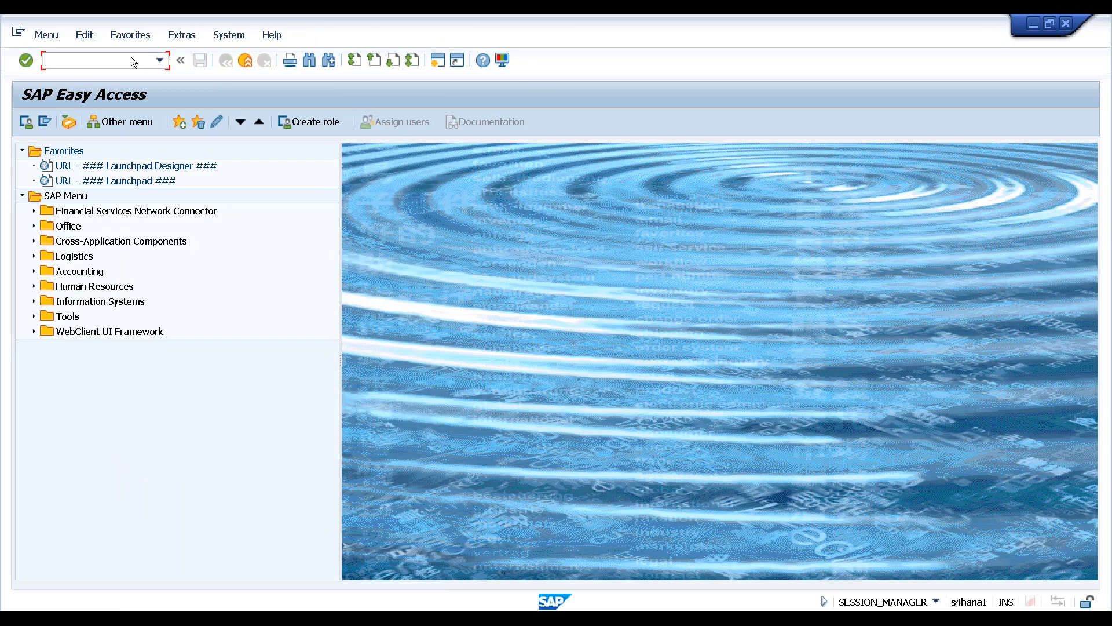
type("co")
left_click(273, 617)
mouse_move(165, 617)
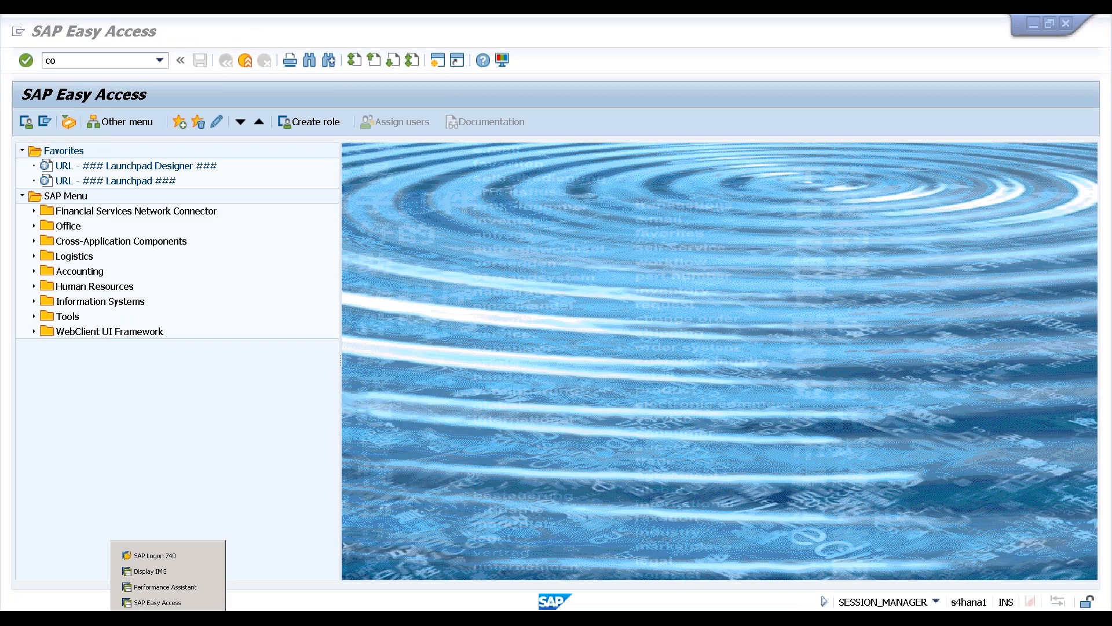
left_click(150, 572)
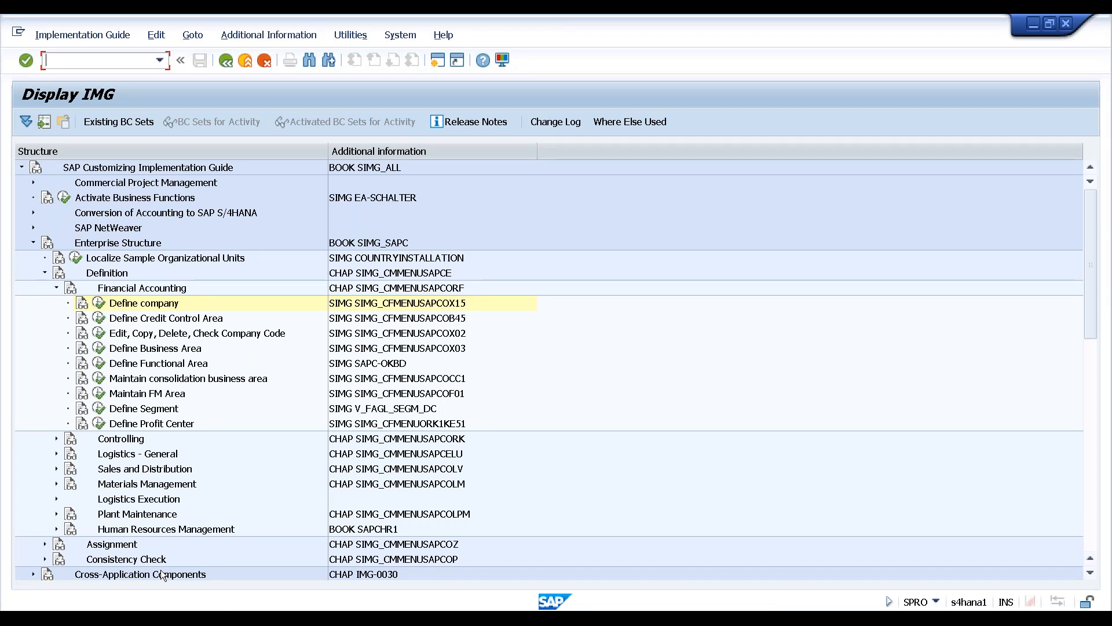
Switch to the new Easy Access session and enter transaction ox15
left_click(163, 608)
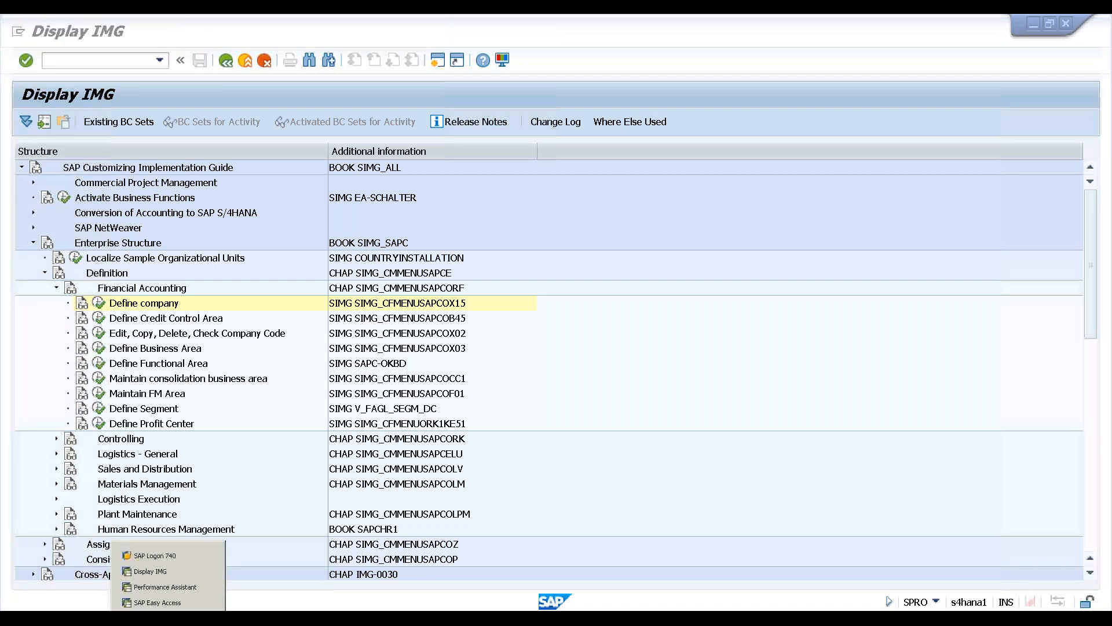
left_click(206, 603)
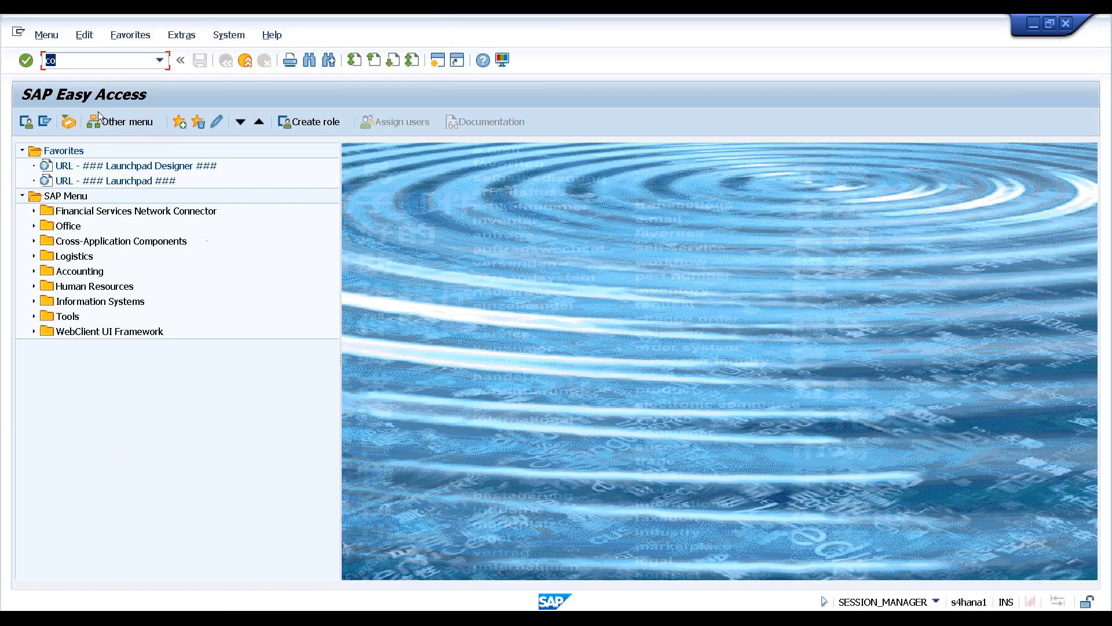
type("ox15")
key("Return")
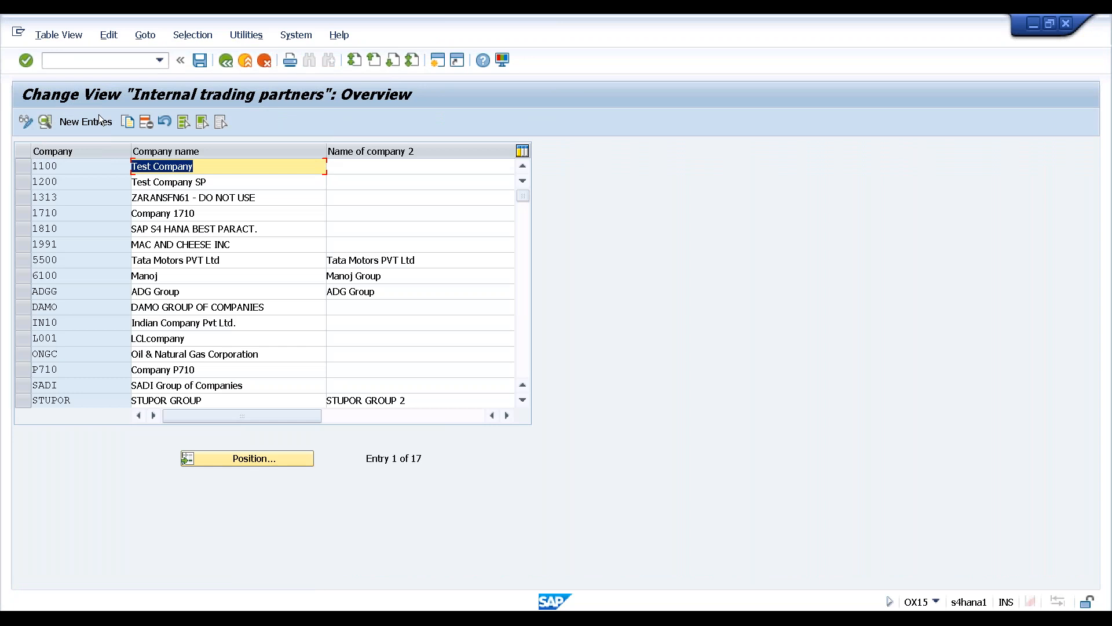
left_click(180, 617)
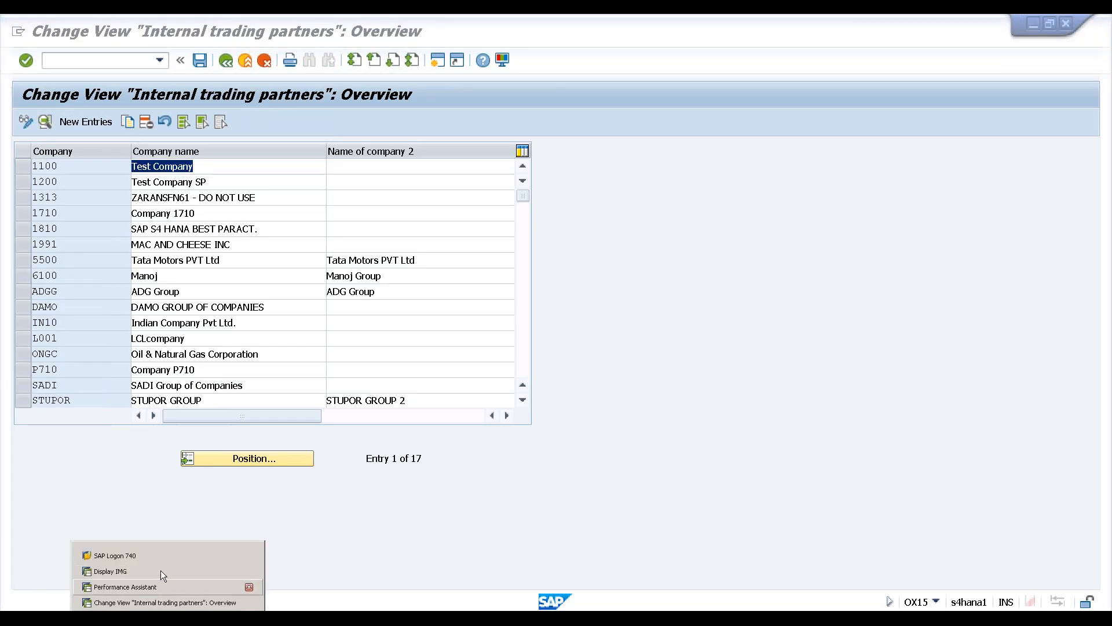
left_click(160, 571)
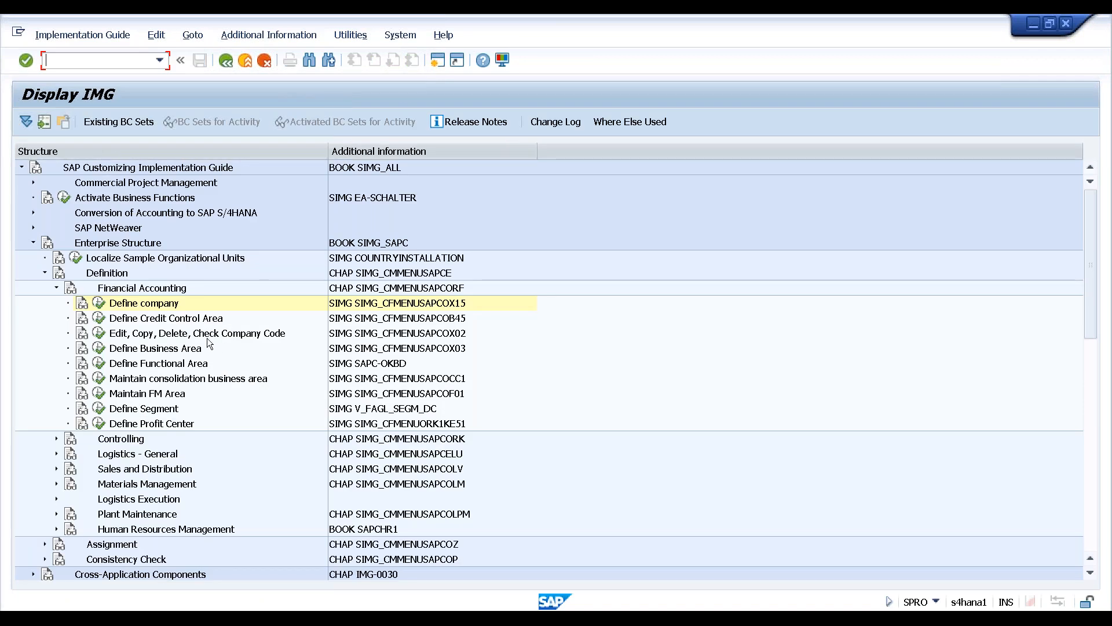
left_click(158, 307)
left_click(99, 303)
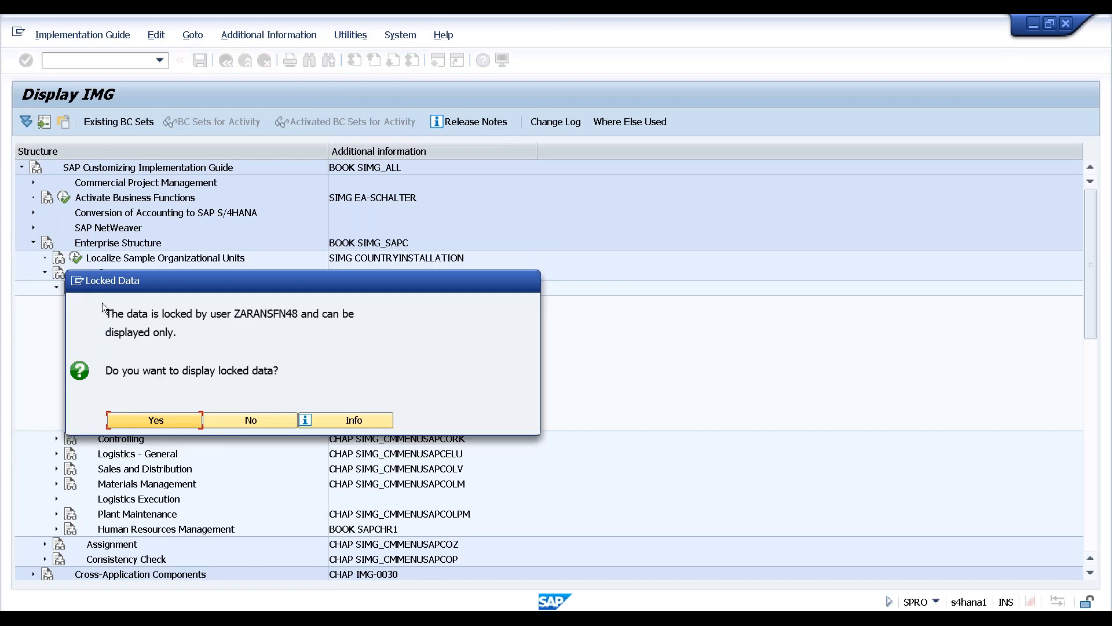
left_click(256, 419)
mouse_move(168, 617)
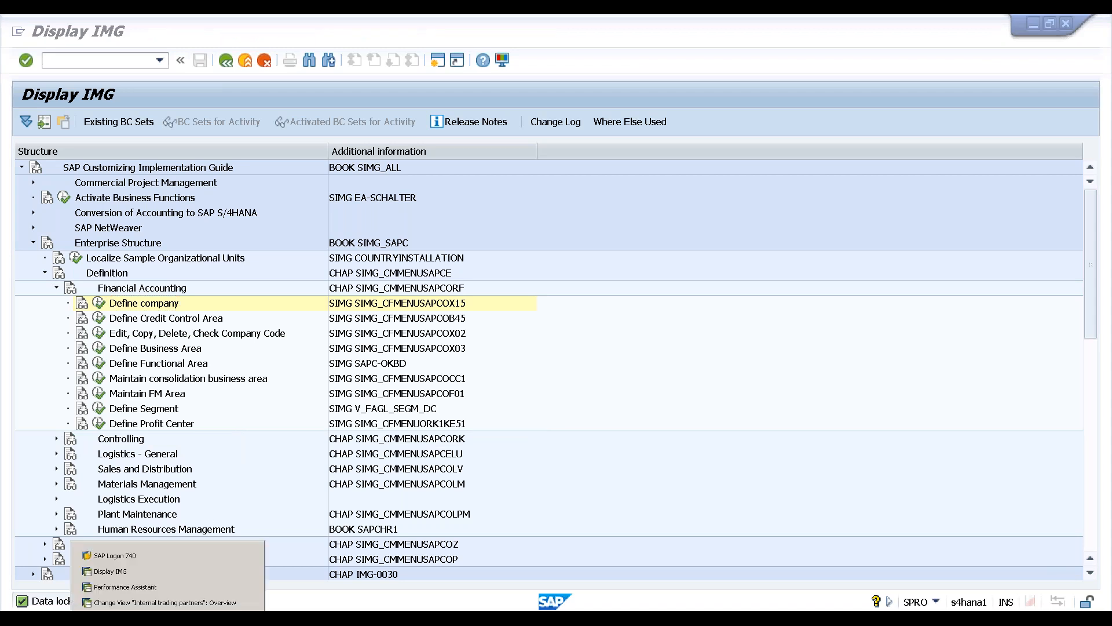
left_click(165, 597)
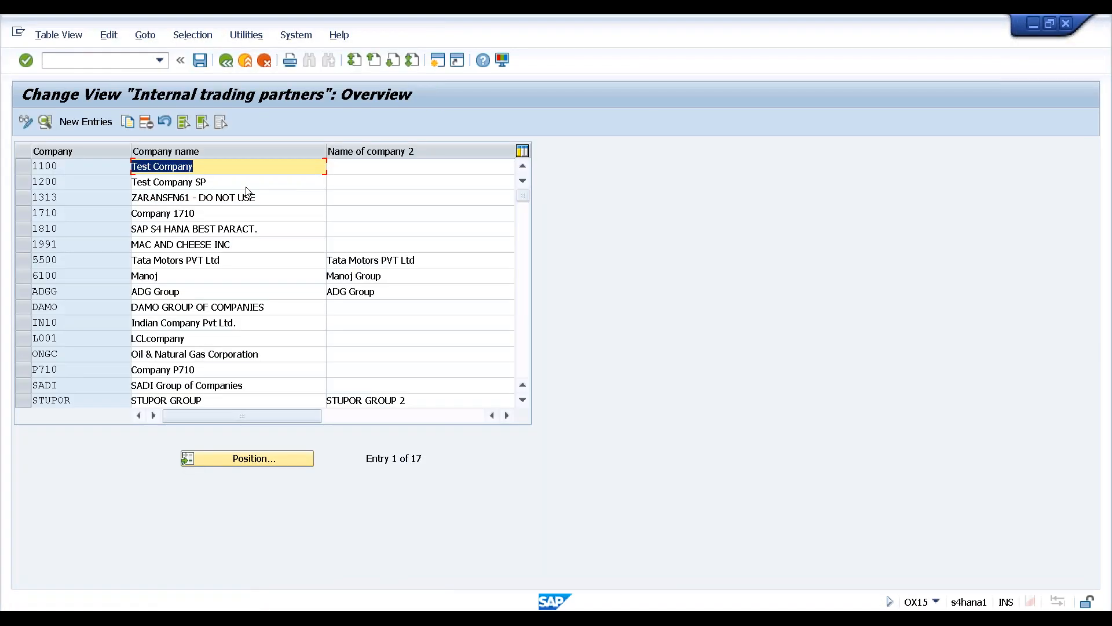
left_click(246, 59)
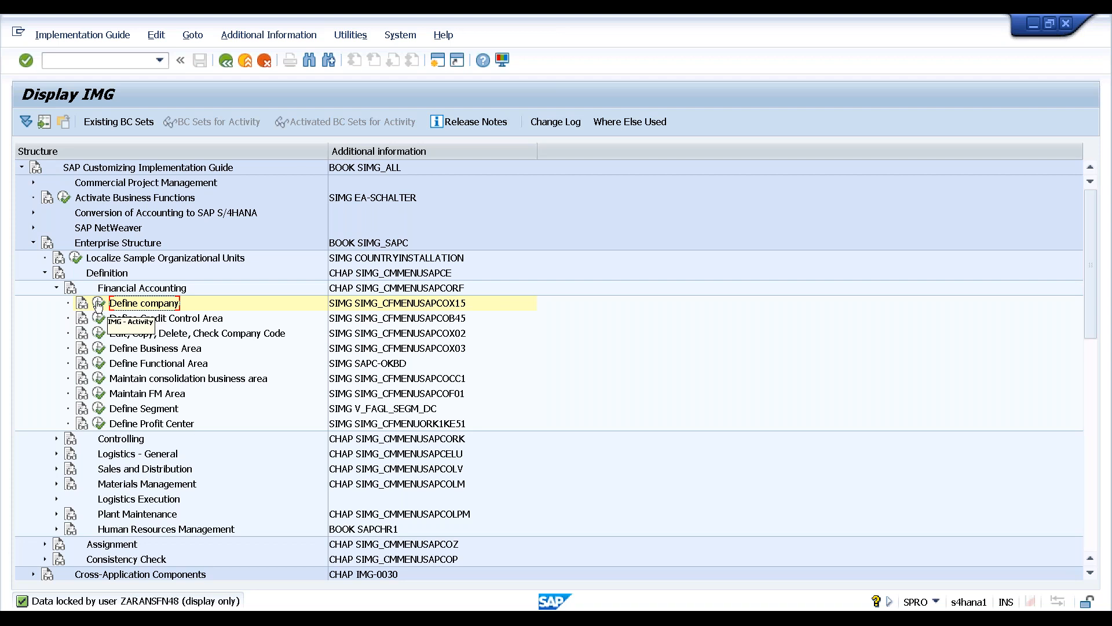
left_click(99, 303)
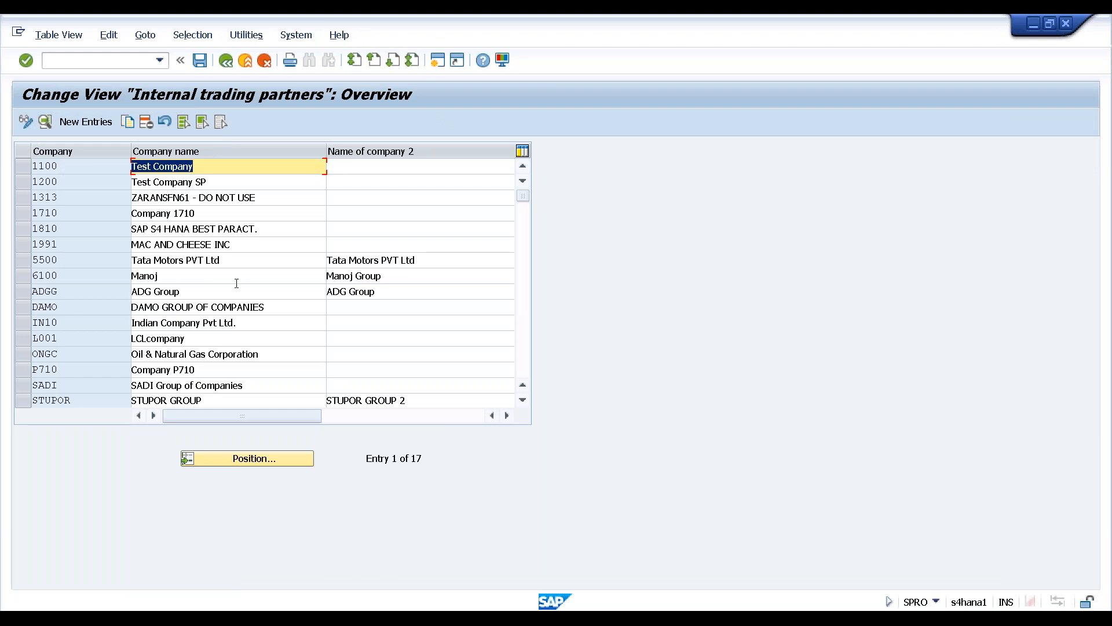
left_click(219, 290)
double_click(220, 290)
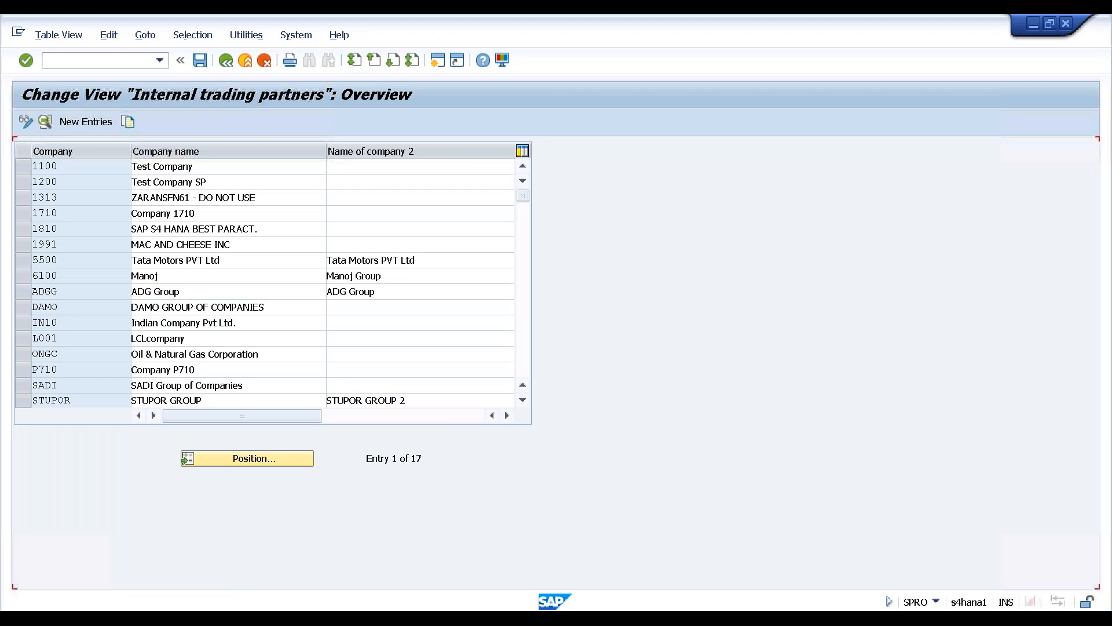
scroll(272, 284, "down", 4)
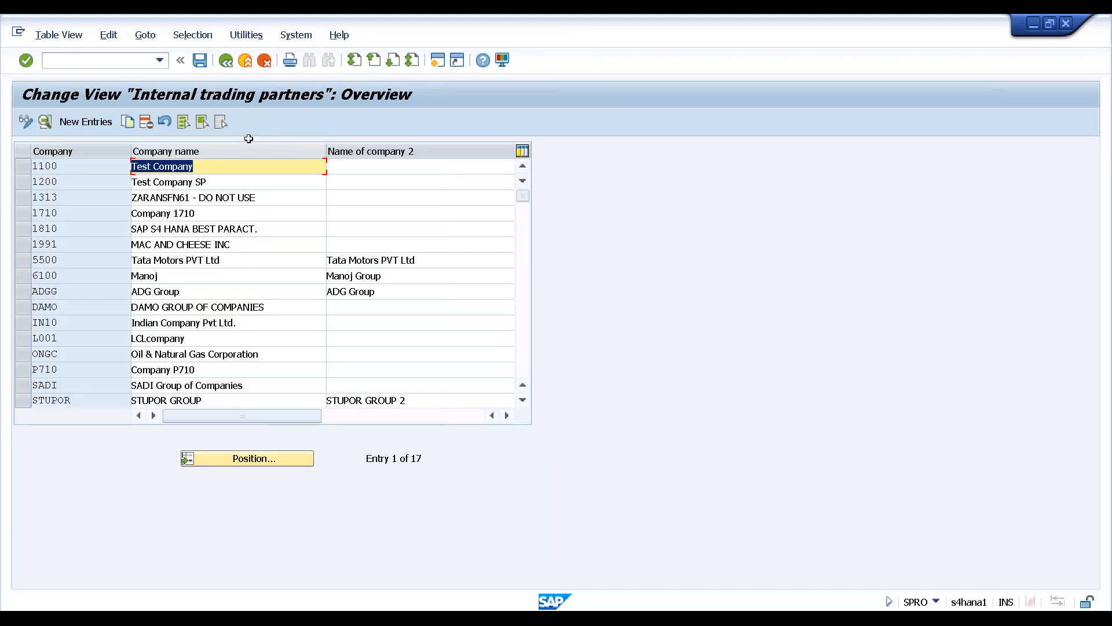
Start a new entry with company HANA named 'HANA Group of Companies'
left_click(78, 126)
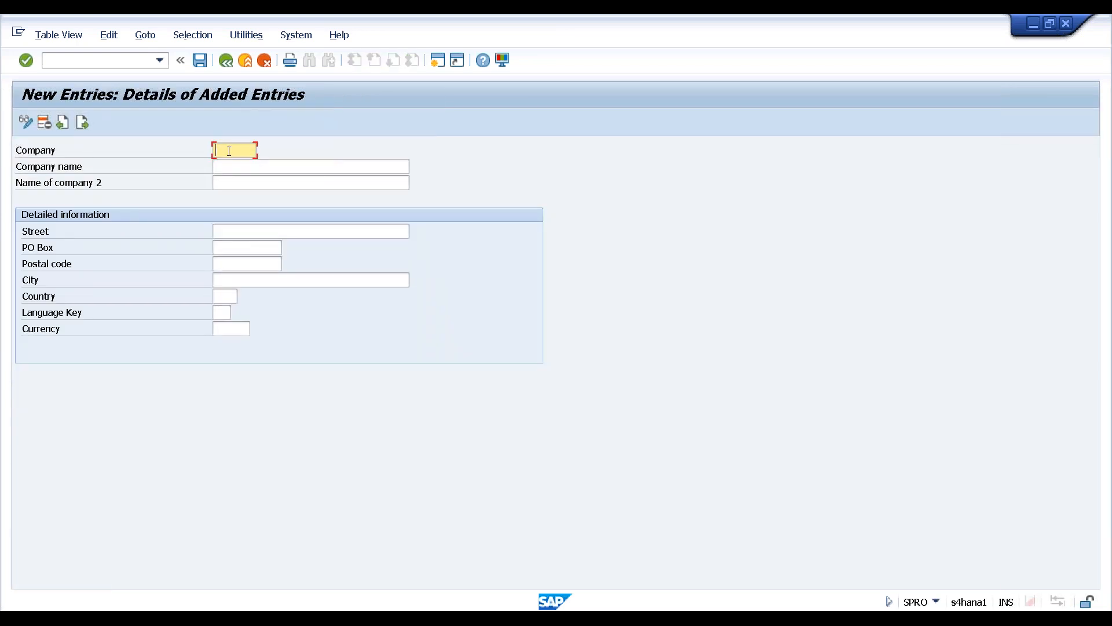
type("S")
type("HAN")
key("BackSpace")
key("BackSpace")
key("BackSpace")
key("BackSpace")
type("HANA")
key("Tab")
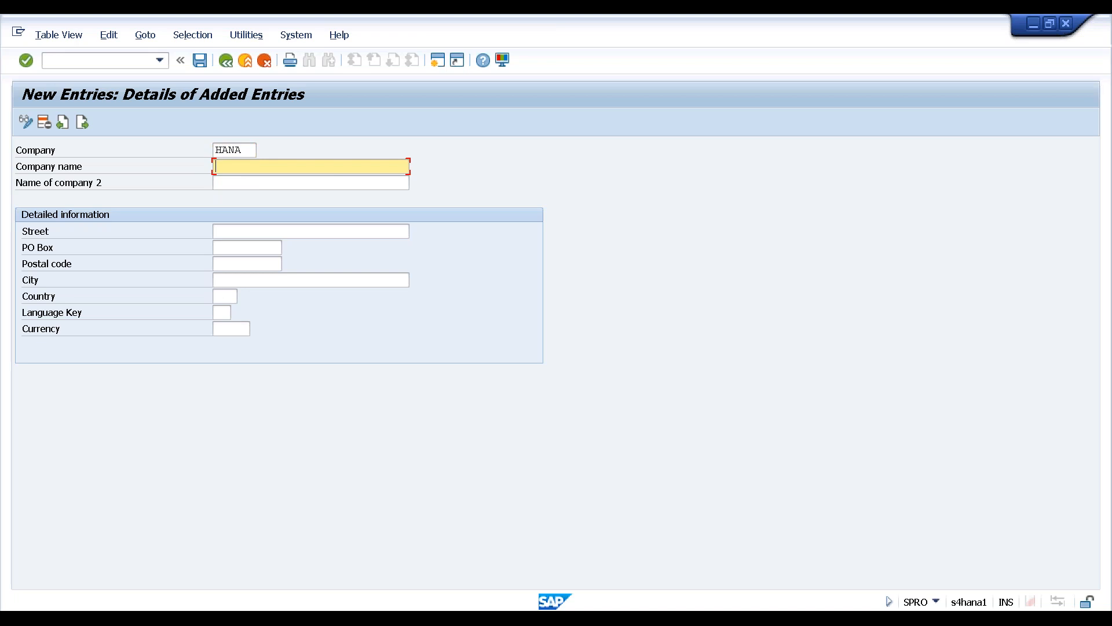
type("HANA gr")
key("BackSpace")
key("BackSpace")
type("Group of Companies")
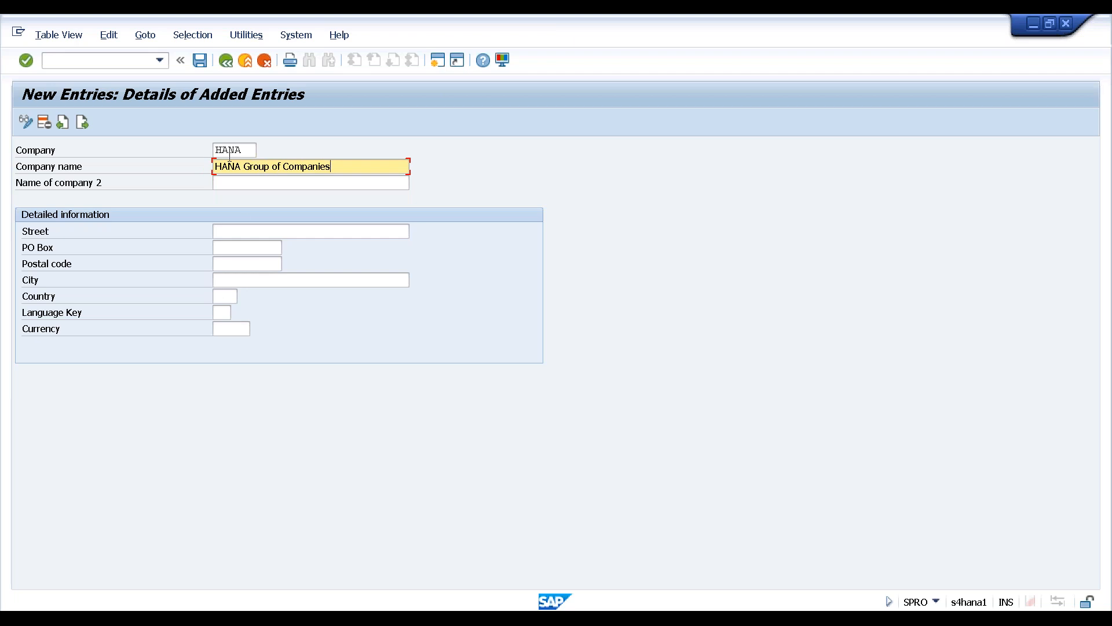
Fill in the company's street, PO box, postal code and city Sayreville
left_click(254, 232)
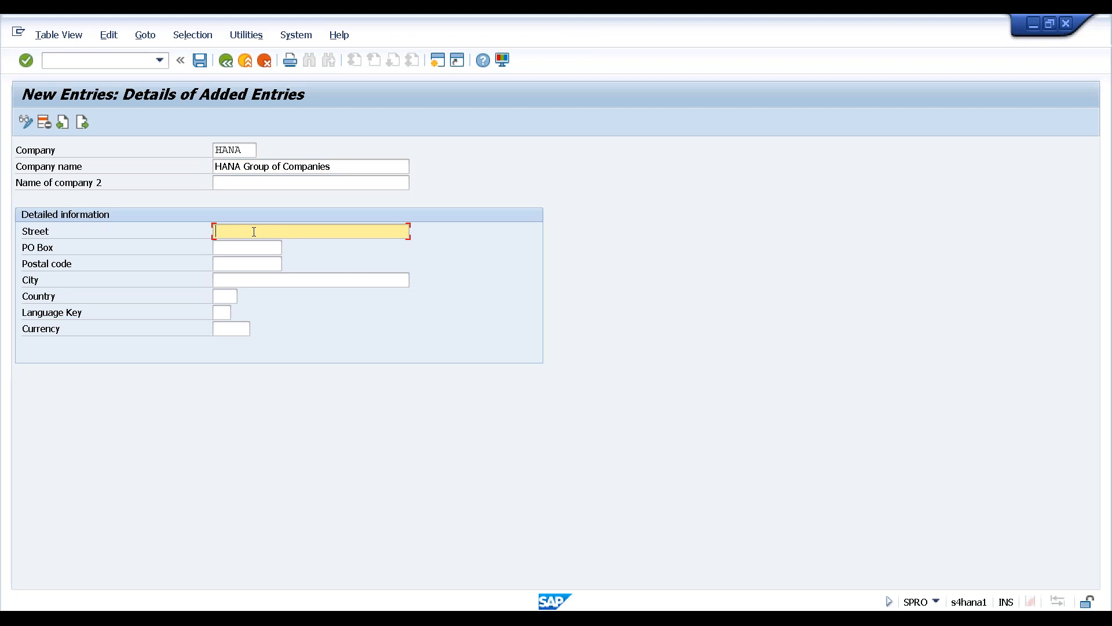
key("Tab")
type("5")
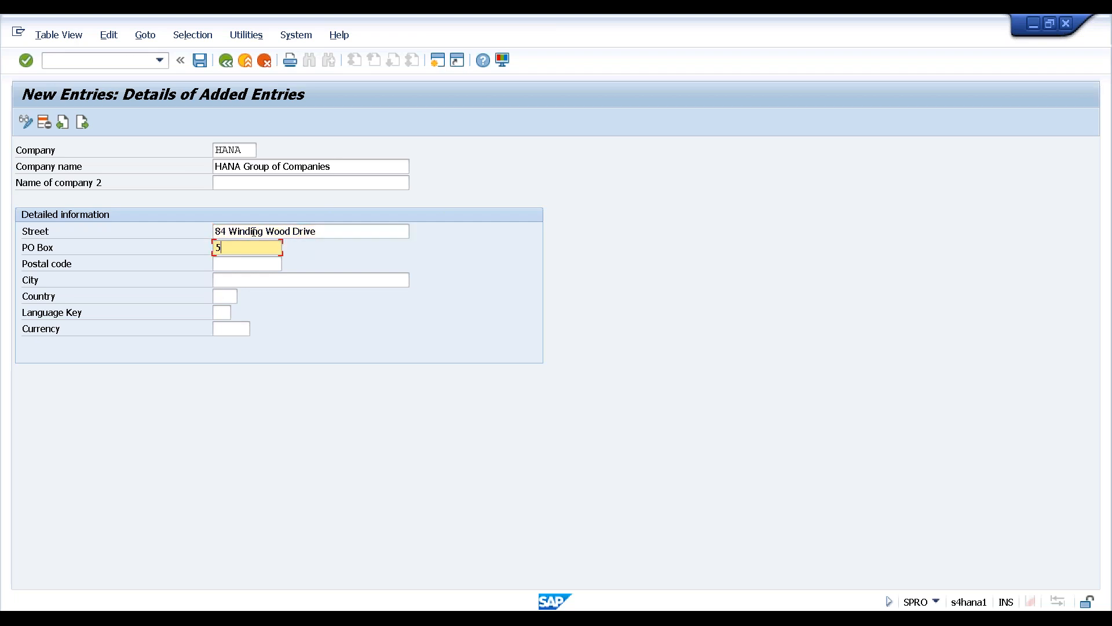
type("4321")
key("Tab")
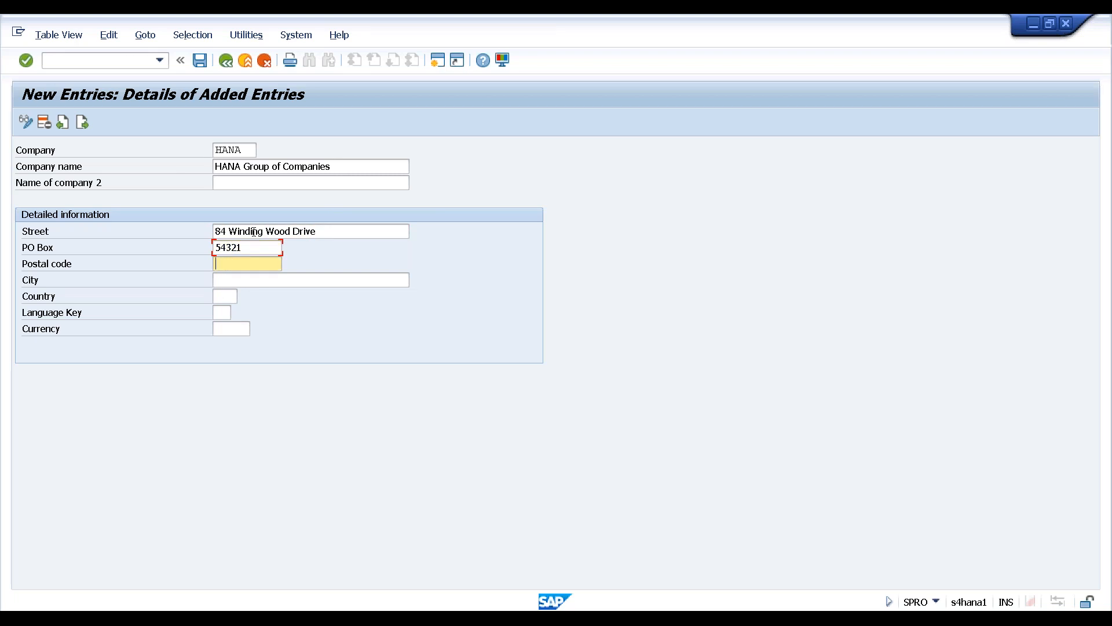
type("12345")
key("Tab")
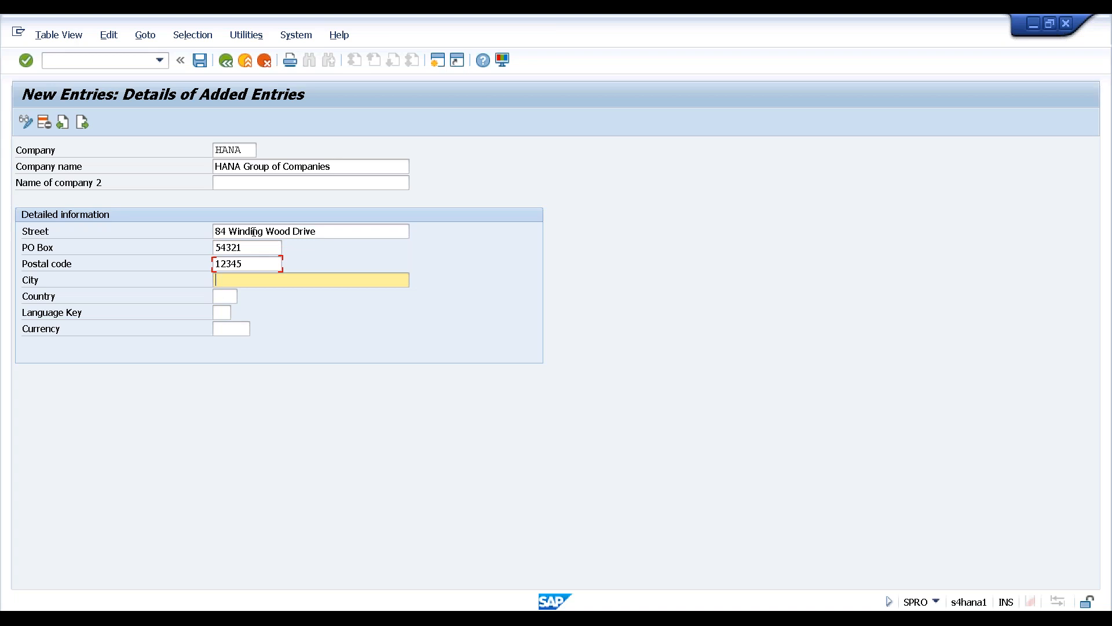
type("Sayreville")
Set country US, language EN and currency USD, then validate the entry
key("Tab")
type("u")
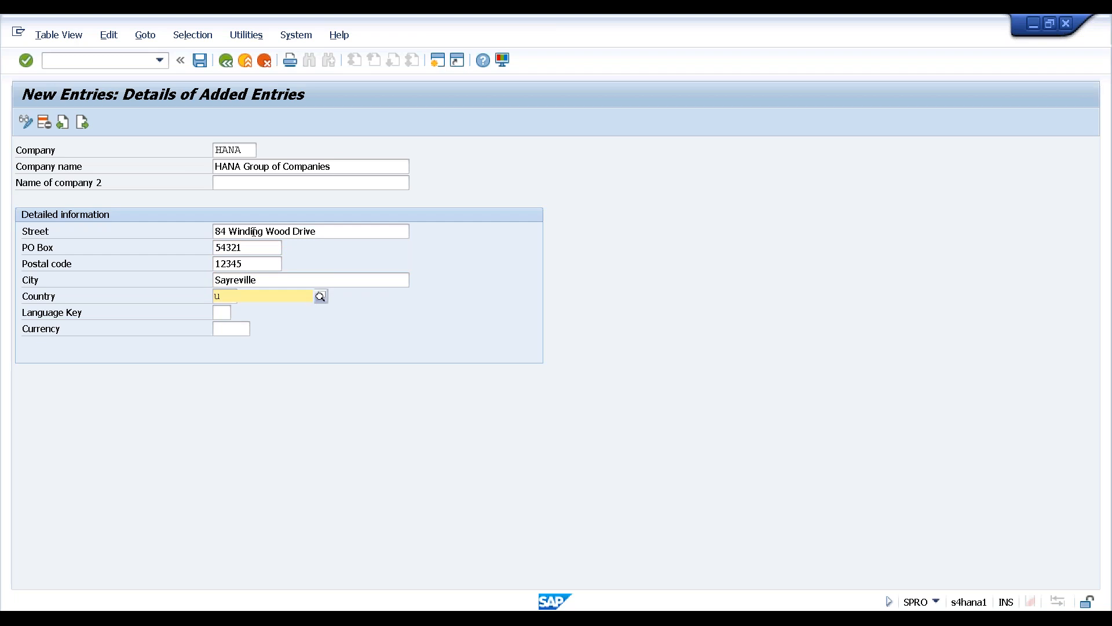
type("s")
key("Tab")
type("en")
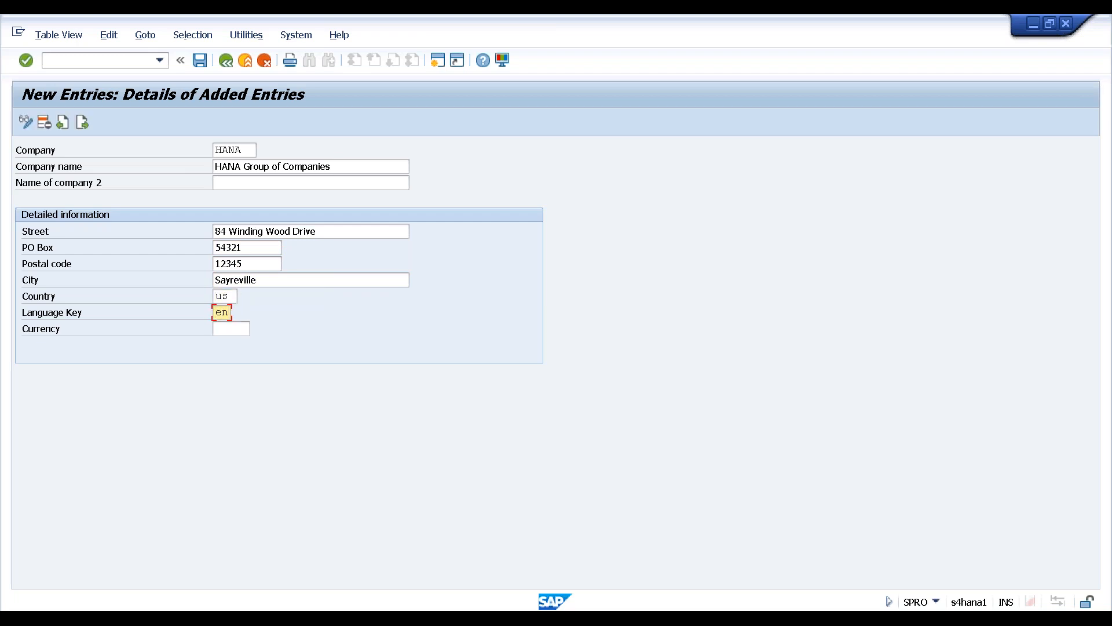
key("Tab")
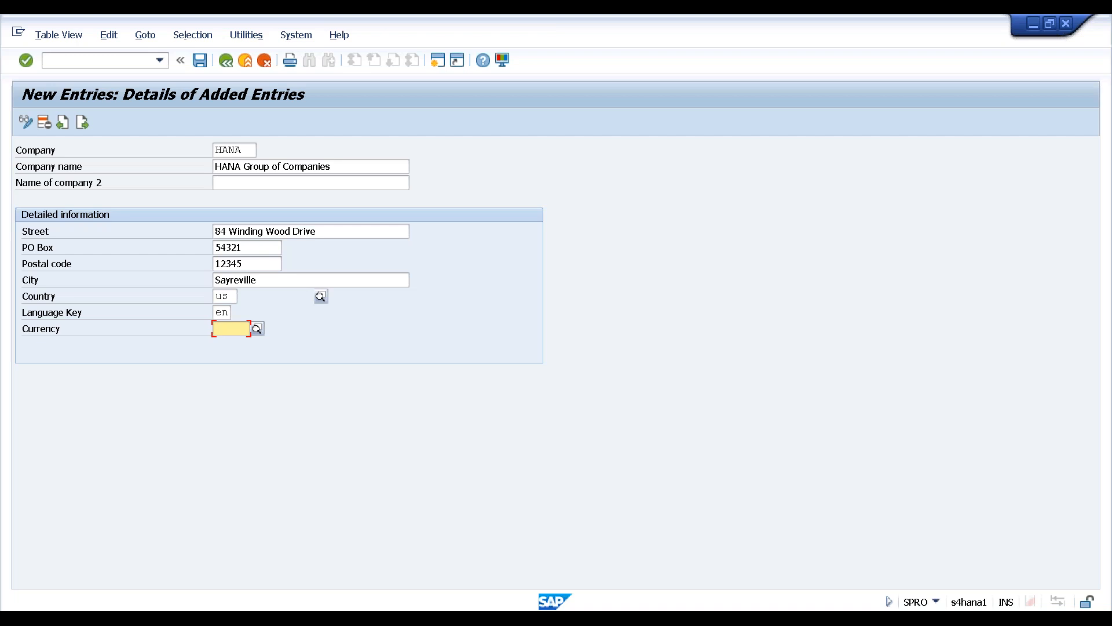
type("usd")
key("Return")
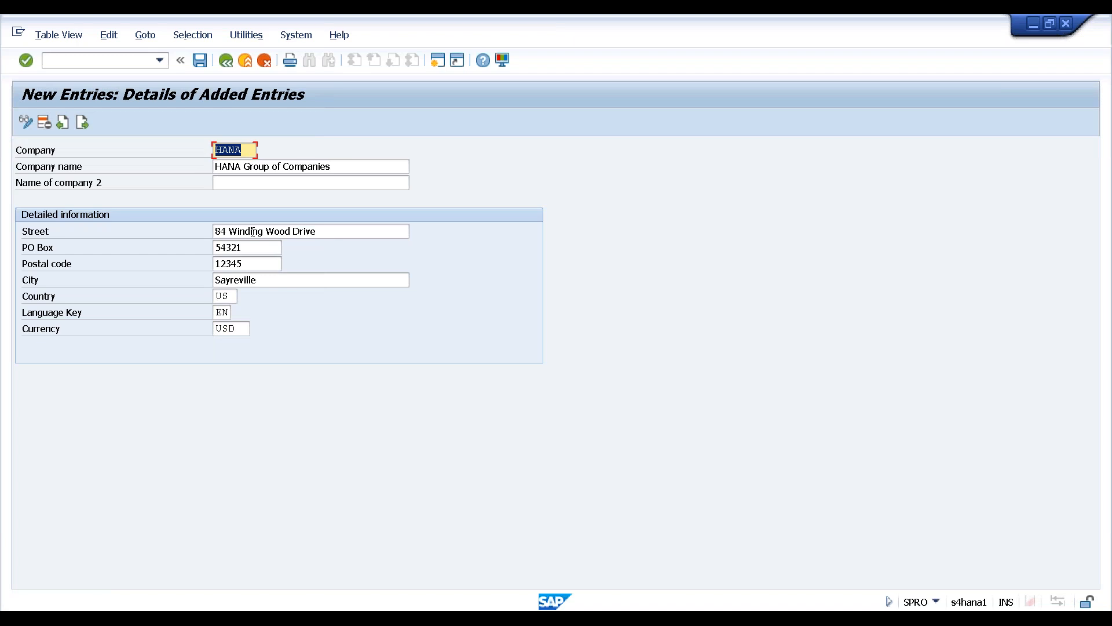
Save the new HANA company entry and move the customizing request prompt aside
left_click(199, 59)
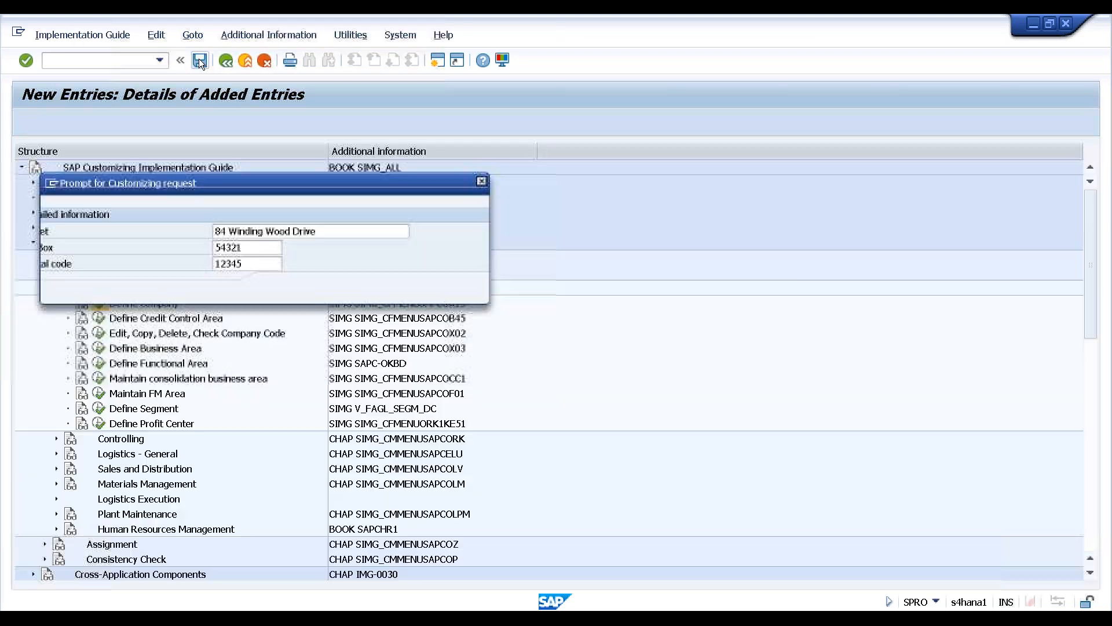
left_click_drag(207, 186, 634, 193)
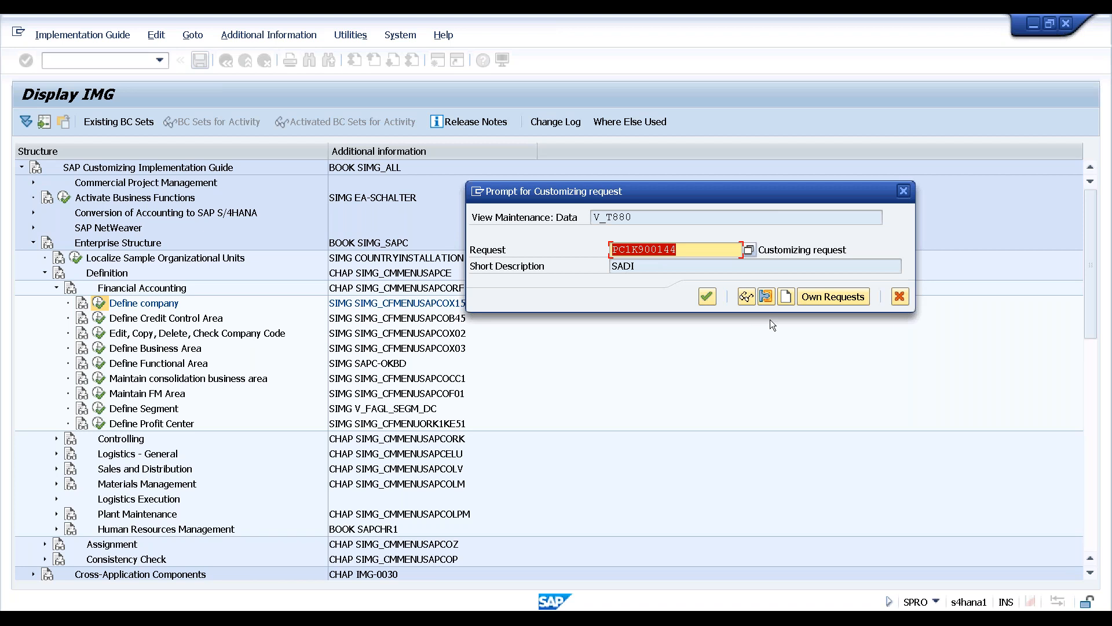
Create a new customizing request with short description 'S/4HANA Training'
left_click(786, 297)
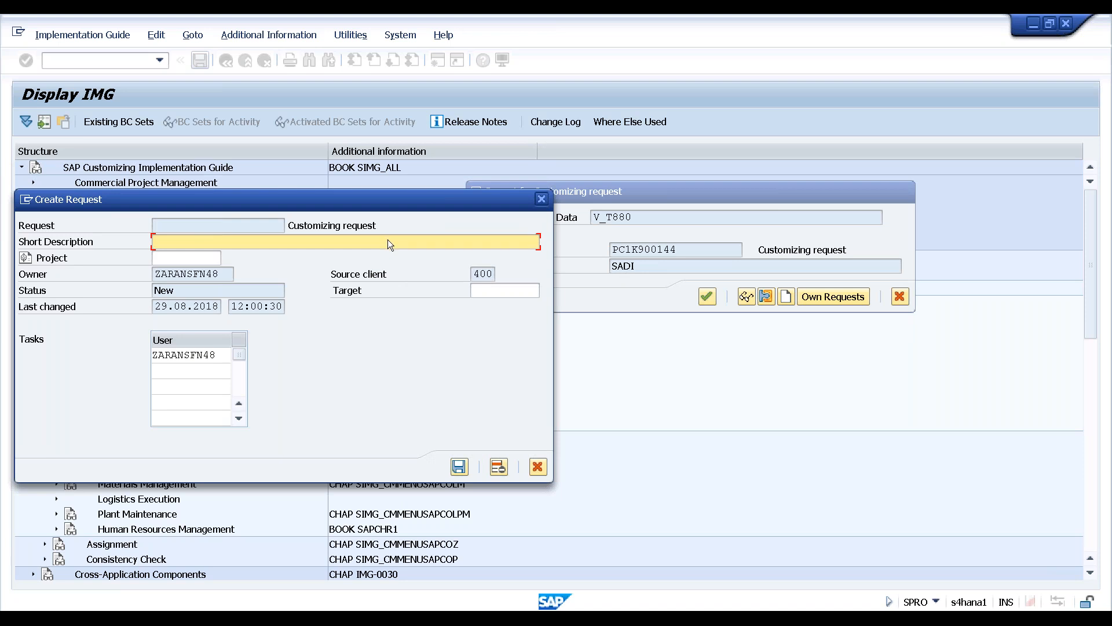
type("Hs")
key("BackSpace")
key("BackSpace")
type("s")
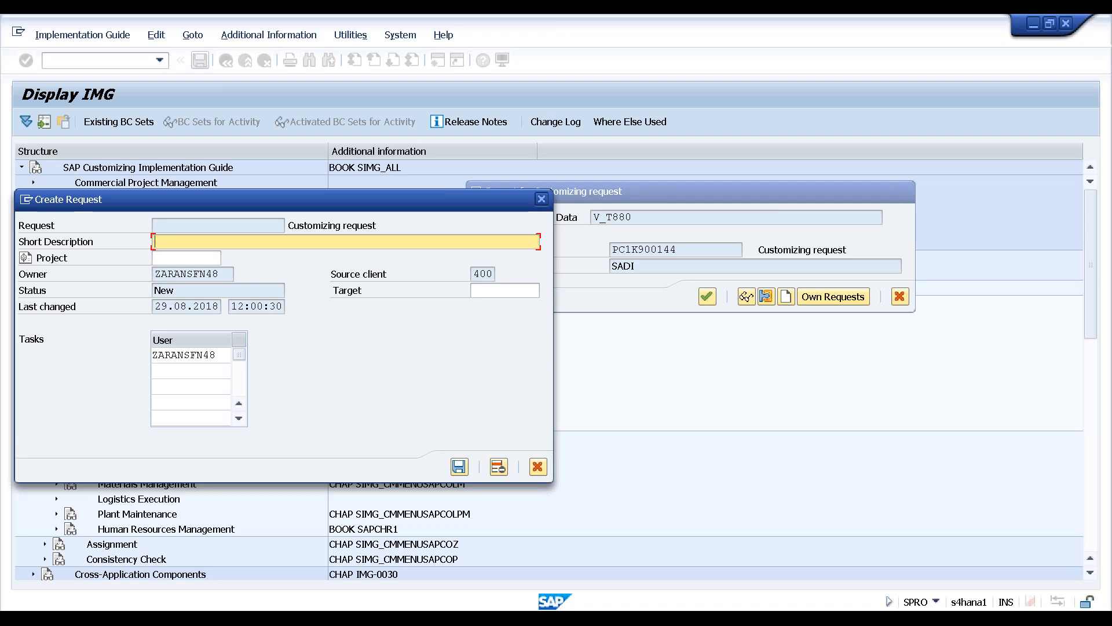
type("S/4HANA Training")
left_click(459, 468)
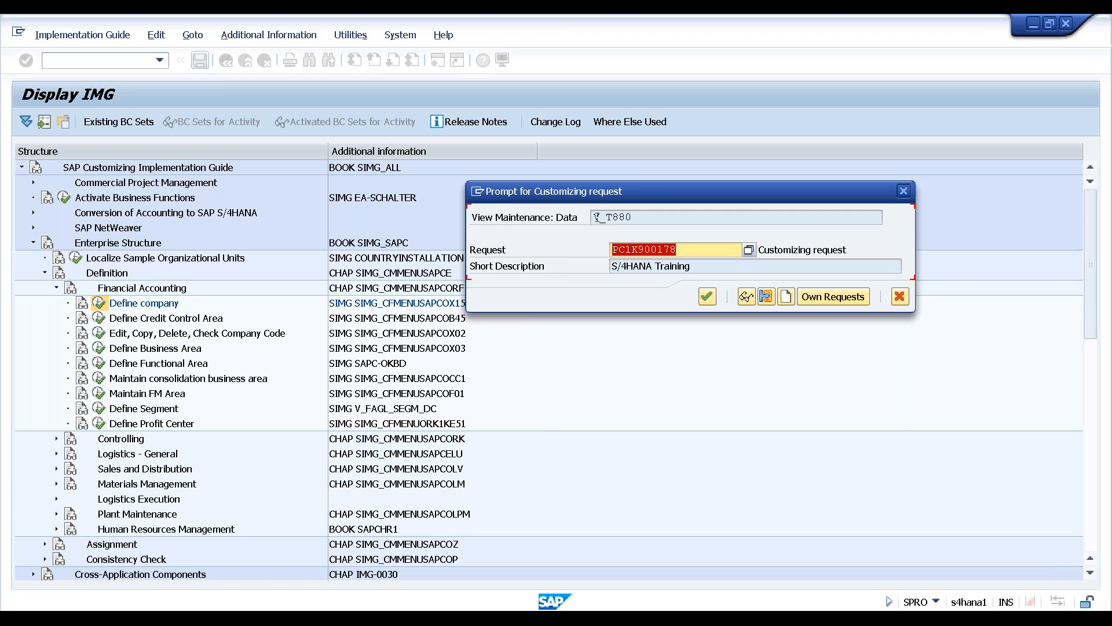
Confirm customizing request PC1K900178 so the HANA company entry is saved
left_click_drag(635, 216, 576, 217)
key("ctrl+c")
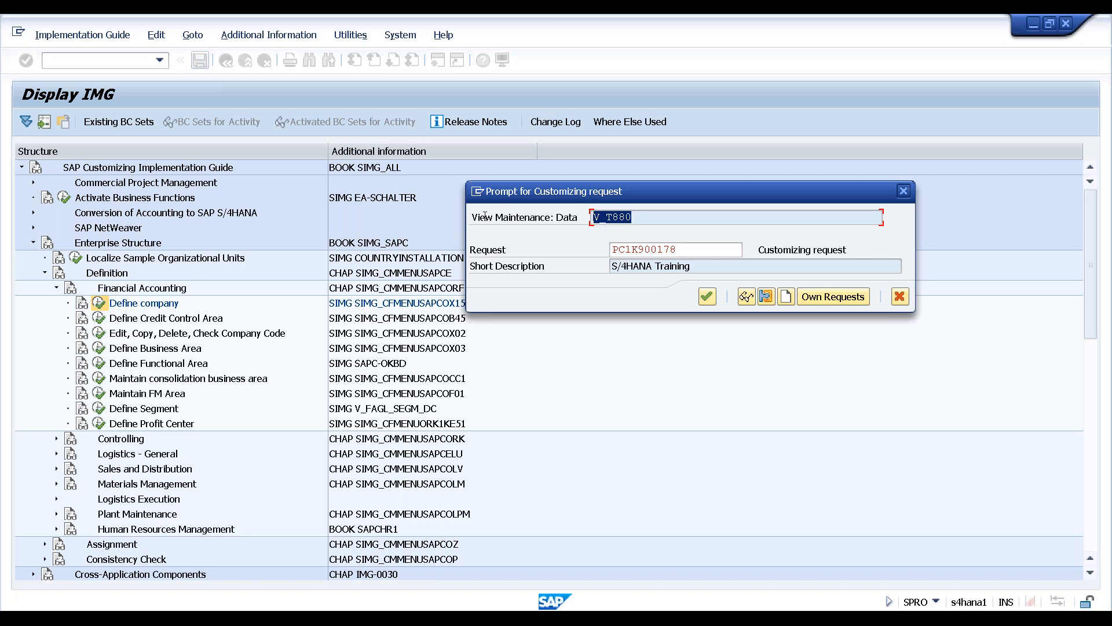
left_click(489, 216)
left_click(707, 298)
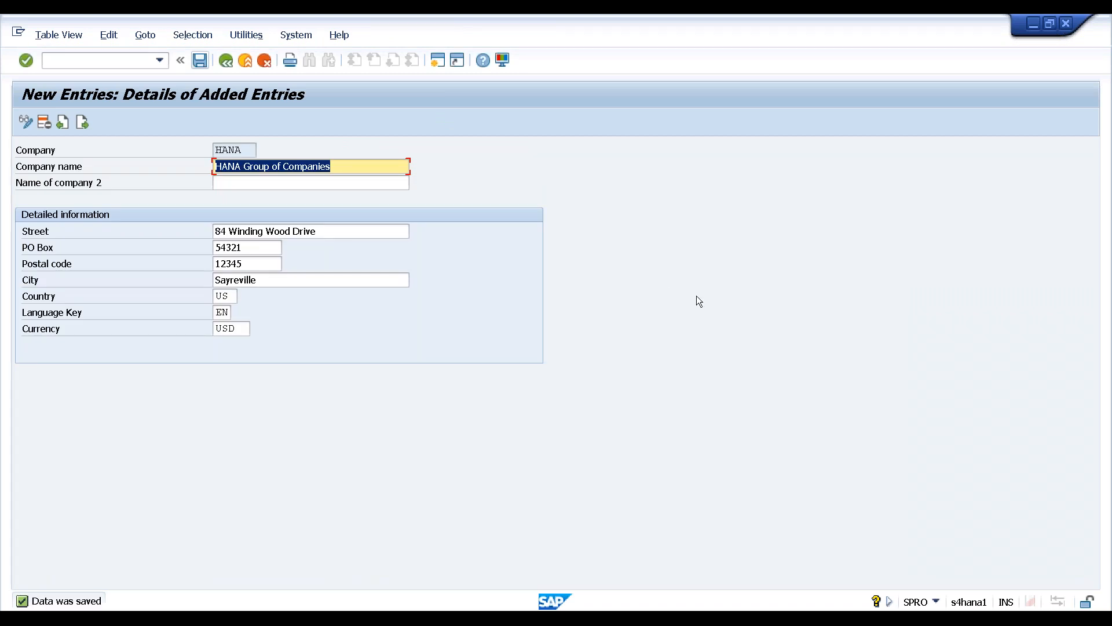
Open a new session and bring its SAP Easy Access window forward
left_click(436, 60)
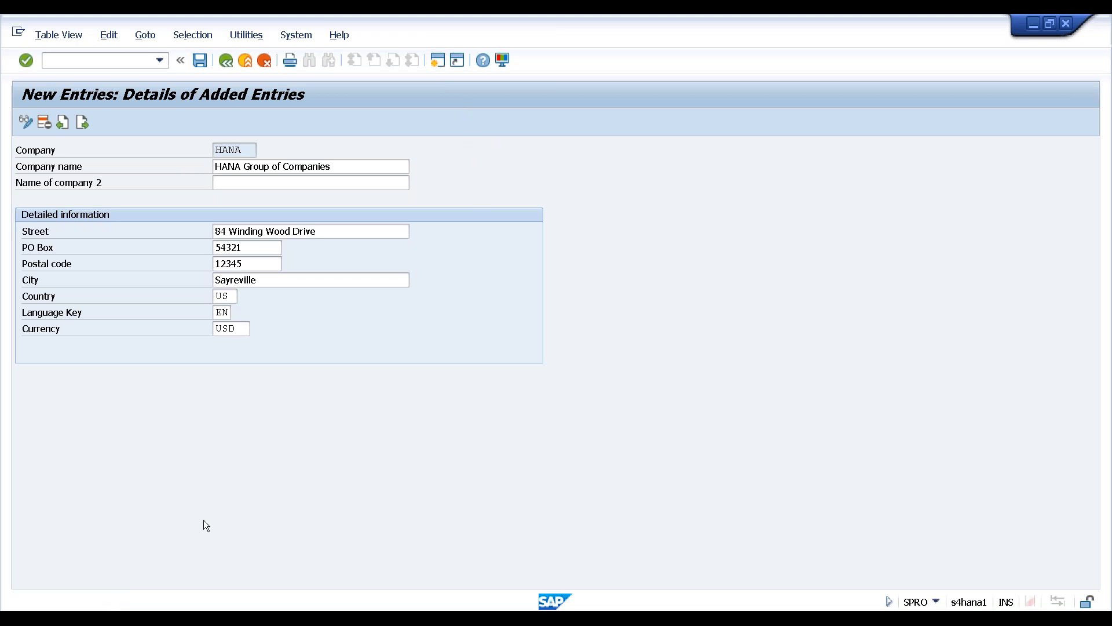
mouse_move(177, 610)
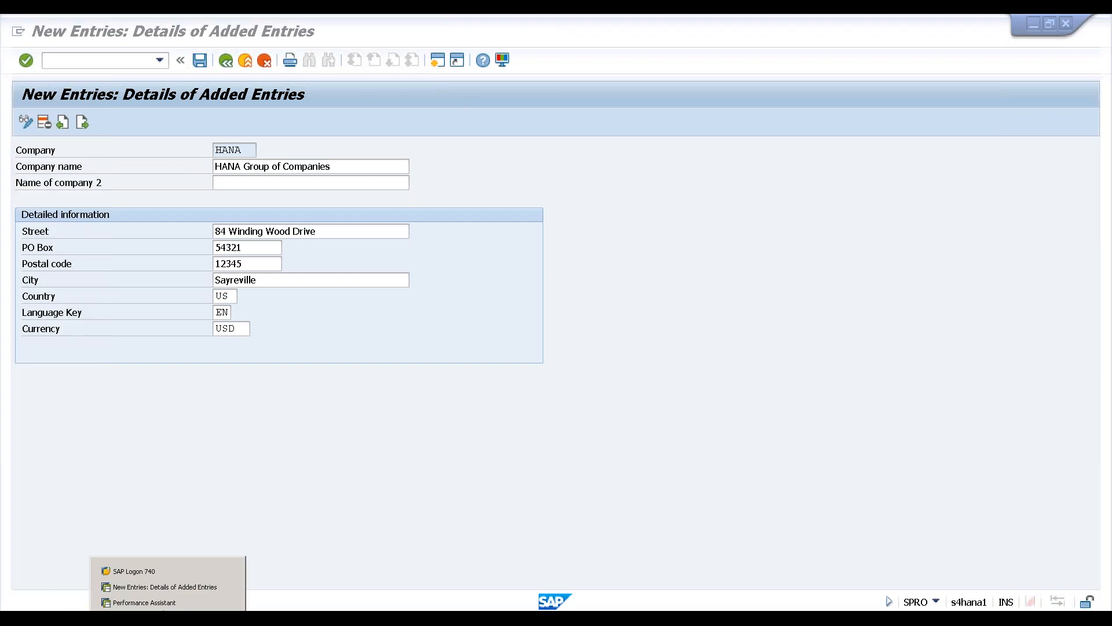
left_click(167, 602)
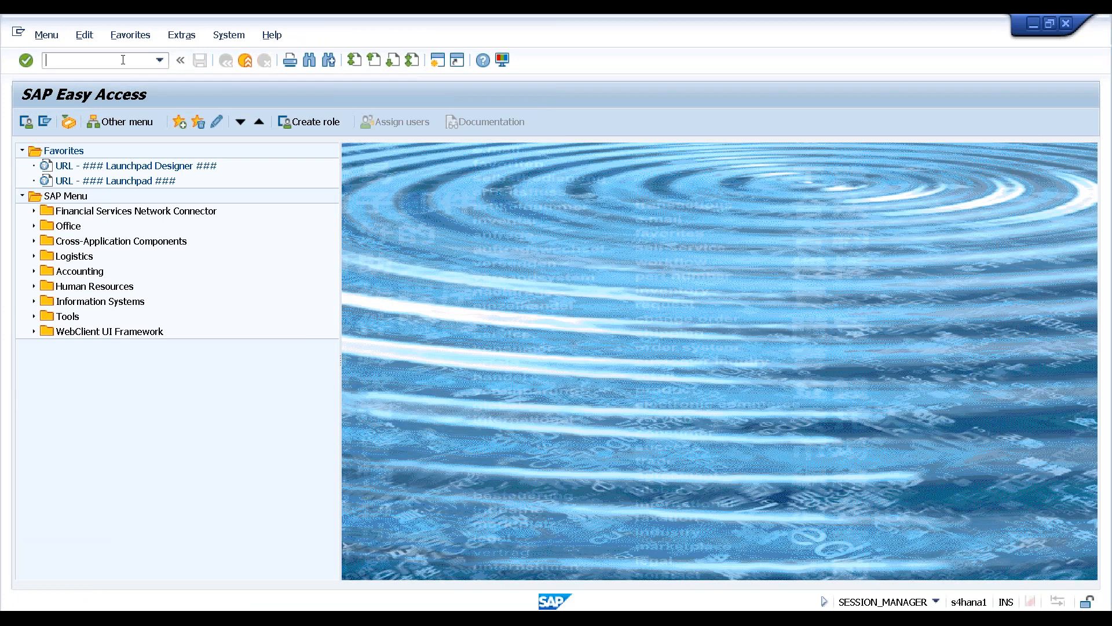
Display the ABAP Dictionary definition of view V_T880 via SE11
type("se11")
key("Return")
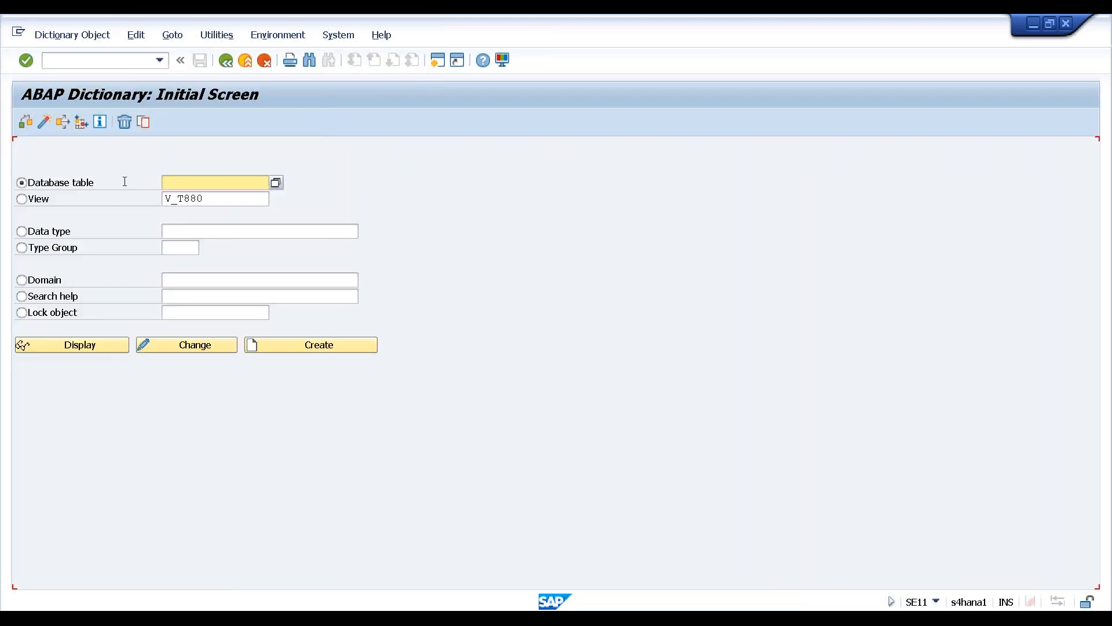
left_click(21, 200)
left_click_drag(204, 199, 154, 200)
key("ctrl+v")
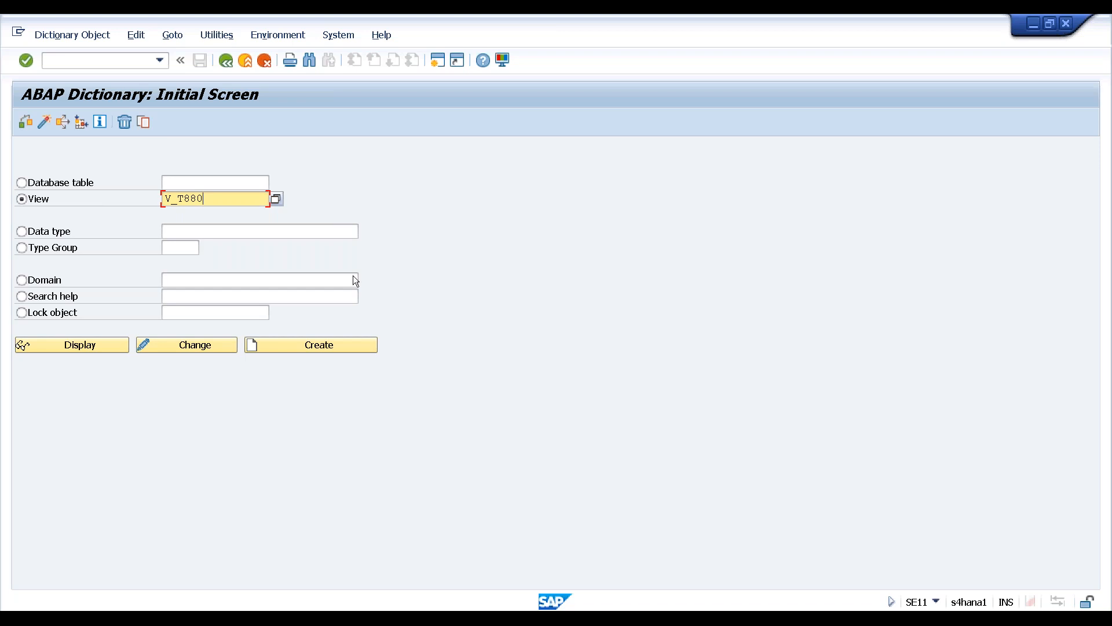
left_click(93, 344)
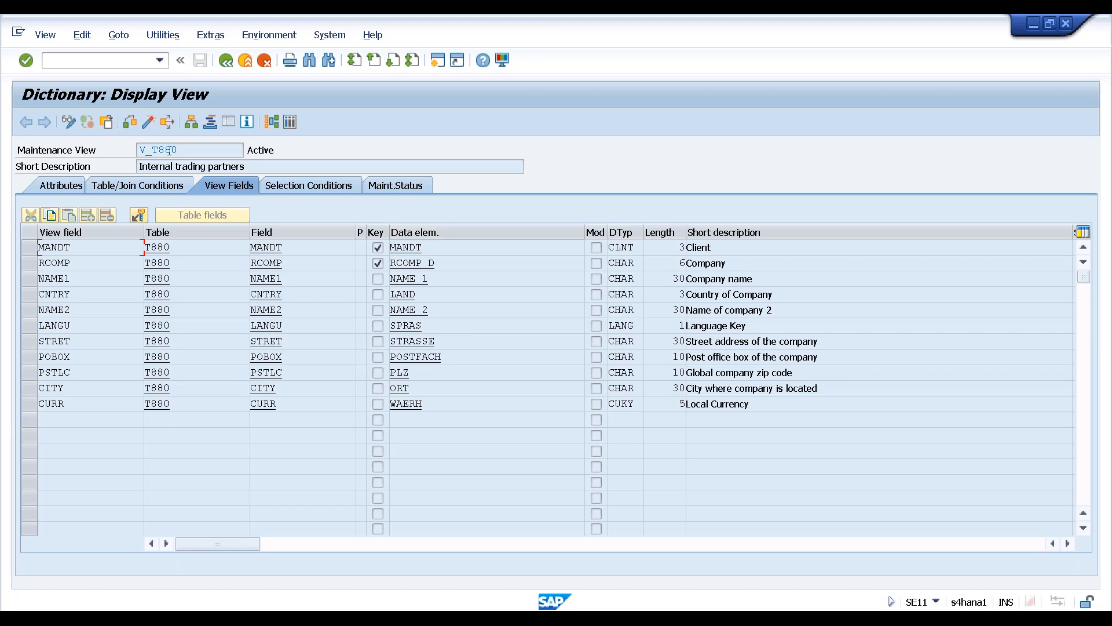
Show the V_T880 contents and open the details of company HANA's record
left_click(290, 123)
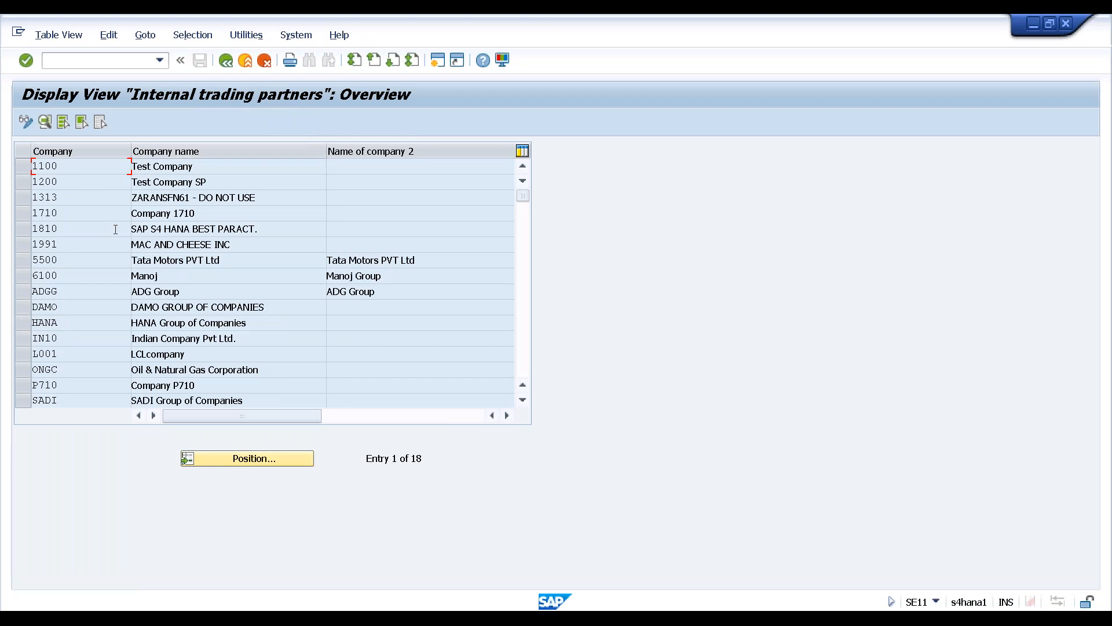
left_click(71, 322)
left_click_drag(151, 323, 243, 323)
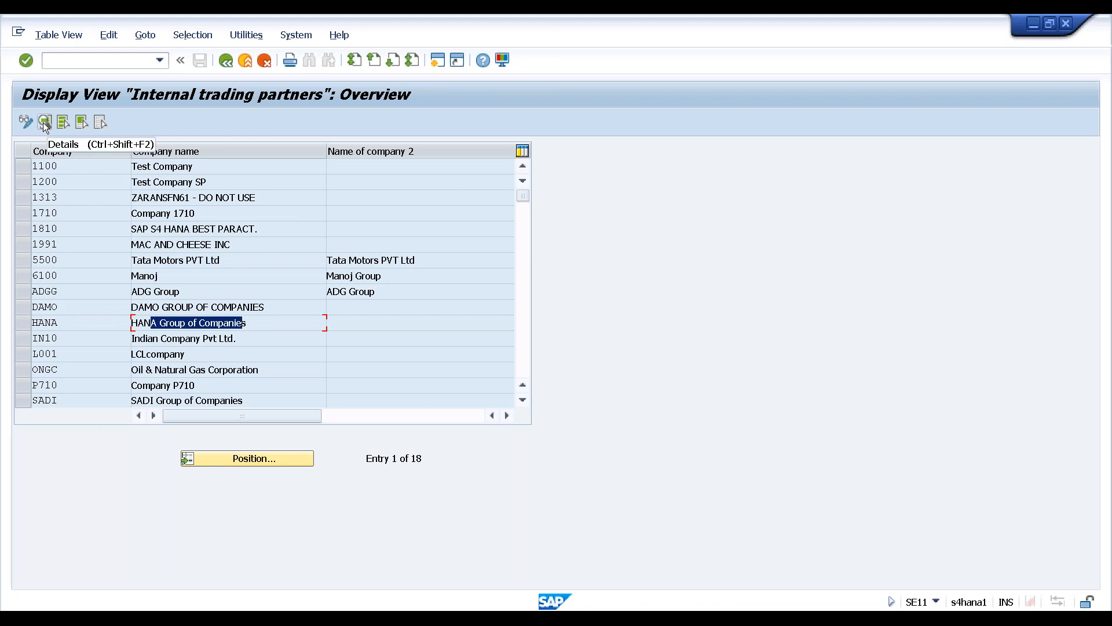
left_click(22, 322)
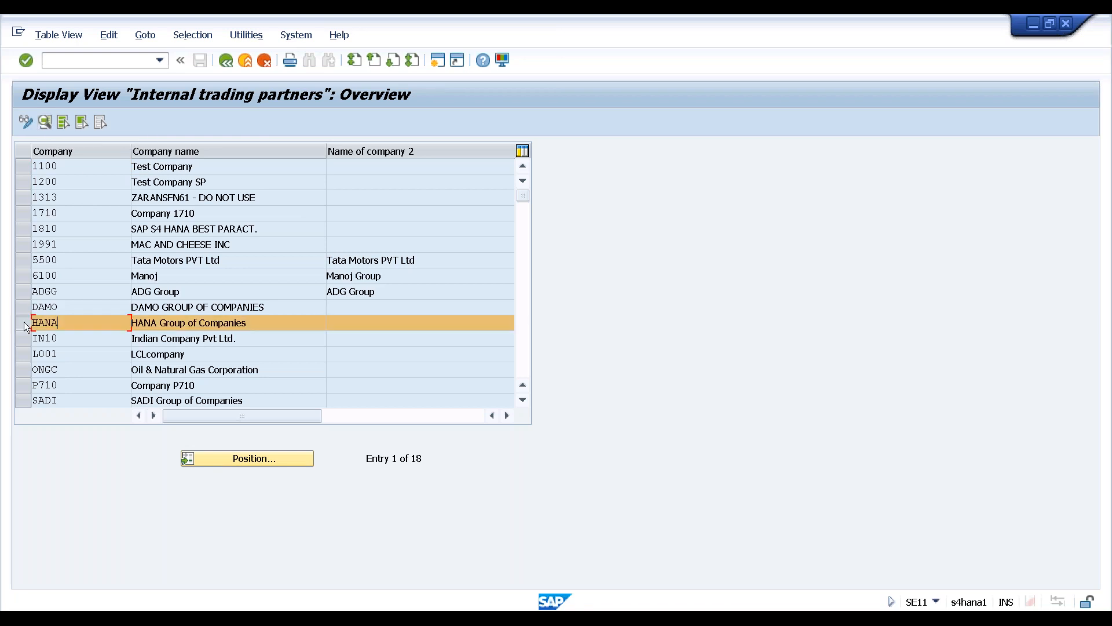
left_click(44, 121)
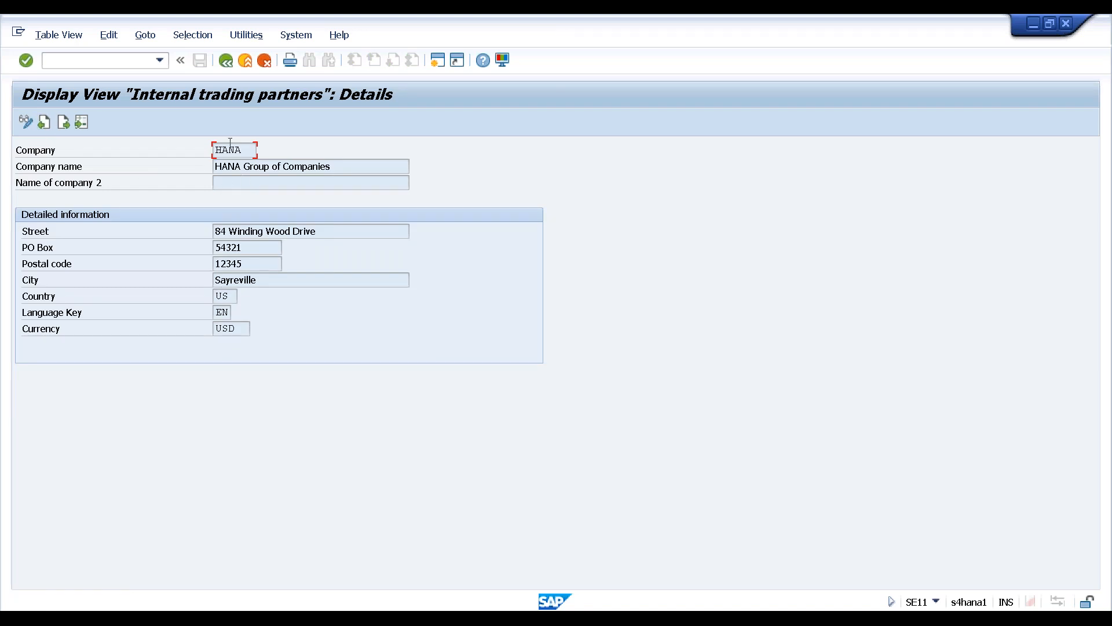
Return to the V_T880 definition and show its base table T880 and join conditions
left_click(225, 62)
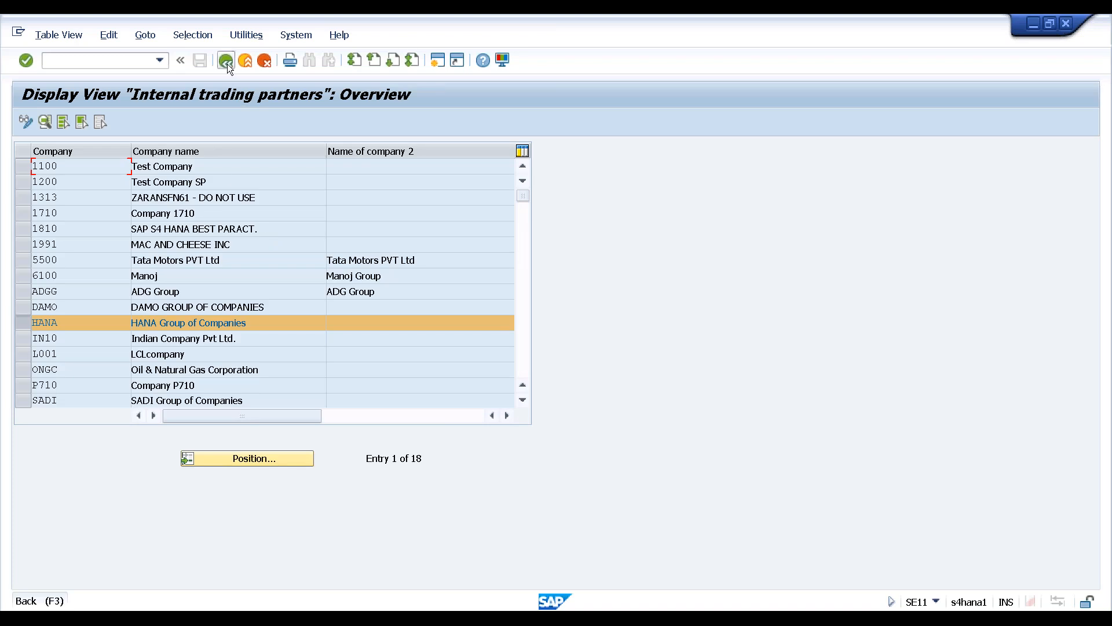
left_click(227, 62)
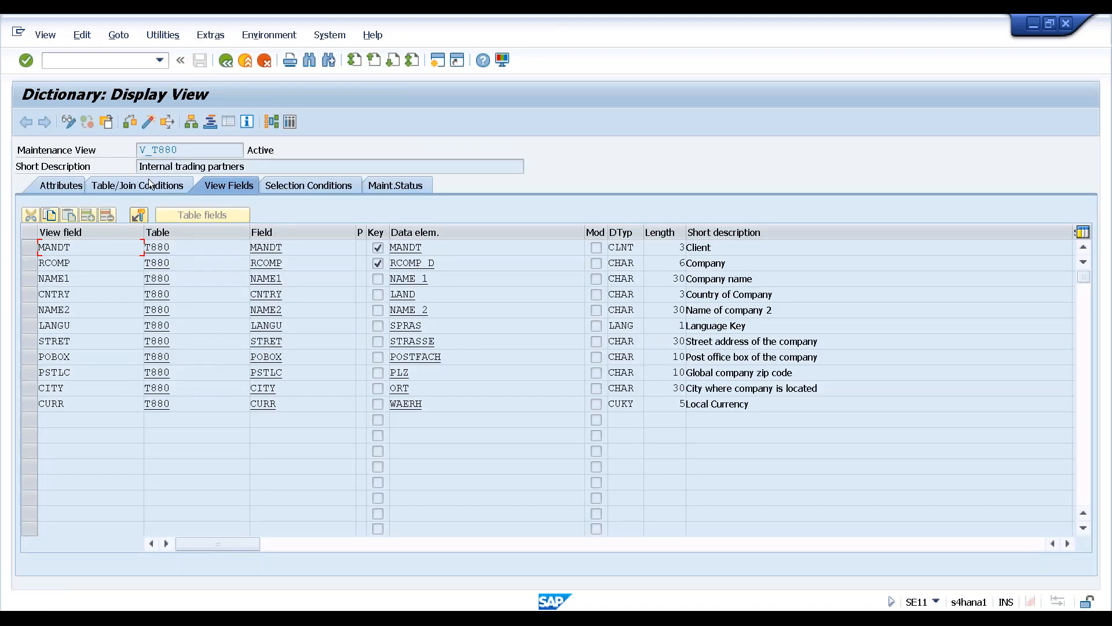
left_click(126, 189)
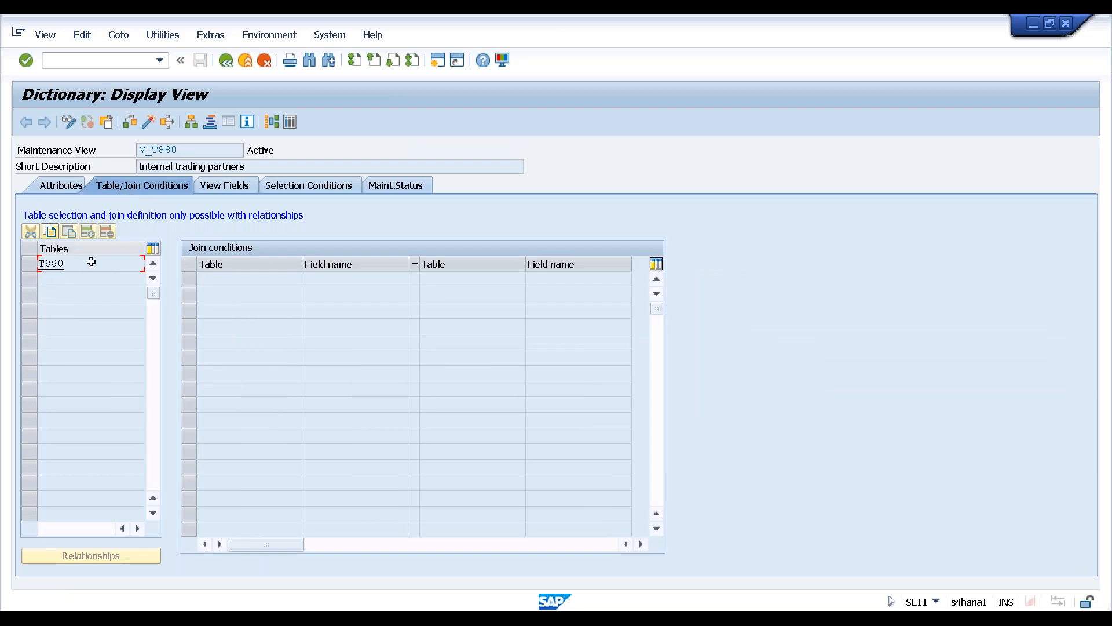
Display database table T880 in SE11 and open its Data Browser selection screen
left_click_drag(68, 263, 23, 263)
left_click(40, 264)
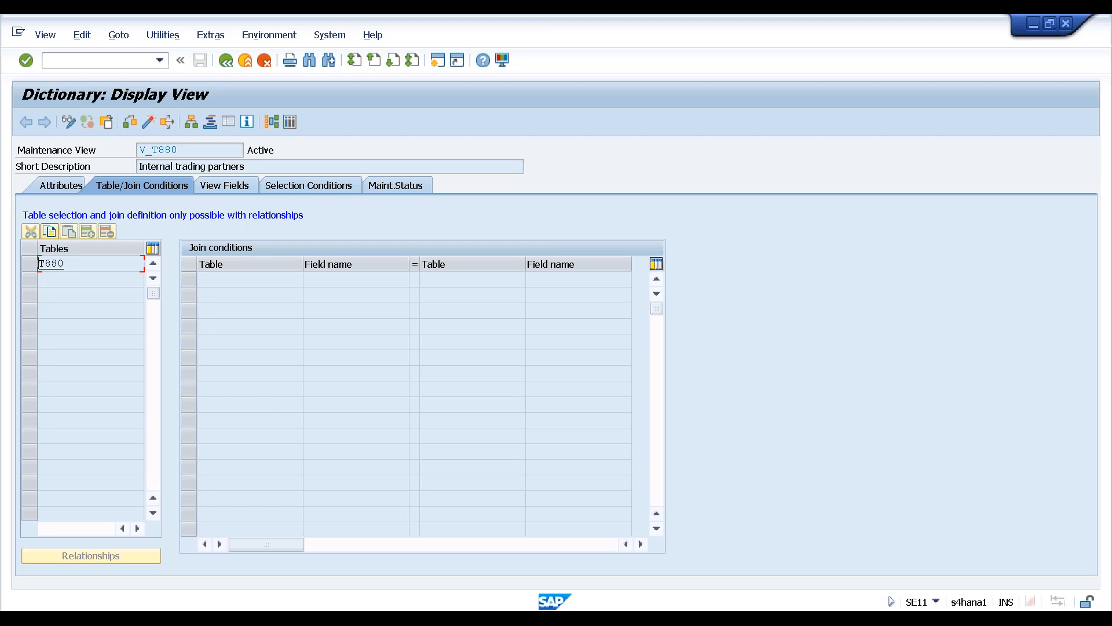
left_click(226, 60)
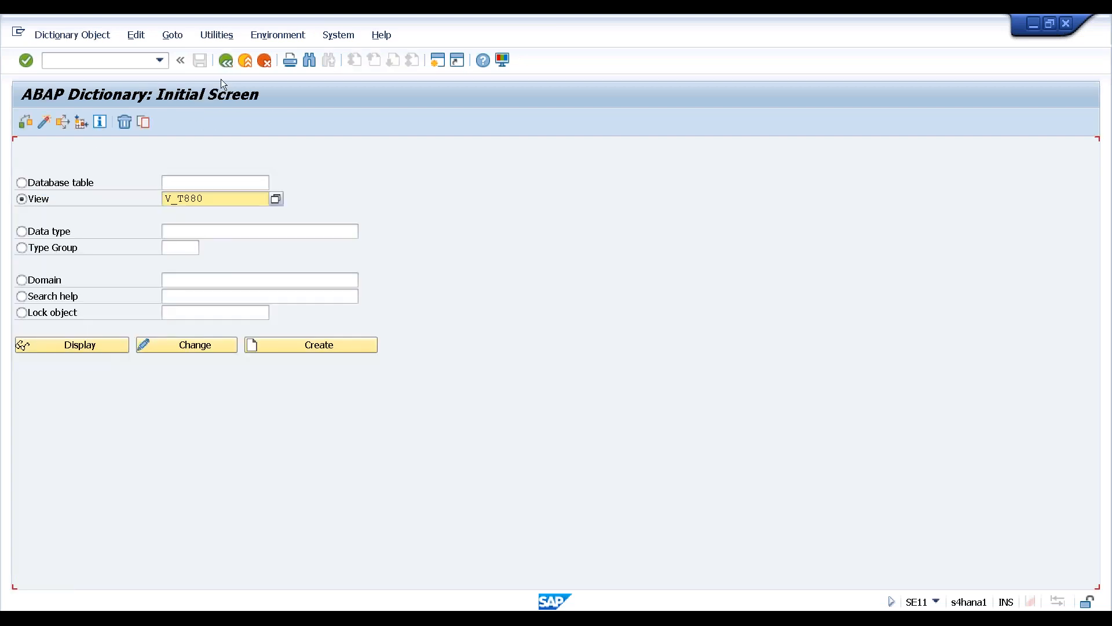
left_click(171, 182)
type("T880")
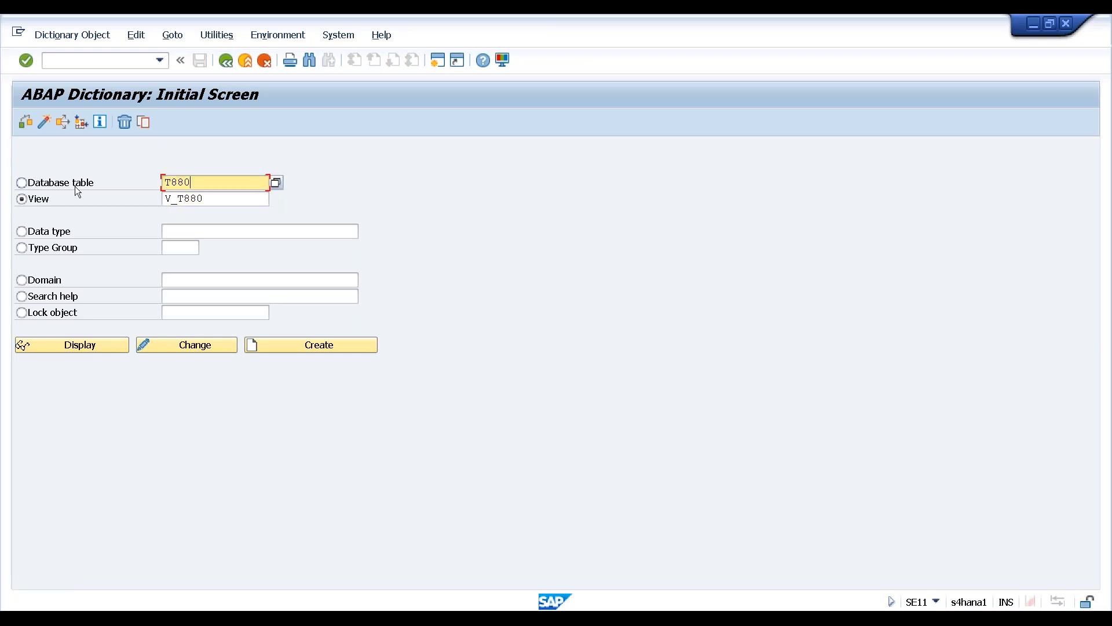
left_click(22, 183)
left_click(67, 347)
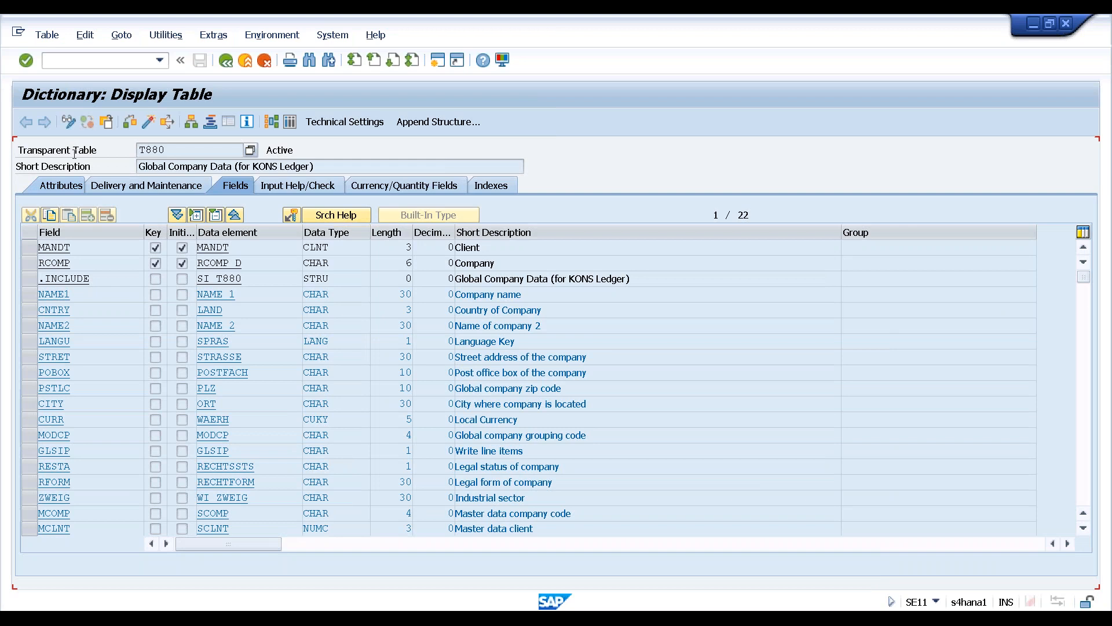
left_click(290, 121)
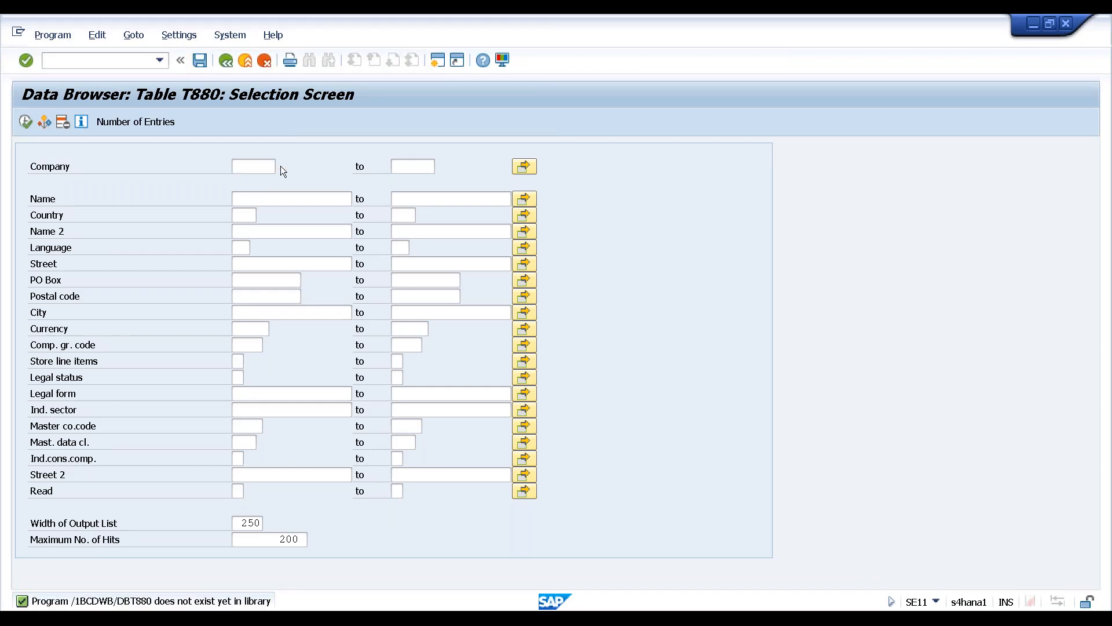
Pick company HANA from the Company value help and execute to list its T880 record
left_click(280, 166)
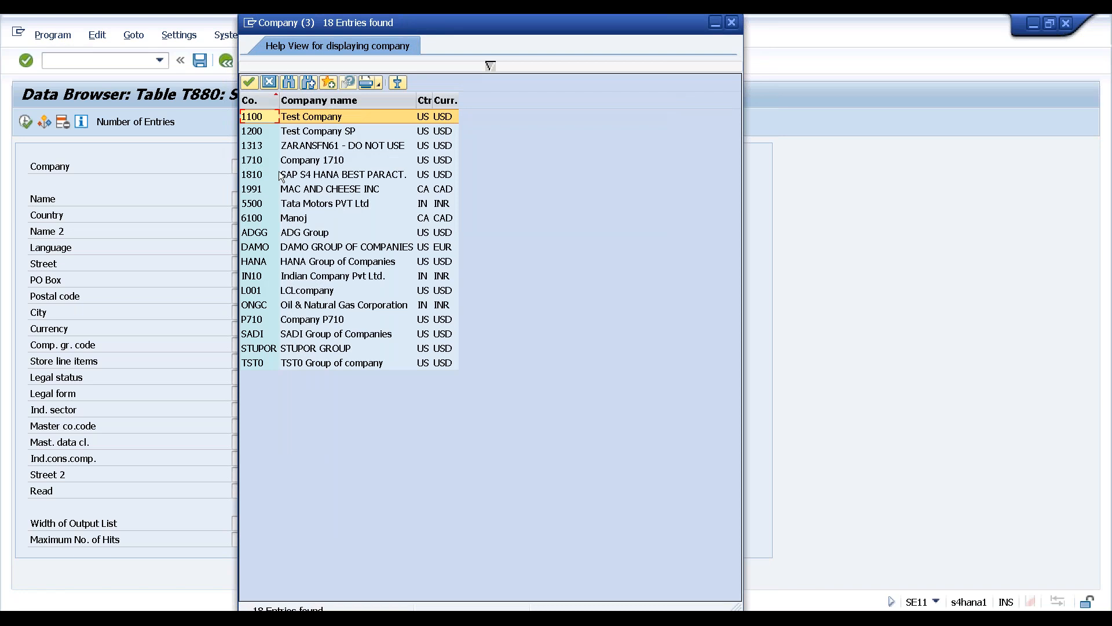
left_click(253, 262)
double_click(254, 263)
left_click(27, 122)
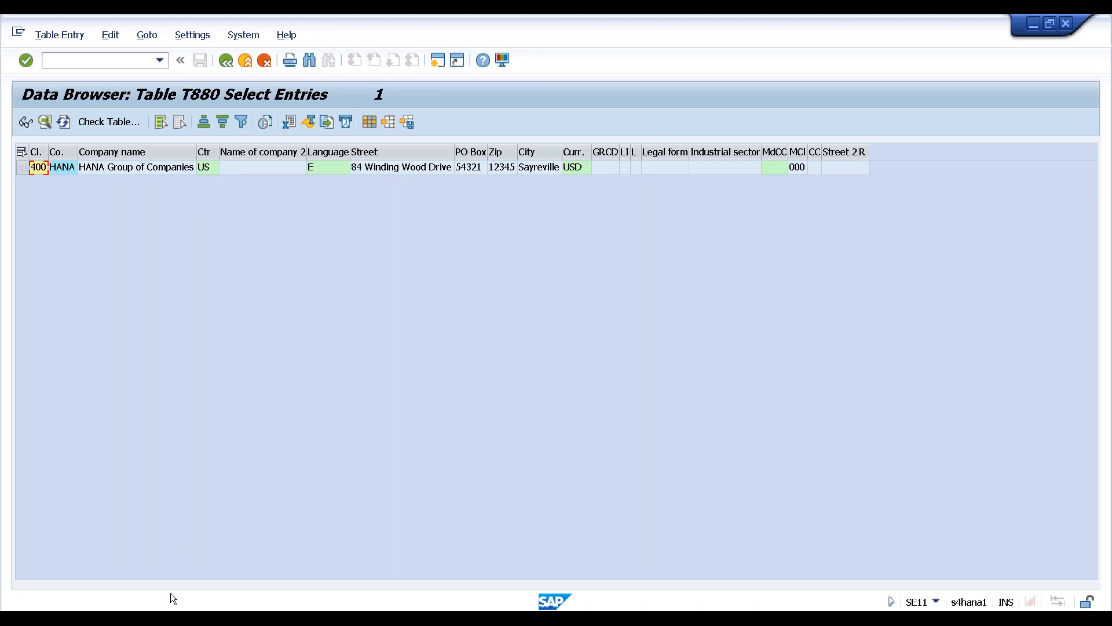
left_click(171, 617)
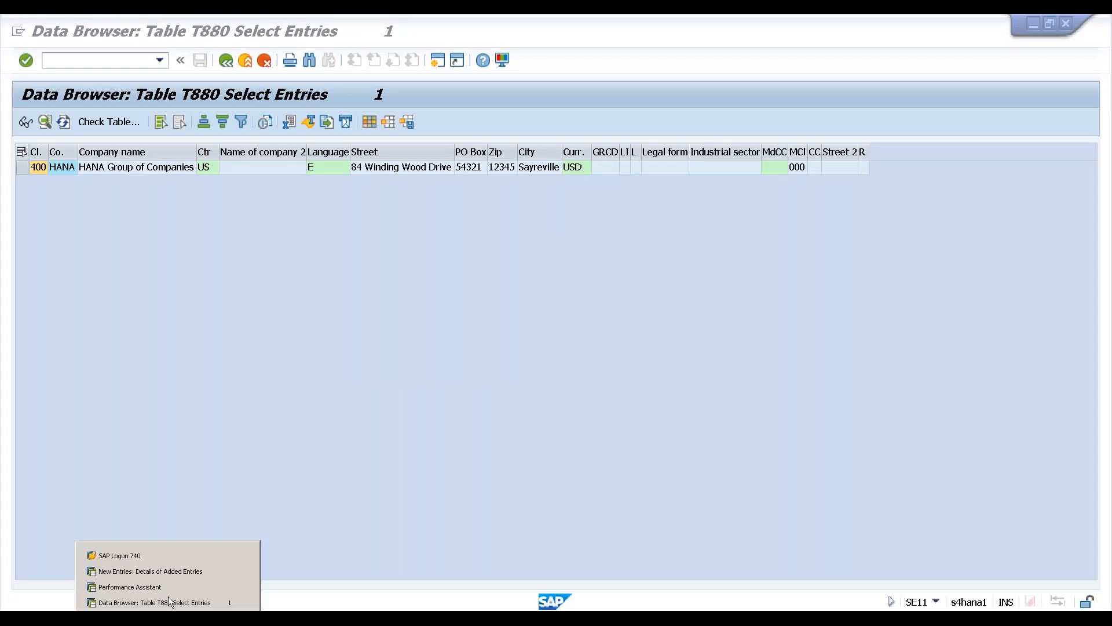
Close the Performance Assistant help window and dismiss the low-battery notification
left_click(169, 586)
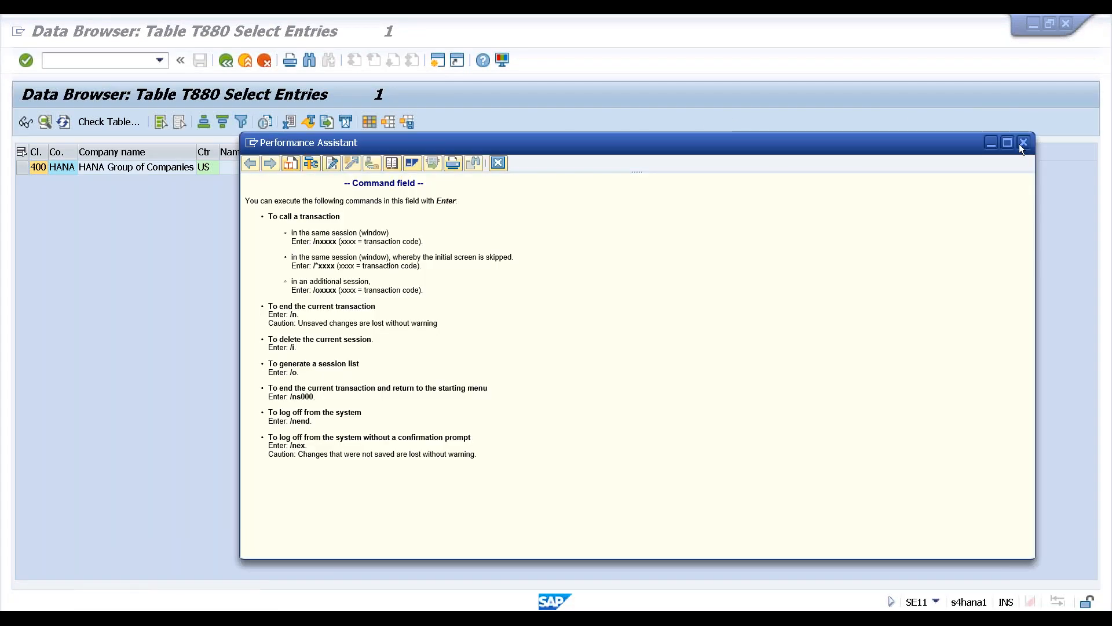
left_click(1024, 142)
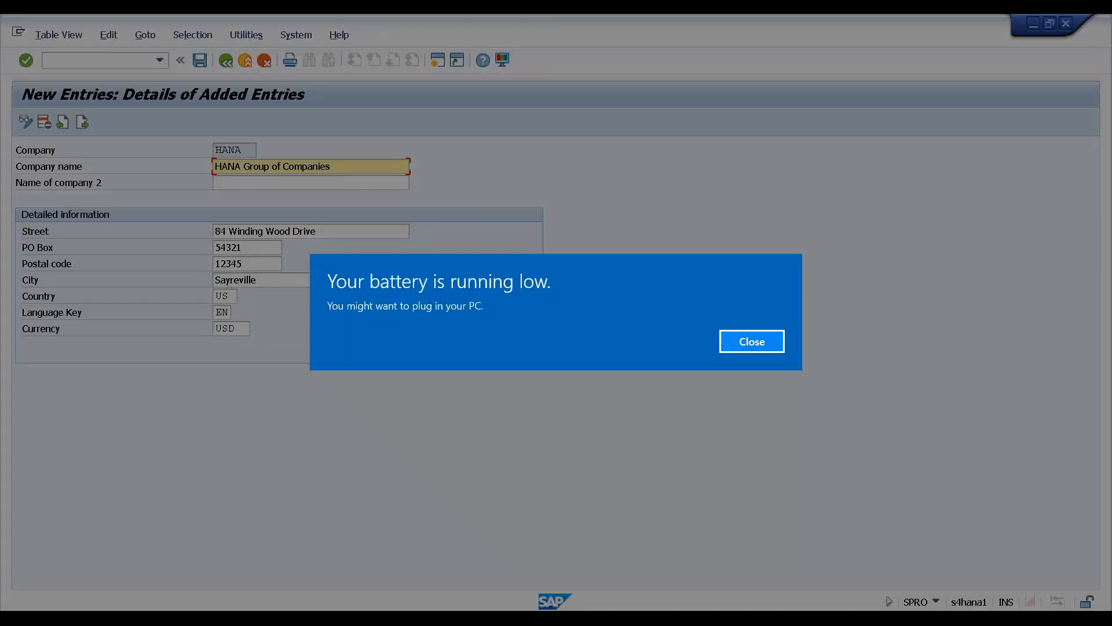
left_click(752, 341)
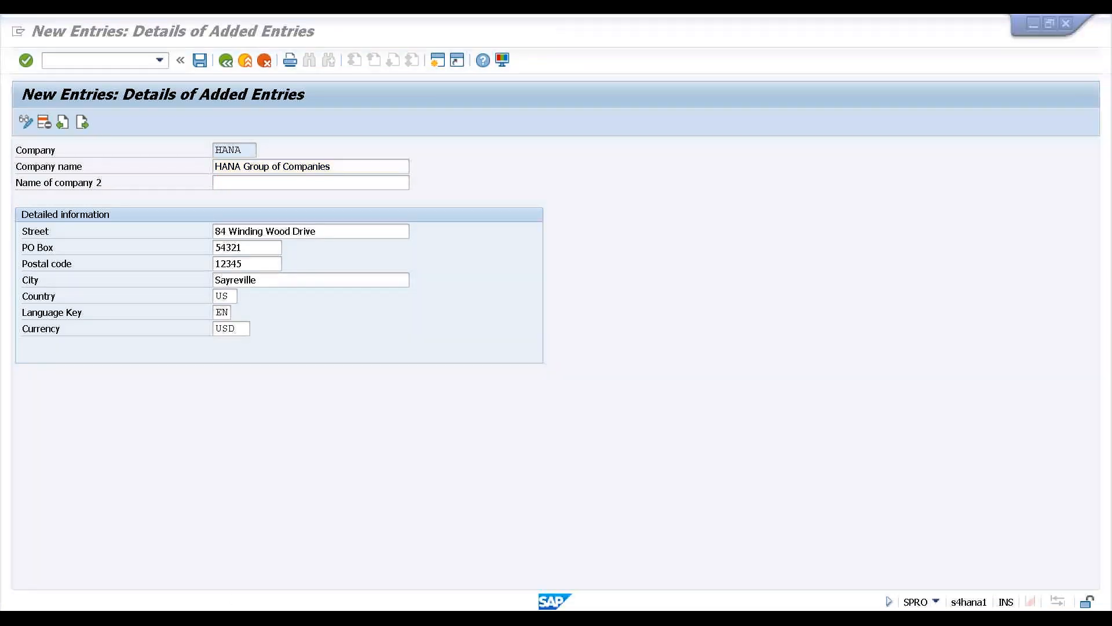
Add '1. Company defination' to the Notepad session notes and start item 2
key("alt+Tab")
type("1")
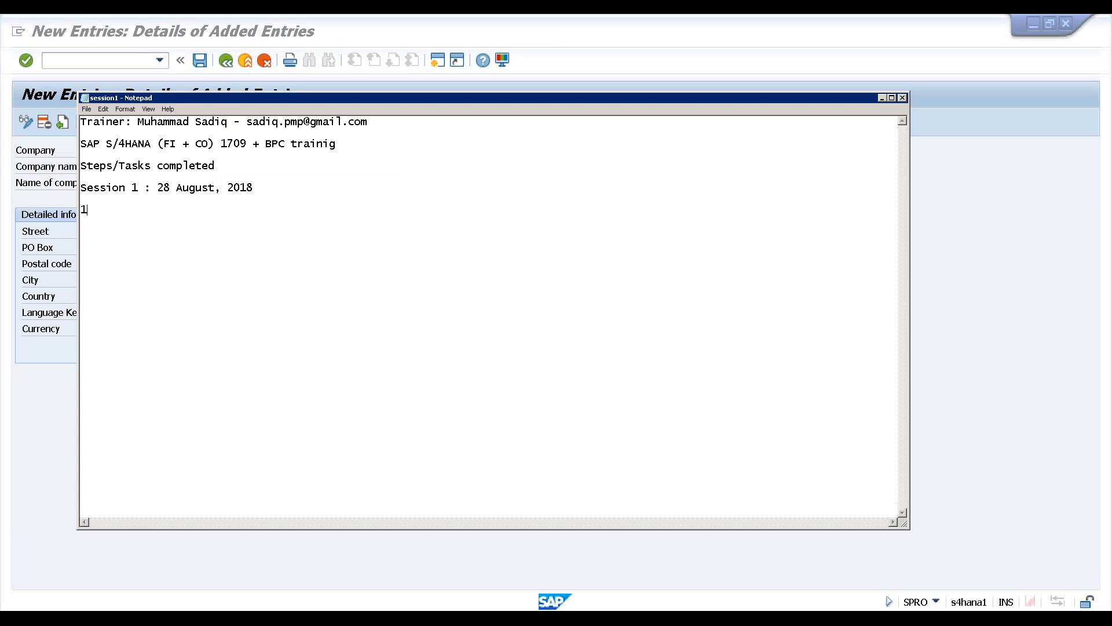
type(".")
type(" C")
type("ompan ")
type("y")
type("defina")
type("tion")
type("2")
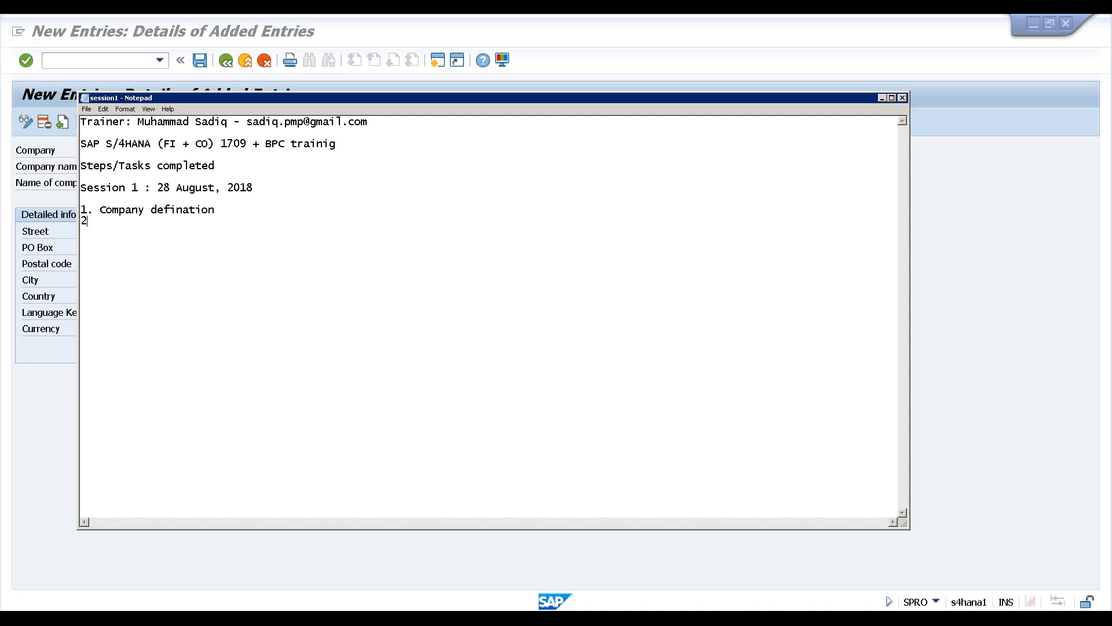
type(".")
key("alt+Tab")
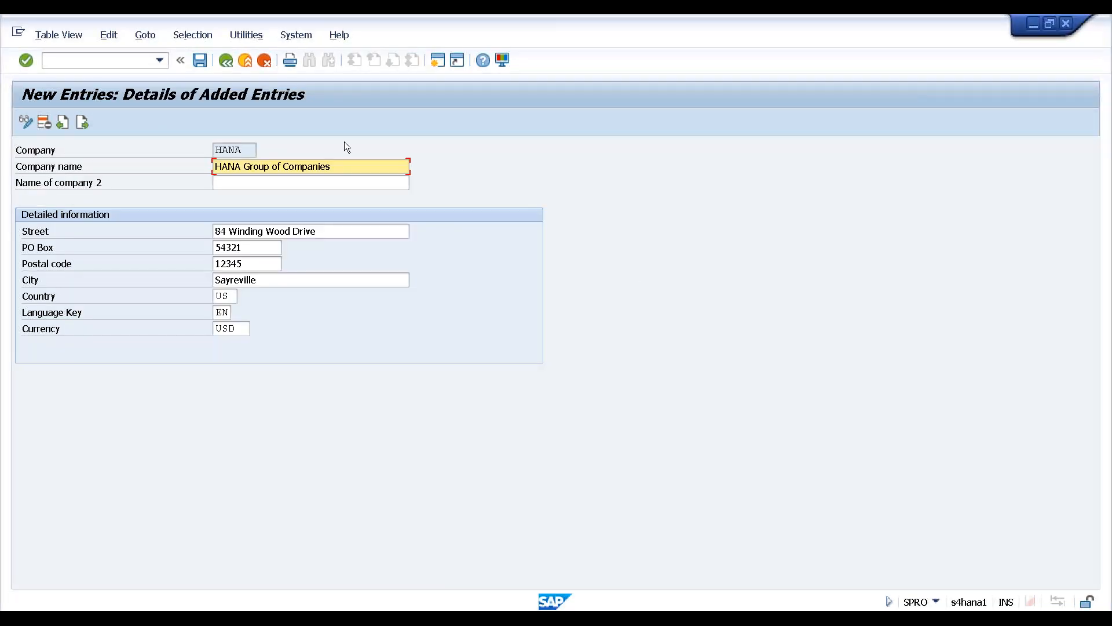
Go back from the HANA company entry through Internal trading partners to the Display IMG tree
left_click(228, 62)
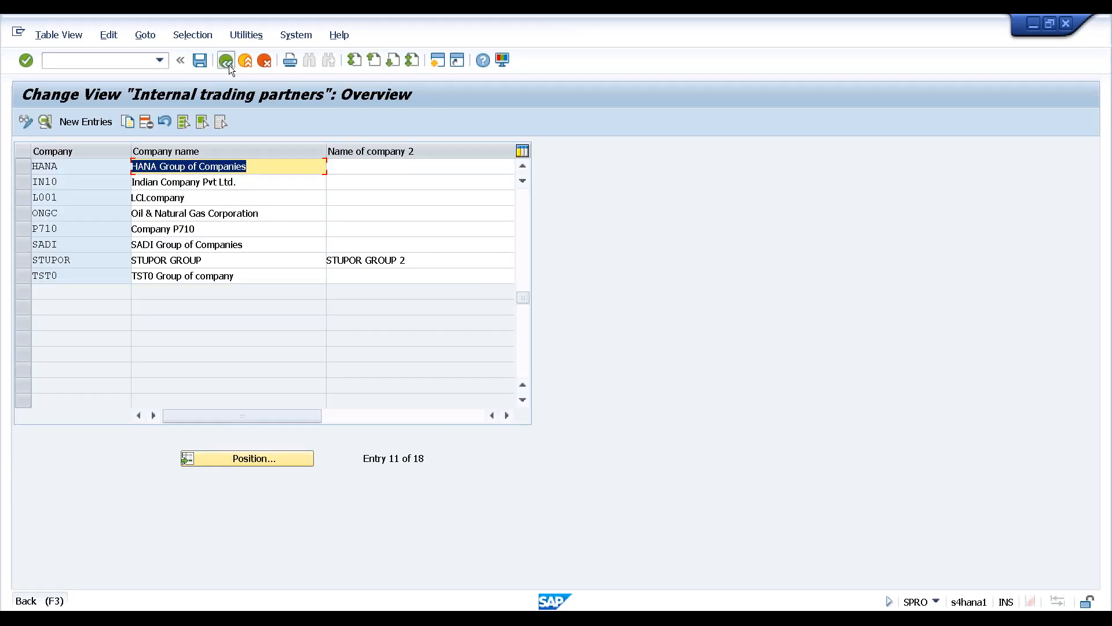
left_click(228, 65)
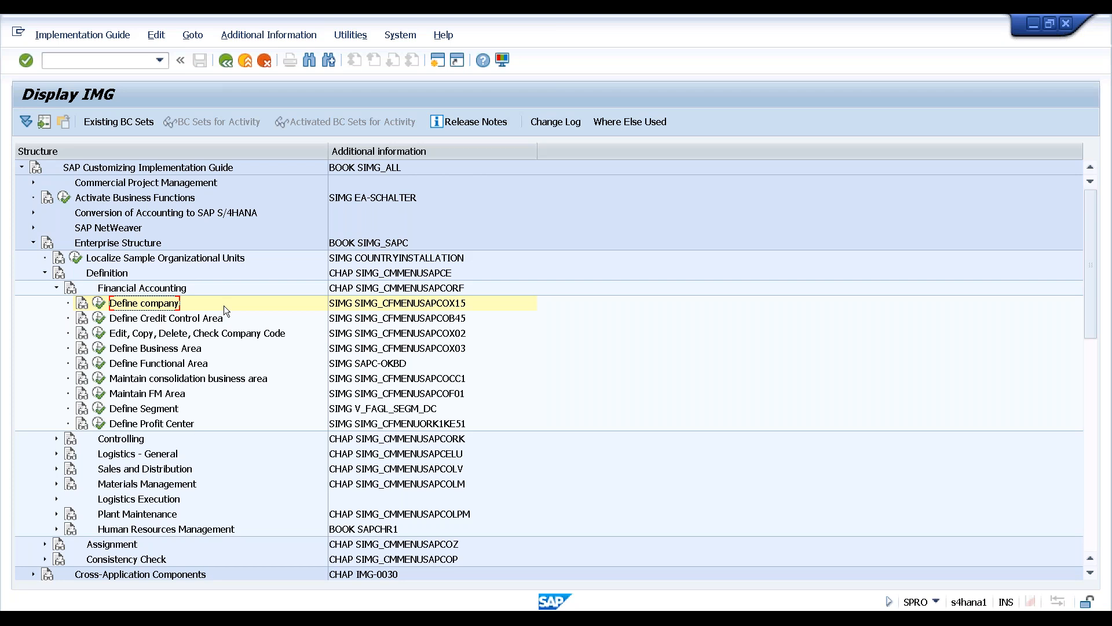
Re-expand Enterprise Structure > Definition > Financial Accounting and select Edit, Copy, Delete, Check Company Code
left_click(56, 288)
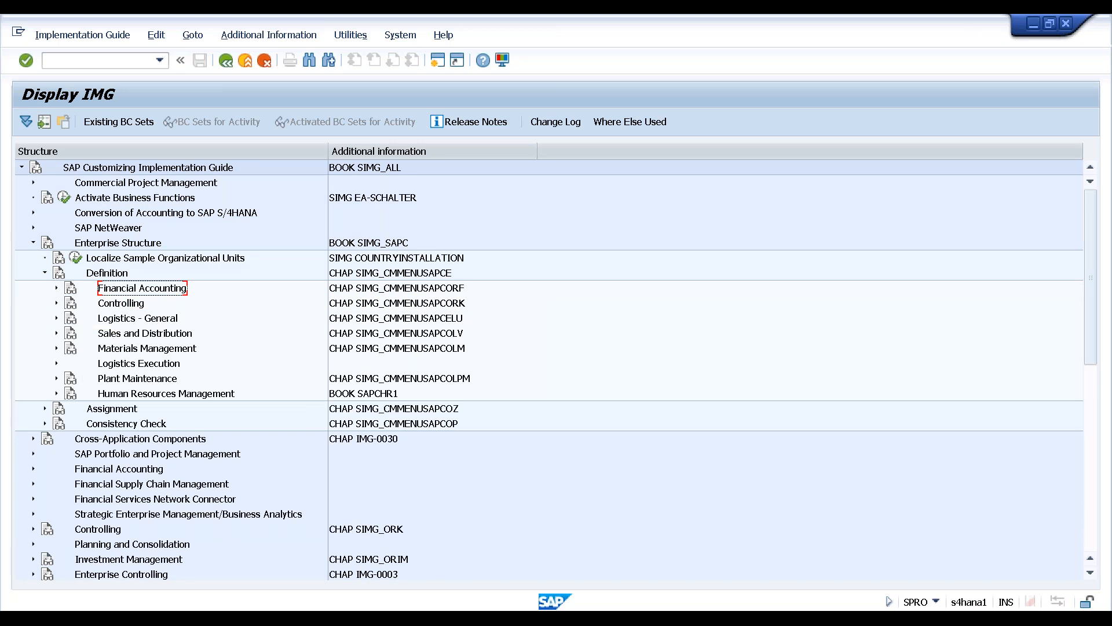
left_click(45, 273)
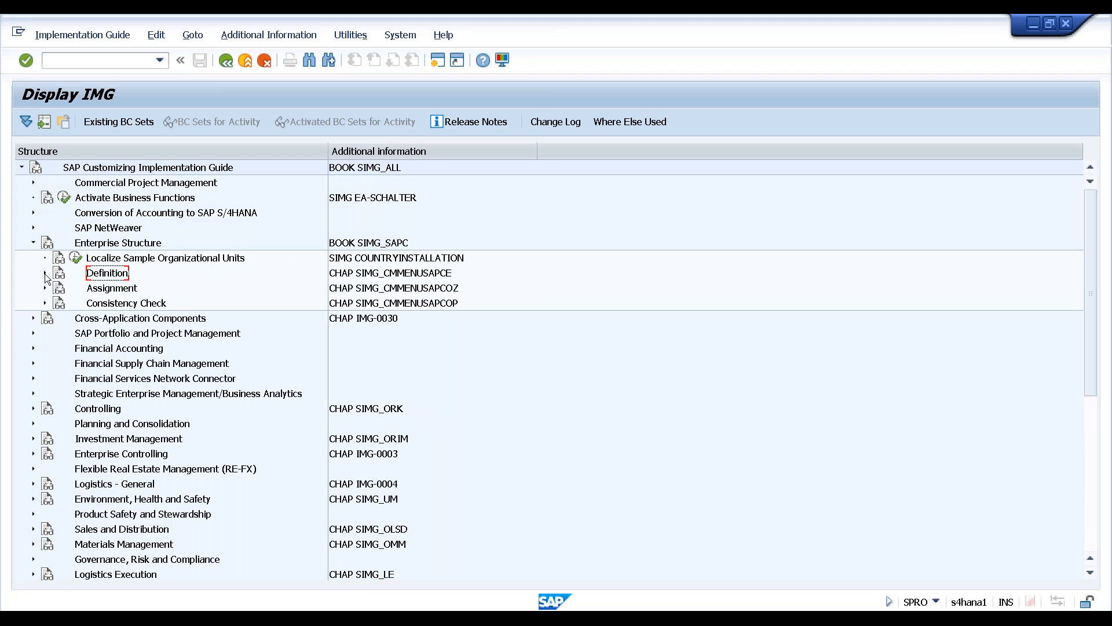
left_click(31, 349)
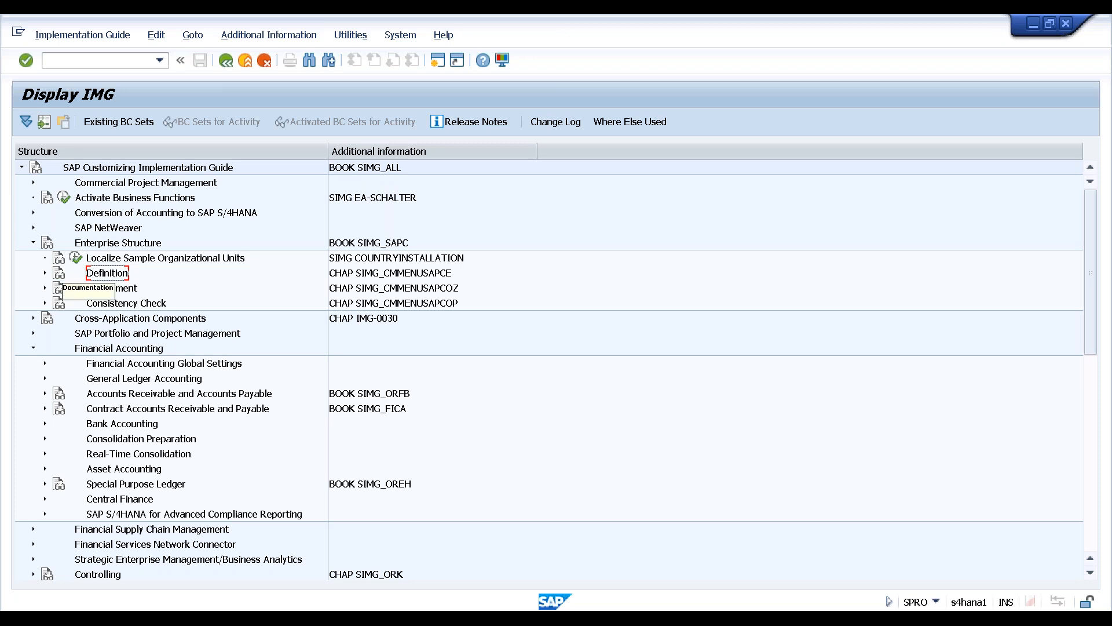
left_click(44, 273)
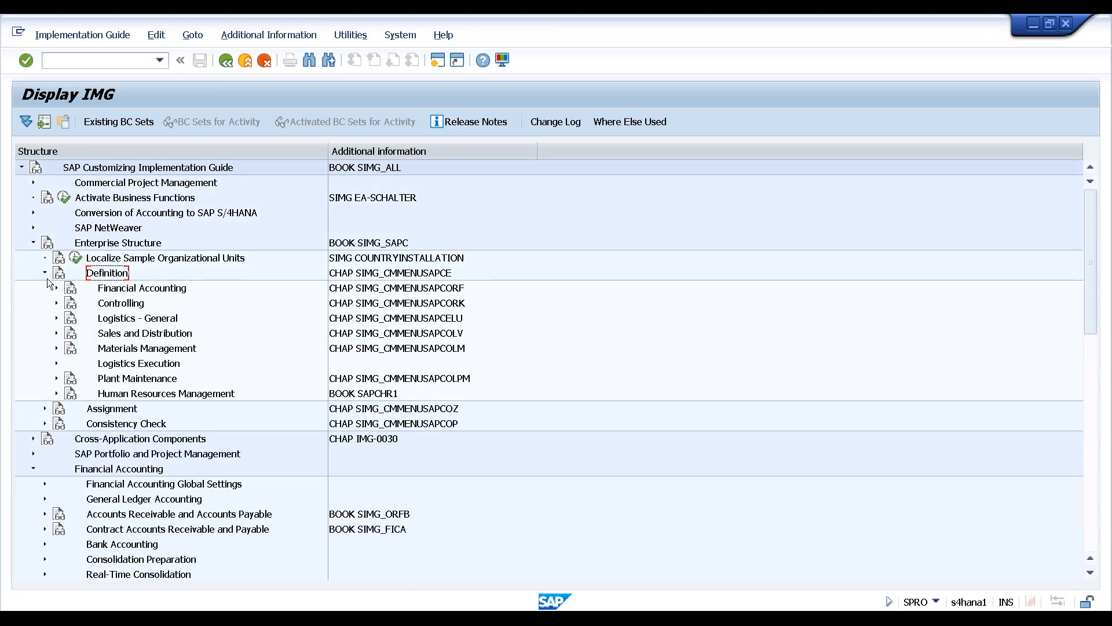
left_click(56, 288)
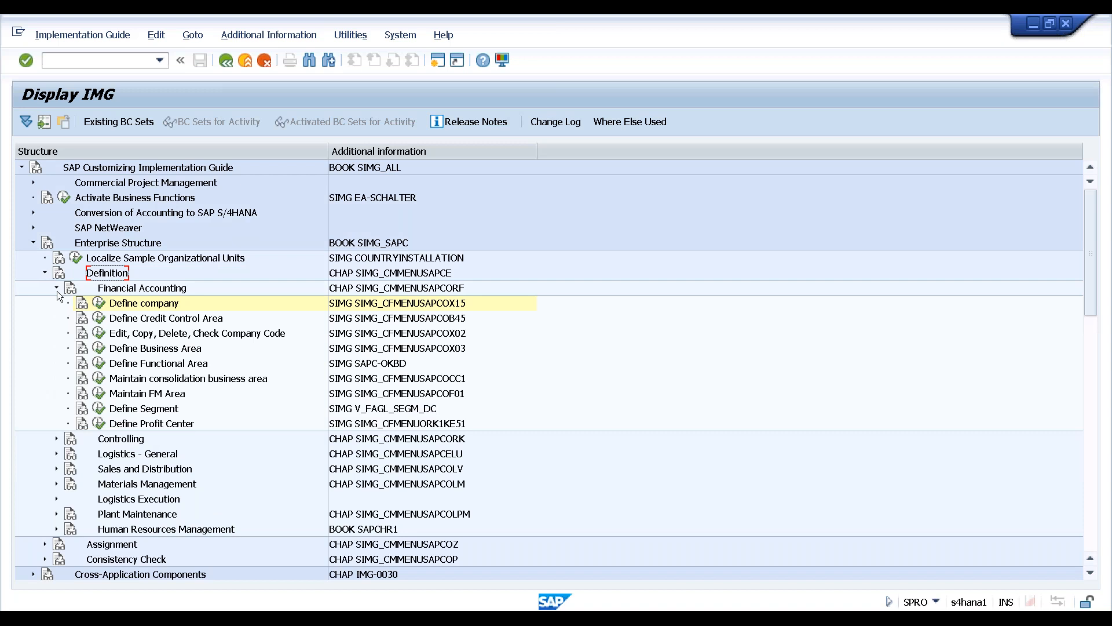
left_click(165, 336)
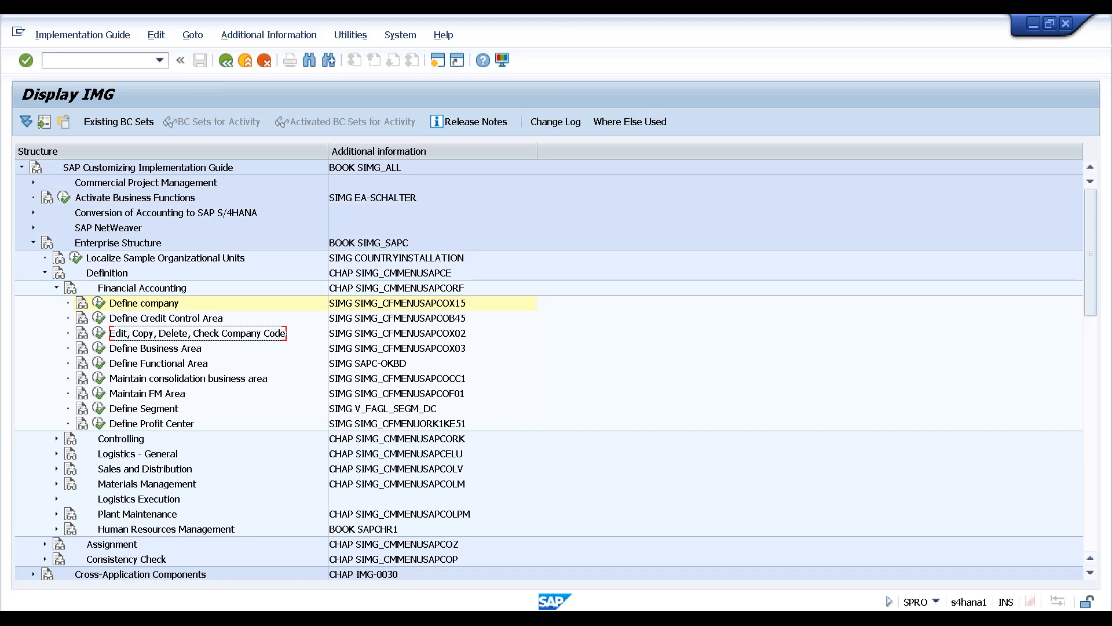
Execute Edit, Copy, Delete, Check Company Code and choose Edit Company Code Data
left_click(99, 333)
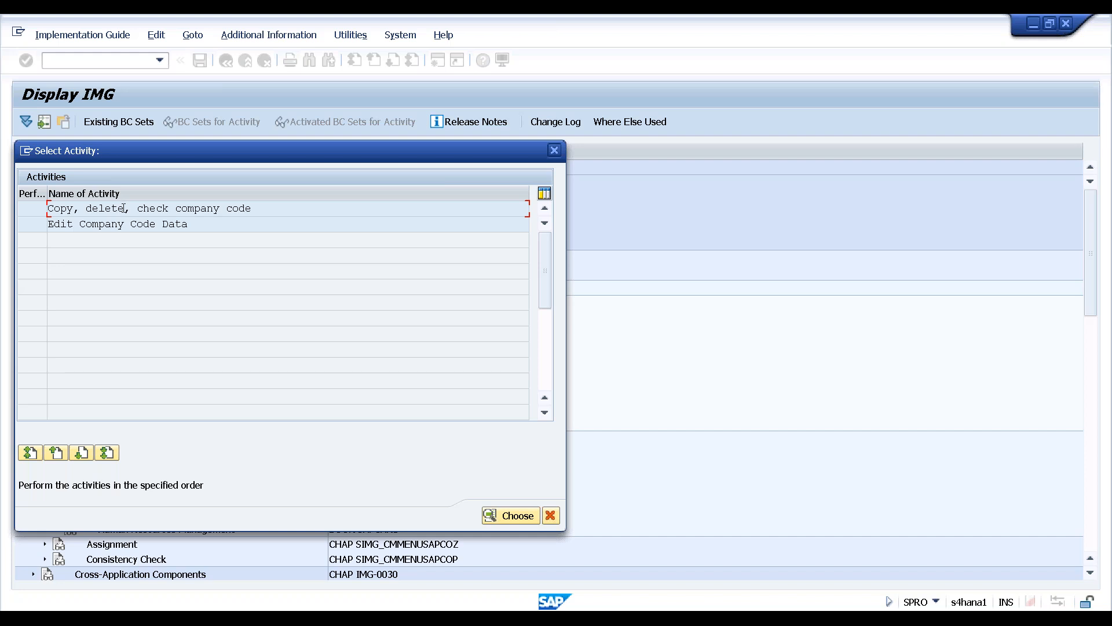
left_click(109, 225)
Create new company code HAN1 named 'HAN1 Compnay Code'
double_click(86, 223)
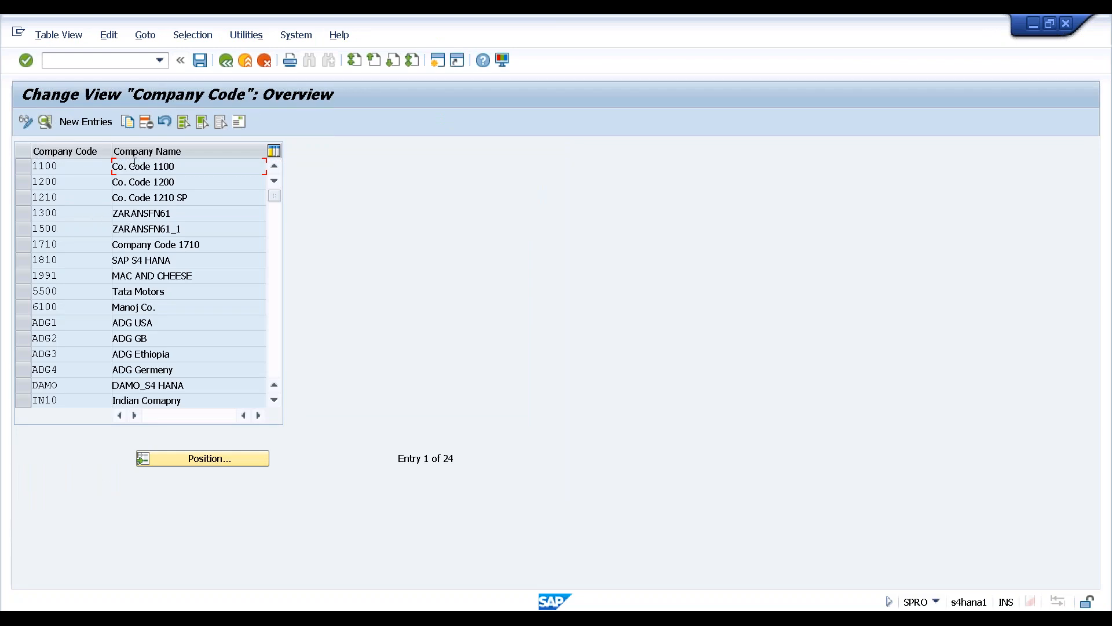
left_click(85, 123)
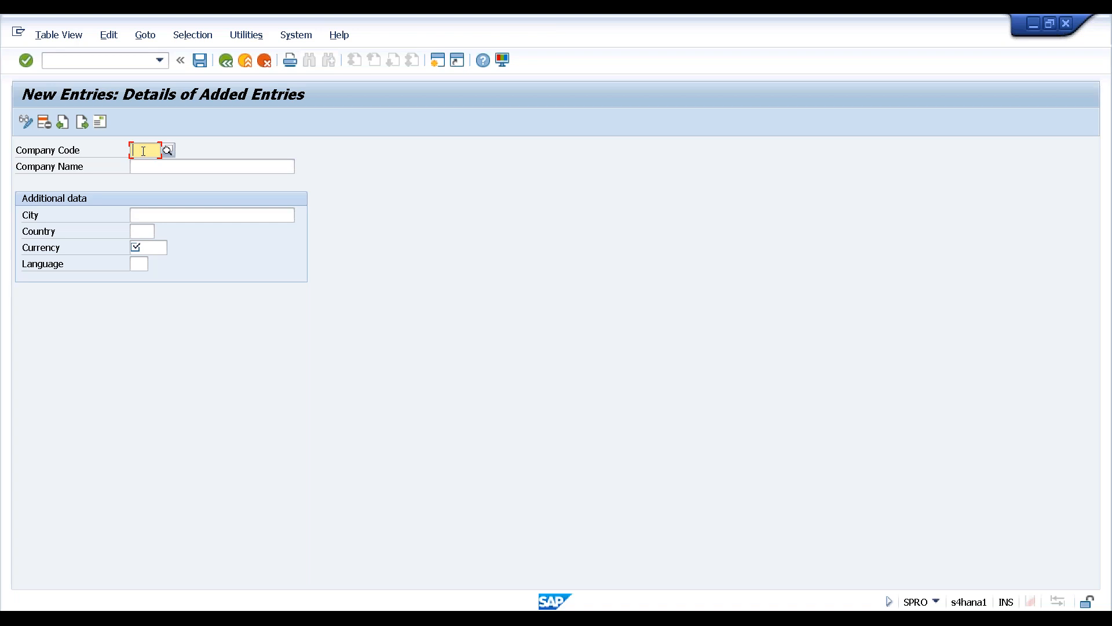
type("HA")
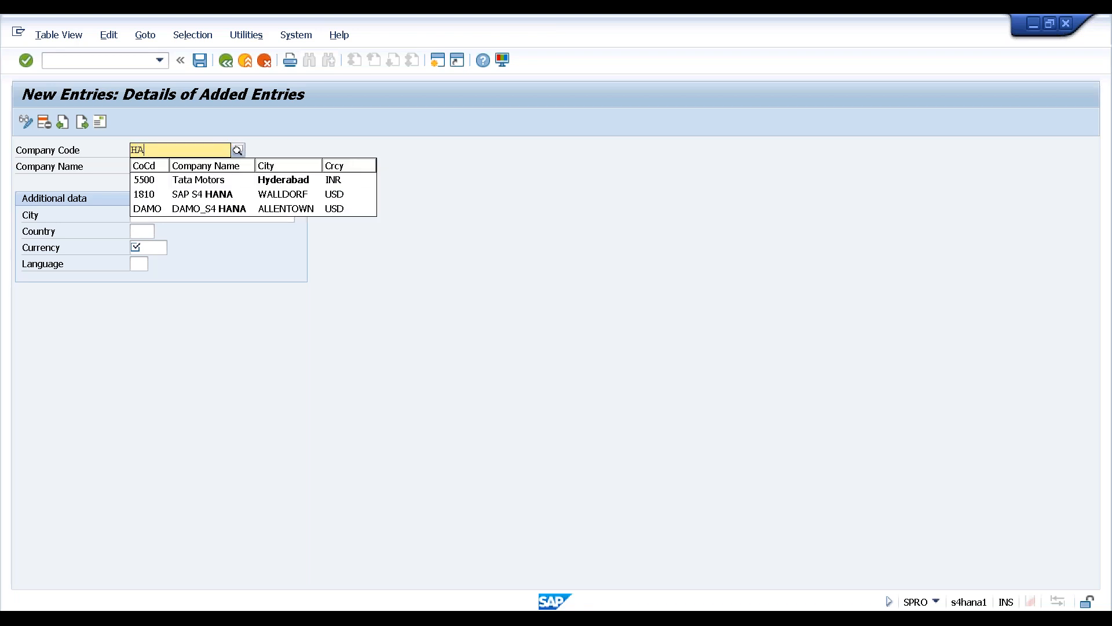
type("N")
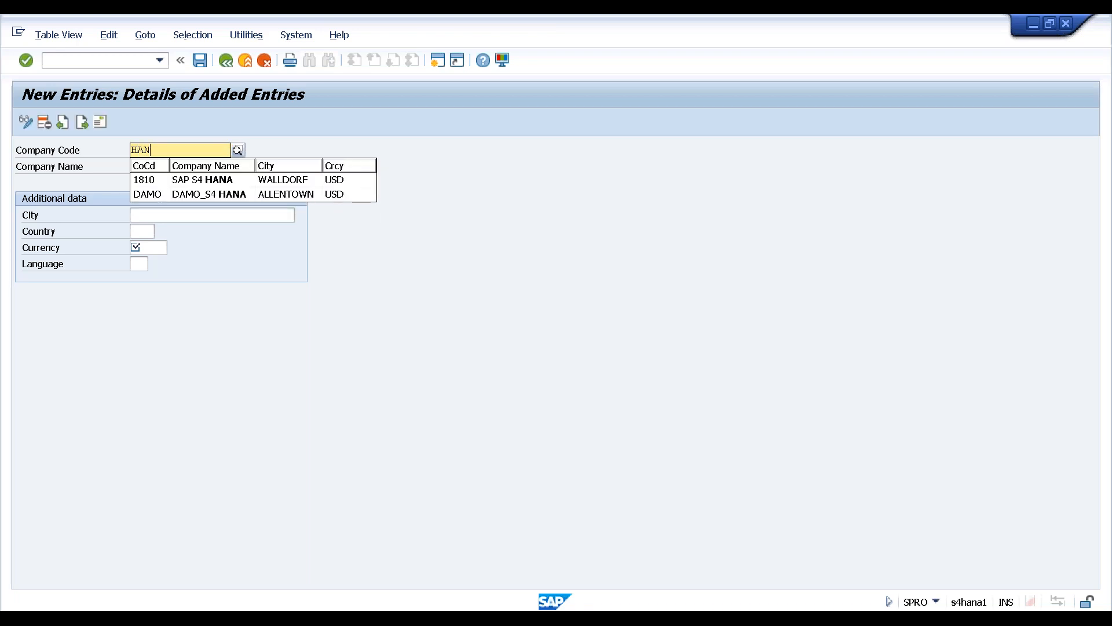
type("1")
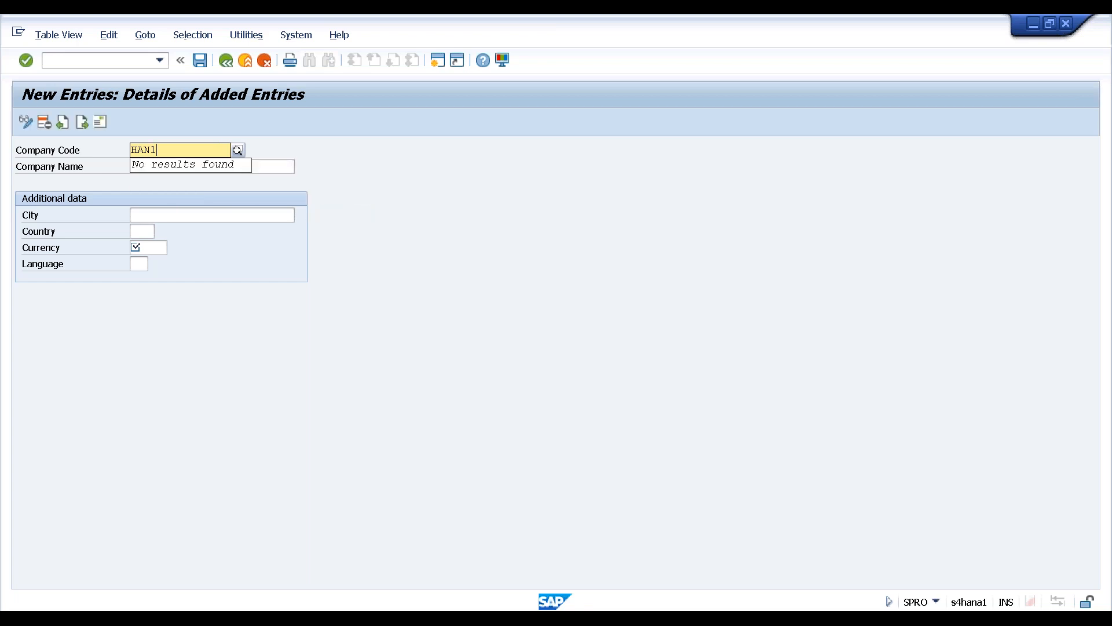
key("Return")
key("Tab")
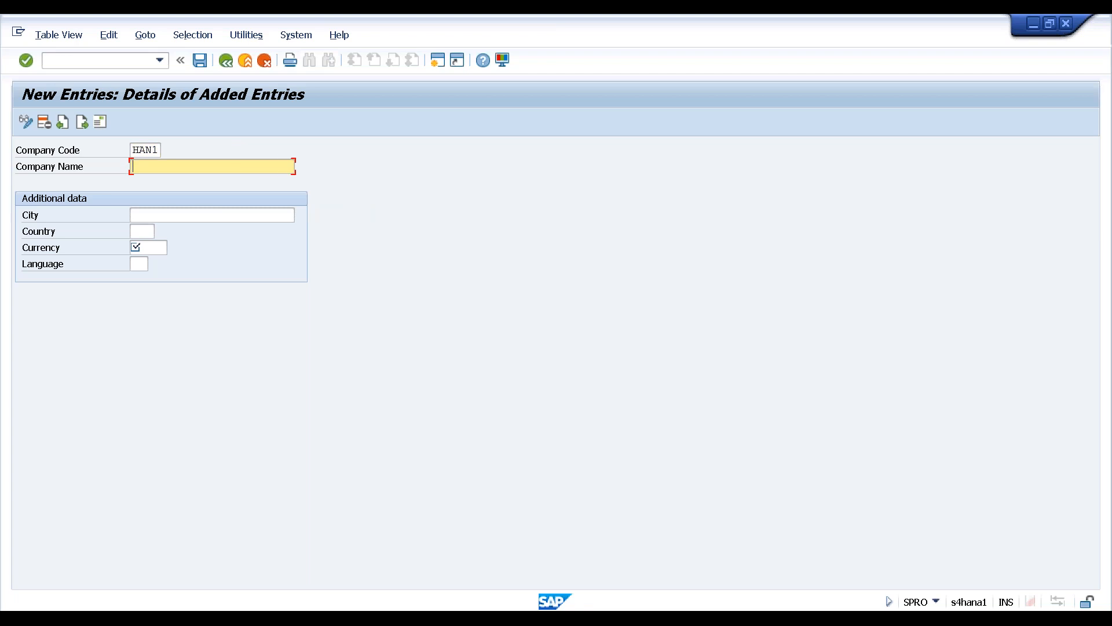
type("HAN1 Compnay Code")
key("Tab")
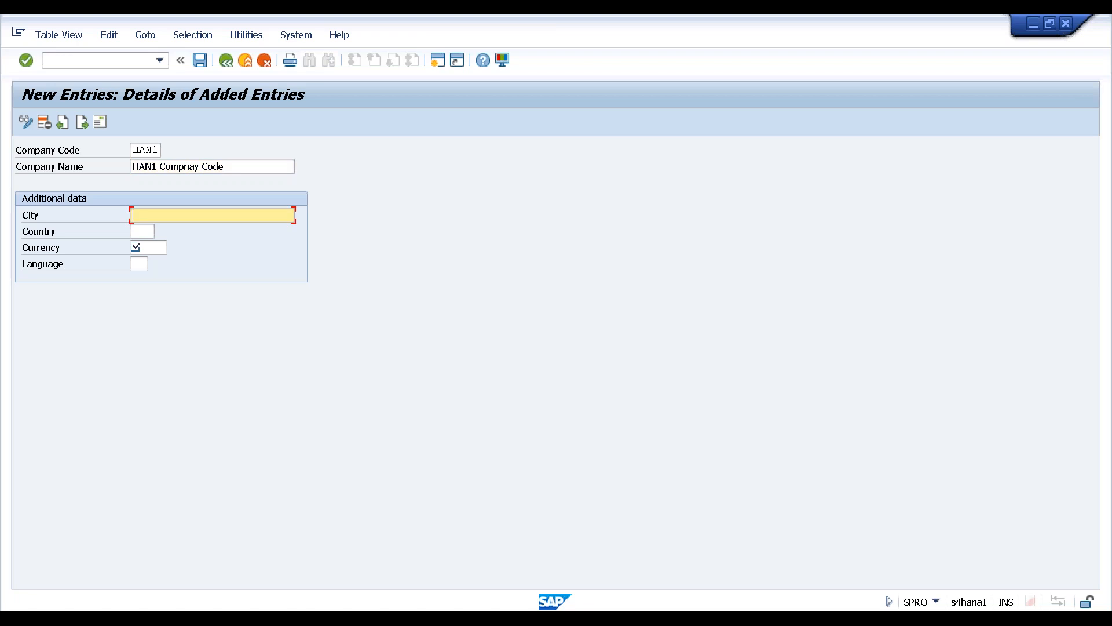
Set HAN1's city to Sayreville, country us, currency usd and language en
type("S")
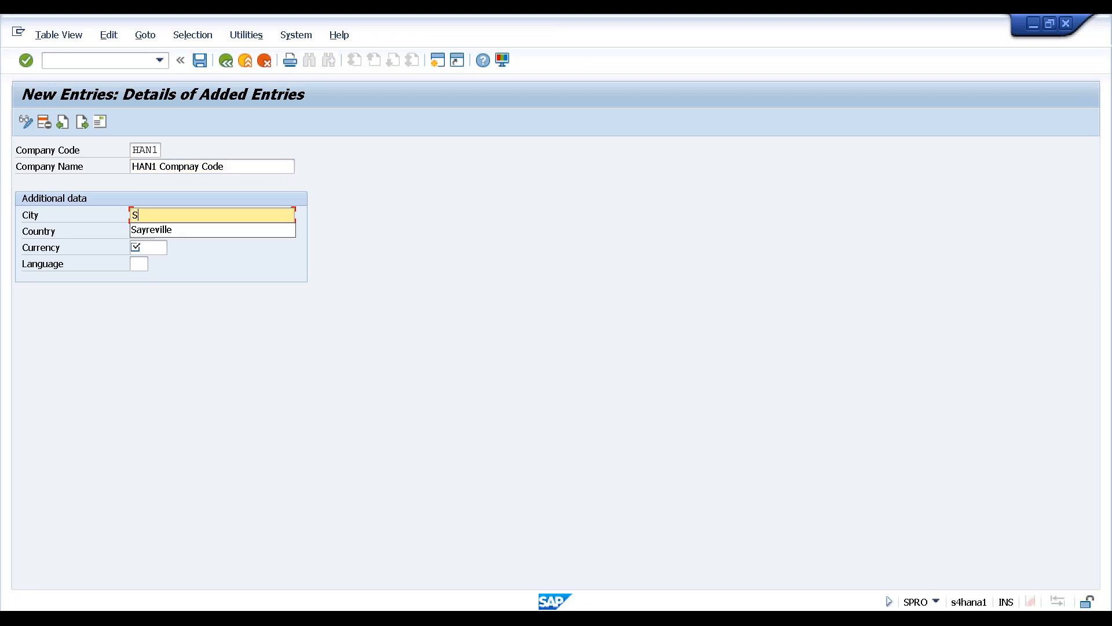
key("Down")
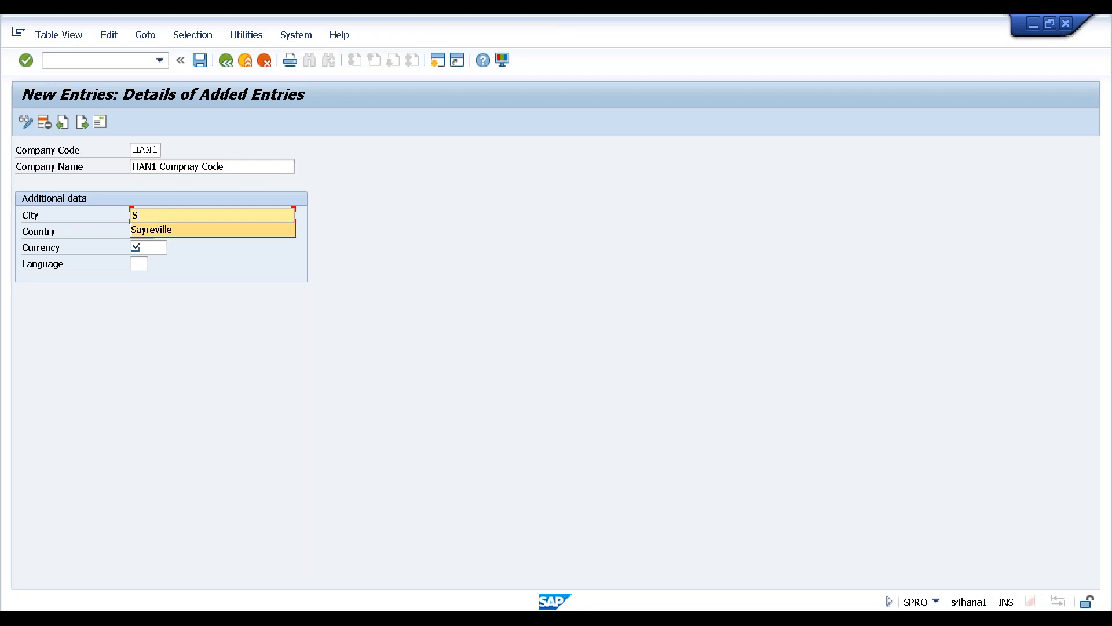
key("Return")
key("Tab")
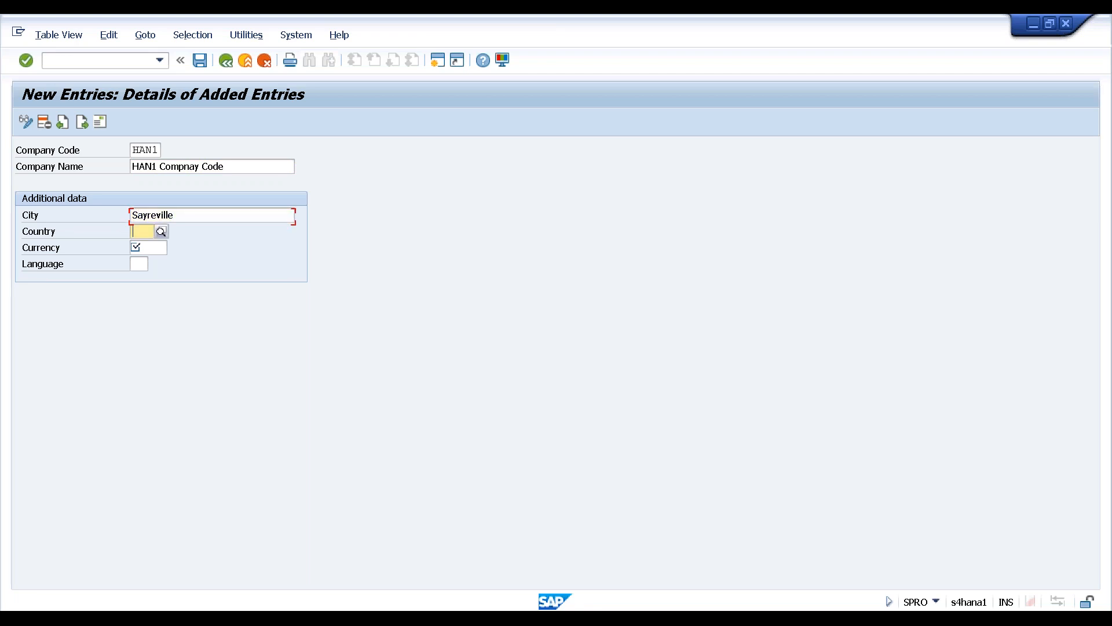
type("u")
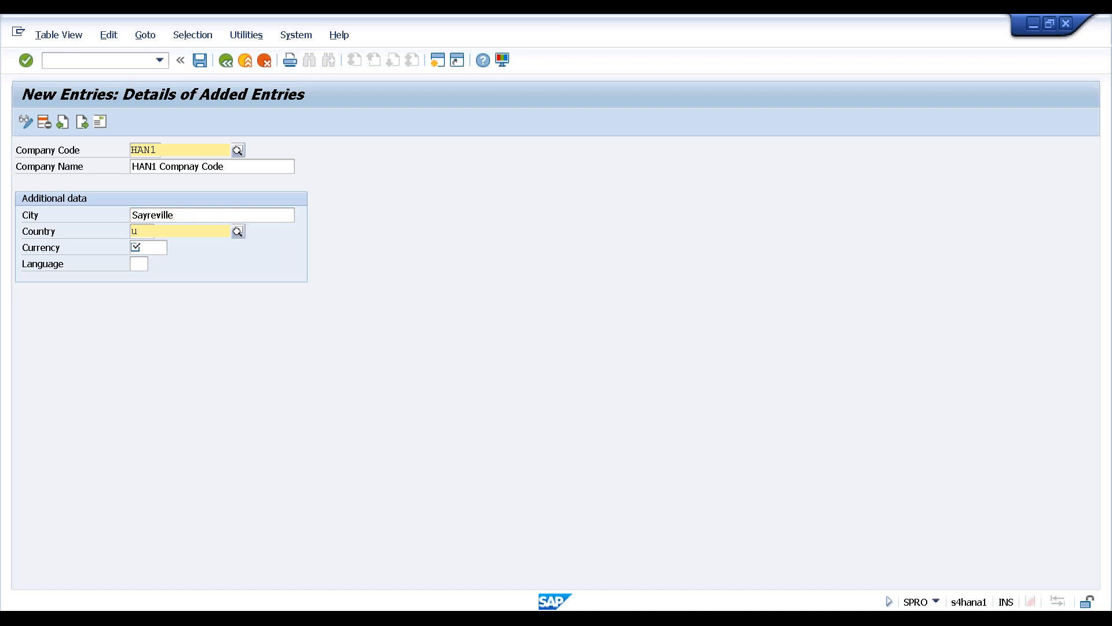
type("s")
key("Tab")
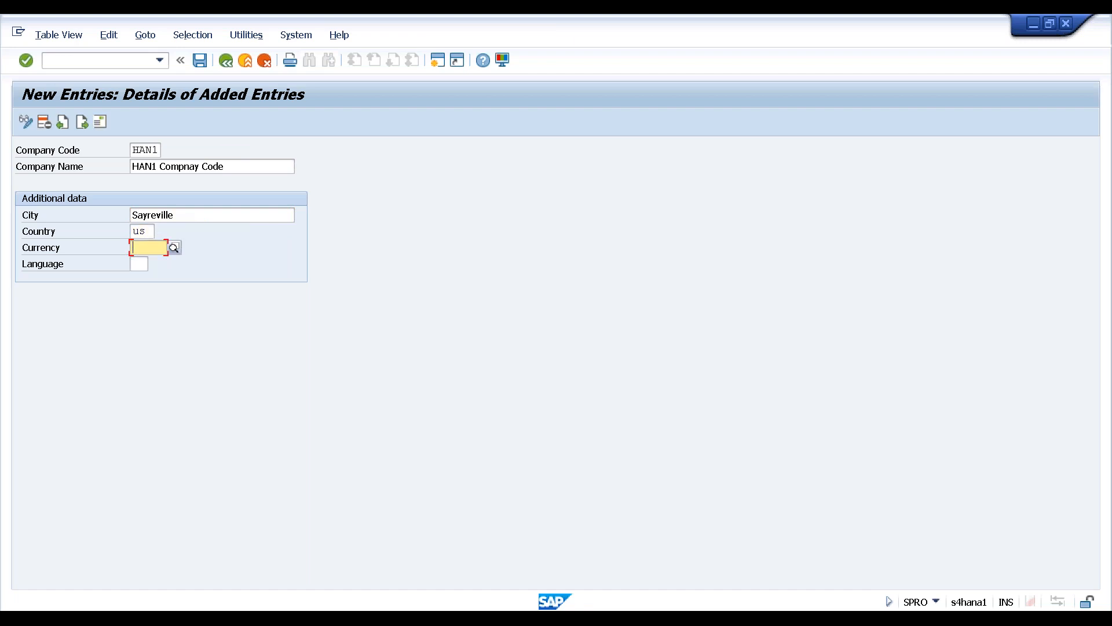
type("usd")
key("Tab")
type("en")
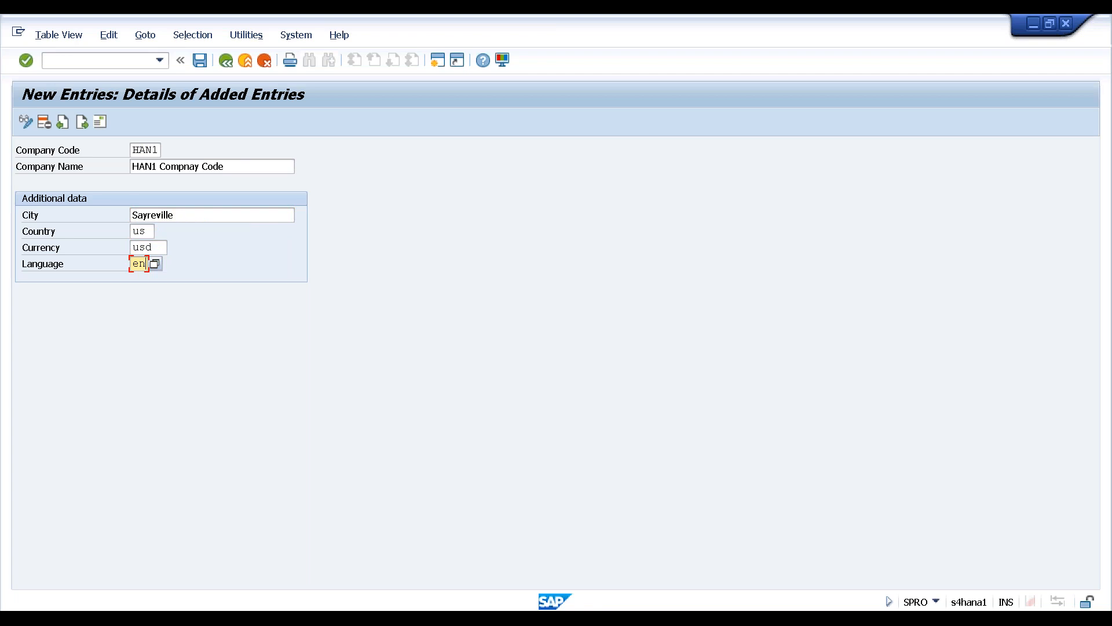
key("Return")
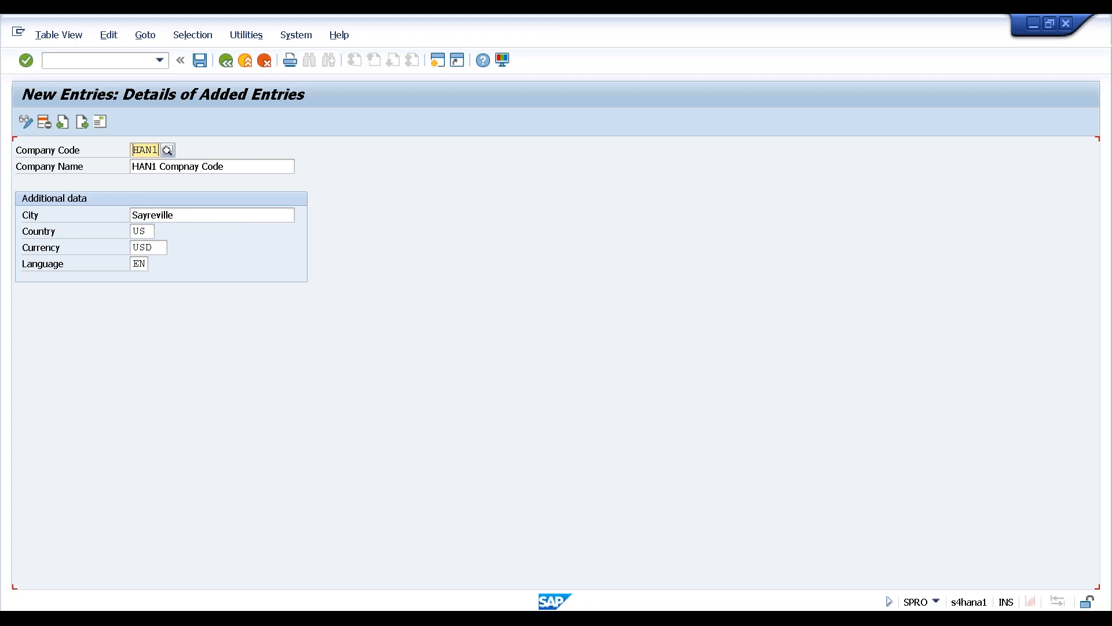
Open HAN1's address, set the title to Company and enter 'us' as the country
double_click(135, 149)
left_click(101, 121)
left_click_drag(405, 123, 426, 39)
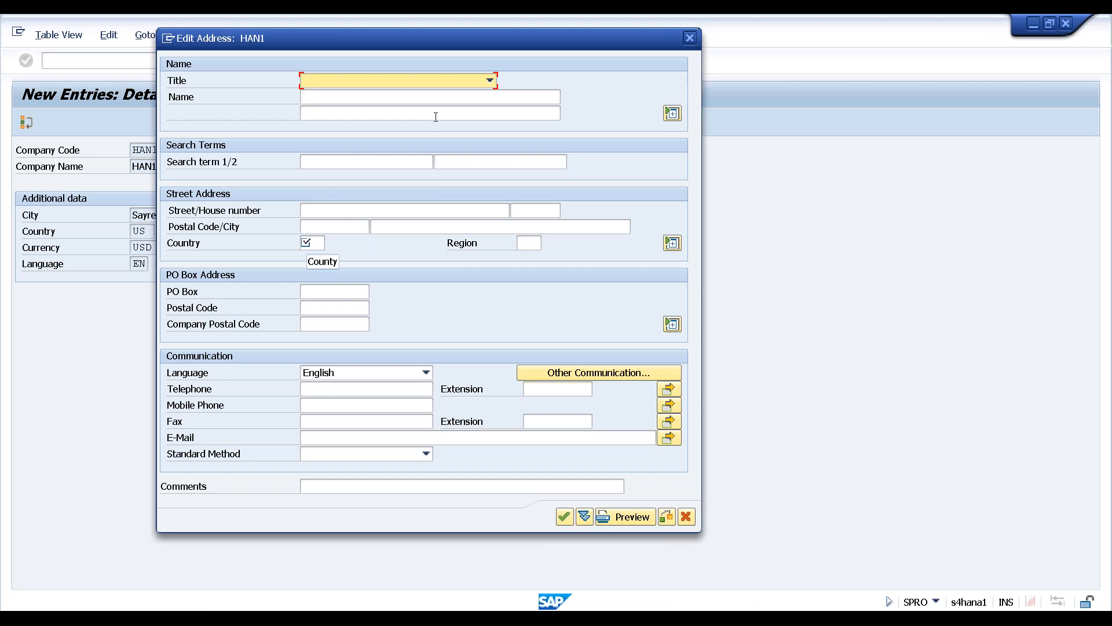
left_click(490, 81)
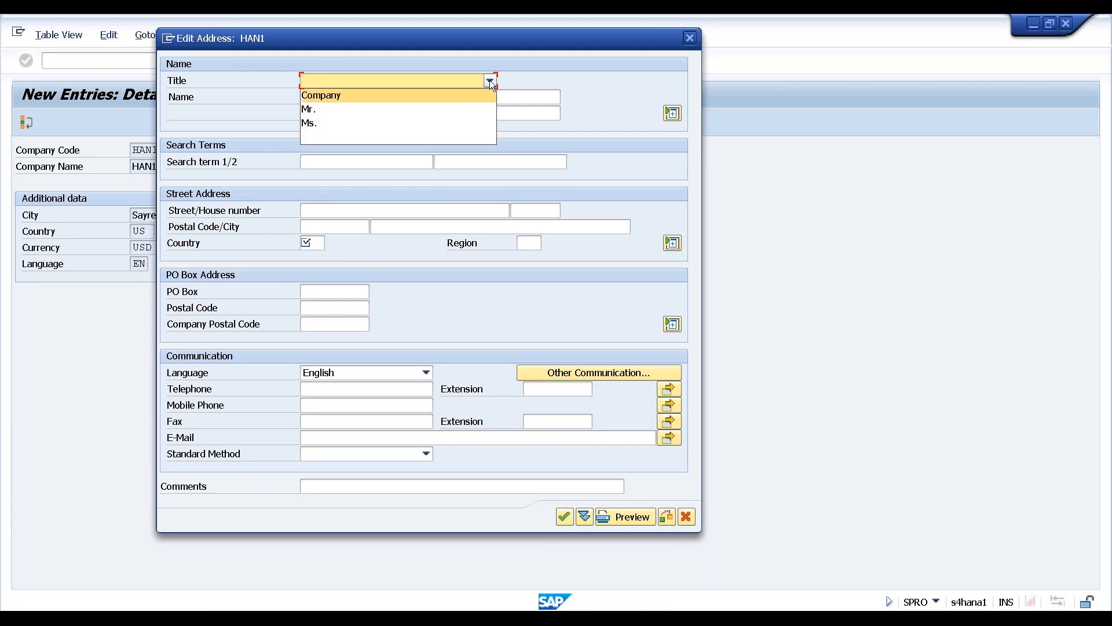
left_click(389, 94)
left_click(316, 245)
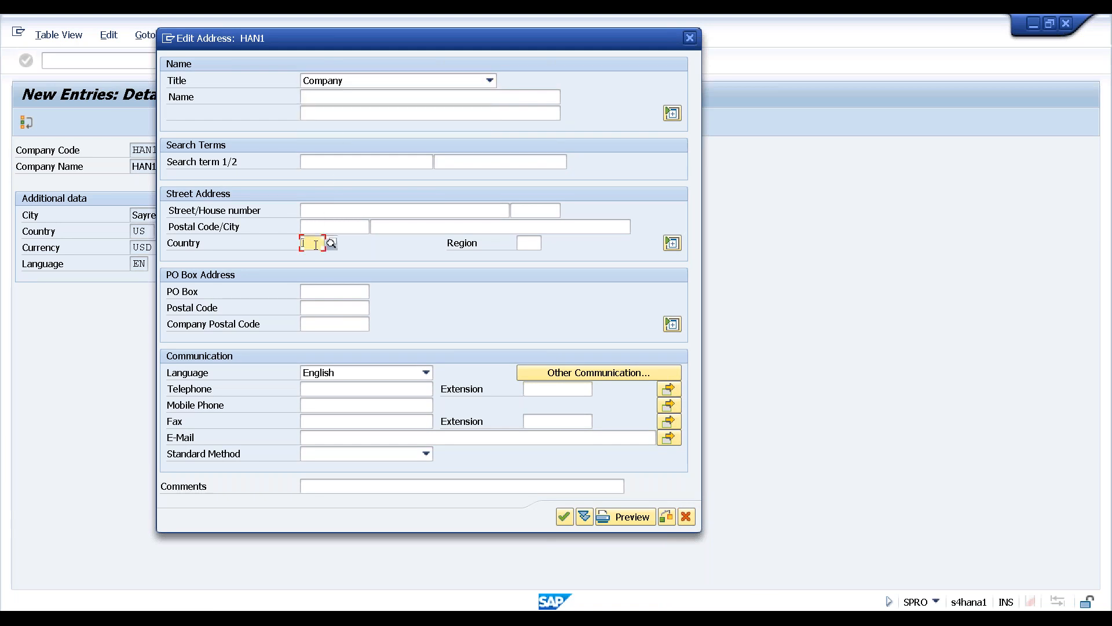
type("us")
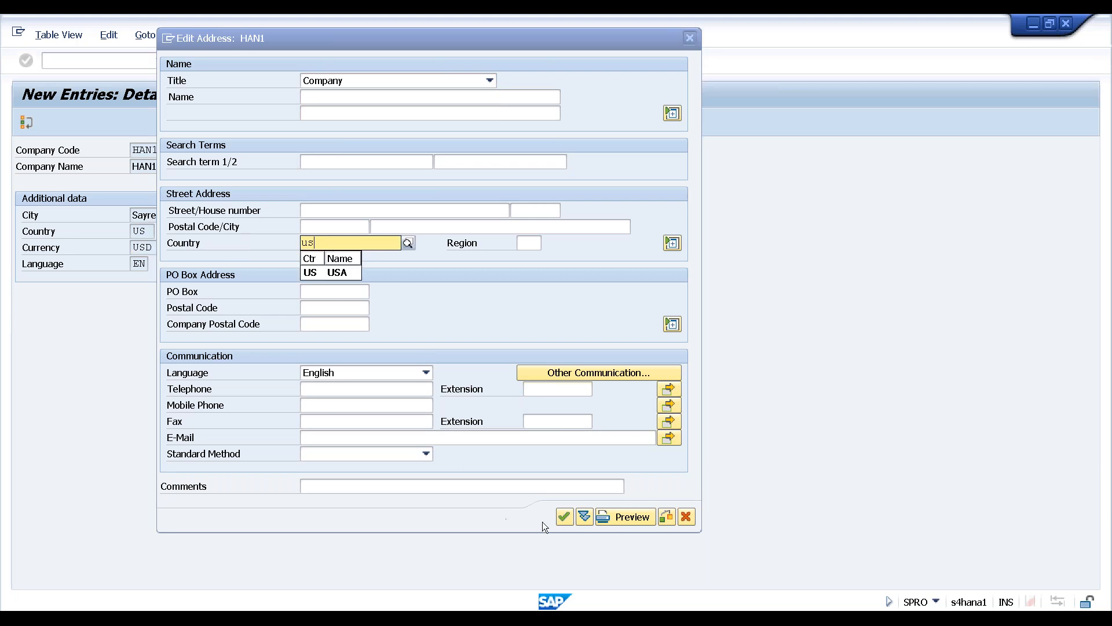
Confirm the address, save HAN1 to the S/4HANA Training customizing request, and go back twice
left_click(564, 517)
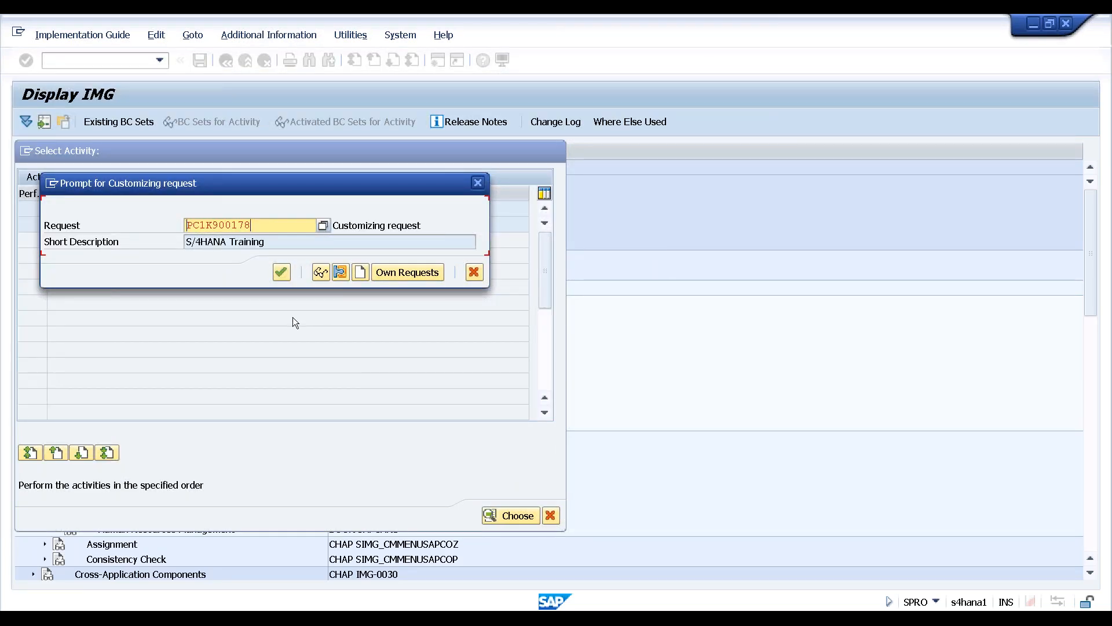
left_click(281, 272)
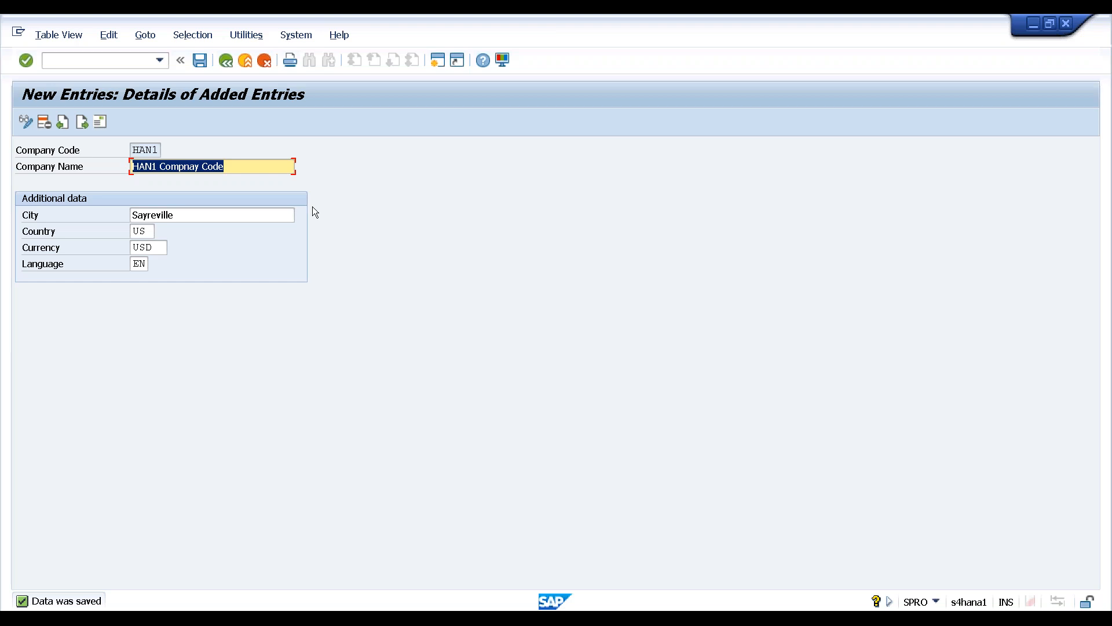
left_click(227, 64)
left_click(227, 64)
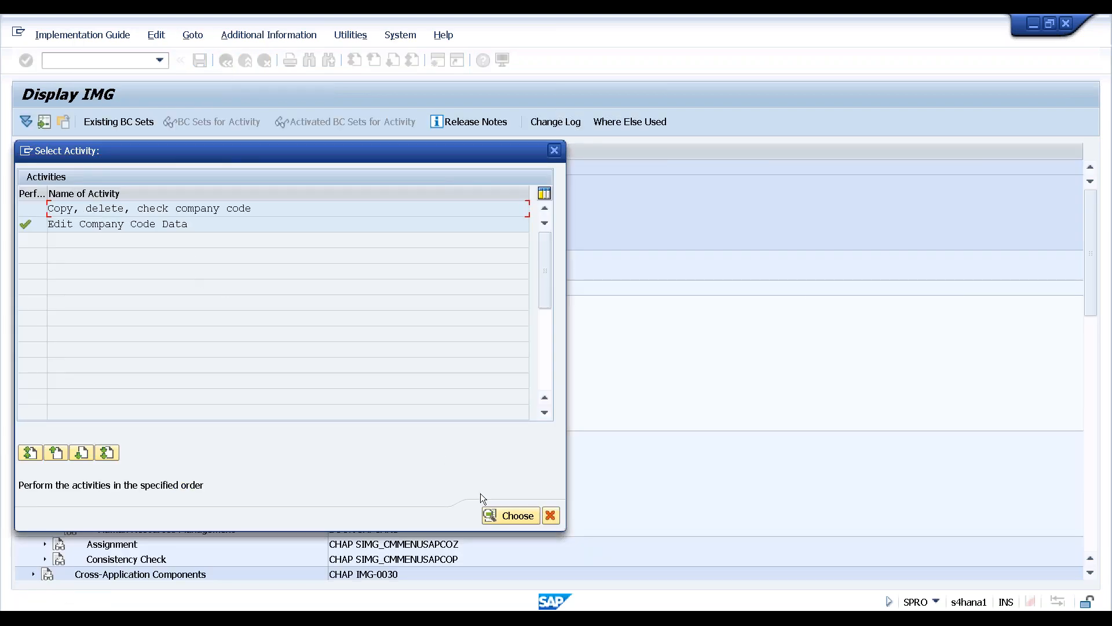
Close Select Activity, collapse Definition, and expand Assignment > Financial Accounting in the IMG tree
left_click(555, 151)
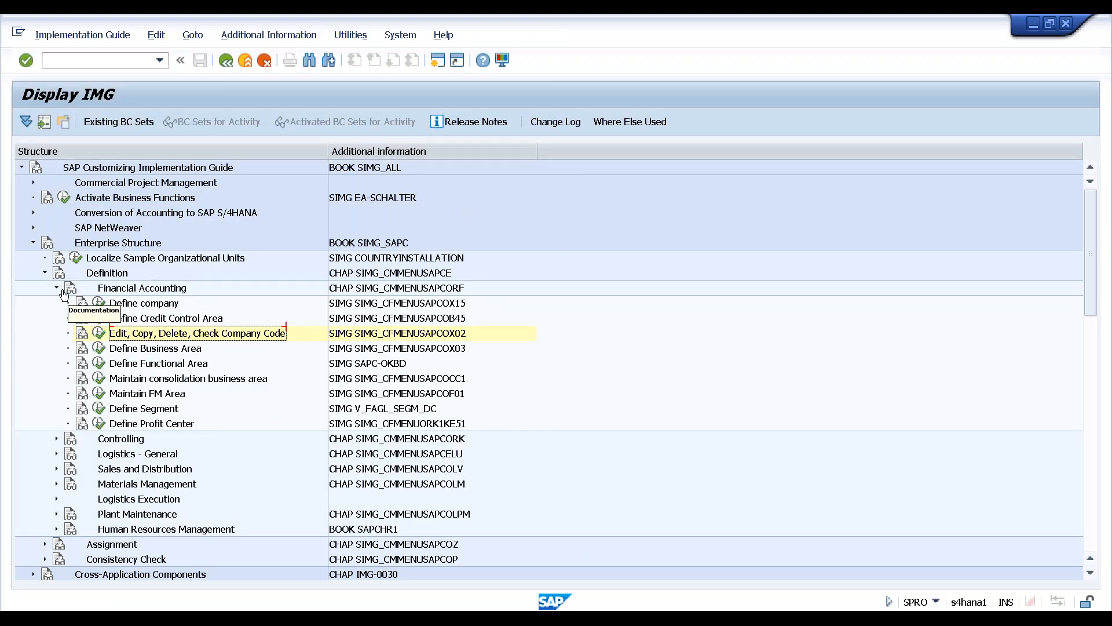
left_click(45, 273)
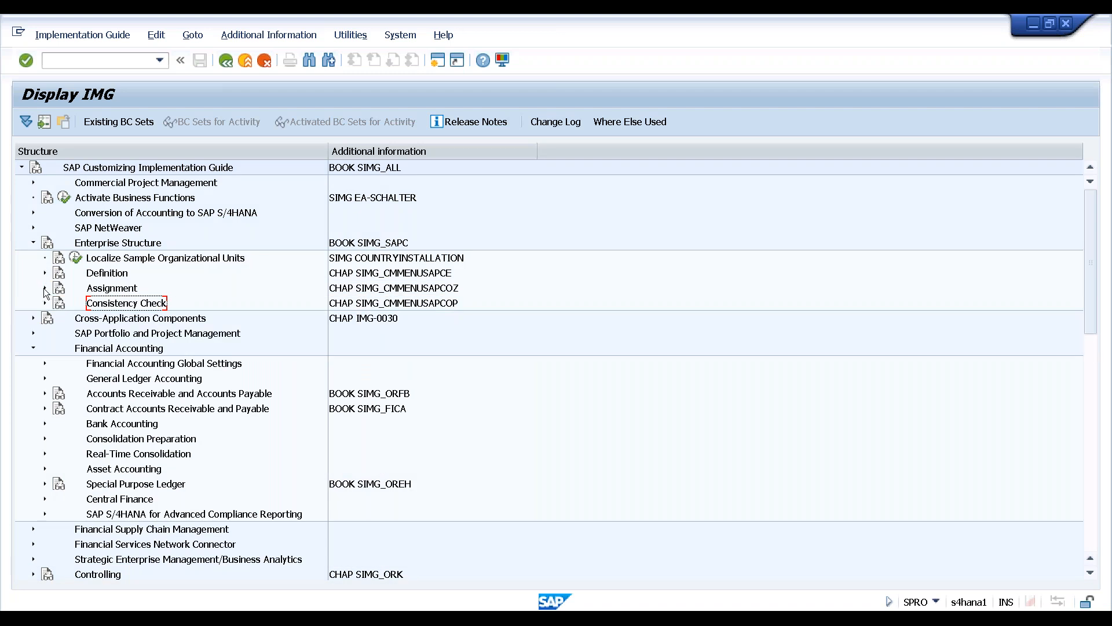
left_click(45, 288)
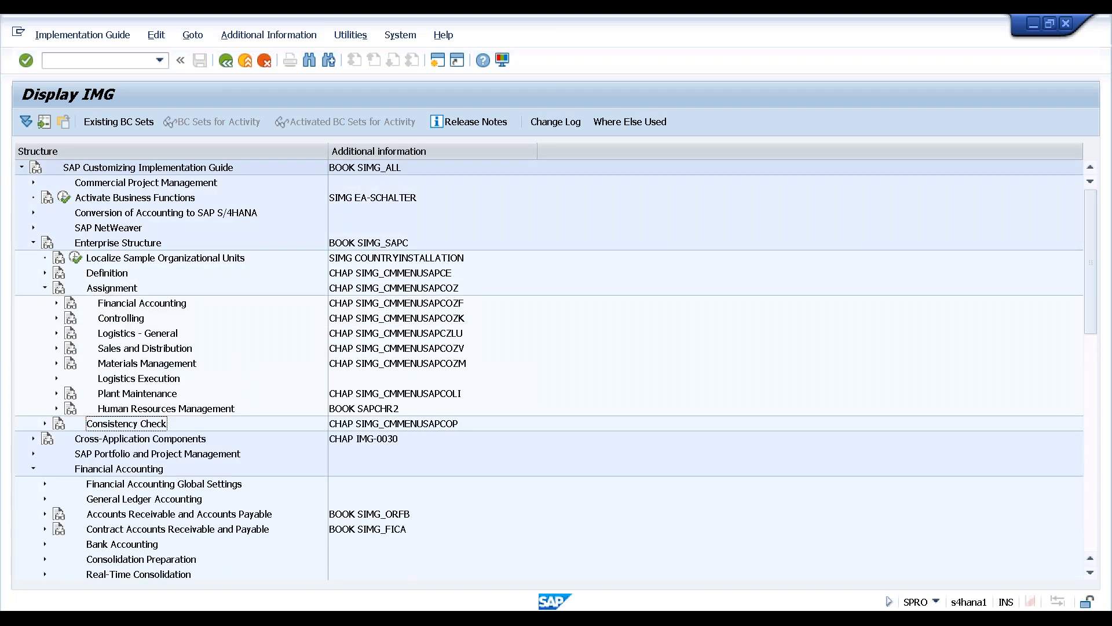
left_click(57, 303)
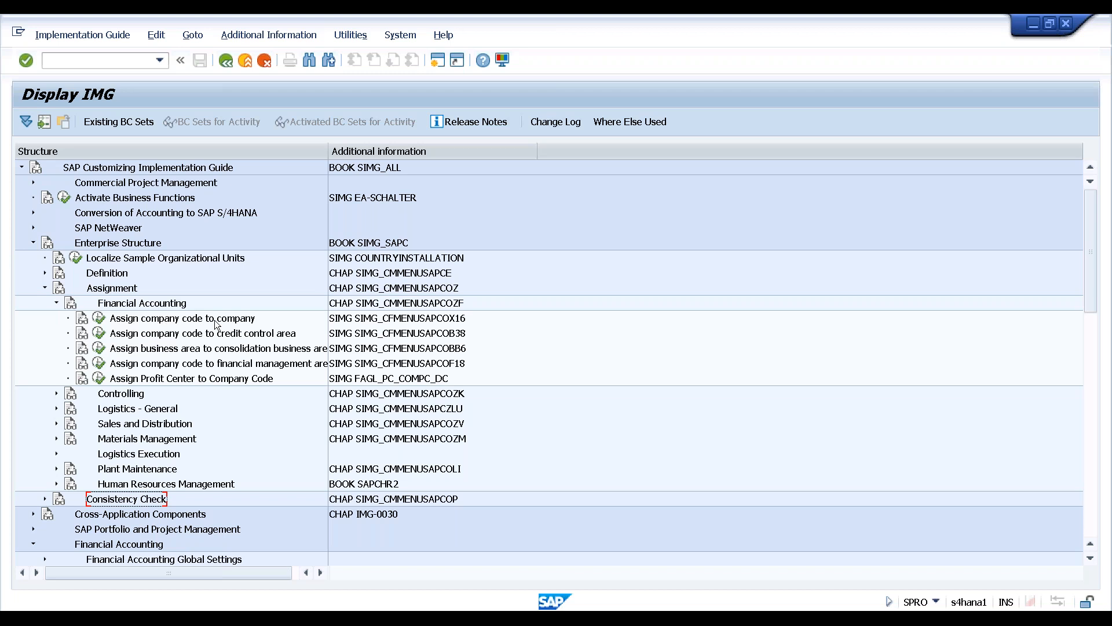
In the company-code-to-company assignment table, position on HAN1 and enter company HANA
left_click(99, 318)
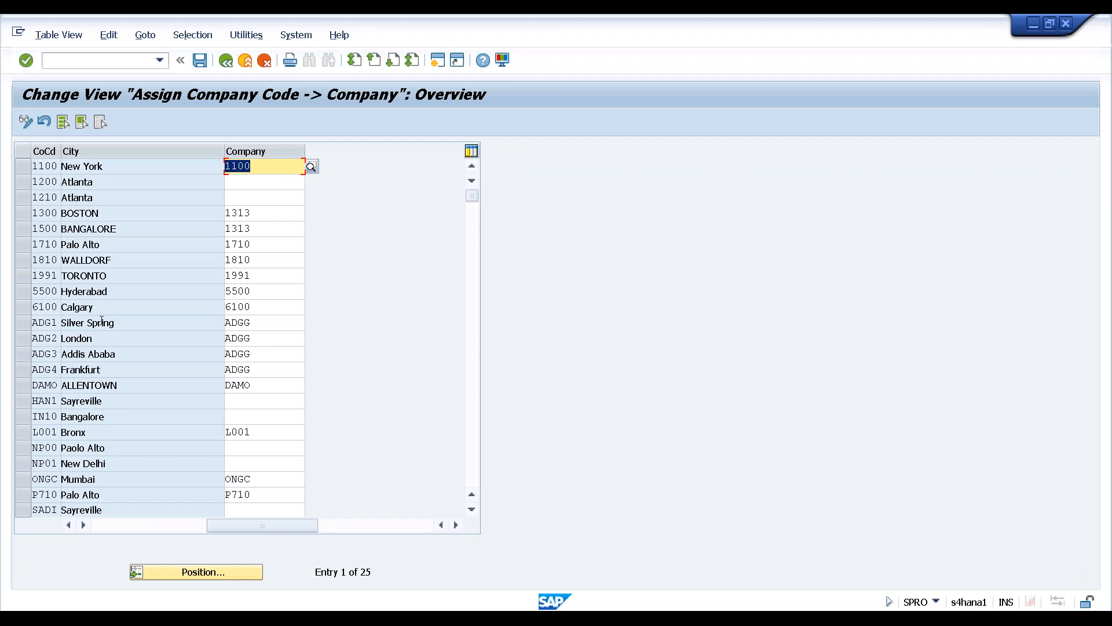
left_click(192, 572)
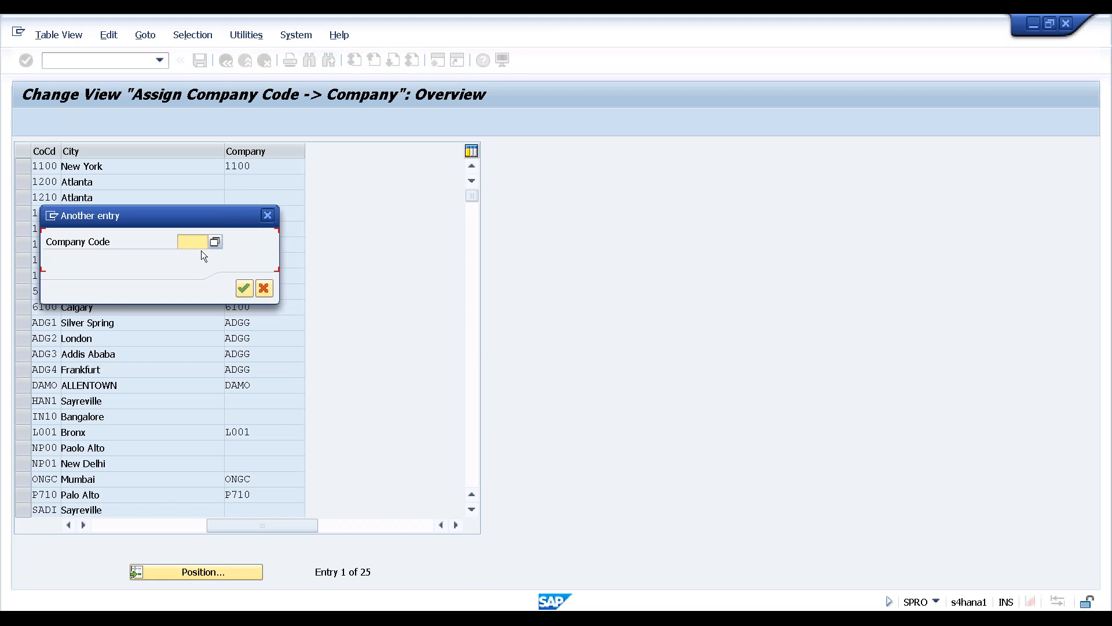
type("han1")
left_click(243, 288)
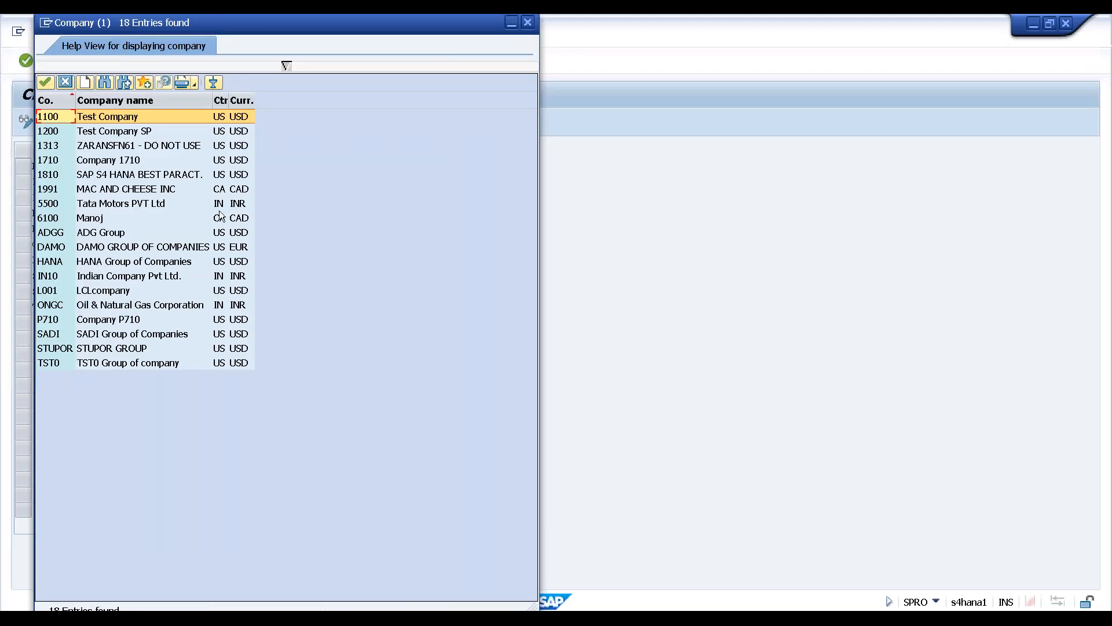
left_click(75, 263)
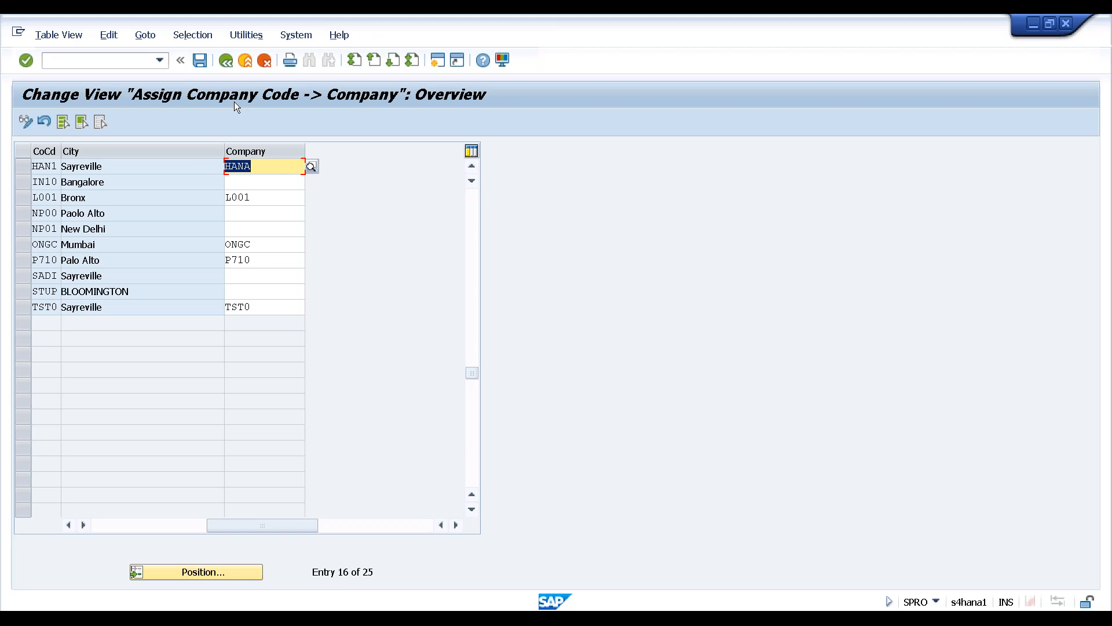
Save the HAN1-to-HANA assignment under request PC1K900178 and return to the Display IMG tree
key("ctrl+s")
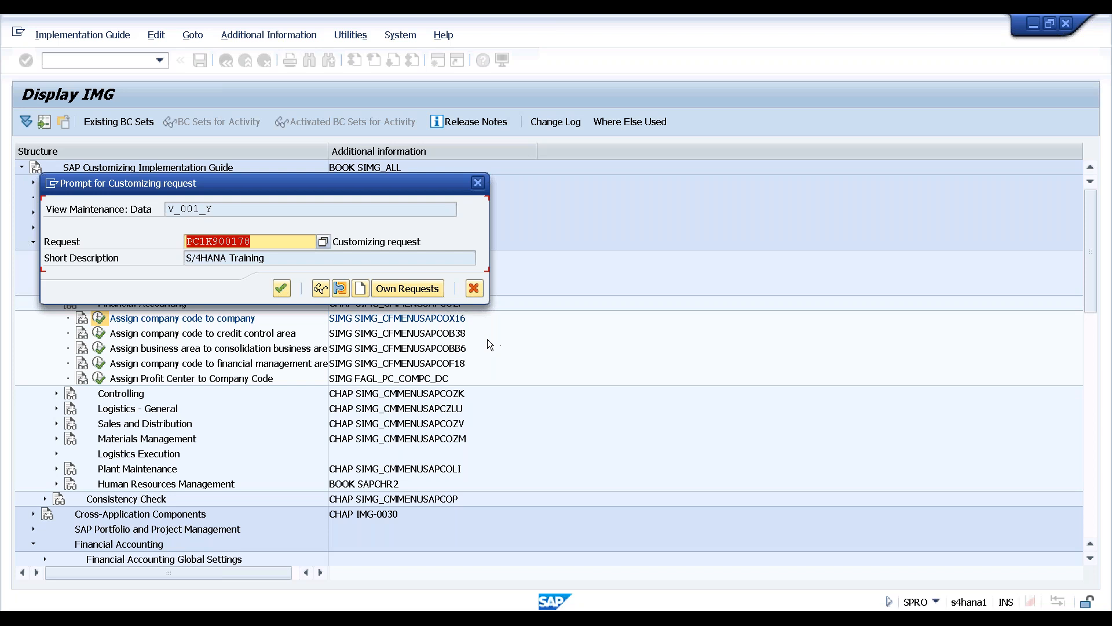
left_click(283, 288)
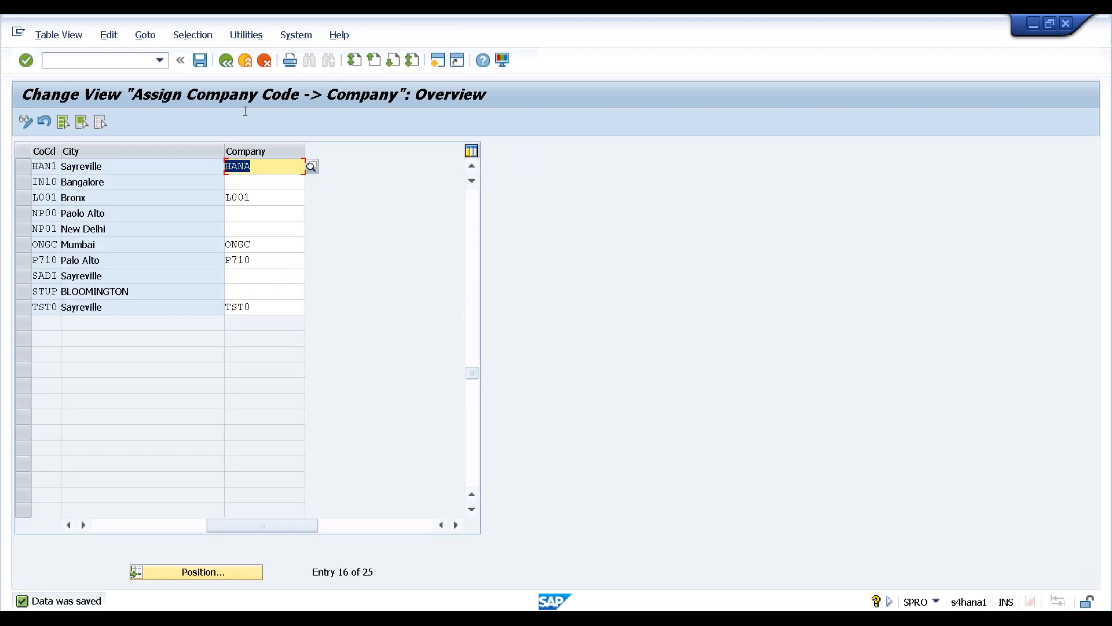
left_click(227, 62)
left_click(226, 60)
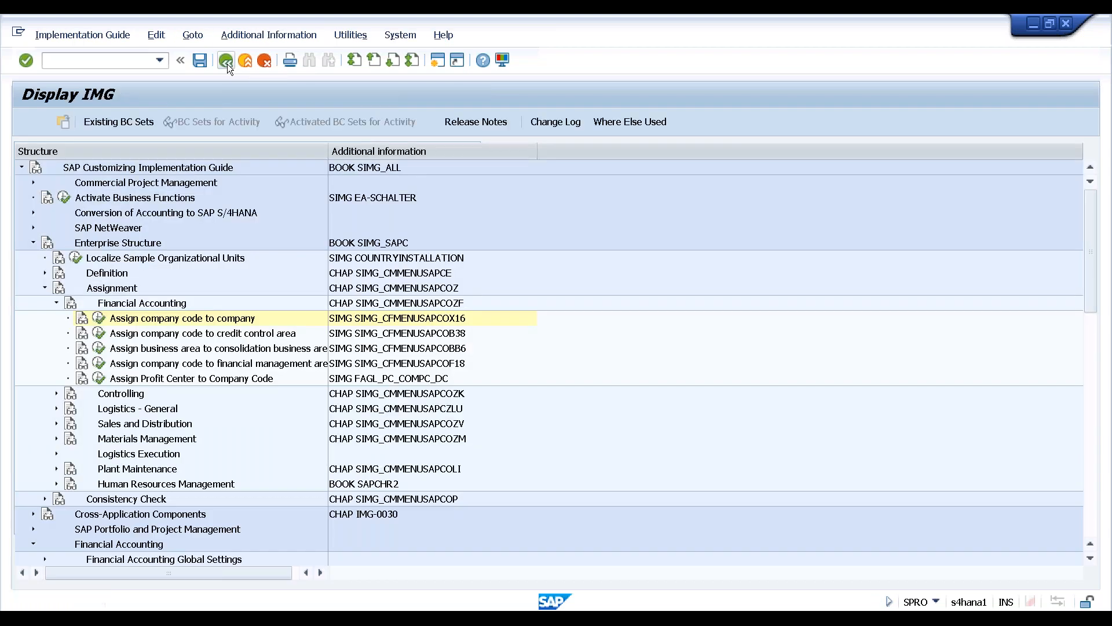
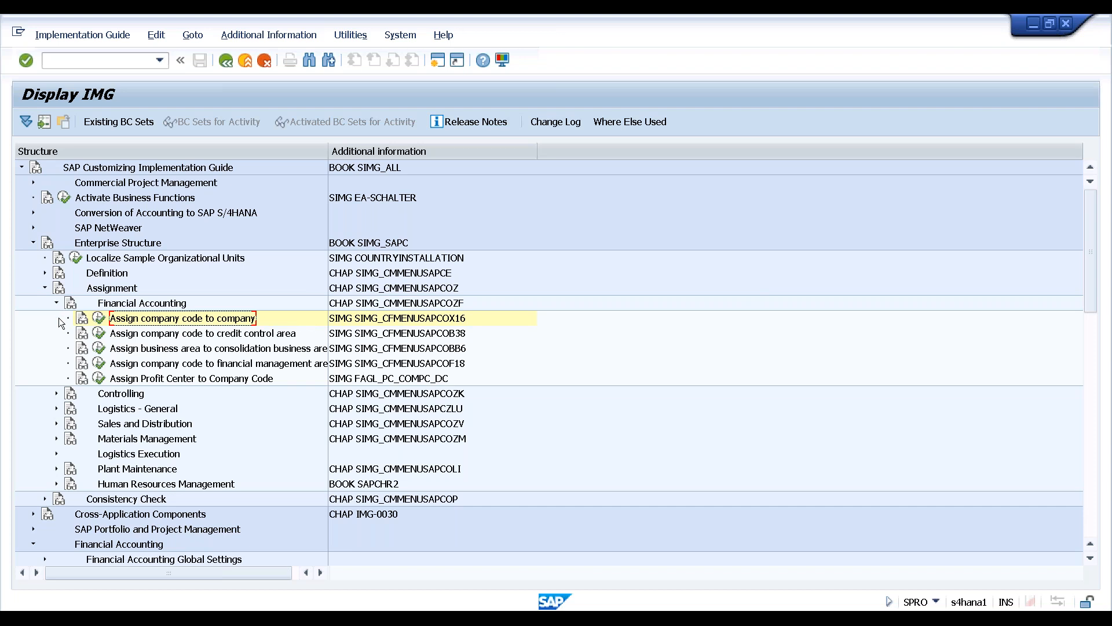
Collapse Enterprise Structure and expand General Ledger Accounting under Financial Accounting
left_click(33, 243)
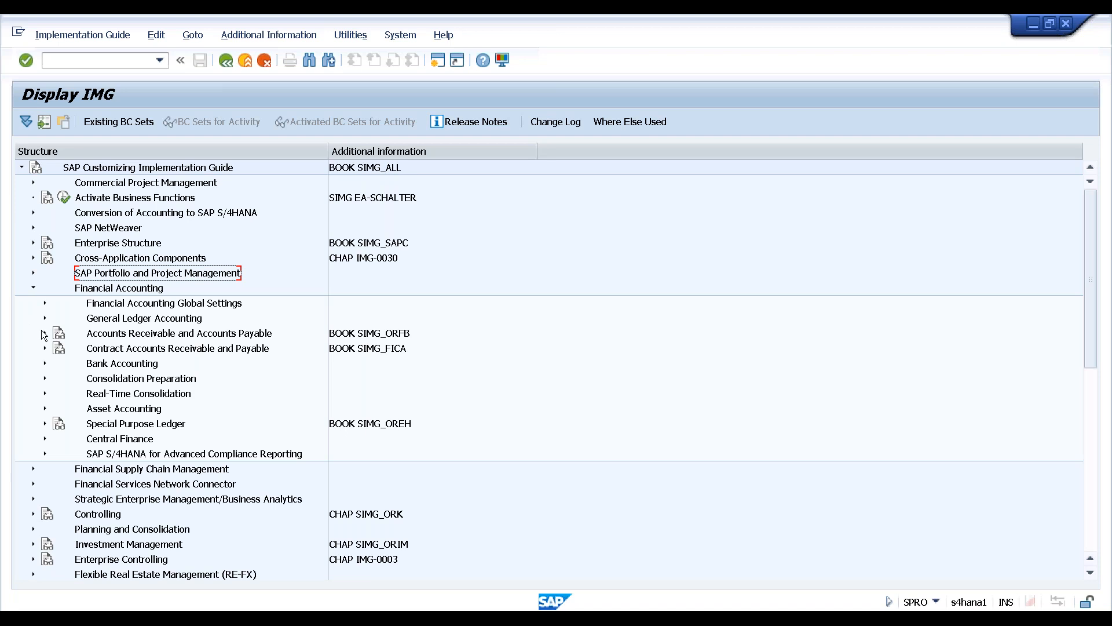
left_click(102, 322)
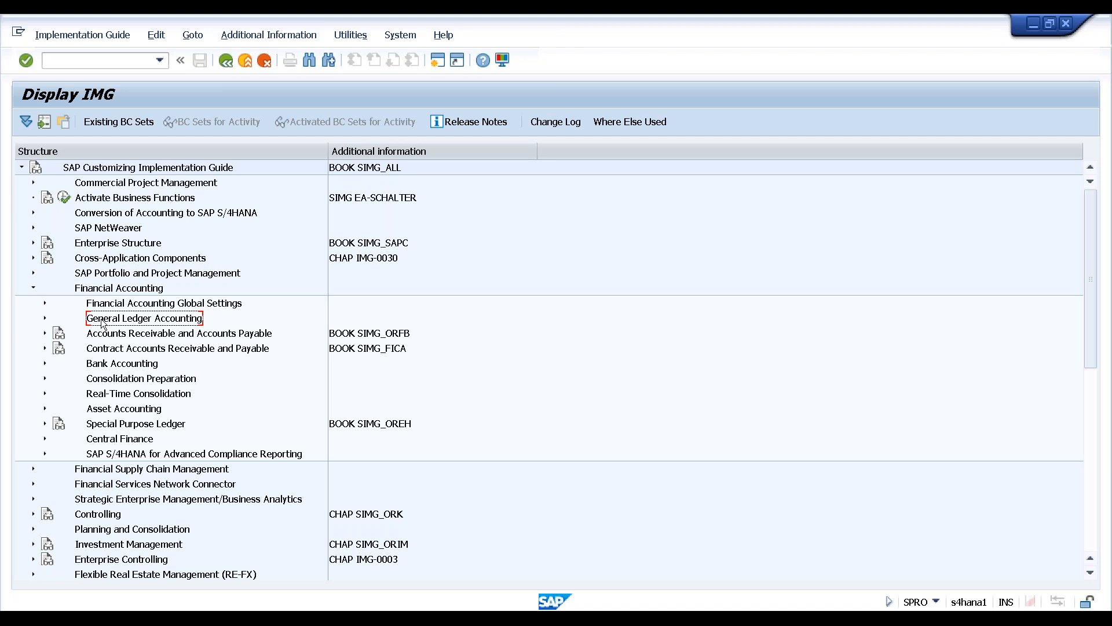
left_click(95, 292)
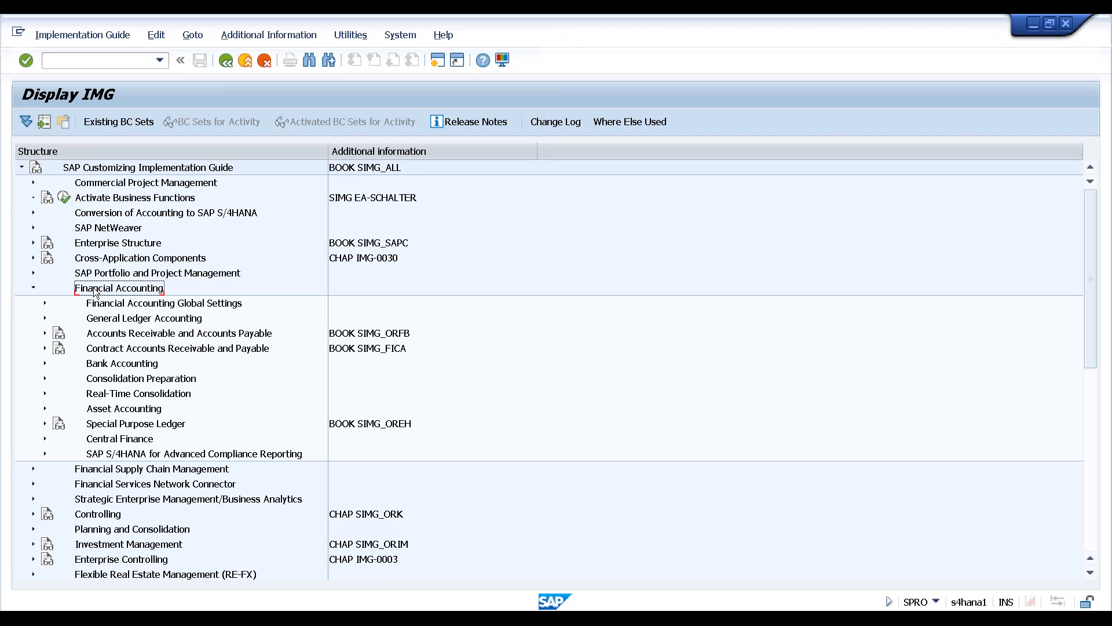
left_click(116, 324)
left_click(45, 318)
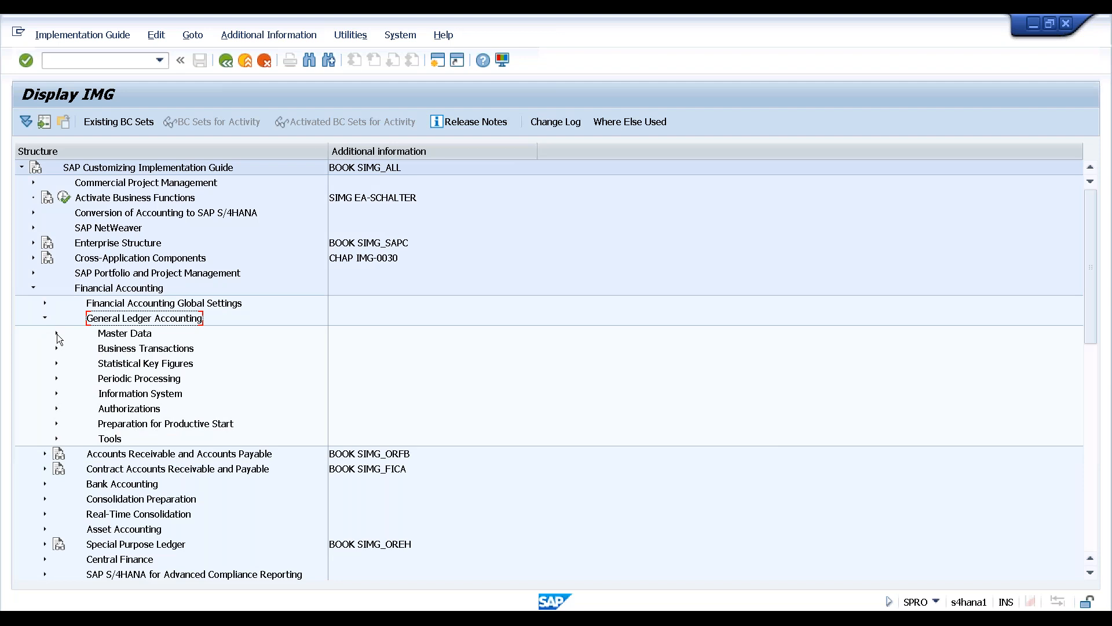
Expand Master Data > G/L Accounts > Preparations and execute Edit Chart of Accounts List (OB13)
left_click(57, 333)
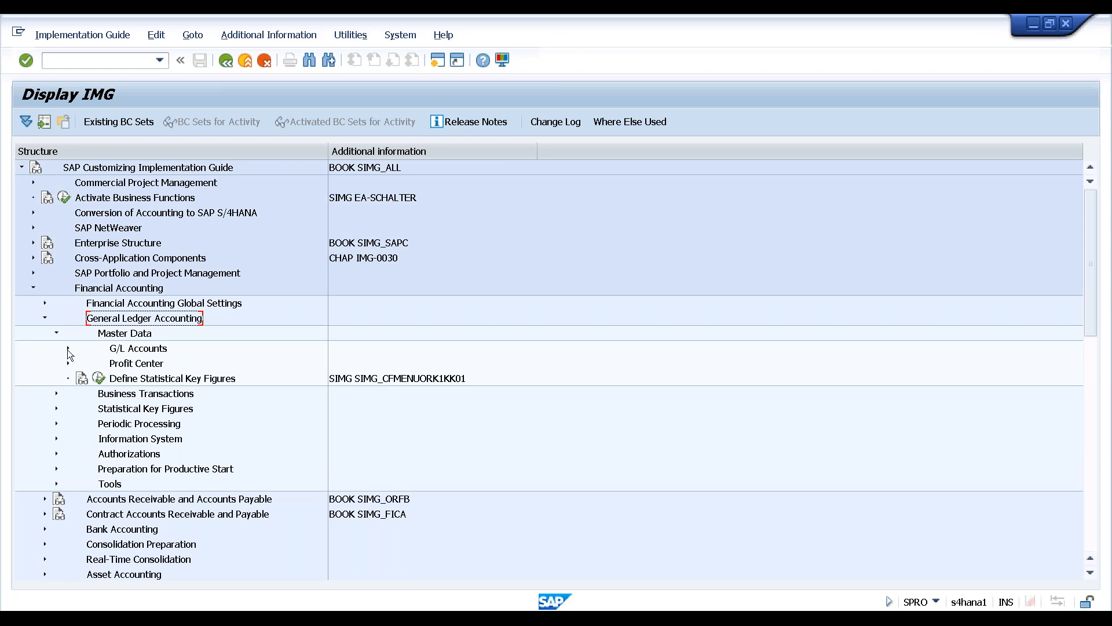
left_click(67, 349)
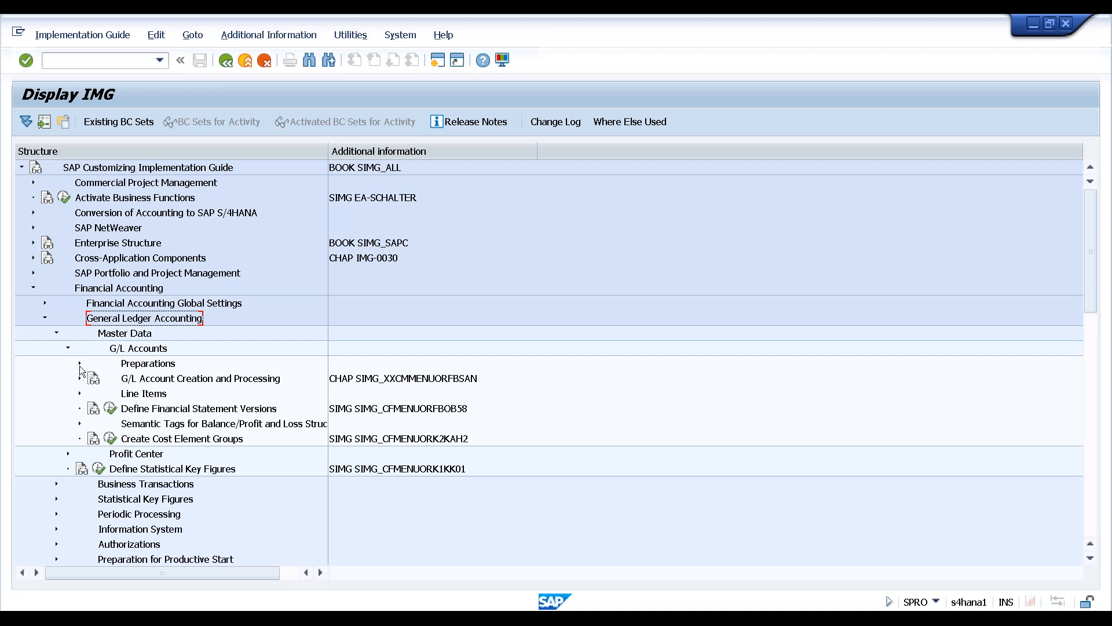
left_click(80, 363)
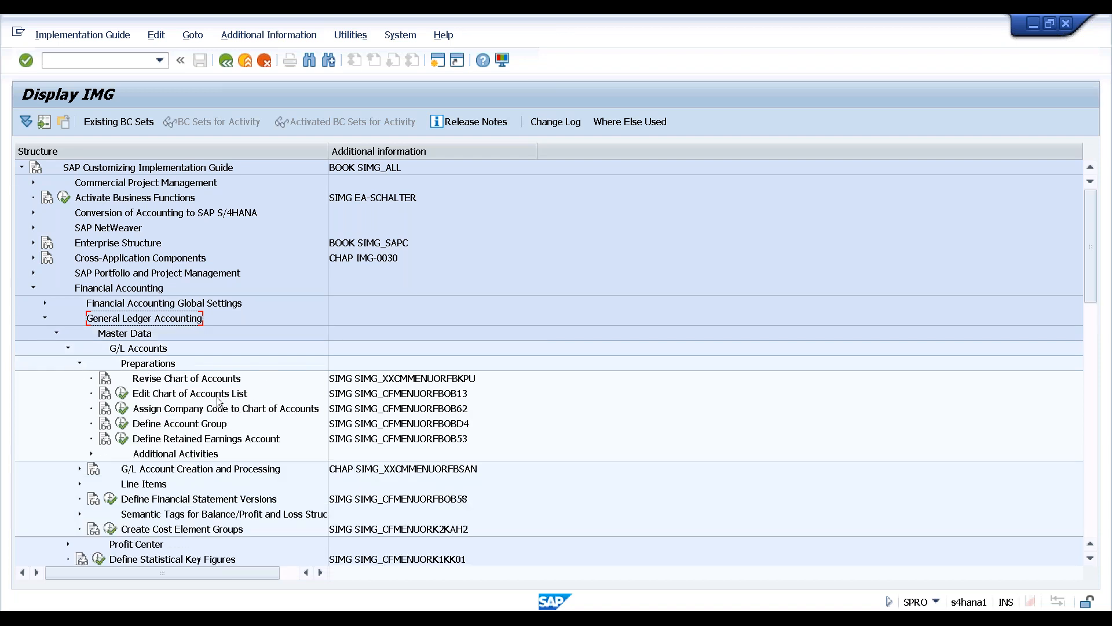
left_click(184, 395)
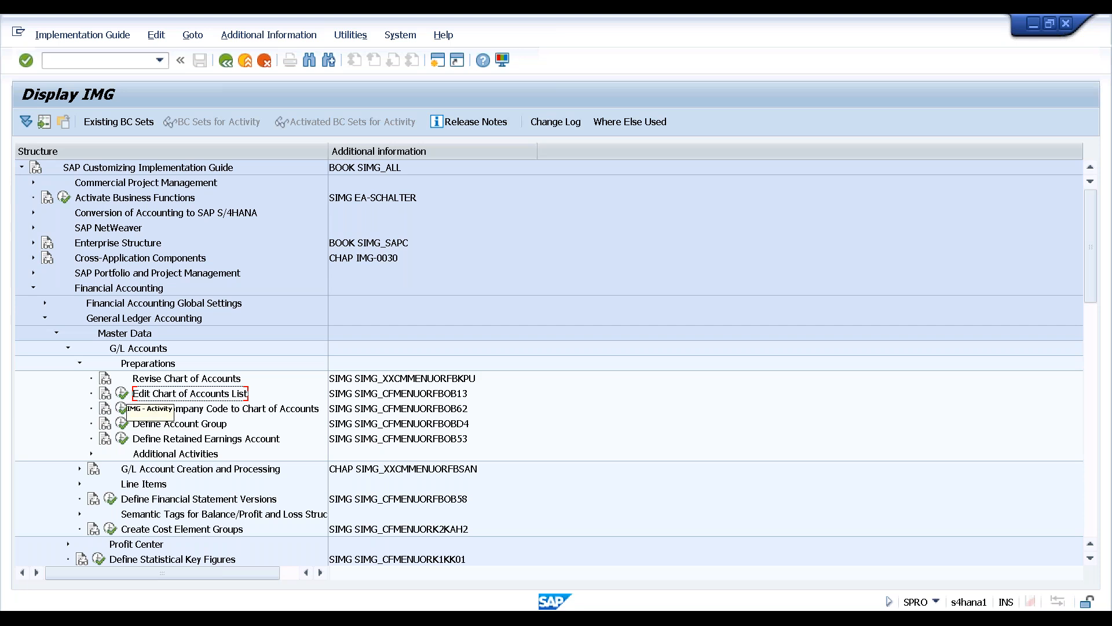
left_click(122, 396)
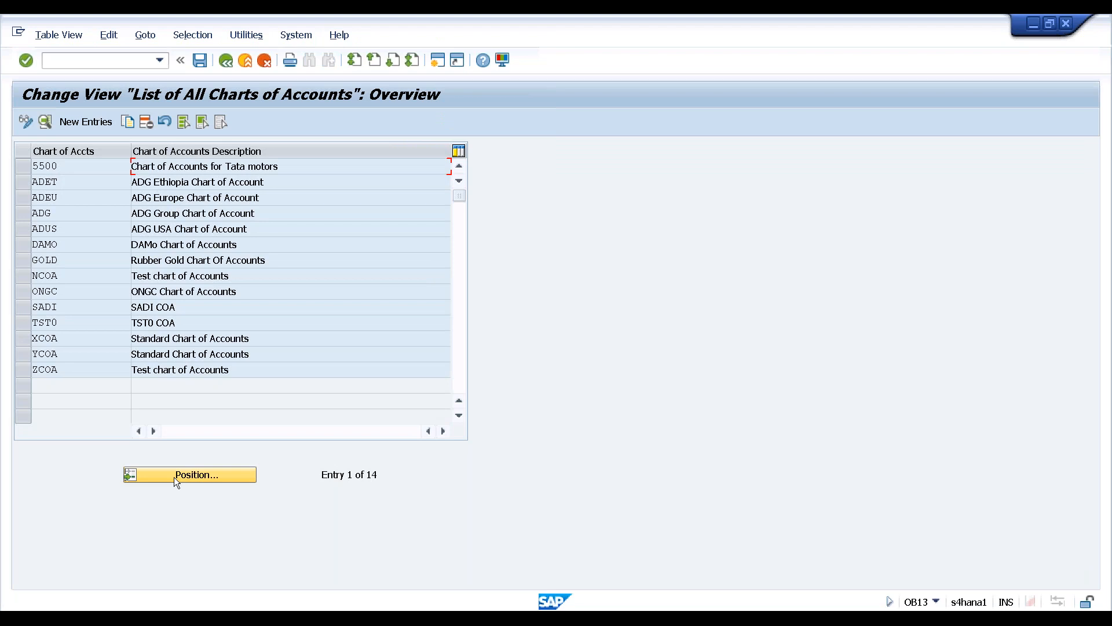
Create a new chart of accounts entry HAN1 with the description 'HAN1 COA'
left_click(84, 124)
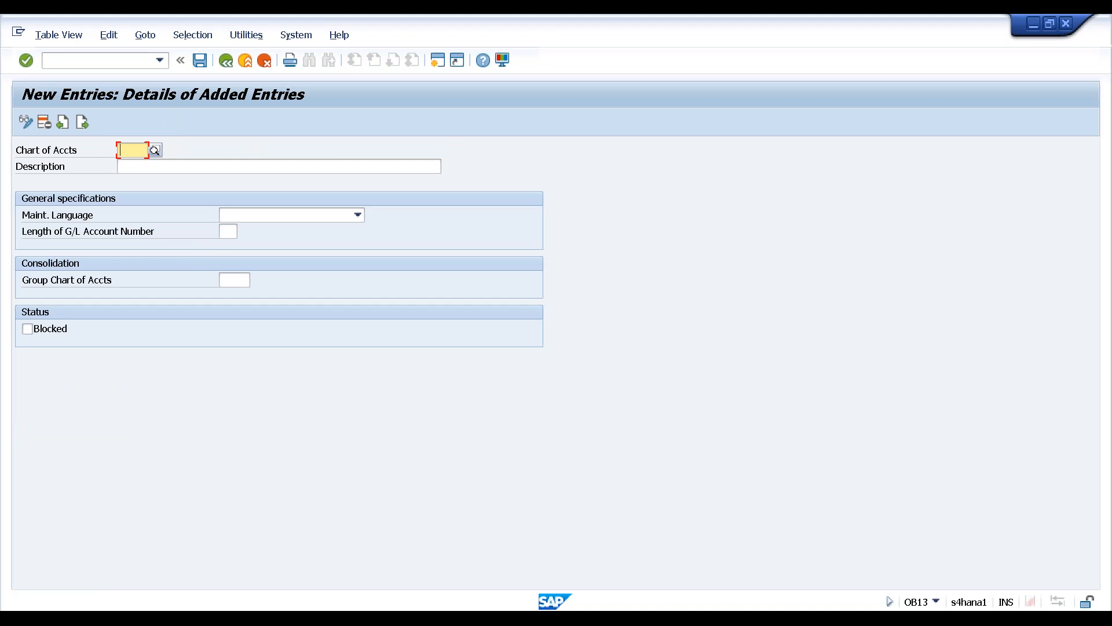
type("HAN1")
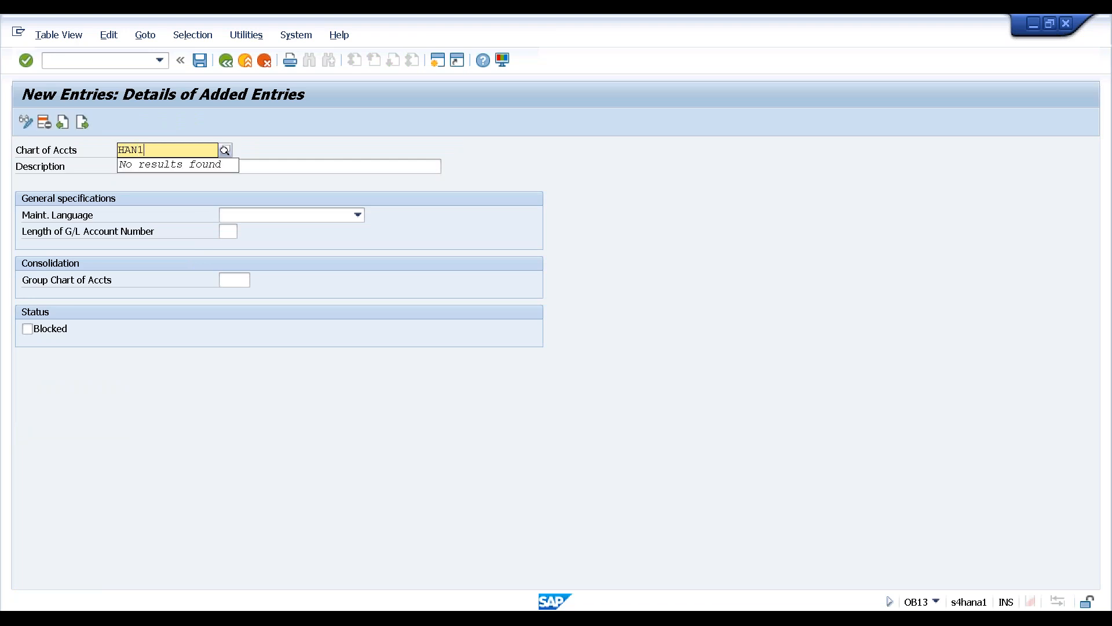
key("Return")
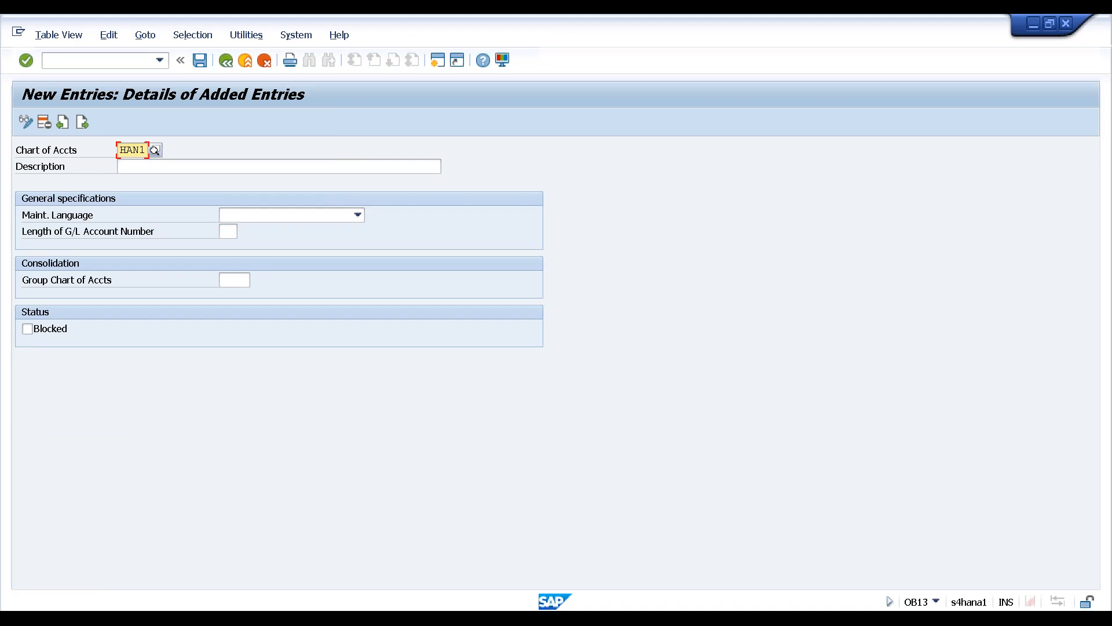
key("Tab")
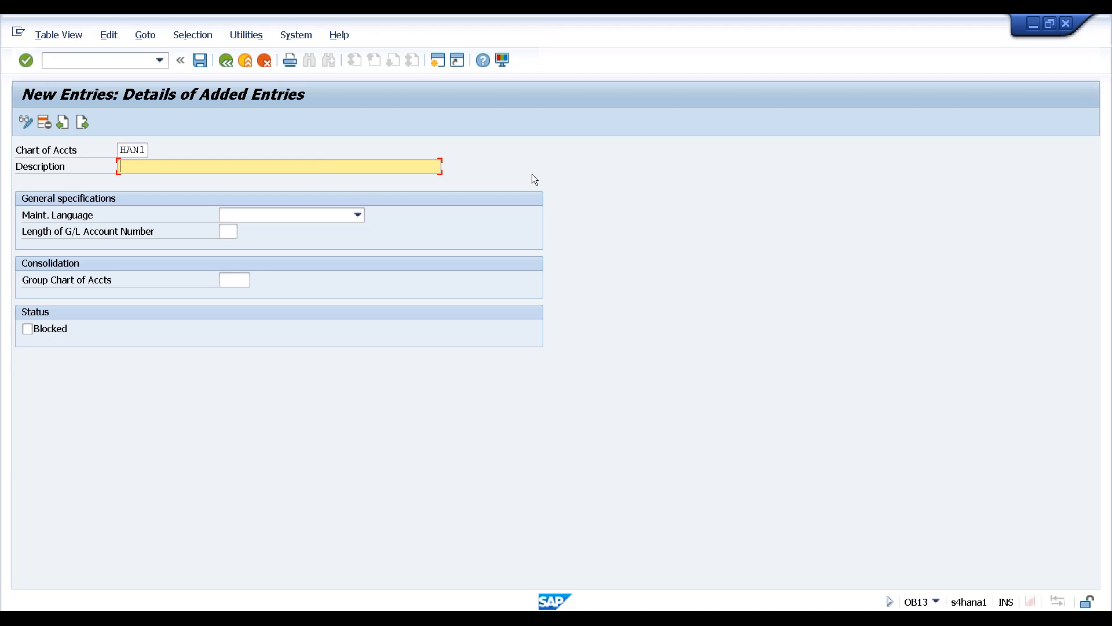
type("ha")
key("BackSpace")
key("BackSpace")
type("ha")
key("BackSpace")
key("BackSpace")
type("H")
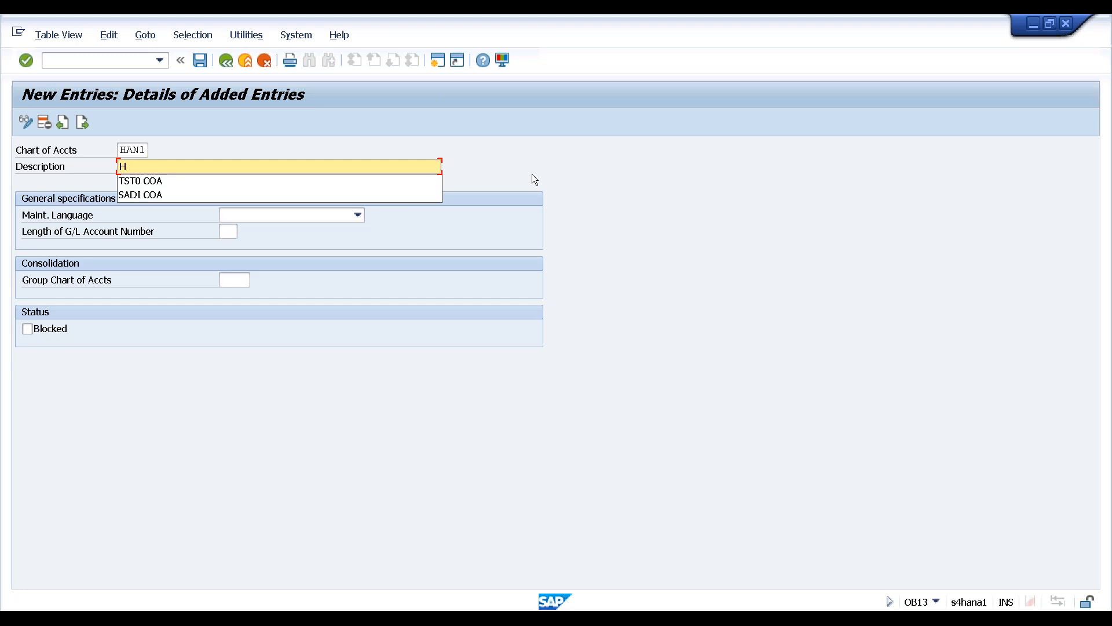
type("AN1 COA")
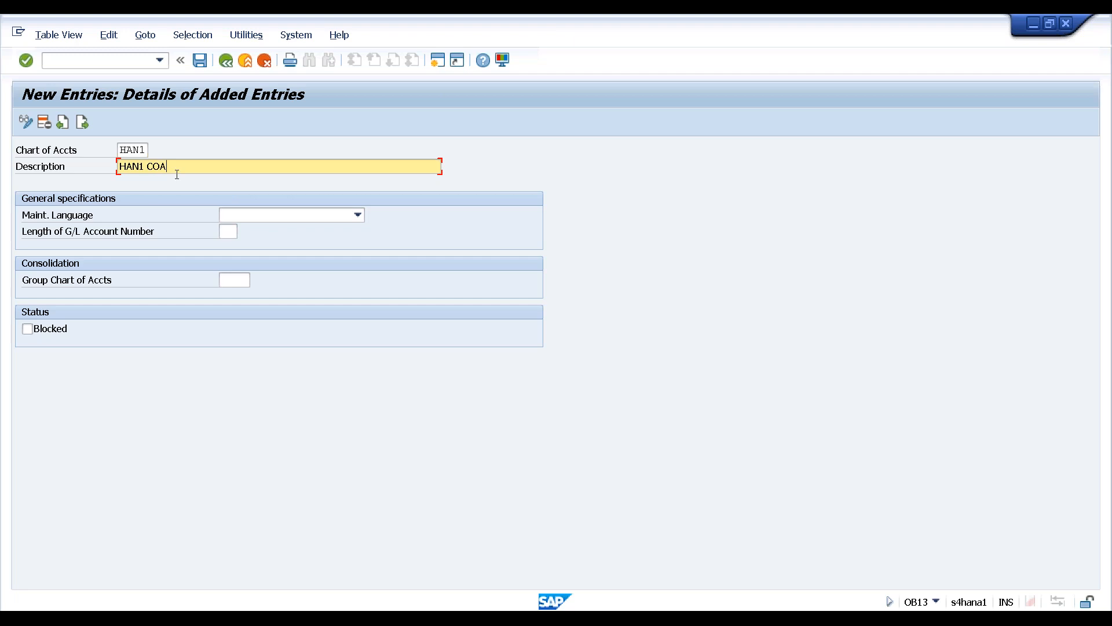
Set HAN1's maintenance language to English
left_click(324, 216)
key("e")
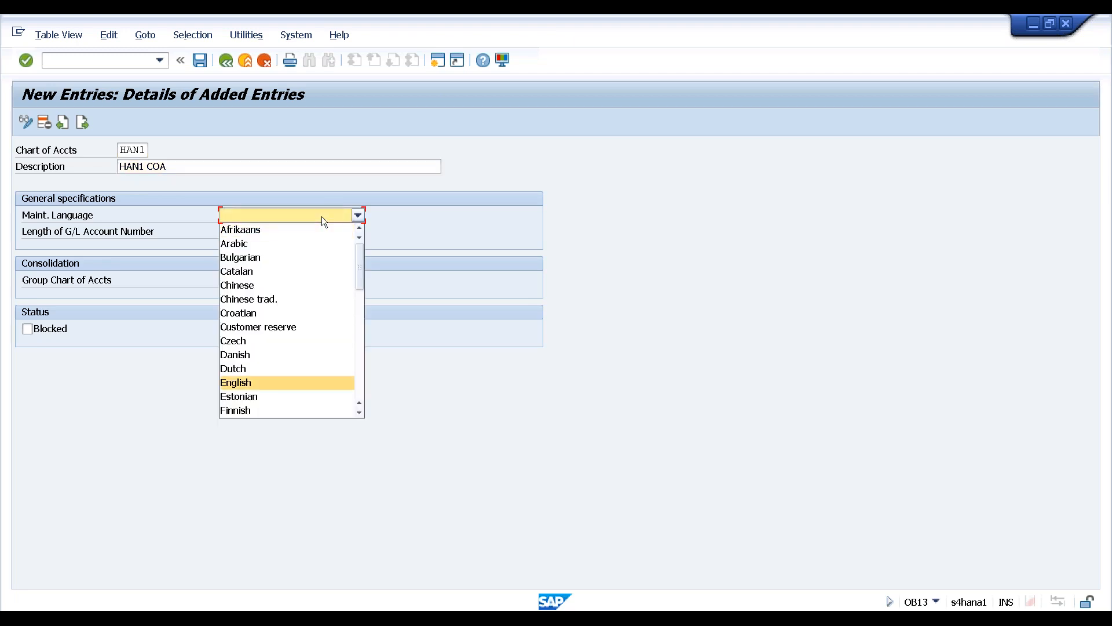
left_click(256, 383)
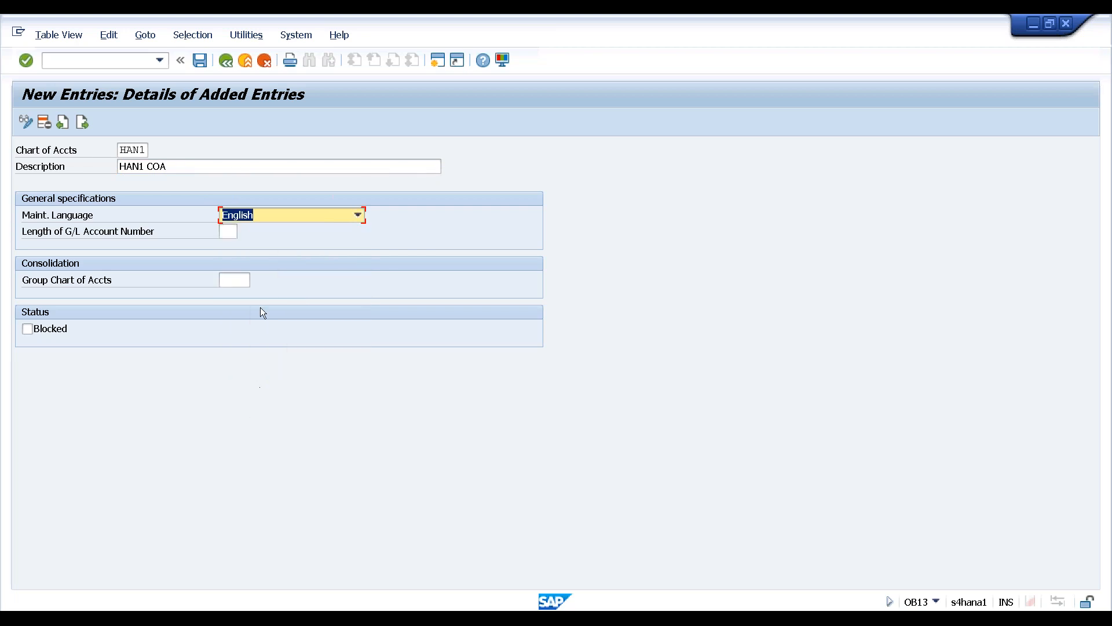
Show the F1 help for the Length of G/L Account Number field
left_click(228, 232)
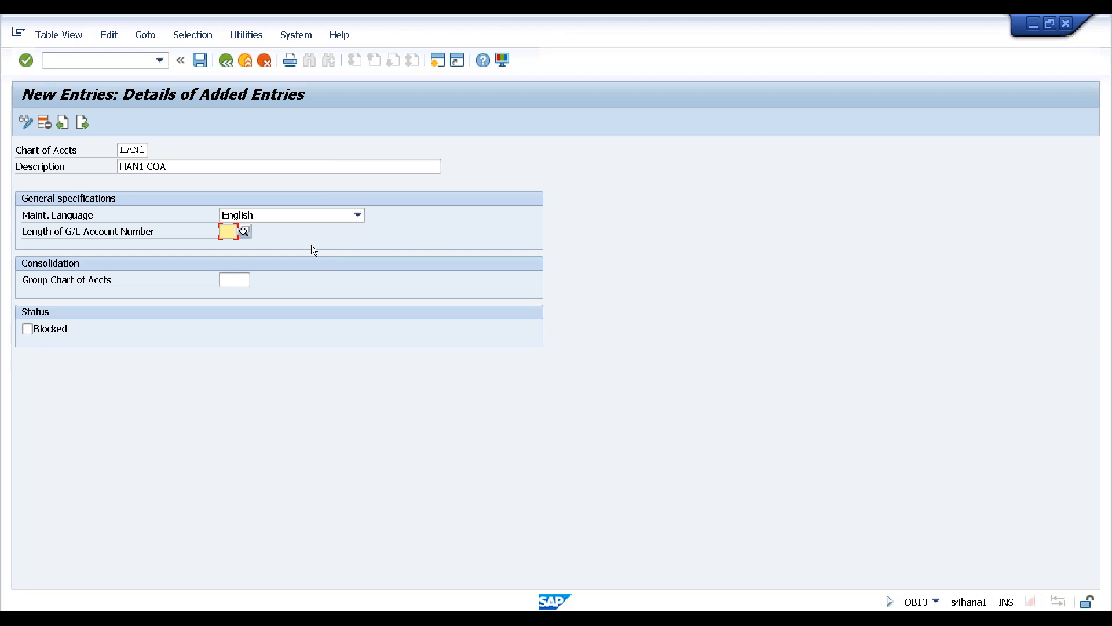
key("Return")
key("F1")
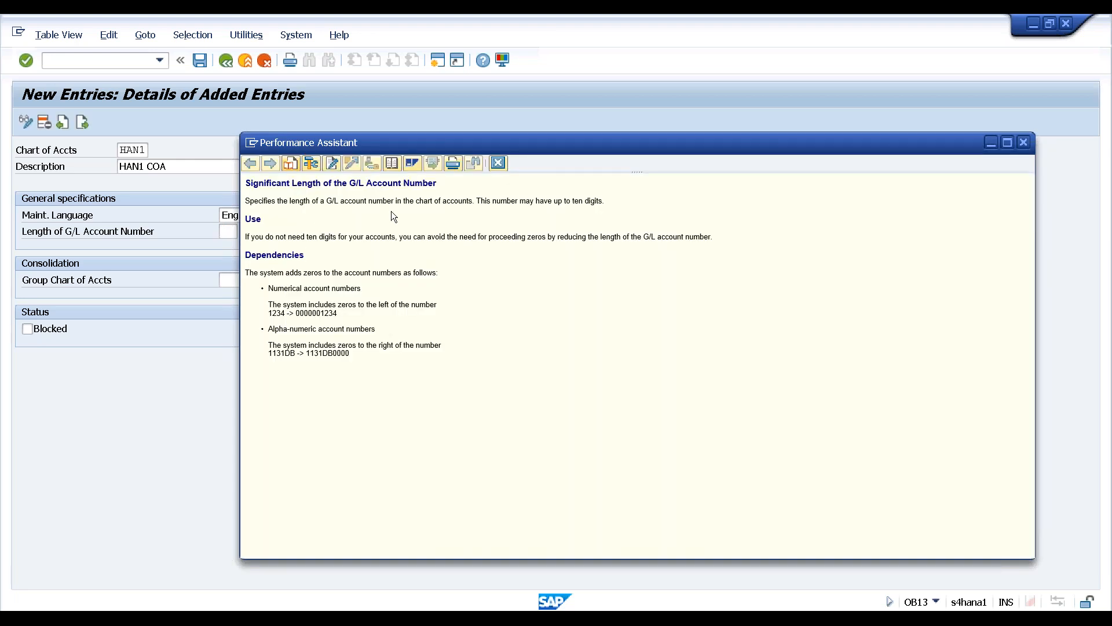
left_click_drag(493, 201, 596, 203)
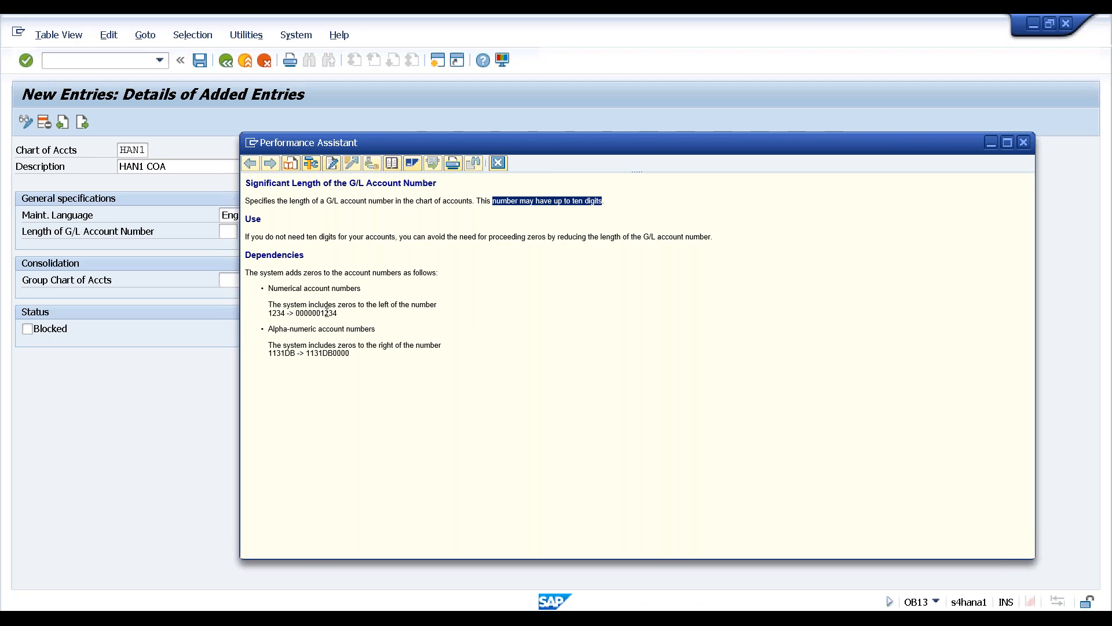
left_click_drag(321, 313, 339, 313)
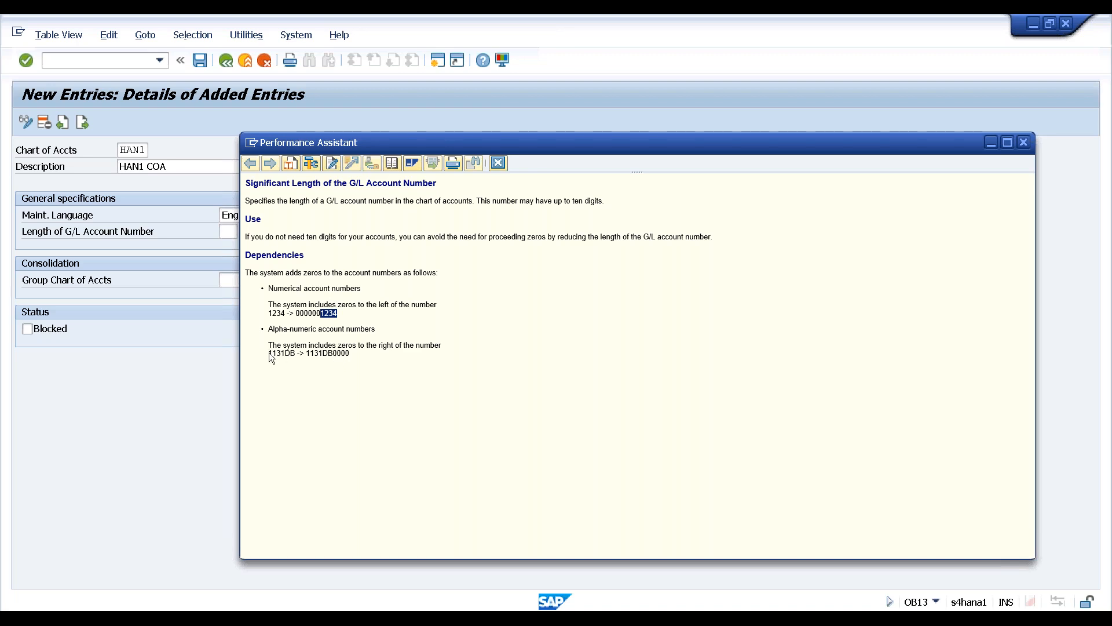
left_click_drag(269, 353, 297, 353)
left_click(479, 309)
Enter G/L account number length 4, save HAN1 under the customizing request, and return to the IMG
left_click(1023, 141)
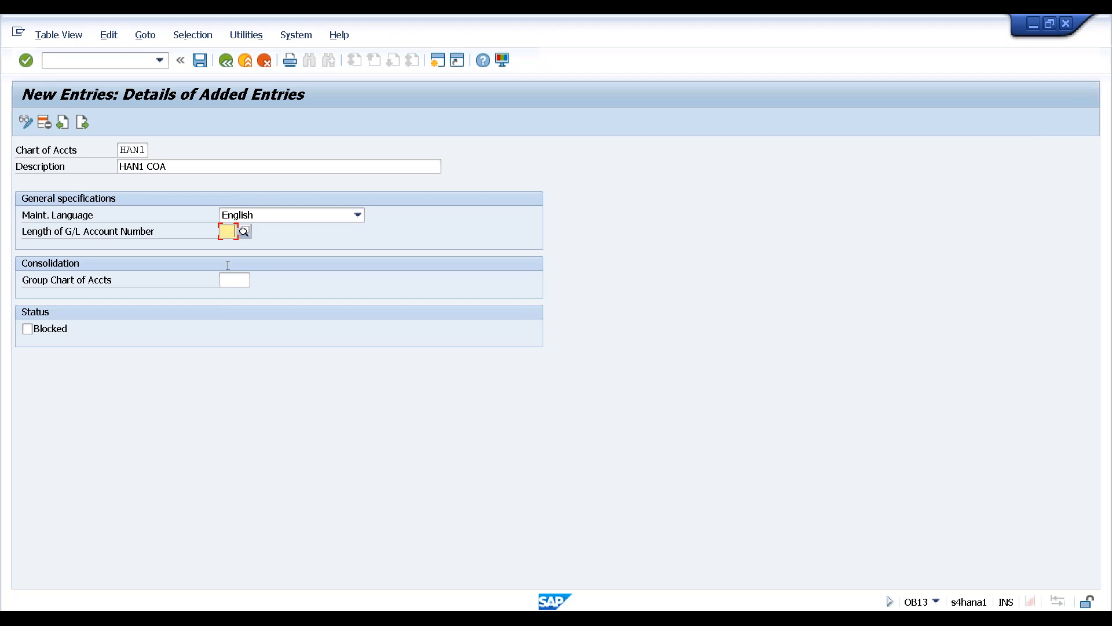
type("4")
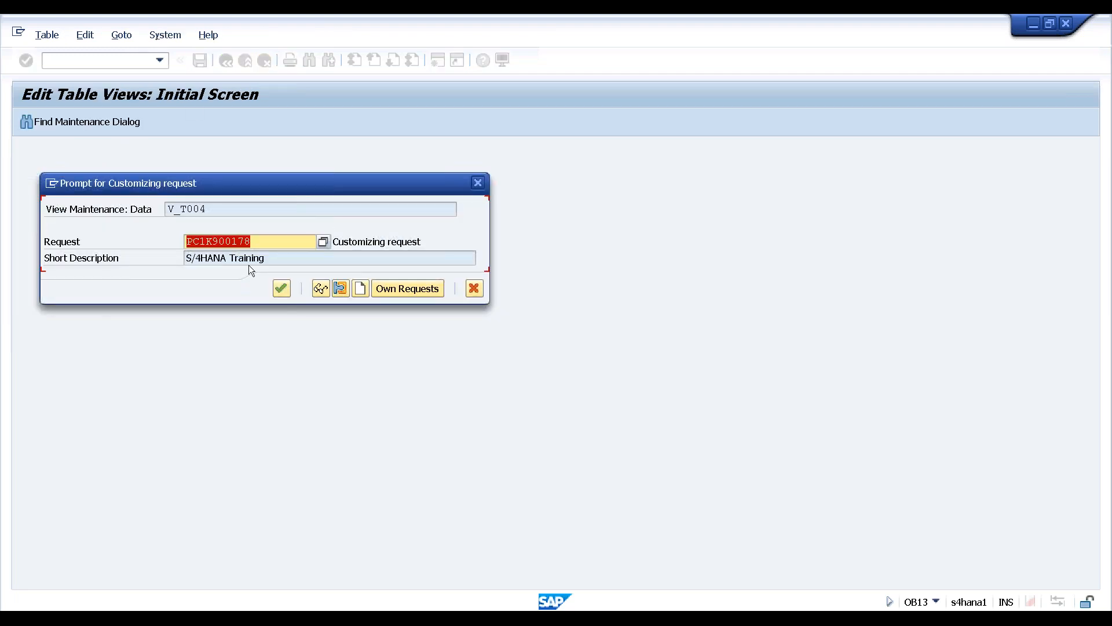
left_click(281, 289)
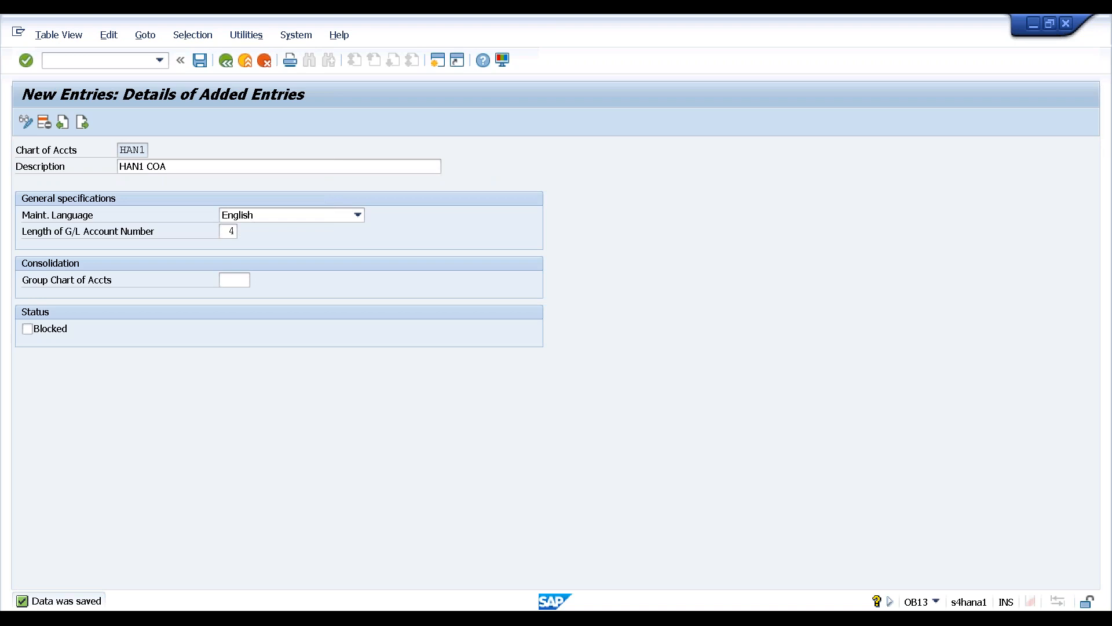
key("F3")
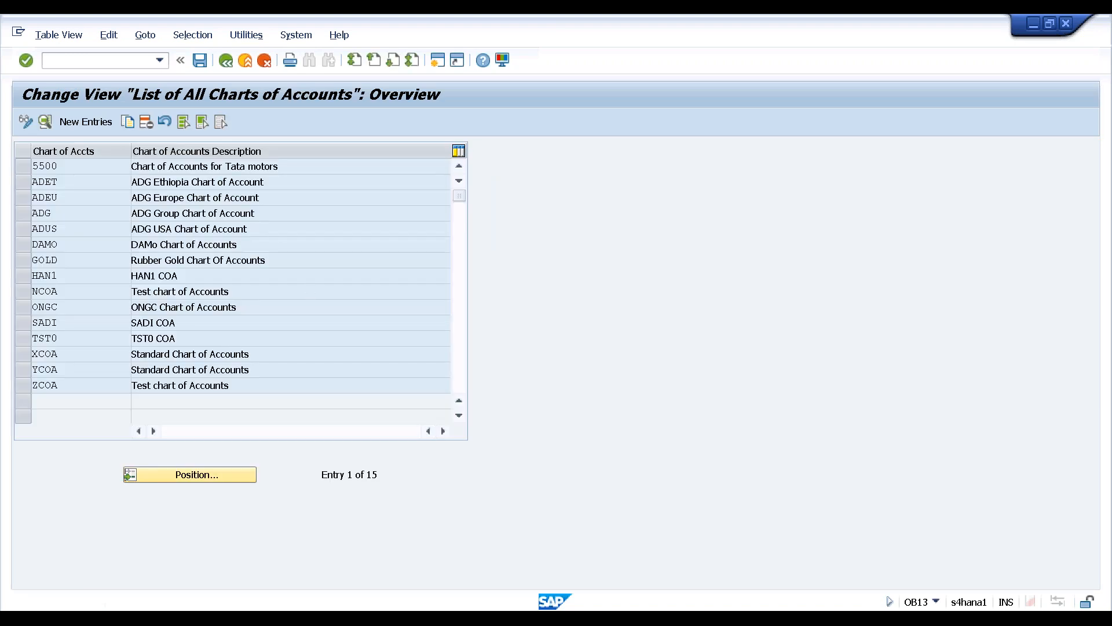
key("F3")
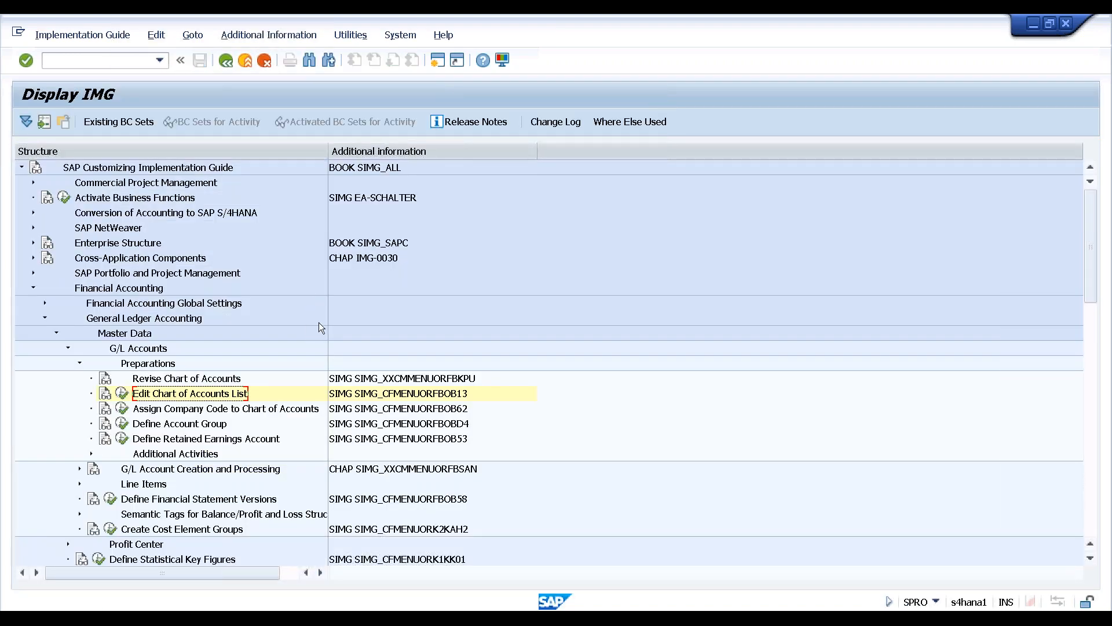
Execute Assign Company Code to Chart of Accounts (OB62) and browse the assignment table
left_click(195, 410)
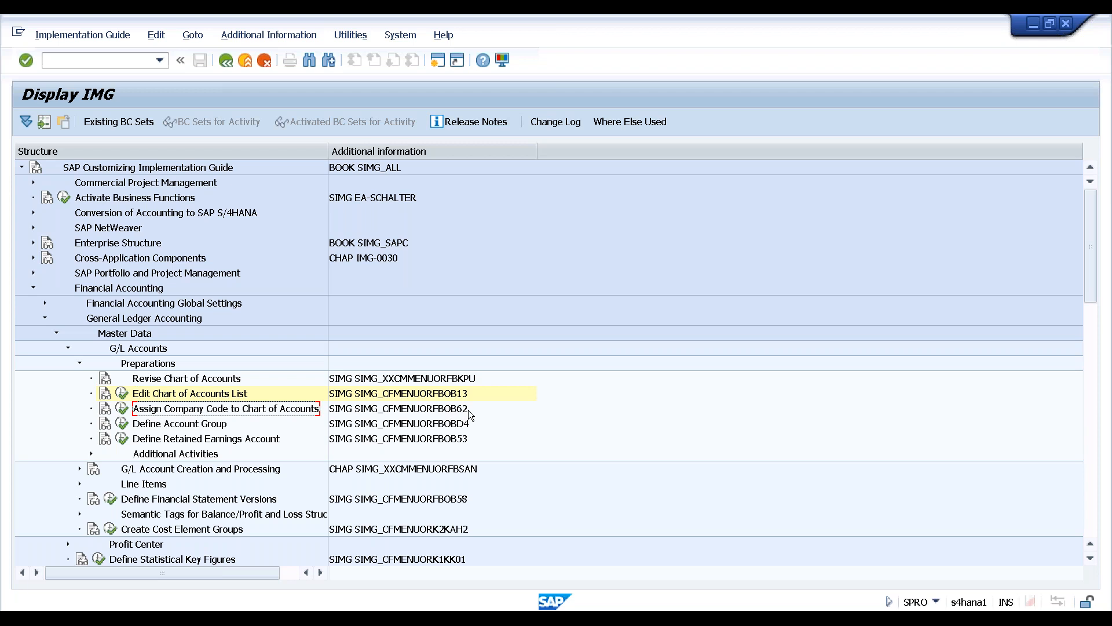
left_click(122, 408)
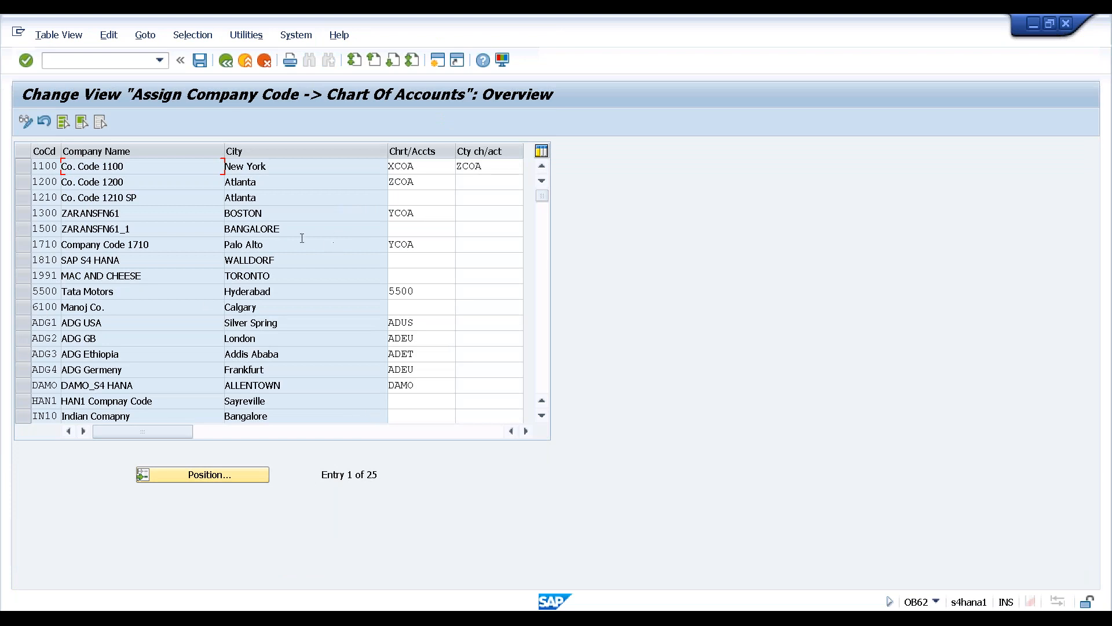
left_click(127, 256)
scroll(127, 255, "down", 8)
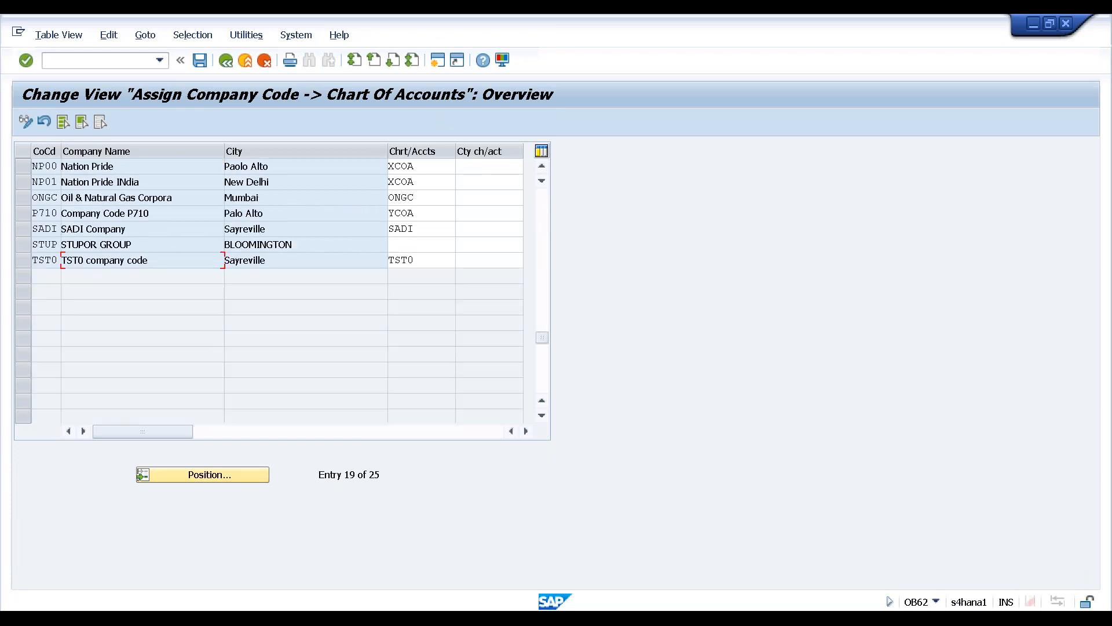
scroll(269, 290, "up", 8)
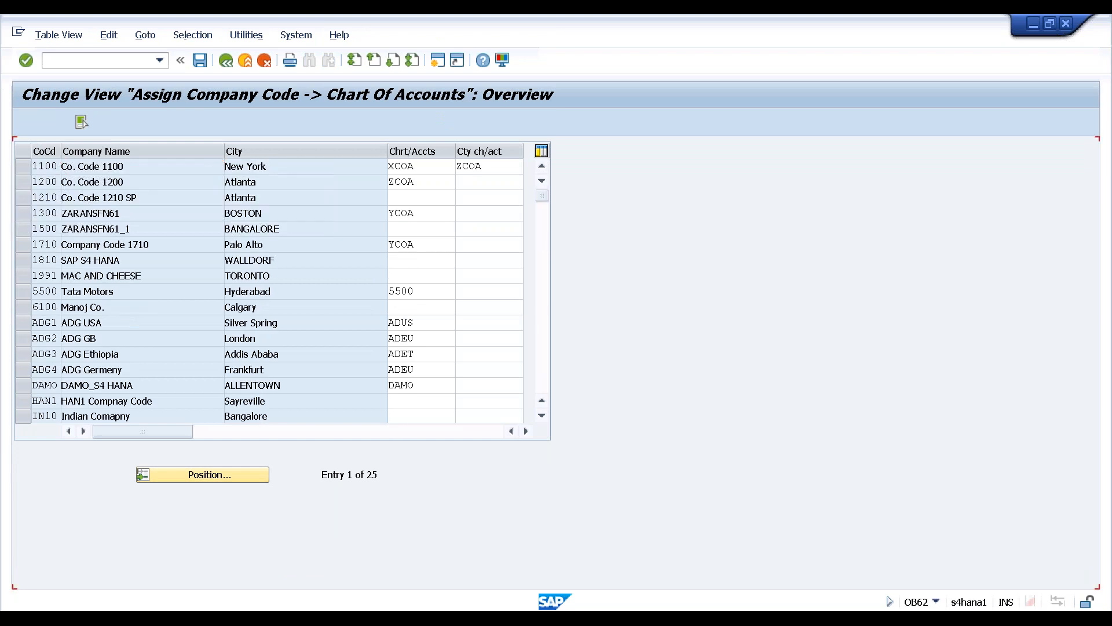
scroll(268, 290, "down", 3)
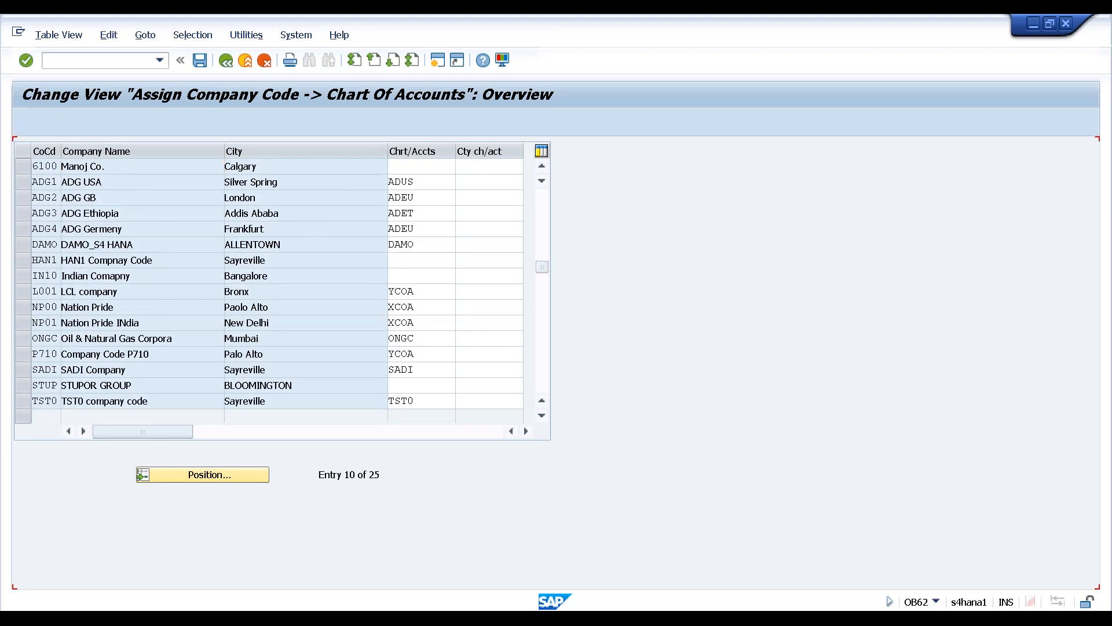
scroll(174, 322, "up", 3)
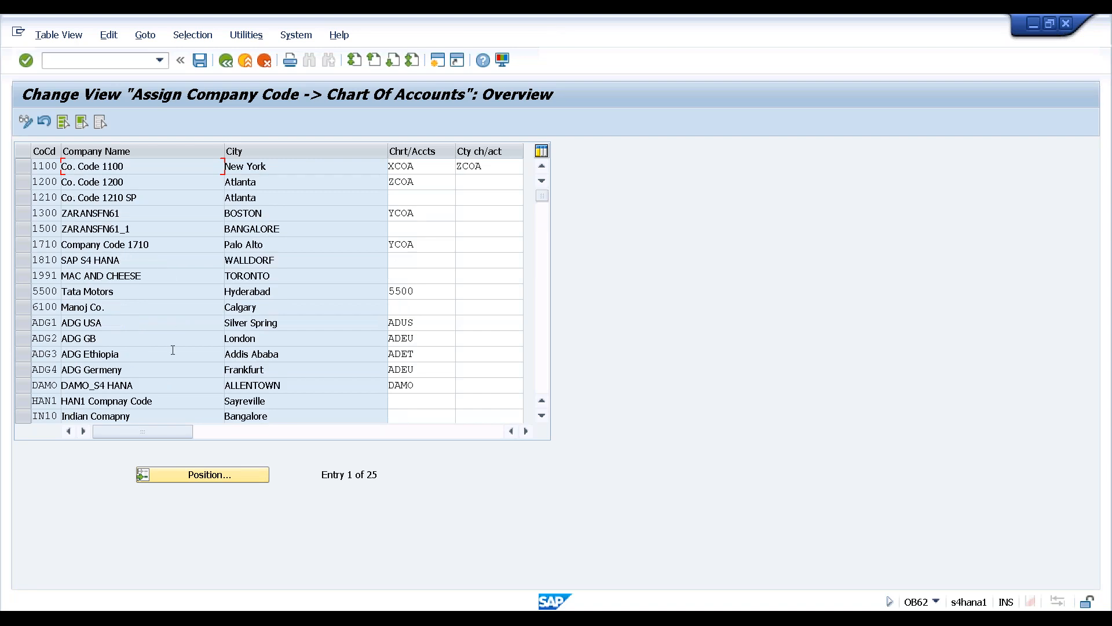
Position the assignment table on company code HAN1, chosen from the value list
left_click(189, 477)
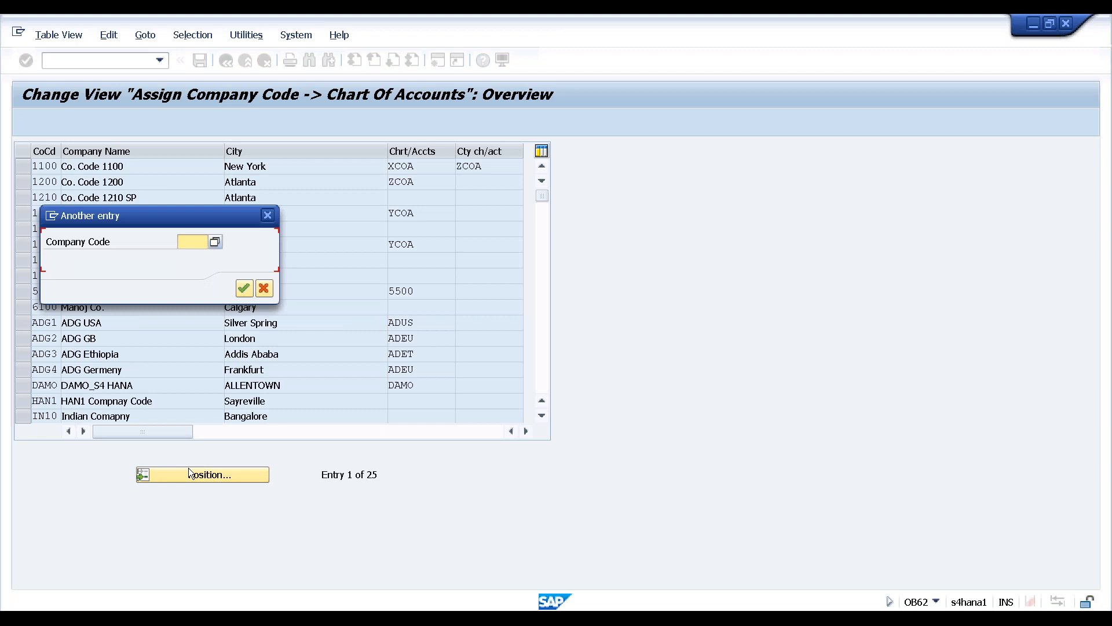
left_click(194, 239)
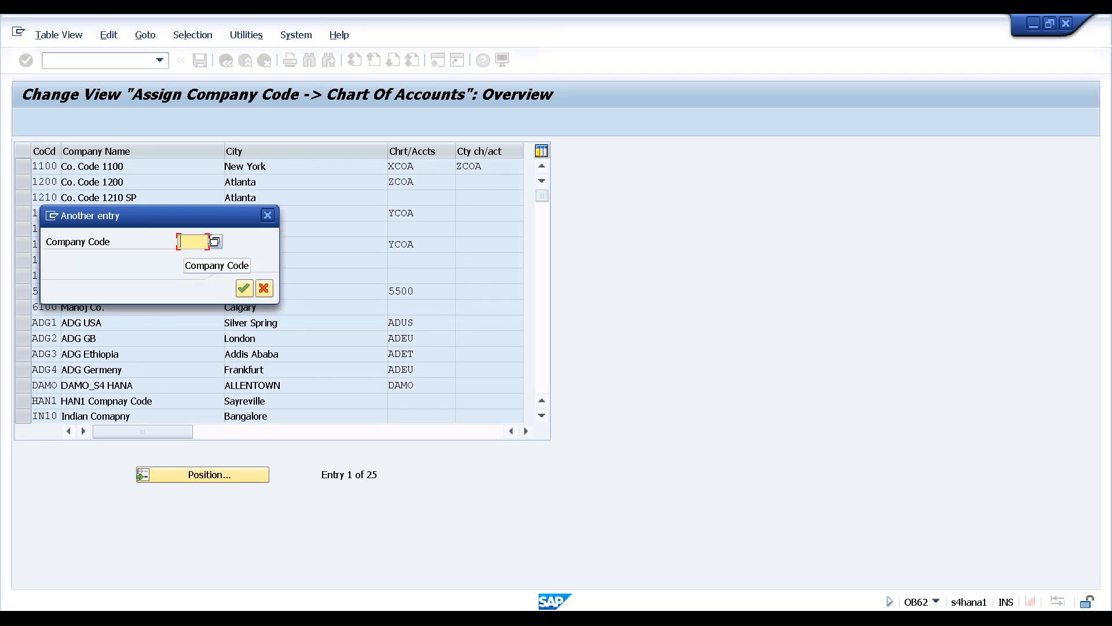
left_click(215, 241)
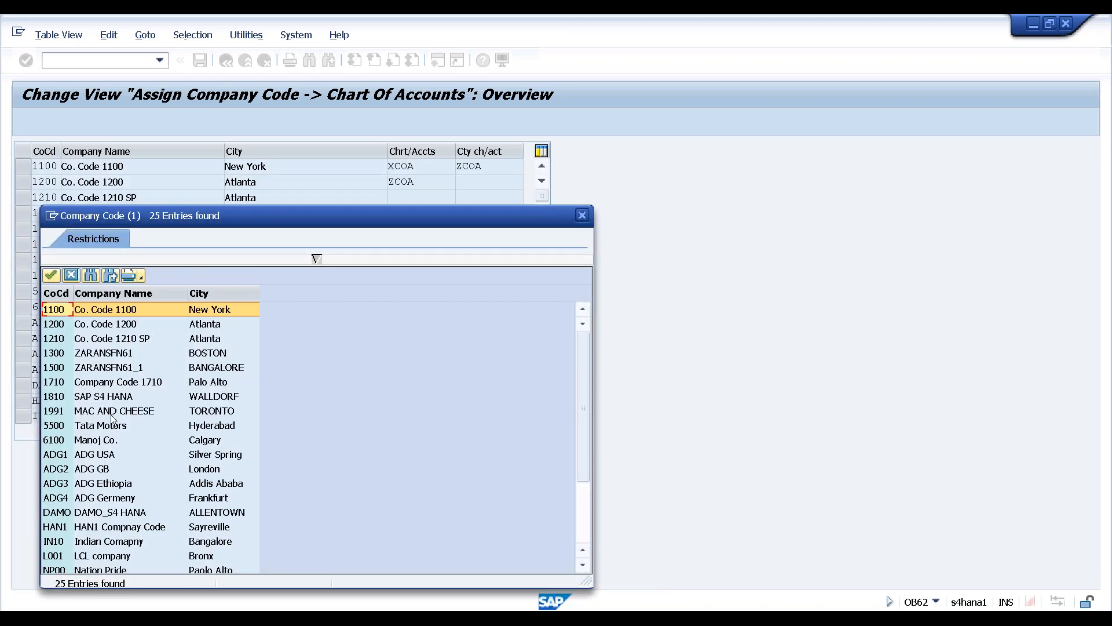
scroll(113, 415, "down", 2)
scroll(112, 417, "down", 1)
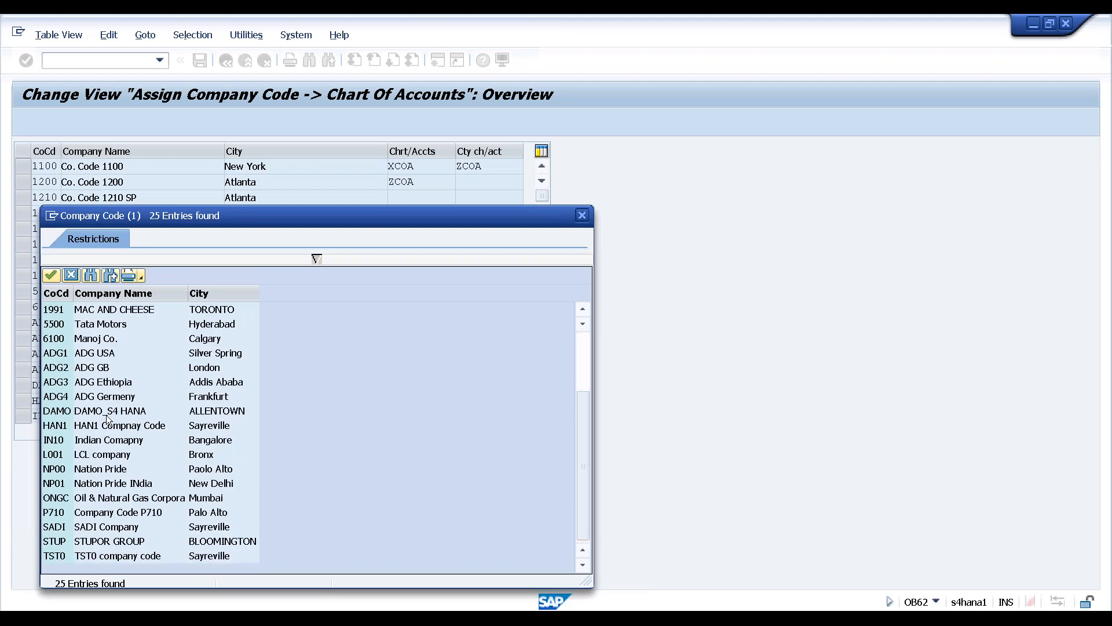
left_click(60, 427)
double_click(60, 427)
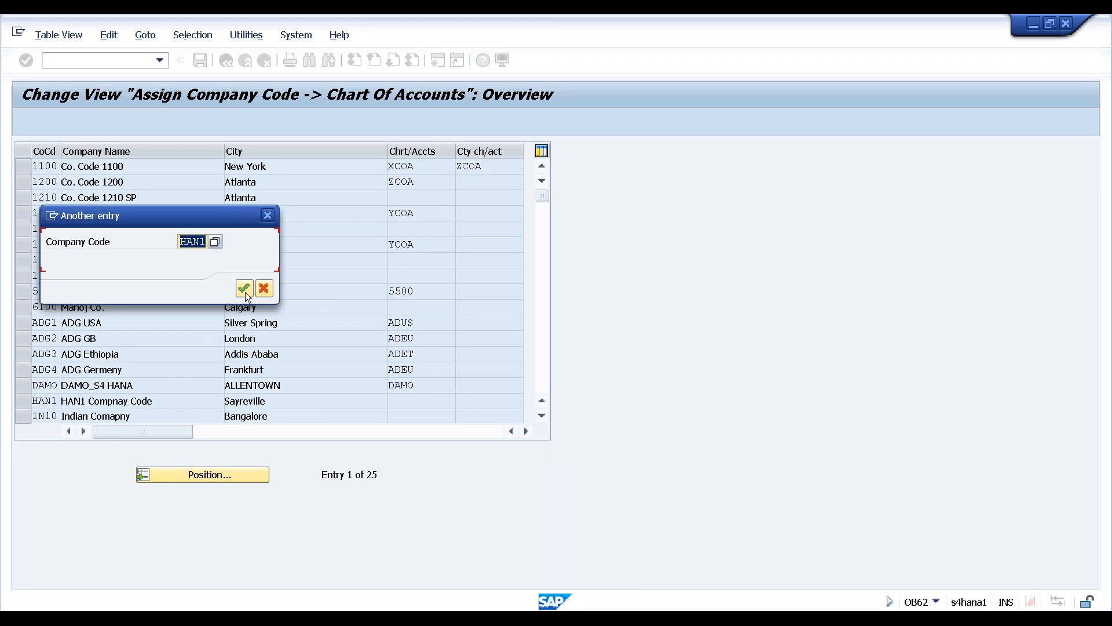
left_click(245, 289)
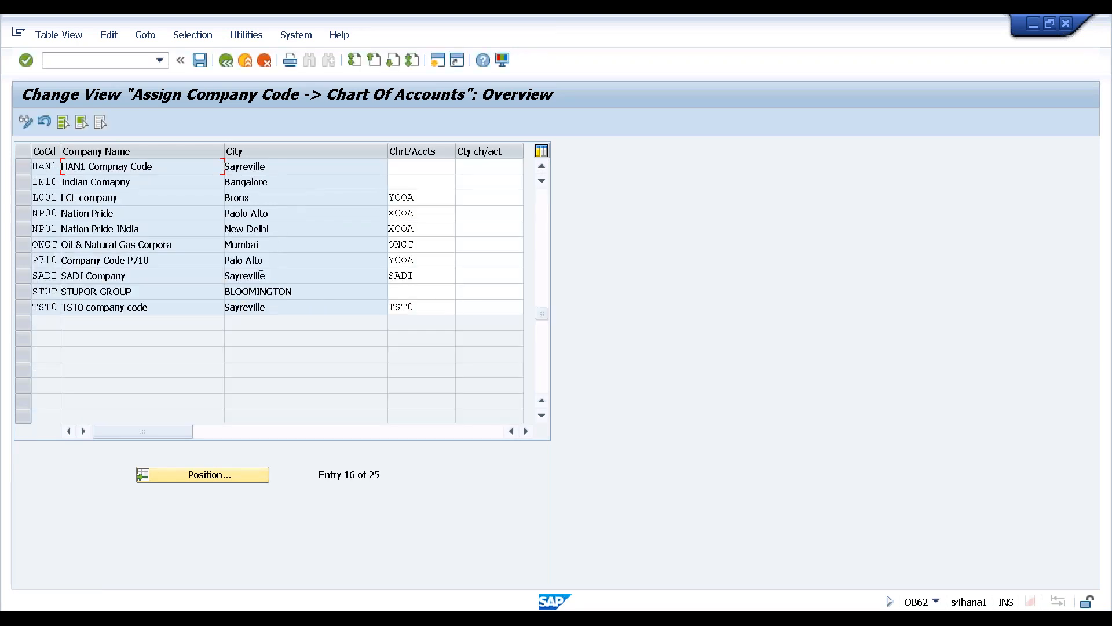
Assign chart of accounts HAN1 to company code HAN1 and save under the customizing request
left_click(410, 166)
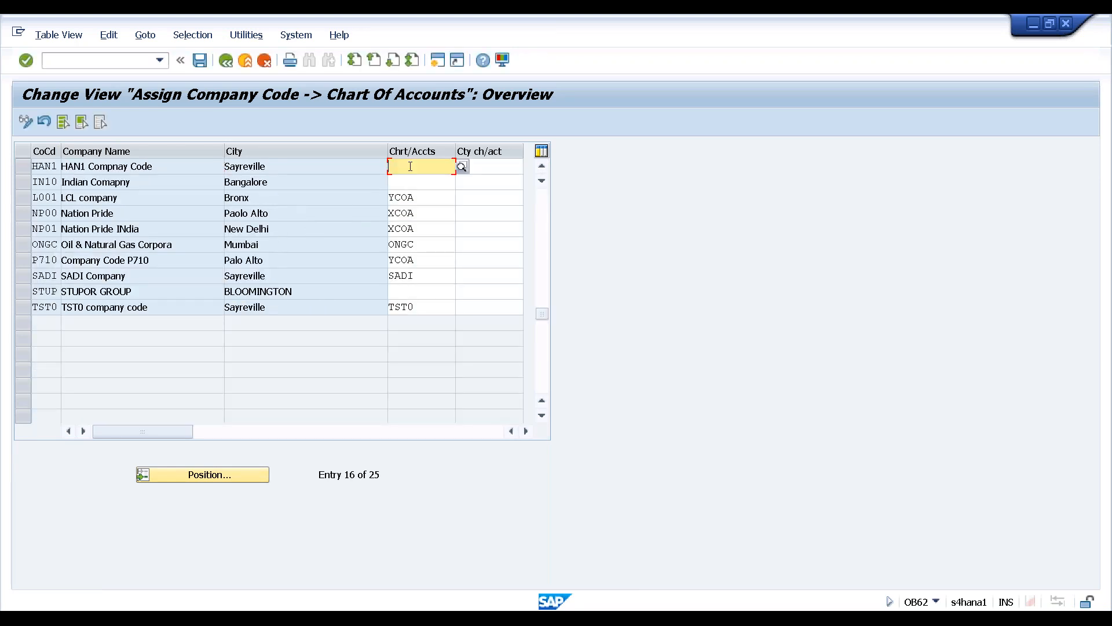
left_click(462, 166)
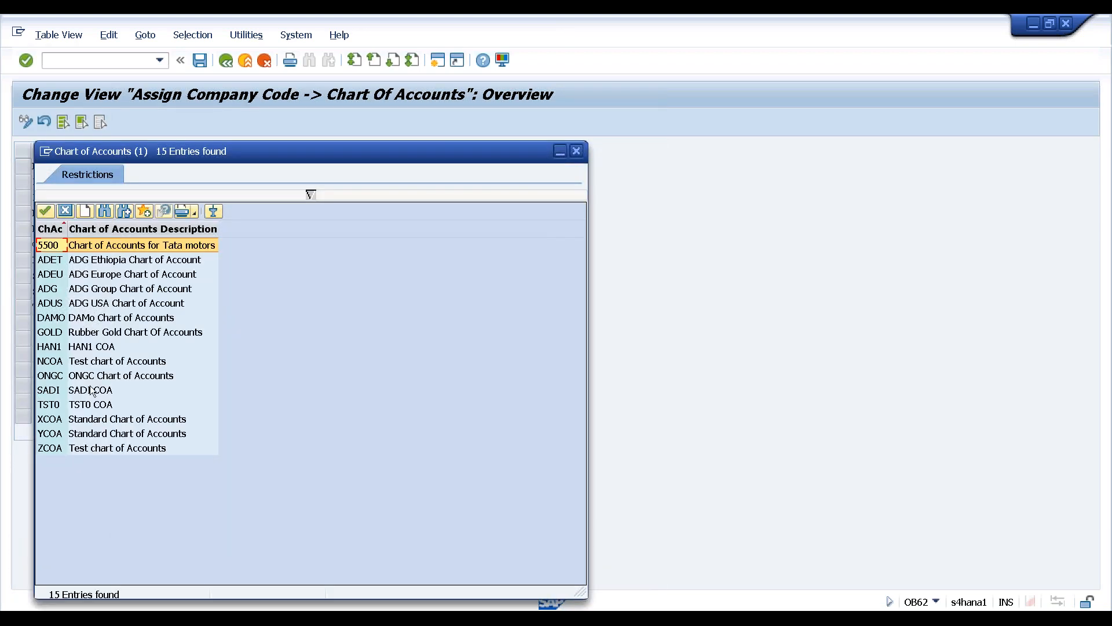
double_click(51, 346)
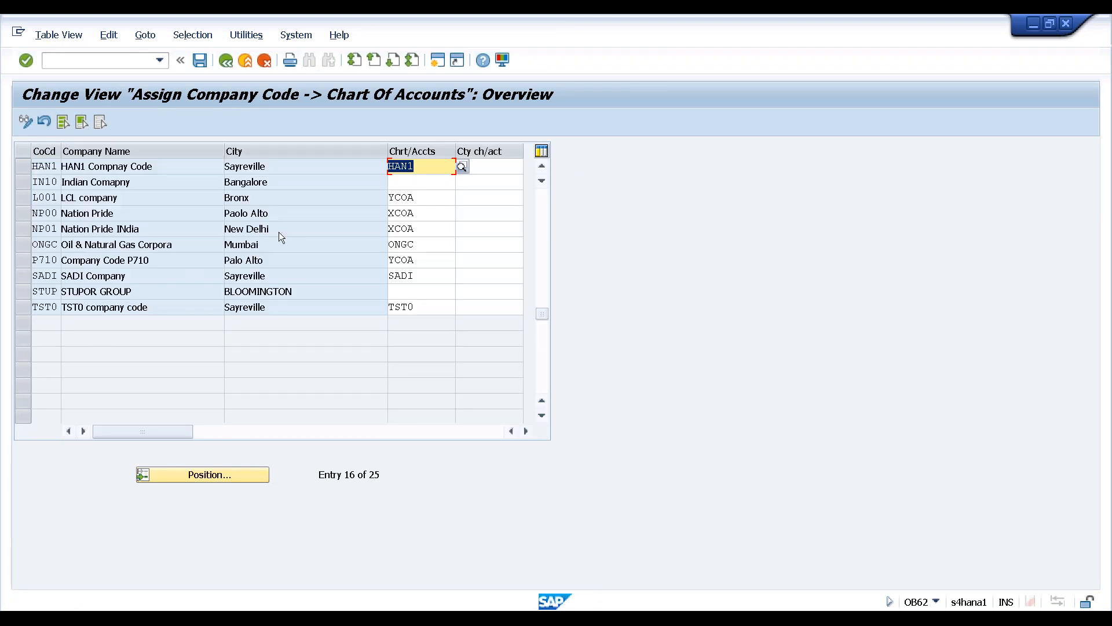
left_click(197, 61)
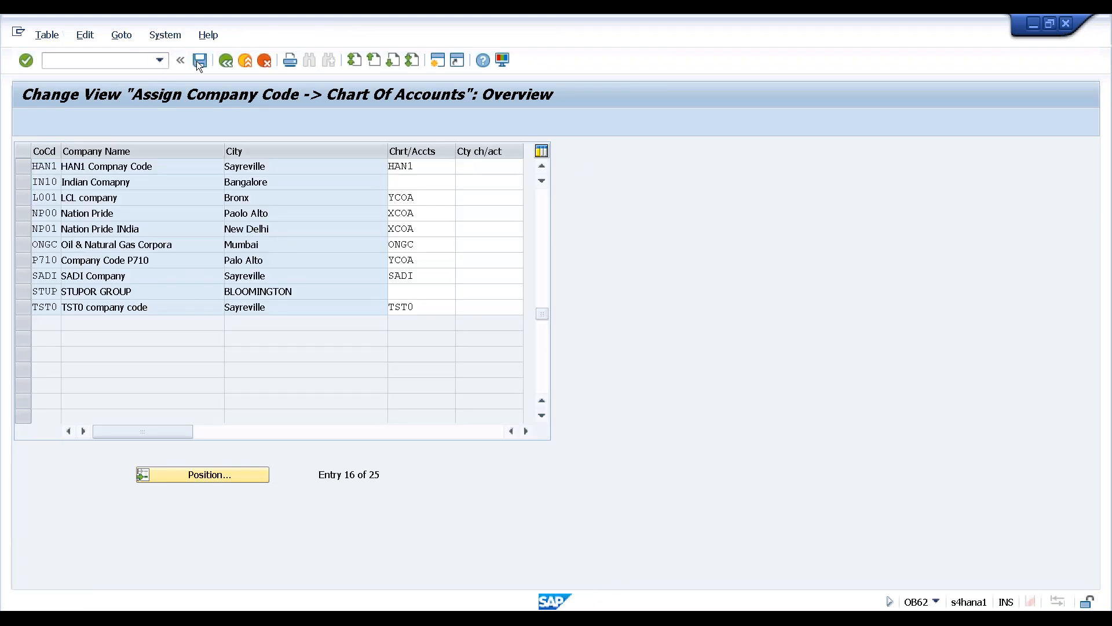
left_click(281, 288)
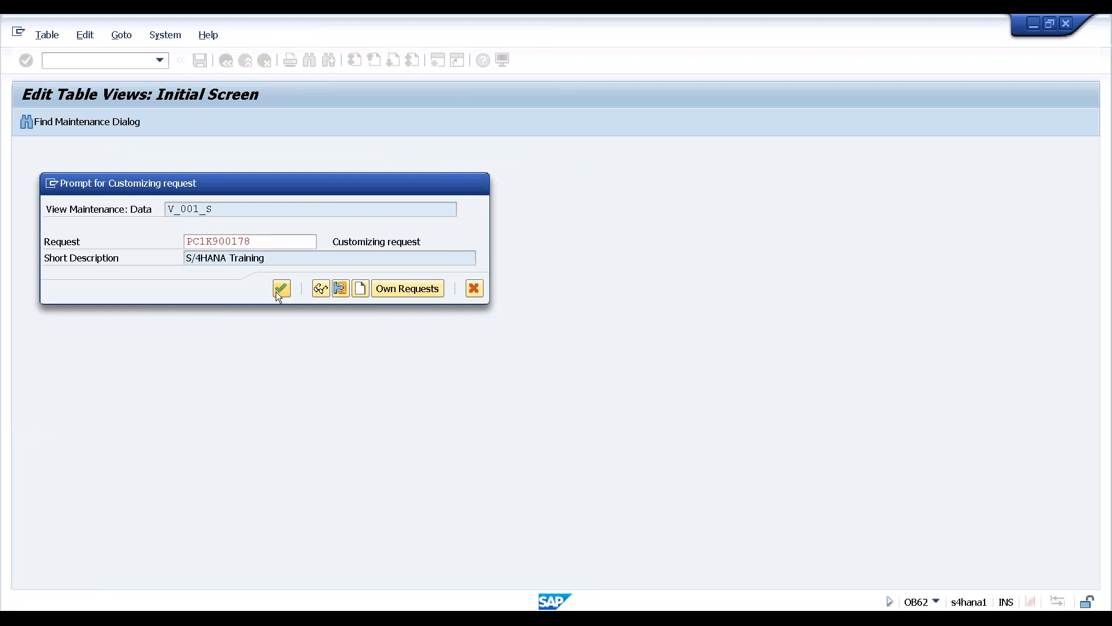
Back in the IMG, read and close the Define Account Group documentation, then execute Define Account Group (OBD4)
key("F3")
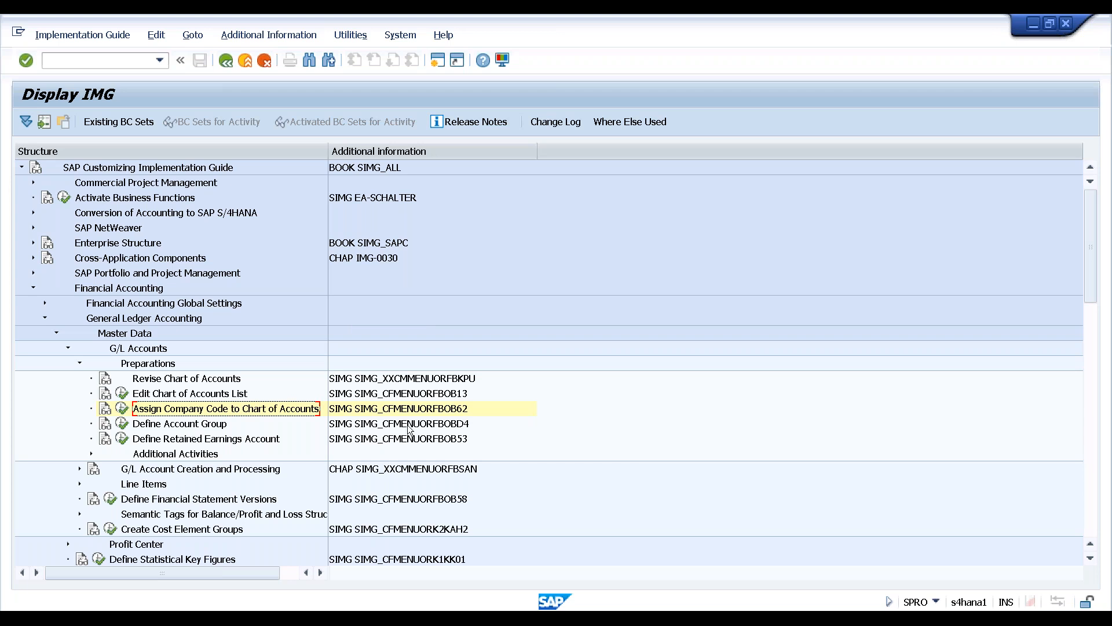
left_click(105, 426)
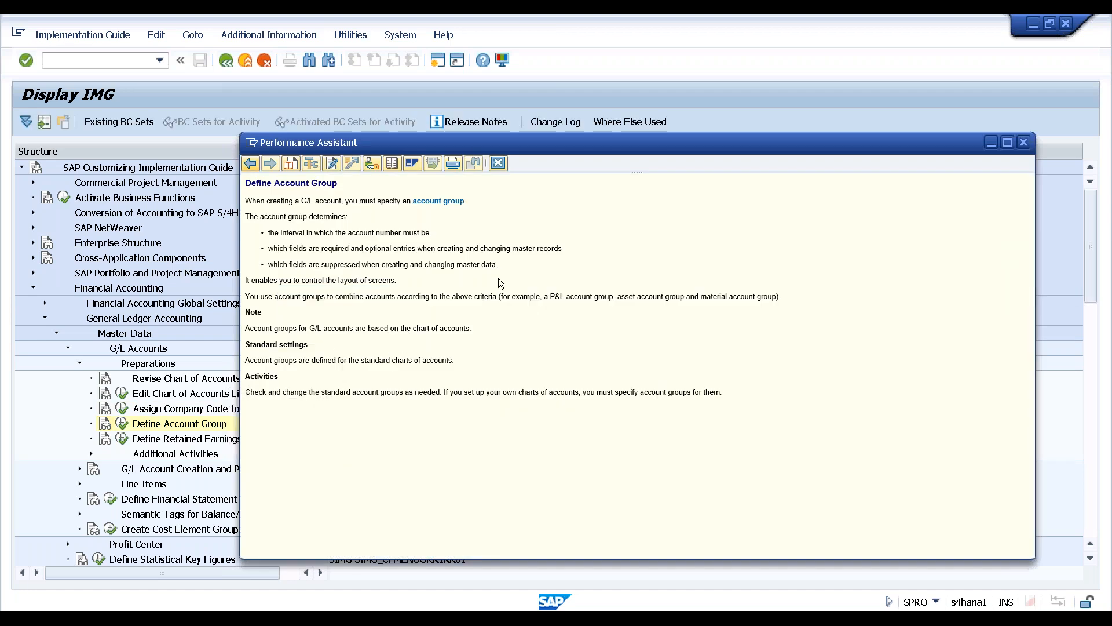
left_click(1021, 144)
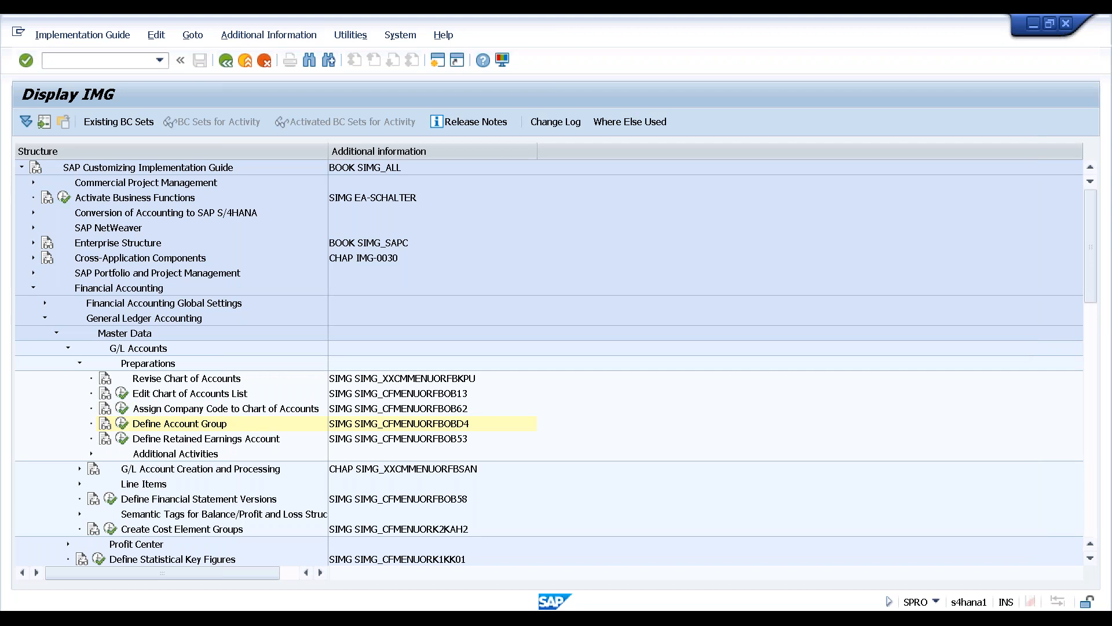
left_click(121, 423)
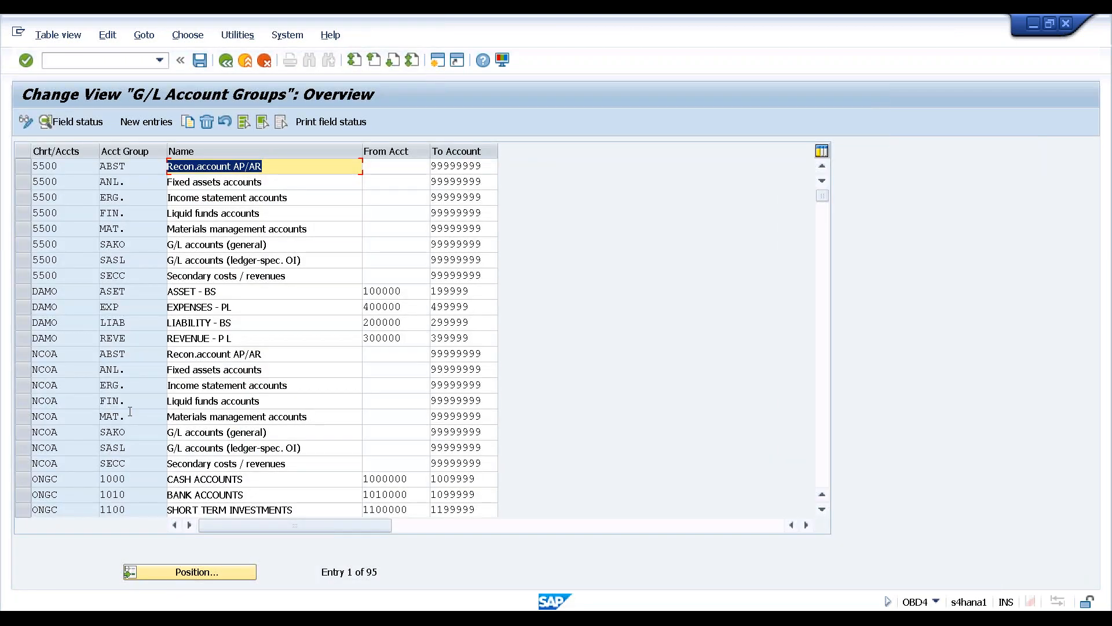
Position the G/L account groups table on chart of accounts YCOA
left_click(178, 572)
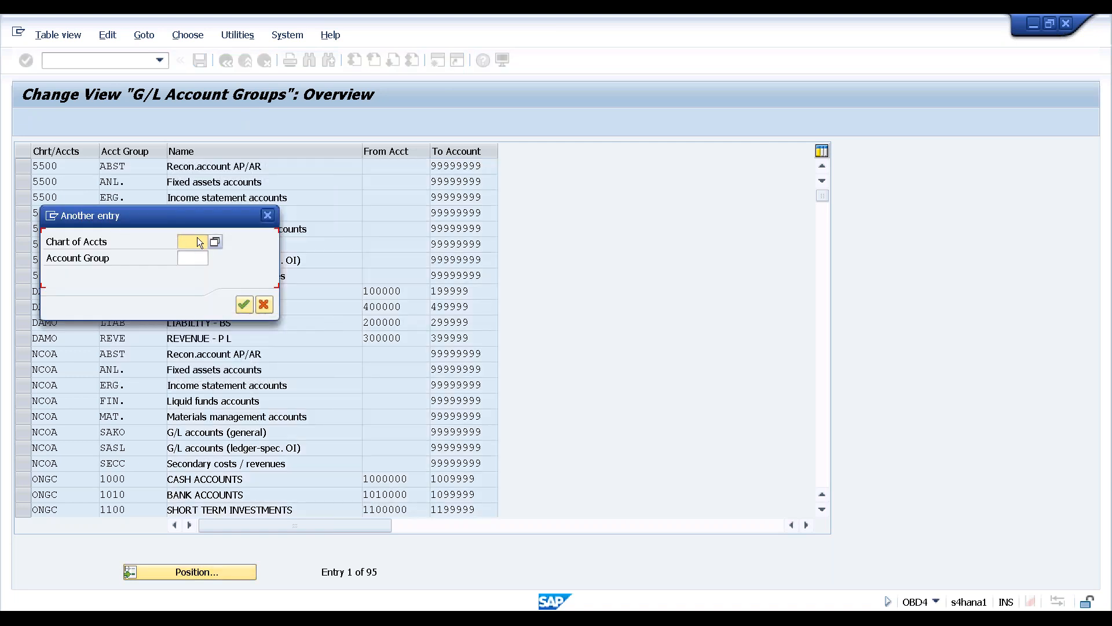
type("ycoa")
left_click(244, 302)
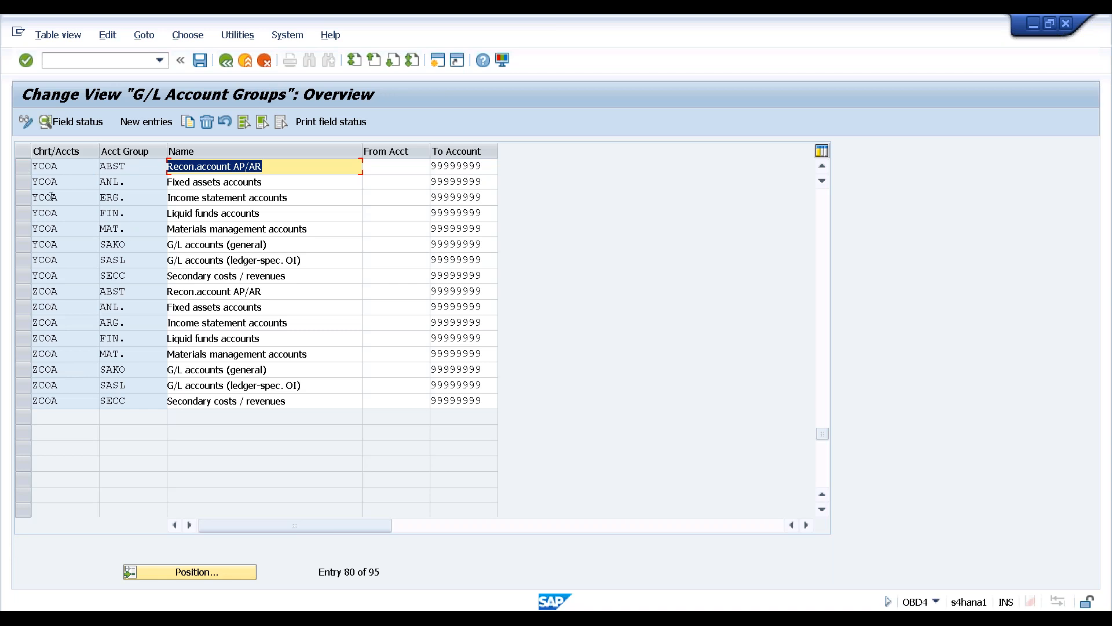
Block-select YCOA account groups ABST through SECC and choose Copy As
left_click(65, 164)
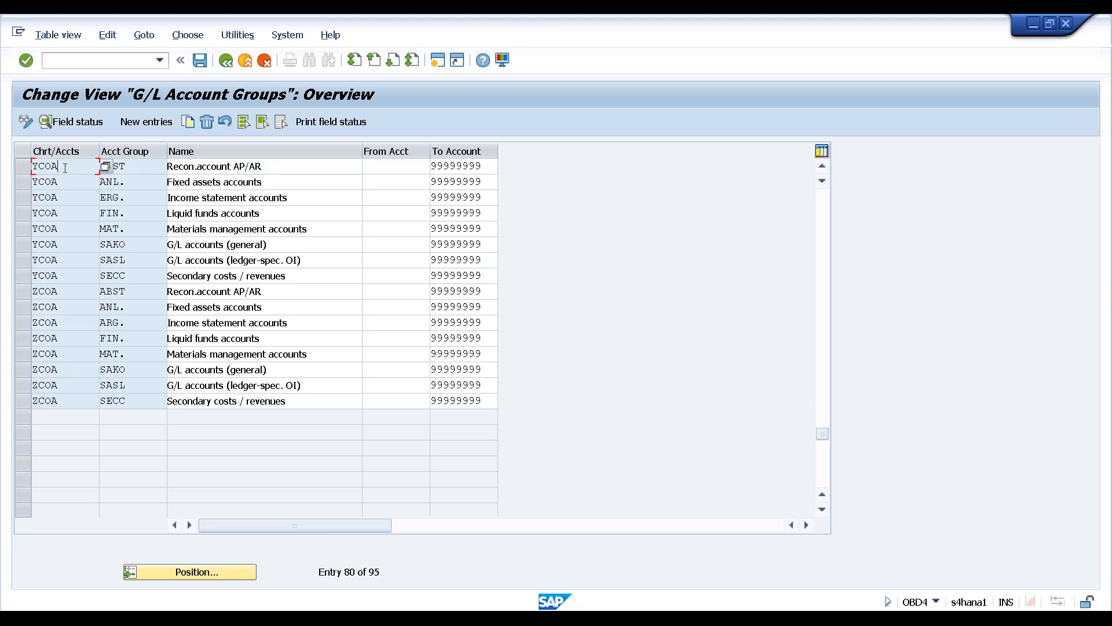
left_click(61, 277)
left_click(23, 167)
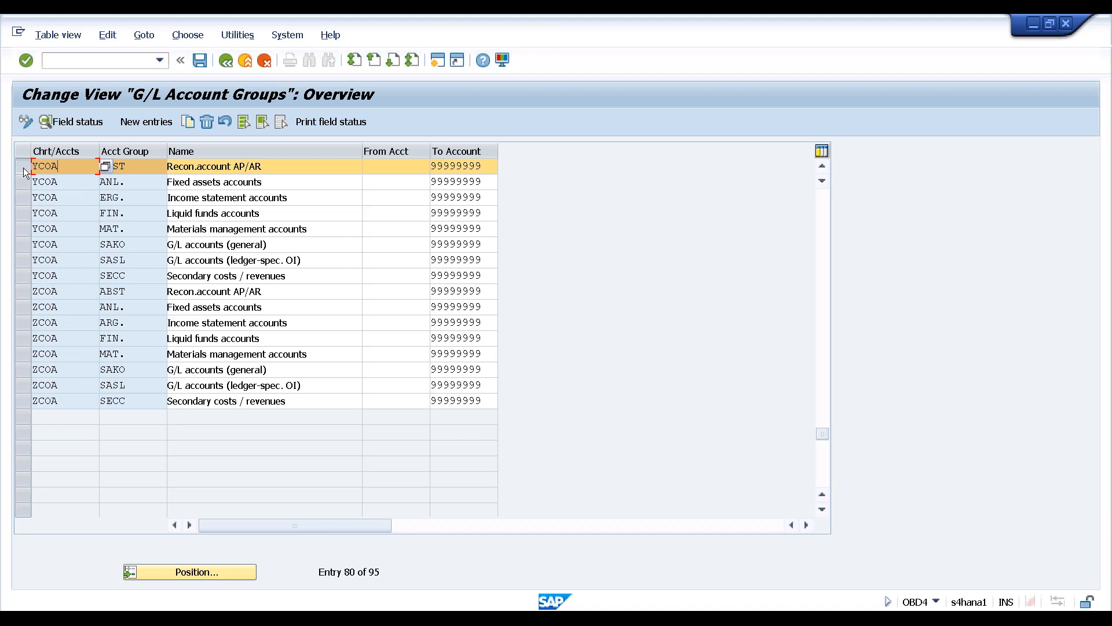
left_click(263, 122)
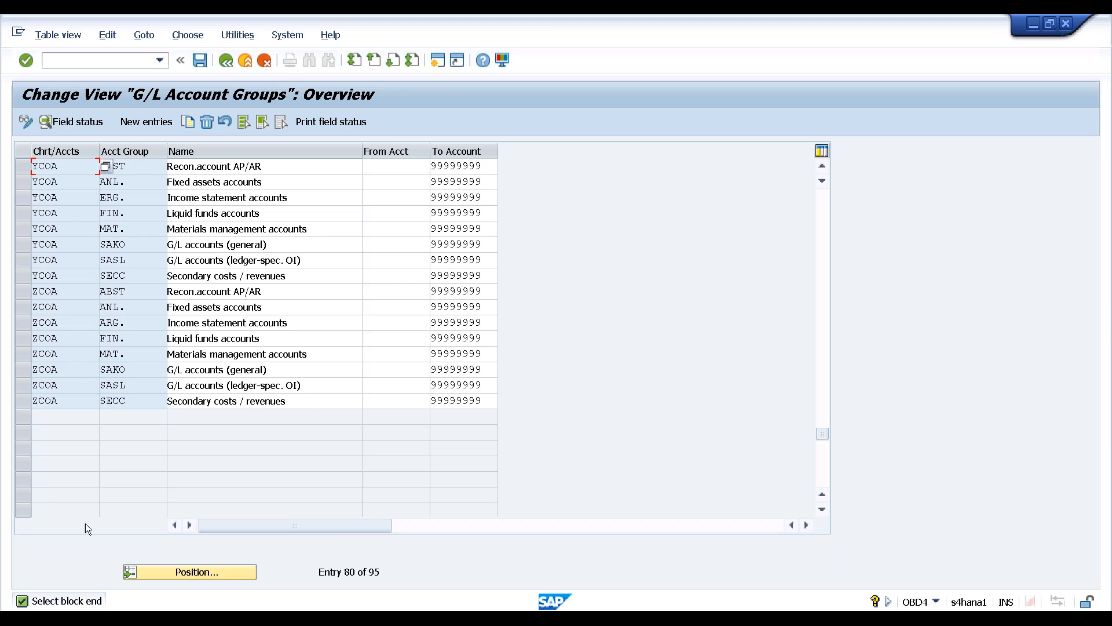
left_click(22, 277)
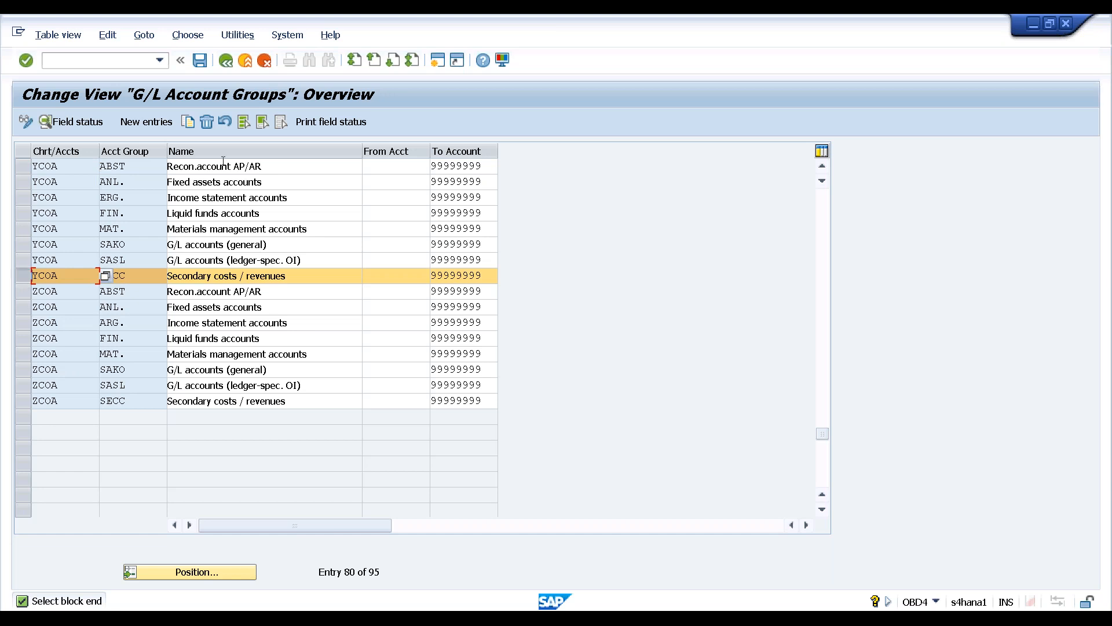
left_click(262, 120)
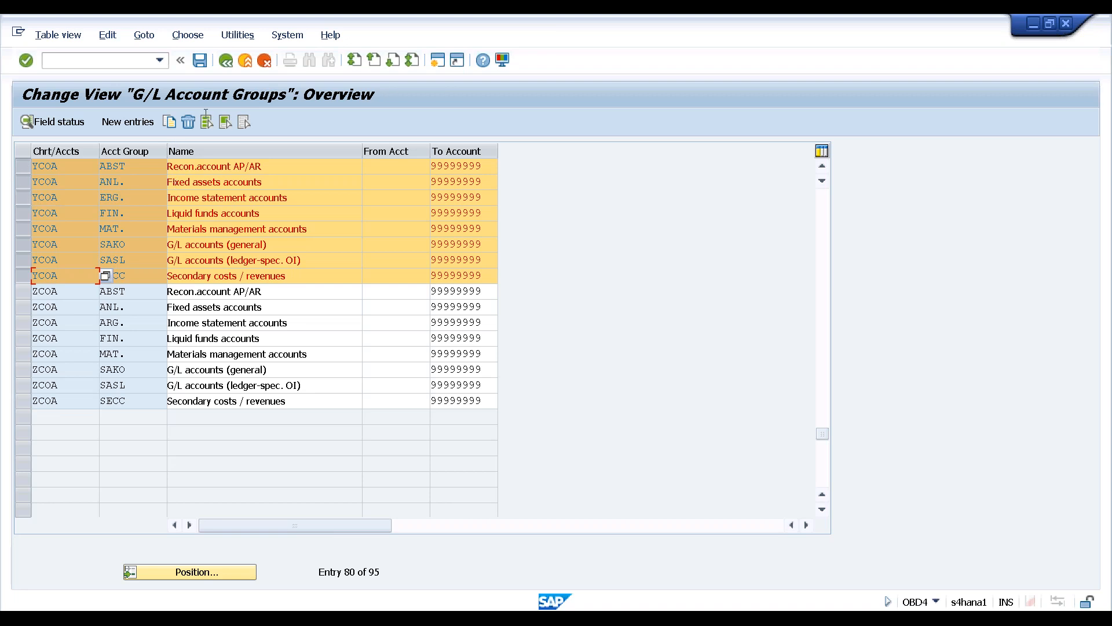
left_click(168, 124)
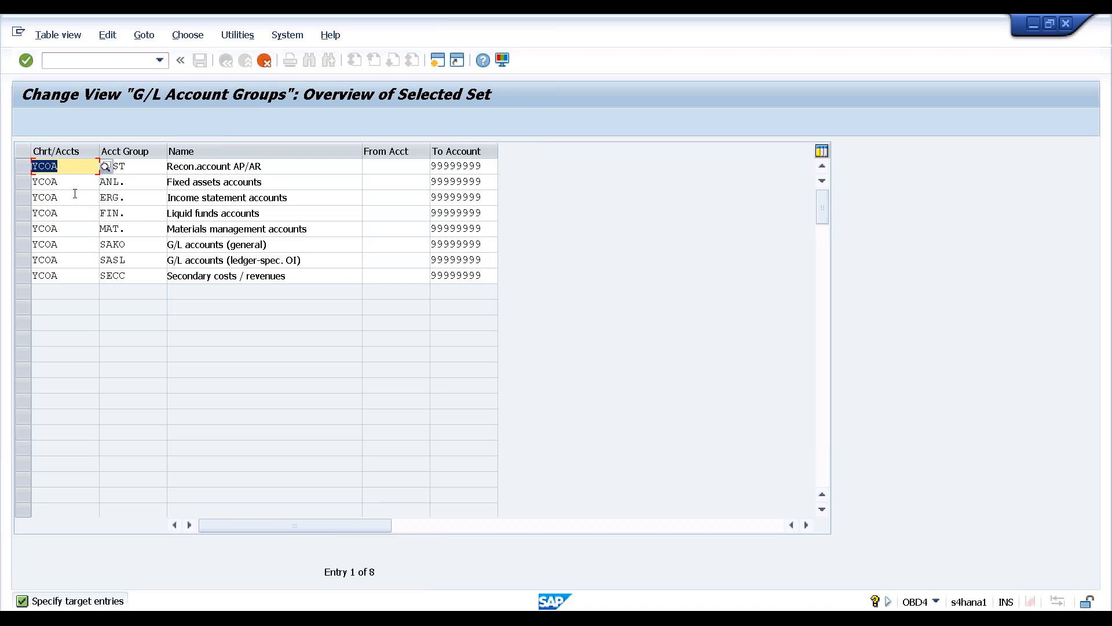
Change the chart of accounts to HAN1 for the copied ABST, ANL. and ERG. groups
type("han1")
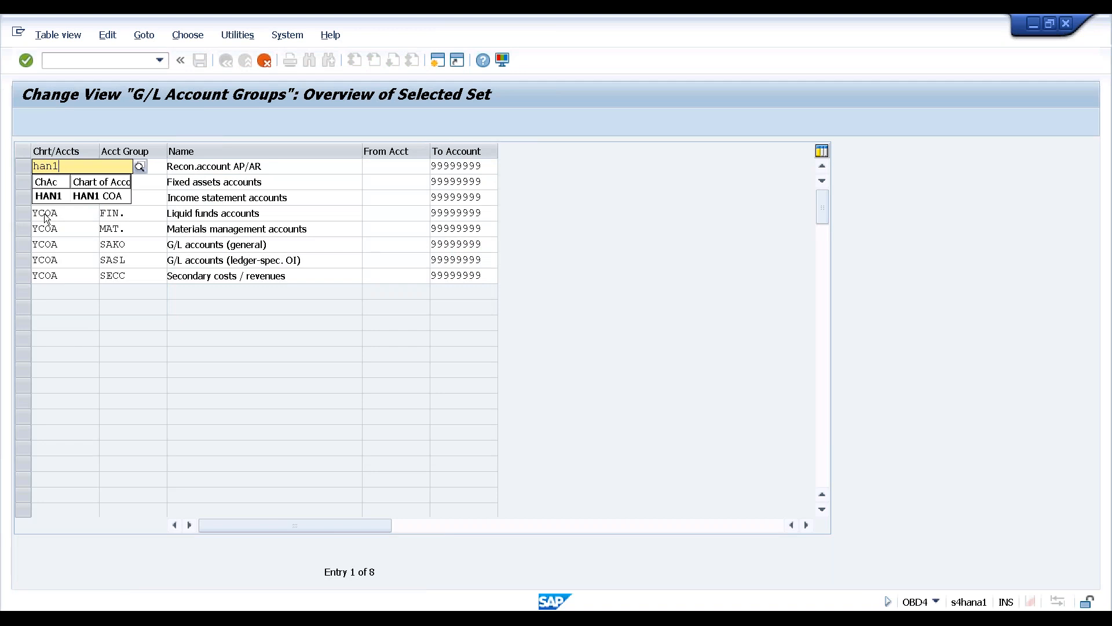
left_click_drag(65, 166, 27, 167)
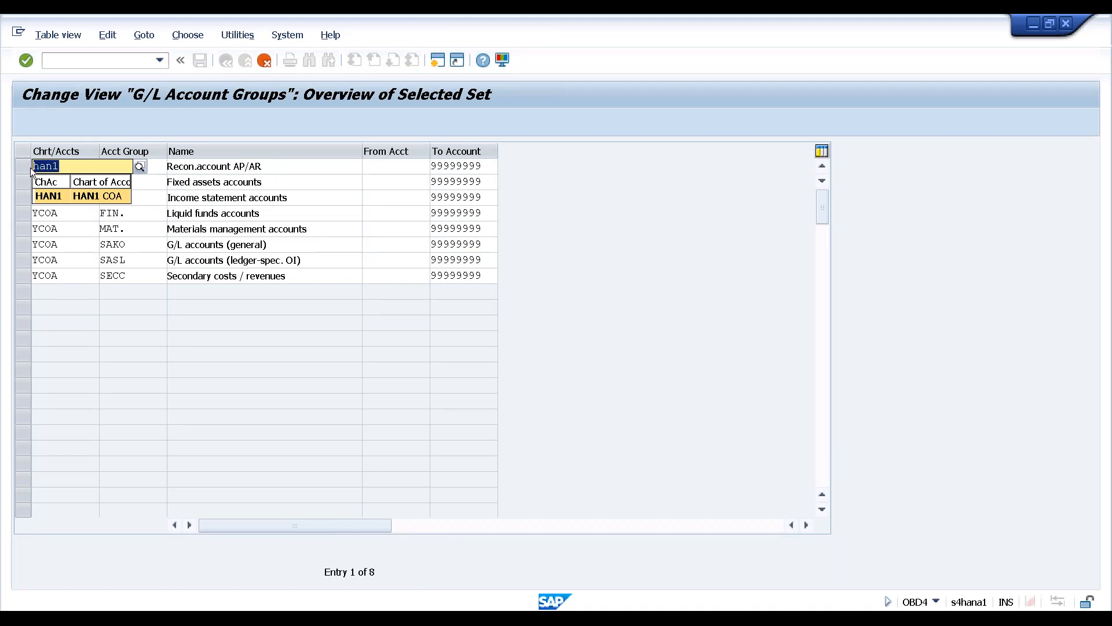
left_click(61, 165)
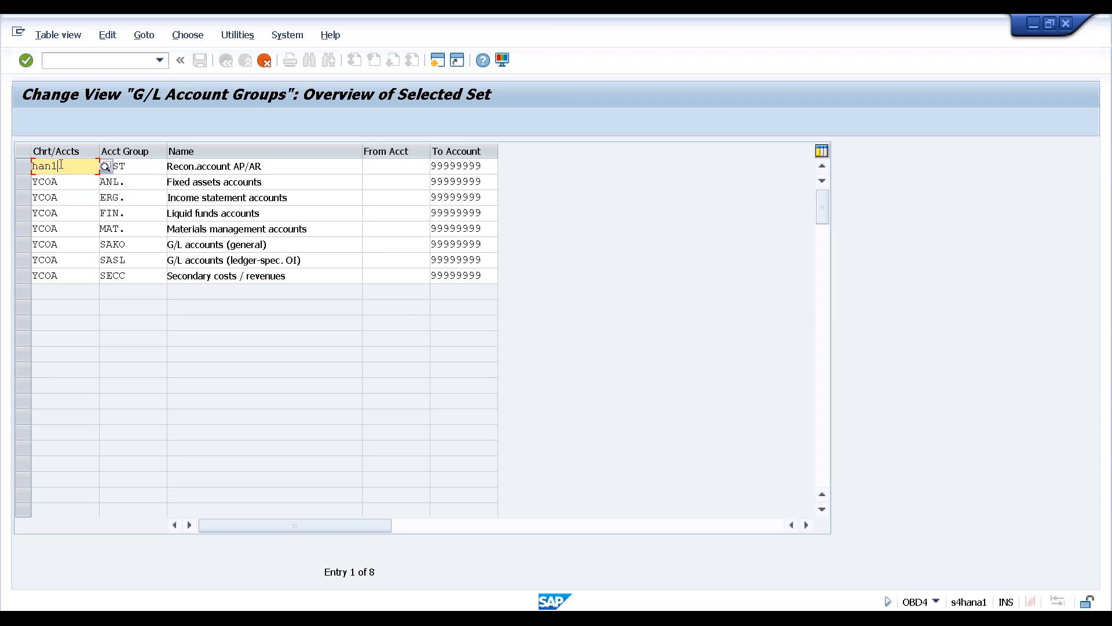
key("Return")
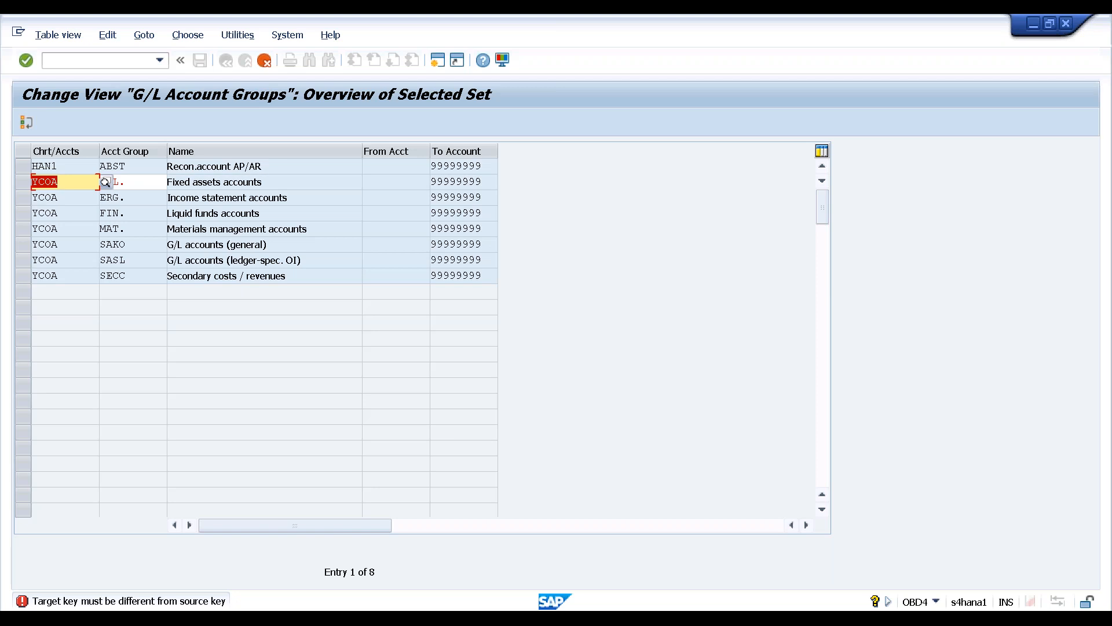
type("han1")
key("Return")
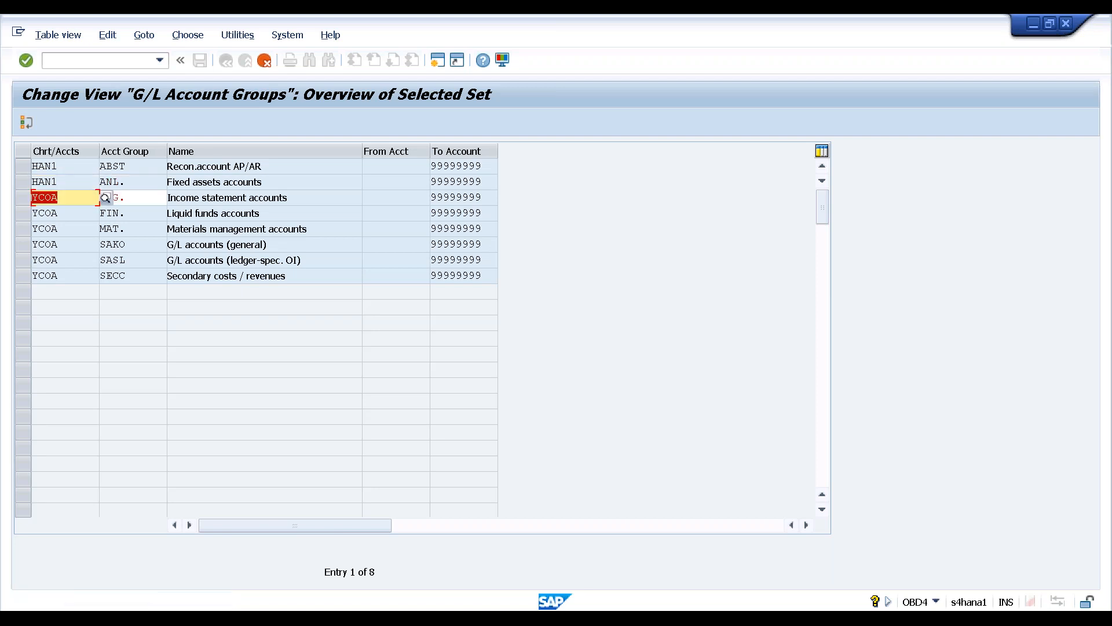
type("han1")
key("Return")
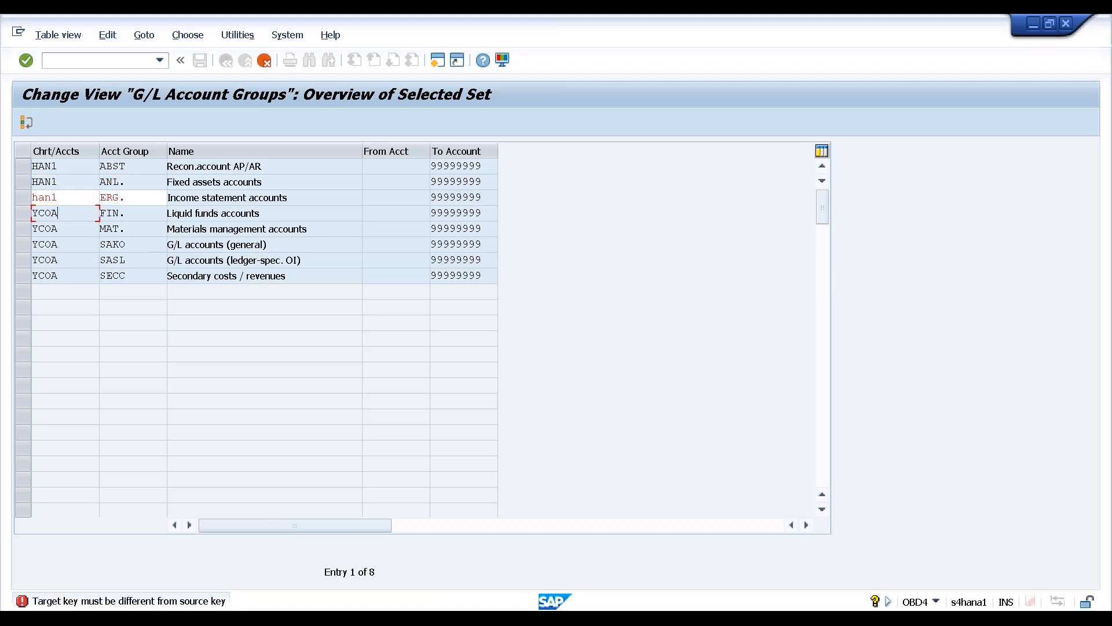
Set HAN1 for the FIN., MAT., SAKO, SASL and SECC copies, creating all eight entries
type("han1")
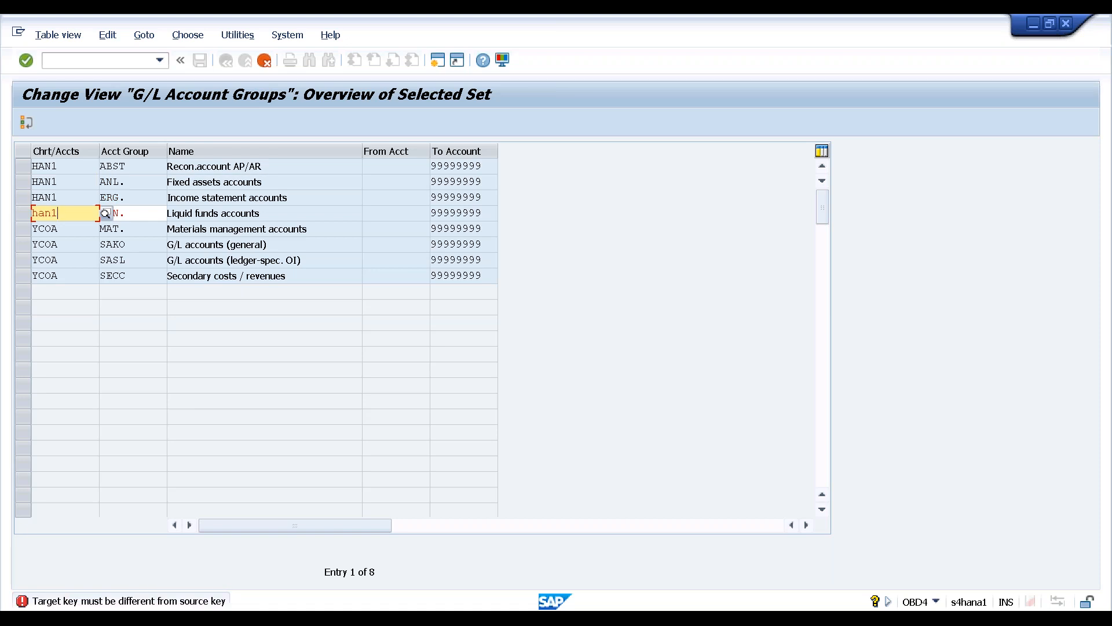
key("Return")
type("han1")
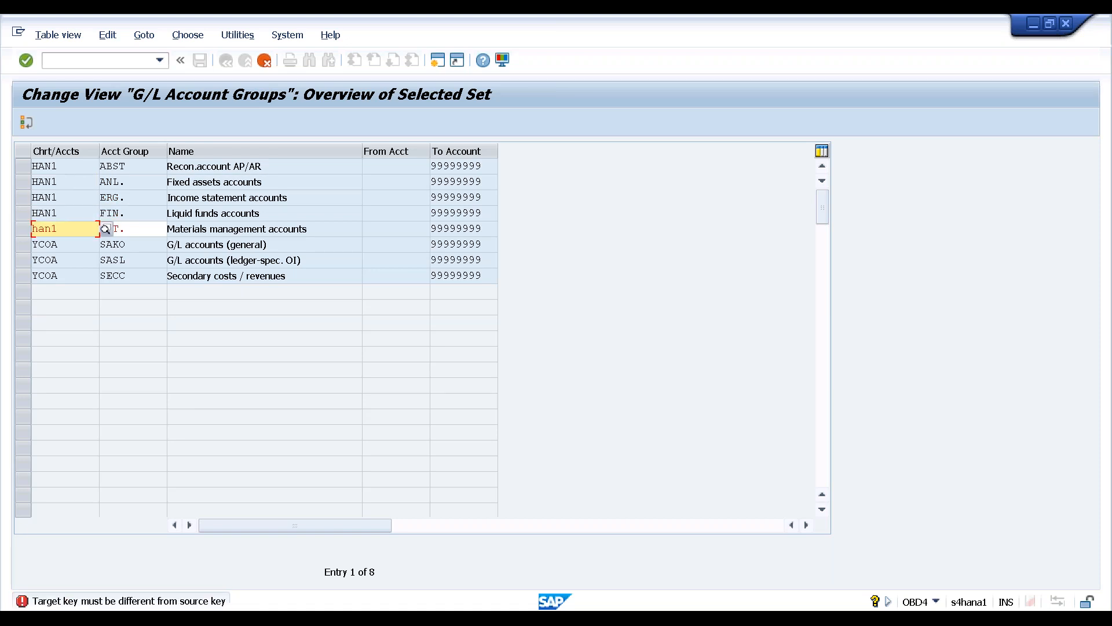
key("Return")
type("han1")
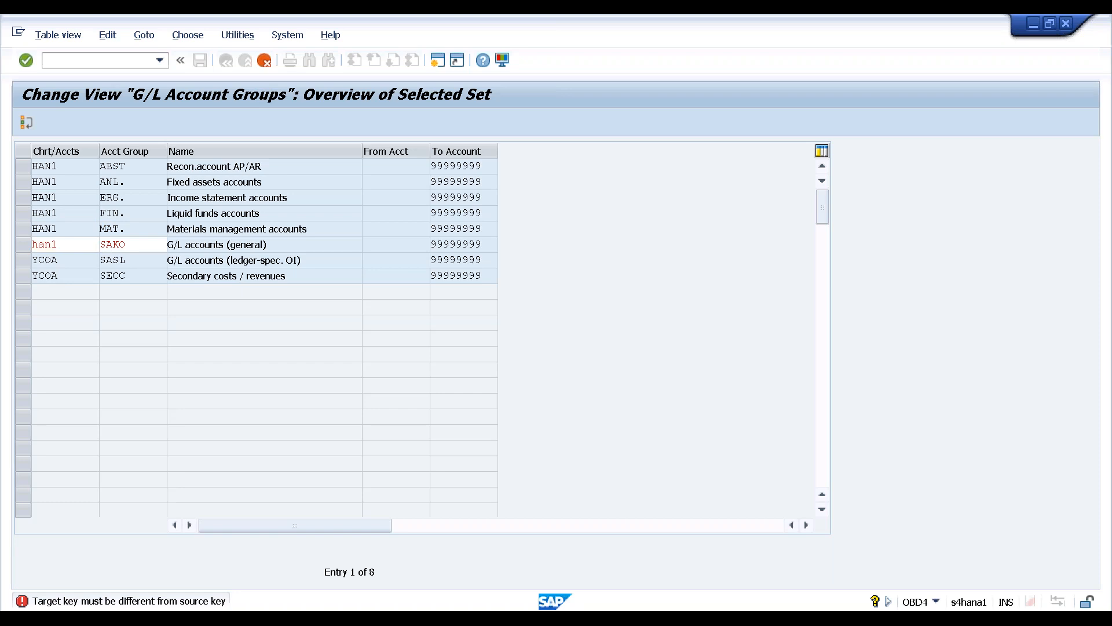
key("Return")
type("han1")
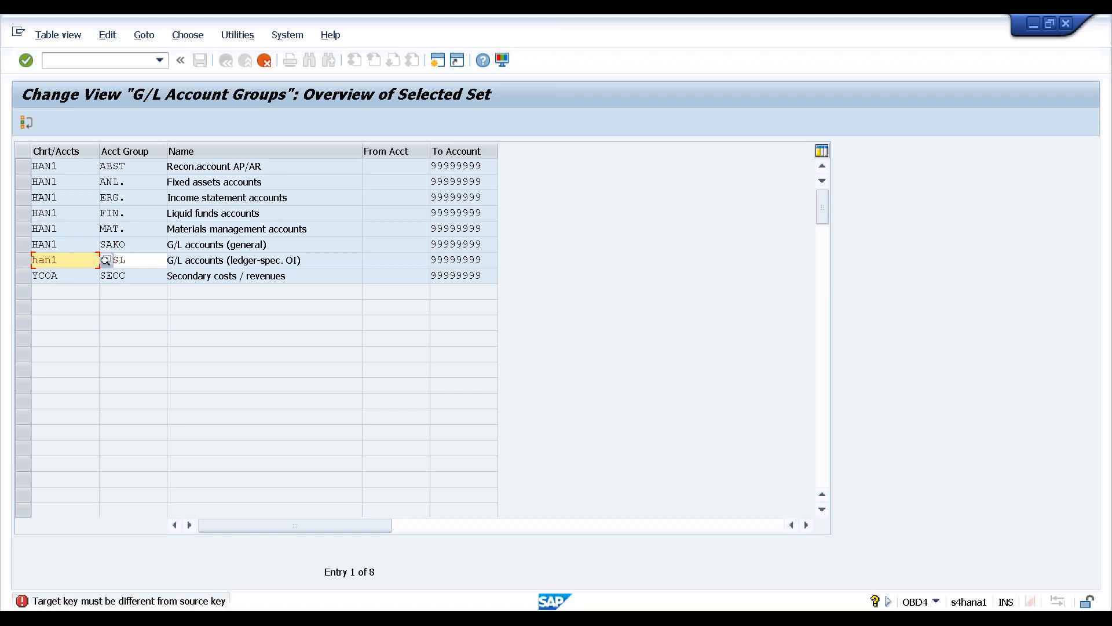
key("Return")
type("han1")
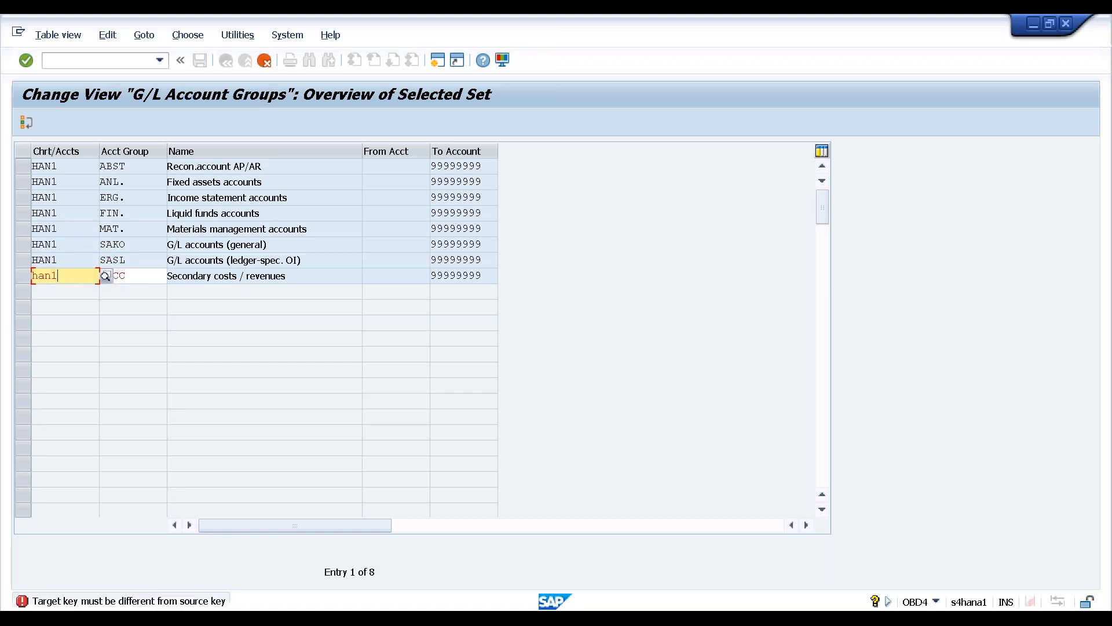
key("Return")
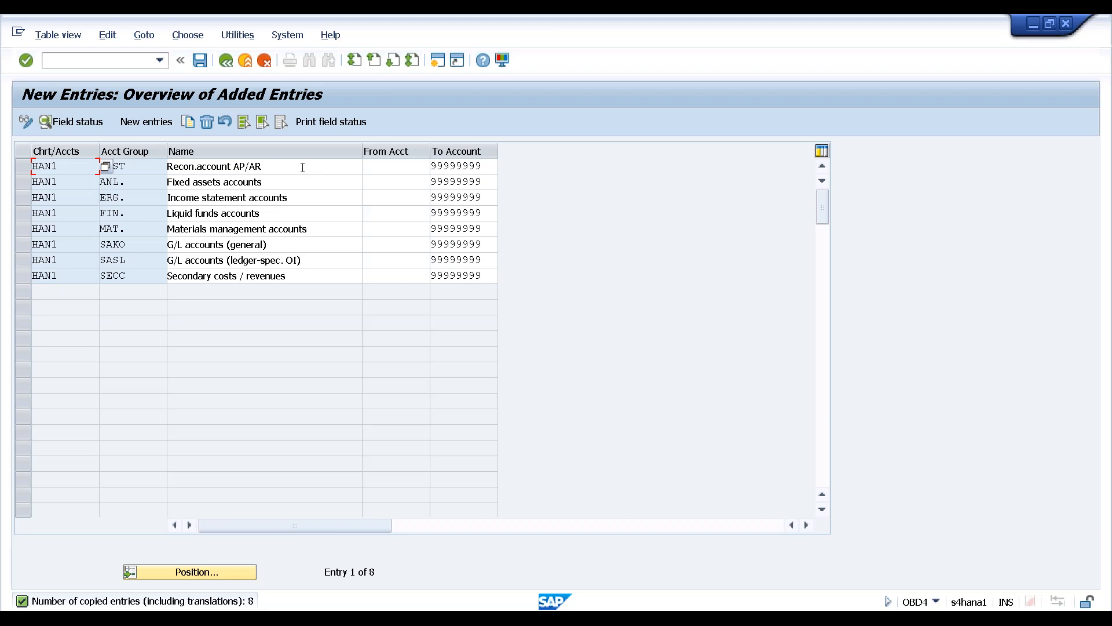
Change the first HAN1 account group's To Account to 9999
key("Tab")
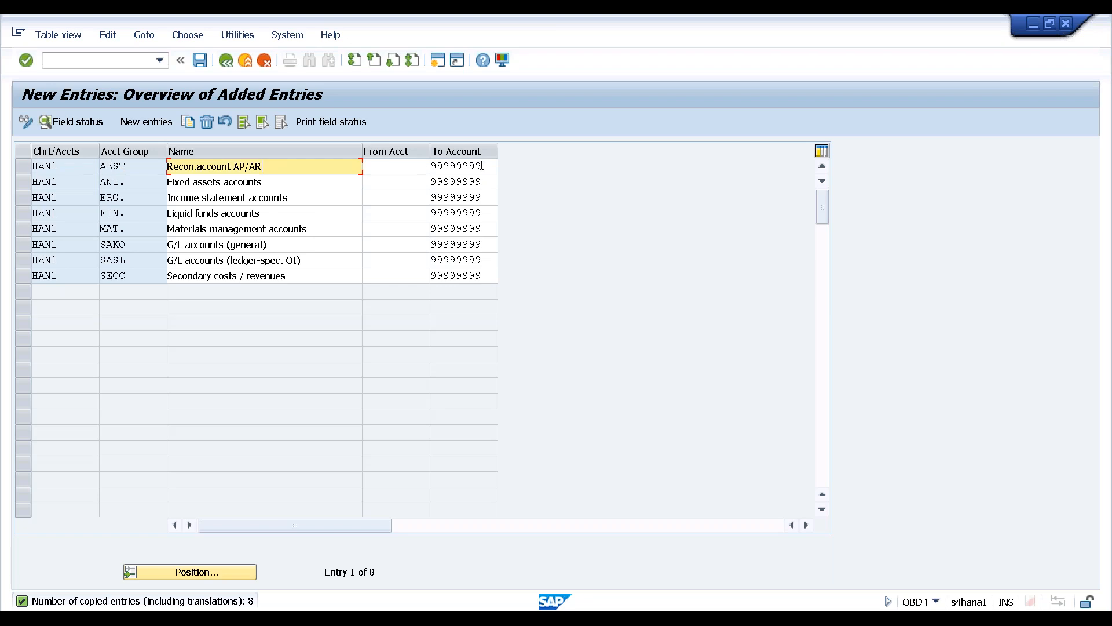
left_click(480, 166)
left_click_drag(452, 166, 429, 166)
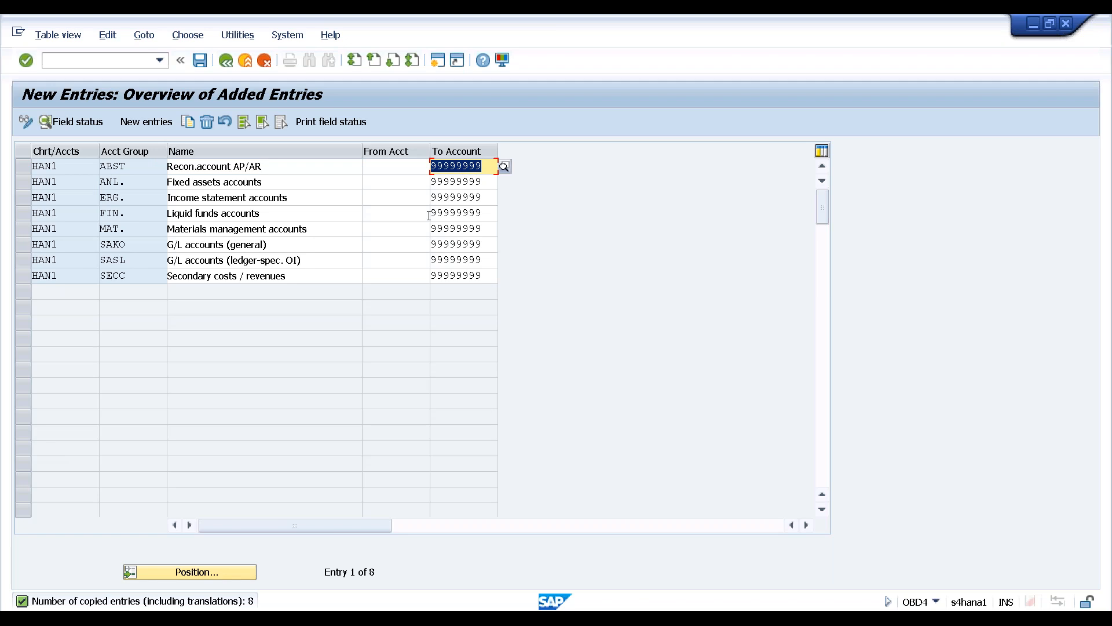
type("99")
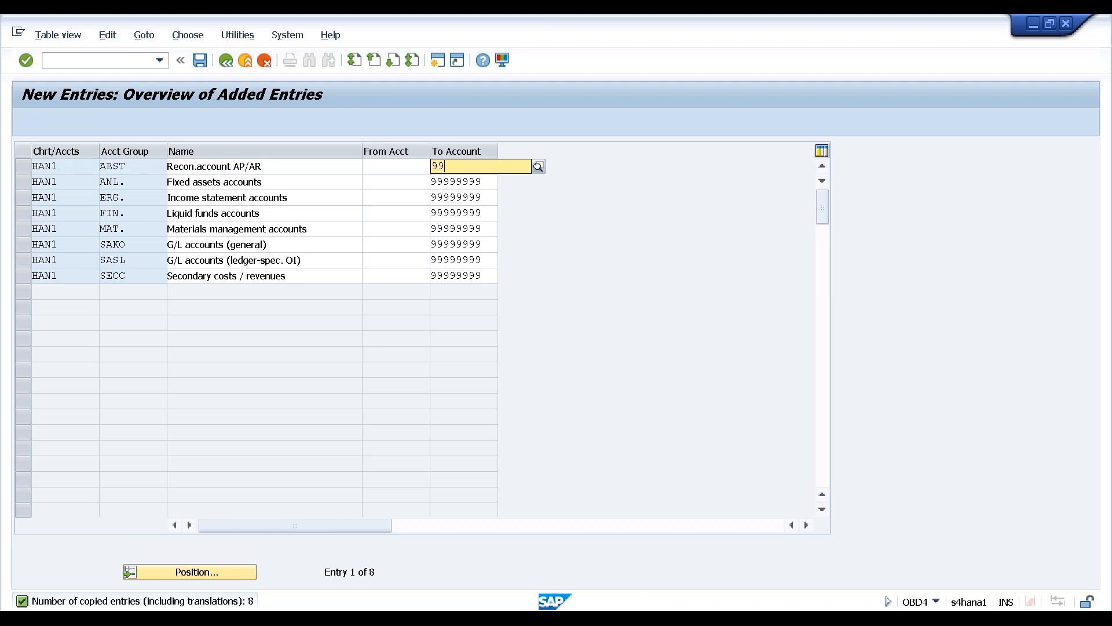
type("99")
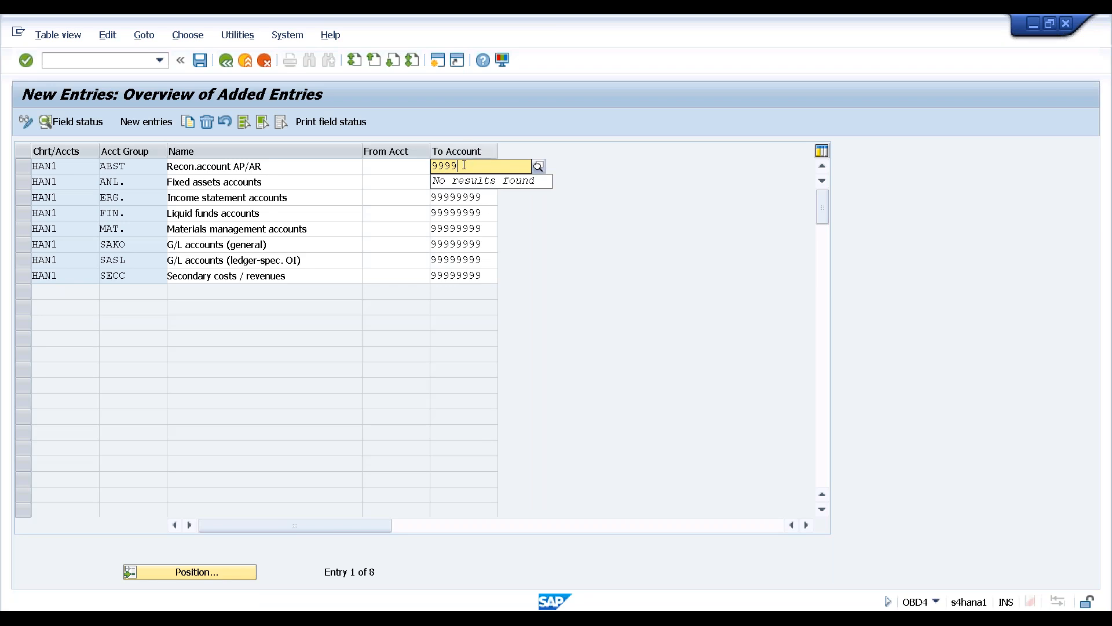
left_click_drag(434, 167, 420, 166)
key("ctrl+v")
type("9999")
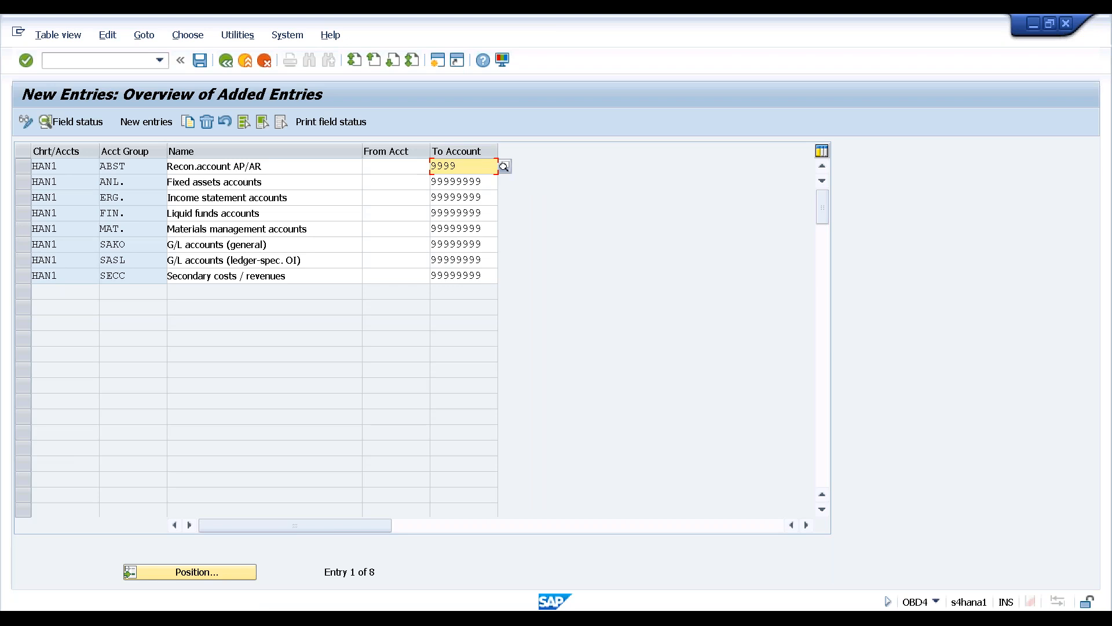
key("Return")
key("Return")
Set To Account 9999 for the second through fifth groups, including Liquid funds and Materials management
key("Tab")
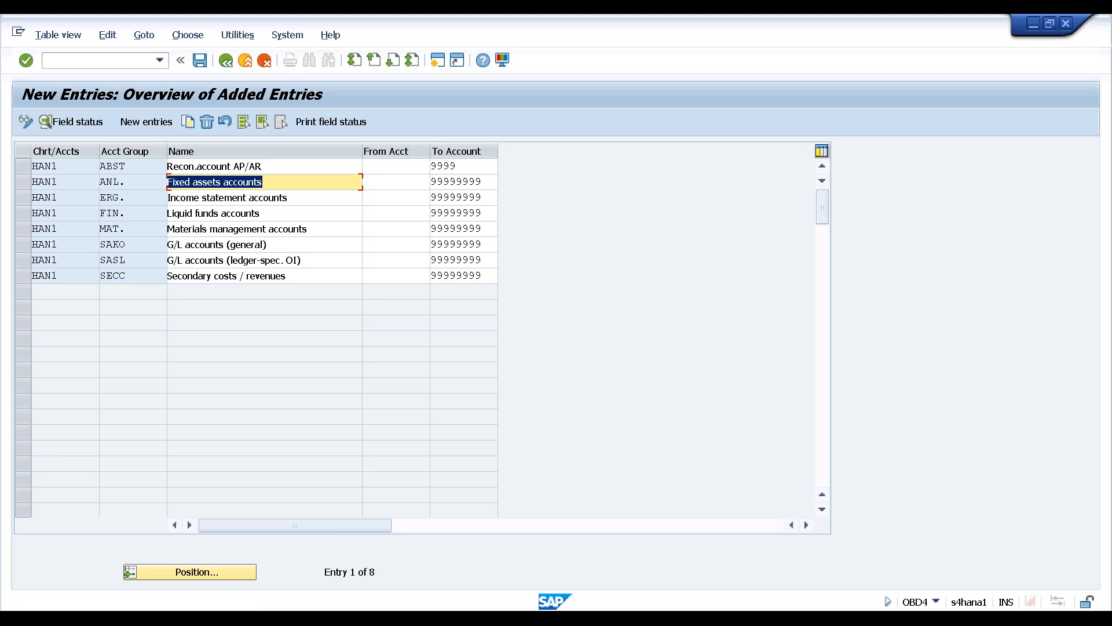
left_click(472, 181)
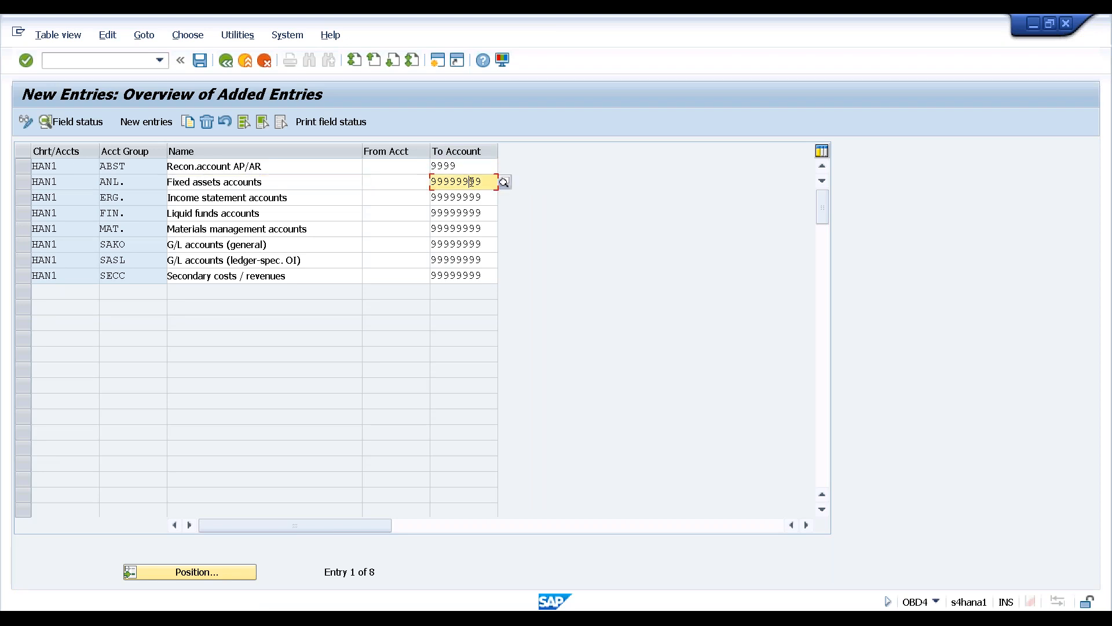
left_click_drag(481, 182, 424, 182)
type("9999")
left_click(490, 197)
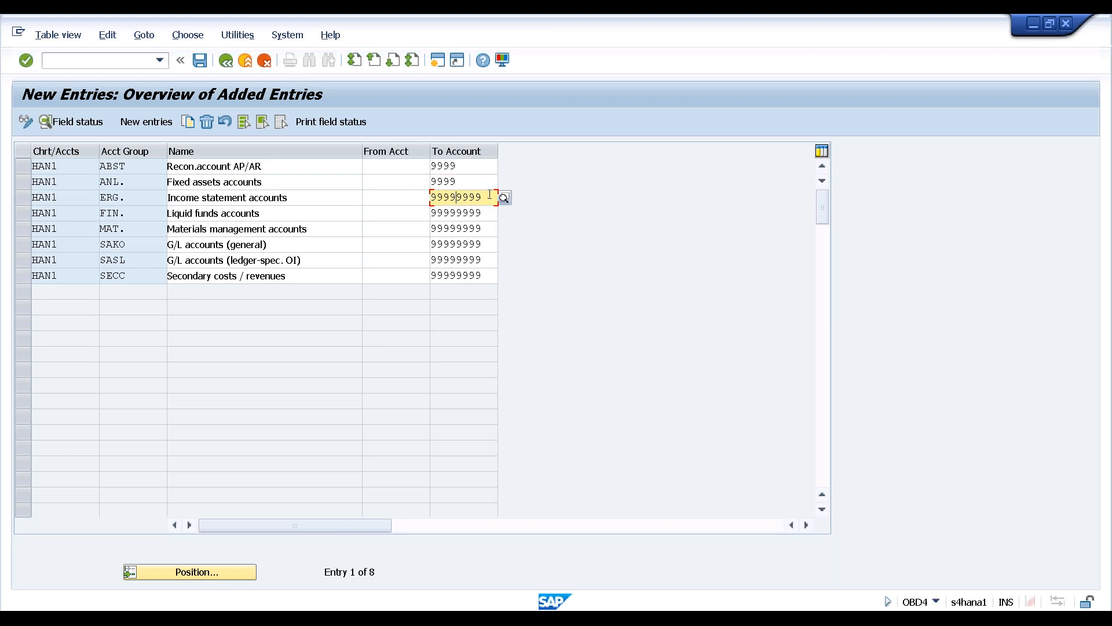
left_click_drag(483, 197, 414, 197)
type("9999")
left_click(470, 212)
left_click_drag(423, 213, 415, 213)
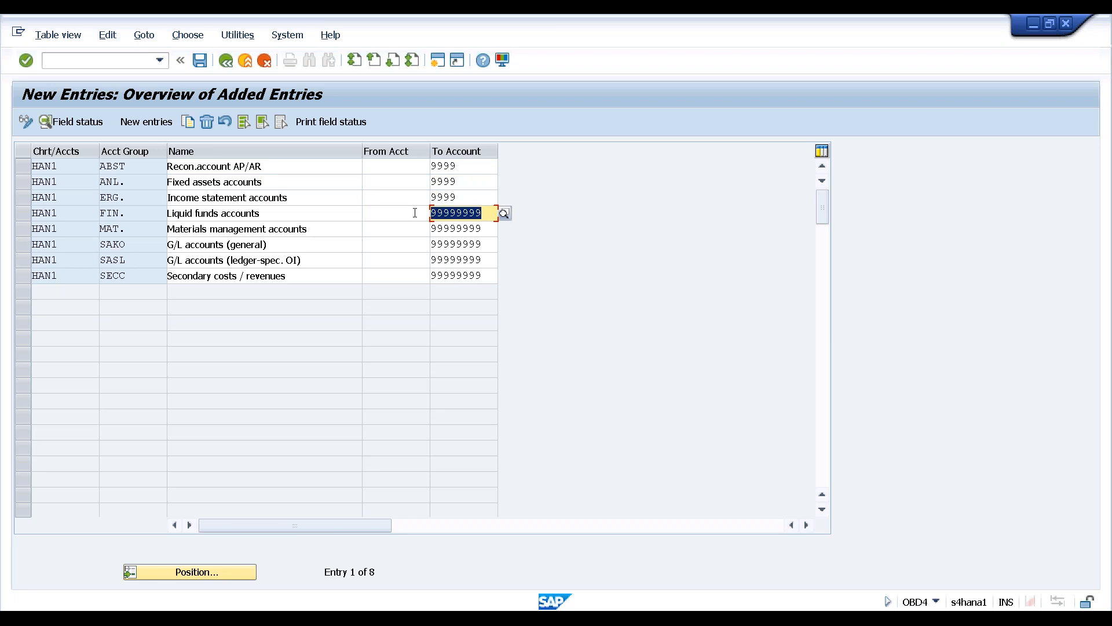
type("9999")
left_click(482, 228)
left_click_drag(482, 228, 419, 228)
type("9999")
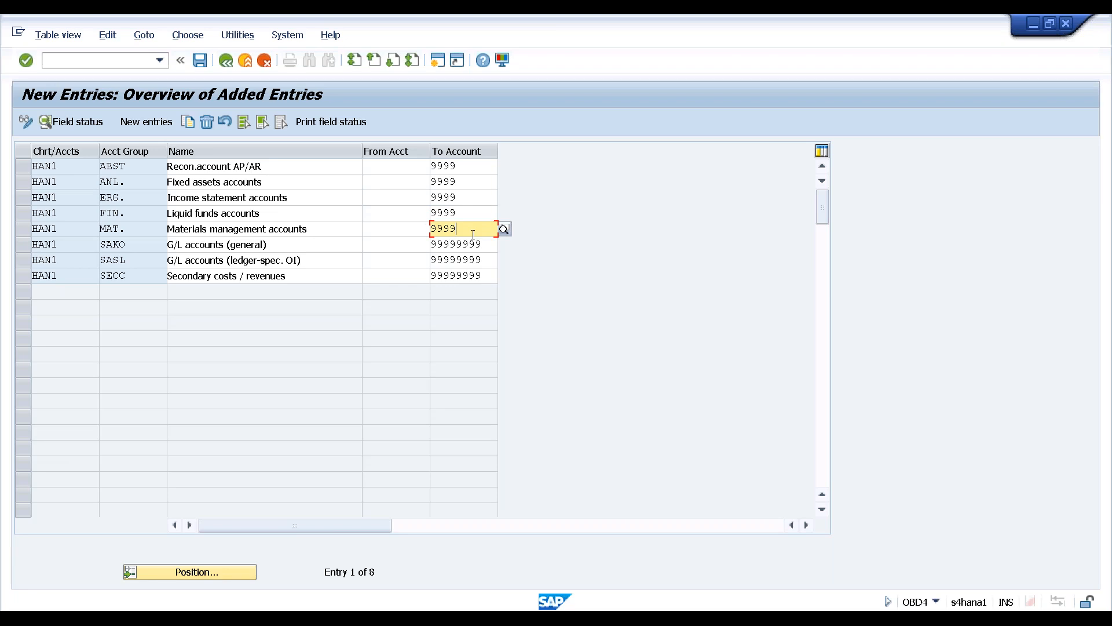
Set To Account 9999 for SAKO, SASL and SECC, then save under the customizing request
left_click(485, 244)
left_click_drag(486, 244, 421, 259)
type("9999")
left_click(486, 260)
type("9999")
left_click(488, 275)
left_click_drag(487, 275, 404, 273)
type("9999")
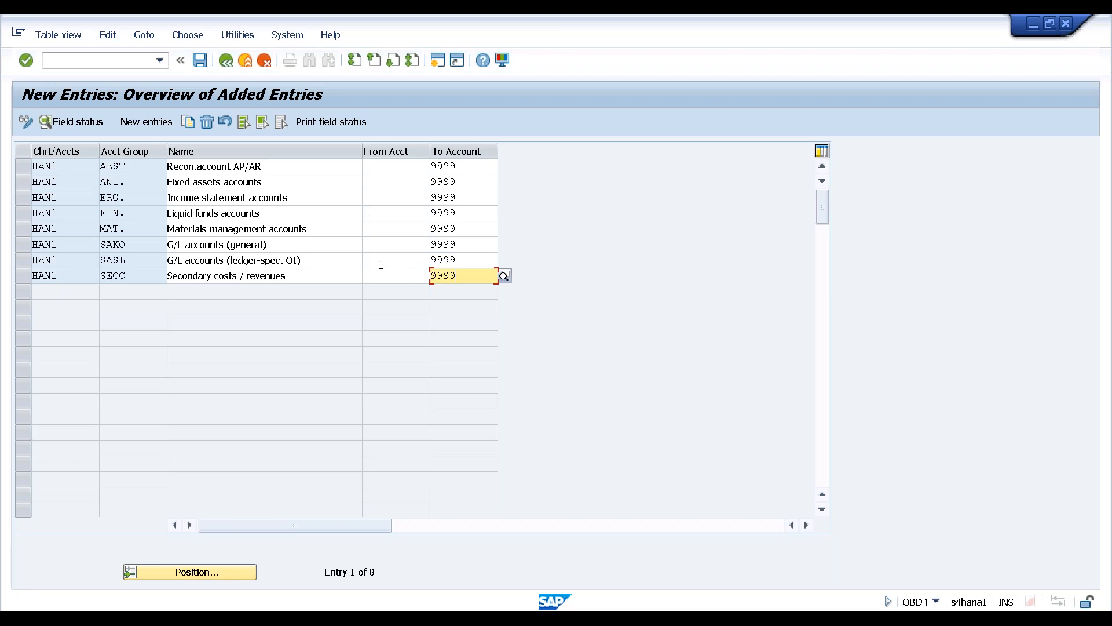
left_click(386, 274)
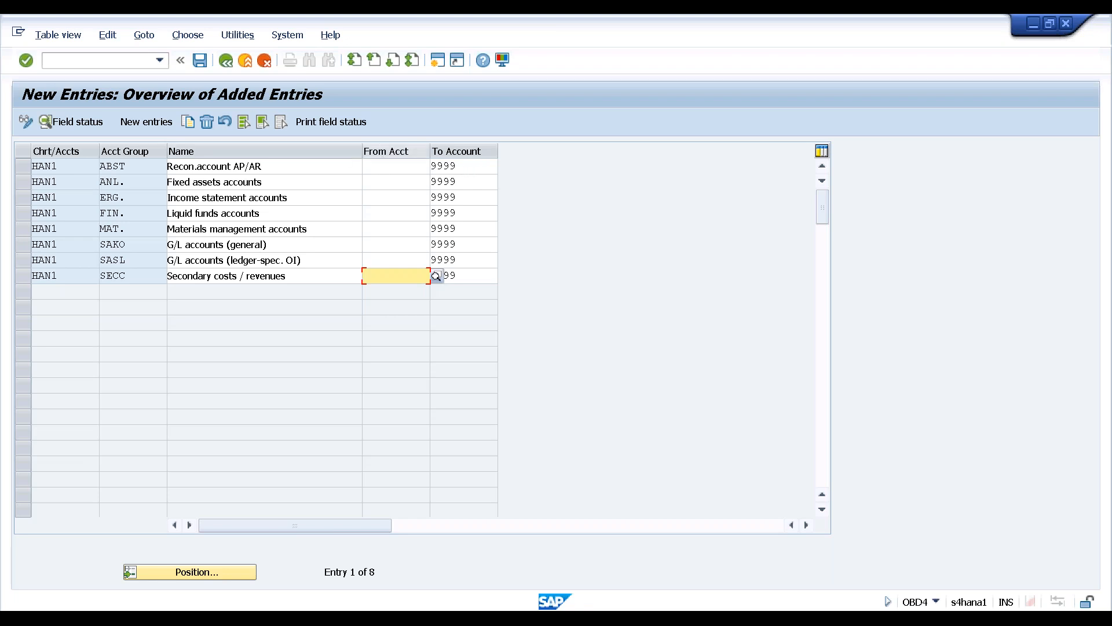
key("ctrl+s")
key("Return")
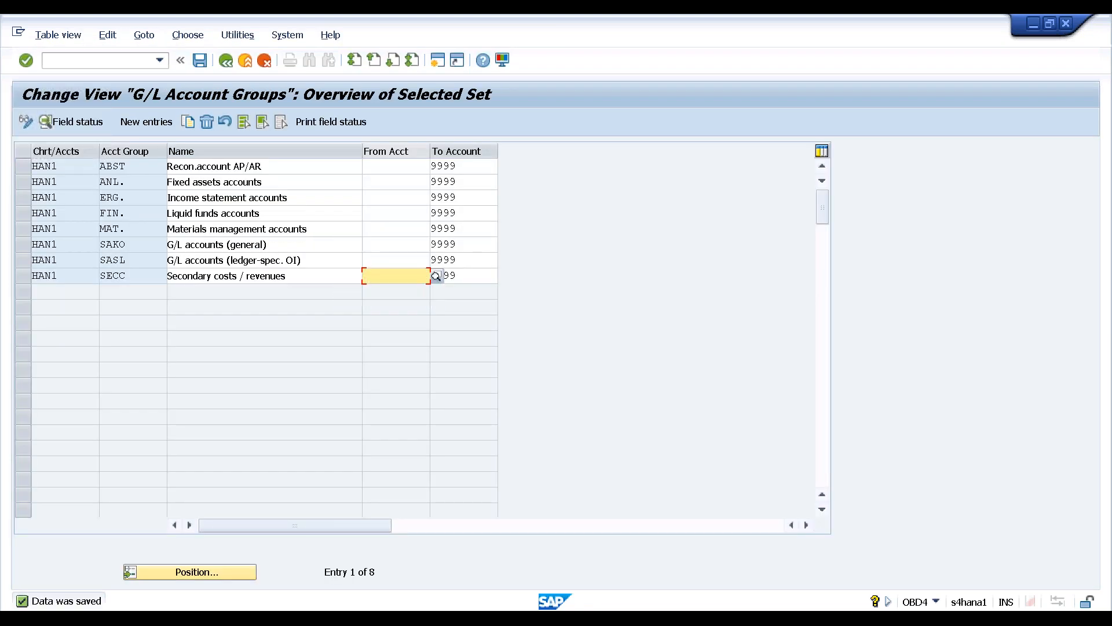
Leave the G/L Account Groups table and return to the Display IMG tree
key("F3")
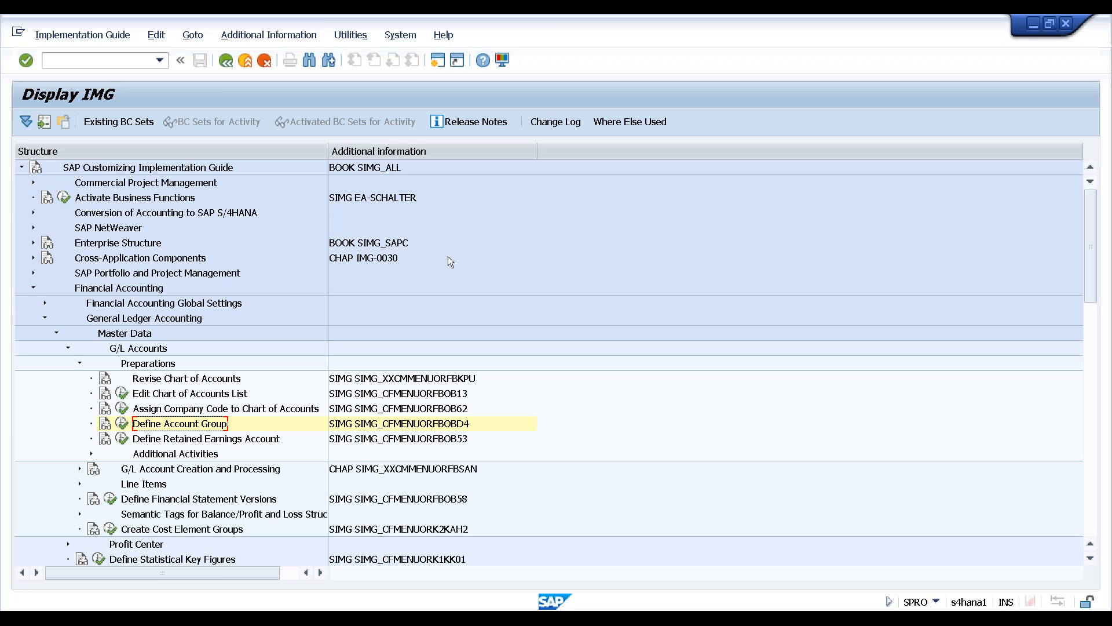
Launch Define Retained Earnings Account for chart of accounts HAN1
left_click(264, 440)
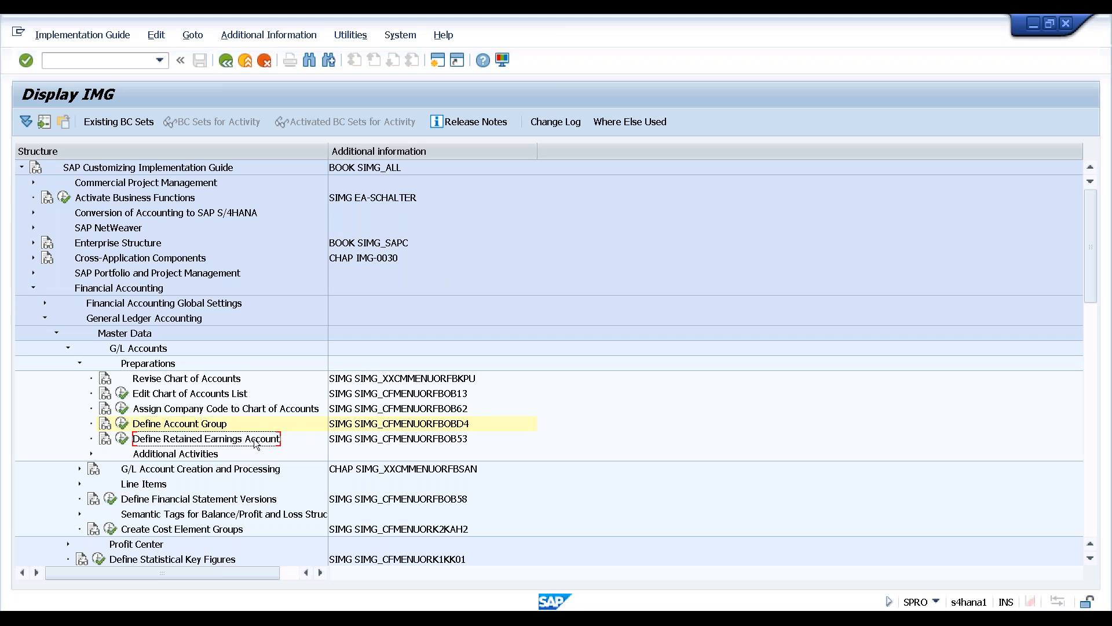
left_click(121, 439)
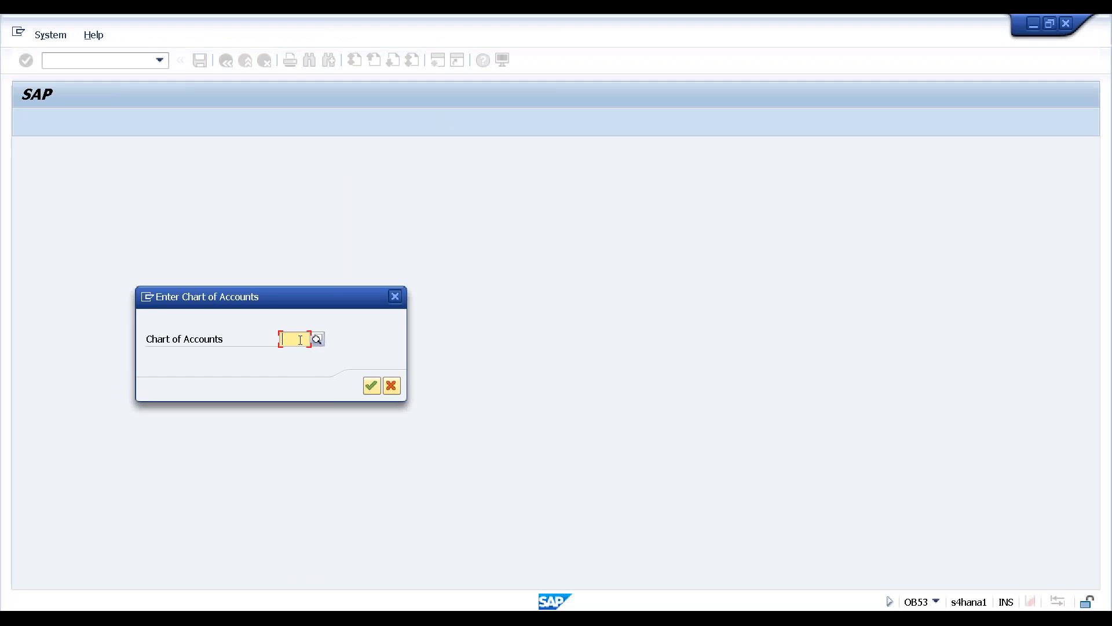
type("han1")
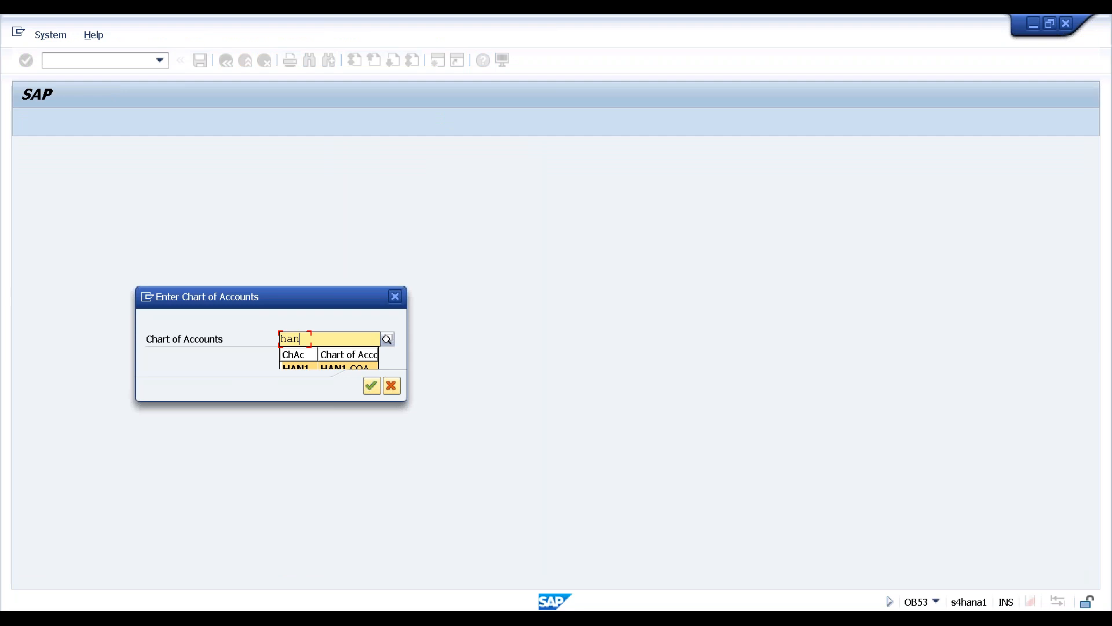
key("Return")
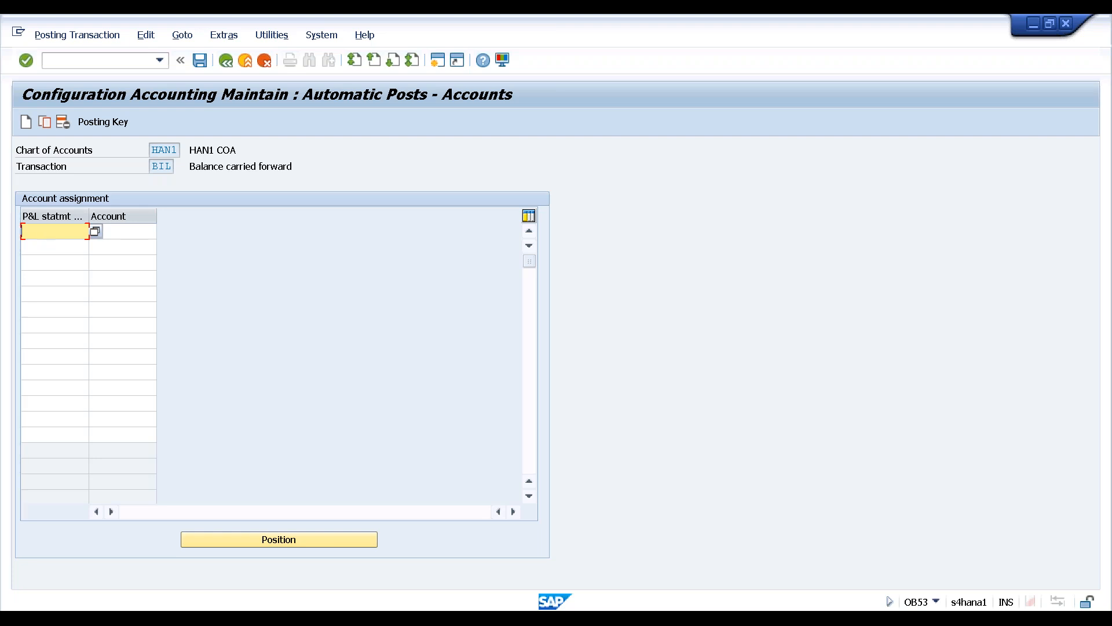
View the F1 help for P&L statmt, select the first Account cell, then switch to Notepad
key("F1")
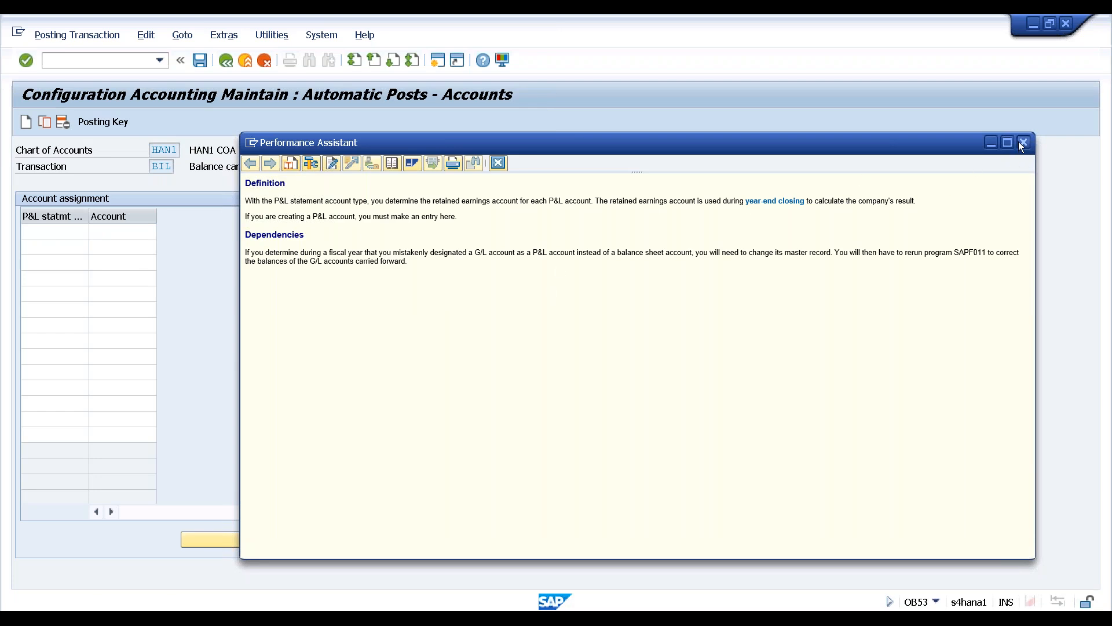
key("Escape")
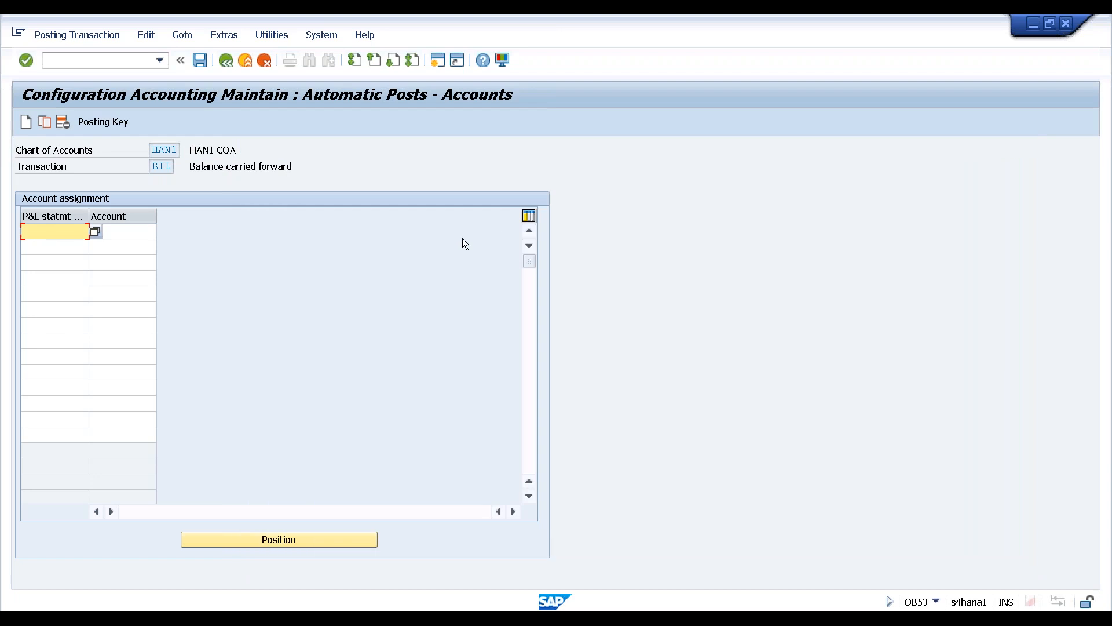
left_click(96, 232)
left_click(122, 232)
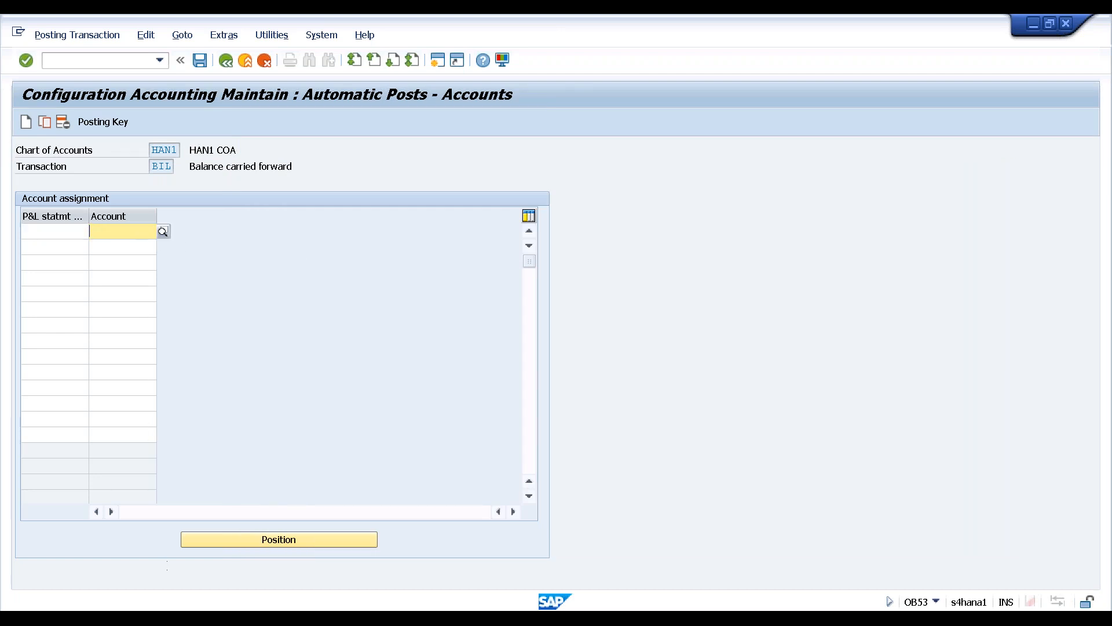
key("alt+Tab")
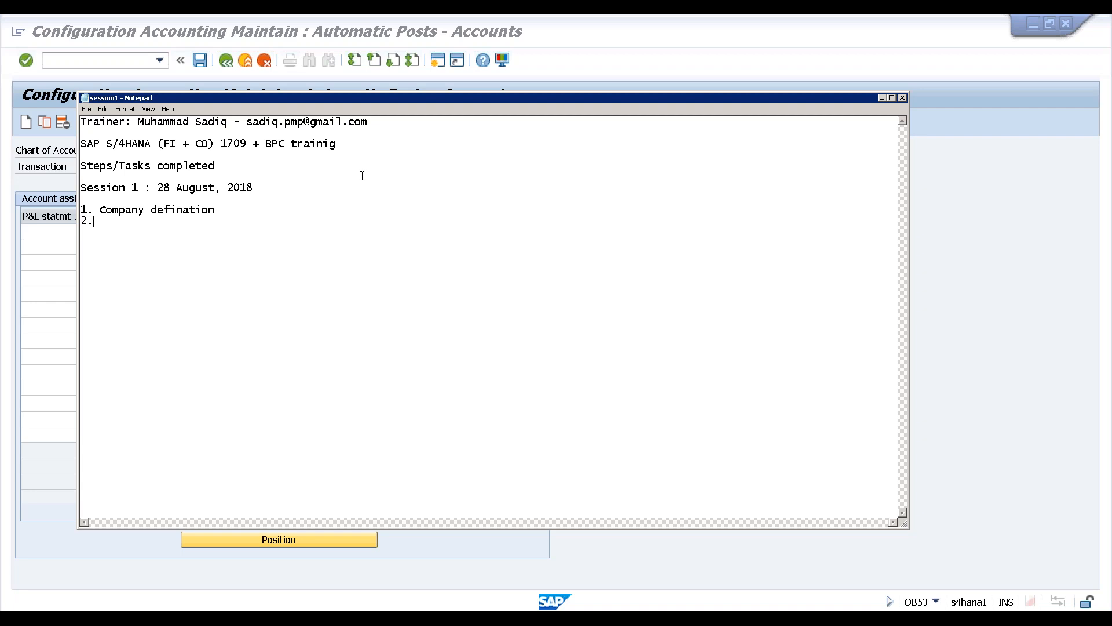
Move the Notepad window beside the account table and delete the old notes text
left_click_drag(390, 101, 616, 95)
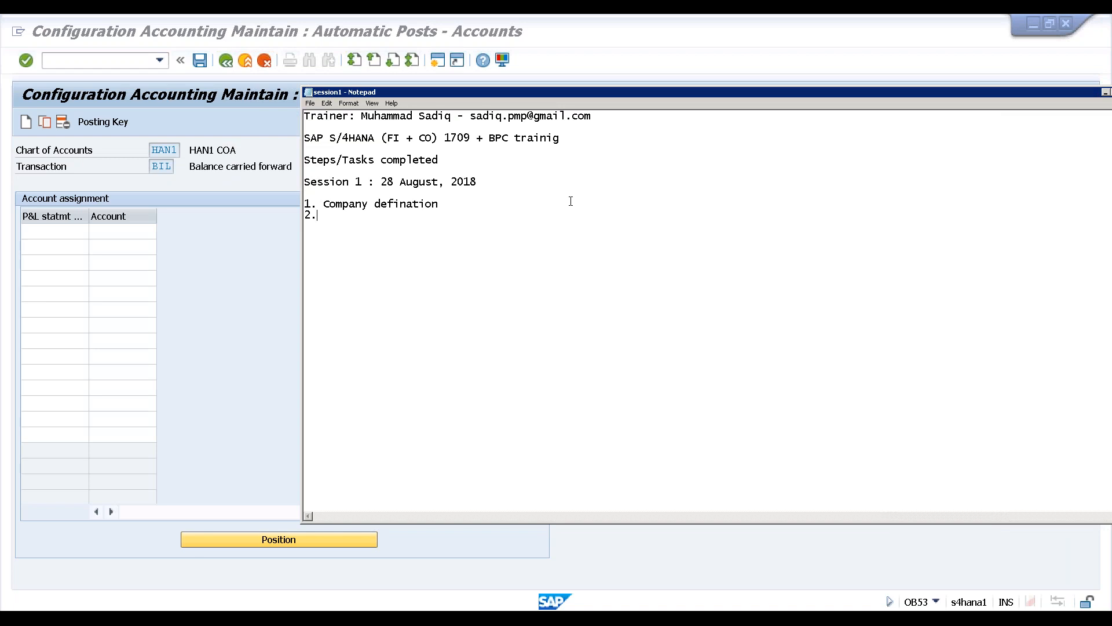
left_click_drag(589, 93, 646, 114)
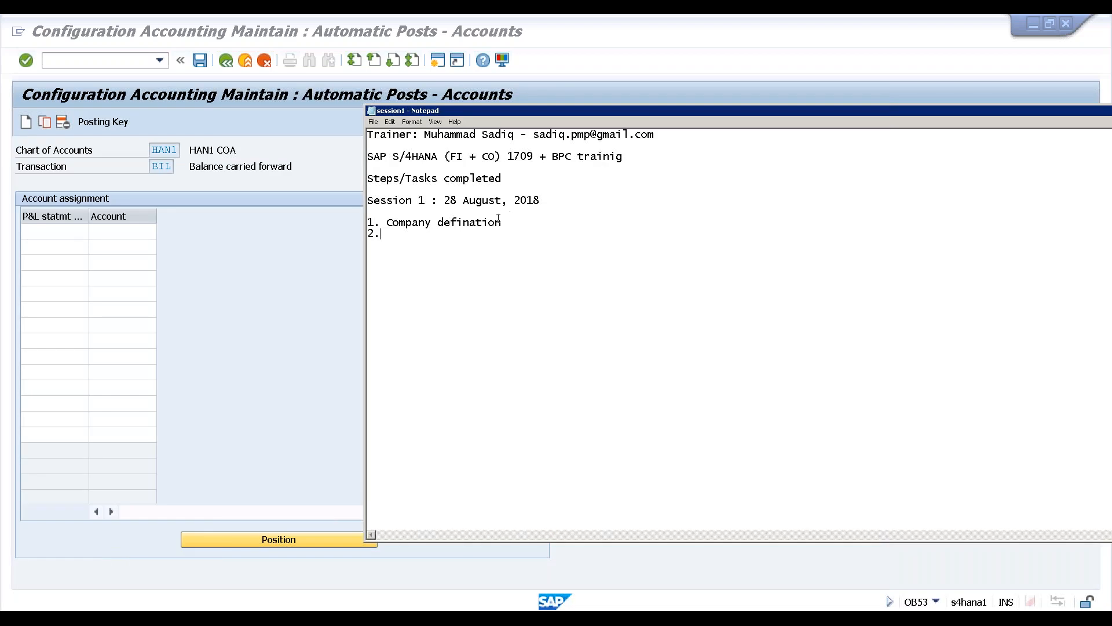
left_click_drag(359, 155, 358, 110)
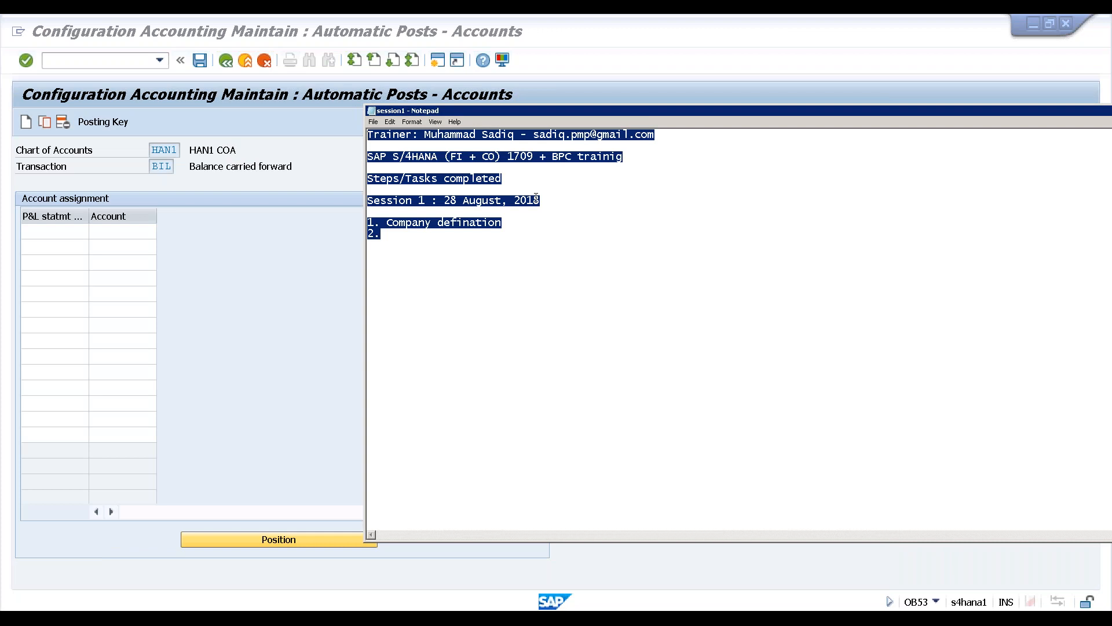
key("Delete")
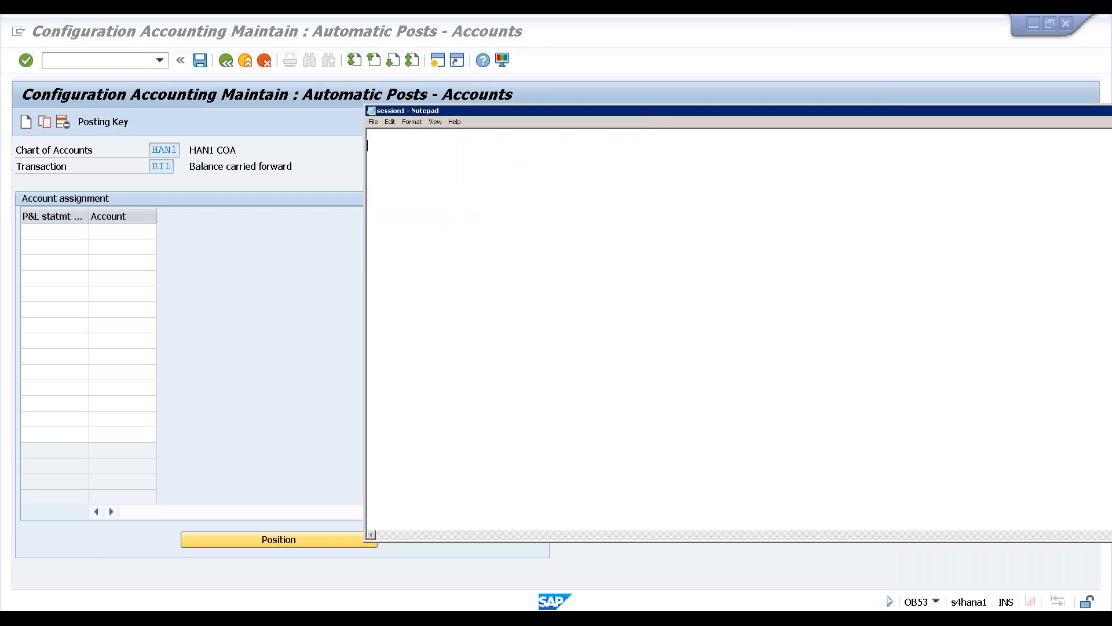
Type Assets, Liabilities, Income and Expense on separate lines, with a blank line after Liabilities
type("Assets")
key("Return")
type("Liabilities")
key("Return")
type("Income")
key("Return")
type("E")
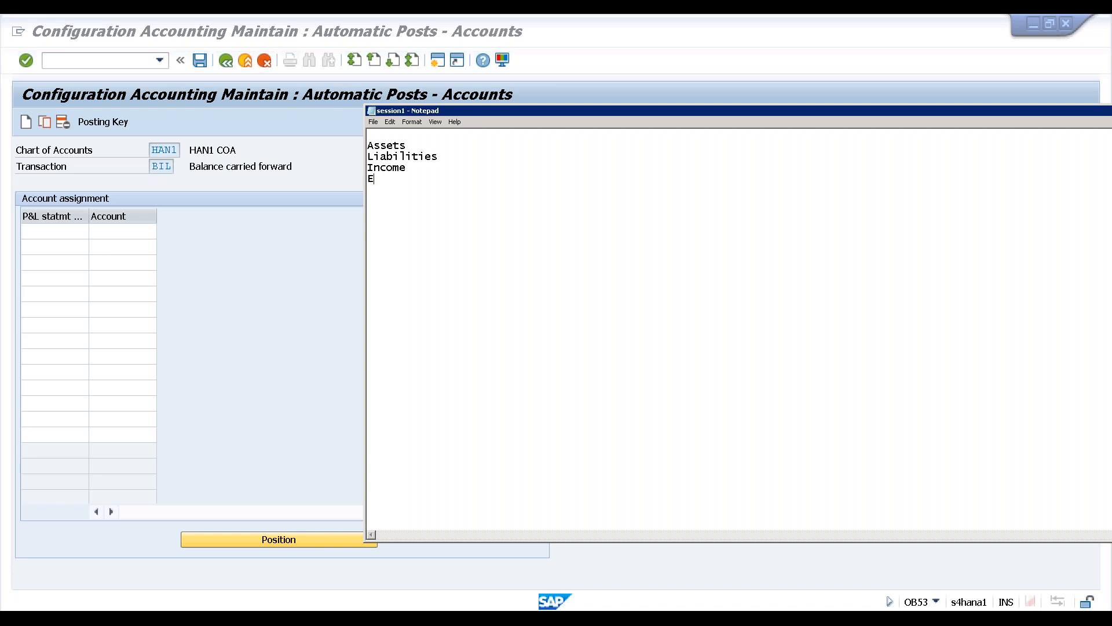
type("xpense")
left_click(472, 146)
left_click(451, 157)
key("Return")
left_click(458, 145)
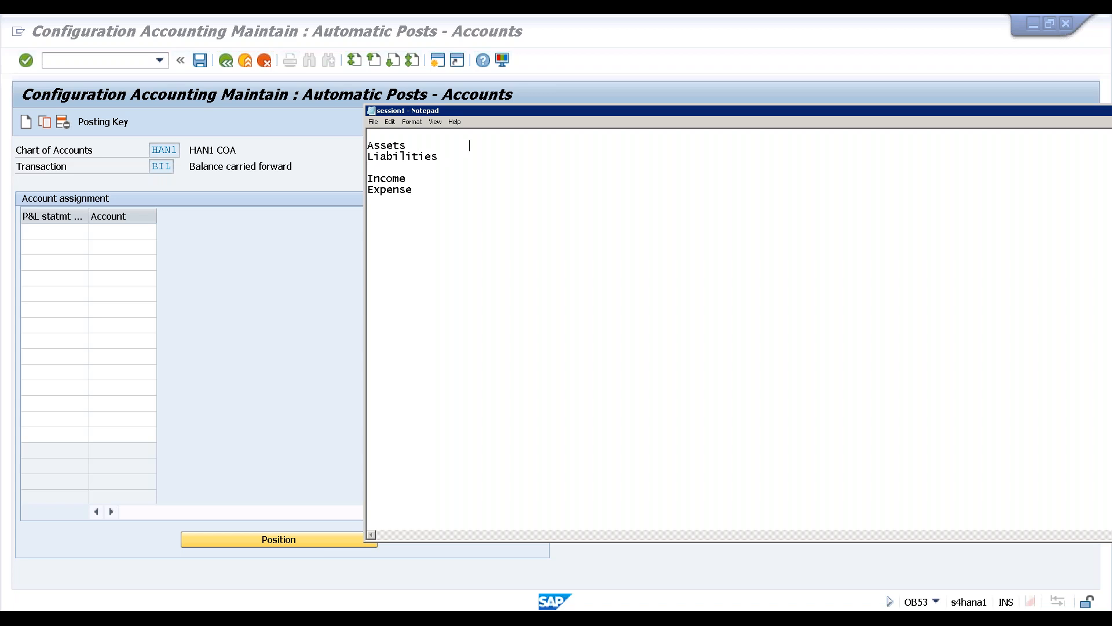
Add ranges 1000-1999, 2000-2999, 3000-3999 and 4000-4999 beside Assets, Liabilities, Income and Expense
type("1")
type("000")
type("-")
type("1999")
type("2000")
type("-")
type("2")
type("999")
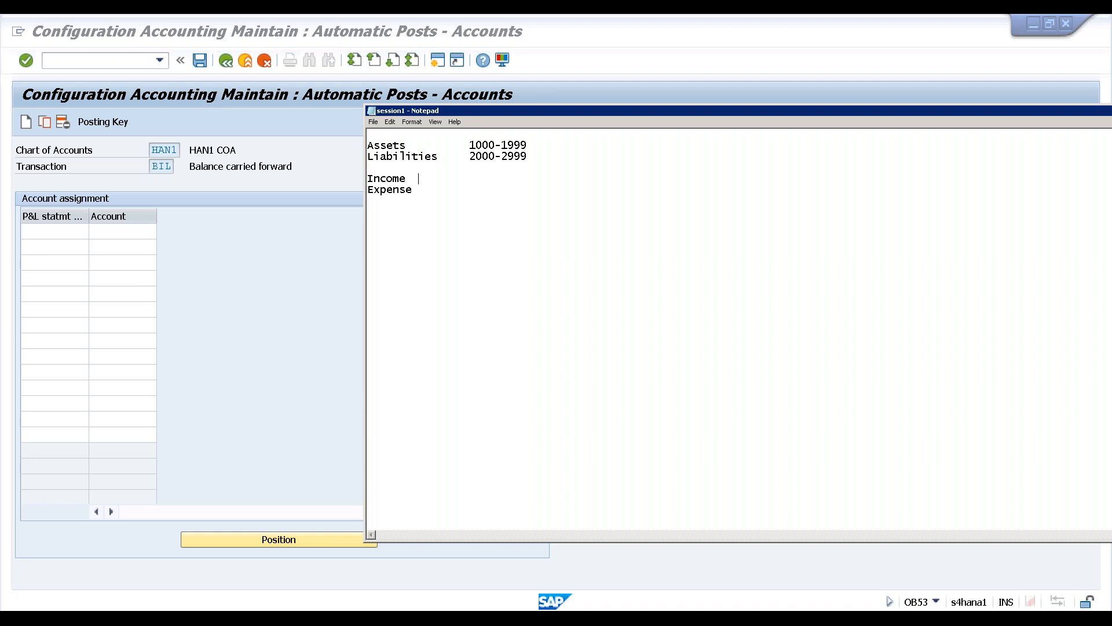
type("3")
type("000-")
type("3")
type("999 Expense         ")
type("4")
type("00")
type("0-")
type("4")
type("9")
type("99")
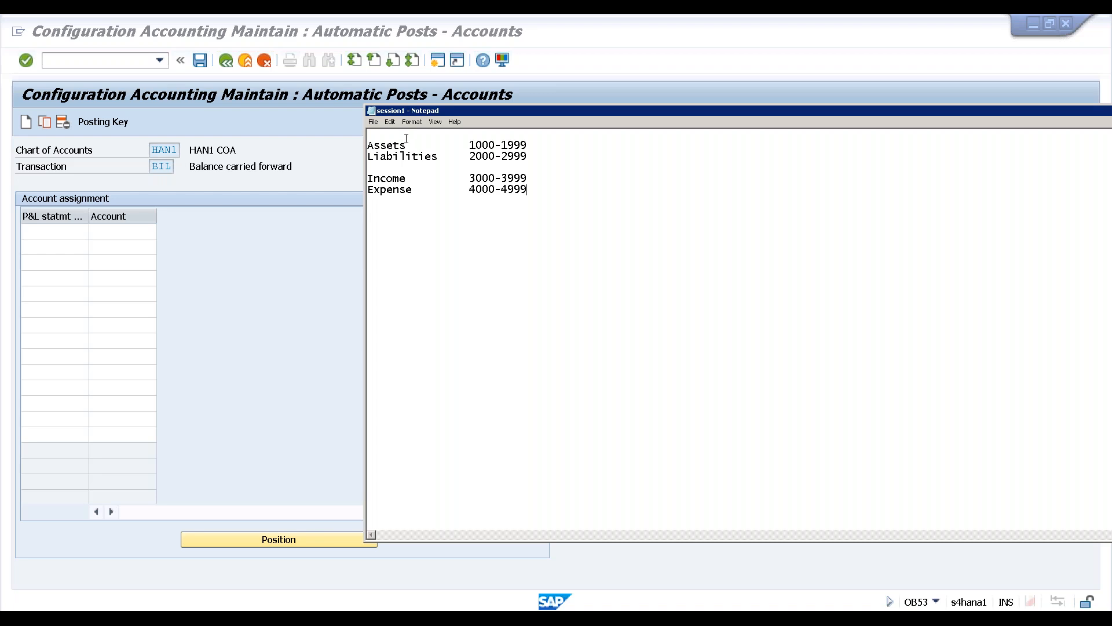
Add an e-mail address on a new first line, then select 3000 on the Income line
key("Return")
key("Up")
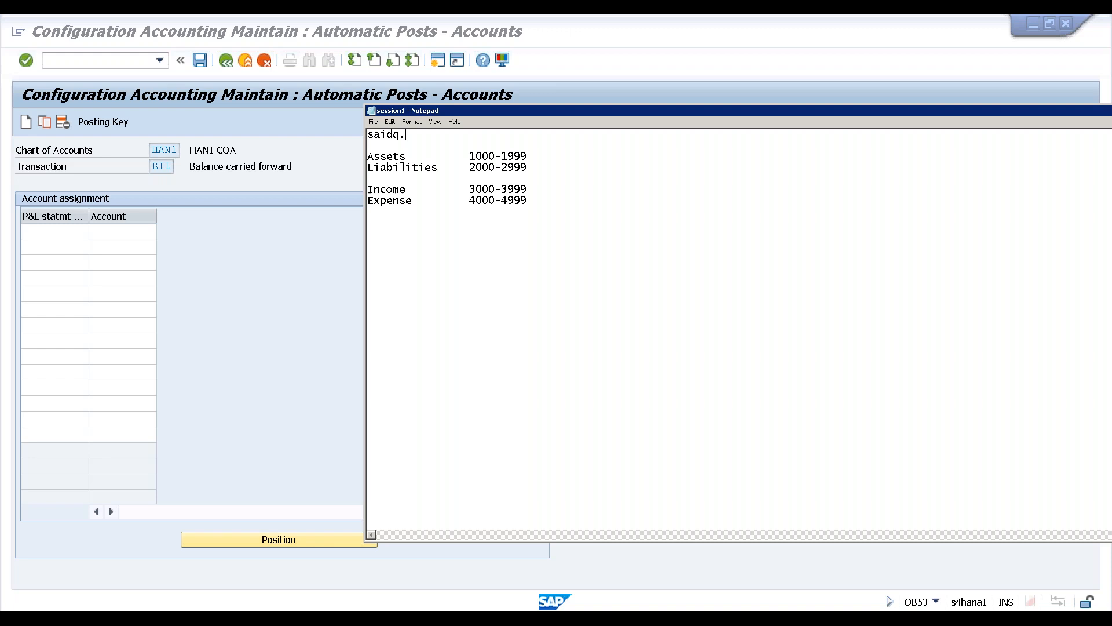
left_click(388, 190)
left_click_drag(496, 188, 466, 190)
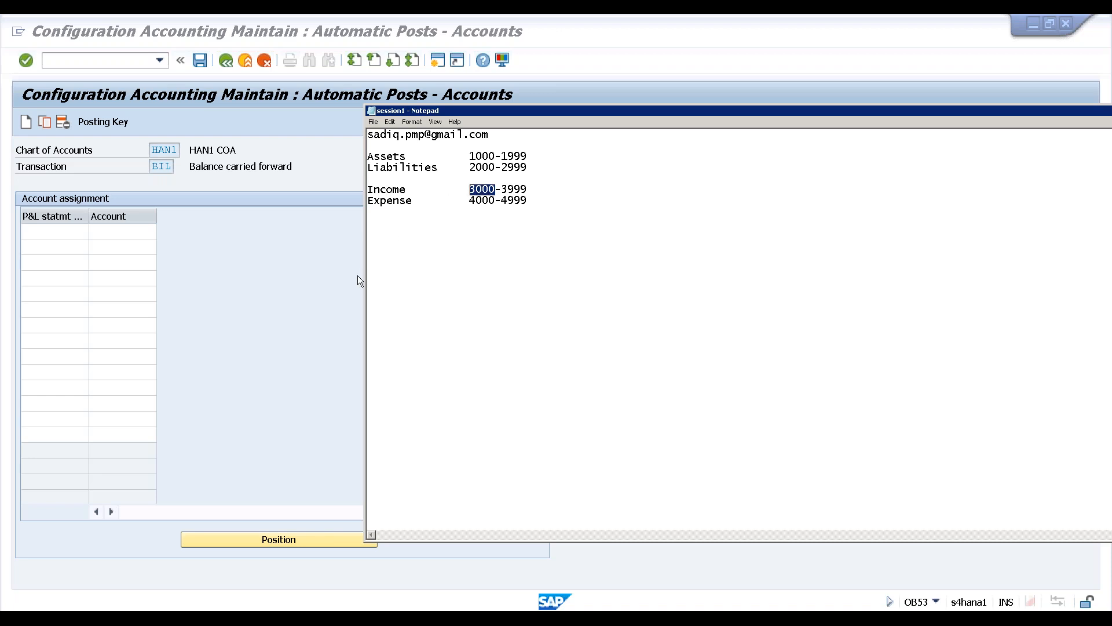
Assign P&L statement type X to account 3000, accepting the account-not-created warning
left_click(70, 232)
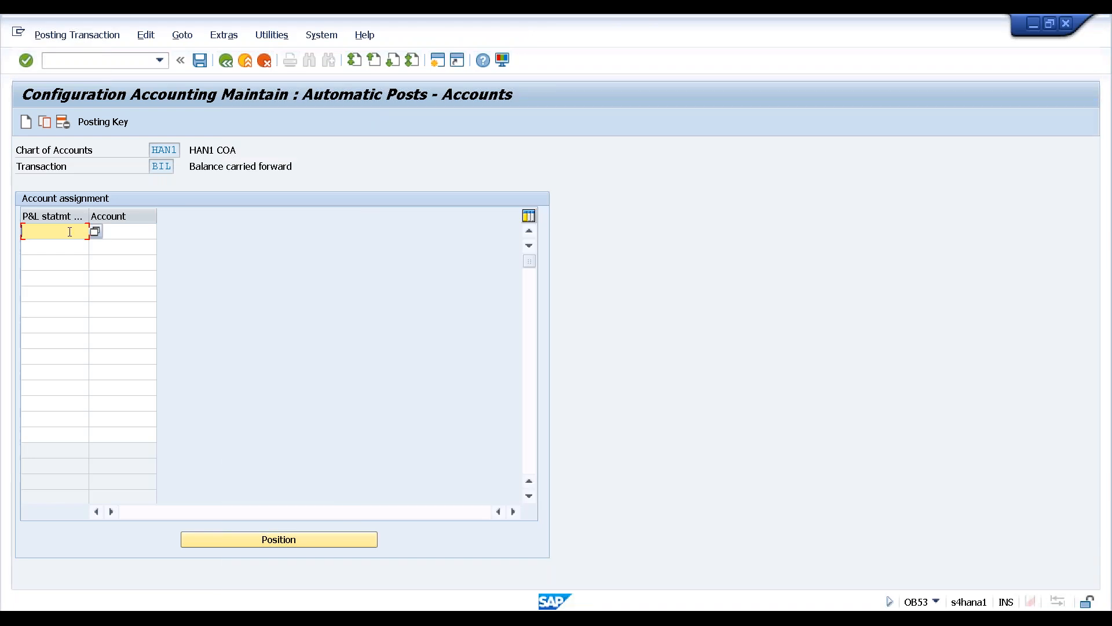
type("x")
key("Tab")
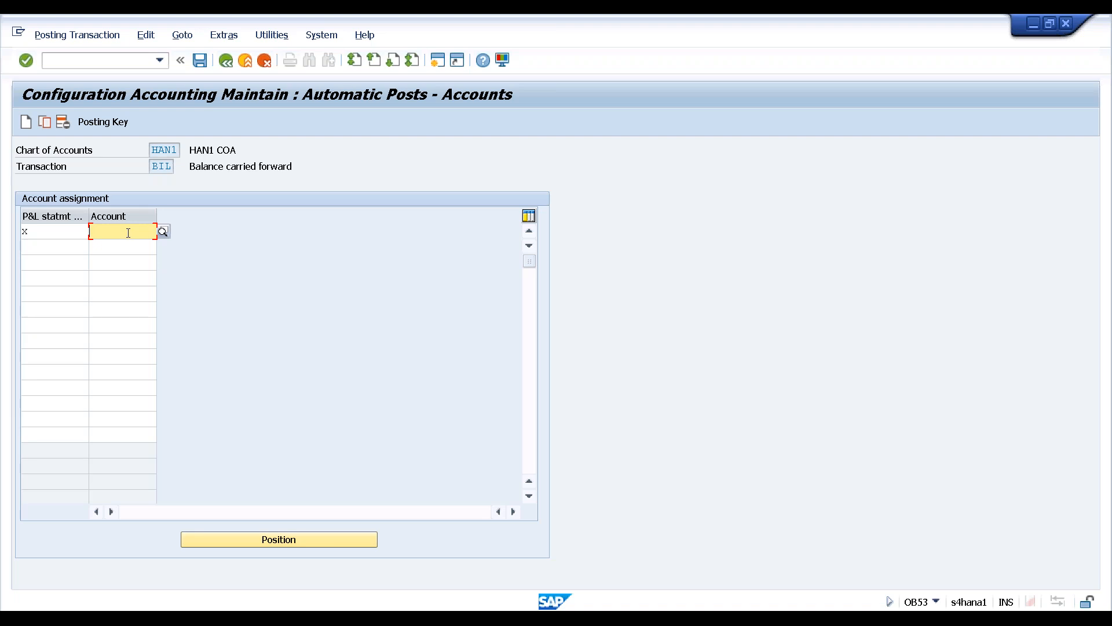
key("F4")
type("3000")
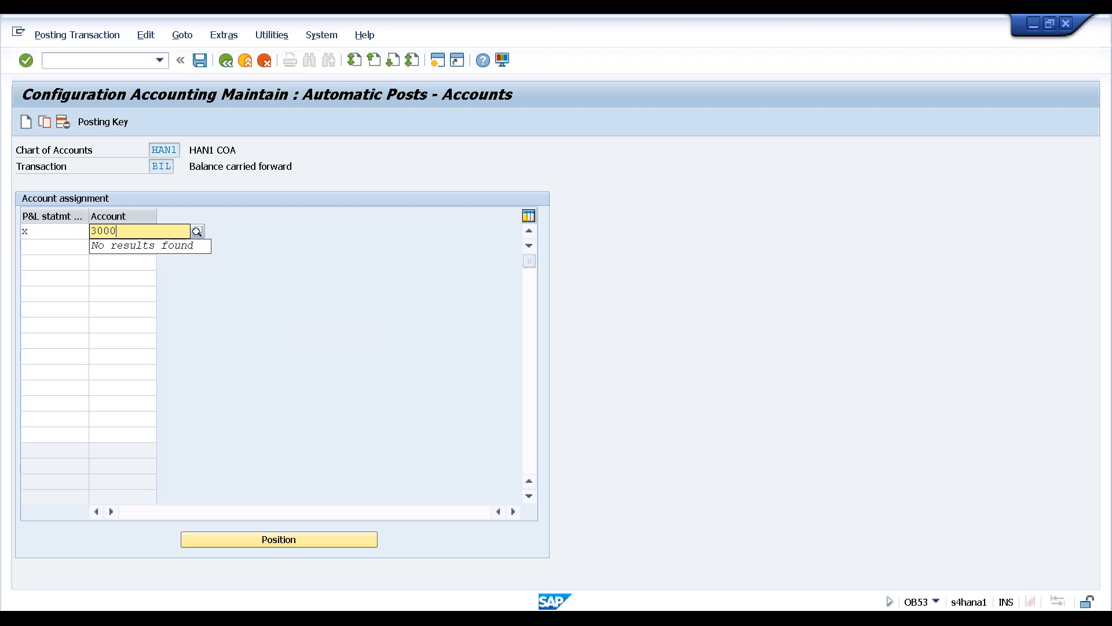
key("Return")
key("Return")
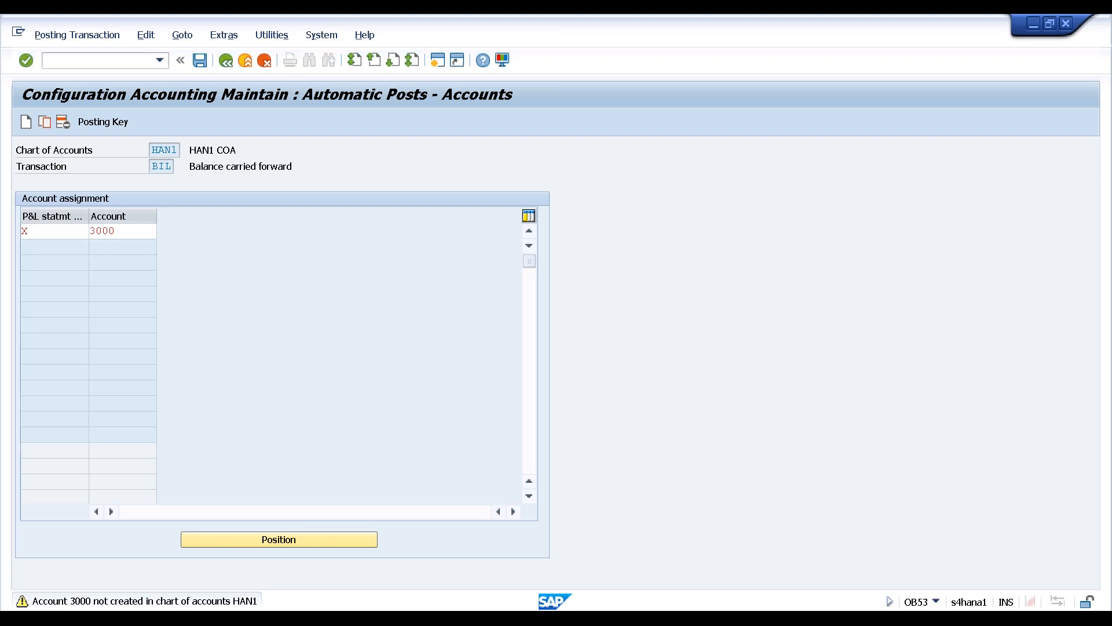
key("Return")
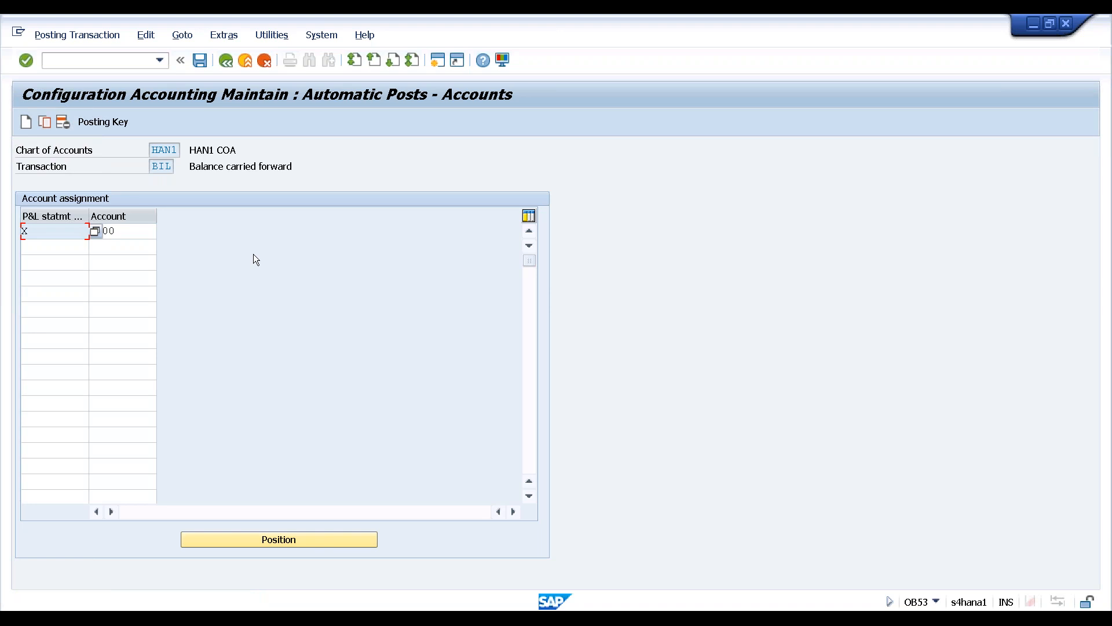
Save the retained earnings assignment to a customizing request and go back to the IMG tree
left_click(199, 59)
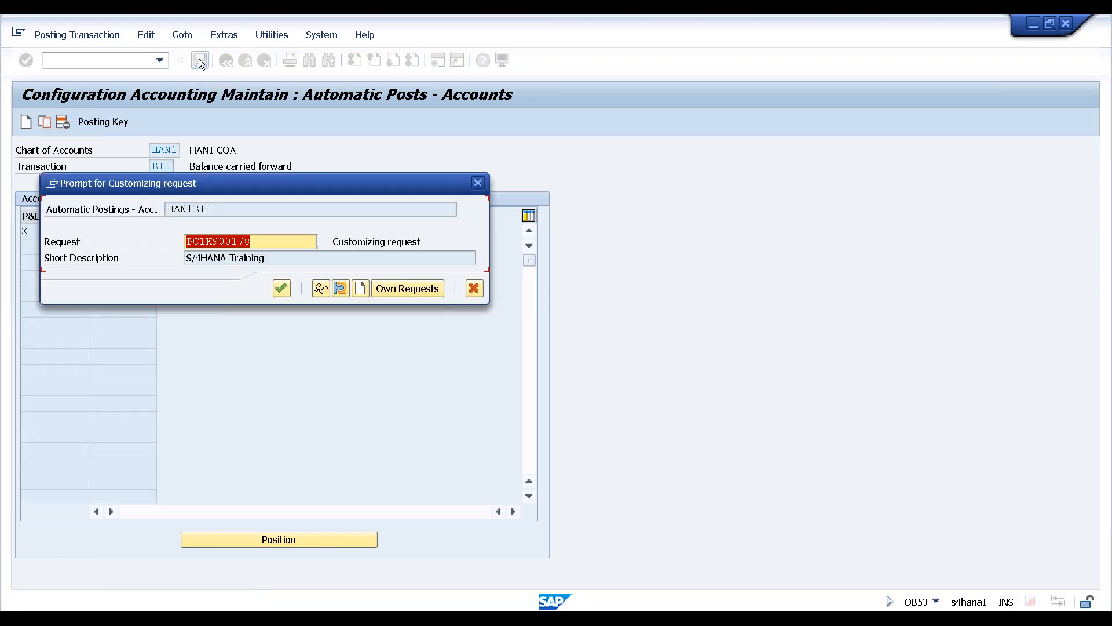
key("Return")
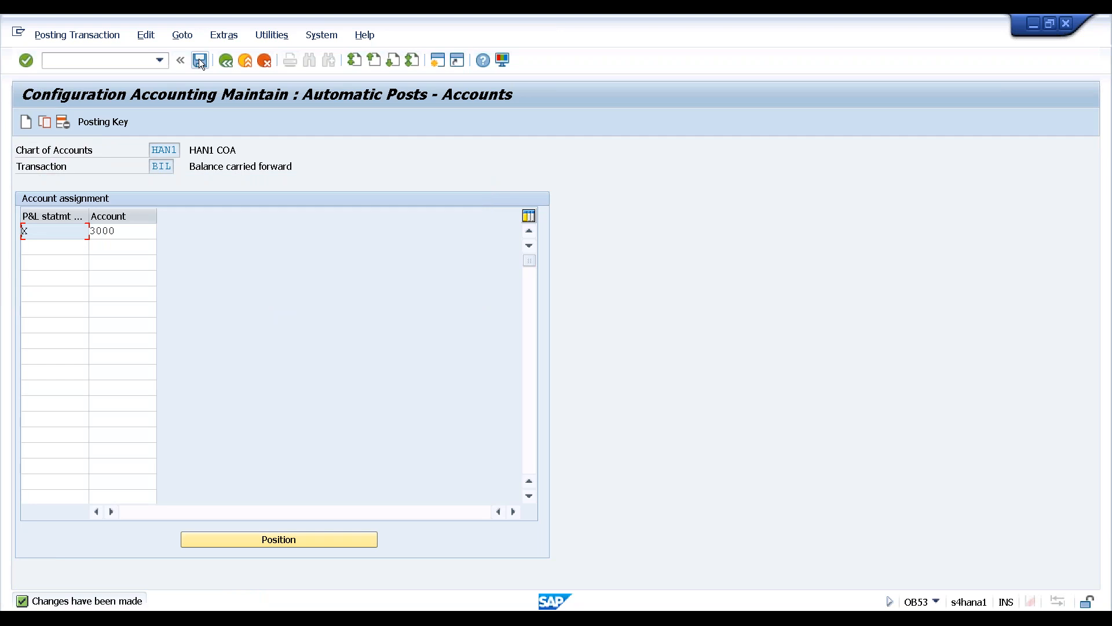
key("F3")
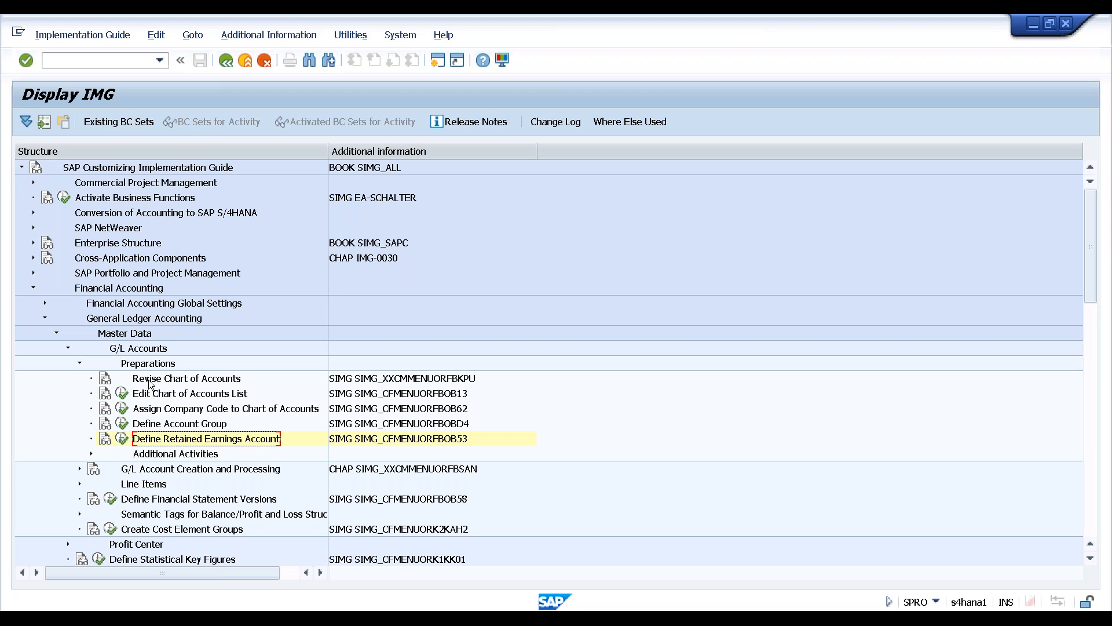
Collapse the Preparations, G/L Accounts and General Ledger Accounting branches
left_click(80, 363)
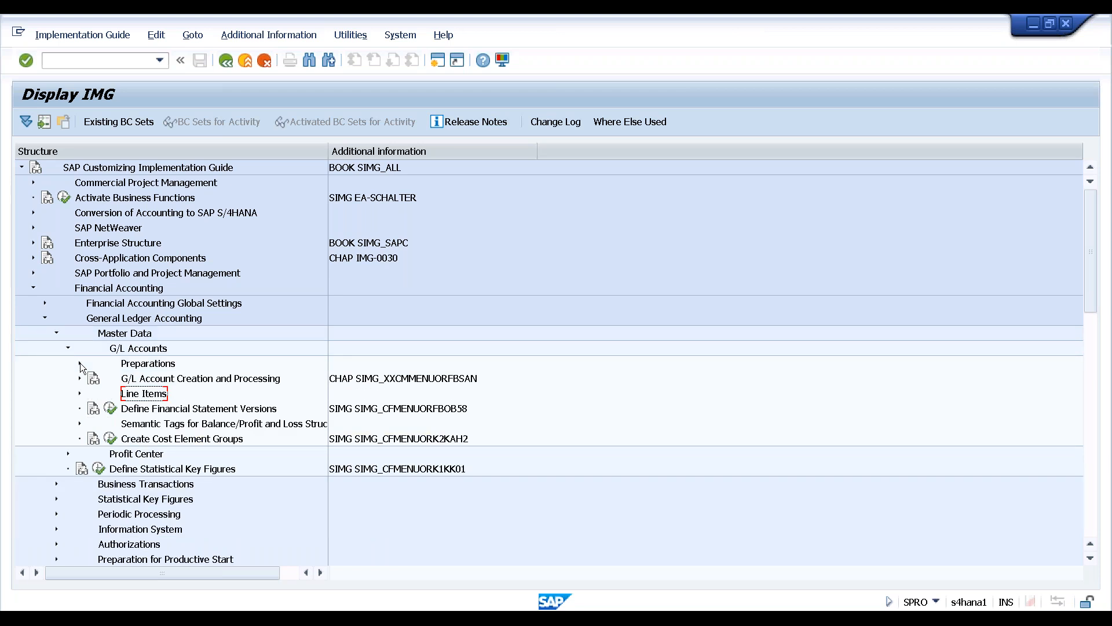
left_click(68, 348)
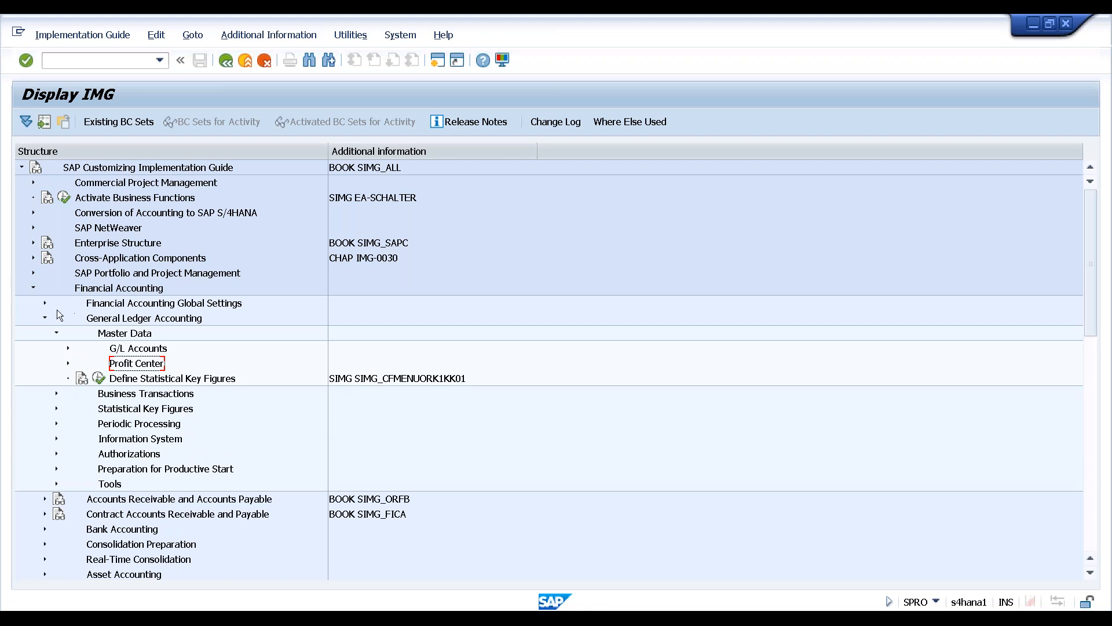
left_click(44, 318)
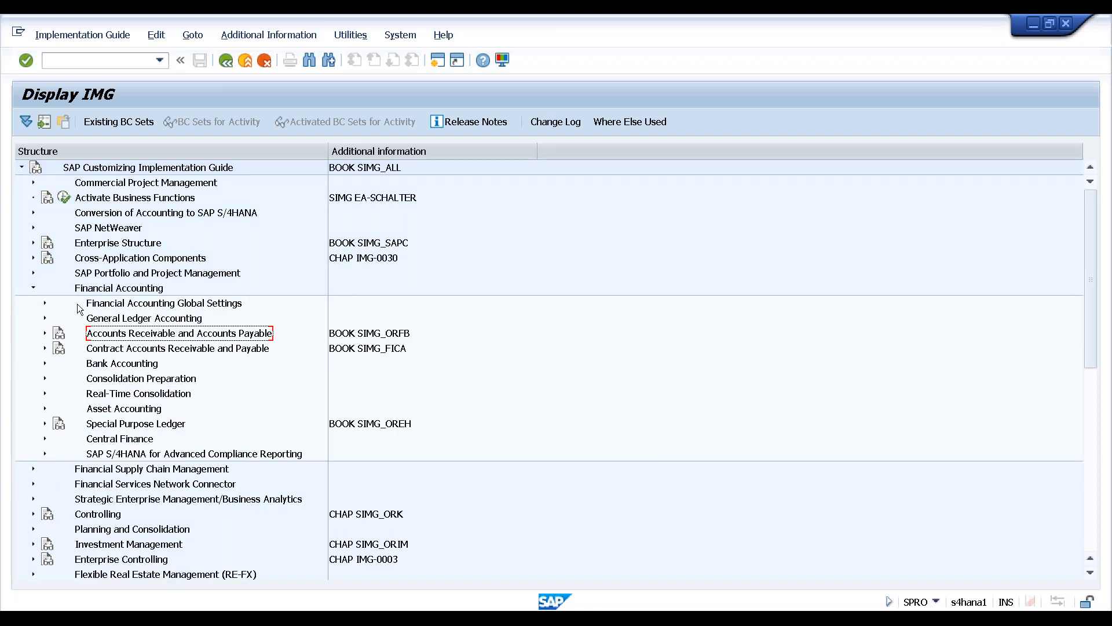
Run Define Document Types for Entry View under Financial Accounting Global Settings > Document > Document Types
left_click(45, 304)
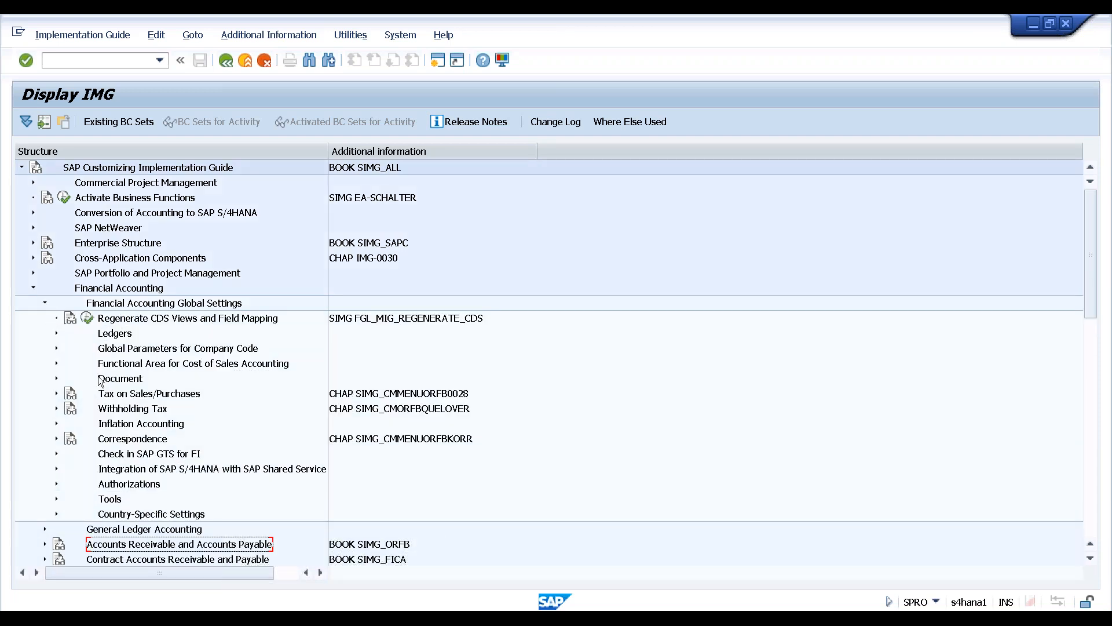
left_click(57, 378)
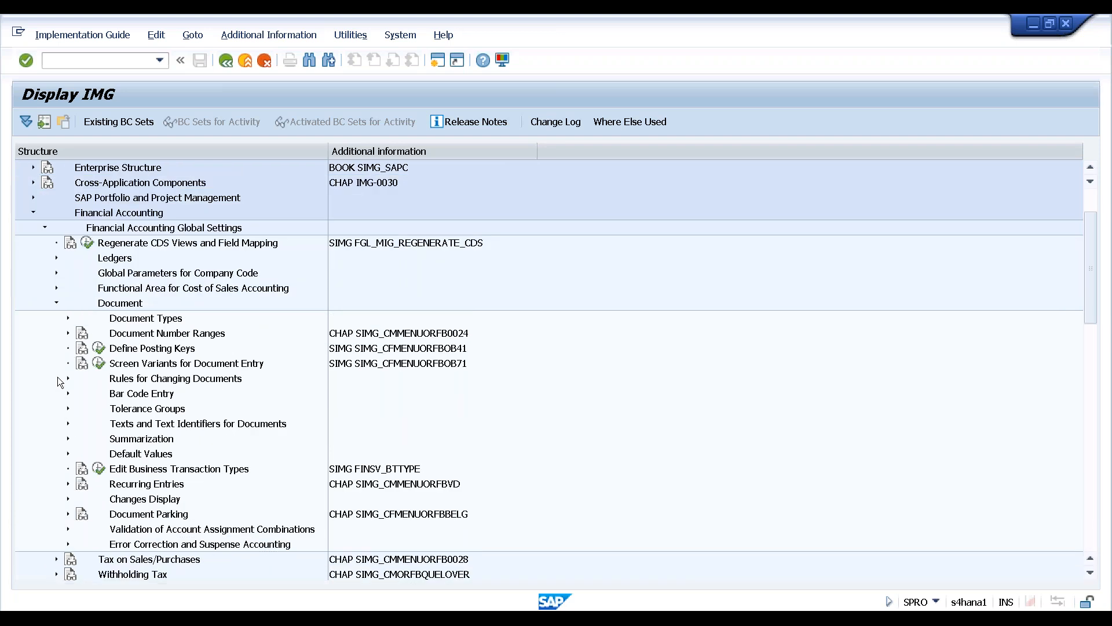
left_click(68, 318)
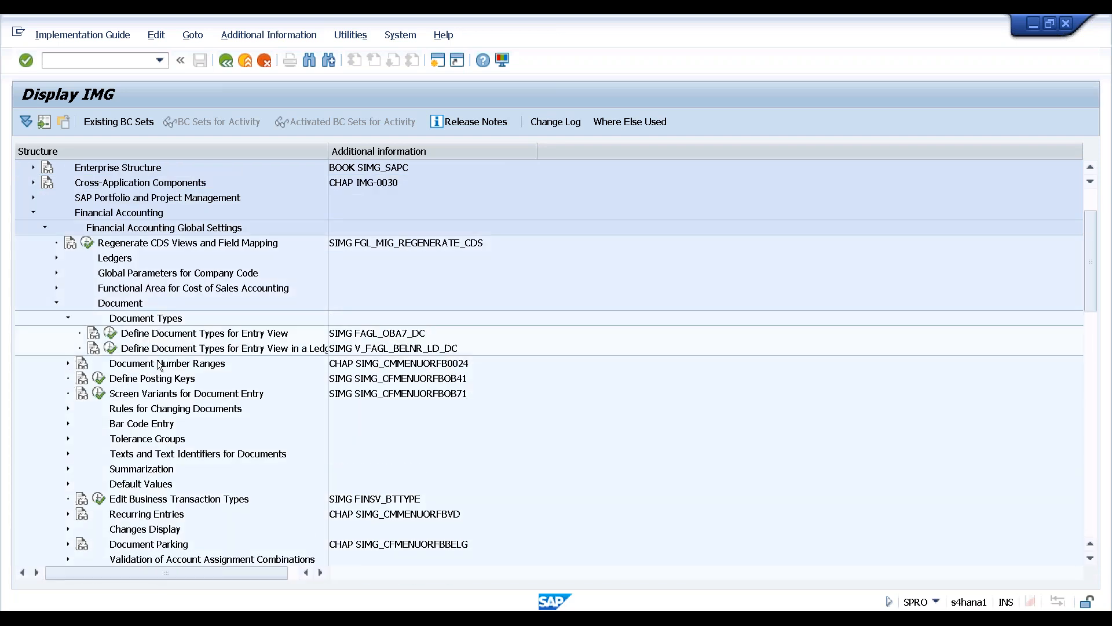
left_click(153, 335)
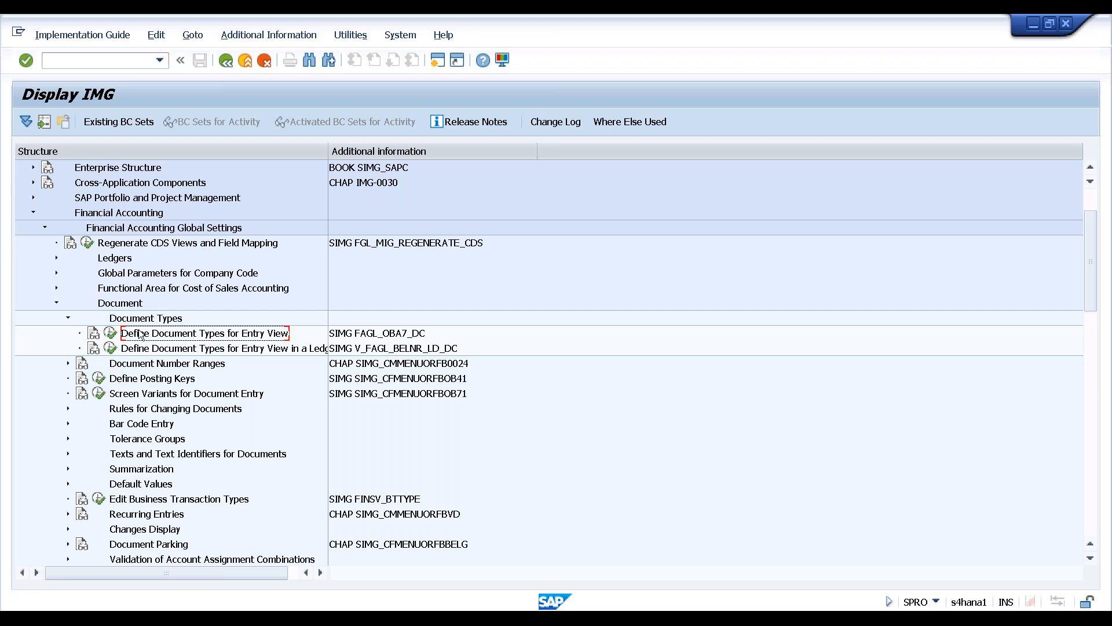
left_click(112, 334)
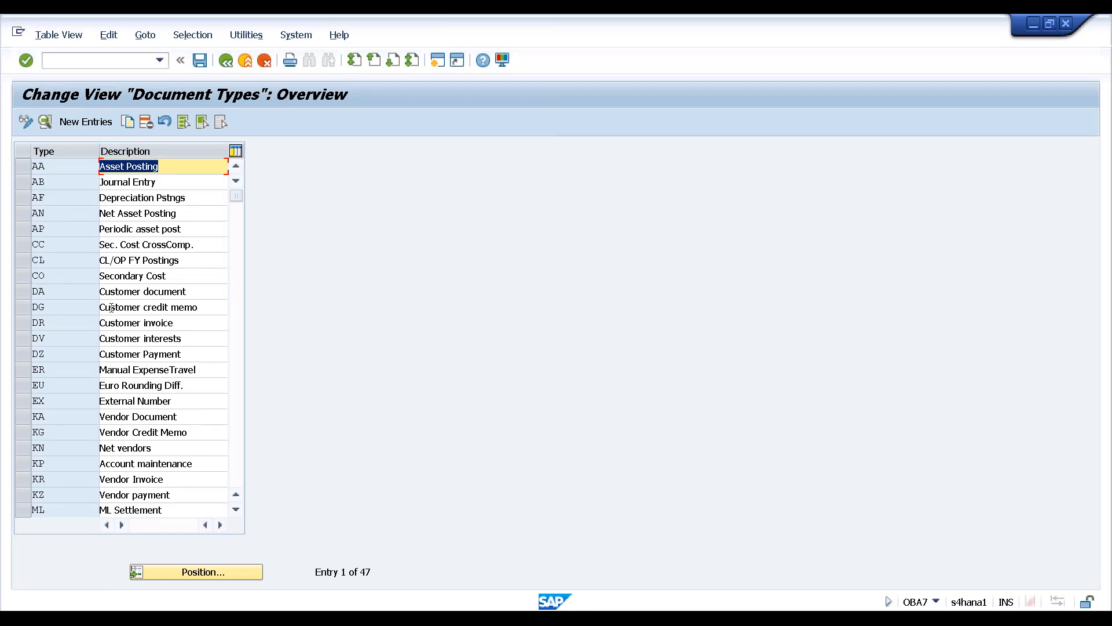
Position the Document Types list at SA, G/L Account Document, and select its row
left_click(170, 571)
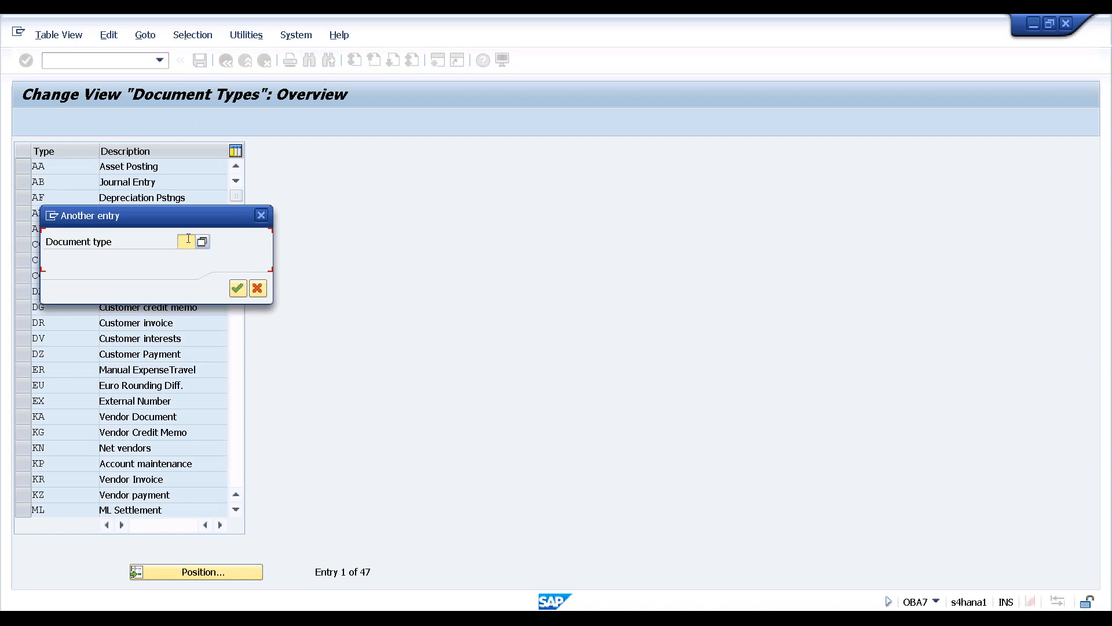
type("s")
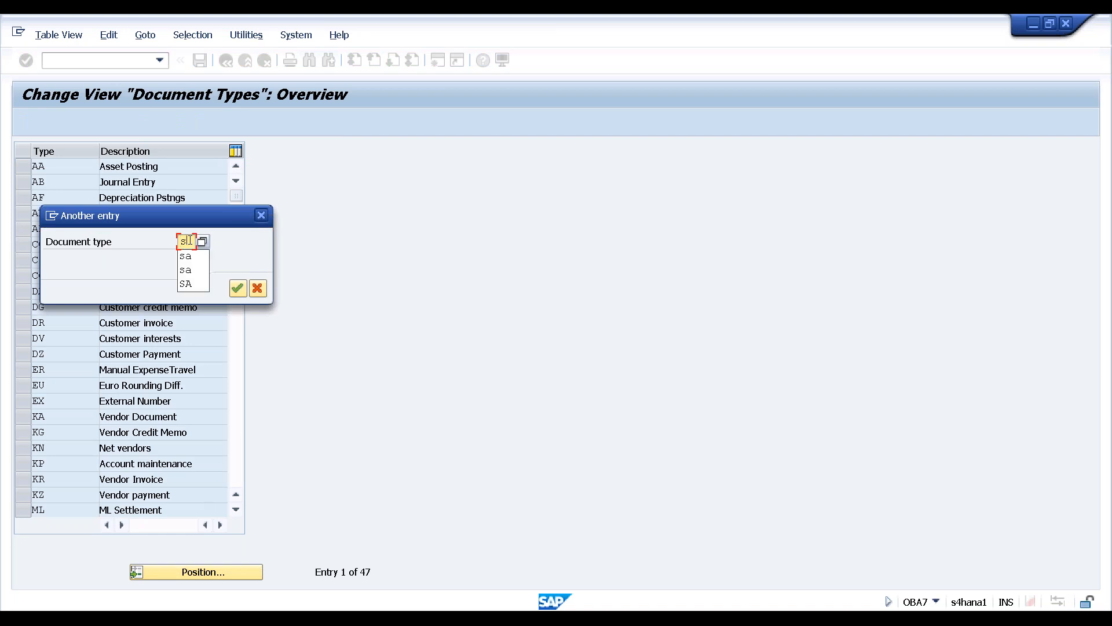
type("a")
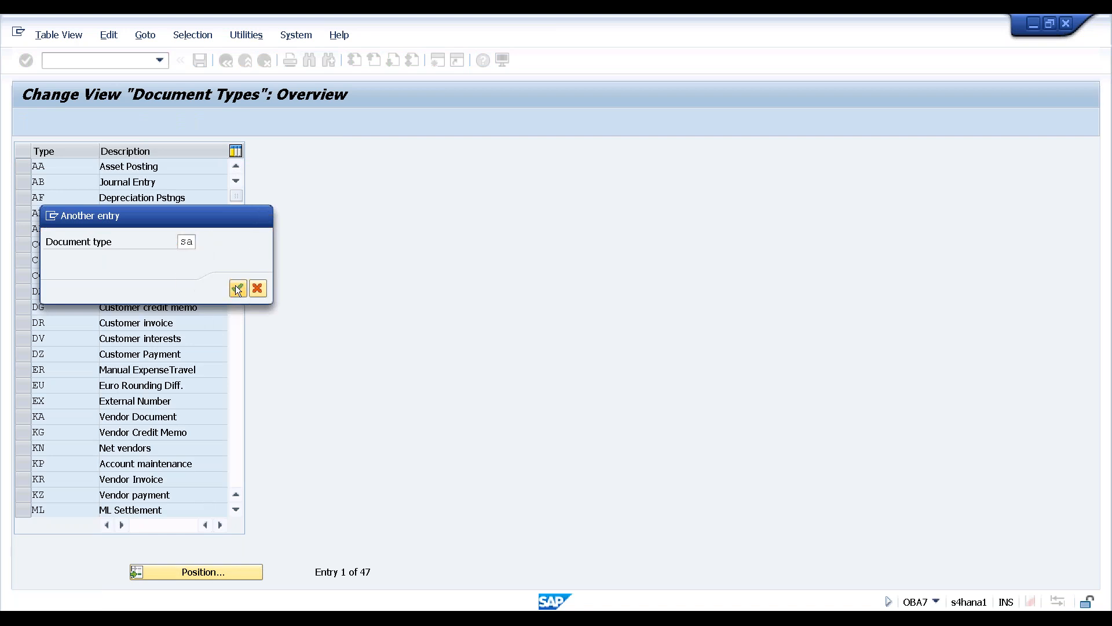
left_click(236, 287)
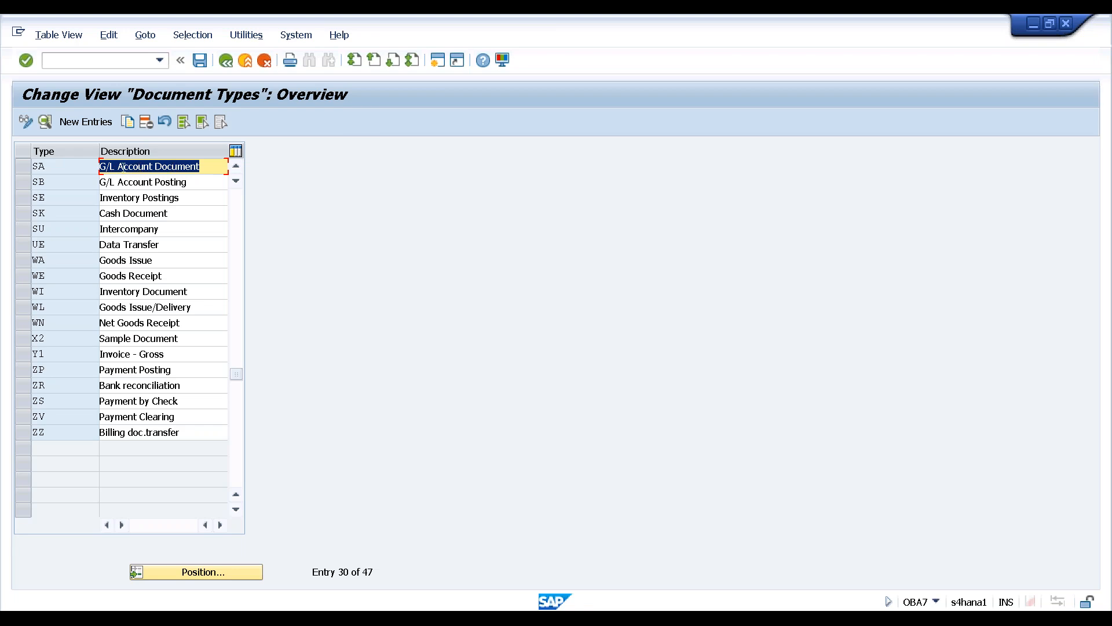
left_click(64, 167)
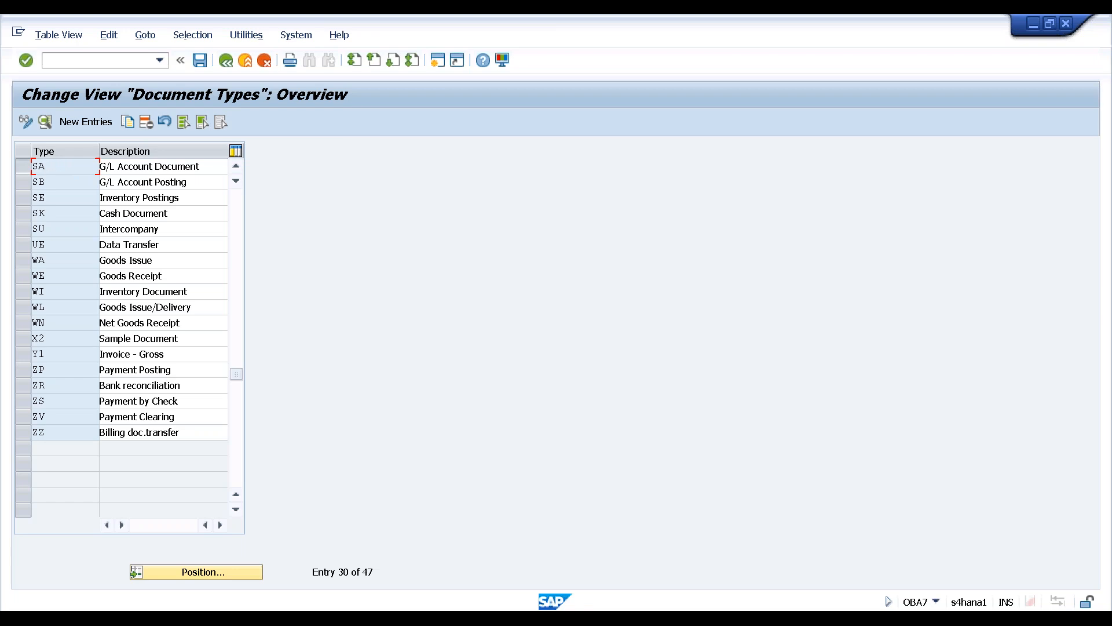
left_click(25, 166)
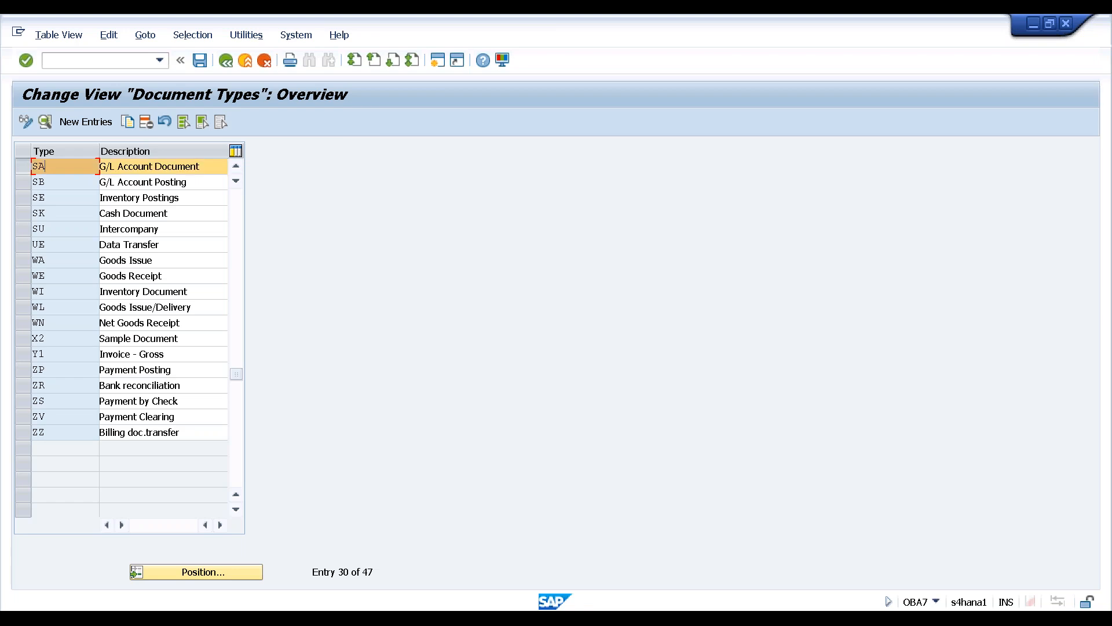
Open the details of document type SA, checking the configuration notes alongside
left_click(45, 122)
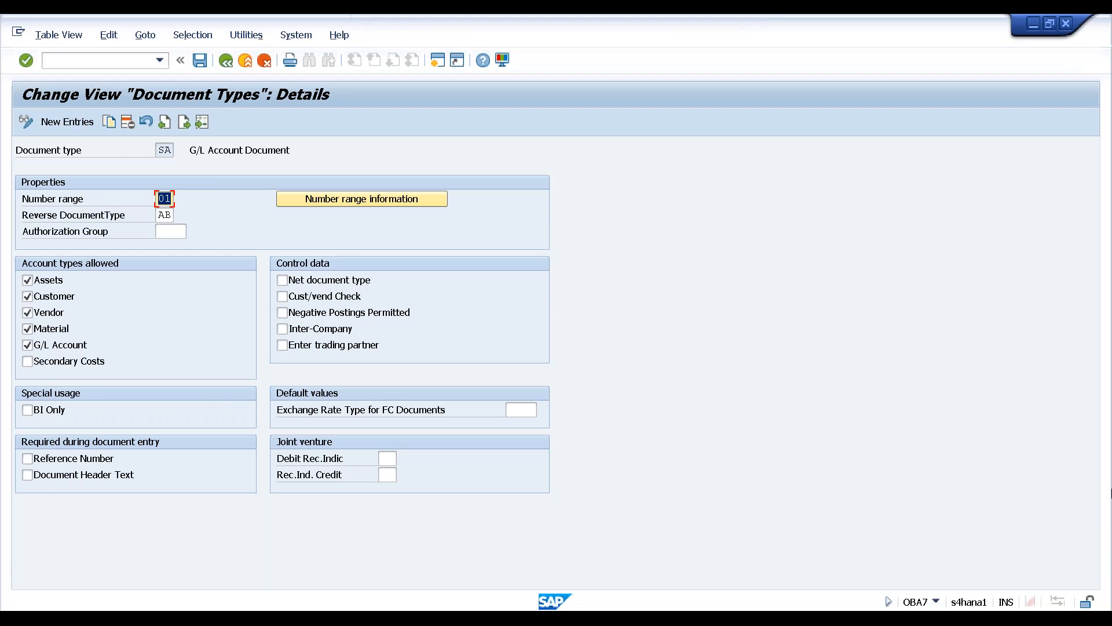
key("alt+Tab")
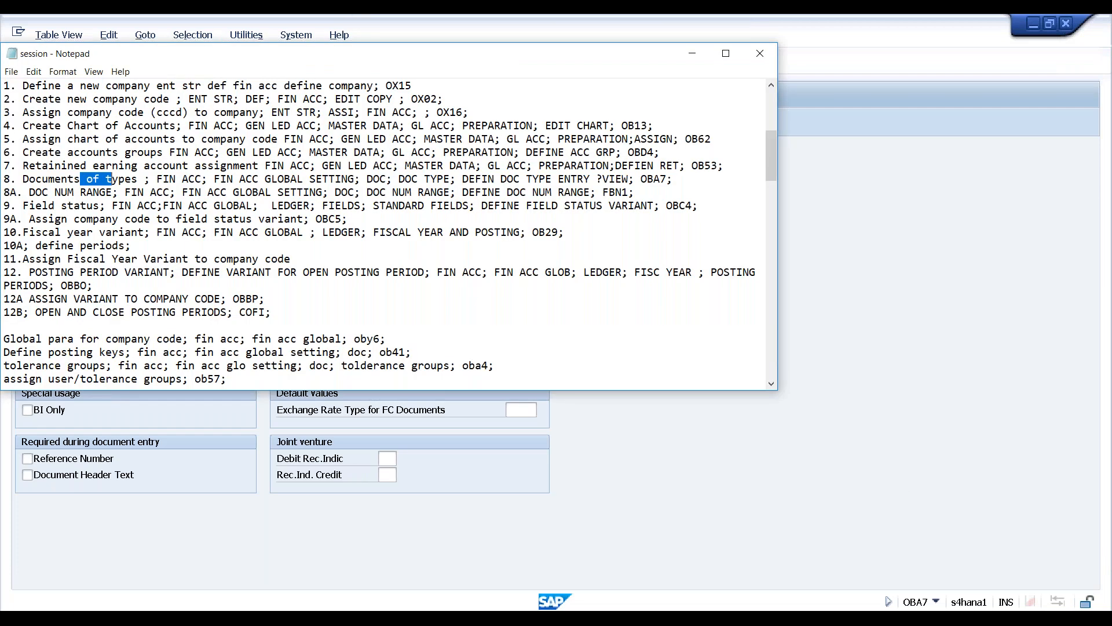
key("alt+Tab")
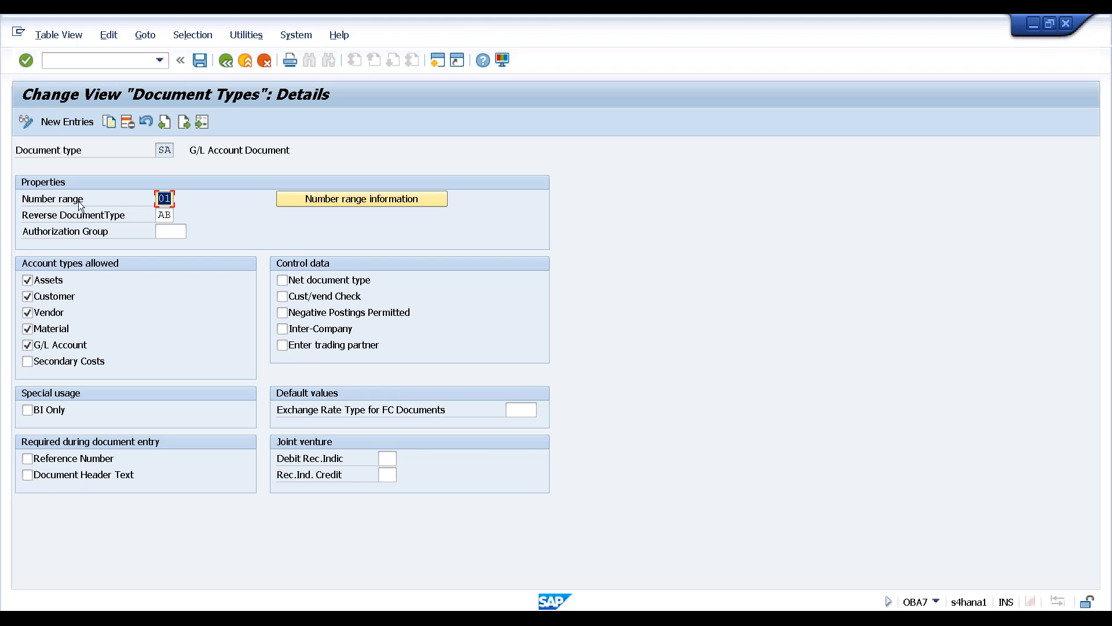
Open the number range information for SA's number range 01
left_click(78, 201)
left_click(163, 199)
left_click(309, 199)
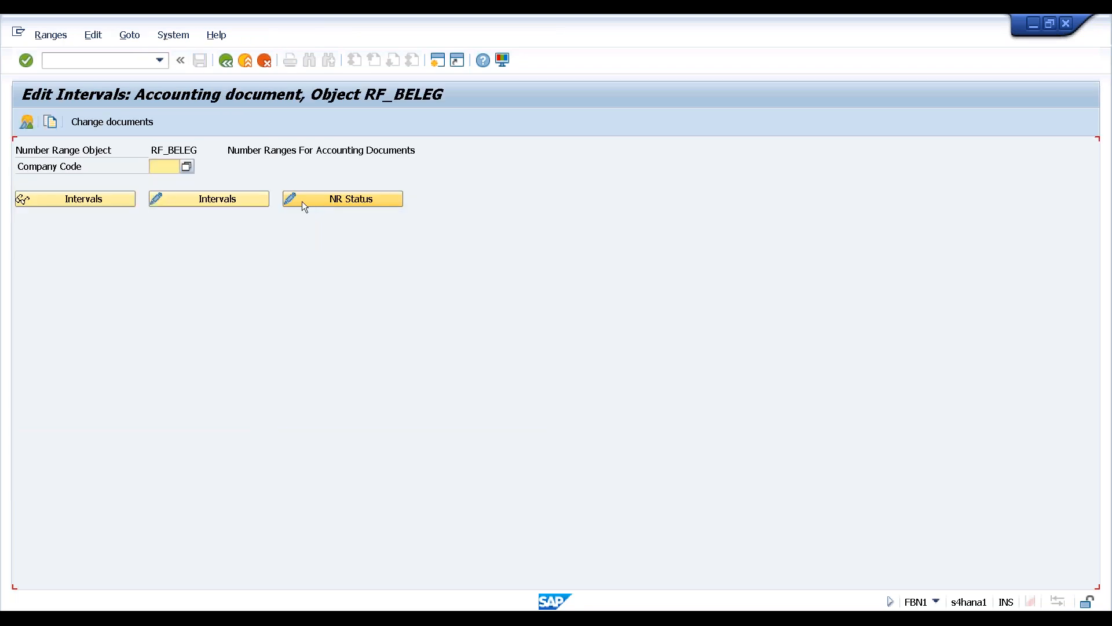
Pick company code HAN1 from the F4 list and open its RF_BELEG intervals for editing
left_click(186, 168)
left_click(173, 334)
double_click(172, 335)
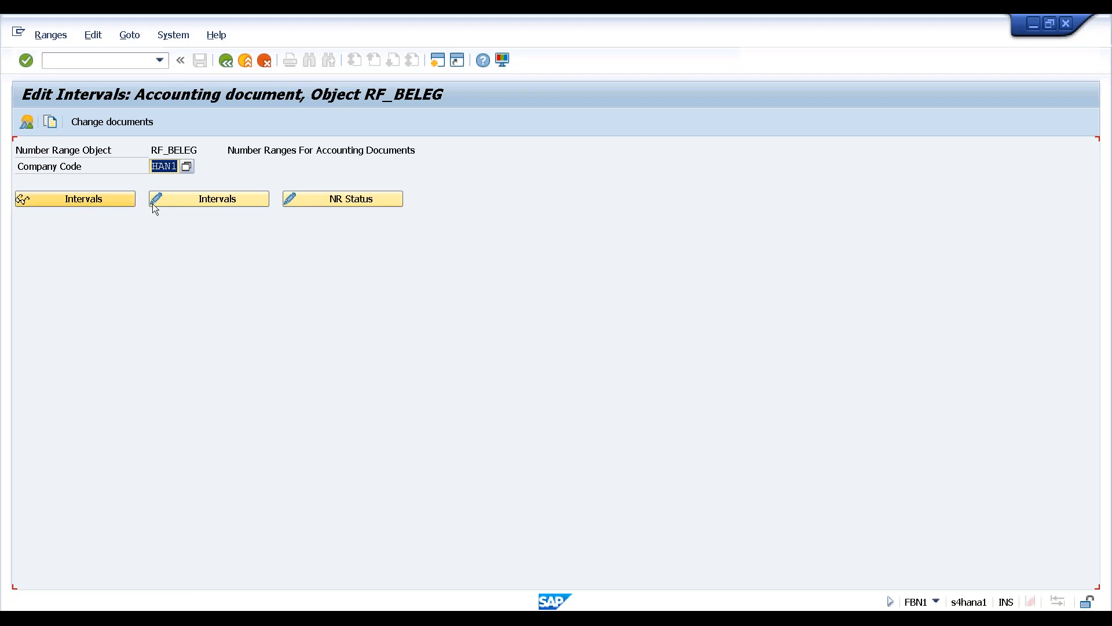
left_click(190, 199)
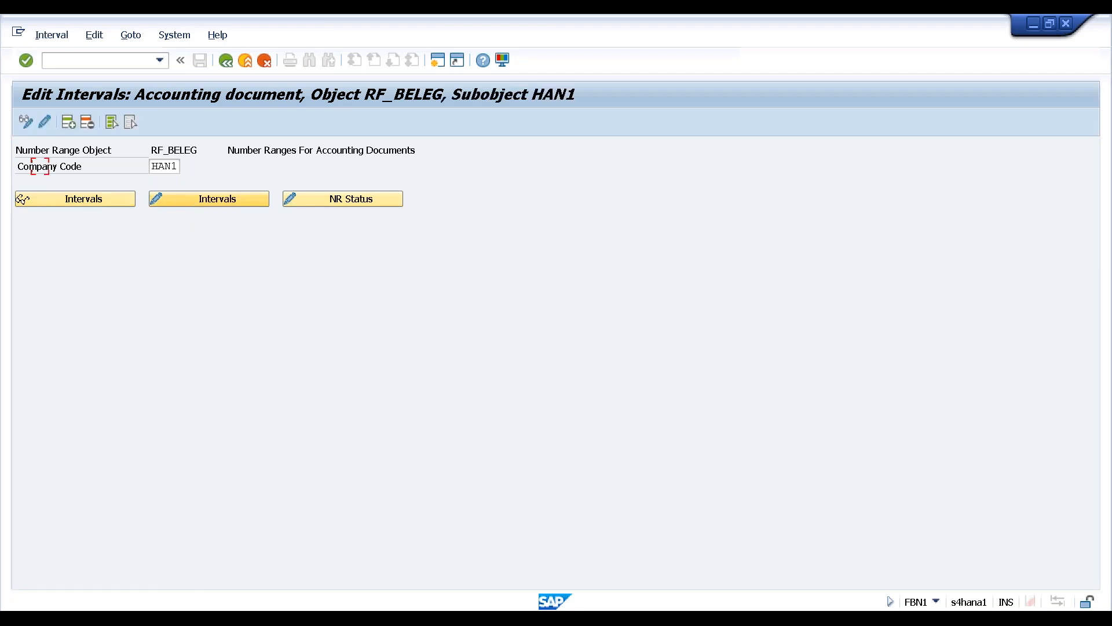
Enter interval 01 for year 2018 with numbers 1 to 1000
type("0")
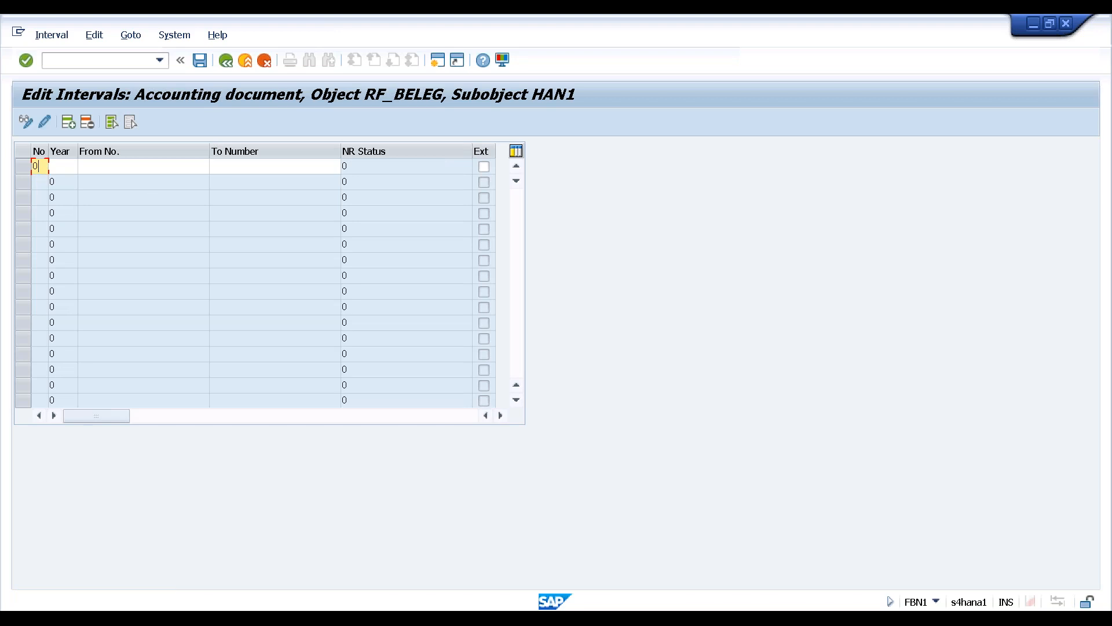
type("1")
left_click(70, 168)
type("2018")
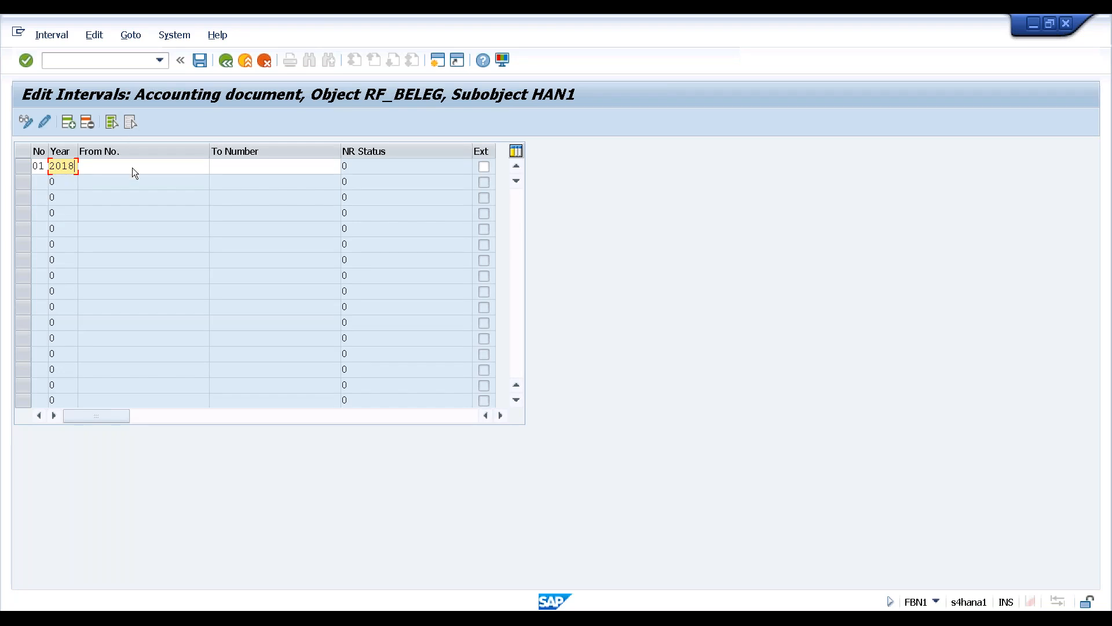
left_click(135, 167)
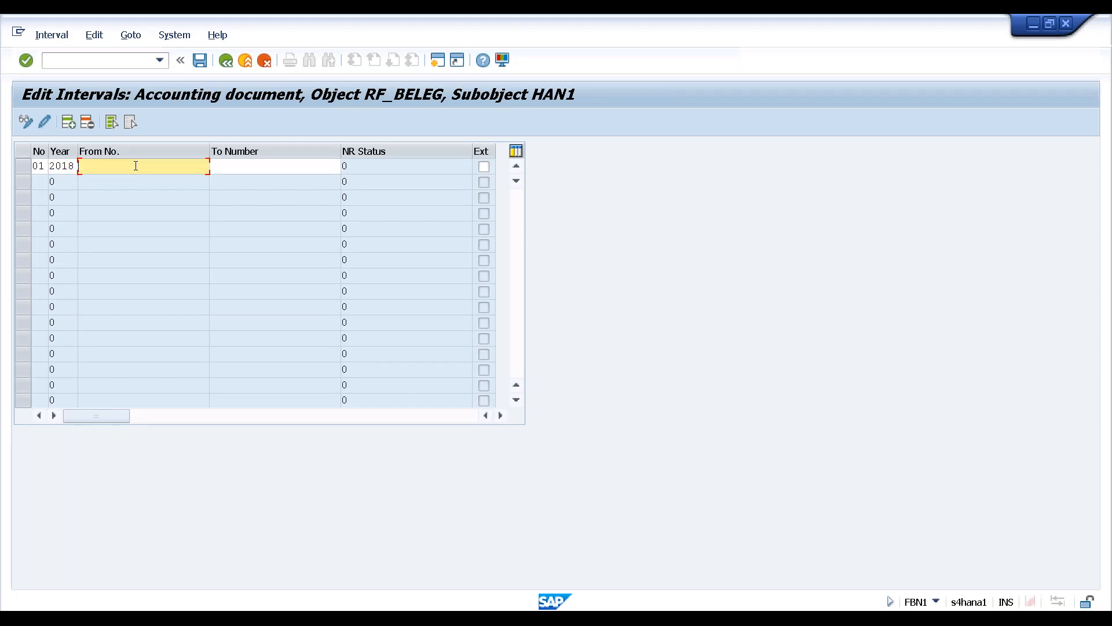
type("1")
left_click(234, 165)
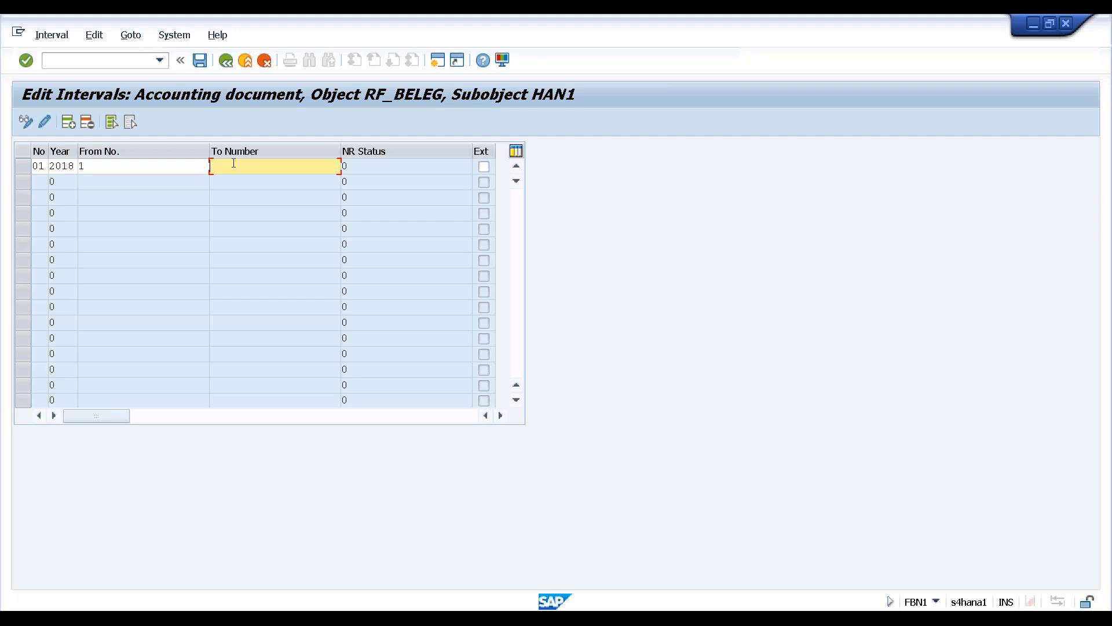
type("1000")
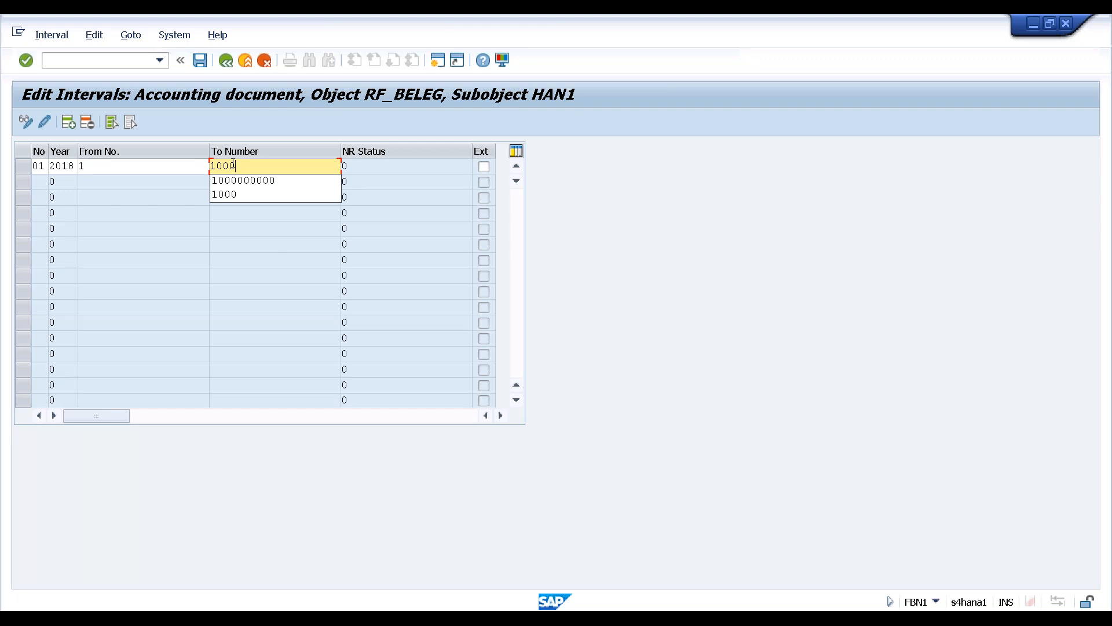
left_click(212, 228)
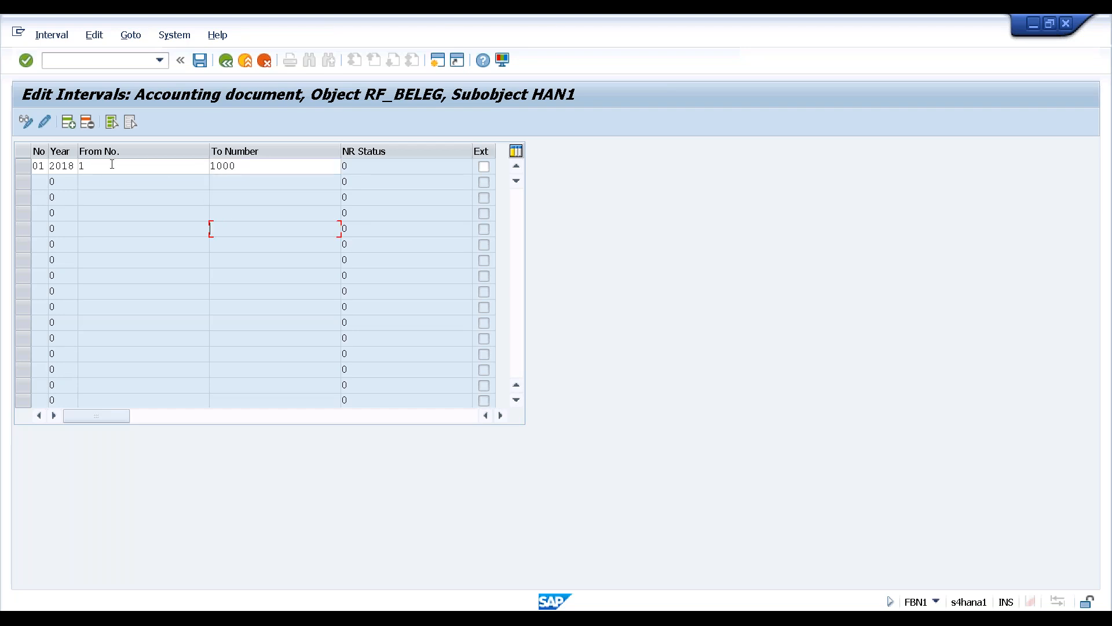
Save the interval, dismiss the transport notice, and leave interval editing
left_click(200, 60)
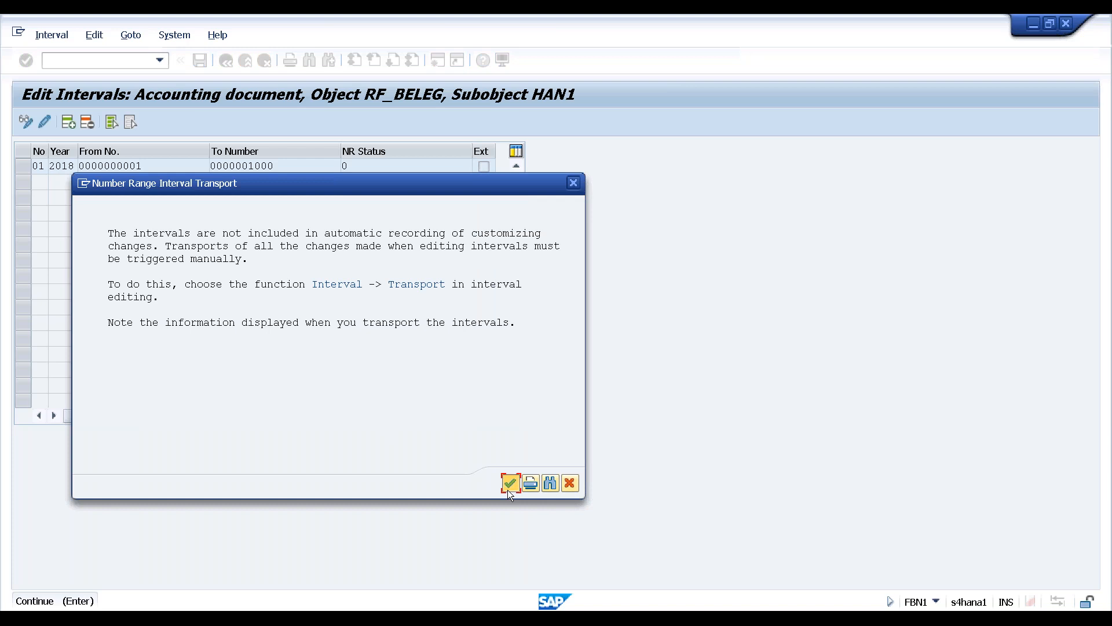
left_click(507, 490)
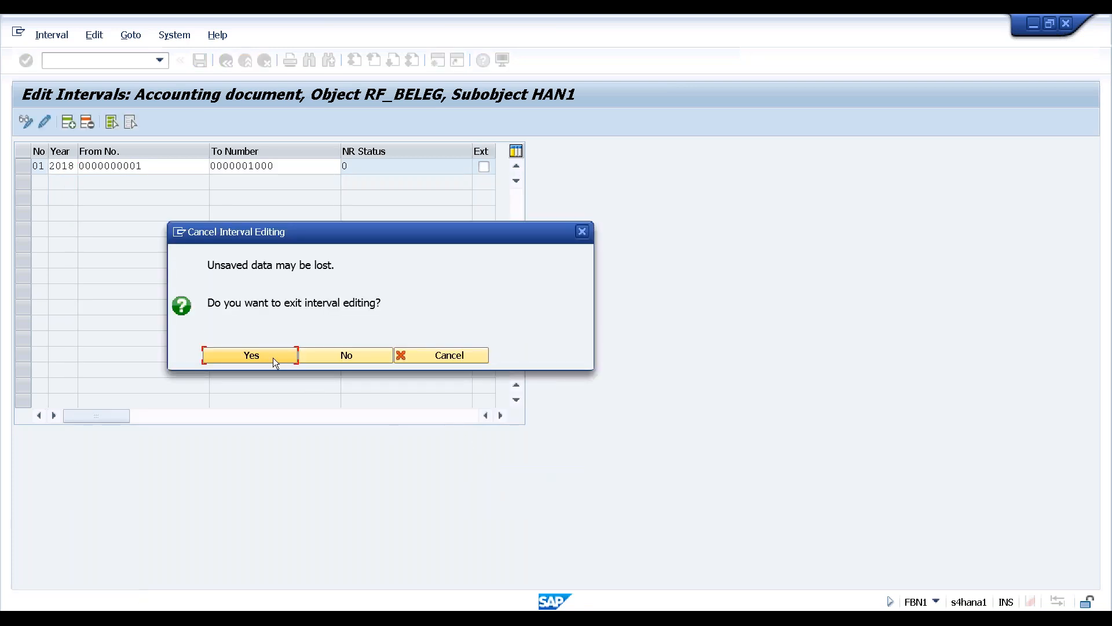
left_click(270, 356)
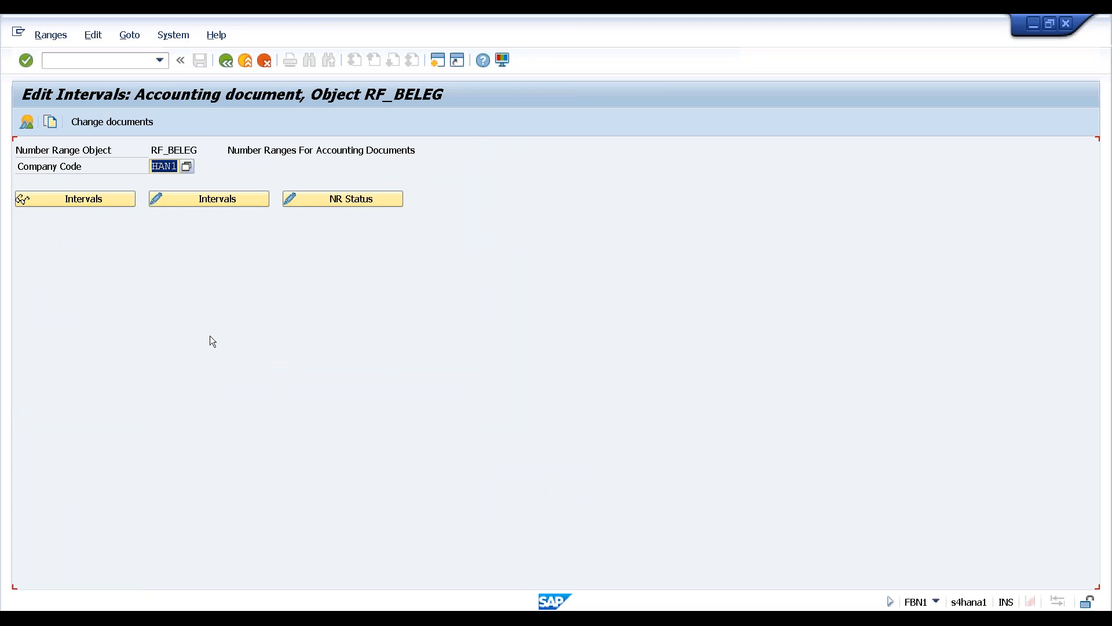
In SA's details, check number range 01 and reverse document type, save, and go back
key("F3")
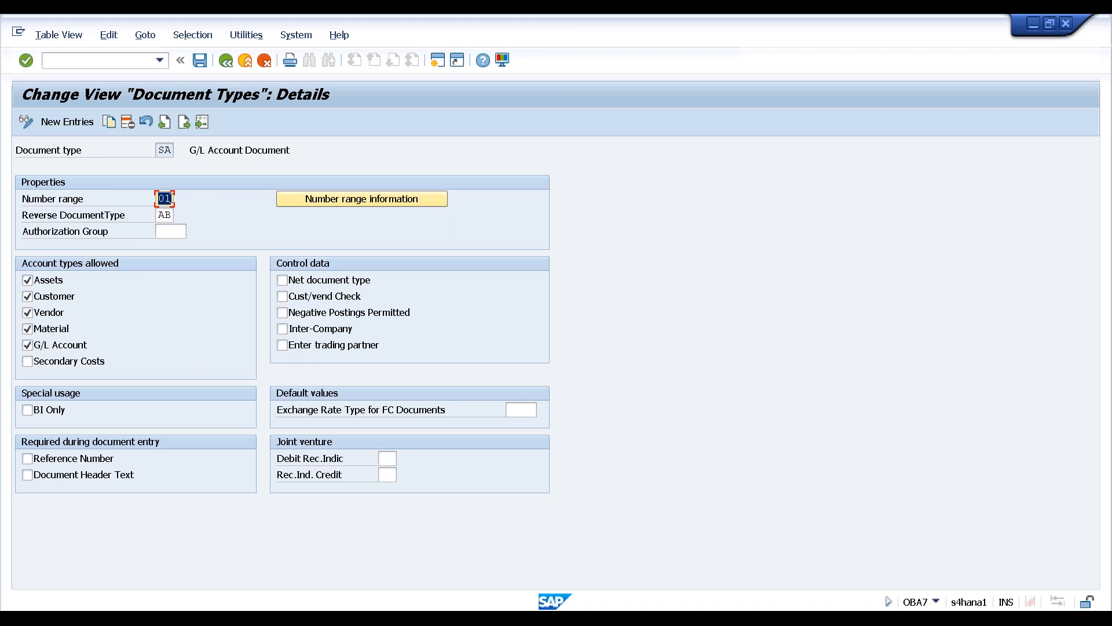
left_click(164, 216)
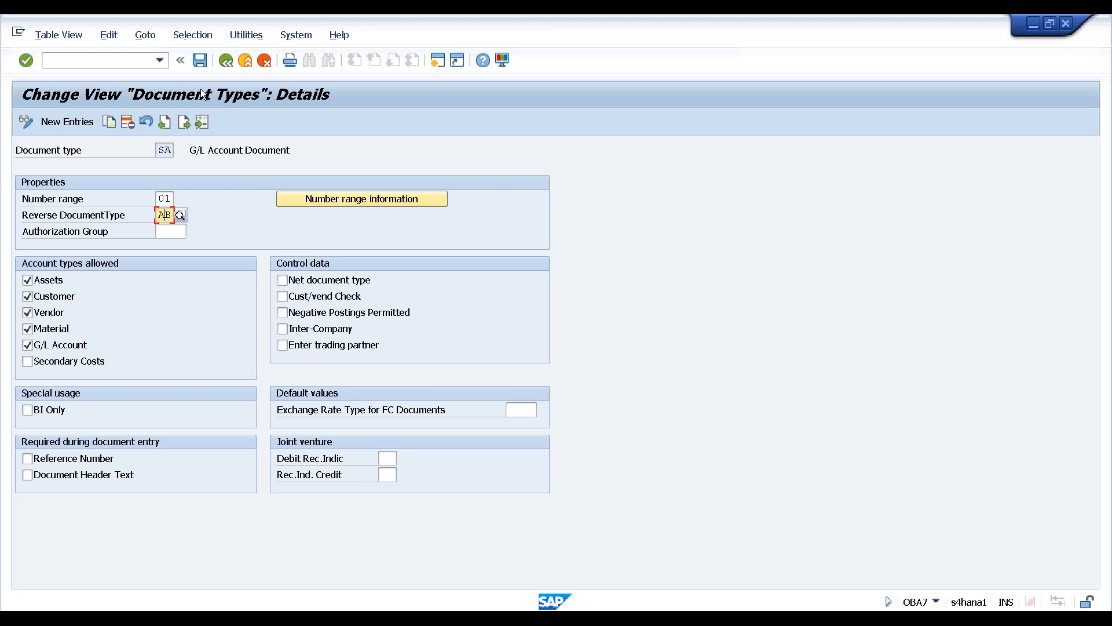
key("ctrl+s")
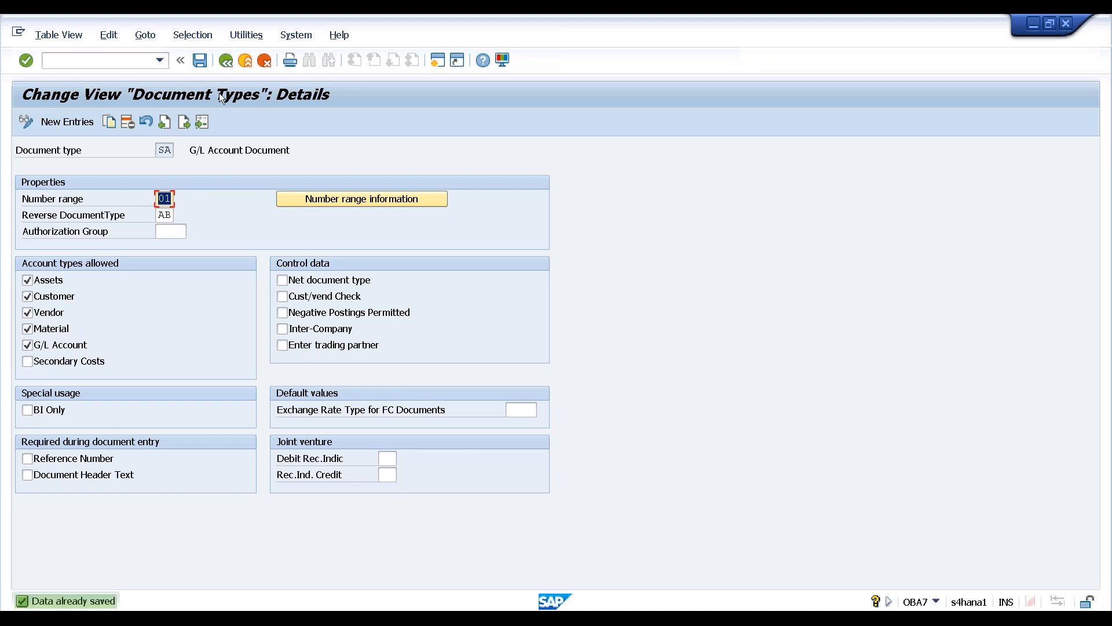
left_click(226, 61)
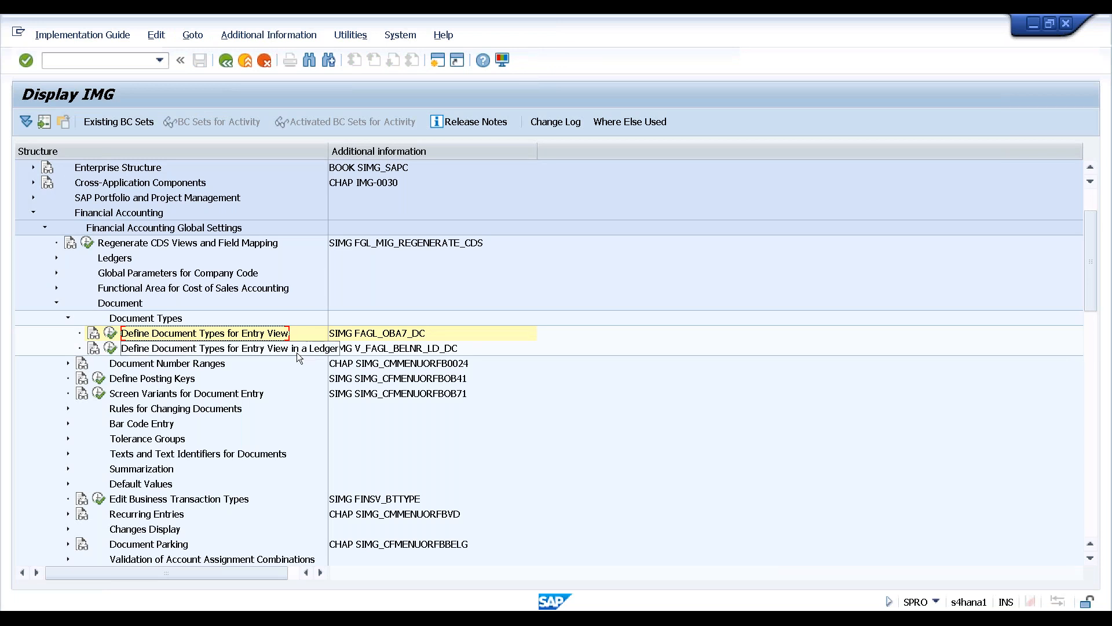
Expand Document Number Ranges and run Define Document Number Ranges for Entry View
left_click(178, 367)
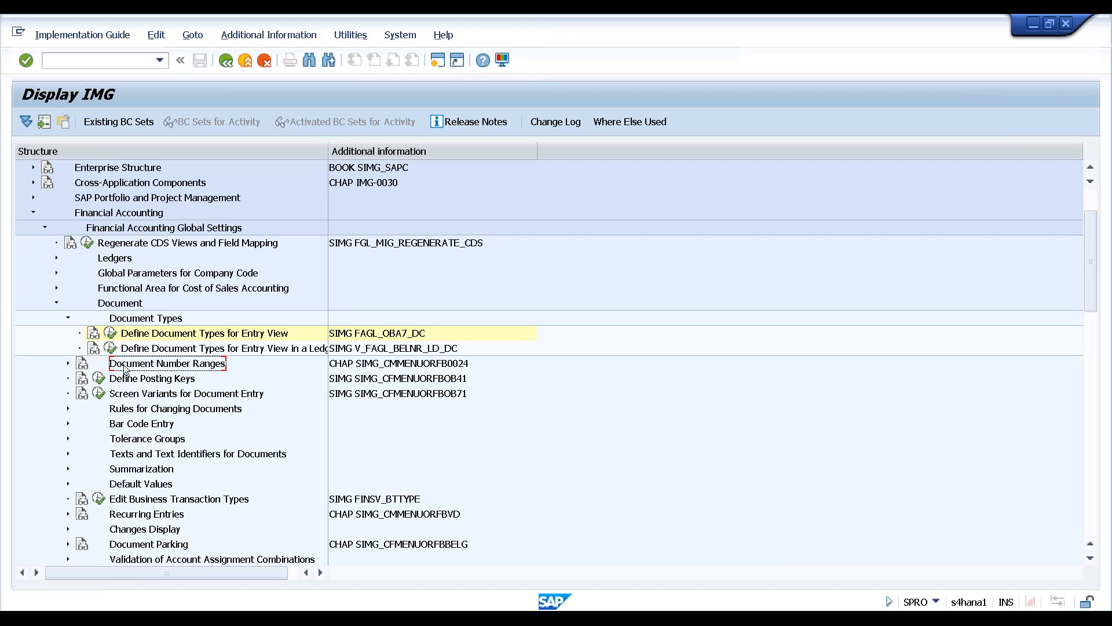
left_click(67, 363)
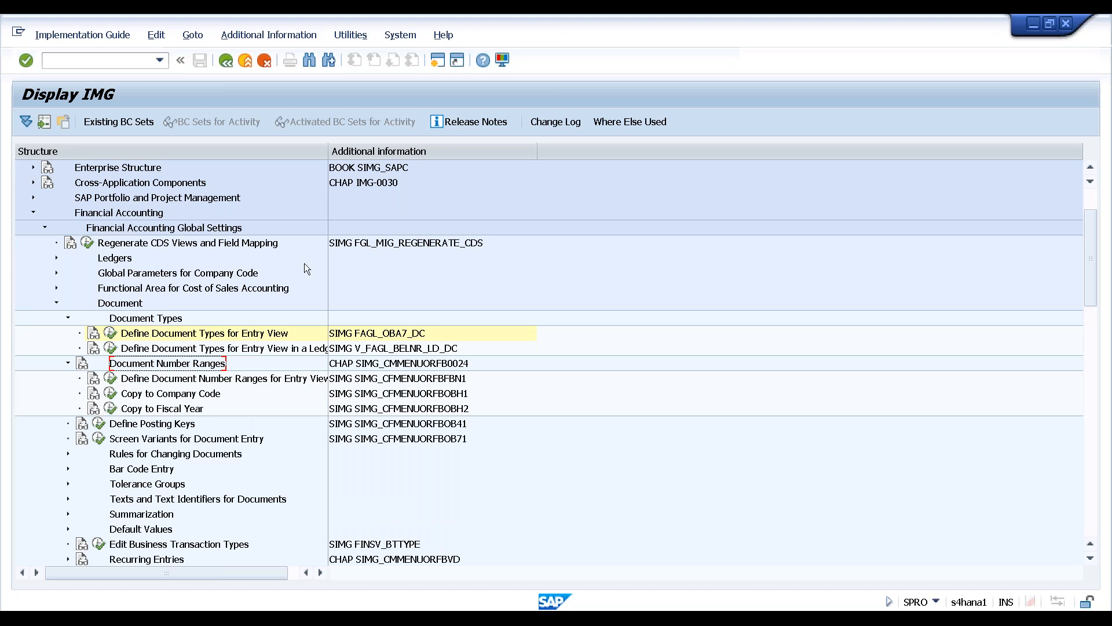
left_click_drag(331, 147, 395, 148)
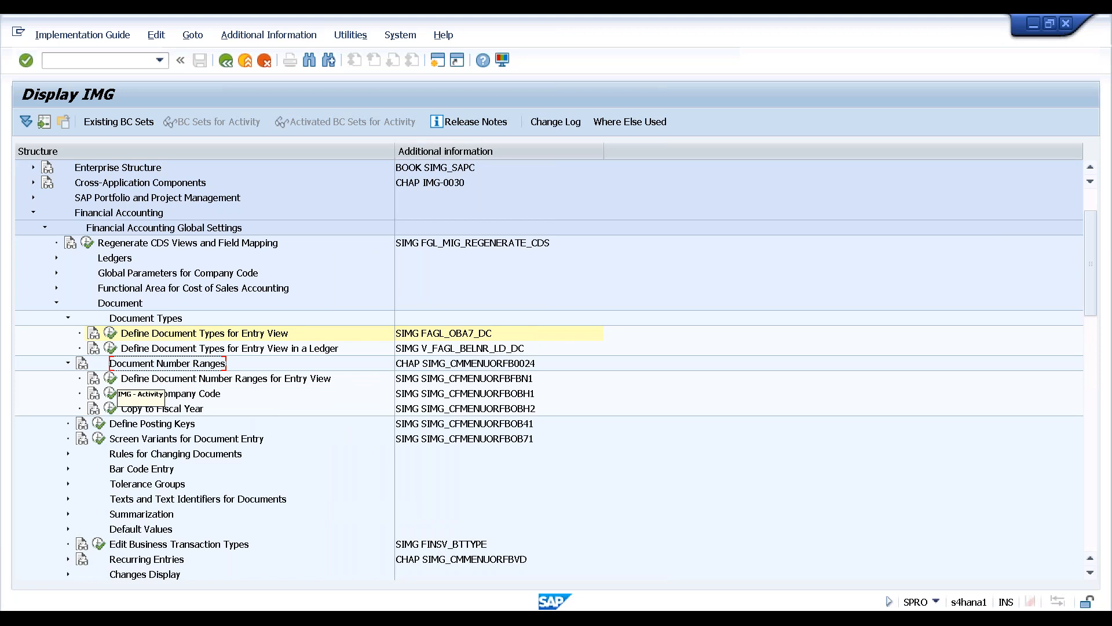
left_click(110, 378)
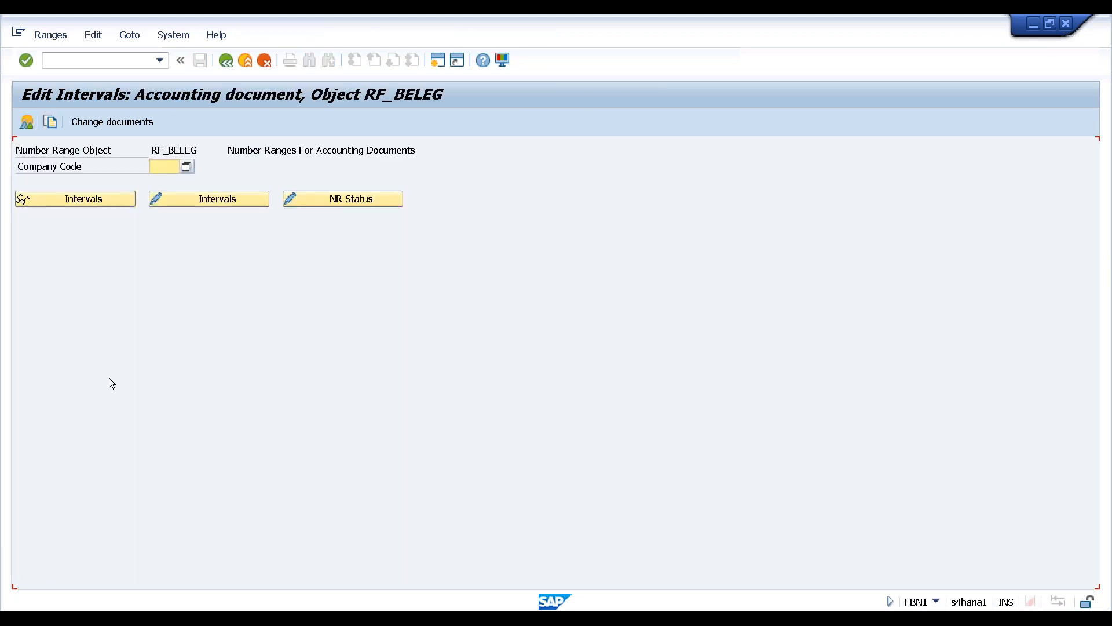
Leave the RF_BELEG Edit Intervals screen back to the Display IMG tree
left_click(227, 64)
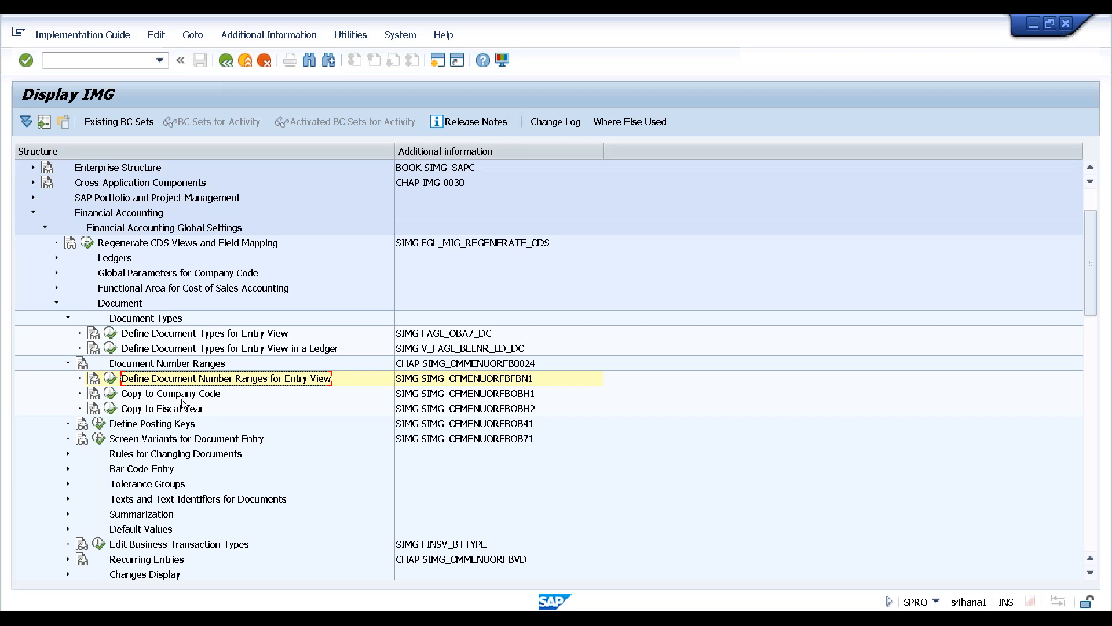
left_click(177, 410)
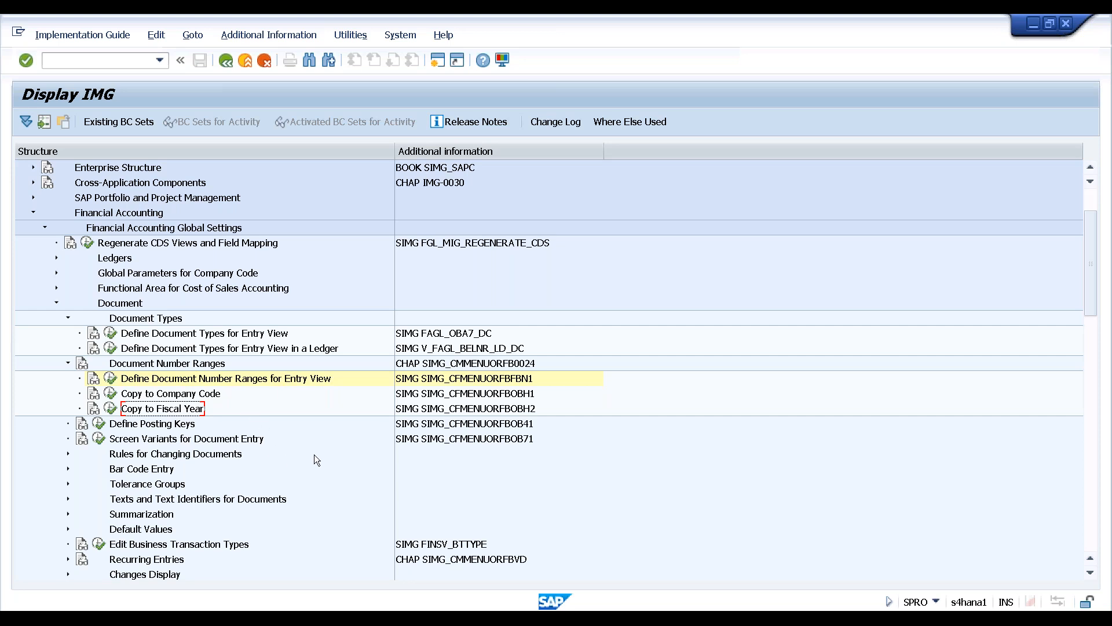
left_click(717, 9)
left_click(871, 138)
key("alt+Tab")
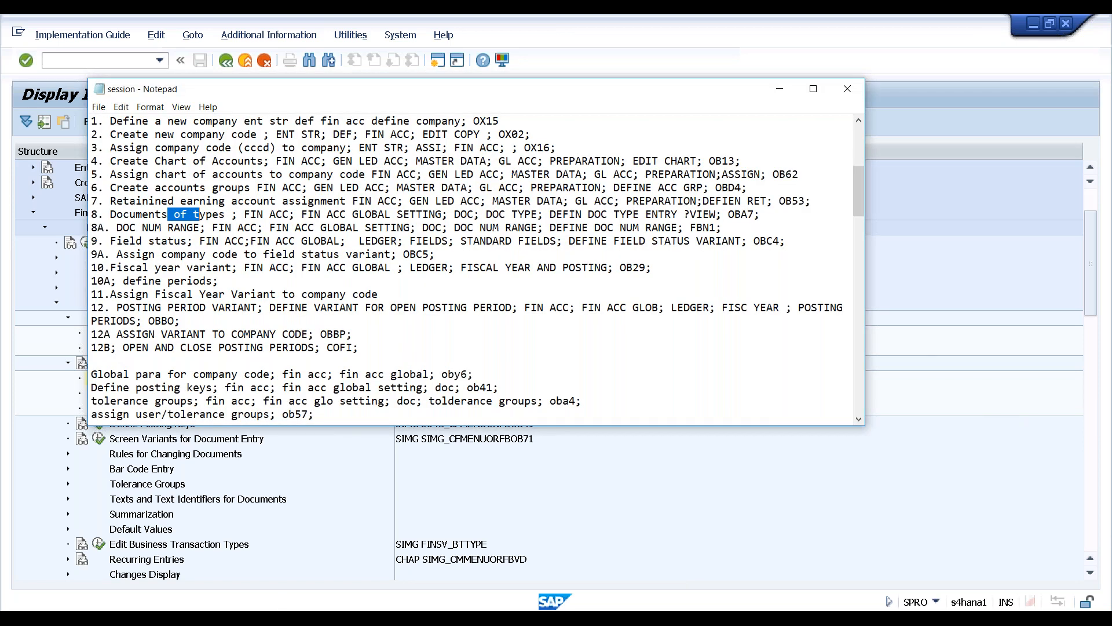
left_click_drag(659, 92, 666, 93)
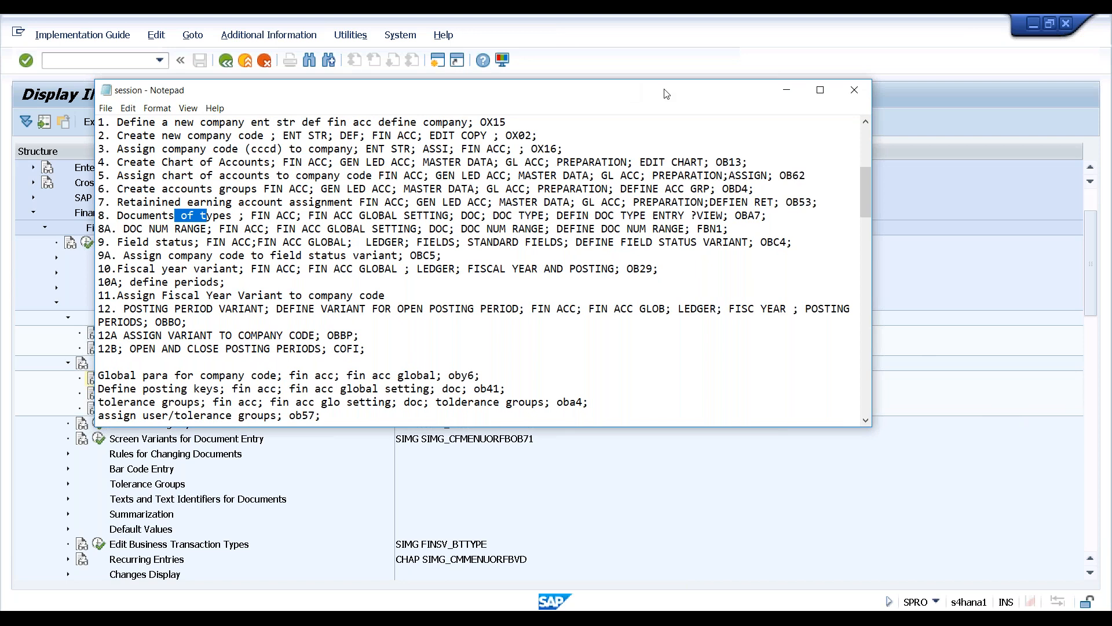
key("alt+Tab")
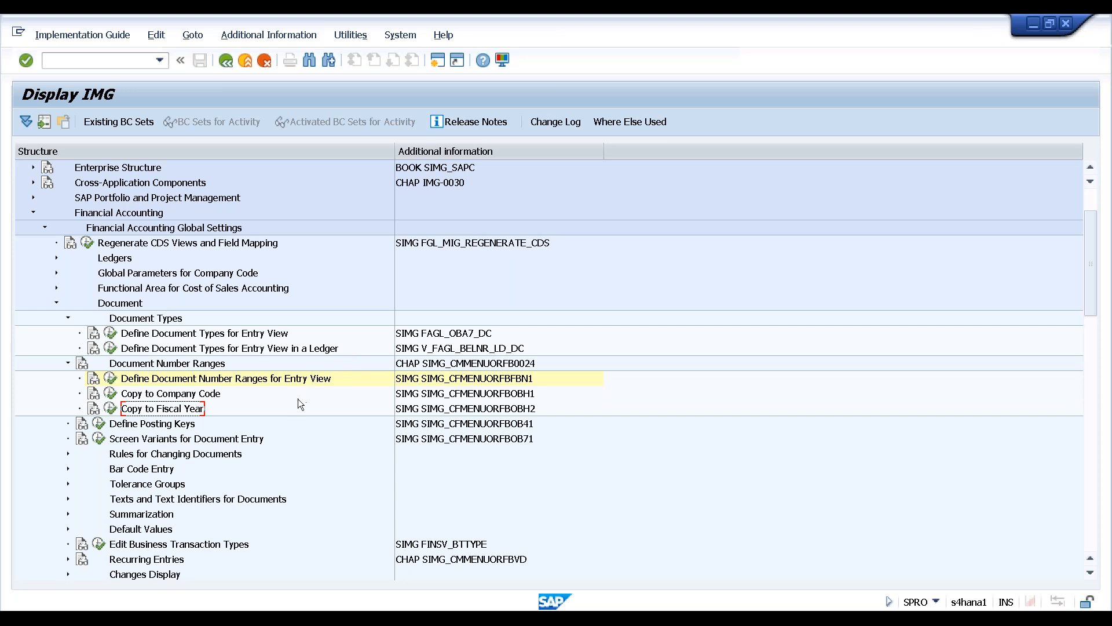
left_click(152, 427)
Run Define Posting Keys (OB41) and scroll to inspect keys 40 Debit and 50 Credit
left_click(99, 423)
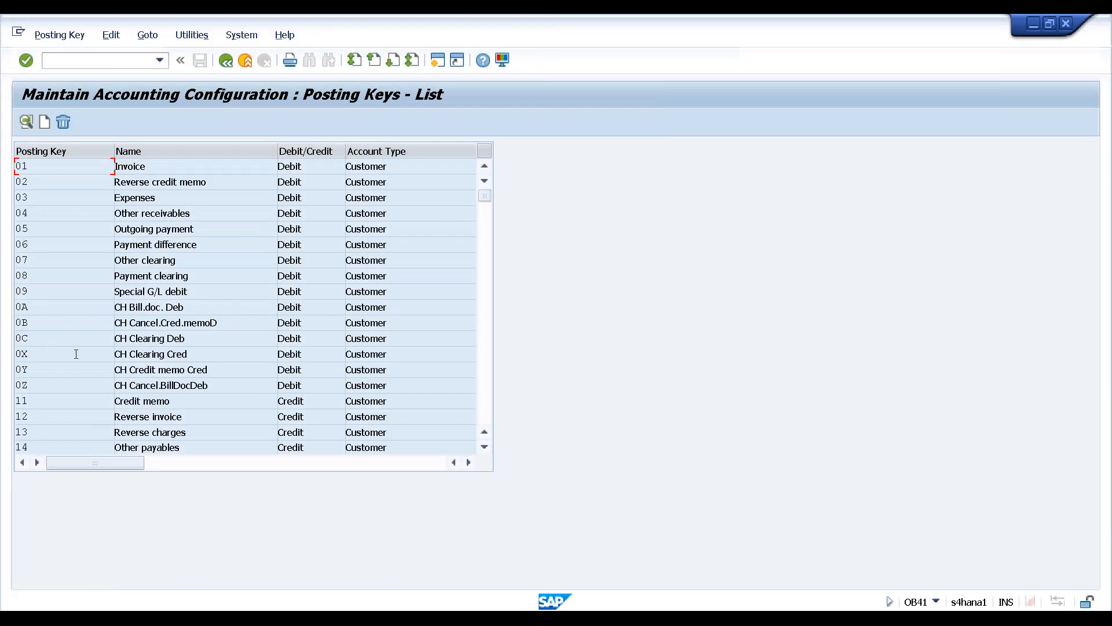
scroll(74, 351, "down", 4)
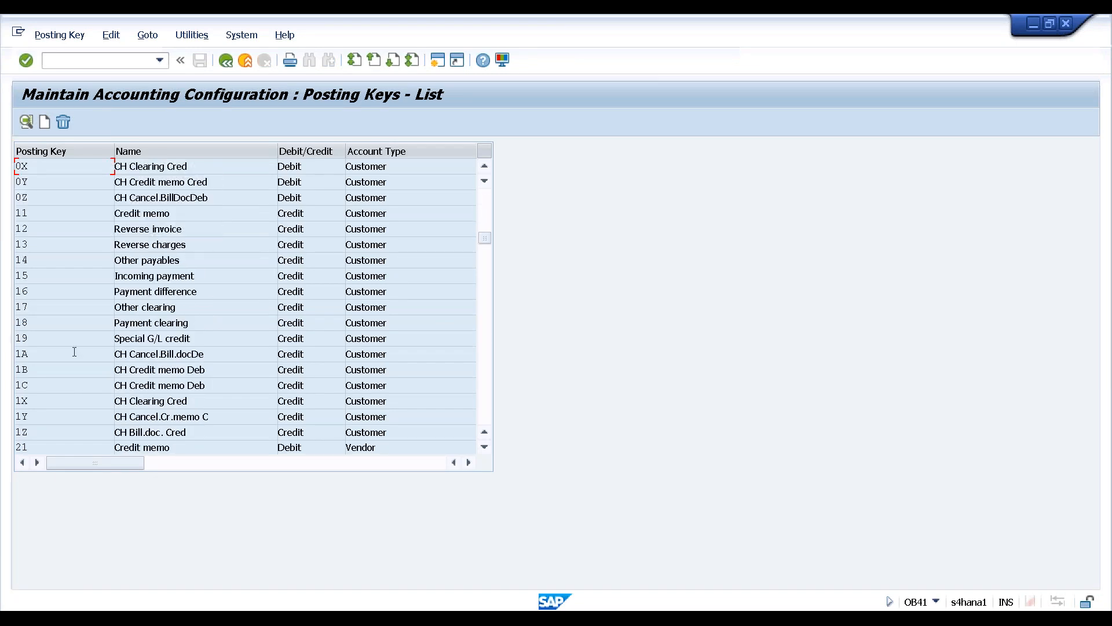
scroll(57, 298, "down", 5)
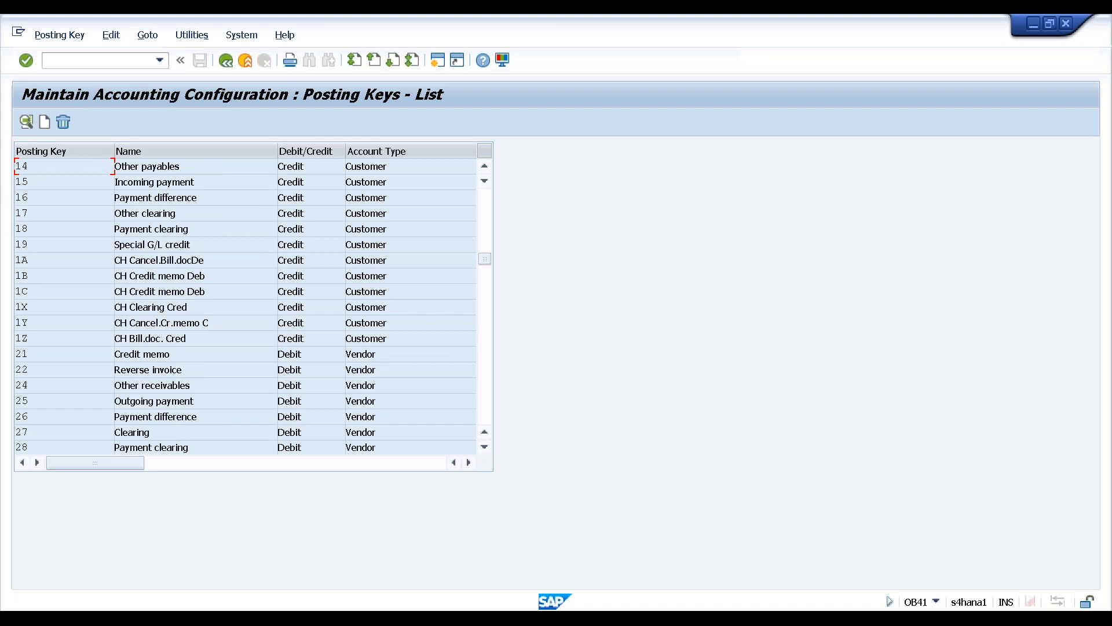
scroll(244, 306, "down", 1)
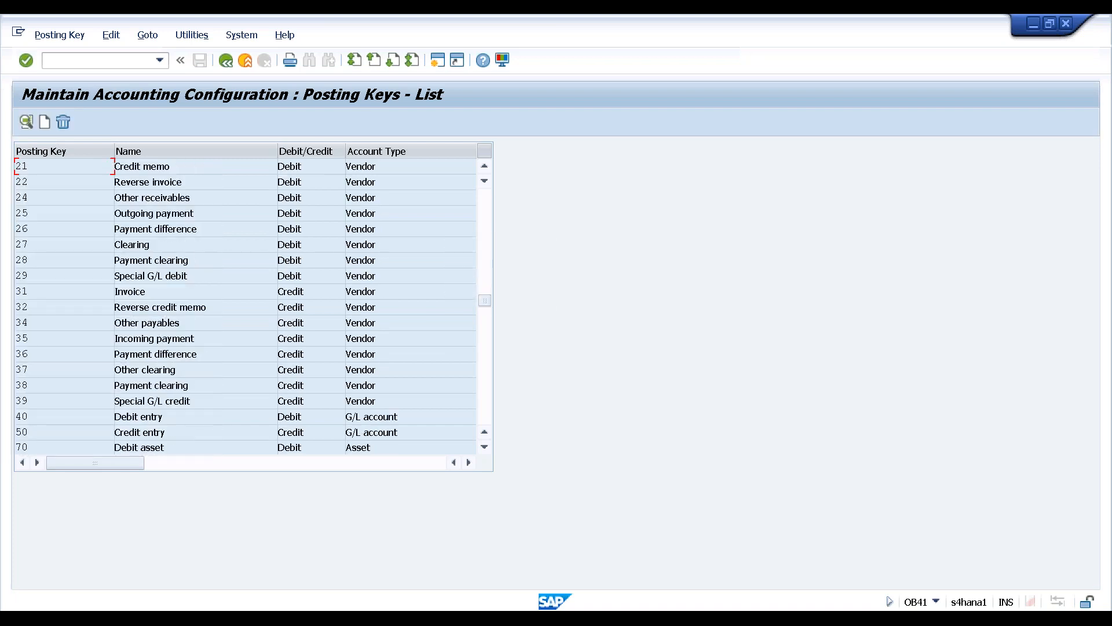
scroll(50, 386, "down", 1)
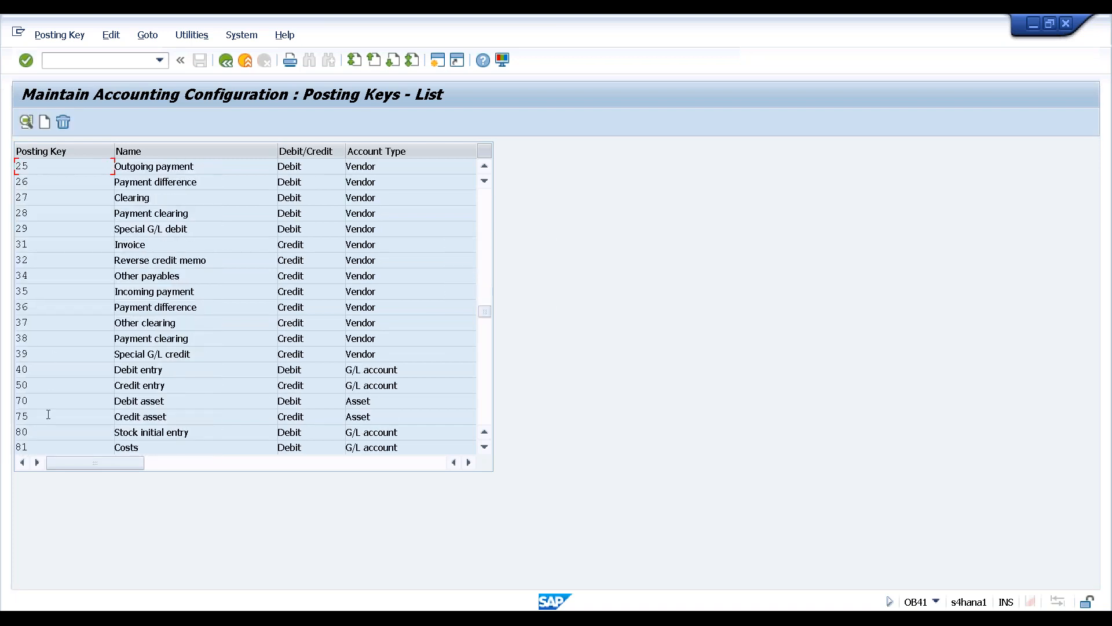
left_click(52, 370)
left_click_drag(400, 370, 343, 369)
left_click_drag(15, 385, 46, 385)
Back in the IMG, expand Global Settings > Ledgers > Fields and select Define Field Status Variants
left_click(226, 61)
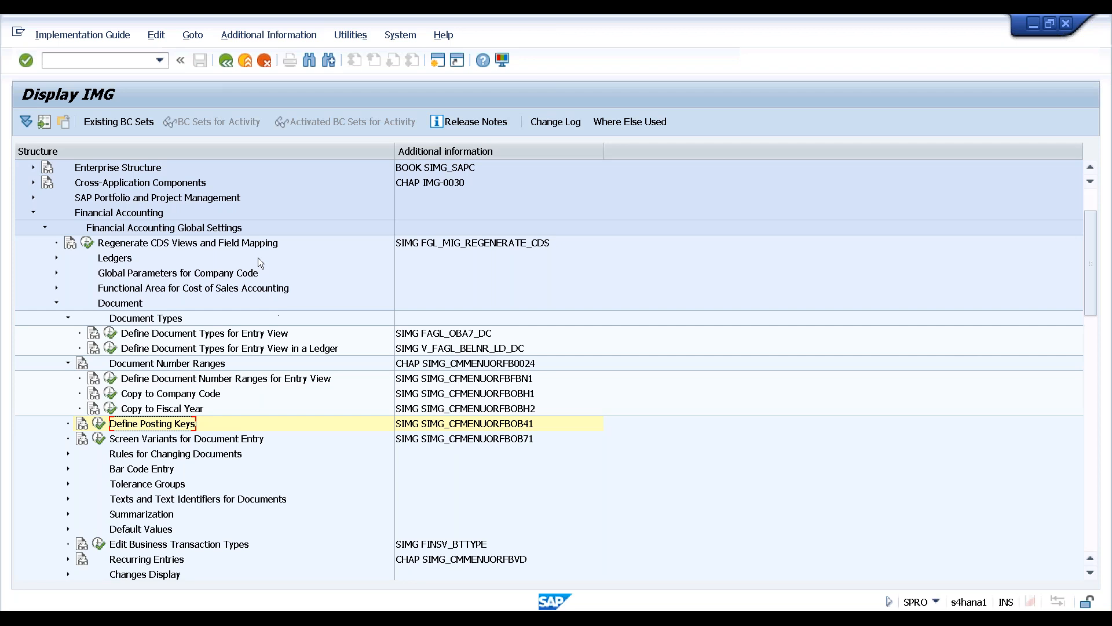
left_click(242, 227)
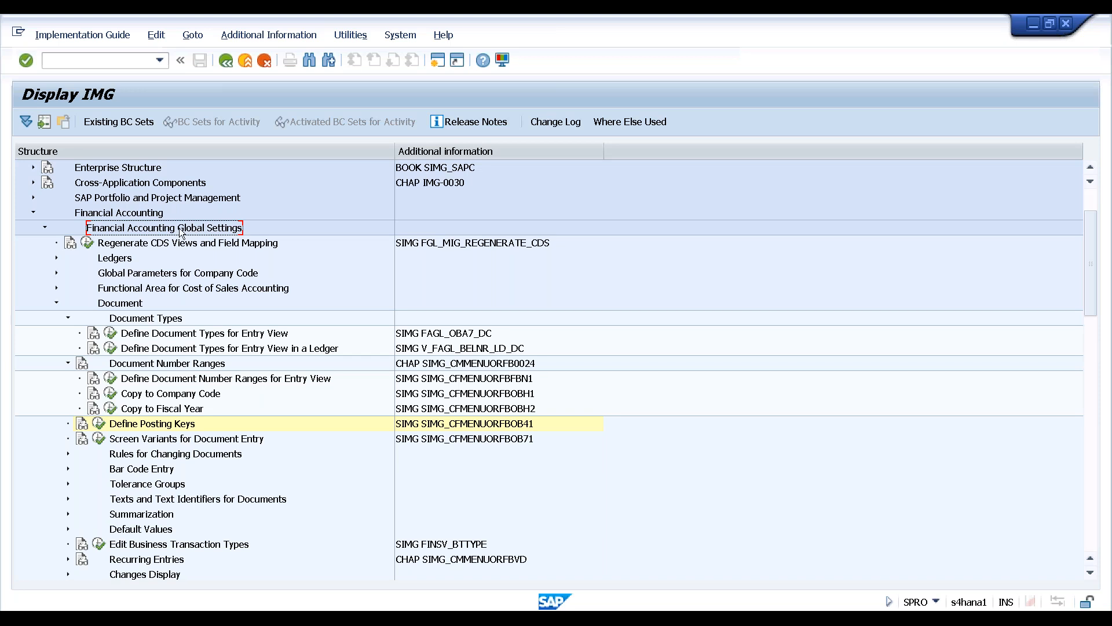
left_click(57, 258)
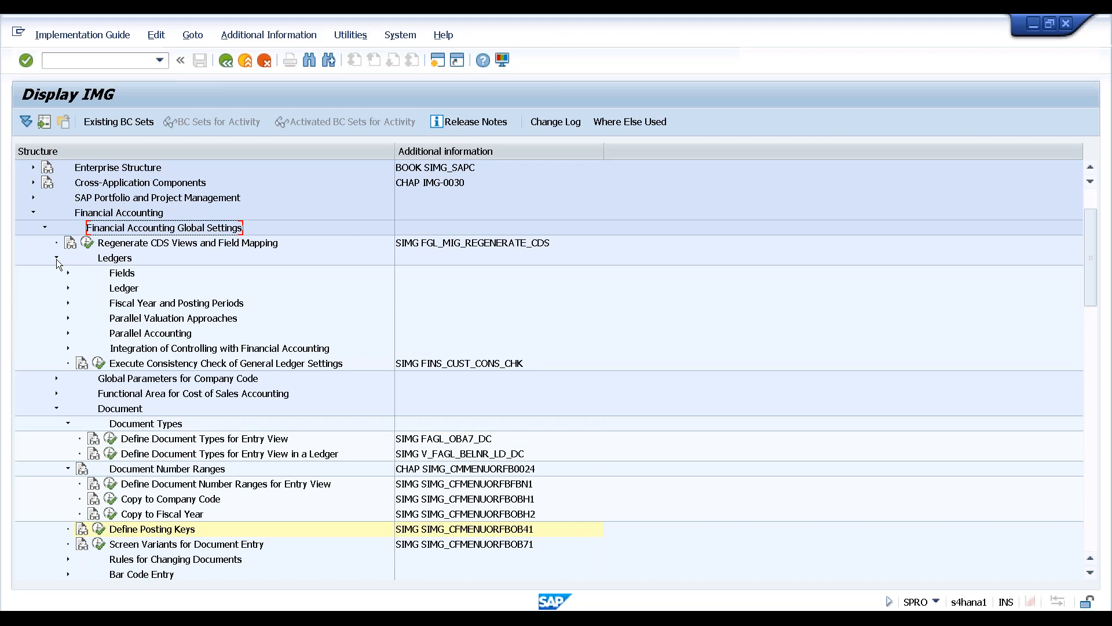
left_click(67, 274)
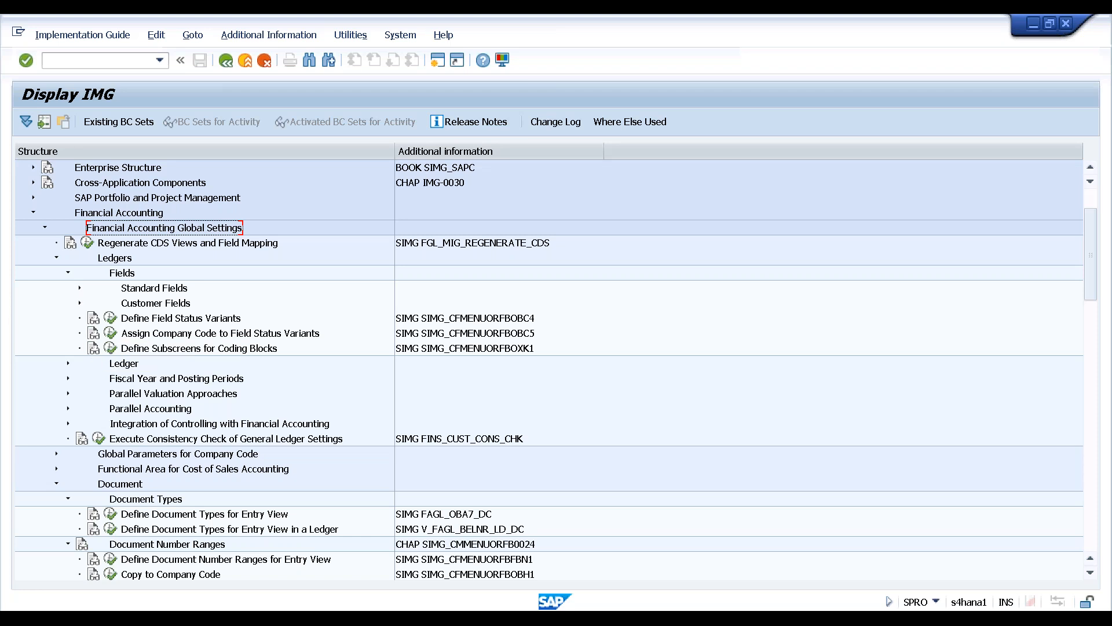
left_click(181, 320)
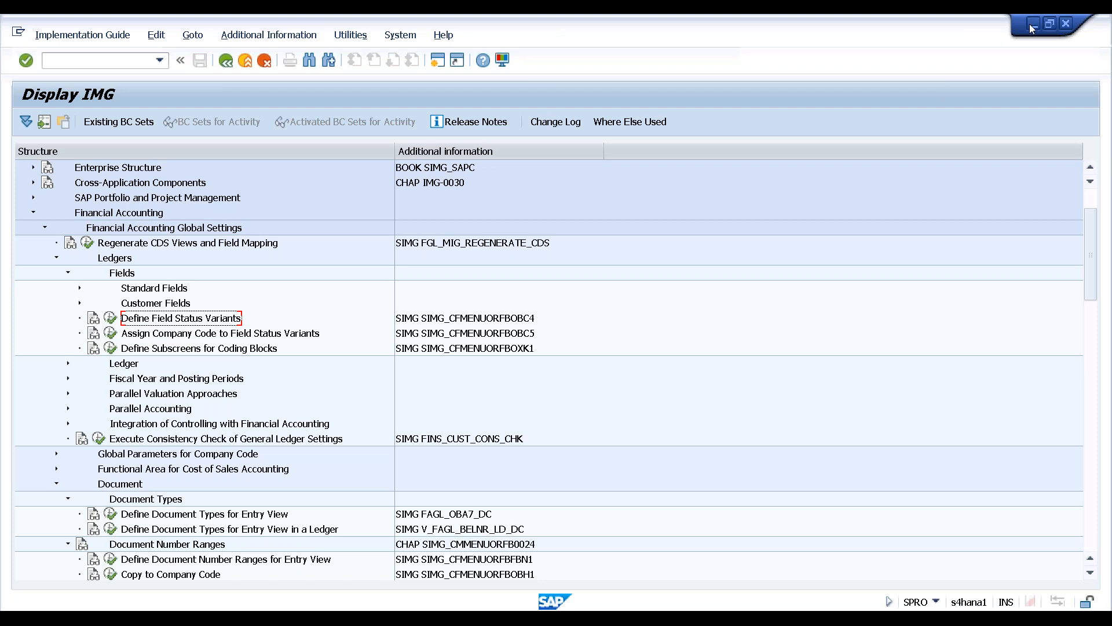
Read the Define Field Status Variants documentation, then reopen the variants list and select 0010
left_click(110, 317)
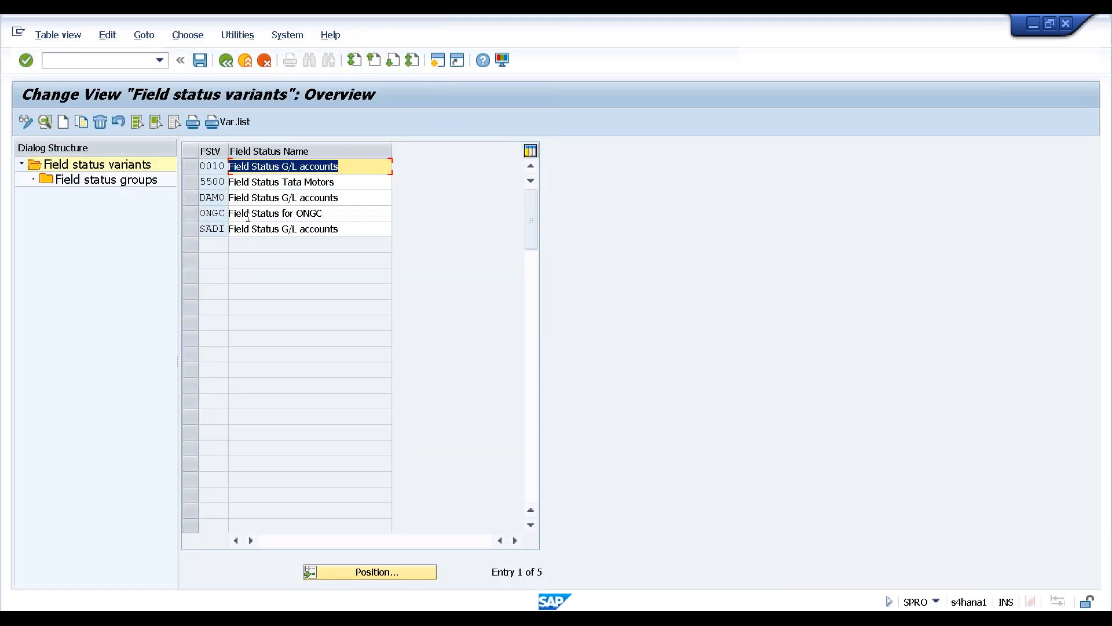
left_click(226, 60)
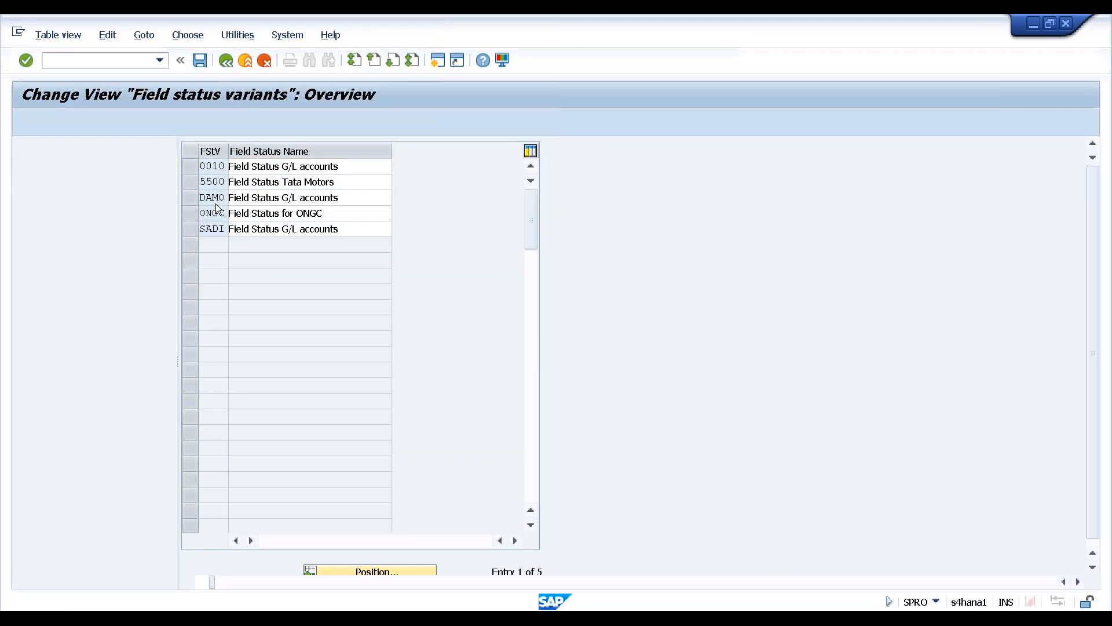
left_click(93, 320)
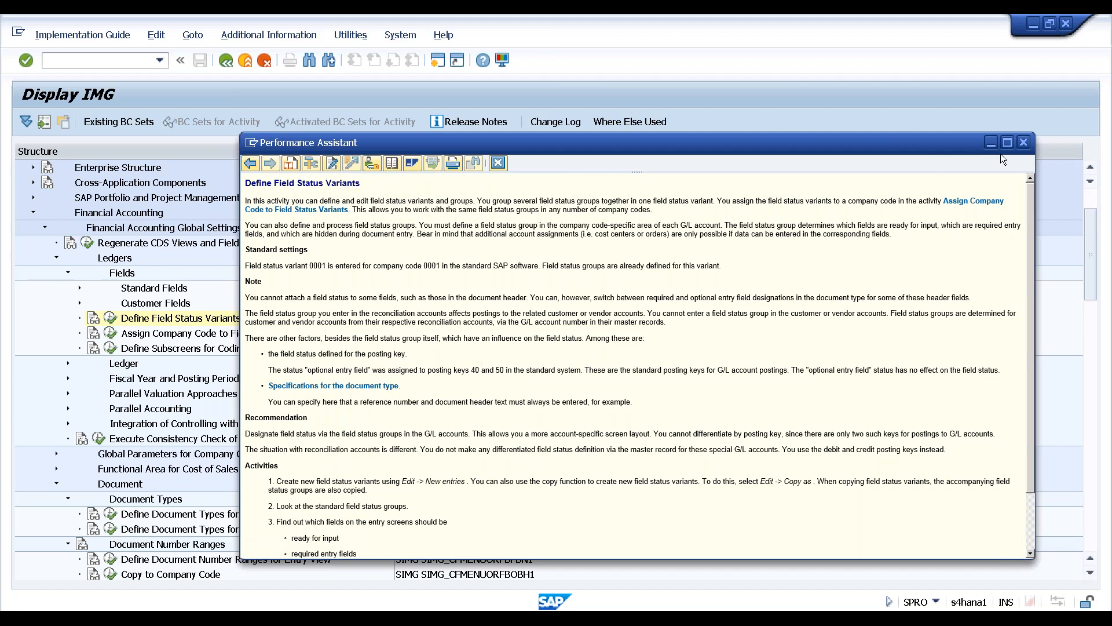
left_click(1023, 142)
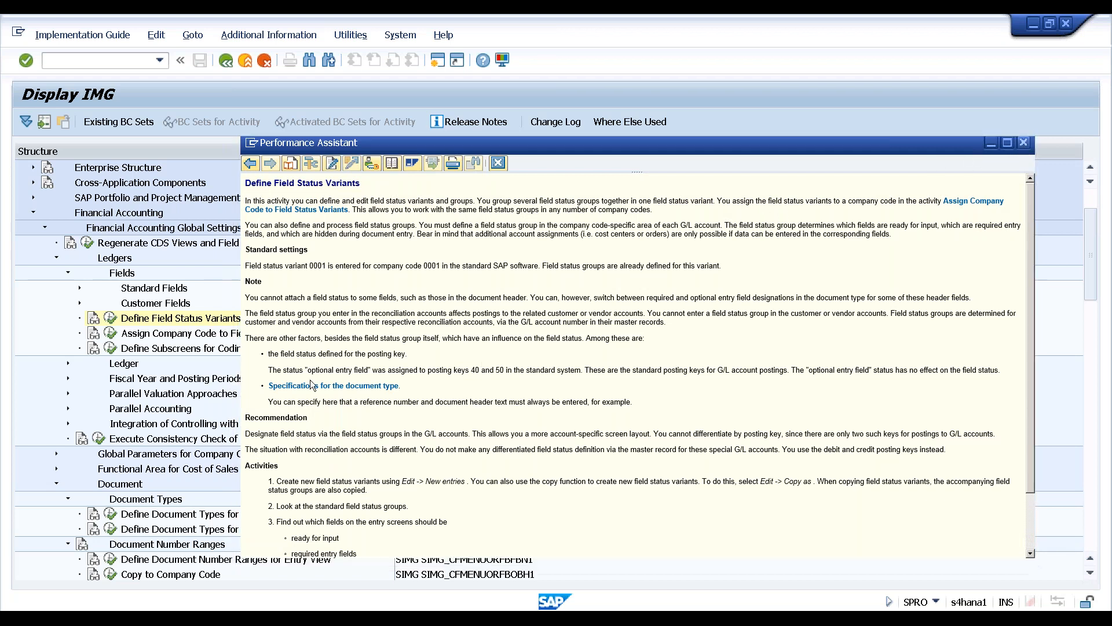
left_click(110, 317)
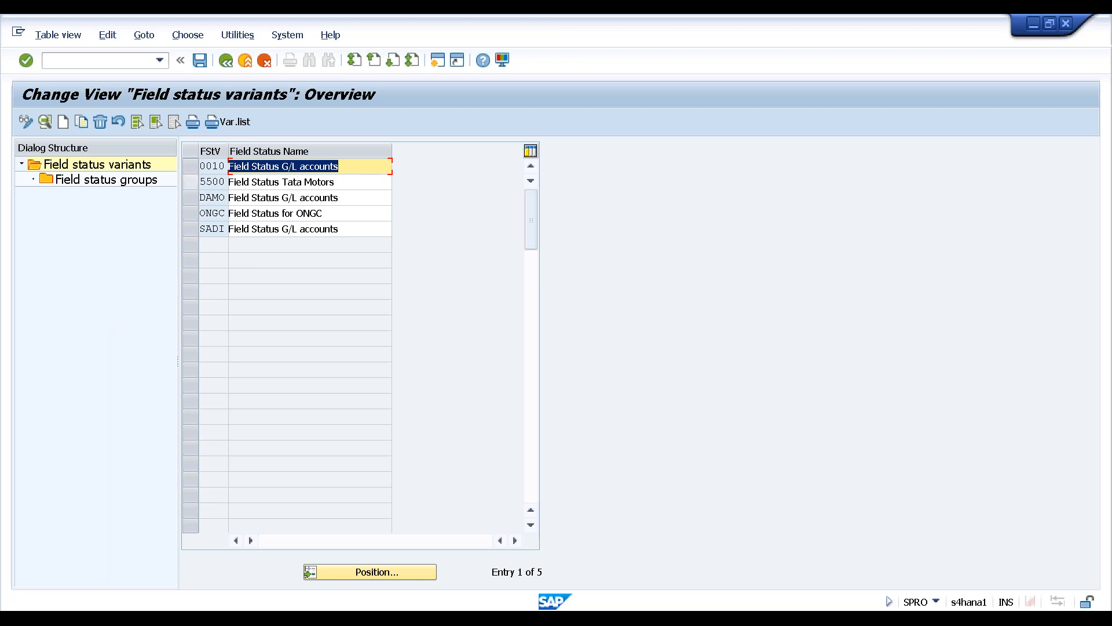
left_click(191, 168)
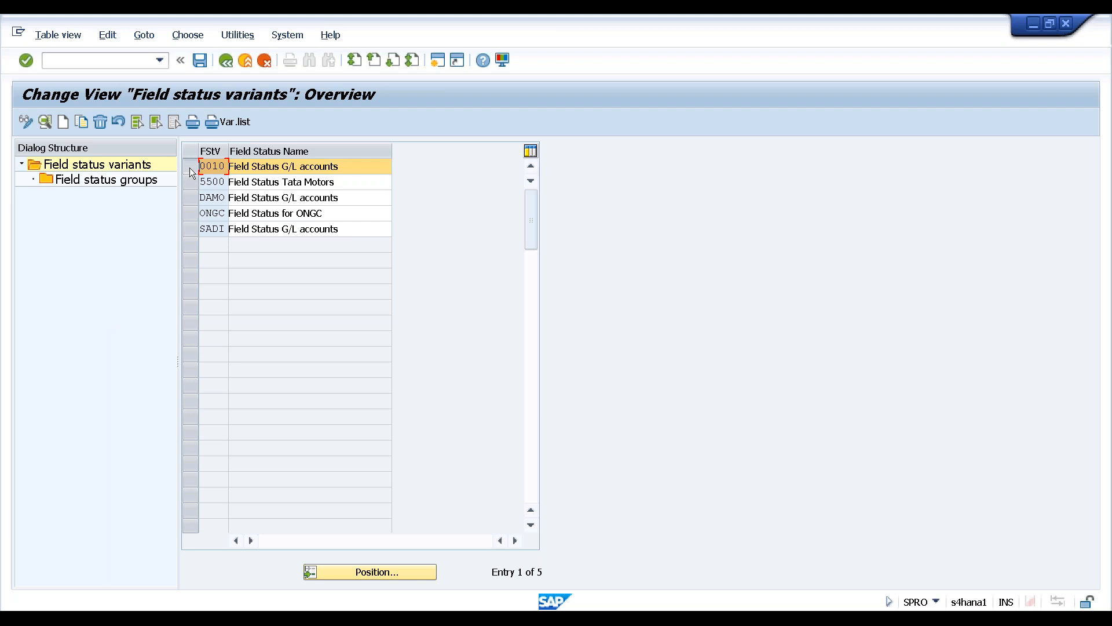
Copy variant 0010 under the new key HAN1 with all 47 dependent field status groups
left_click(82, 123)
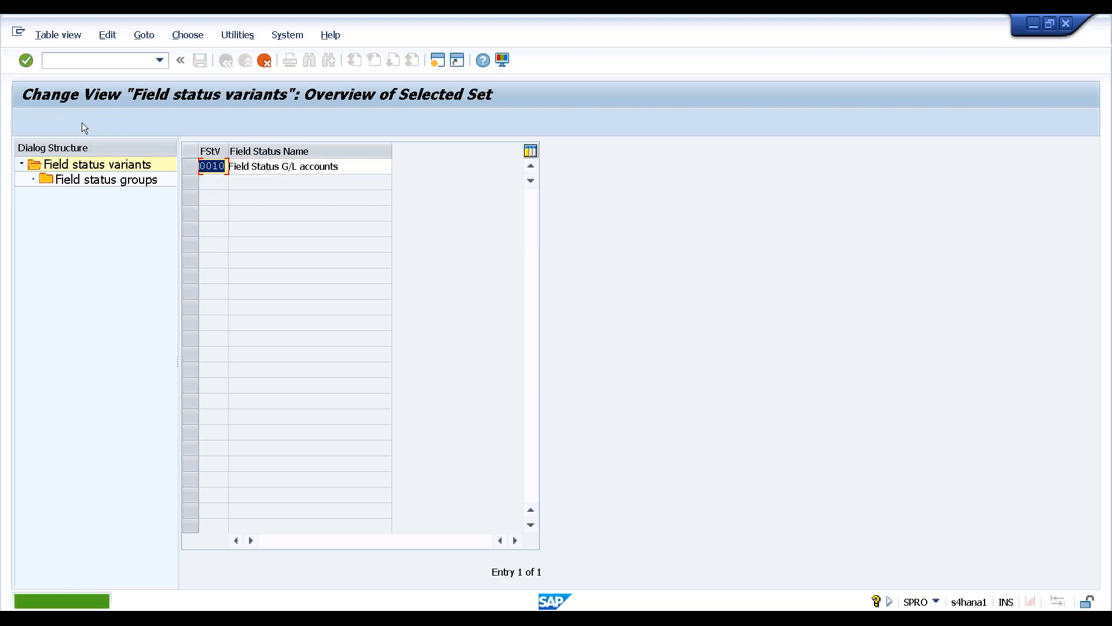
key("Delete")
type("HAN1")
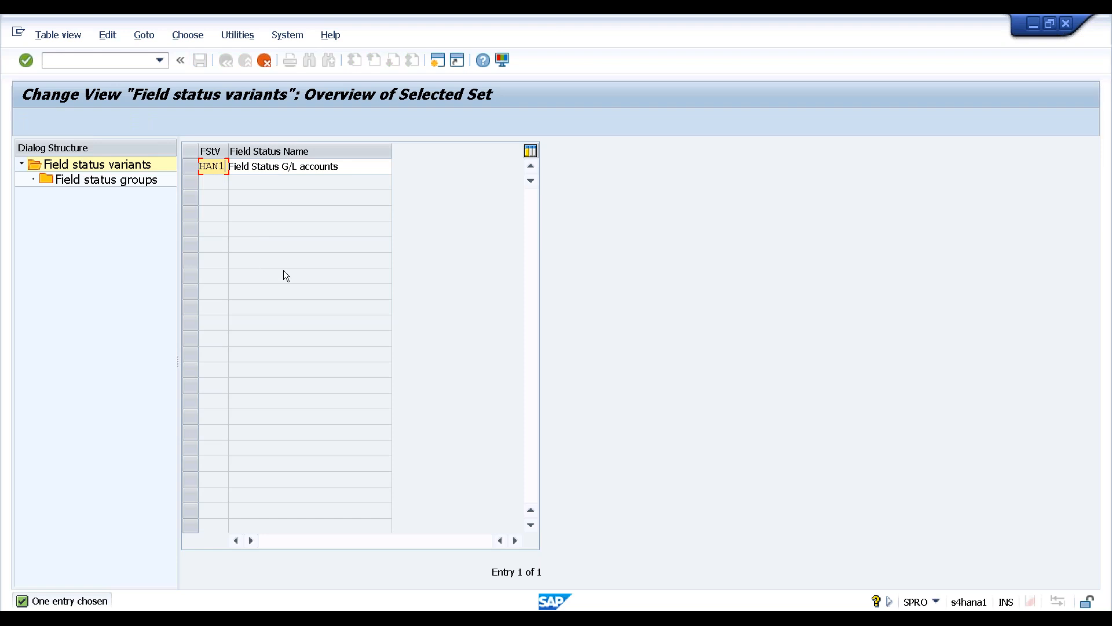
key("Return")
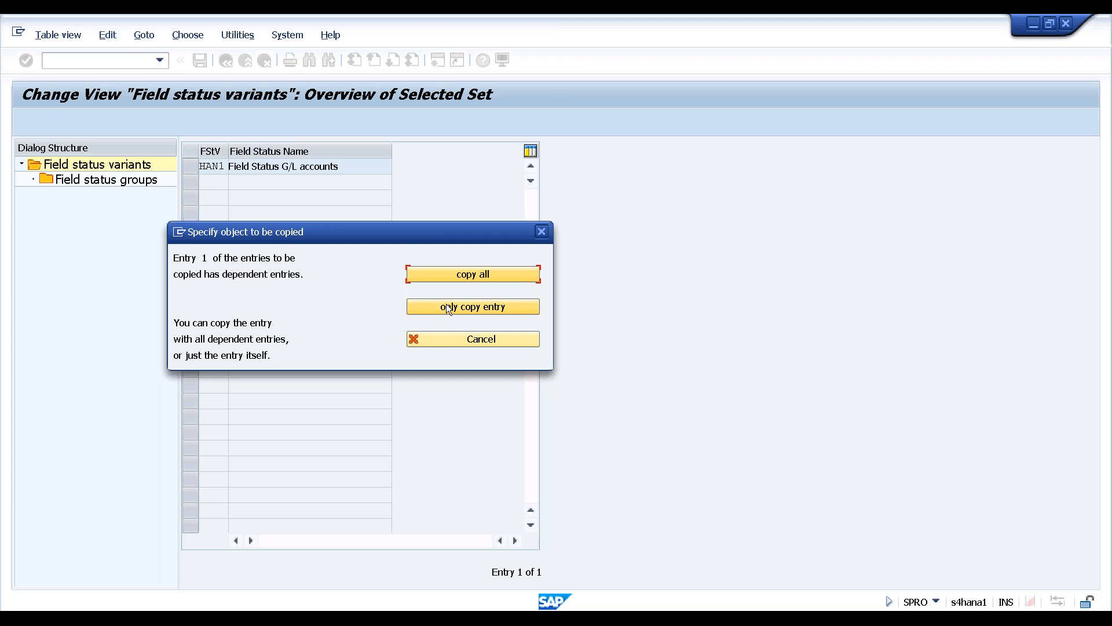
left_click(460, 273)
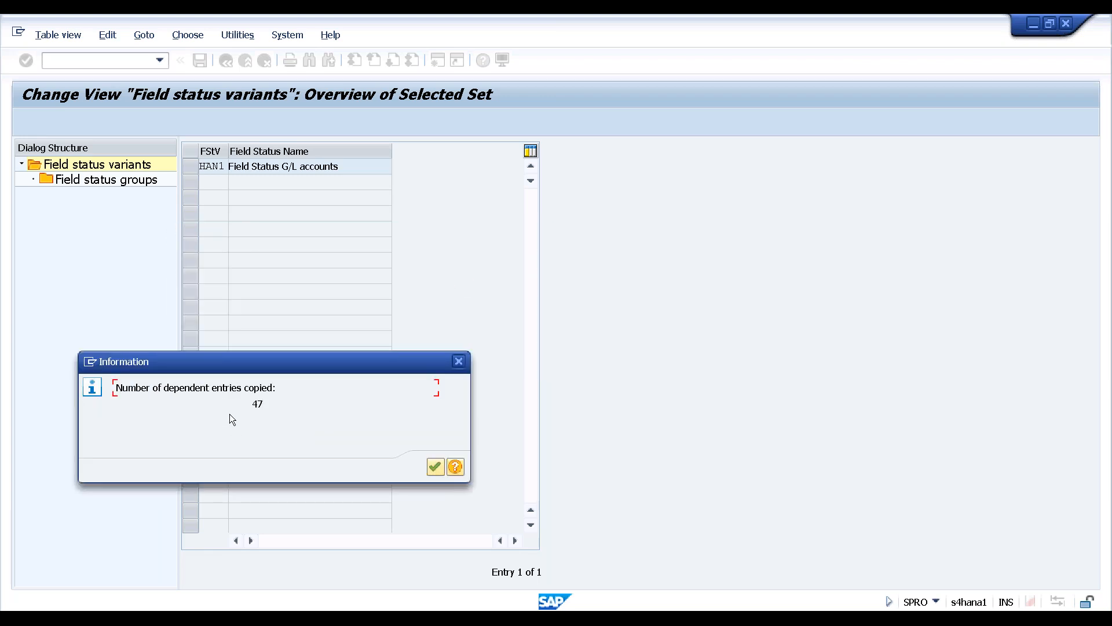
left_click(435, 467)
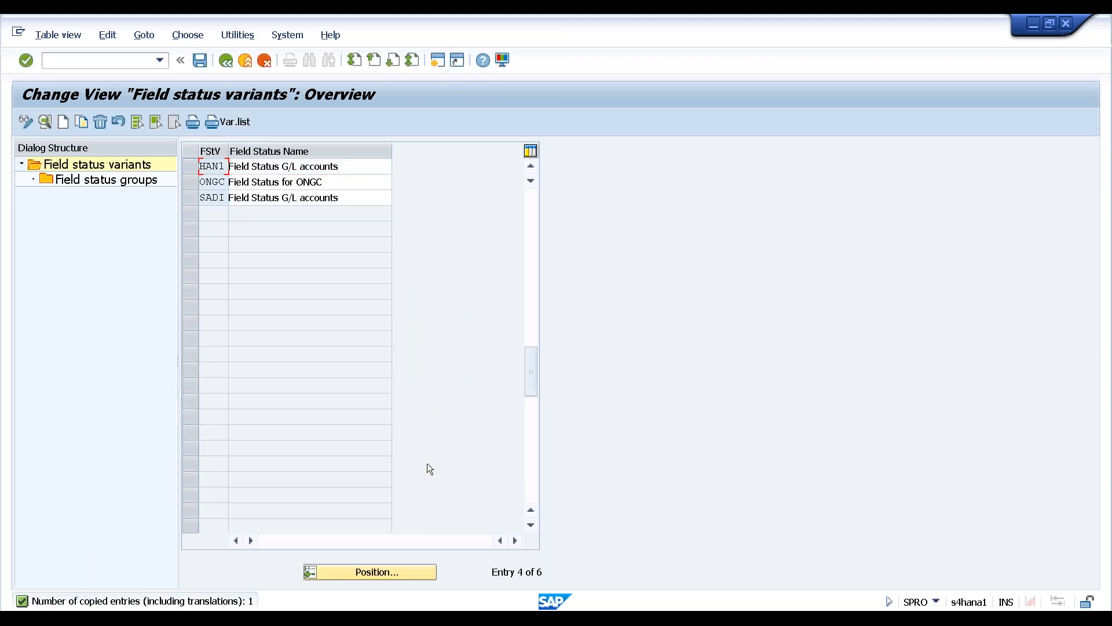
Under variant HAN1, open the field status groups and drill into group YB01
left_click(191, 168)
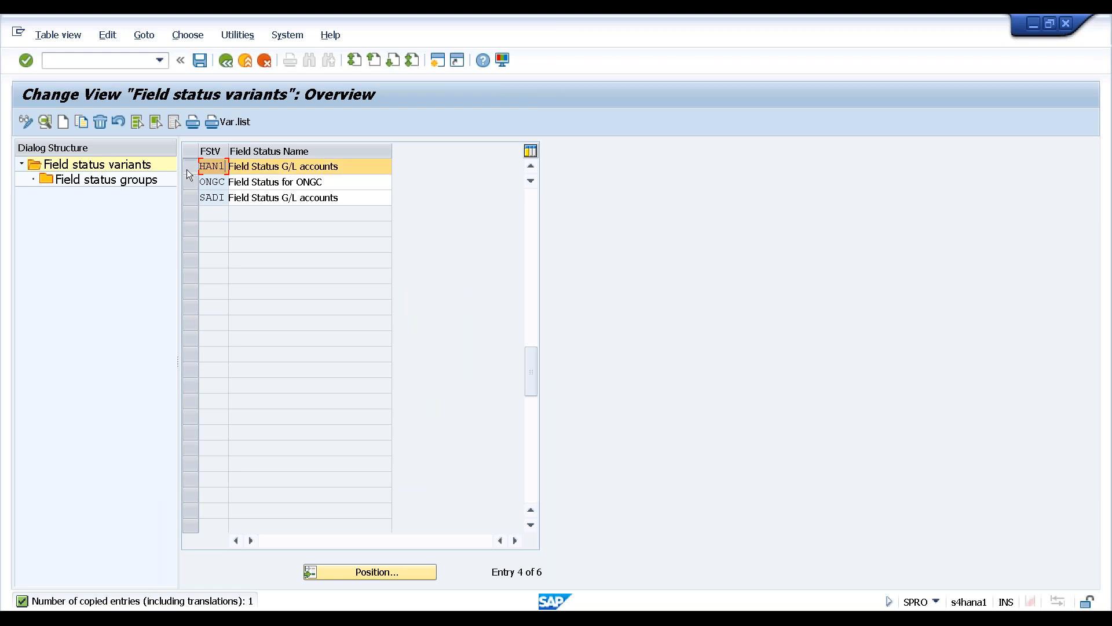
left_click(84, 184)
double_click(82, 181)
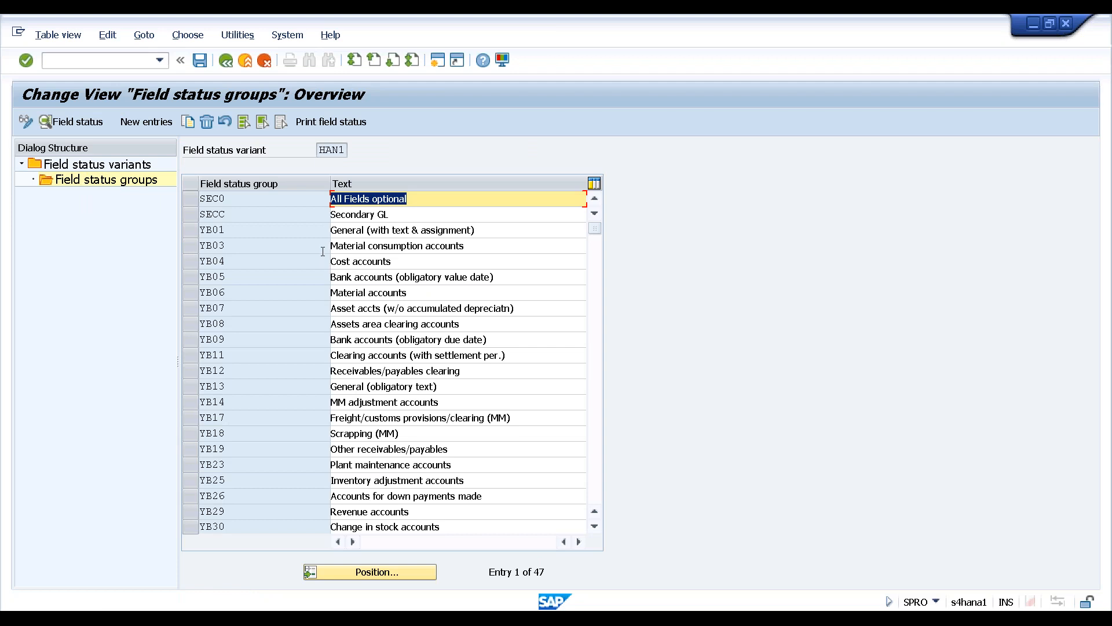
left_click(356, 230)
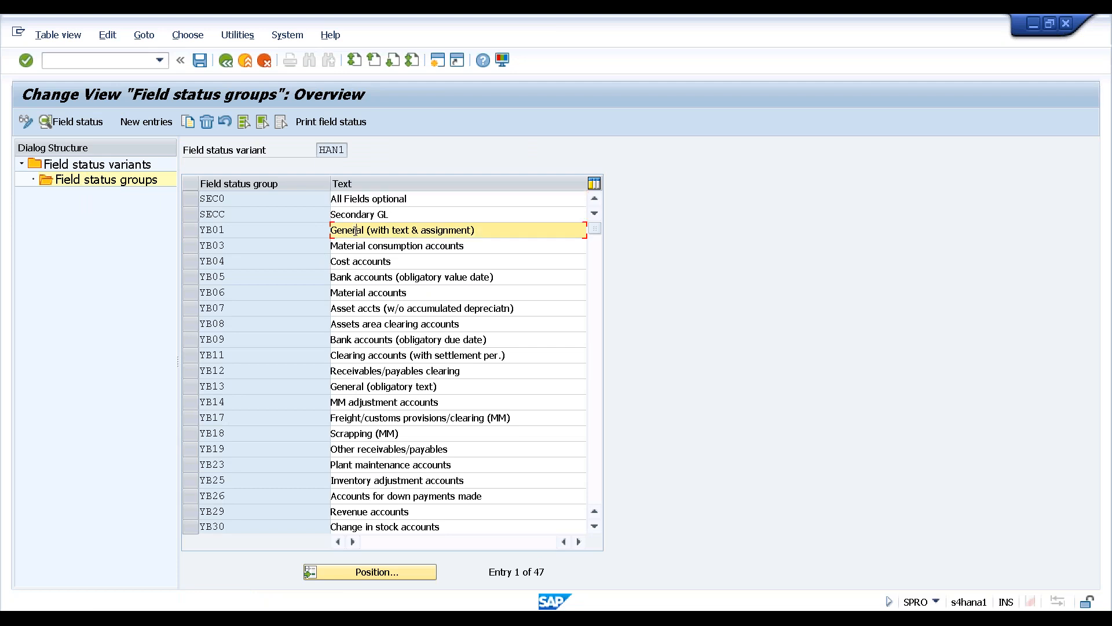
left_click(241, 230)
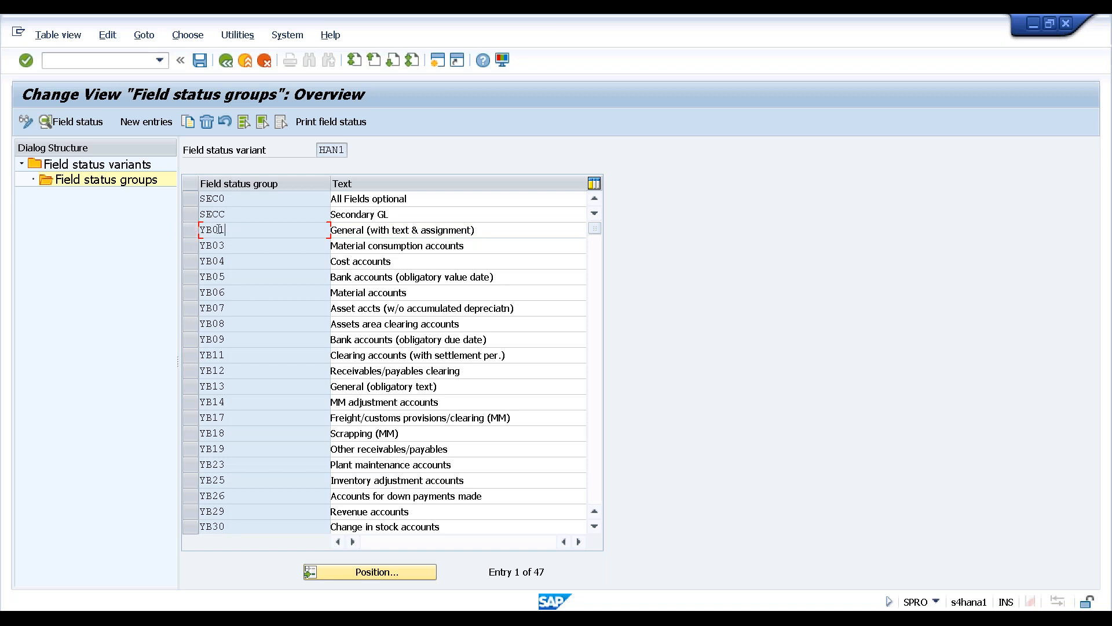
double_click(215, 230)
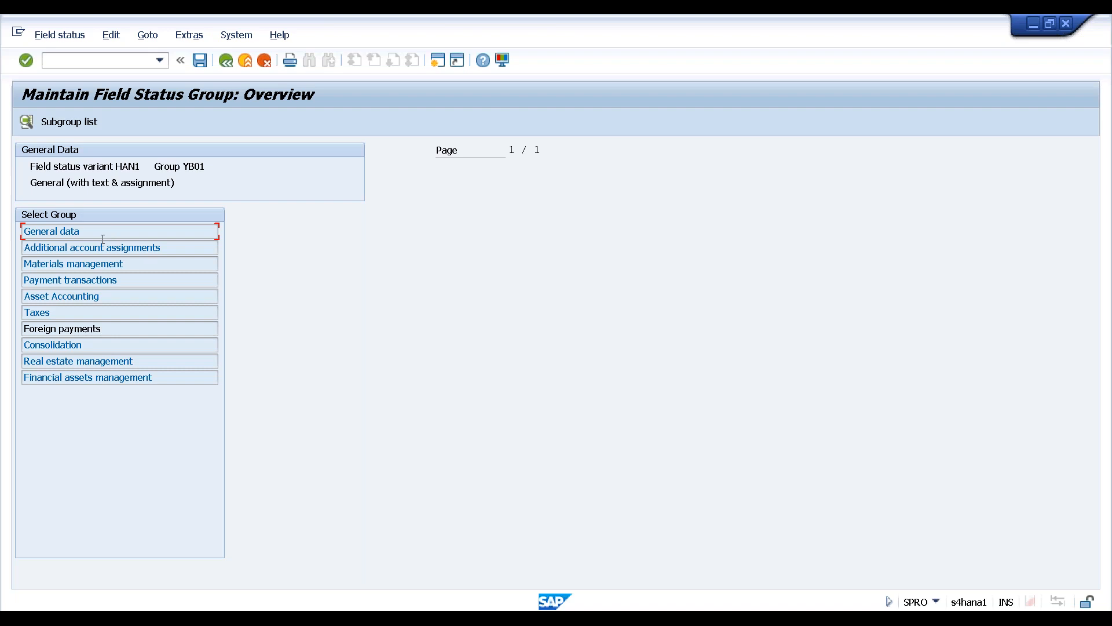
double_click(62, 231)
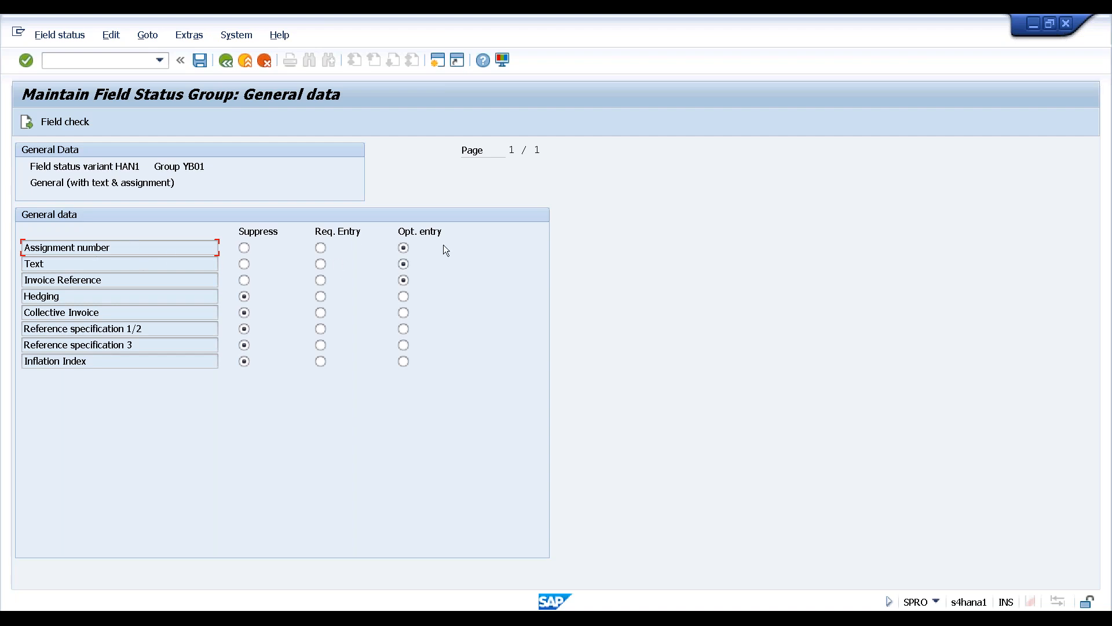
left_click(404, 248)
left_click(226, 62)
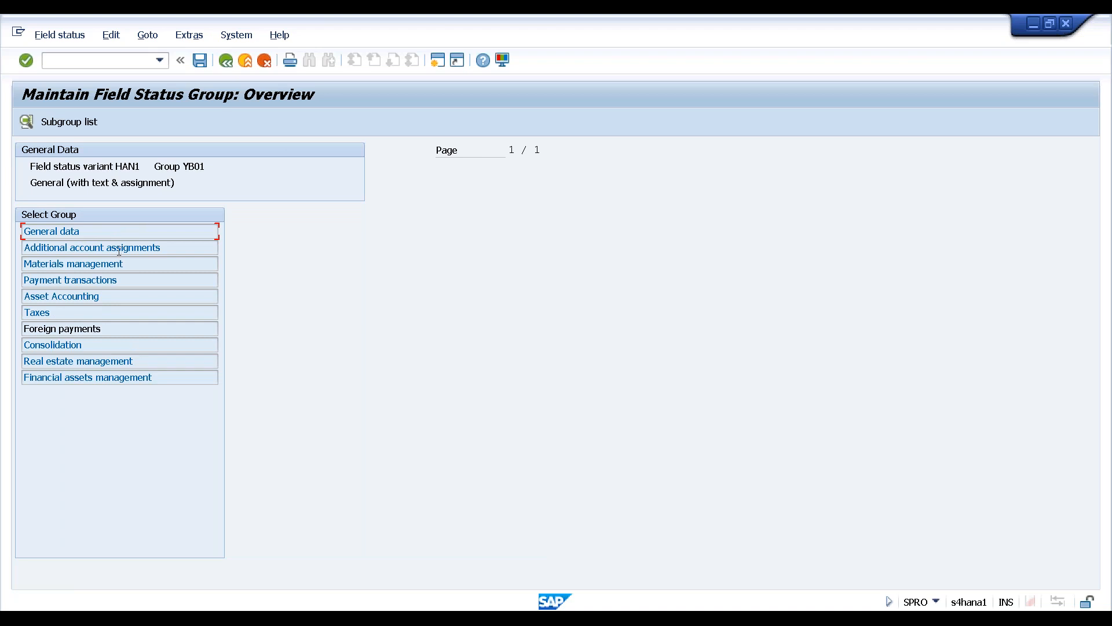
left_click(101, 248)
double_click(102, 248)
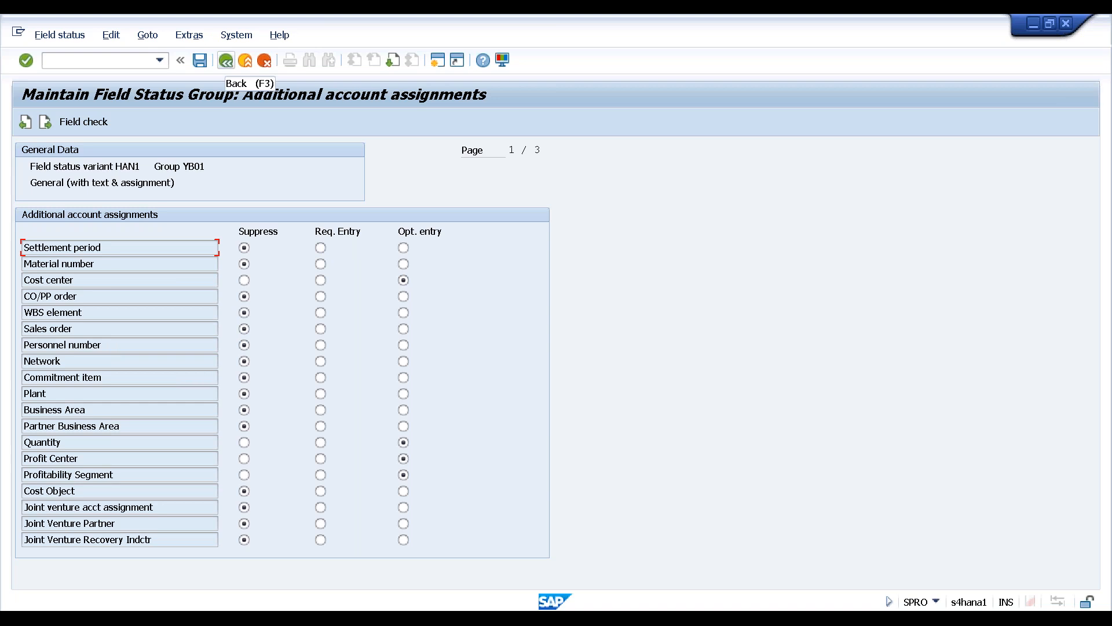
left_click(226, 61)
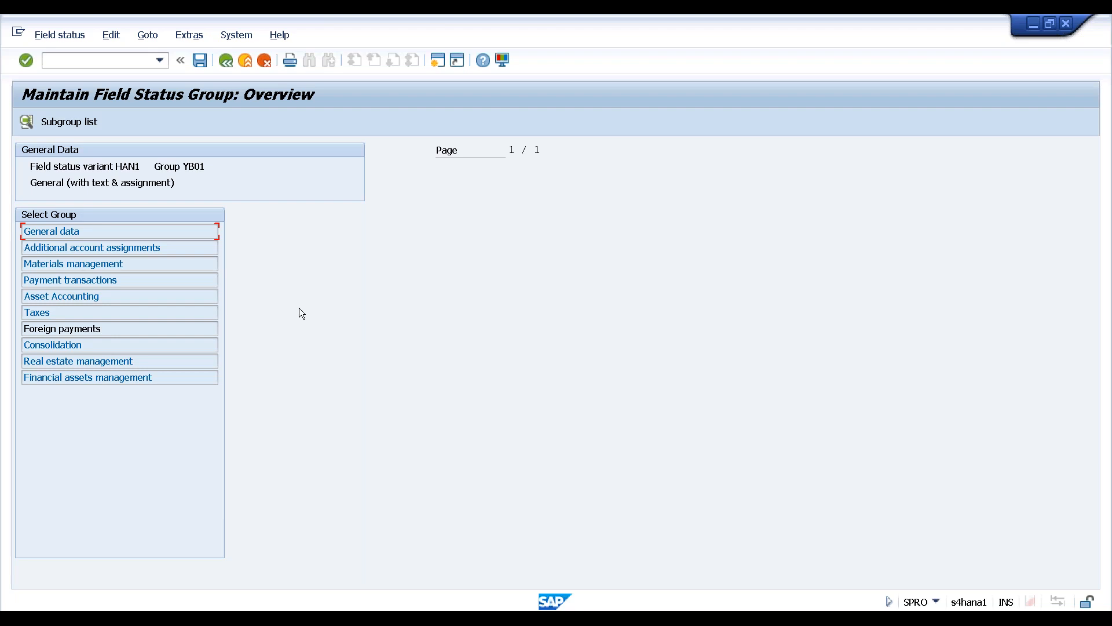
Back out three levels to the implementation guide and agree to save the changed data
left_click(229, 62)
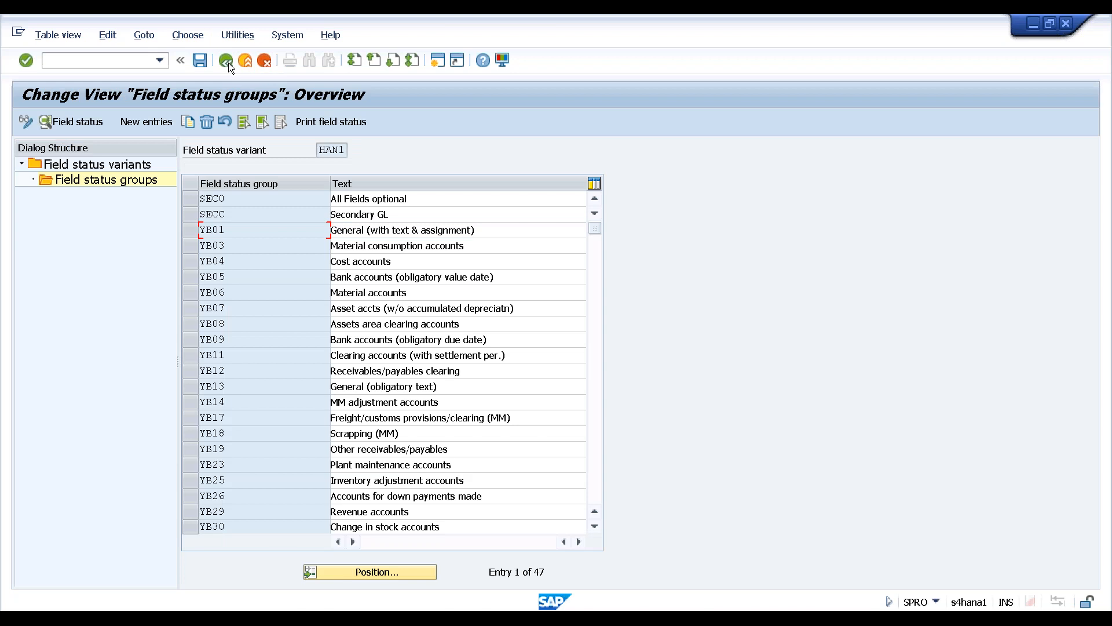
left_click(226, 61)
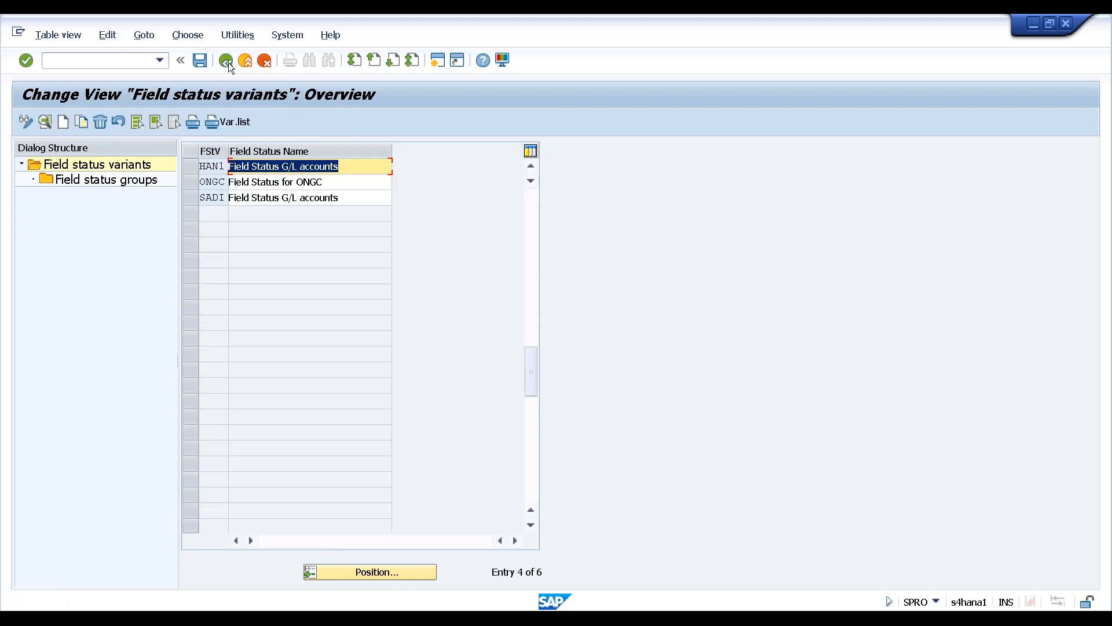
left_click(228, 63)
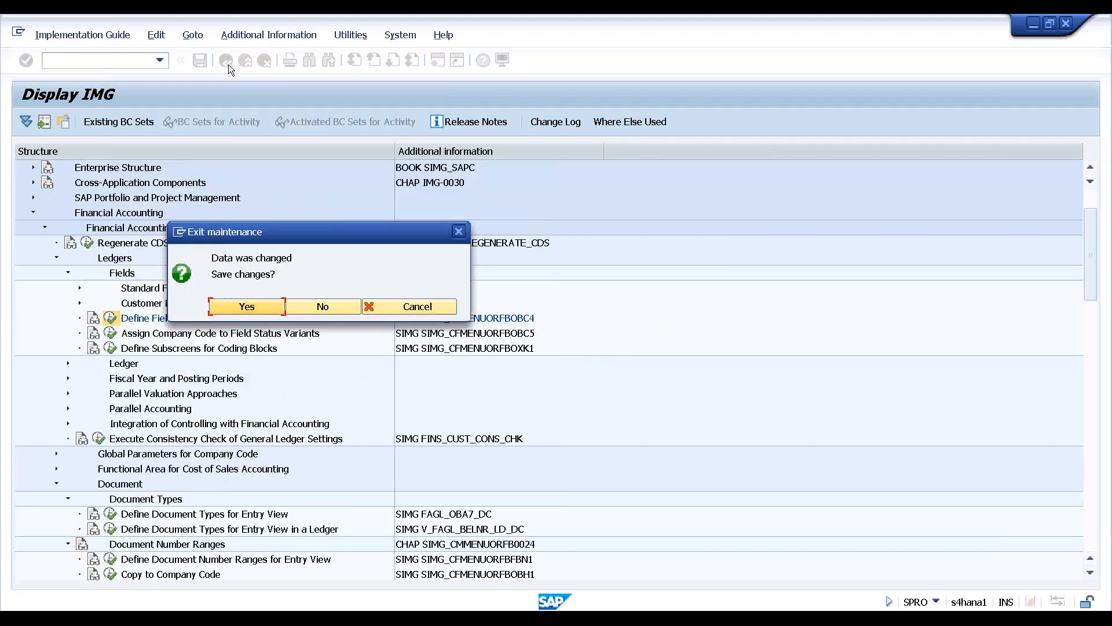
left_click(235, 305)
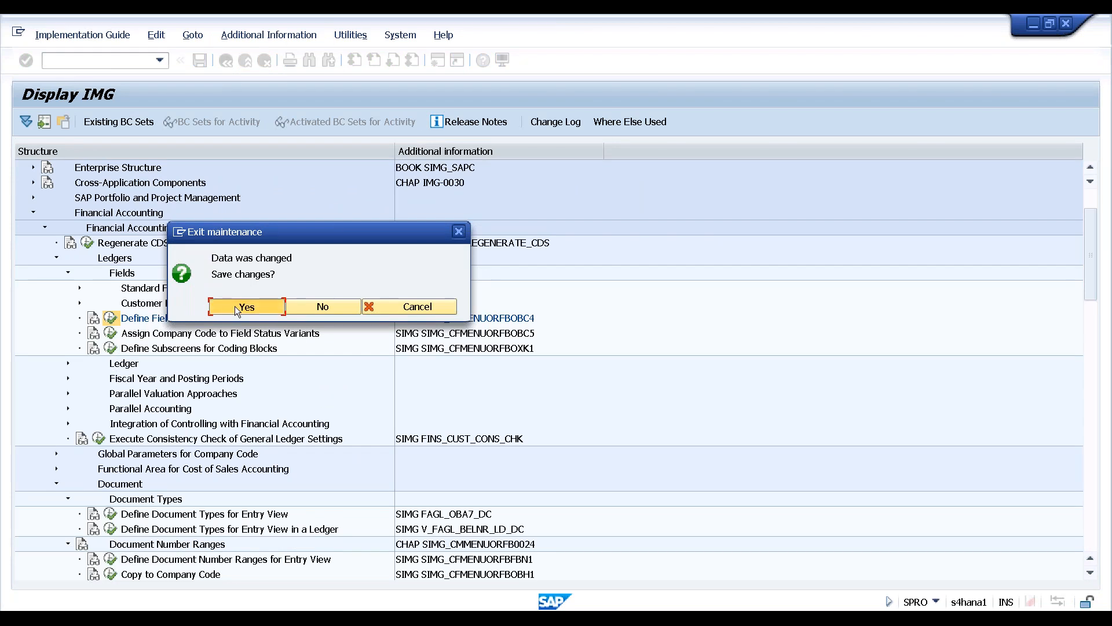
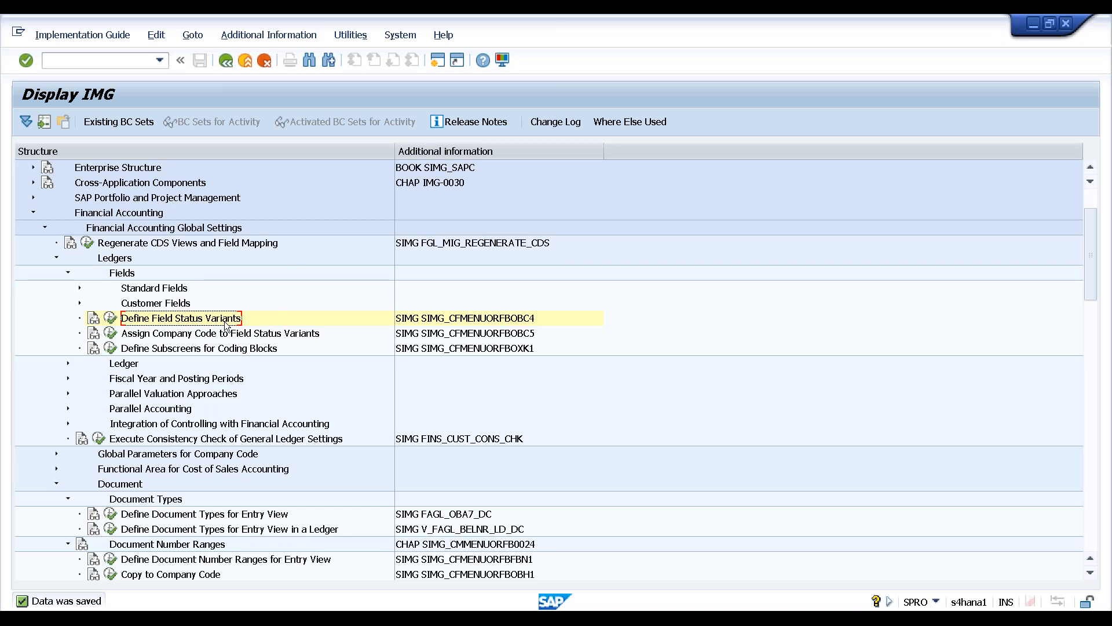
Open the company code to field status variant assignment and position the table on company code HAN1
left_click(225, 339)
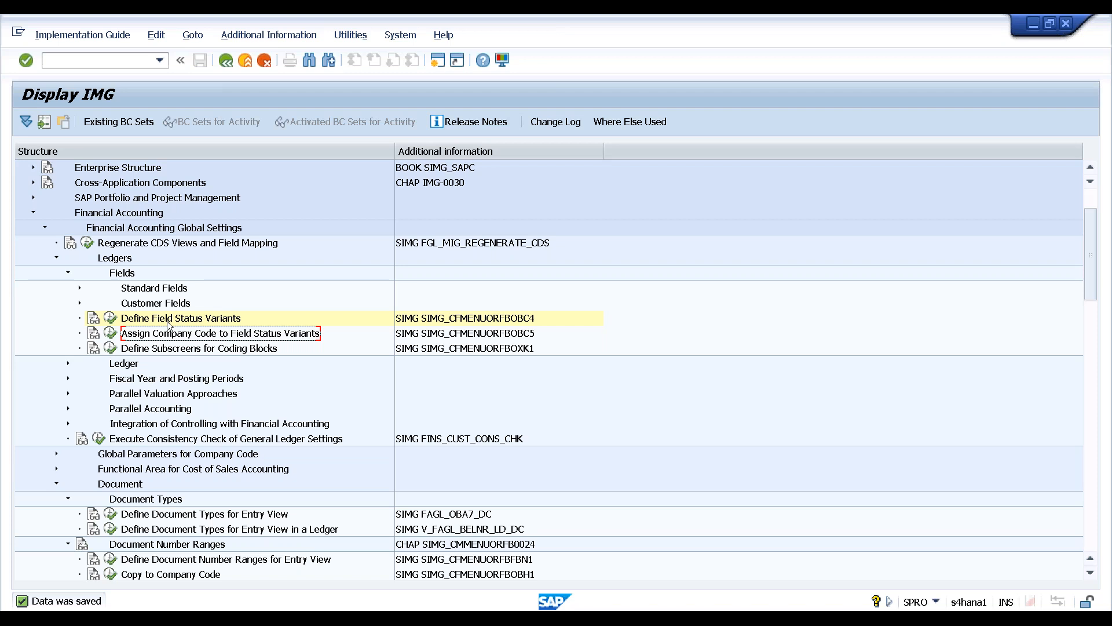
left_click(110, 333)
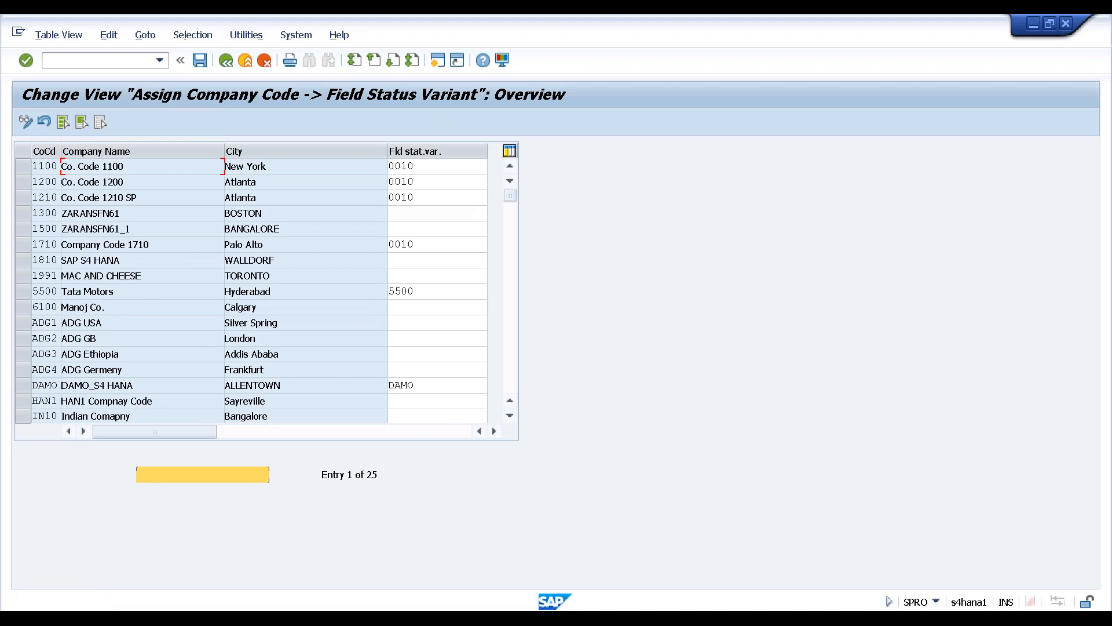
left_click(202, 474)
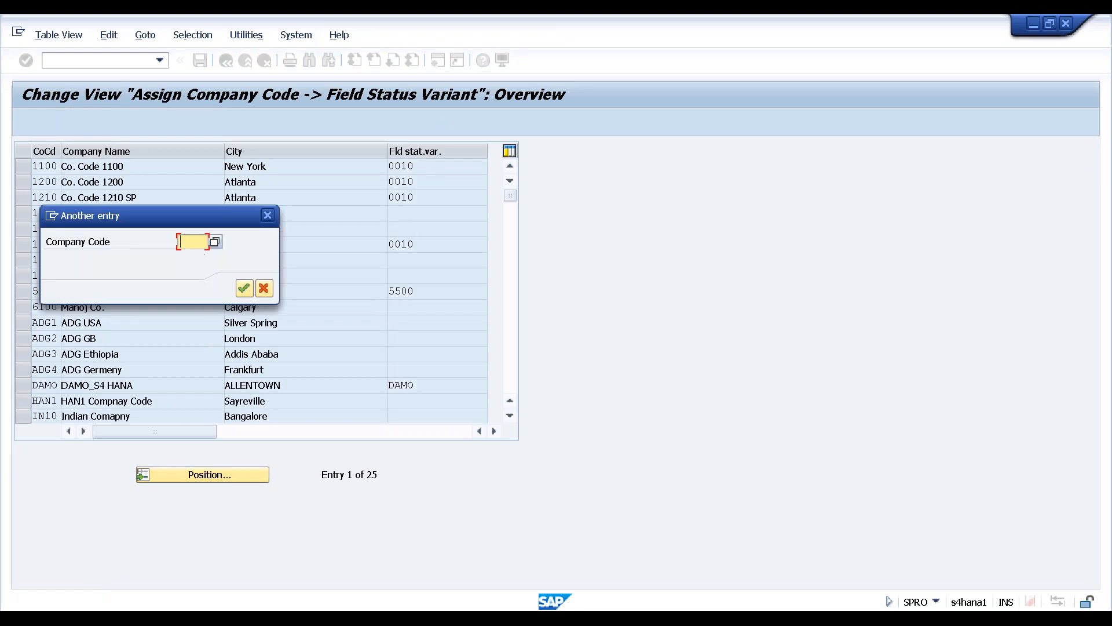
type("H")
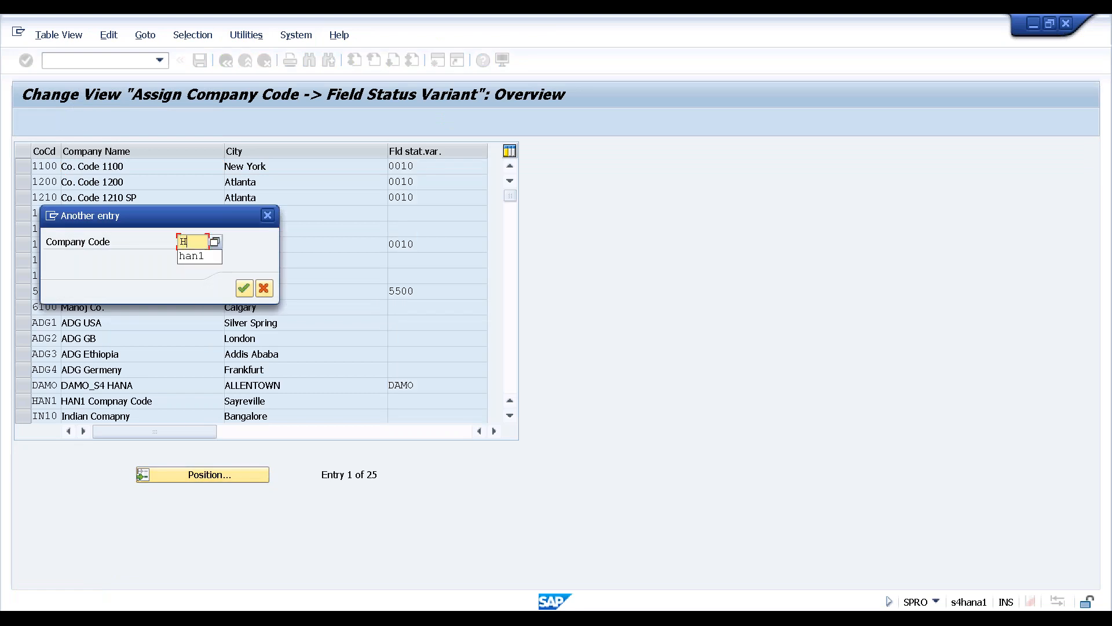
left_click(190, 257)
left_click(244, 288)
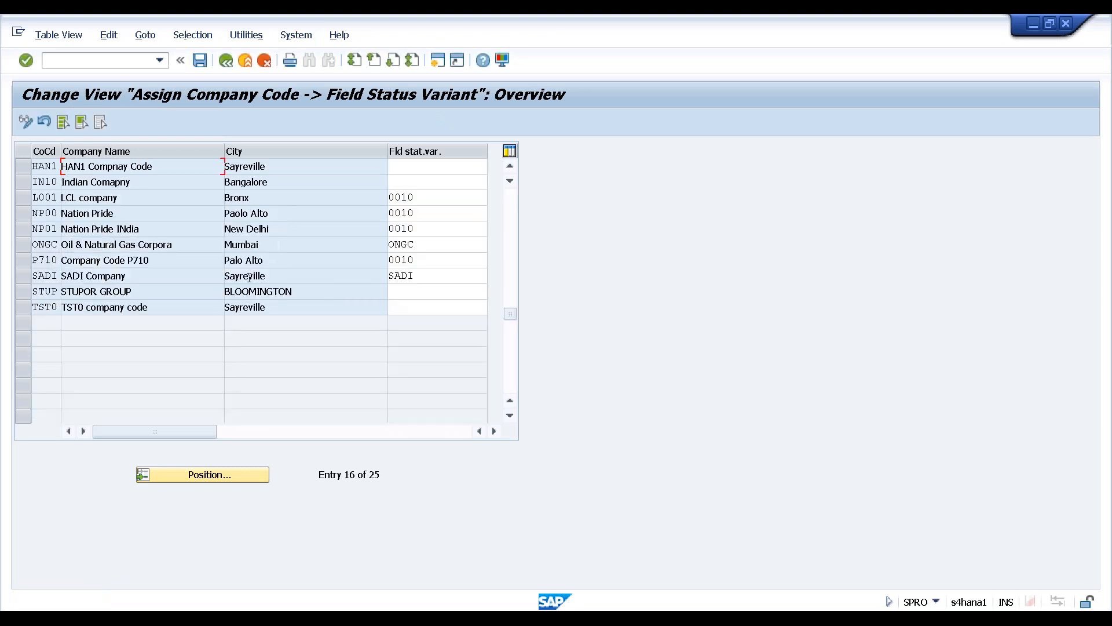
Assign field status variant HAN1 to company code HAN1 and save it under the customizing request
left_click(405, 168)
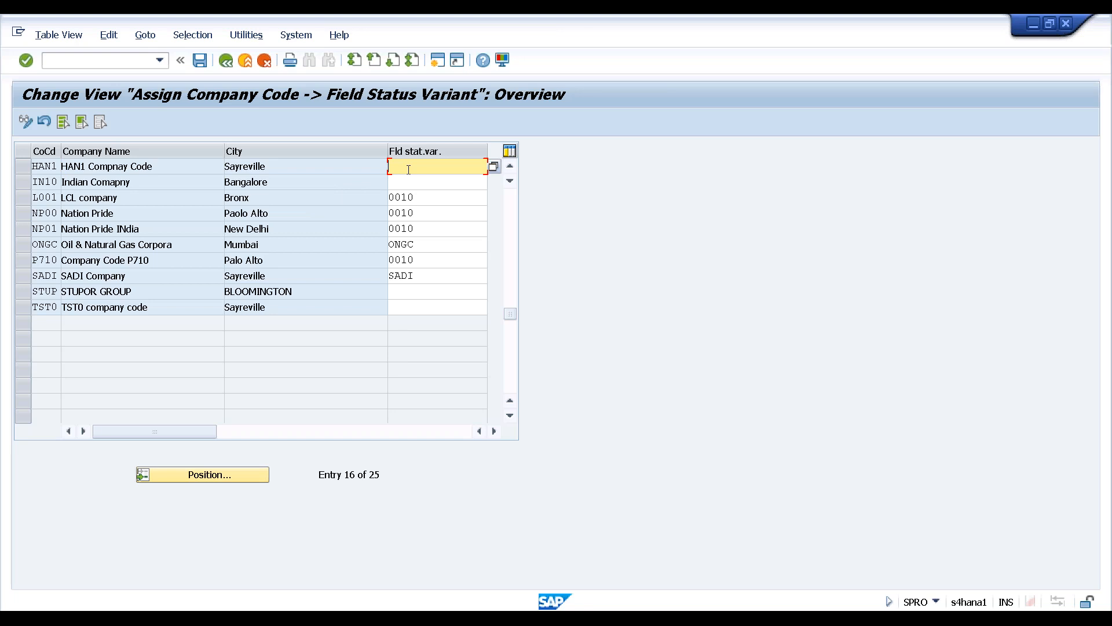
key("F4")
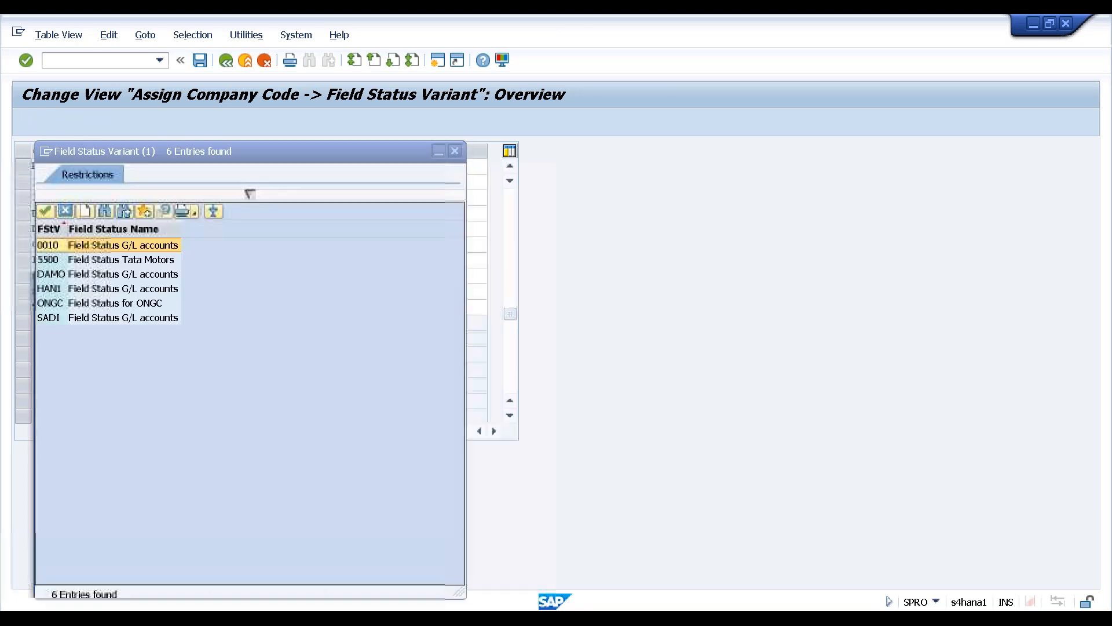
double_click(54, 292)
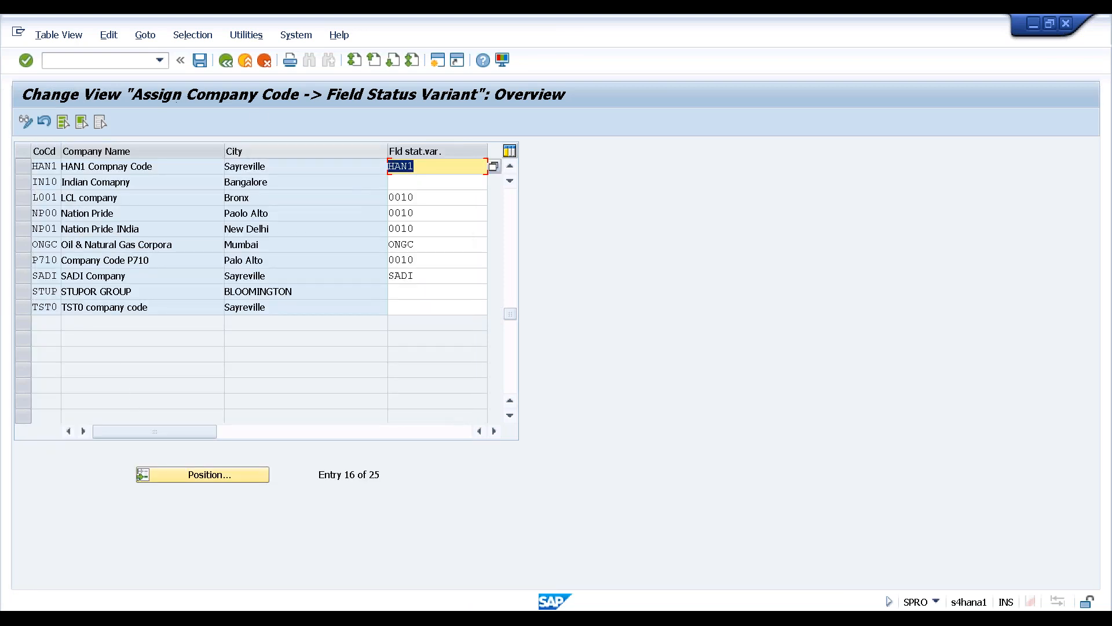
key("ctrl+s")
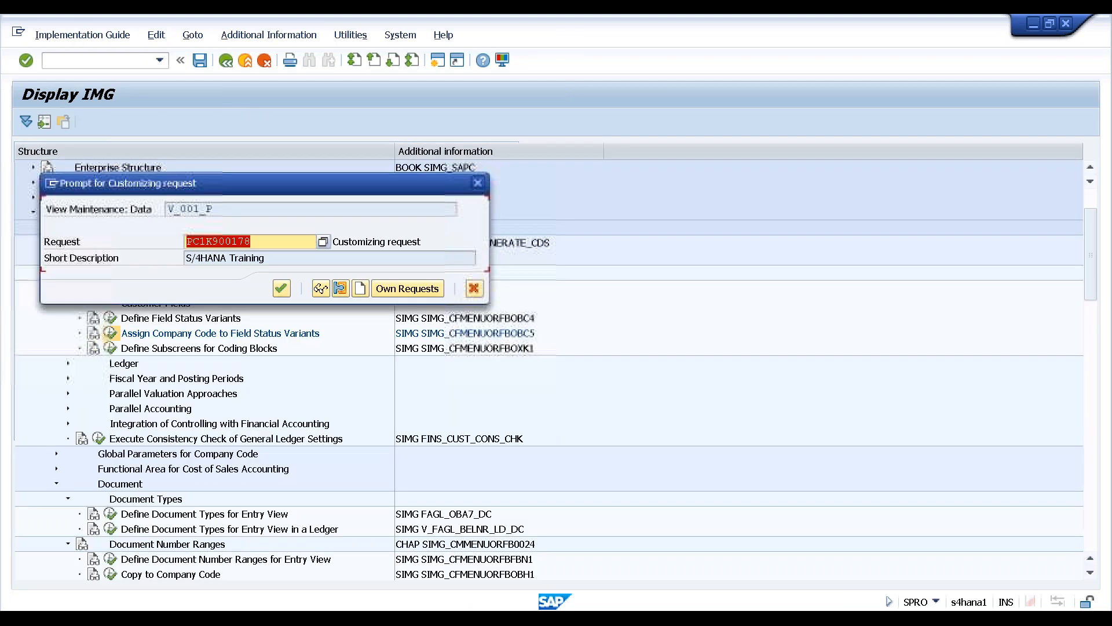
key("Return")
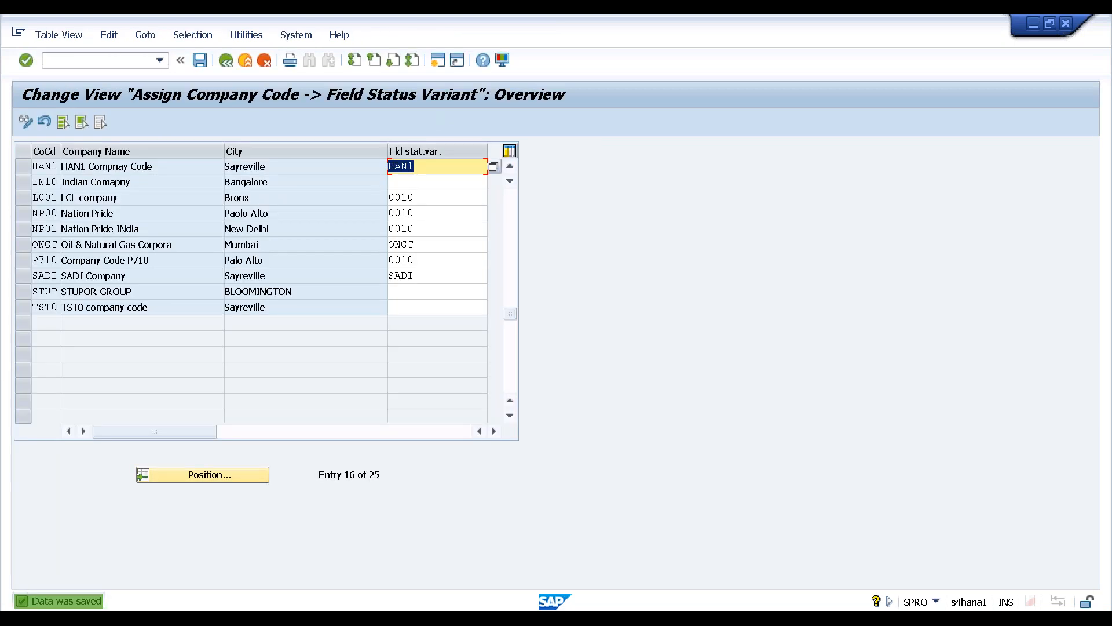
key("F3")
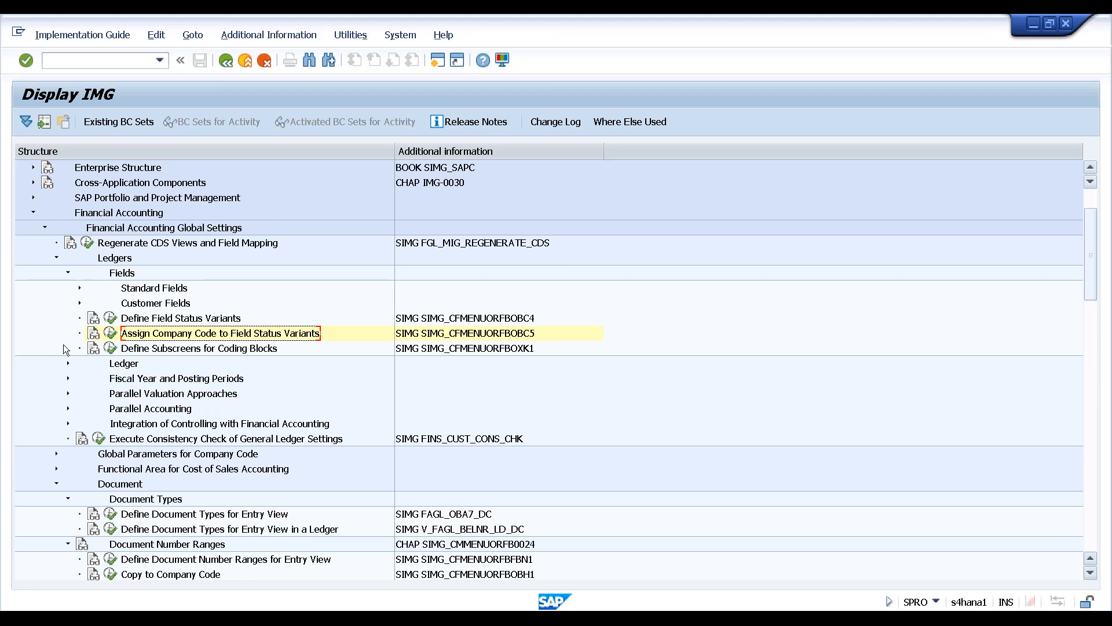
Collapse Fields, expand Fiscal Year and Posting Periods, and run Maintain Fiscal Year Variant (OB29)
left_click(138, 229)
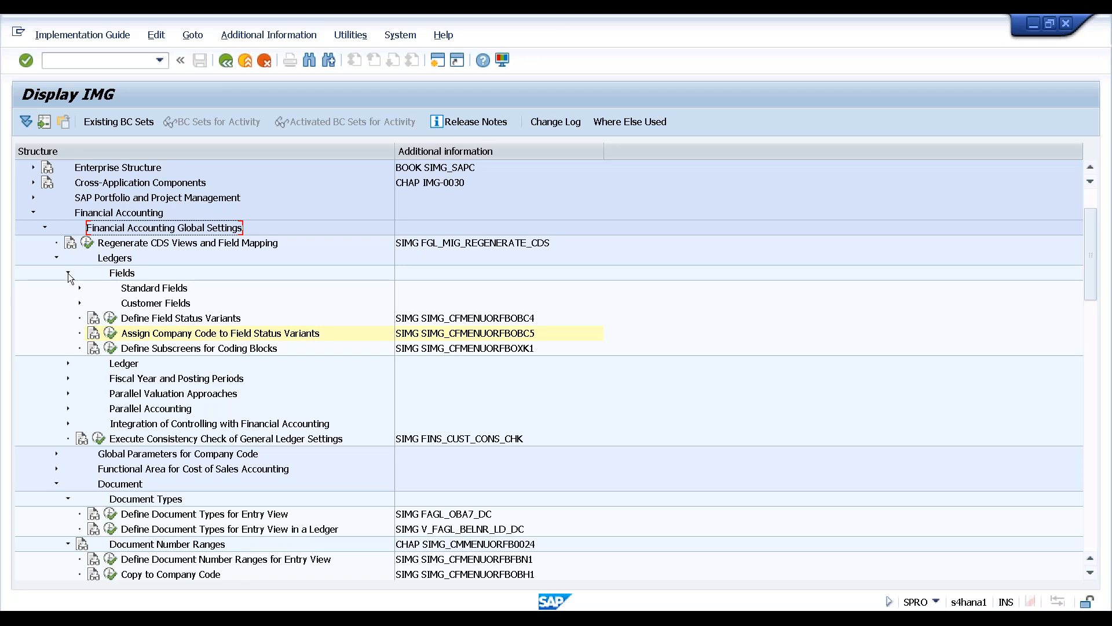
left_click(69, 272)
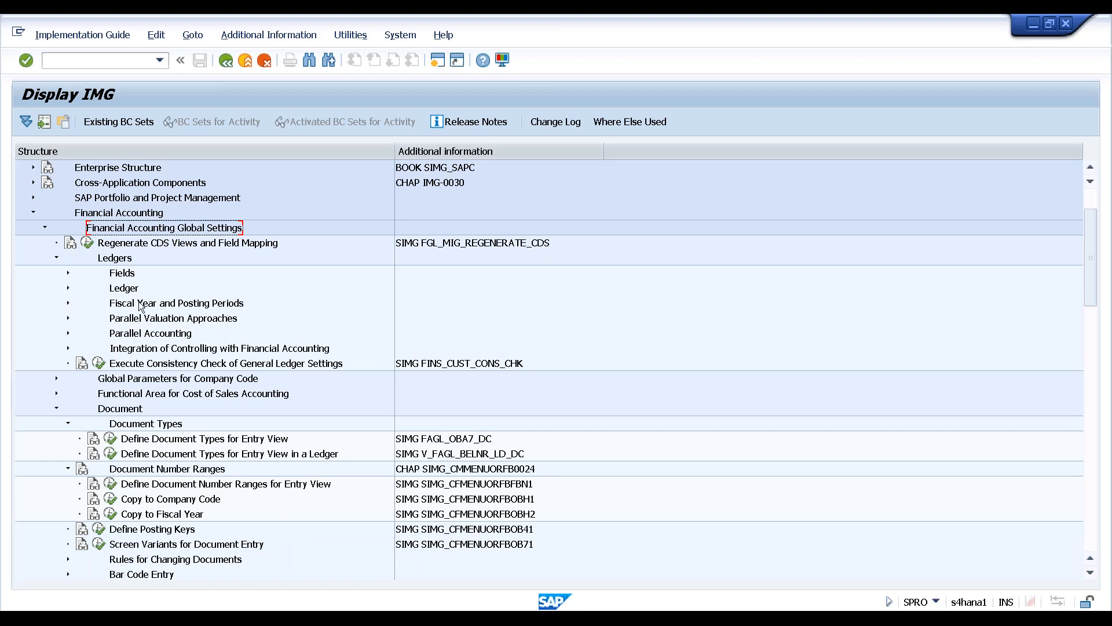
left_click(131, 305)
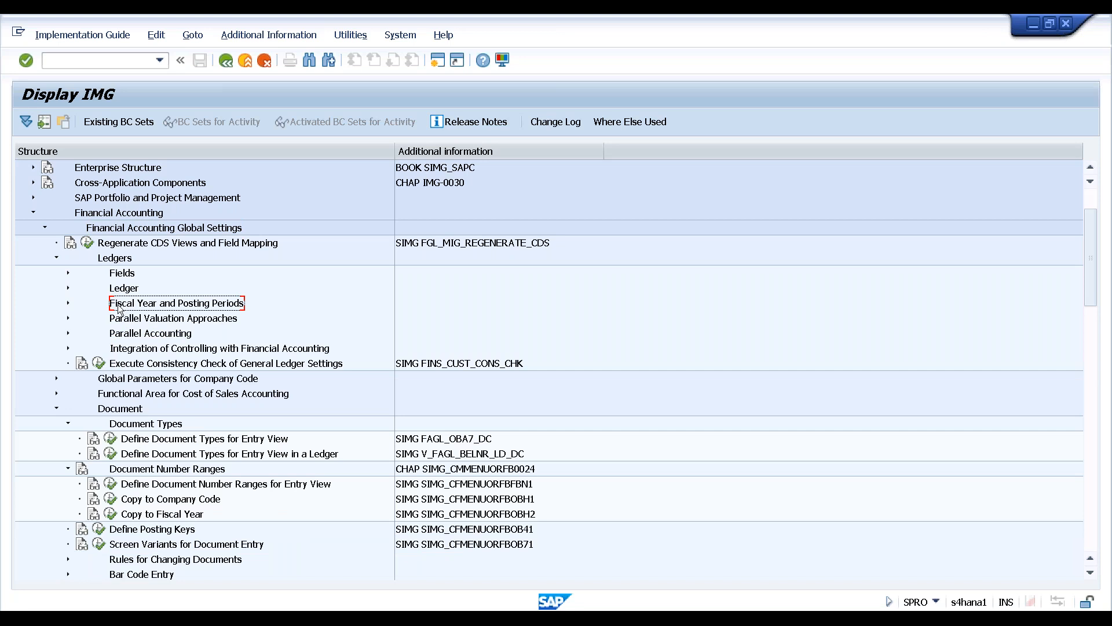
left_click(68, 303)
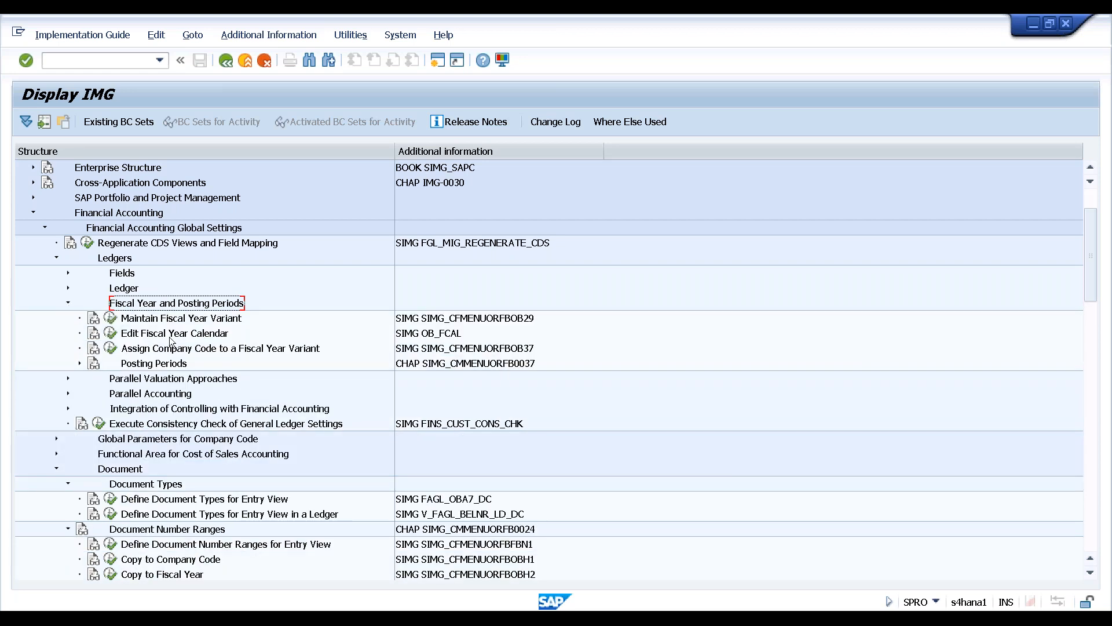
left_click(220, 320)
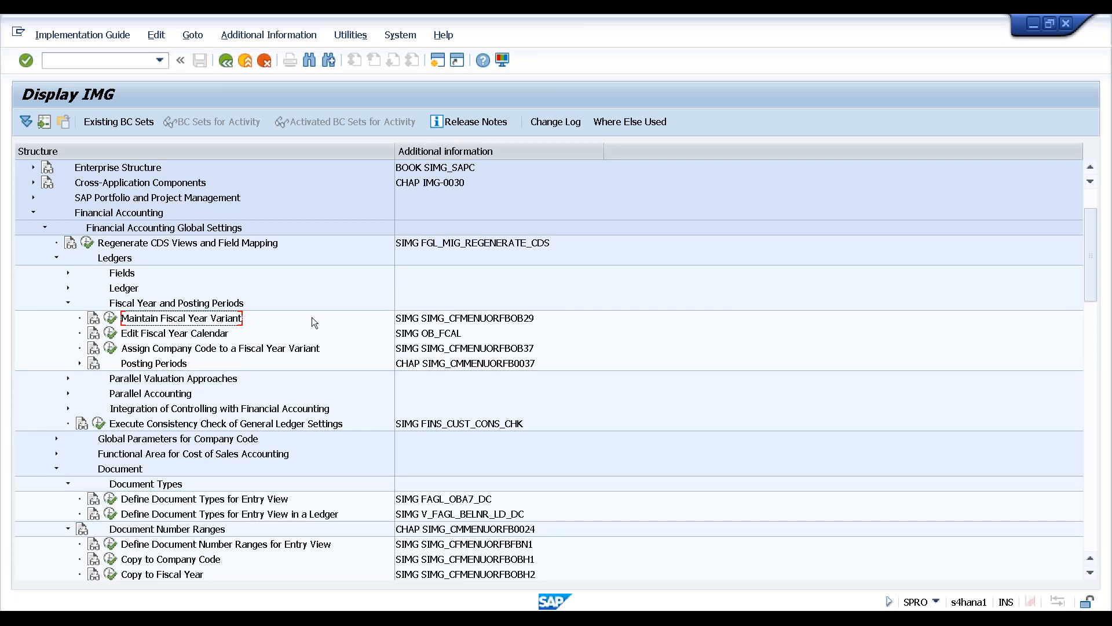
left_click(111, 318)
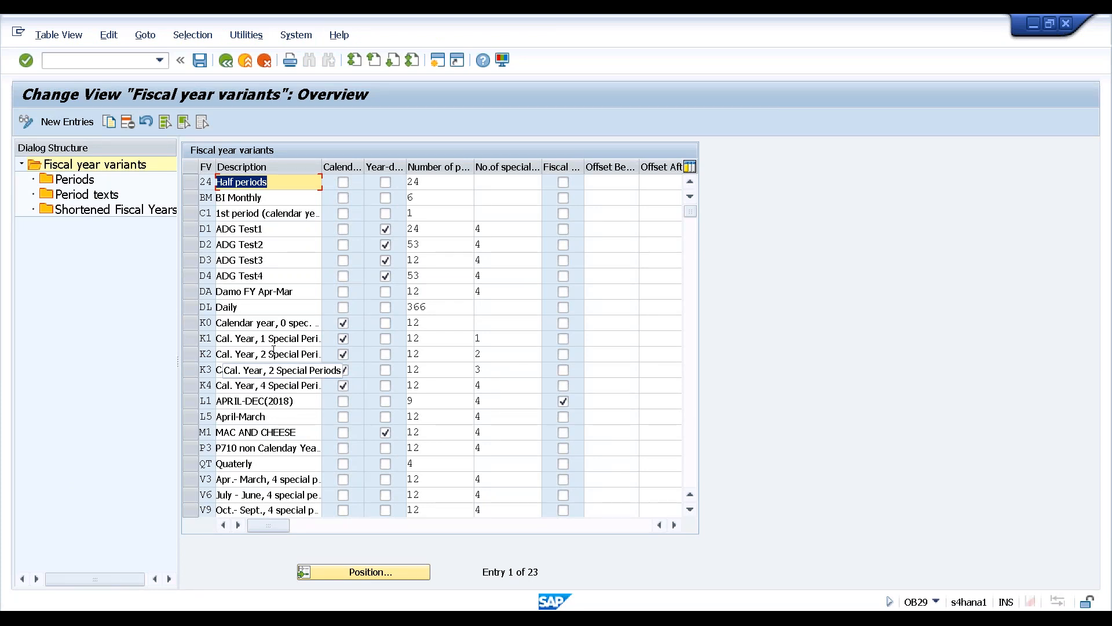
Check variants K2 and K4, then widen the Calendar yr and Year-dependent columns
left_click(255, 355)
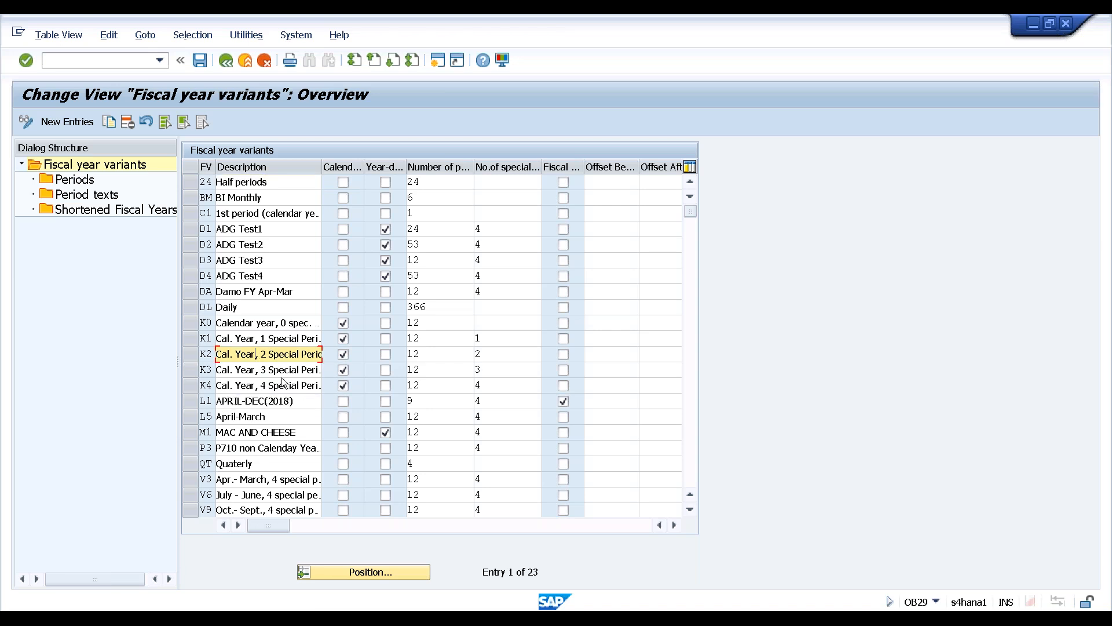
left_click(243, 385)
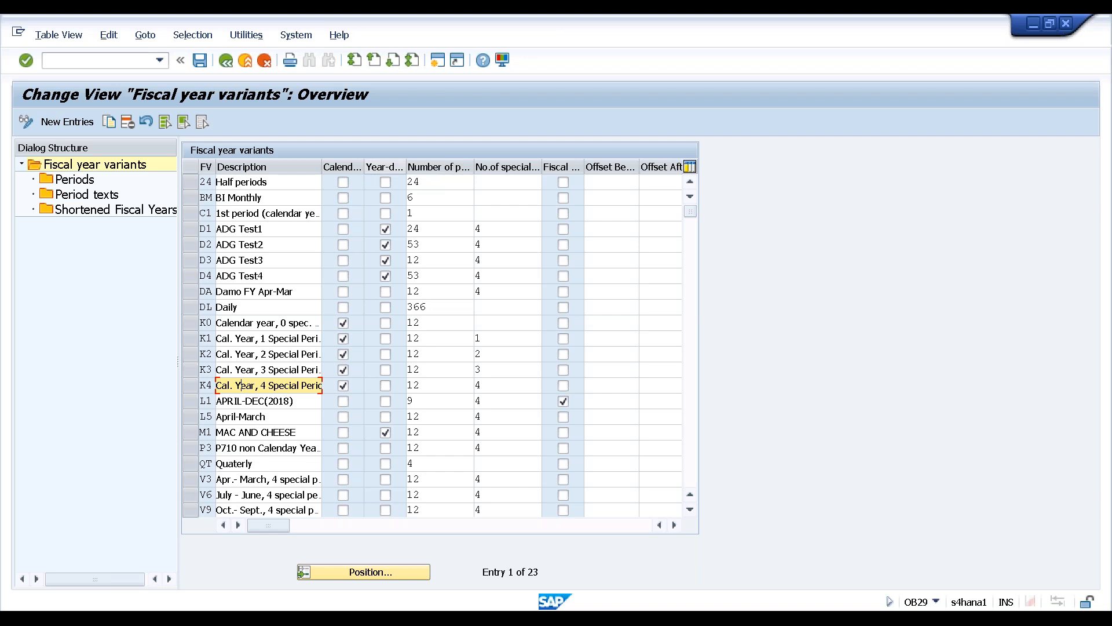
left_click_drag(366, 165, 379, 165)
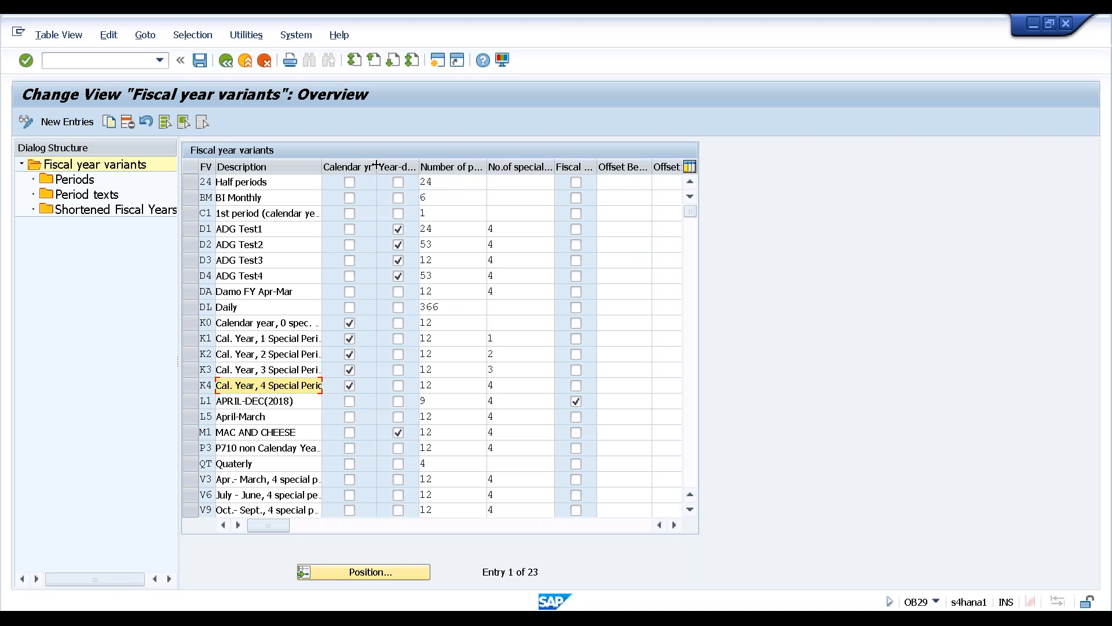
left_click_drag(379, 164, 397, 165)
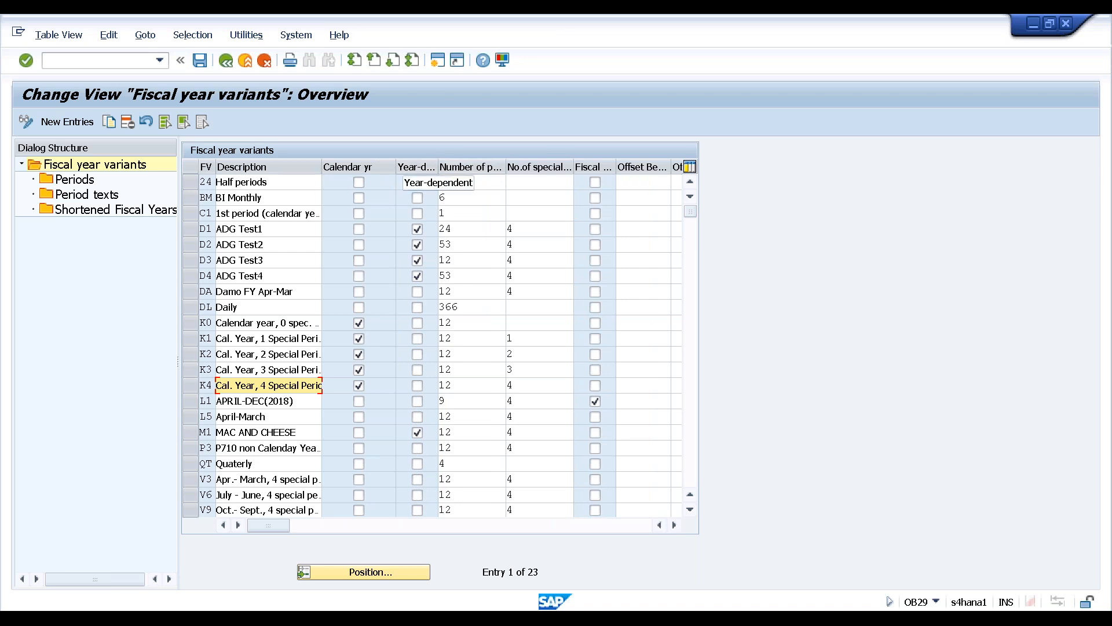
left_click_drag(438, 166, 458, 166)
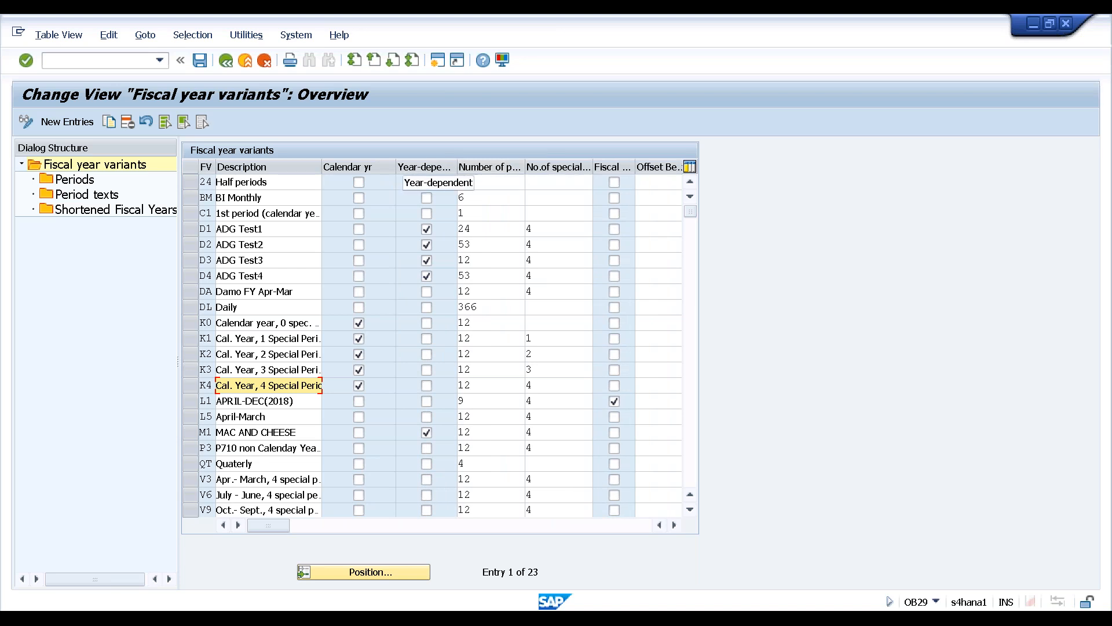
left_click_drag(457, 166, 476, 166)
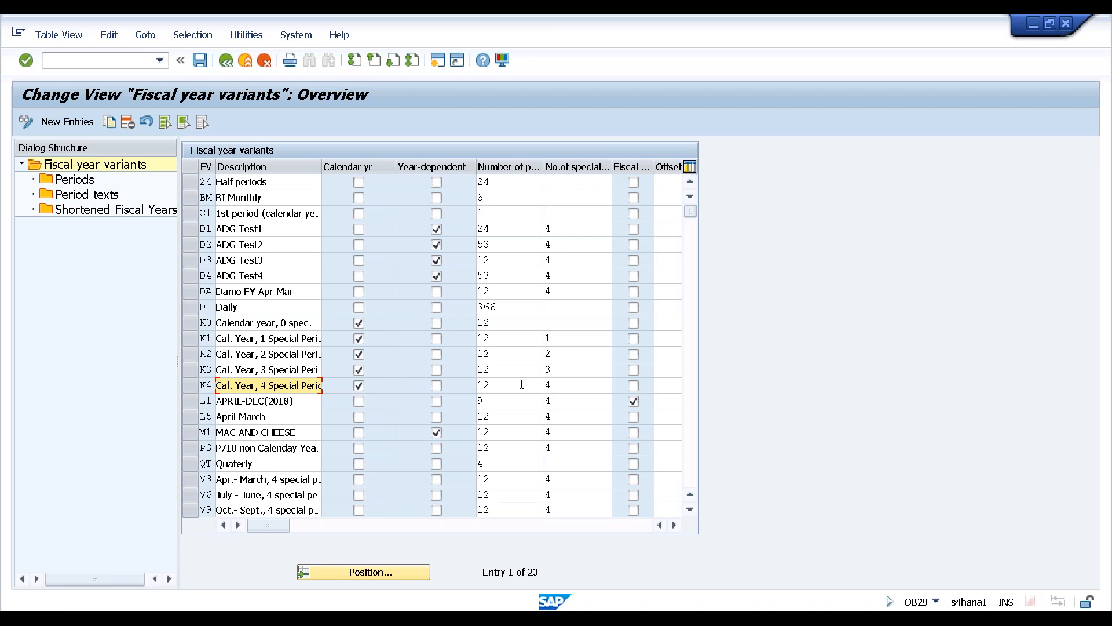
left_click(568, 385)
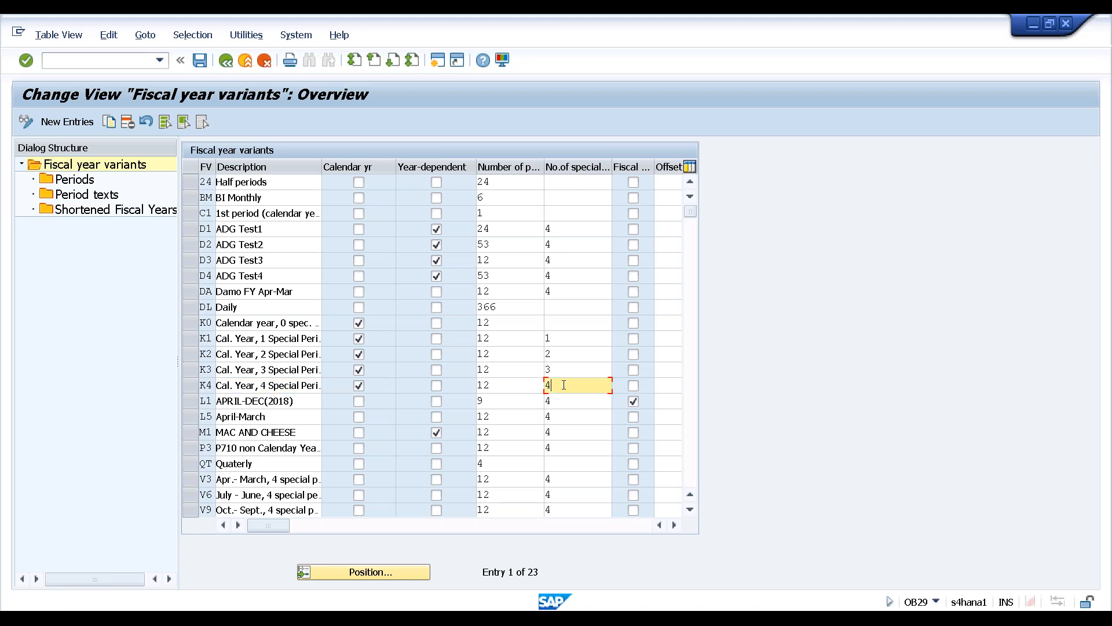
left_click(507, 385)
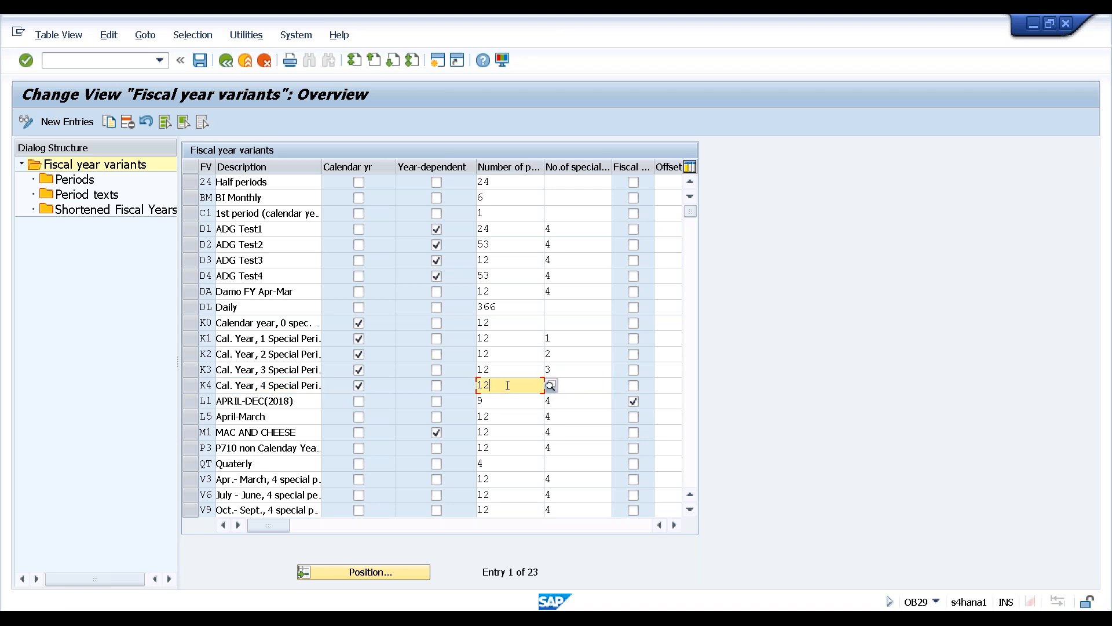
left_click(566, 386)
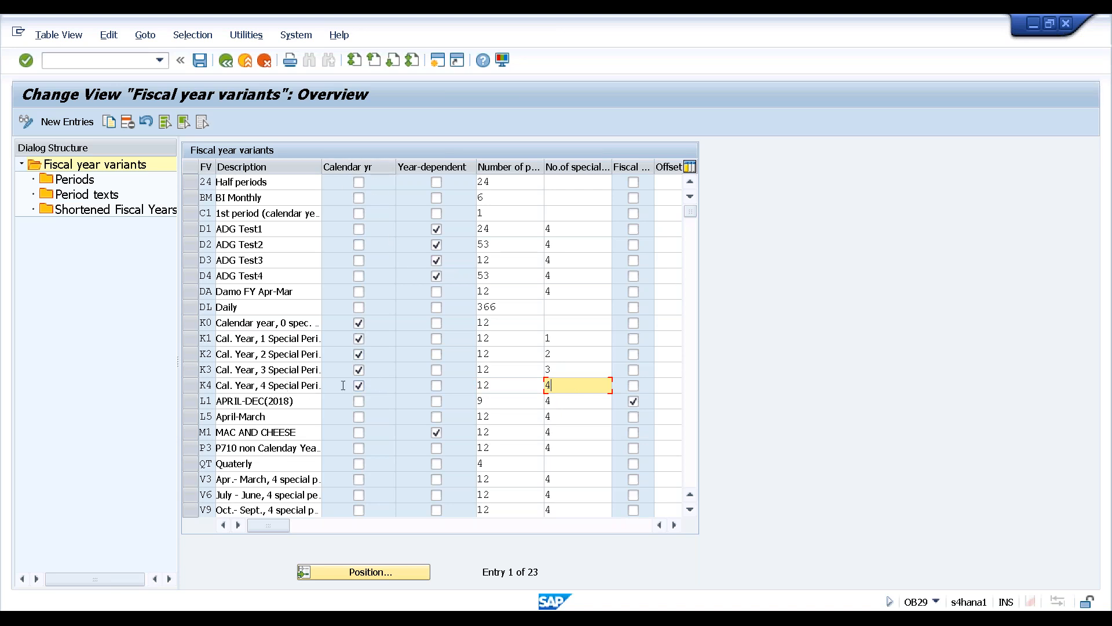
left_click(272, 385)
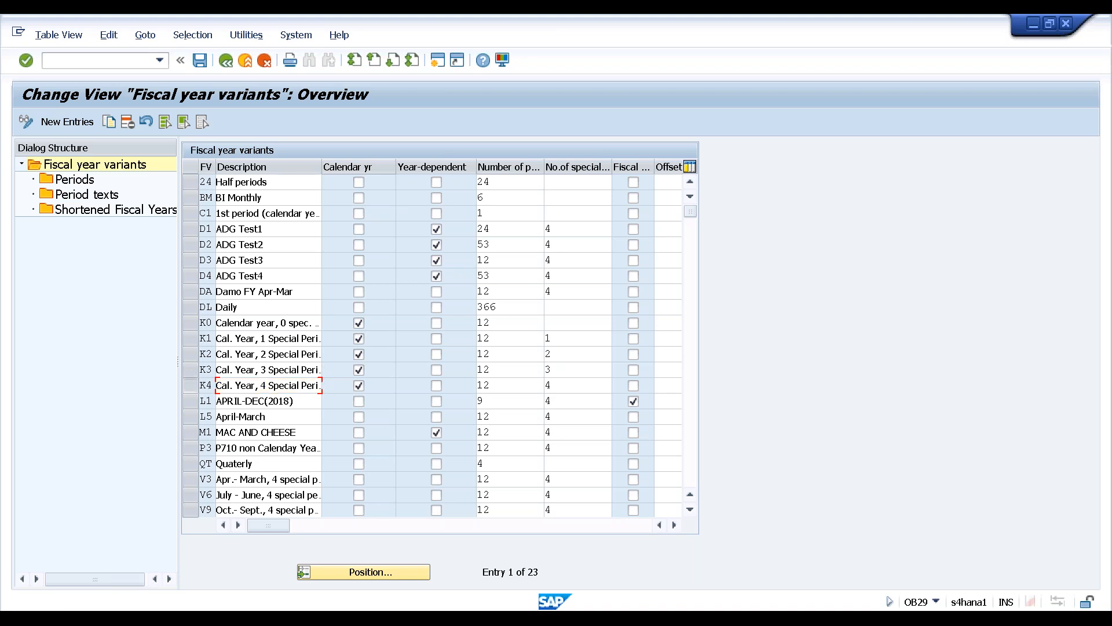
Select variant K4, go to its Periods, and acknowledge the calendar-year information notice
left_click(192, 386)
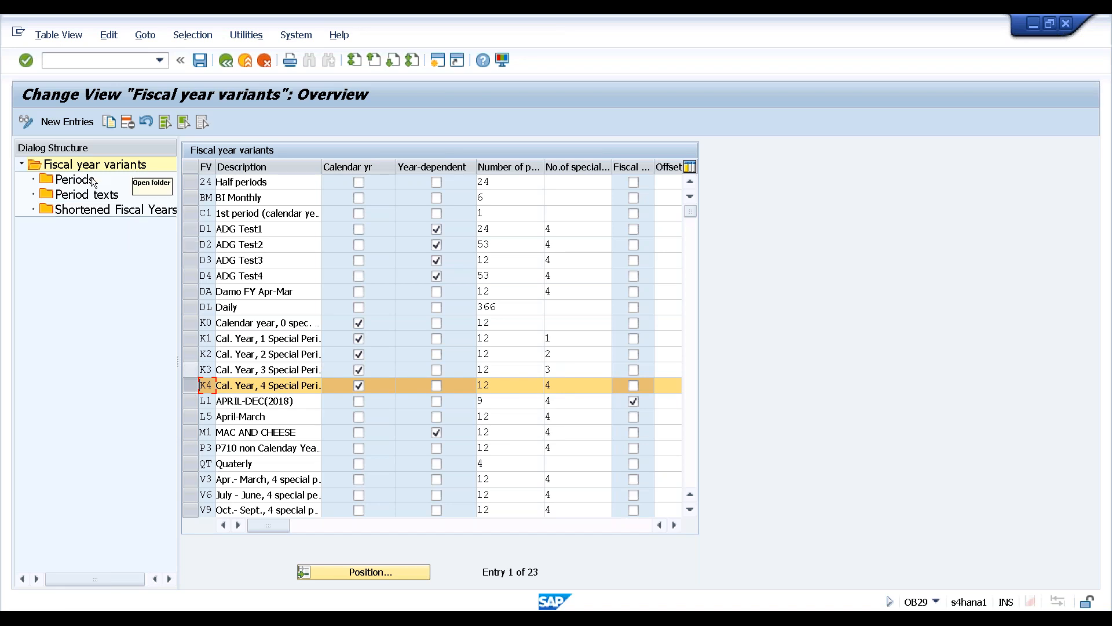
left_click(45, 182)
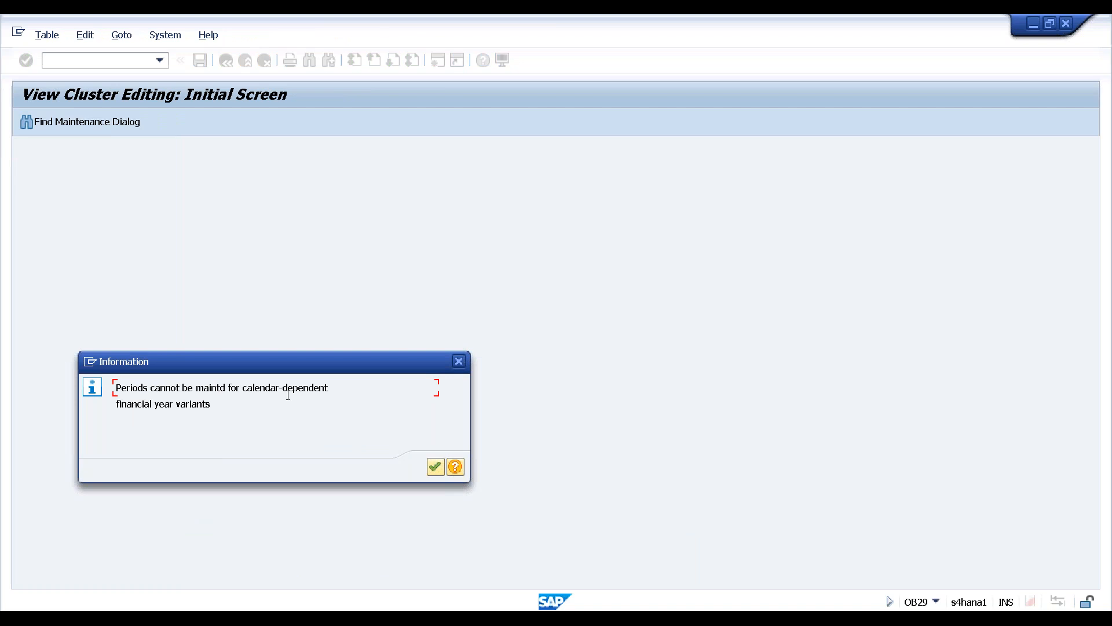
left_click(431, 465)
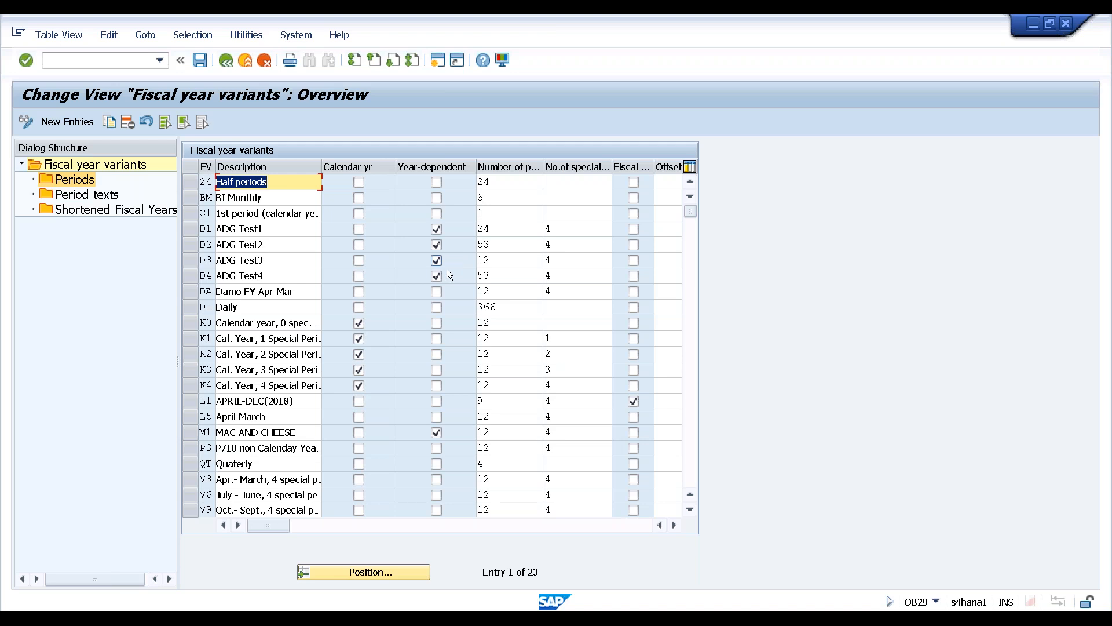
left_click(246, 417)
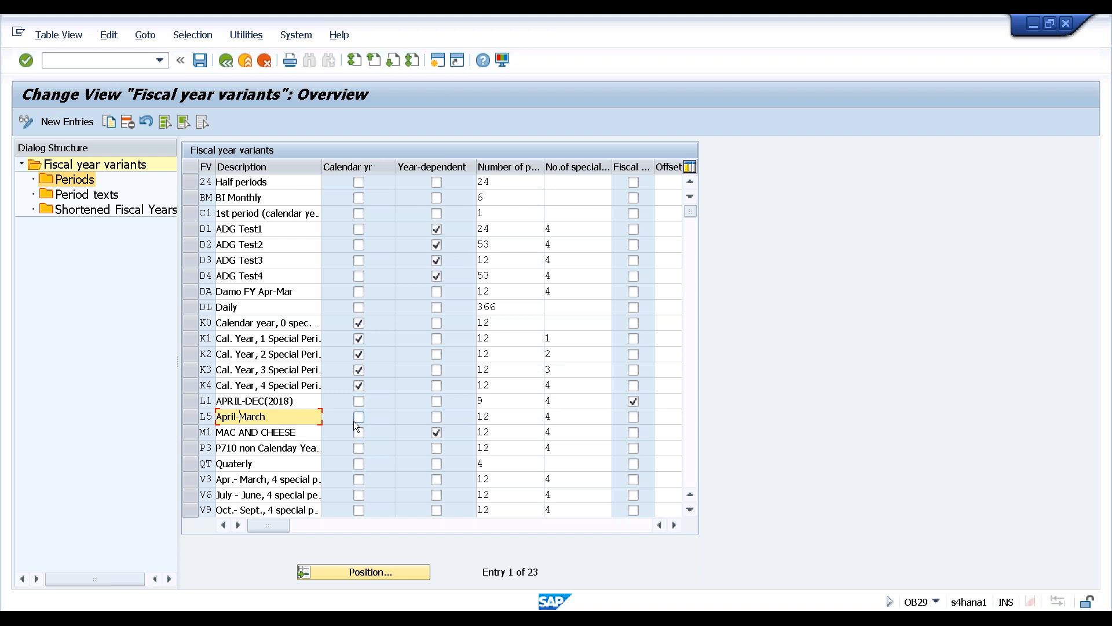
left_click(191, 418)
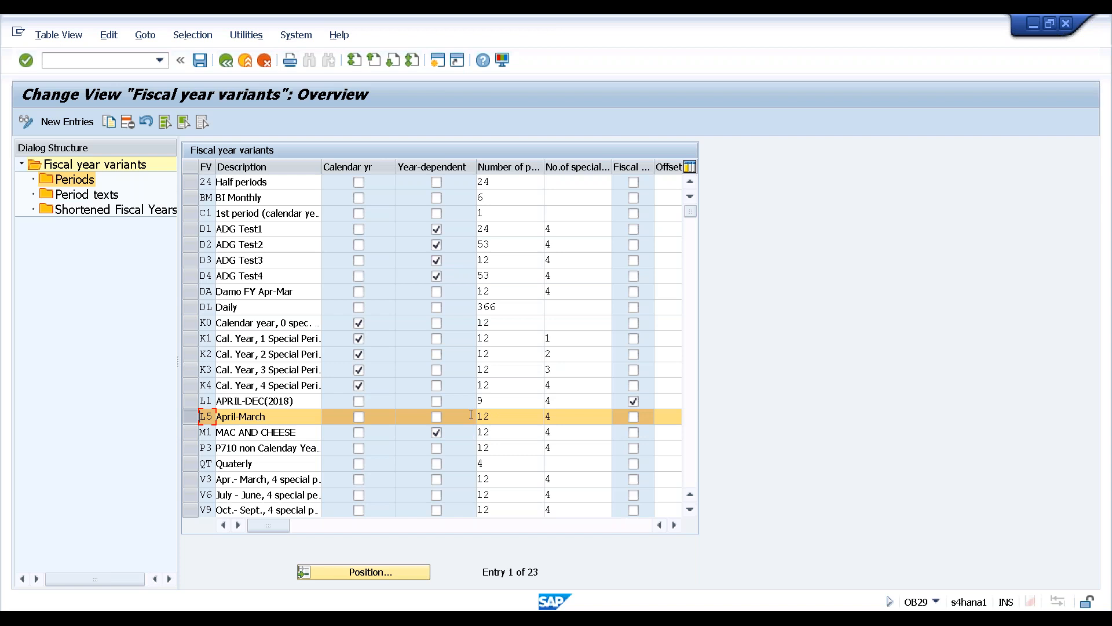
left_click(48, 181)
double_click(46, 180)
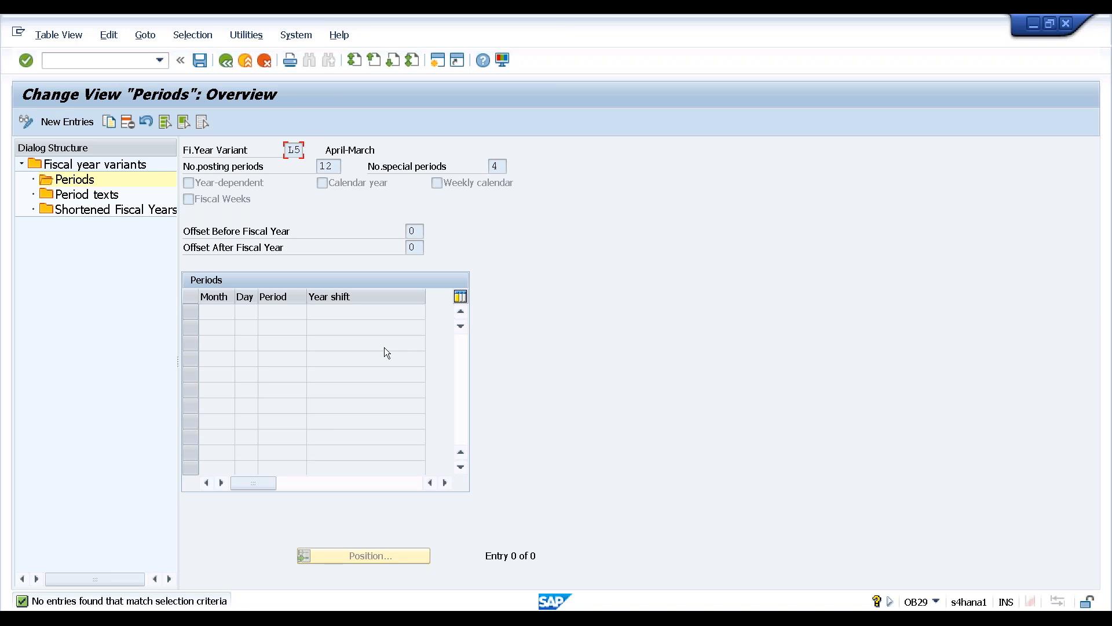
key("F3")
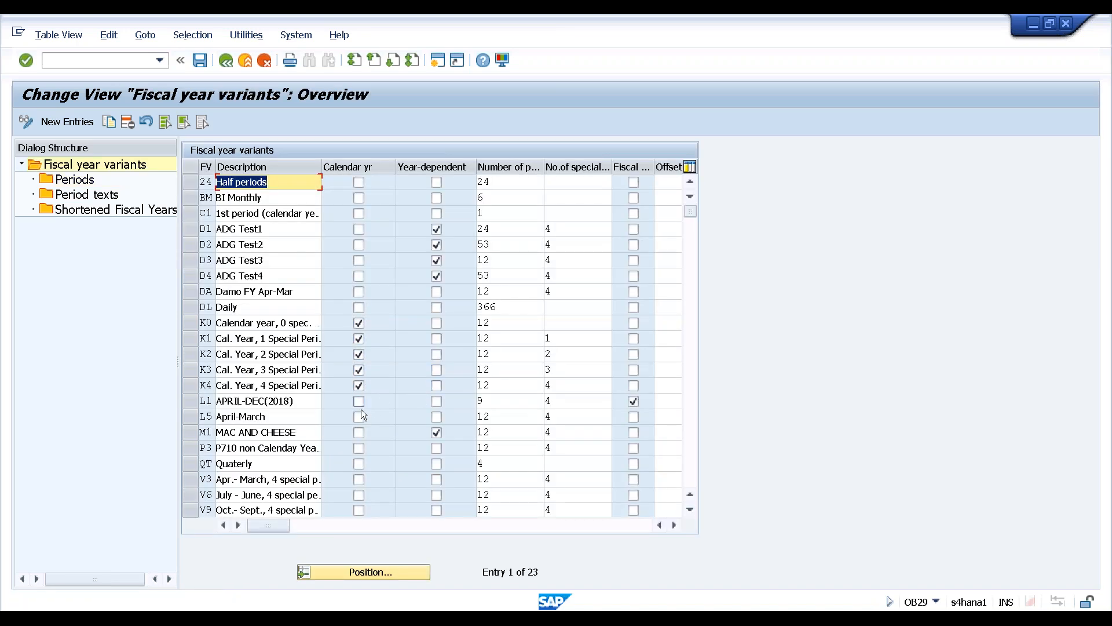
left_click(243, 480)
left_click(191, 479)
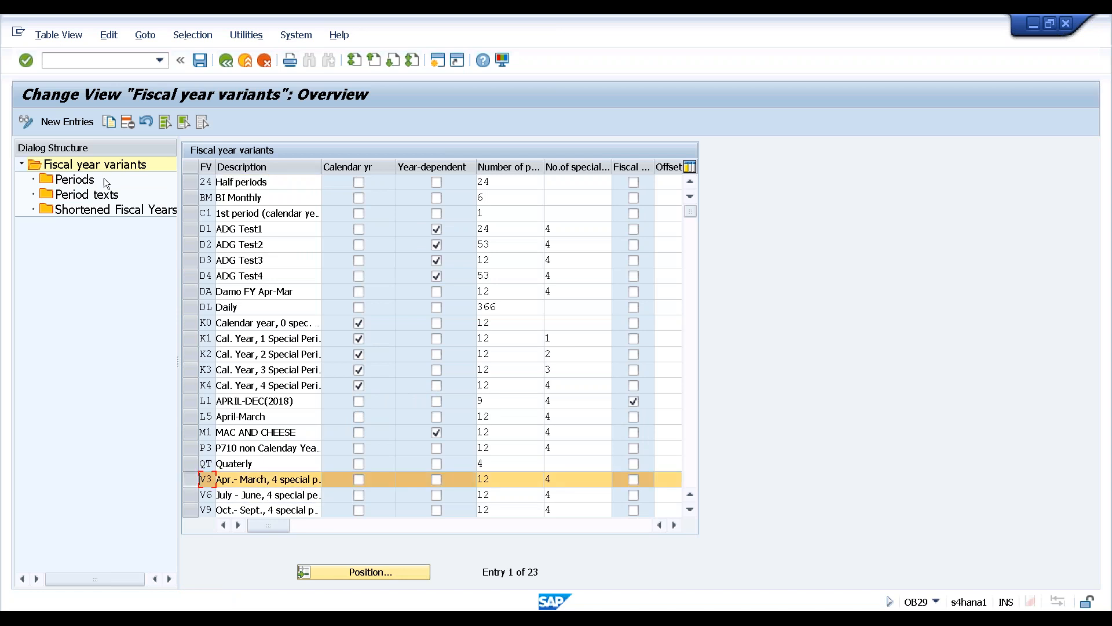
double_click(81, 182)
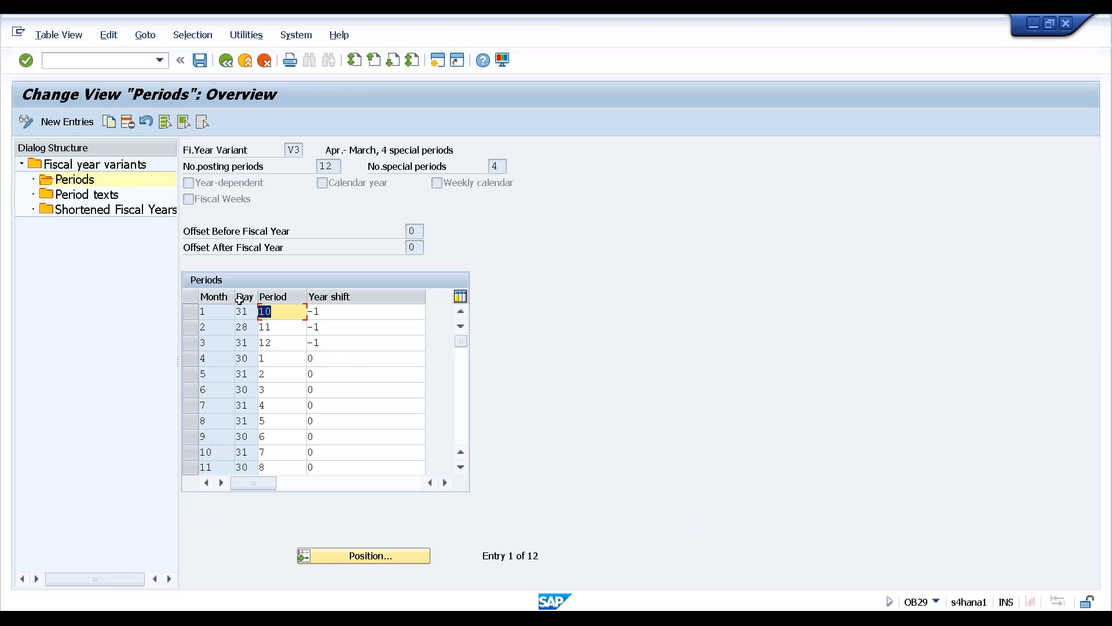
left_click(212, 311)
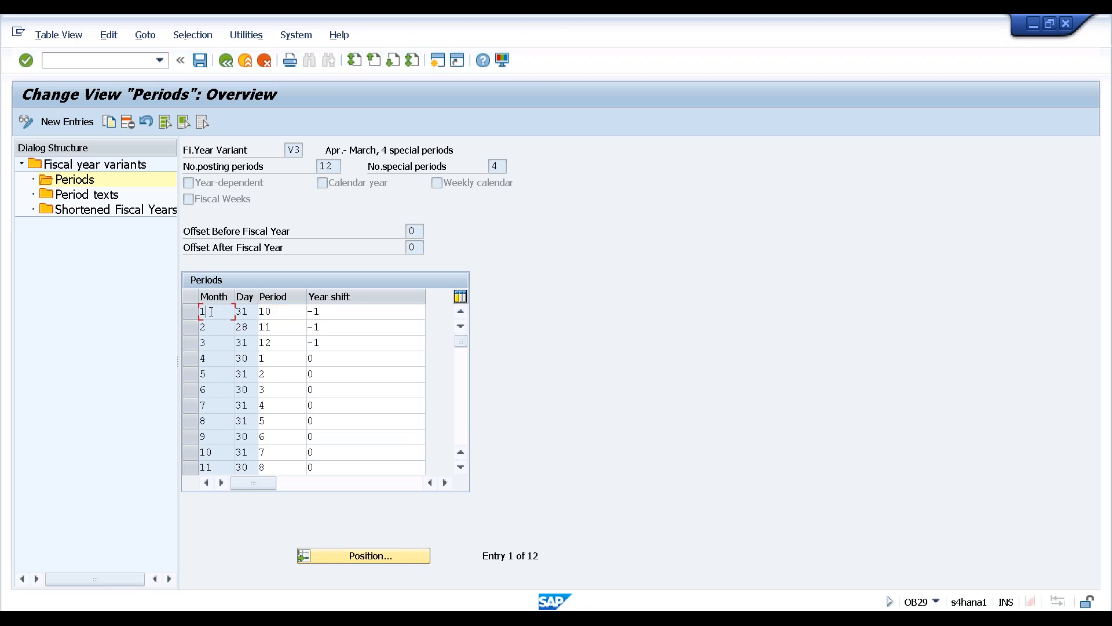
left_click(208, 328)
left_click(208, 344)
left_click(212, 359)
left_click(277, 360)
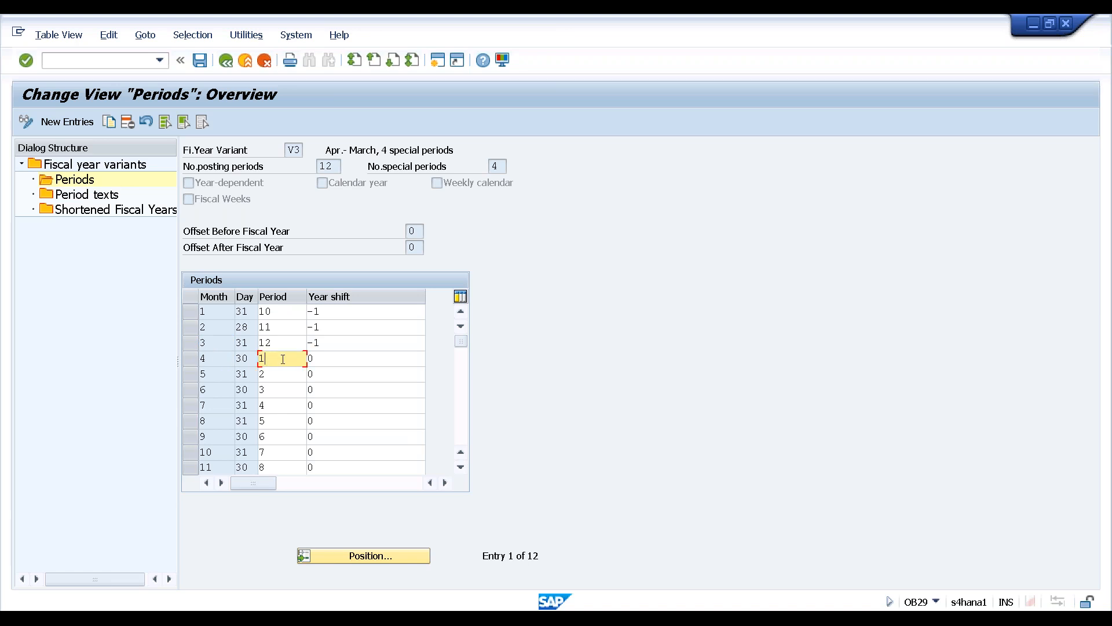
left_click(332, 359)
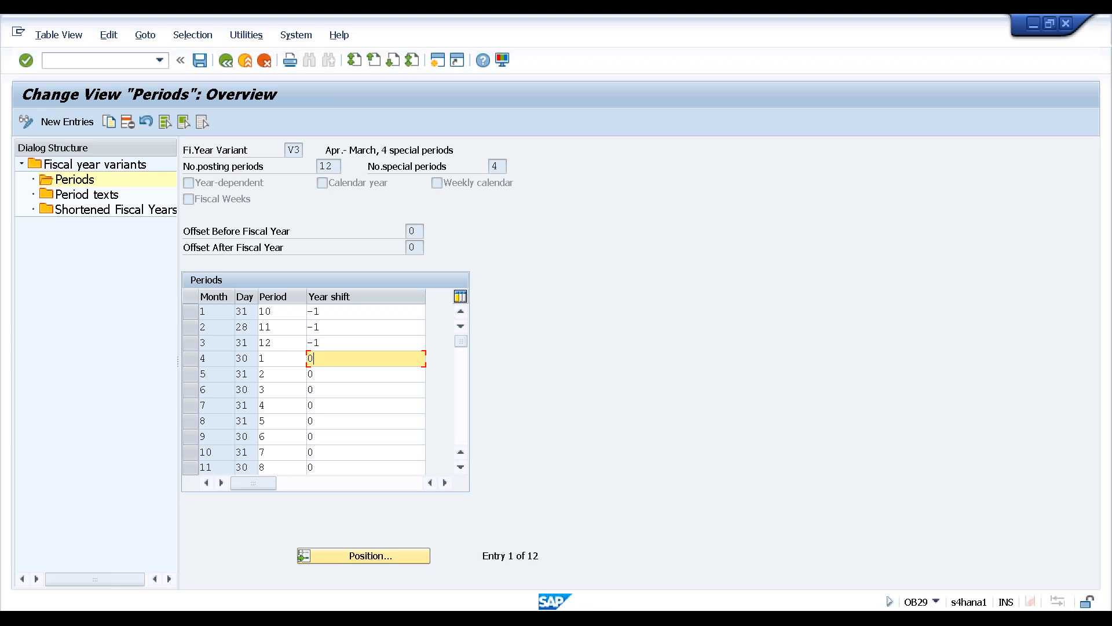
key("F3")
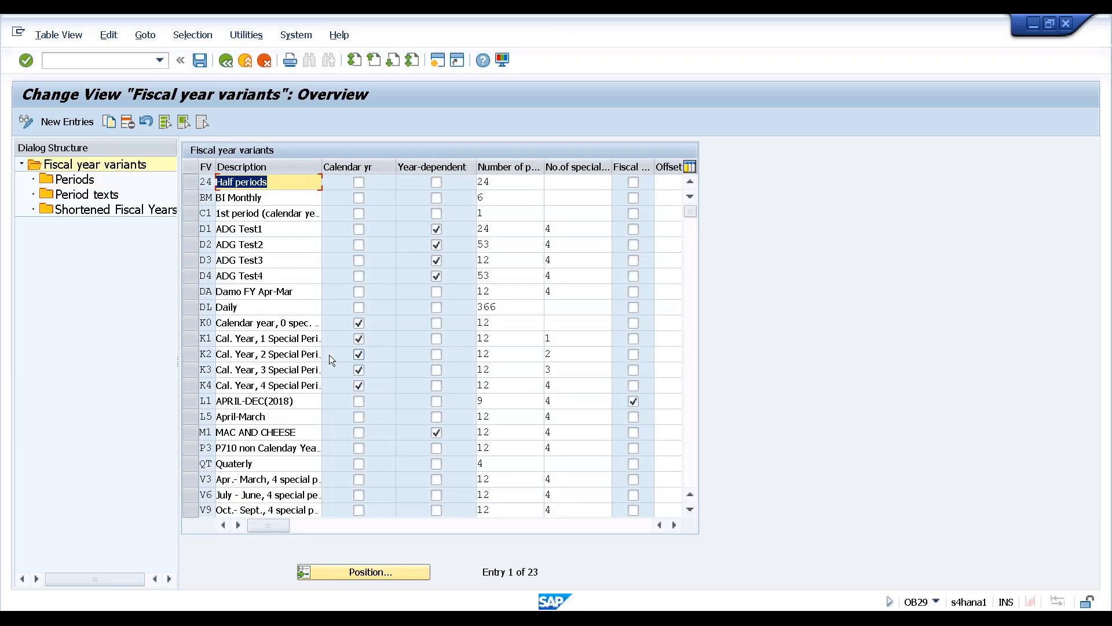
left_click(196, 480)
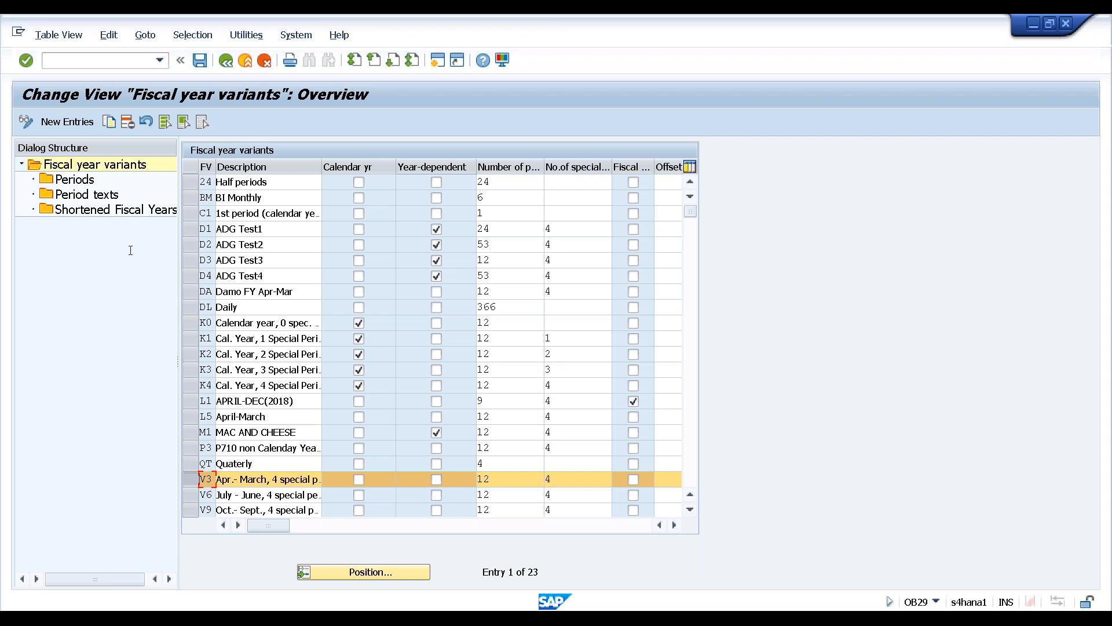
Open variant V3's periods and get F1 help on month 1's -1 Year shift
double_click(74, 181)
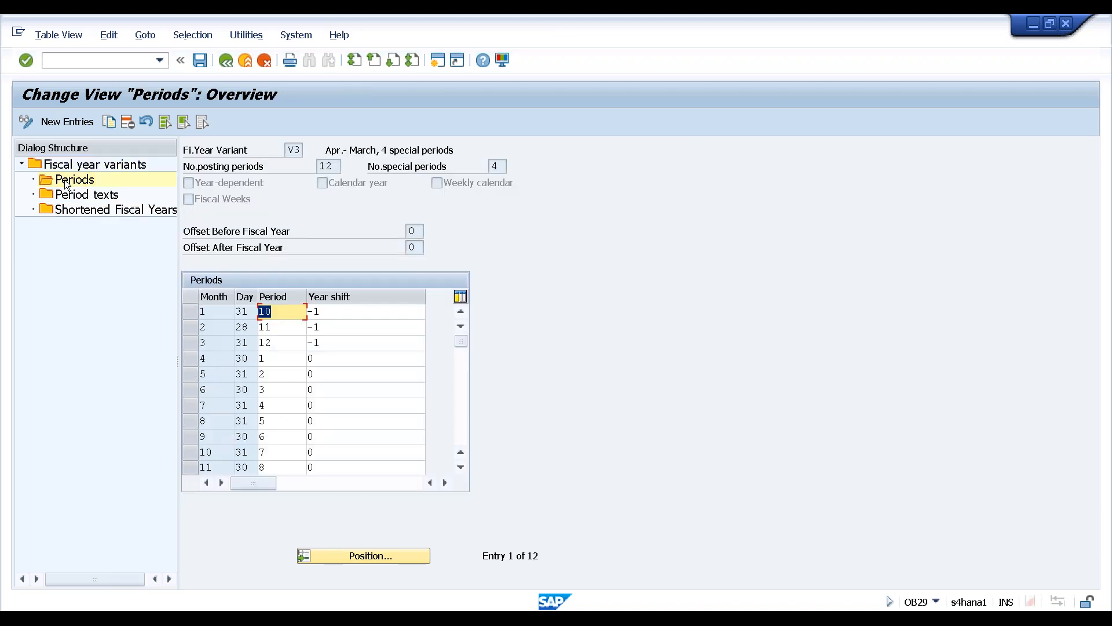
left_click(331, 377)
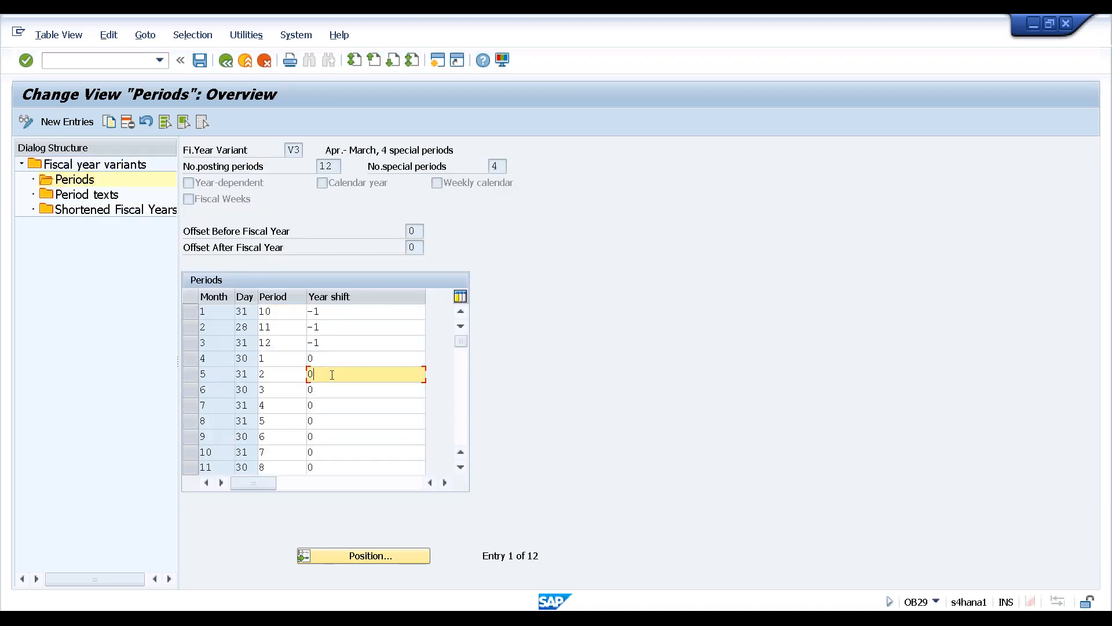
left_click(357, 311)
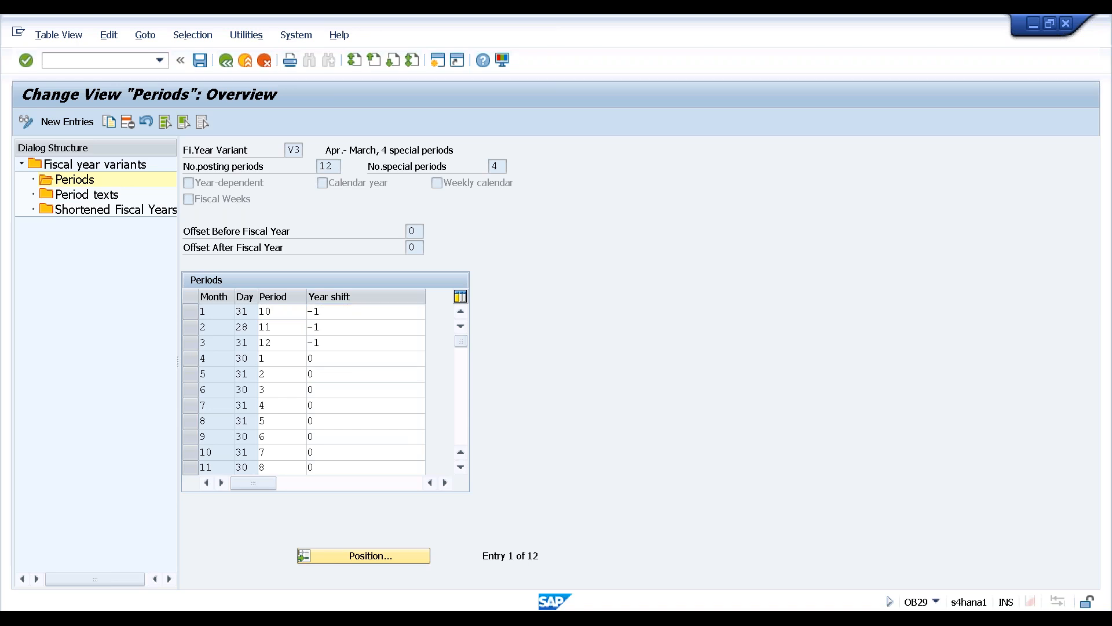
key("F1")
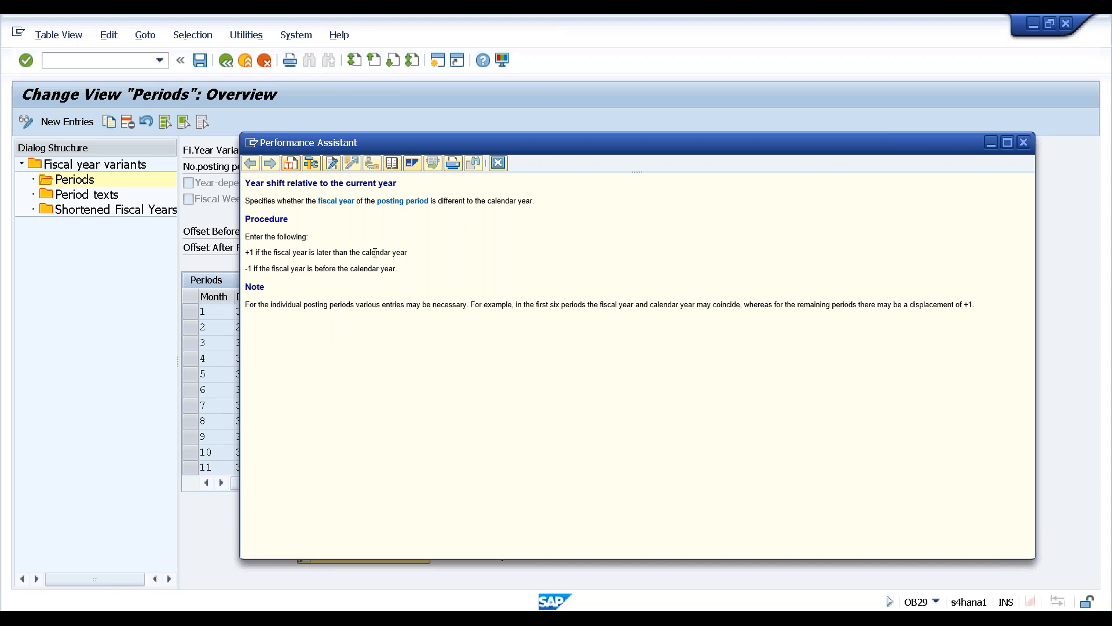
left_click_drag(382, 252, 398, 253)
Close the Year shift help and exit fiscal year variant maintenance without saving
left_click(1024, 142)
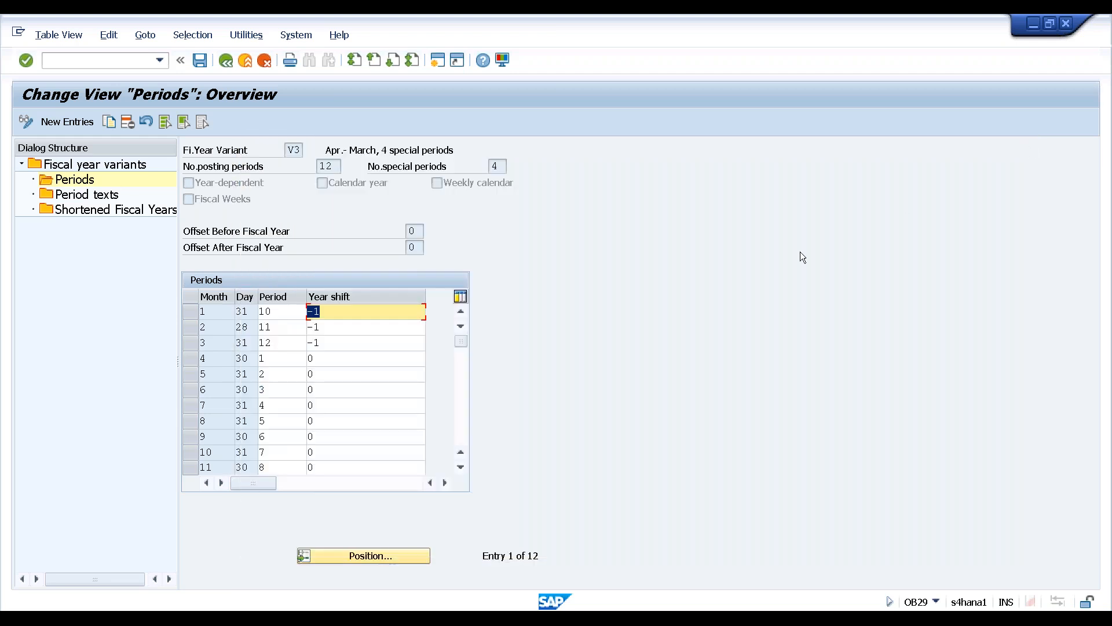
left_click(342, 359)
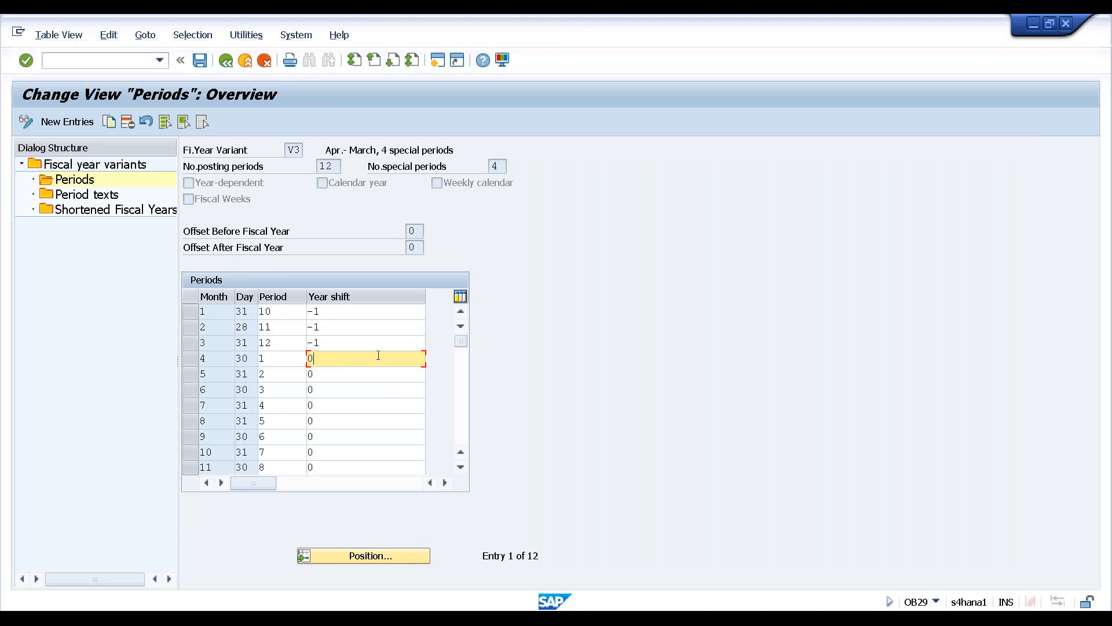
key("F3")
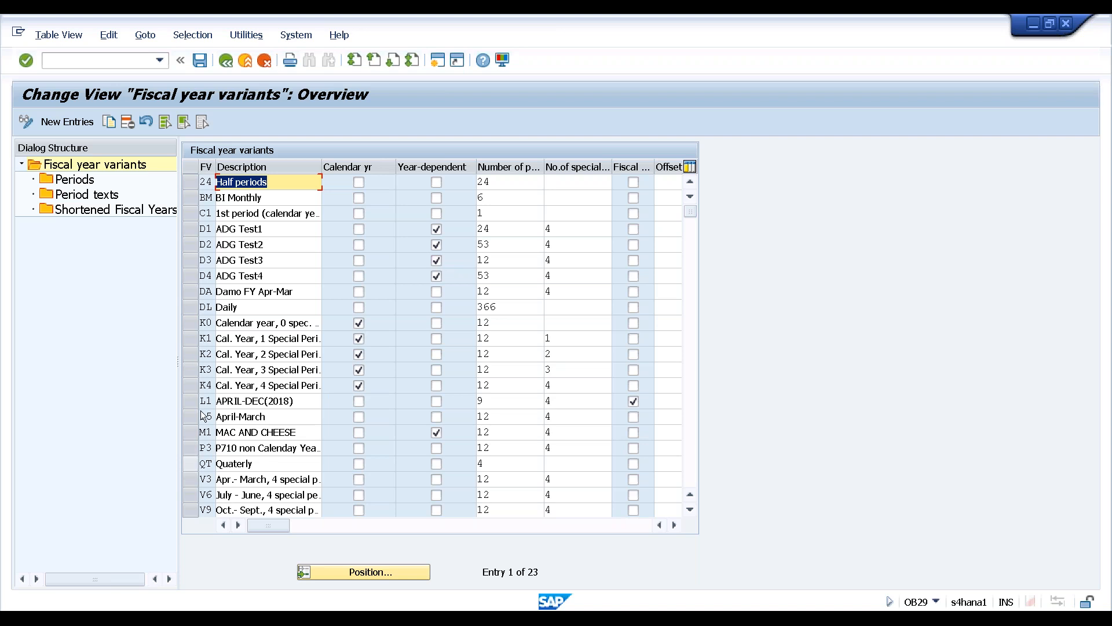
left_click(190, 385)
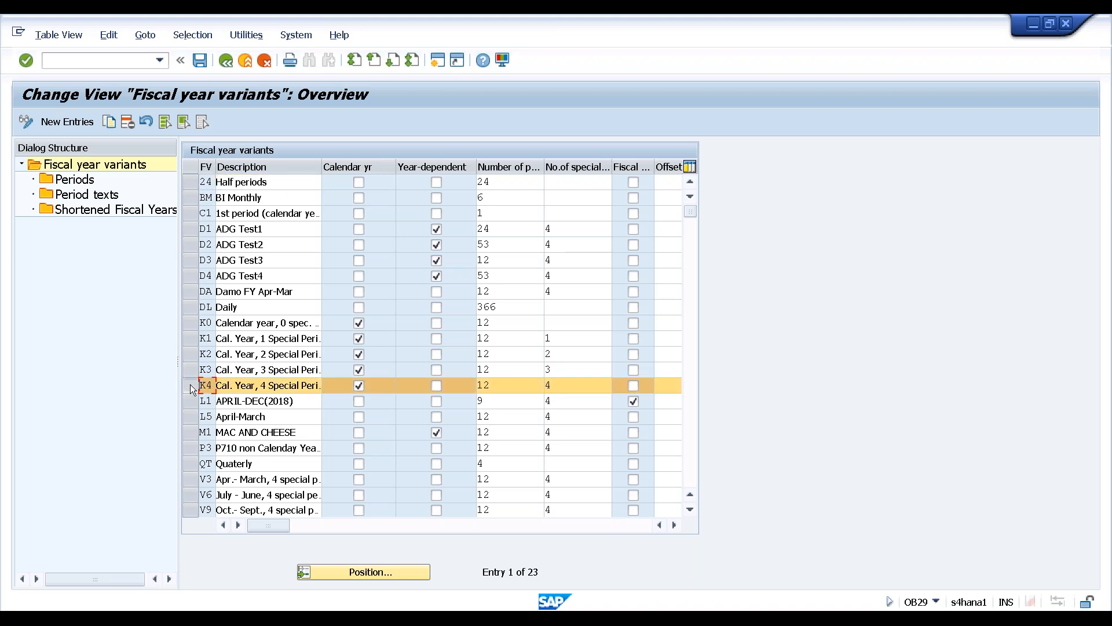
key("F12")
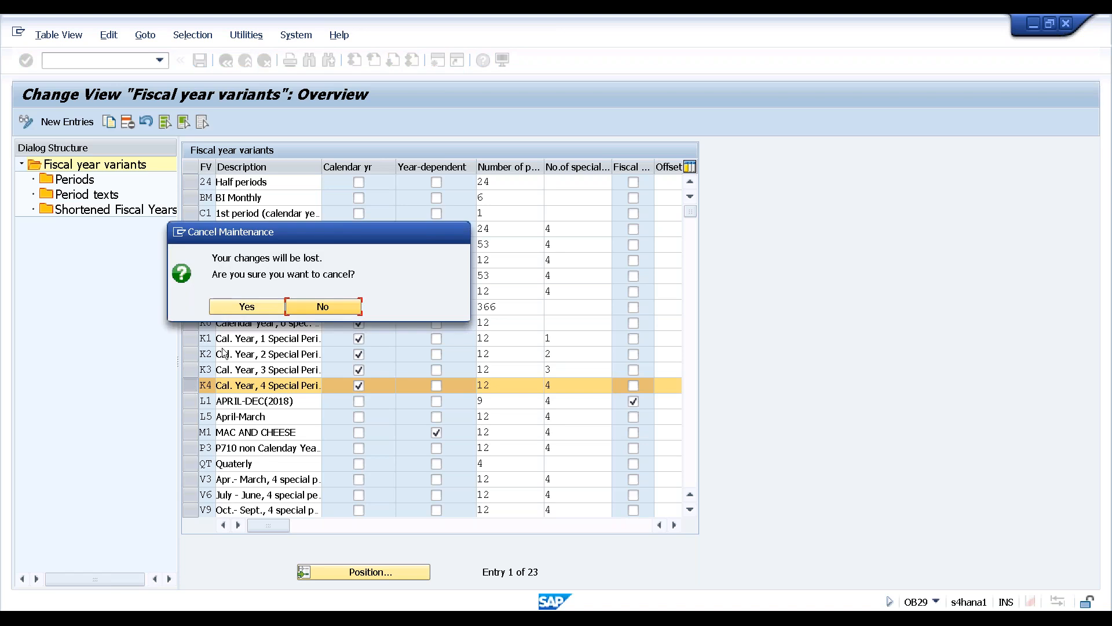
left_click(245, 307)
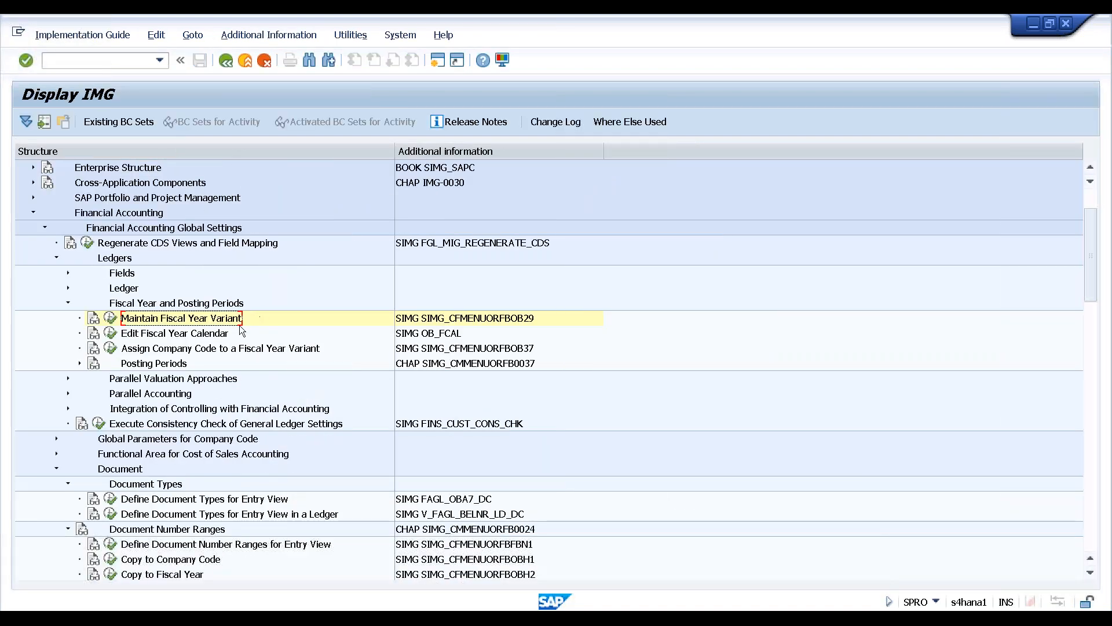
Run the company code to fiscal year variant assignment and position on company code HAN1
left_click(186, 336)
left_click(184, 350)
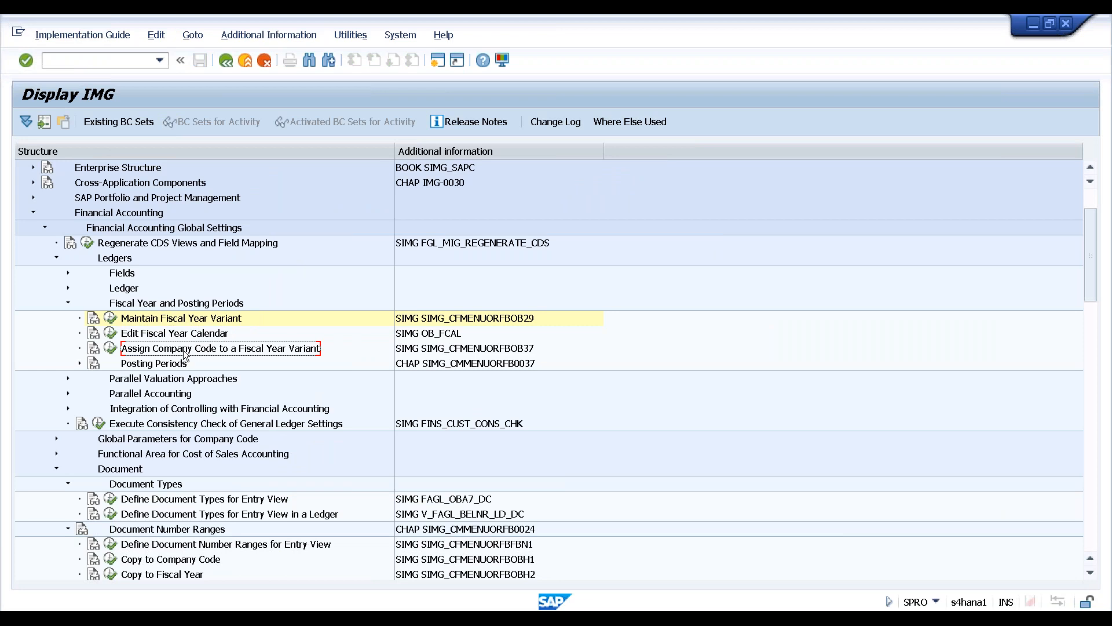
left_click(111, 348)
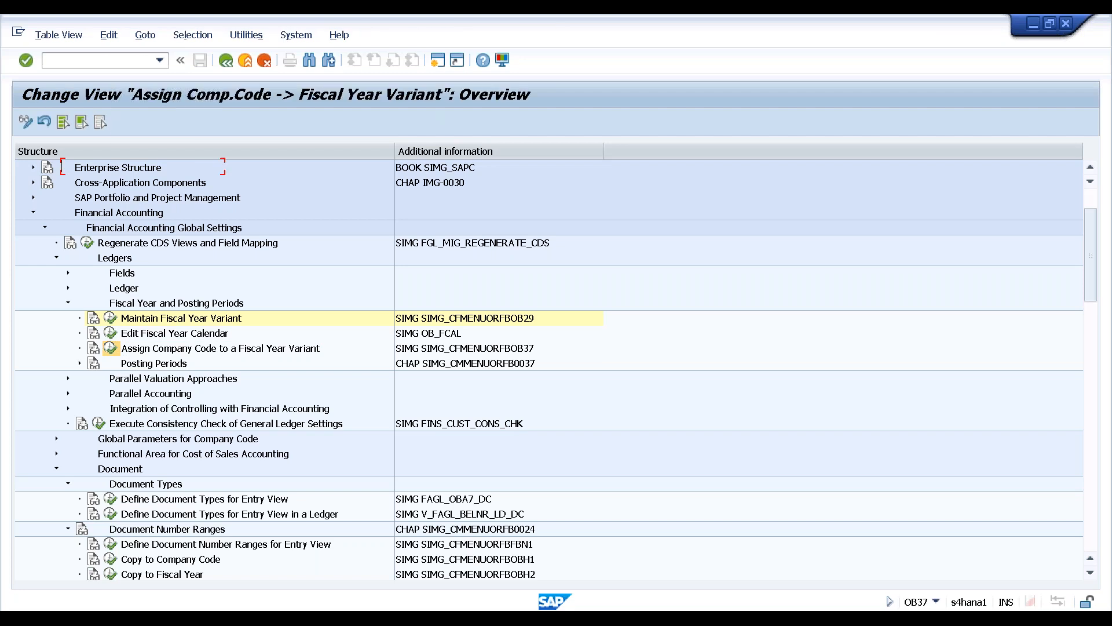
left_click(180, 474)
left_click(197, 245)
type("H")
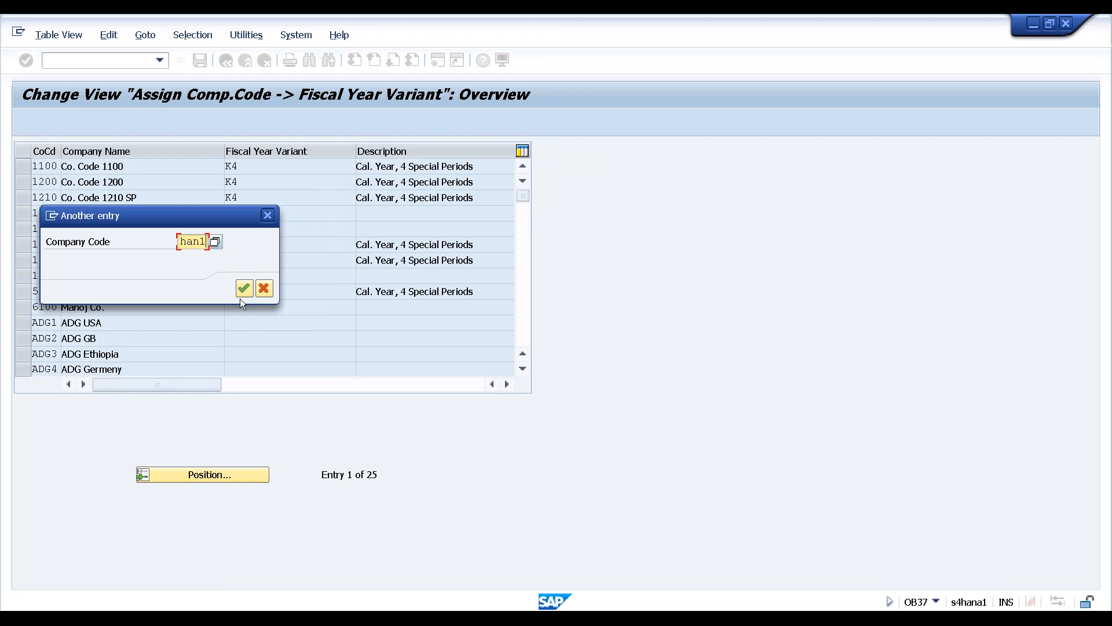
left_click(243, 289)
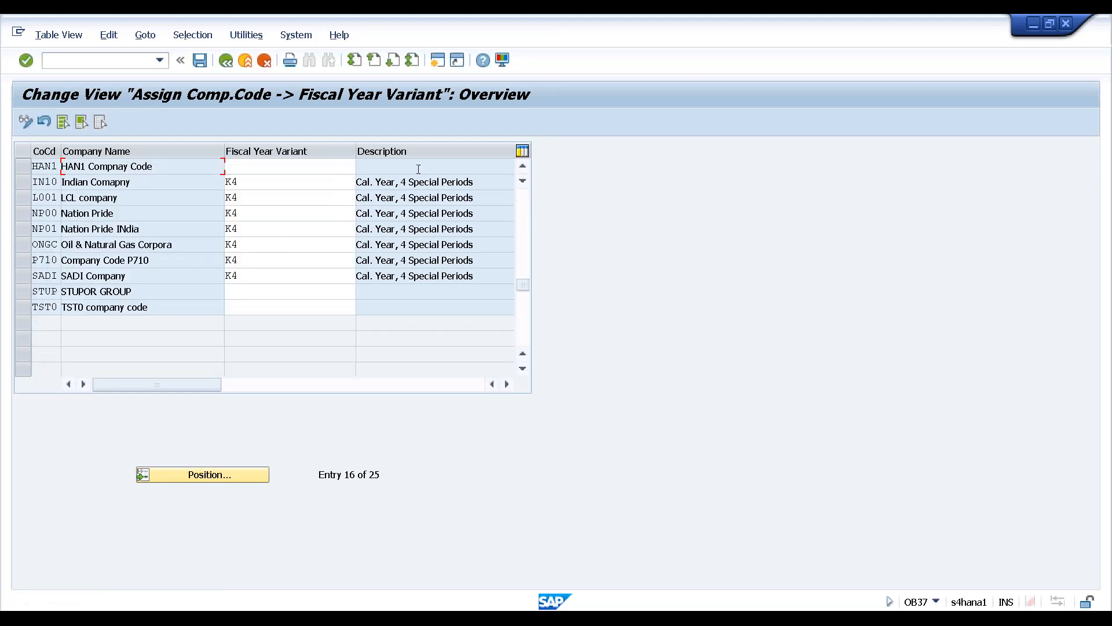
Assign fiscal year variant K4 (Cal. Year, 4 Special Periods) to HAN1 and save it
left_click(315, 167)
key("F4")
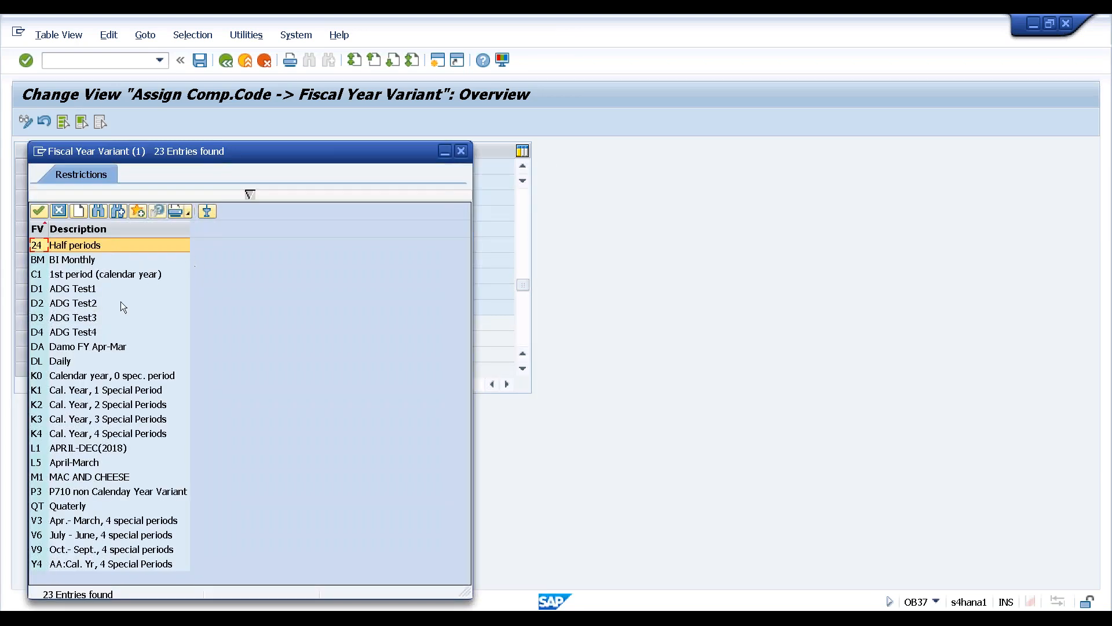
left_click(36, 435)
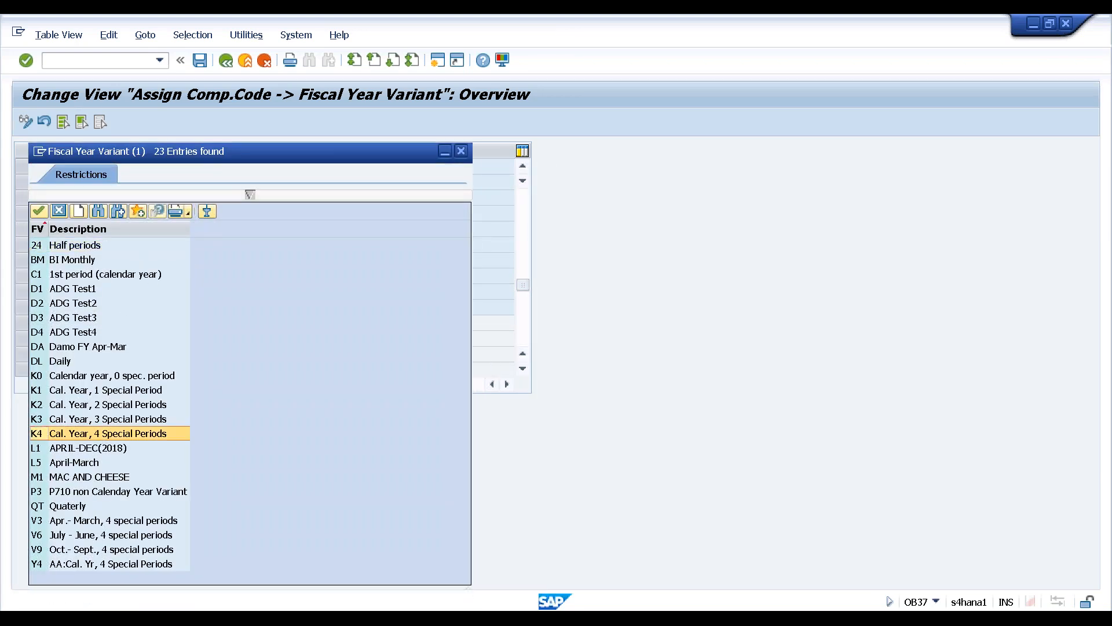
double_click(36, 433)
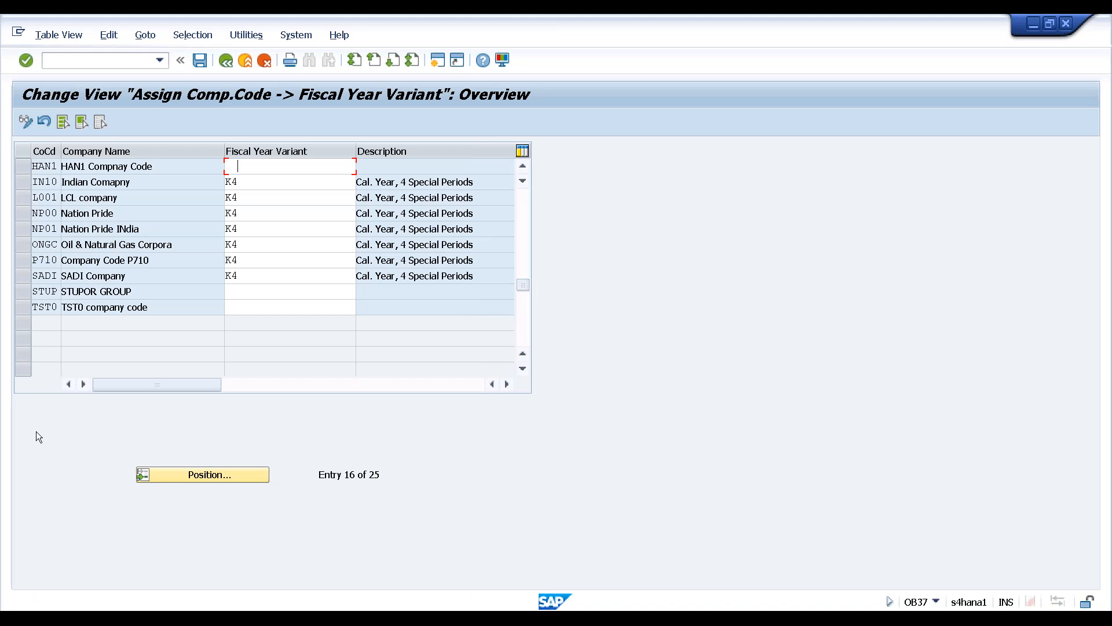
left_click(201, 61)
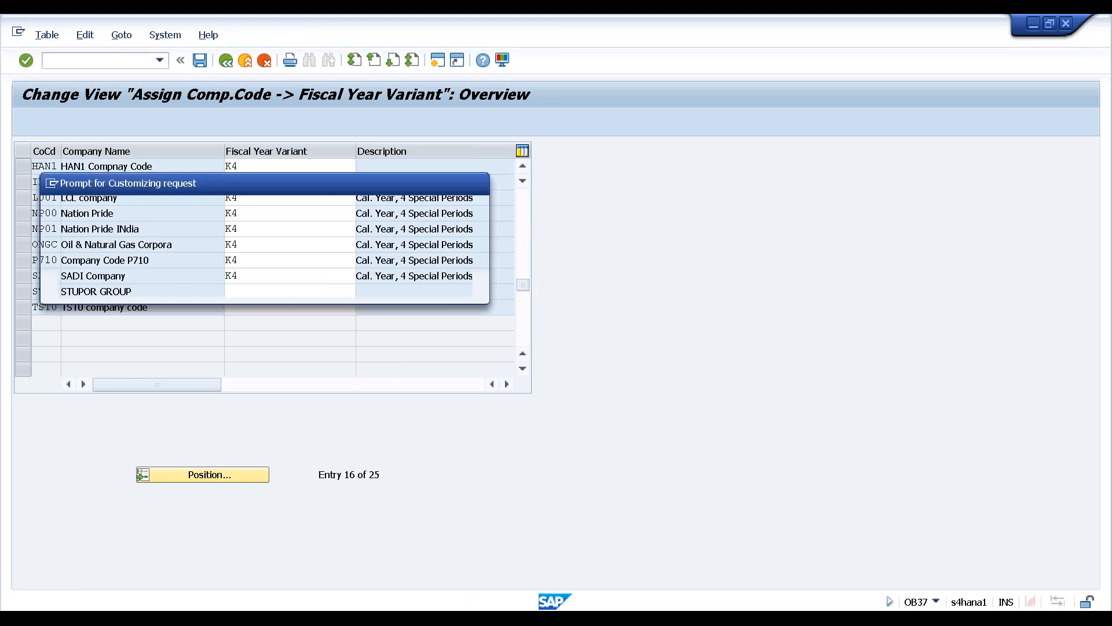
left_click(281, 288)
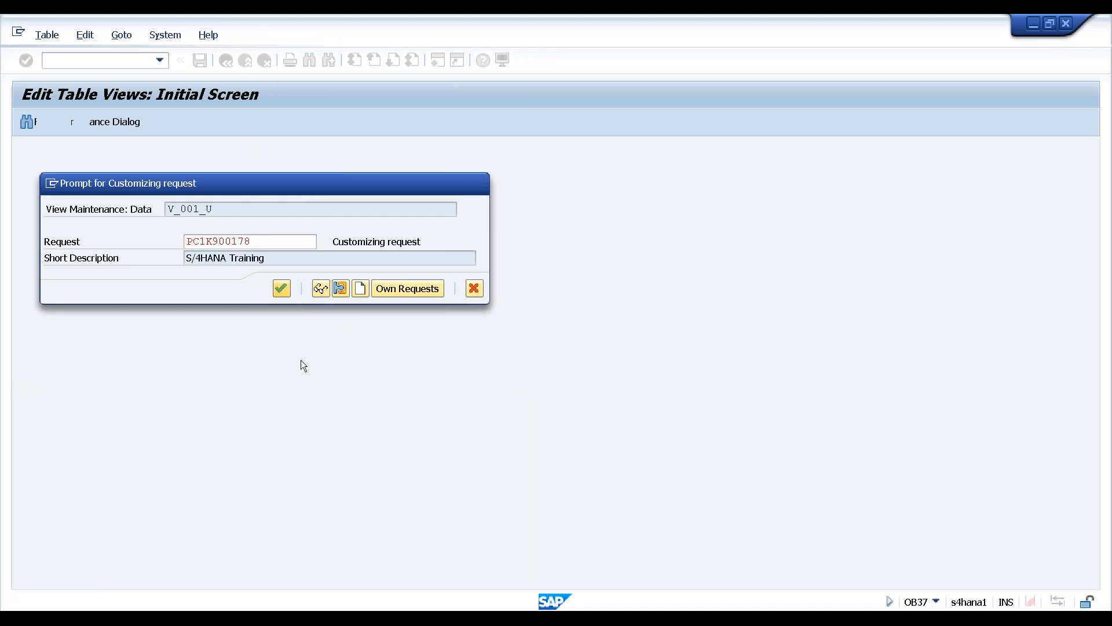
key("F3")
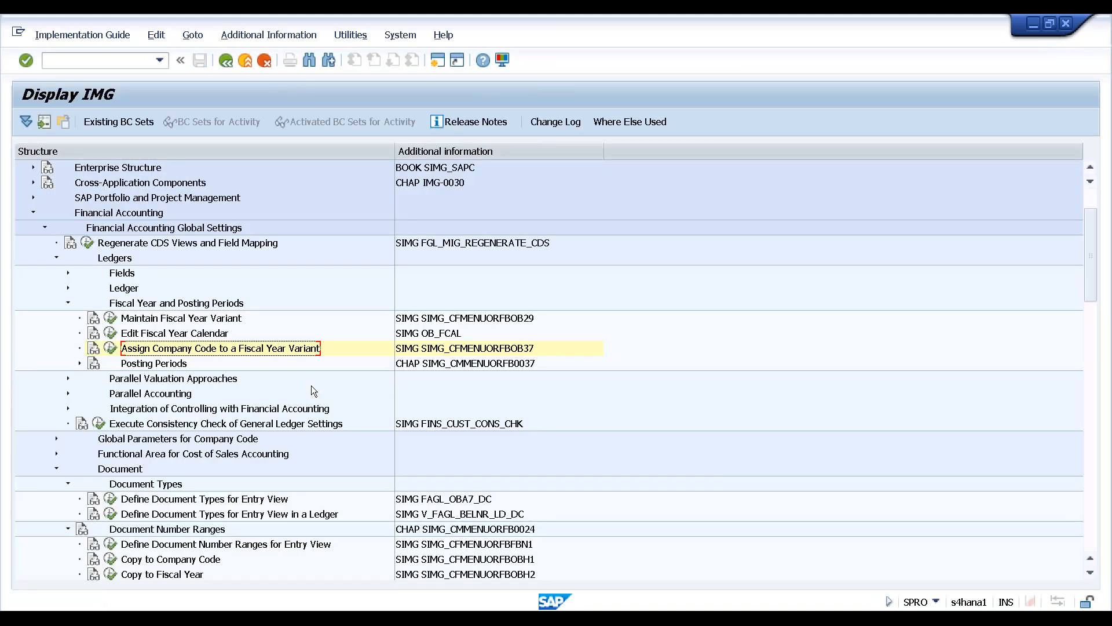
left_click(160, 365)
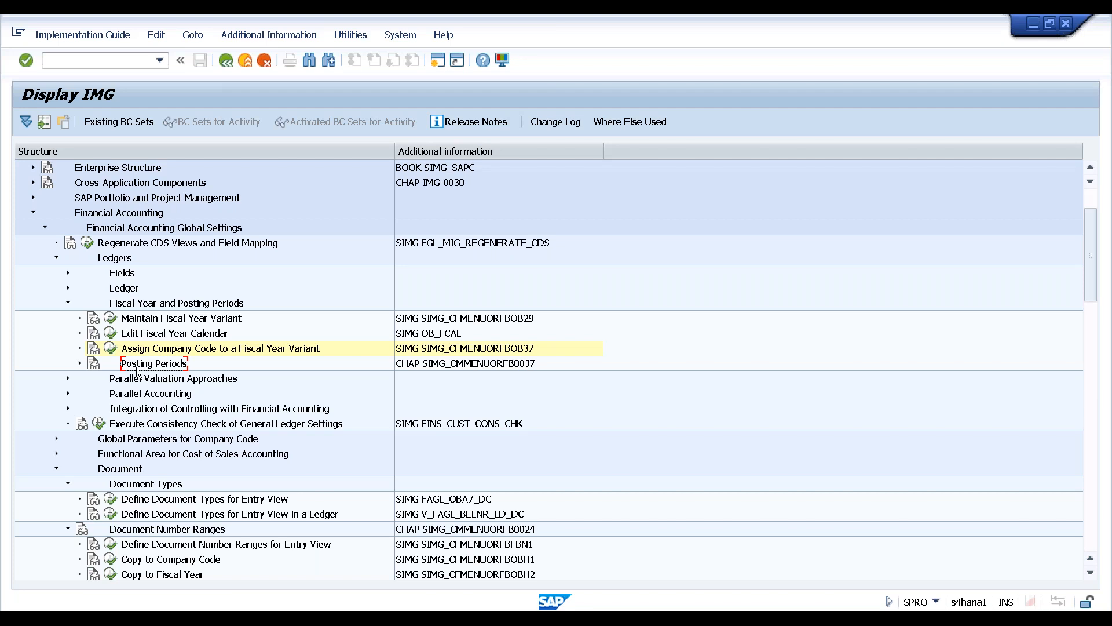
left_click(80, 364)
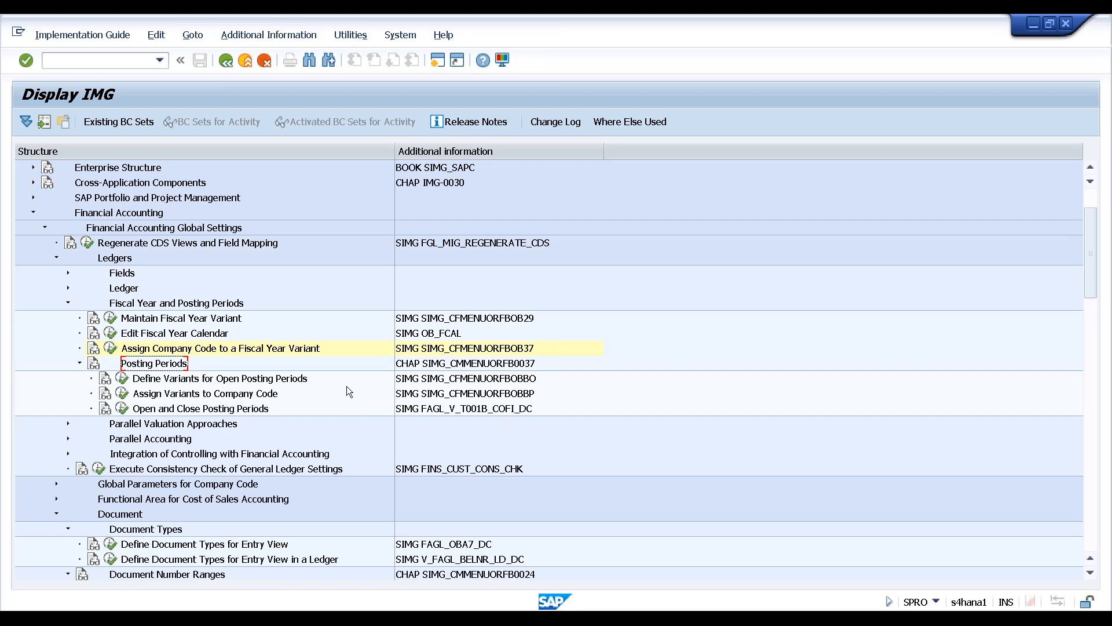
Run Define Variants for Open Posting Periods (OBBO)
left_click(292, 382)
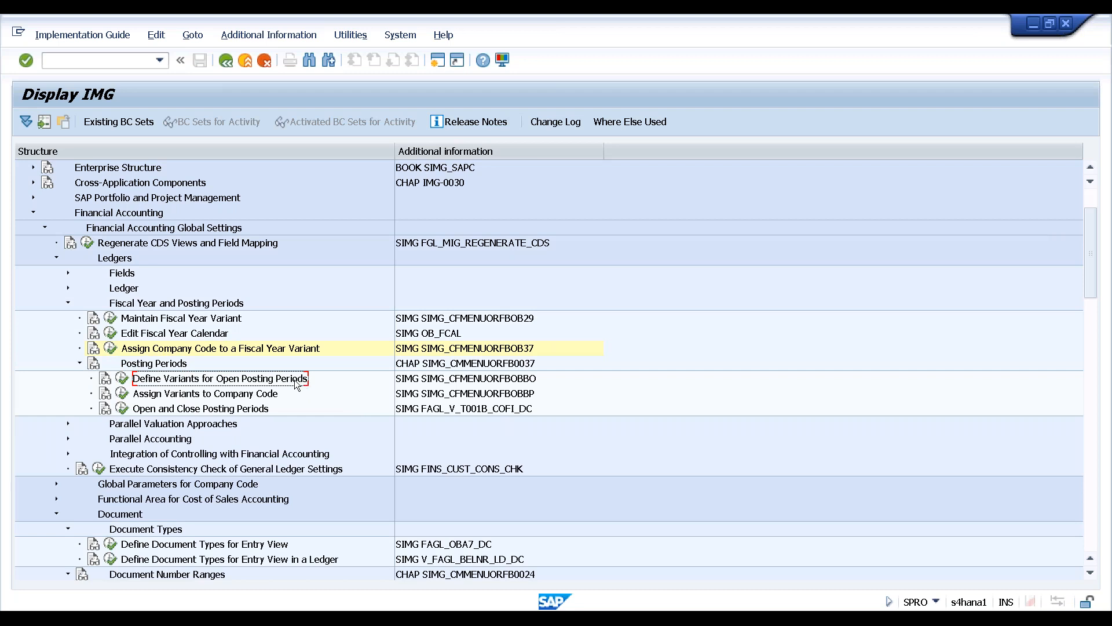
left_click(122, 380)
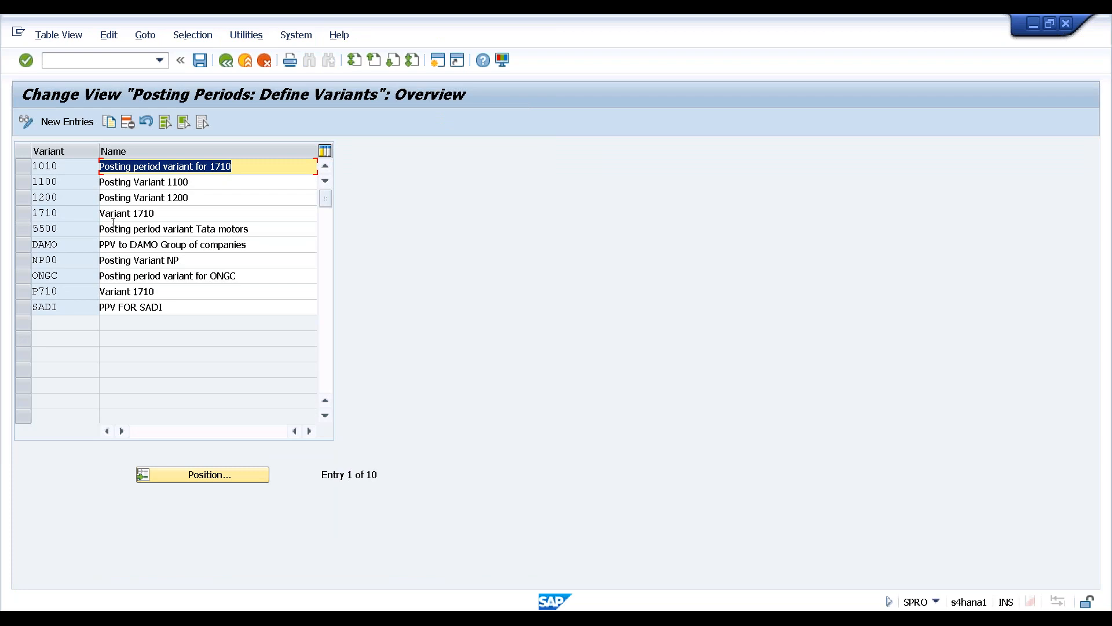
Add a new posting period variant HAN1 with the name 'HAN1 Periods'
left_click(62, 122)
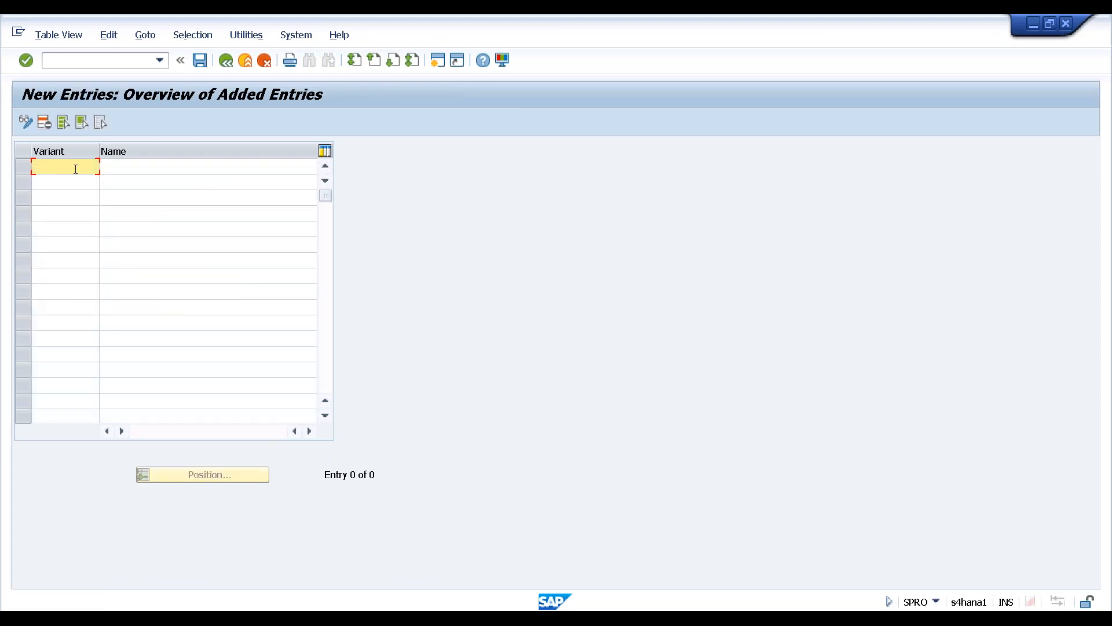
type("HAN1")
key("Tab")
type("H")
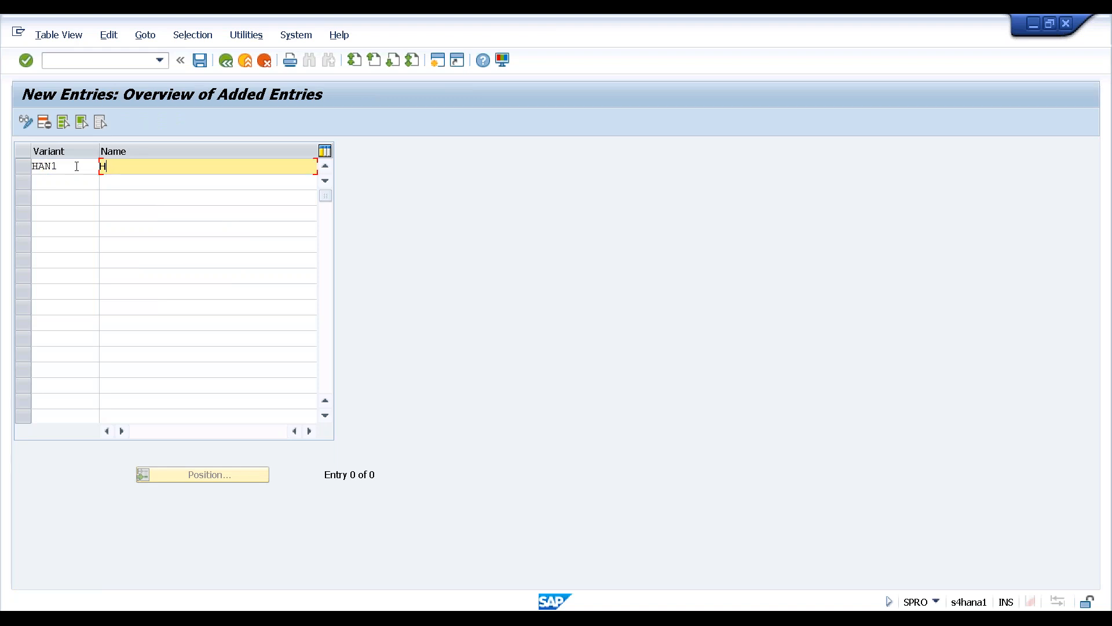
type("AN1")
type("p")
type("osti")
key("BackSpace")
key("BackSpace")
key("BackSpace")
key("BackSpace")
key("BackSpace")
type("Periods")
key("Return")
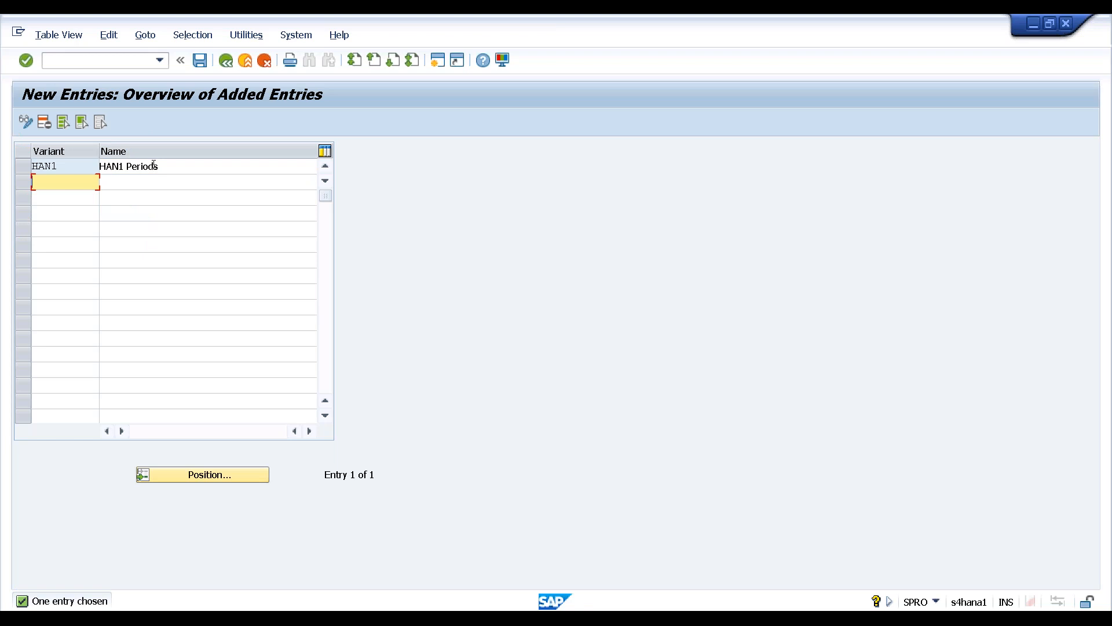
Correct the name to 'HAN1 Posting Periods Variants' and save under the customizing request
left_click(128, 166)
type("Posting Periods ")
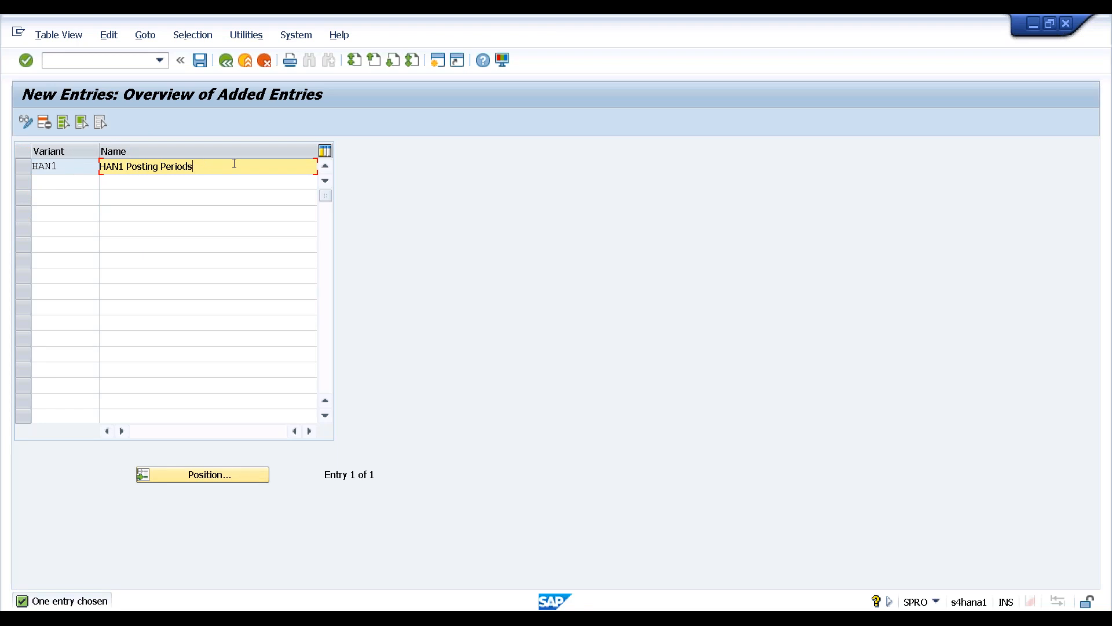
type("Variants")
key("Return")
key("ctrl+s")
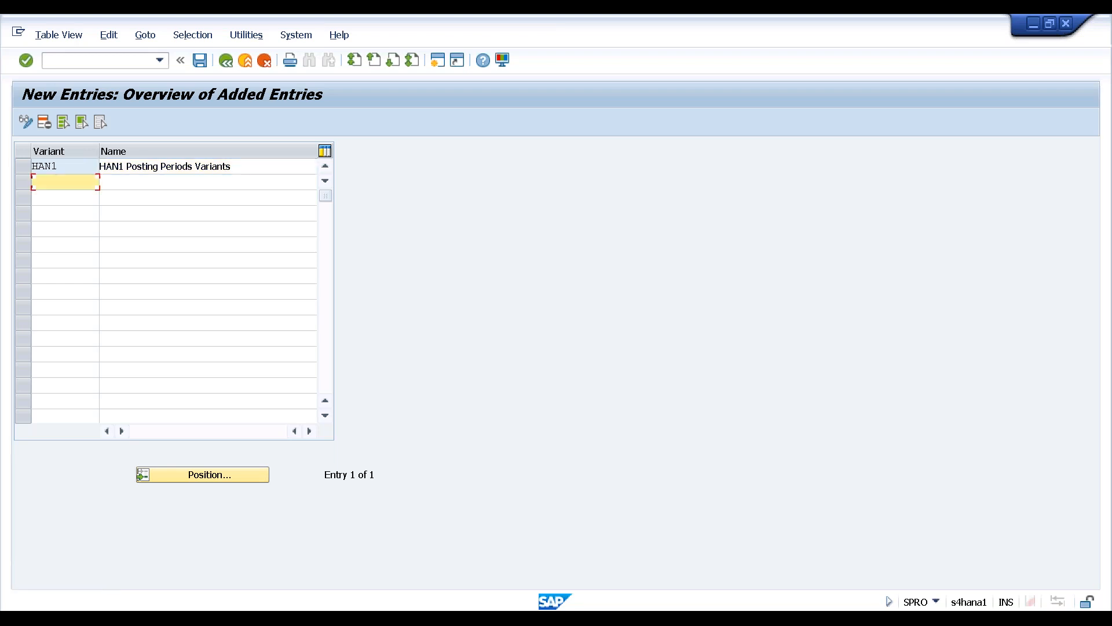
key("Return")
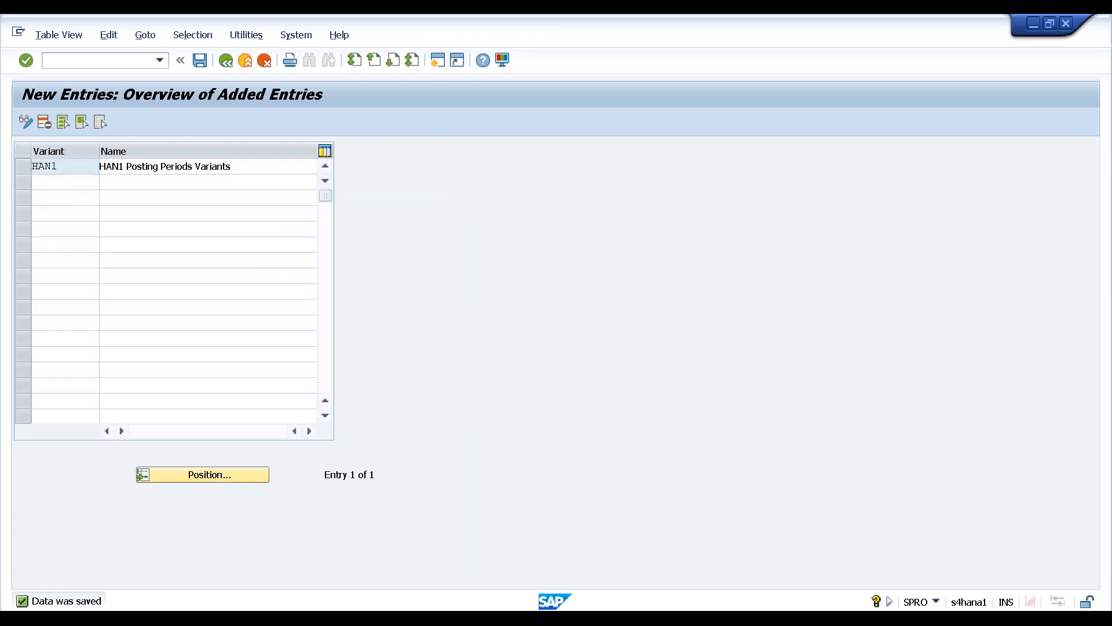
key("F3")
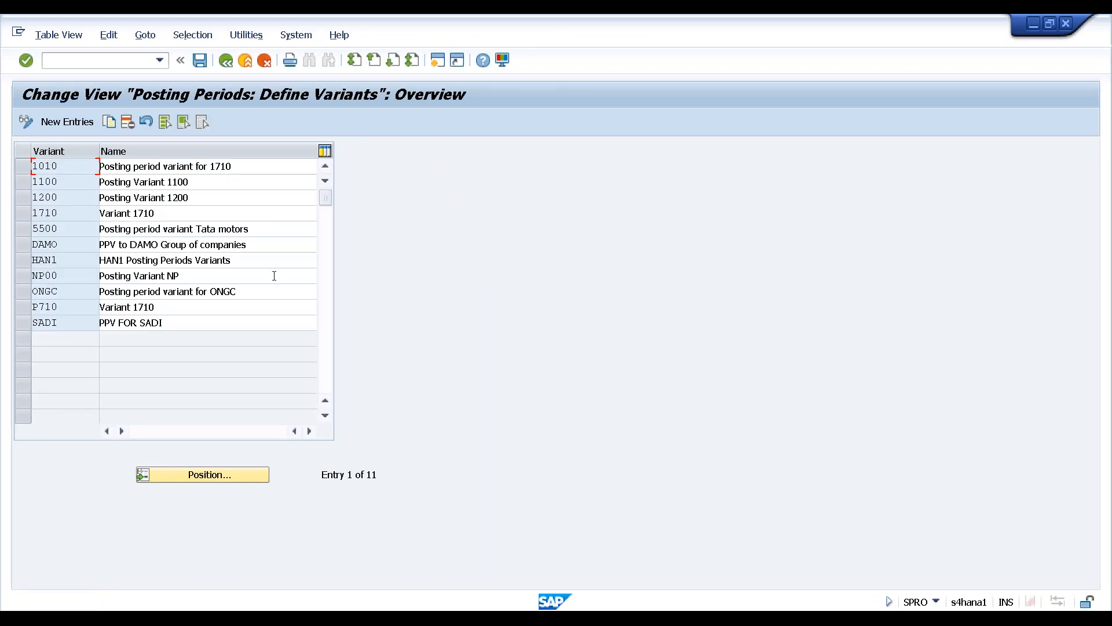
Run Assign Variants to Company Code and position the table on company code HAN1
key("F3")
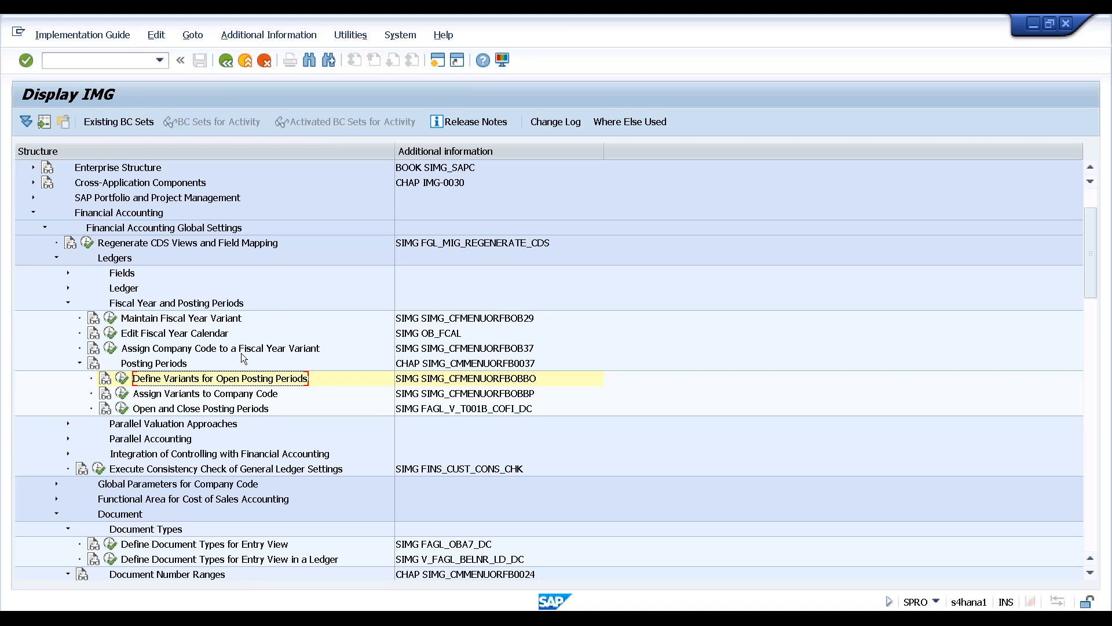
left_click(202, 394)
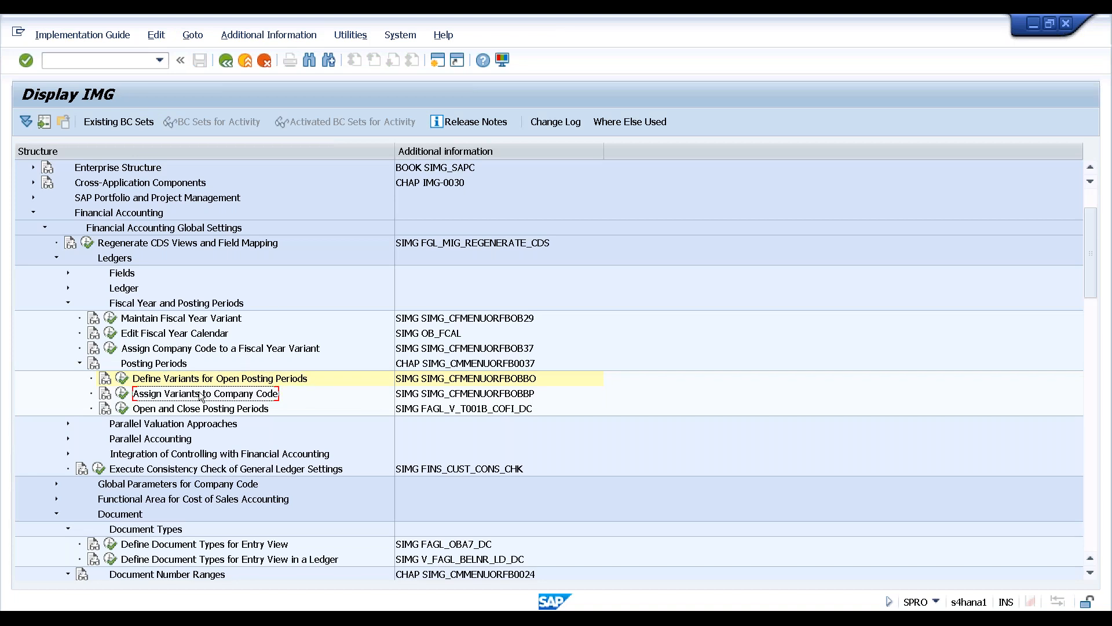
left_click(123, 393)
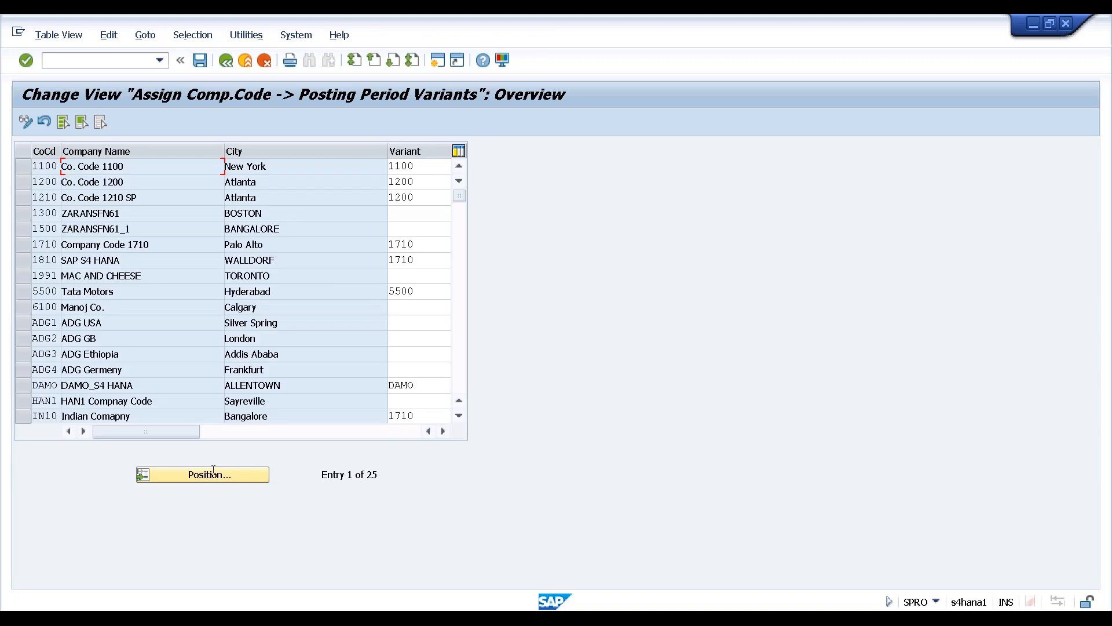
left_click(209, 475)
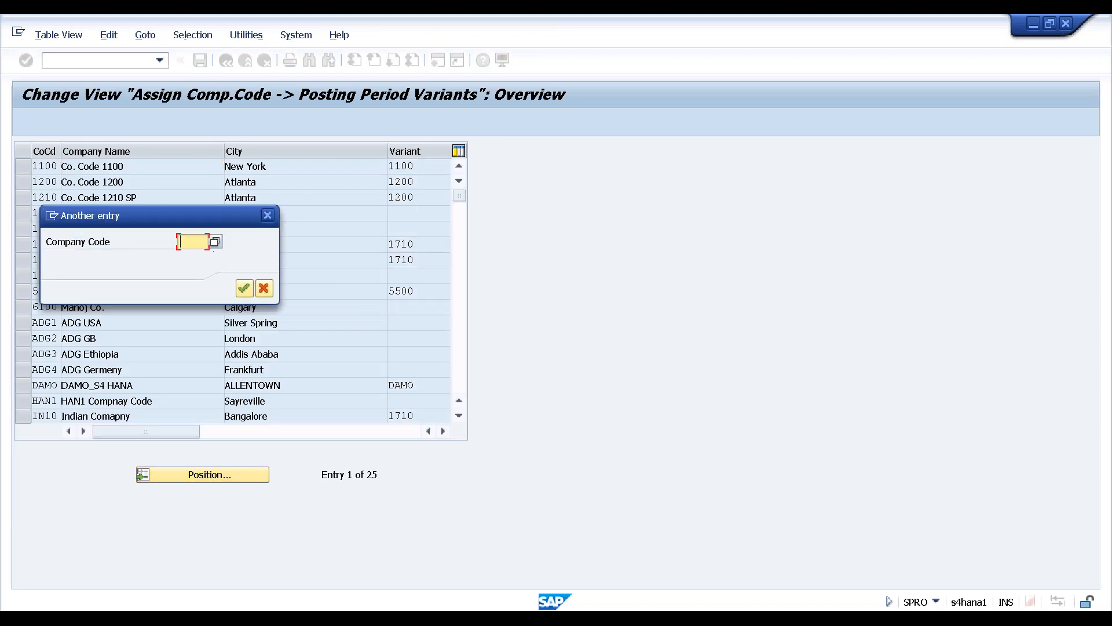
type("han1")
left_click(241, 289)
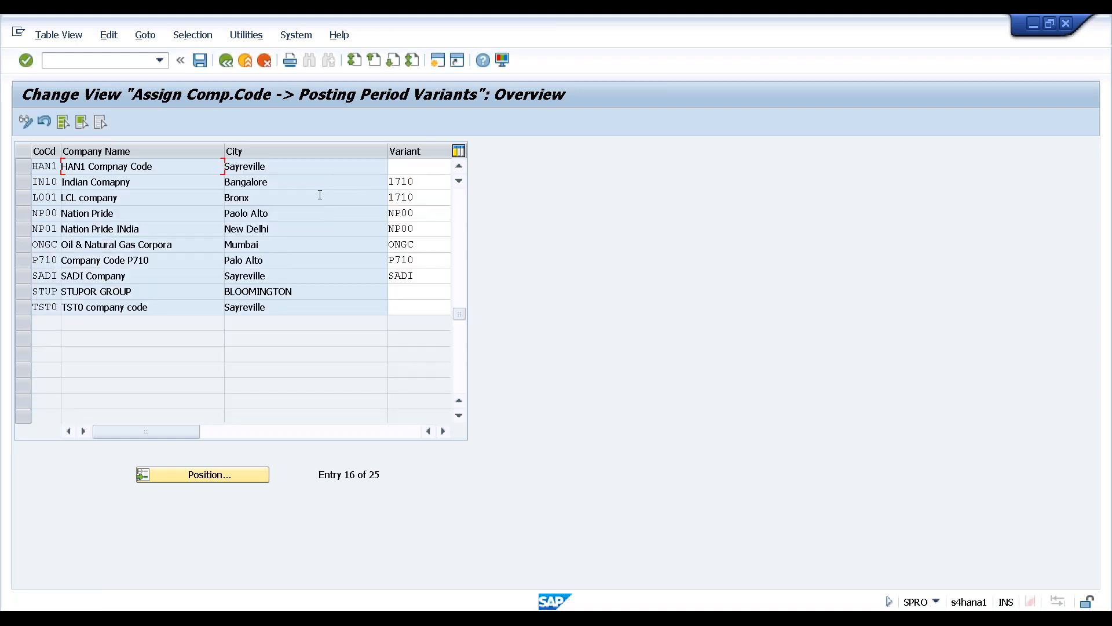
Give company code HAN1 posting period variant HAN1 and save under the customizing request
left_click(410, 167)
key("F4")
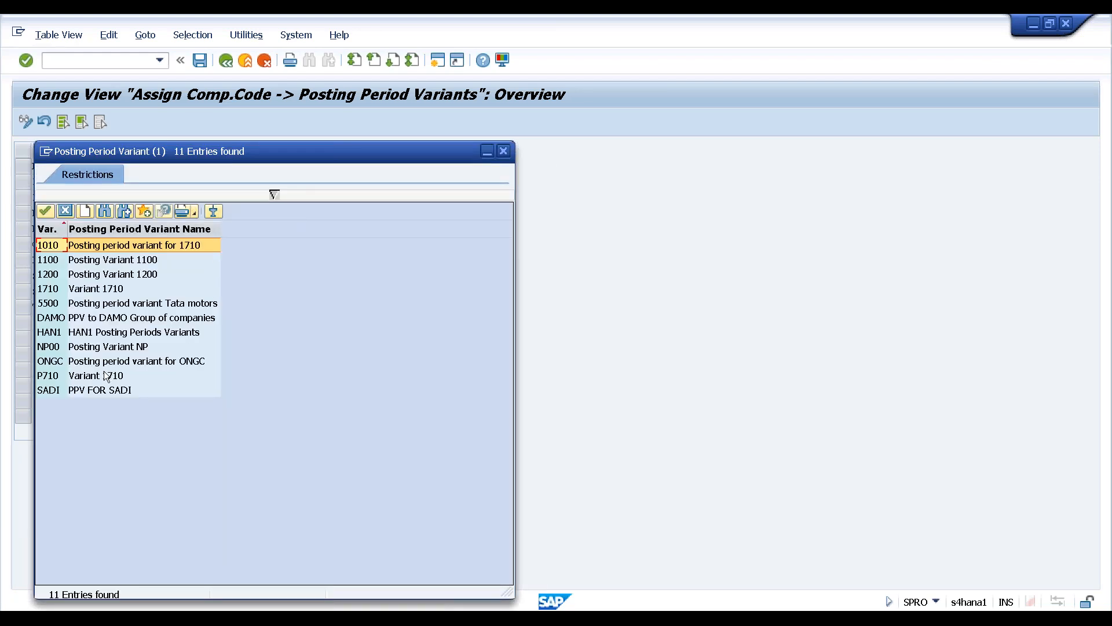
left_click(49, 335)
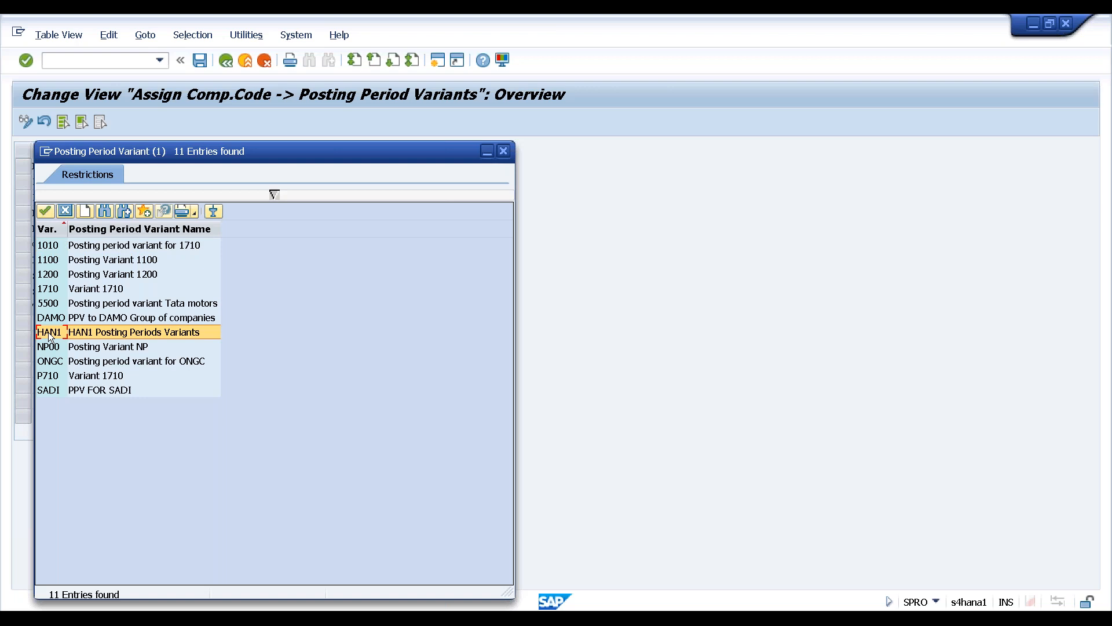
double_click(50, 335)
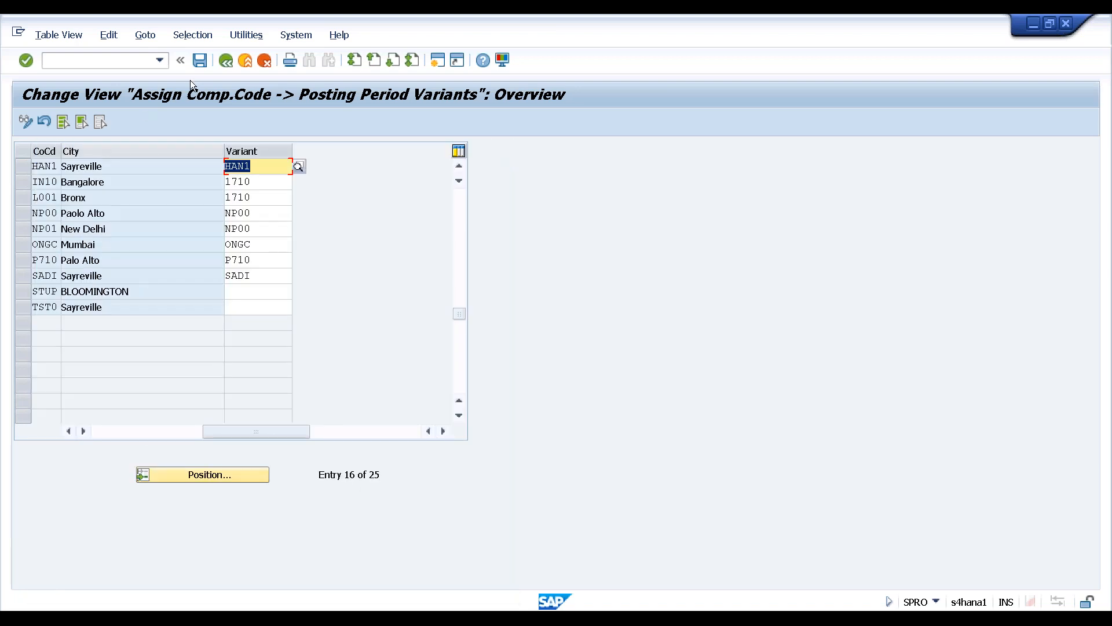
key("ctrl+s")
key("Return")
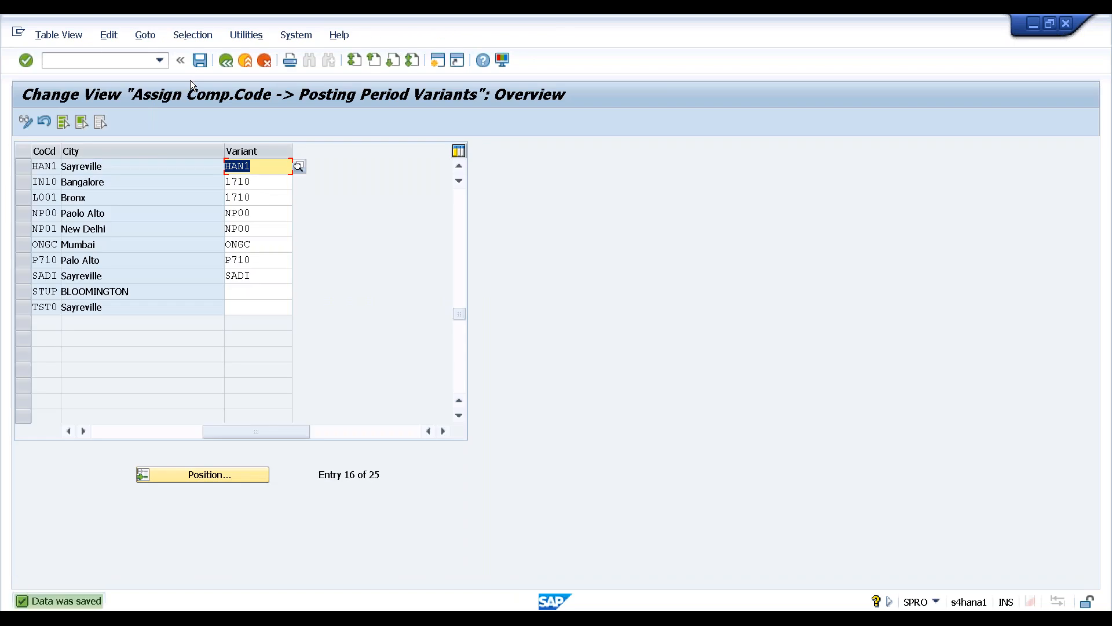
key("F3")
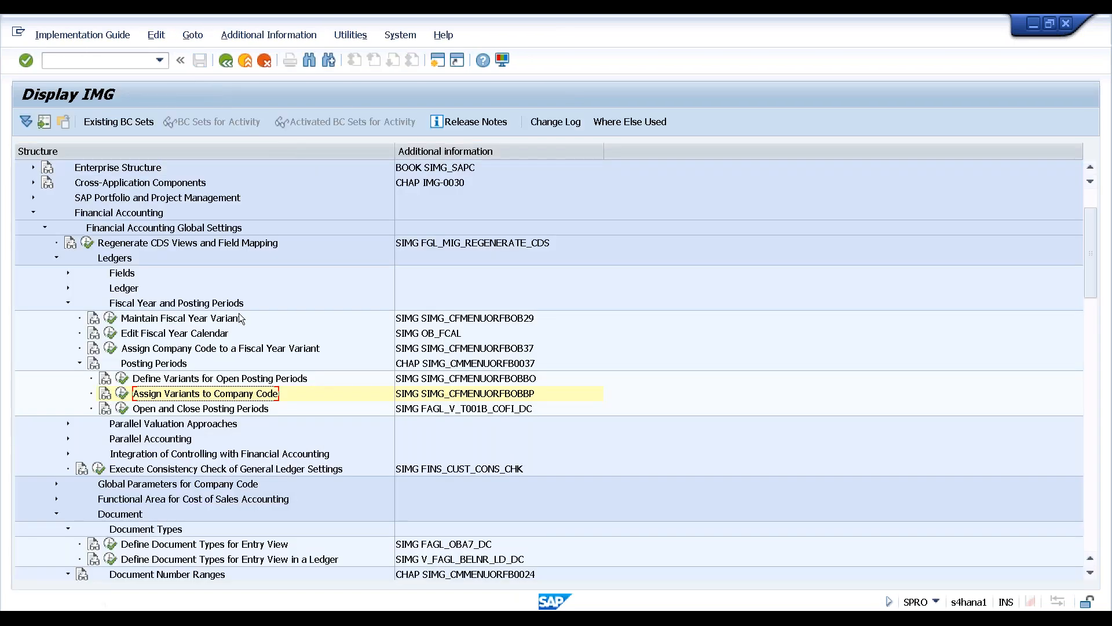
Launch Open and Close Posting Periods (OB52) for posting period variant HAN1
left_click(231, 411)
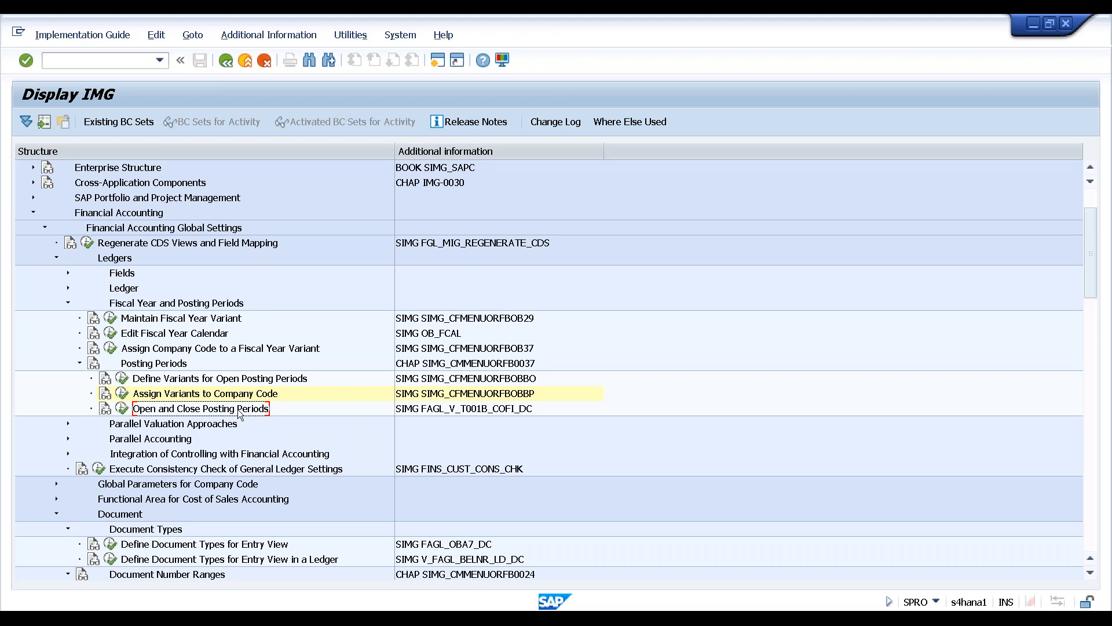
left_click(121, 409)
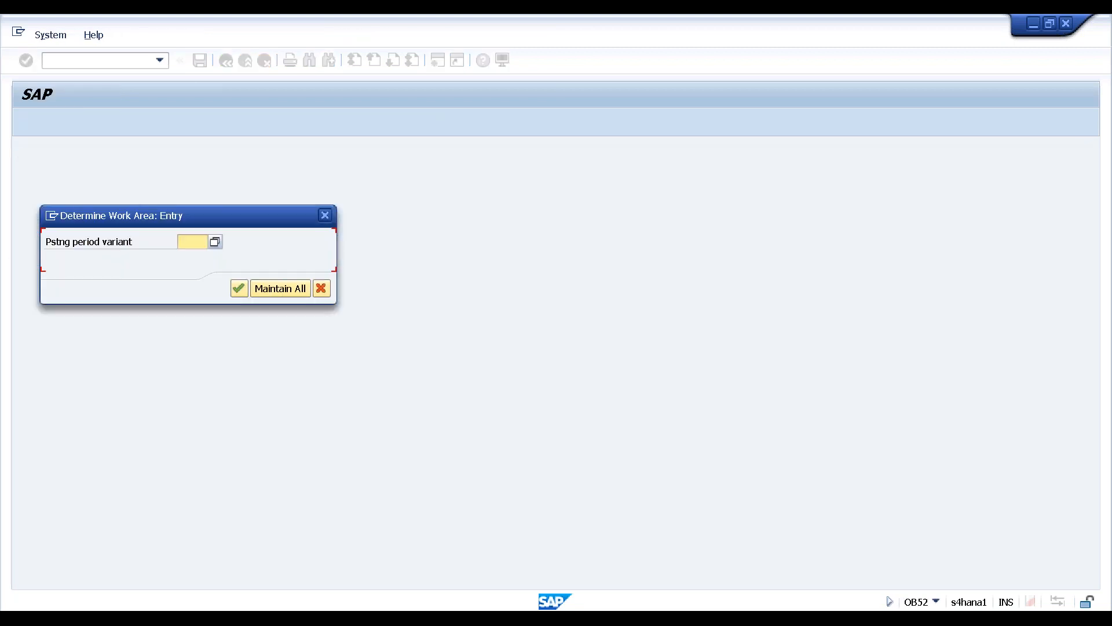
left_click(214, 243)
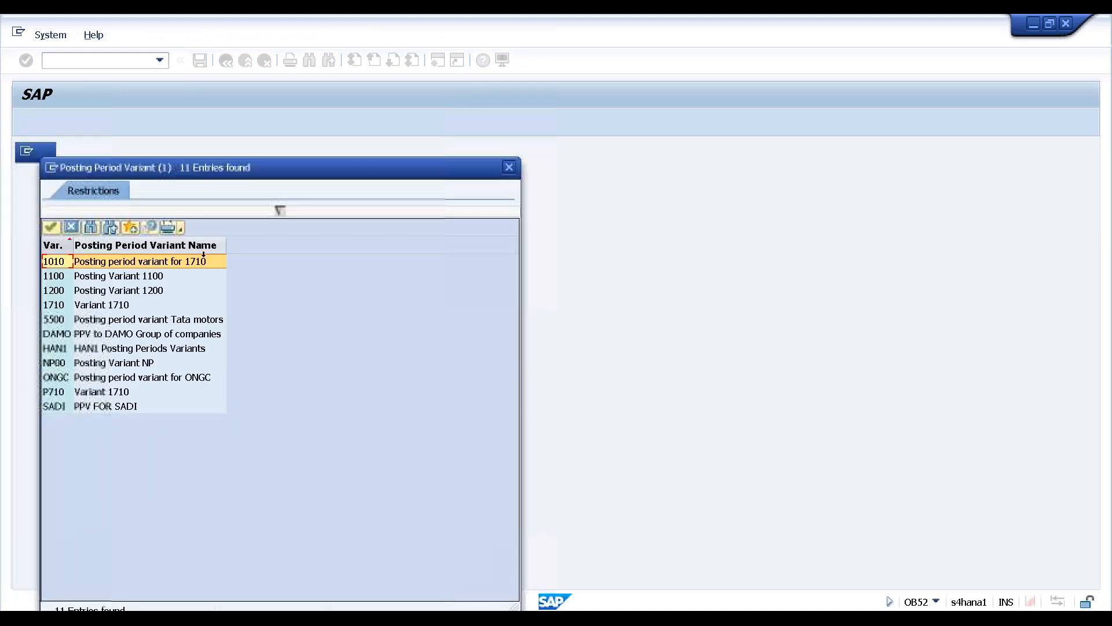
left_click(54, 349)
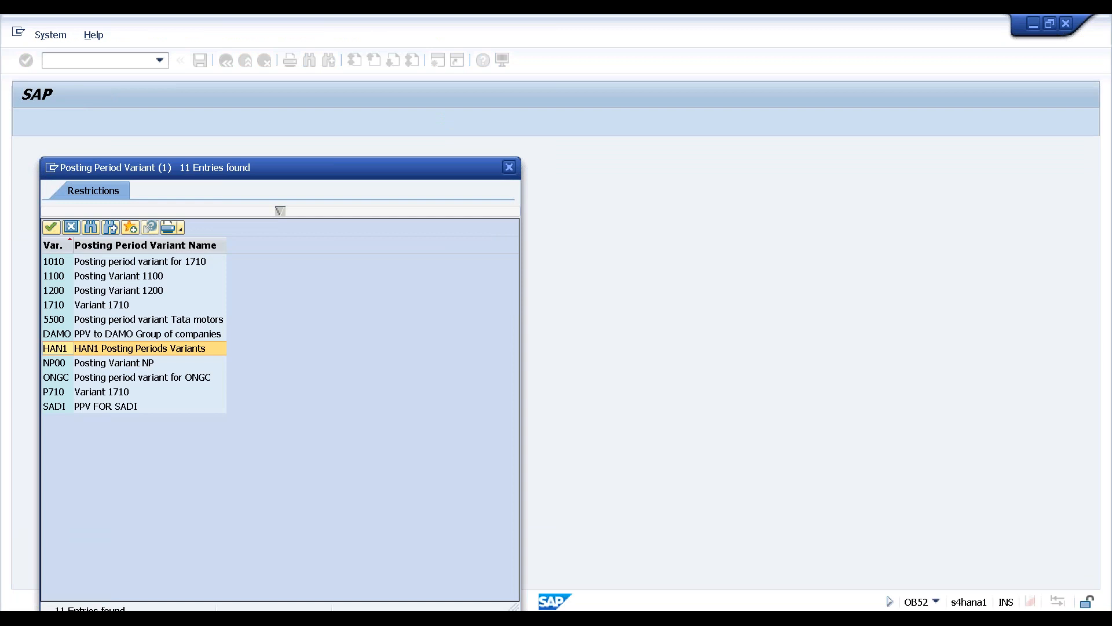
double_click(55, 349)
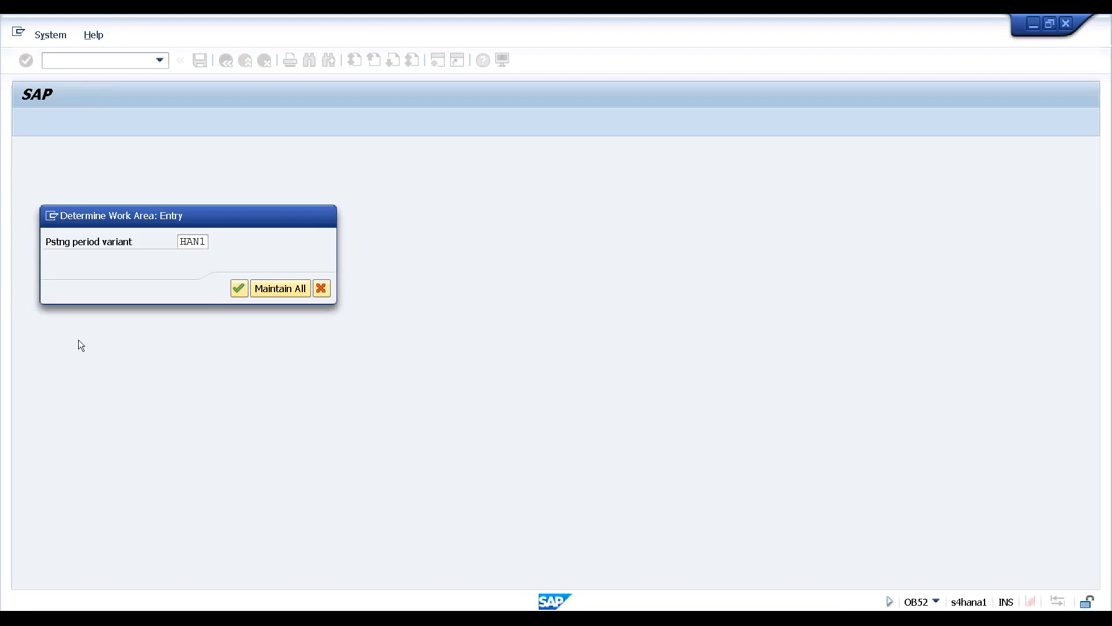
key("Return")
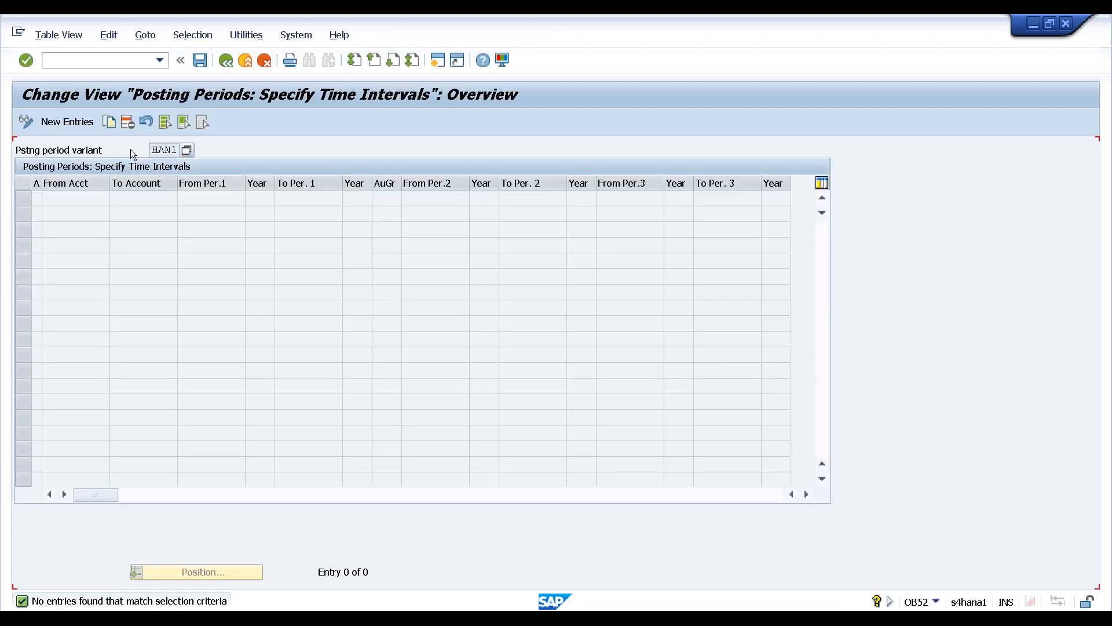
Add a new posting period row with account type + for all account types
left_click(67, 122)
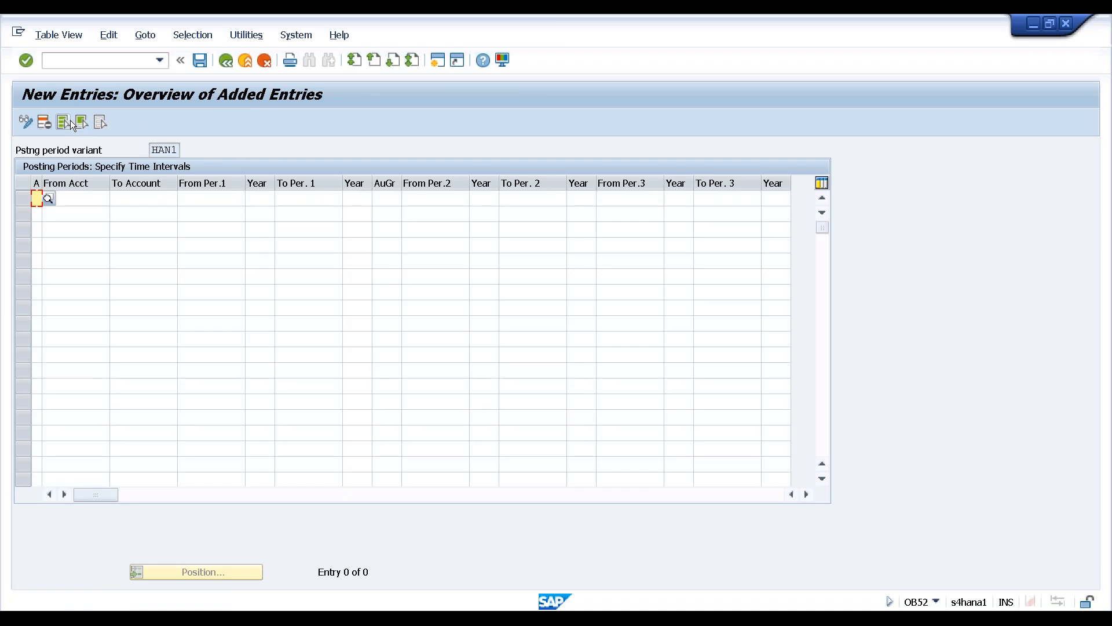
left_click(47, 198)
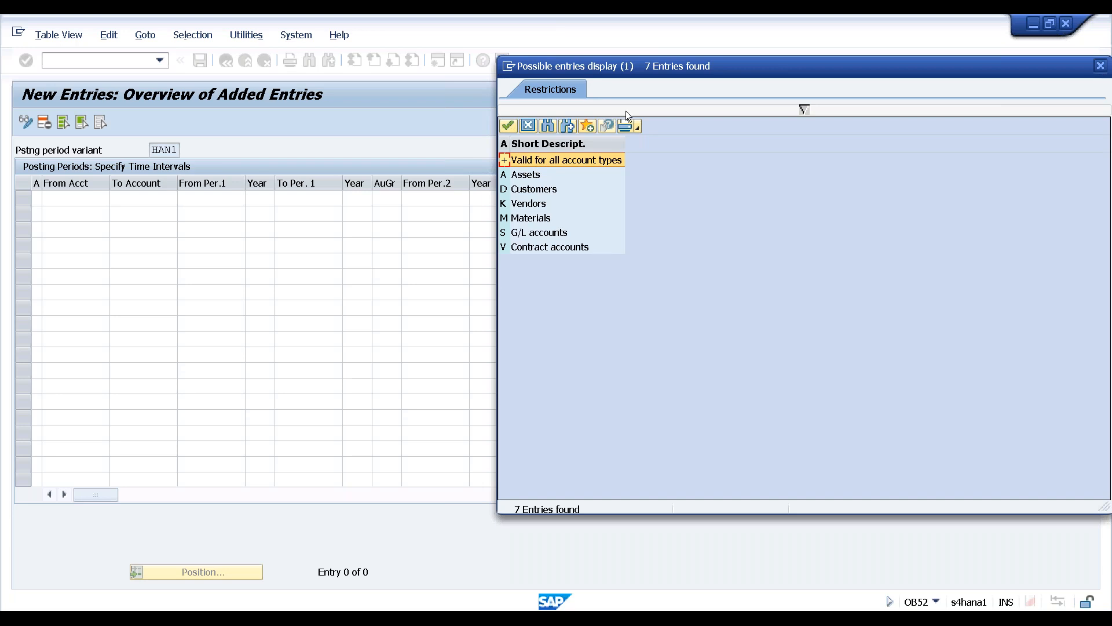
left_click(528, 161)
double_click(527, 159)
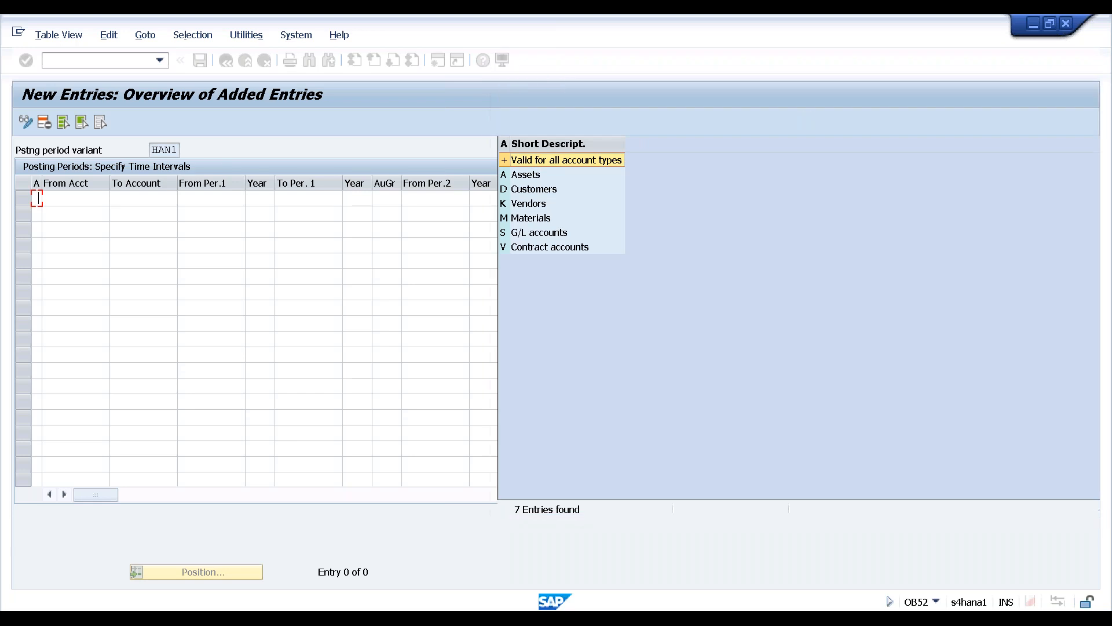
Set the first period range from 1/2018 to 12/2018
left_click(86, 201)
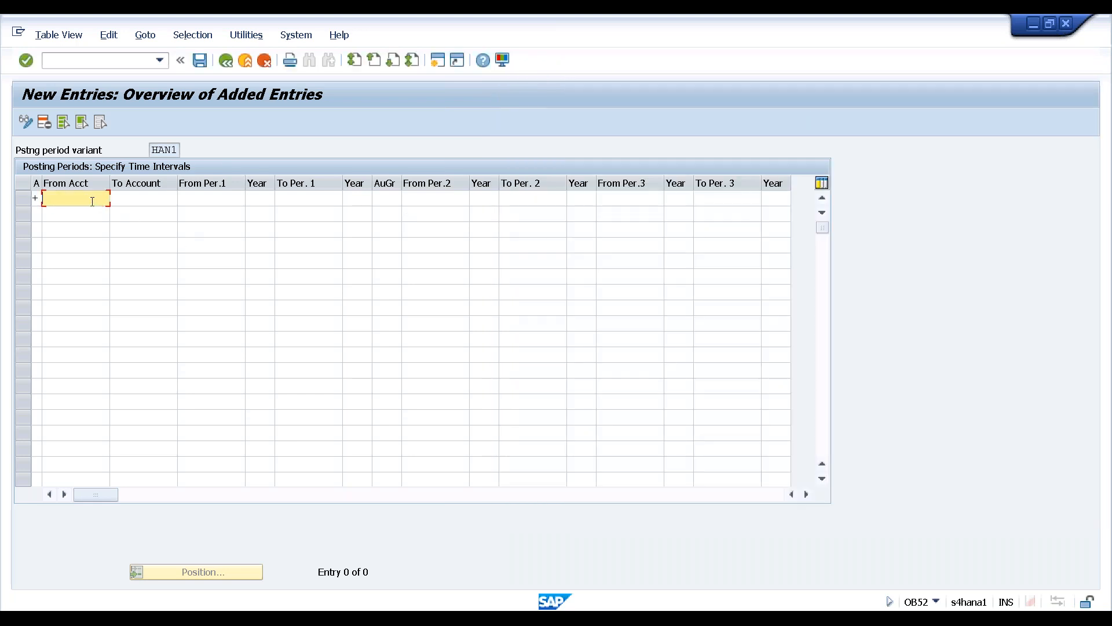
left_click(136, 200)
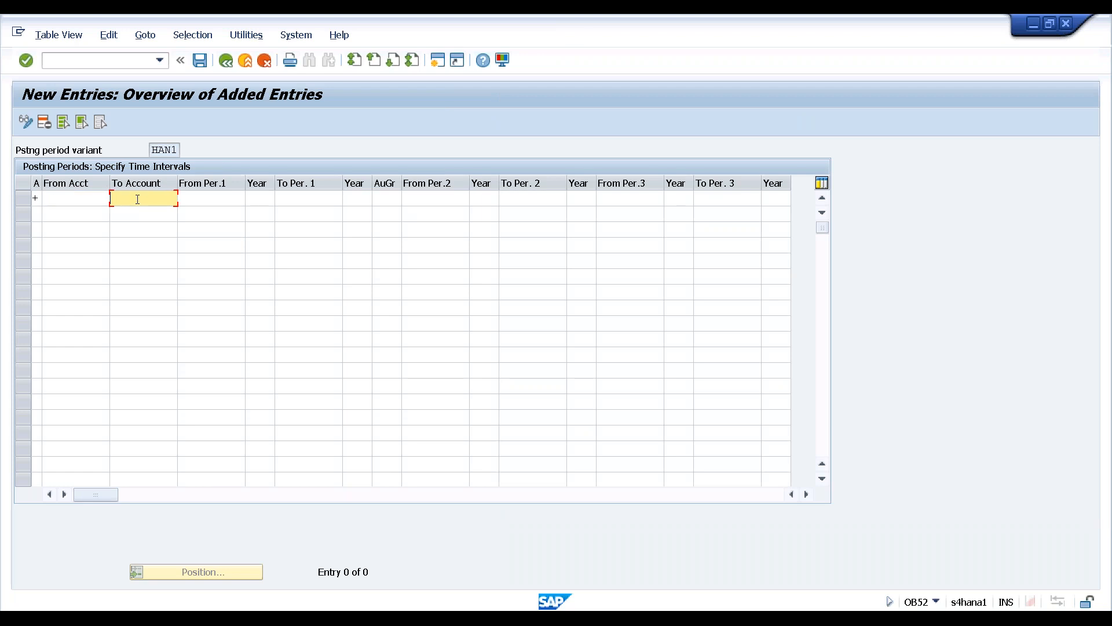
left_click(205, 197)
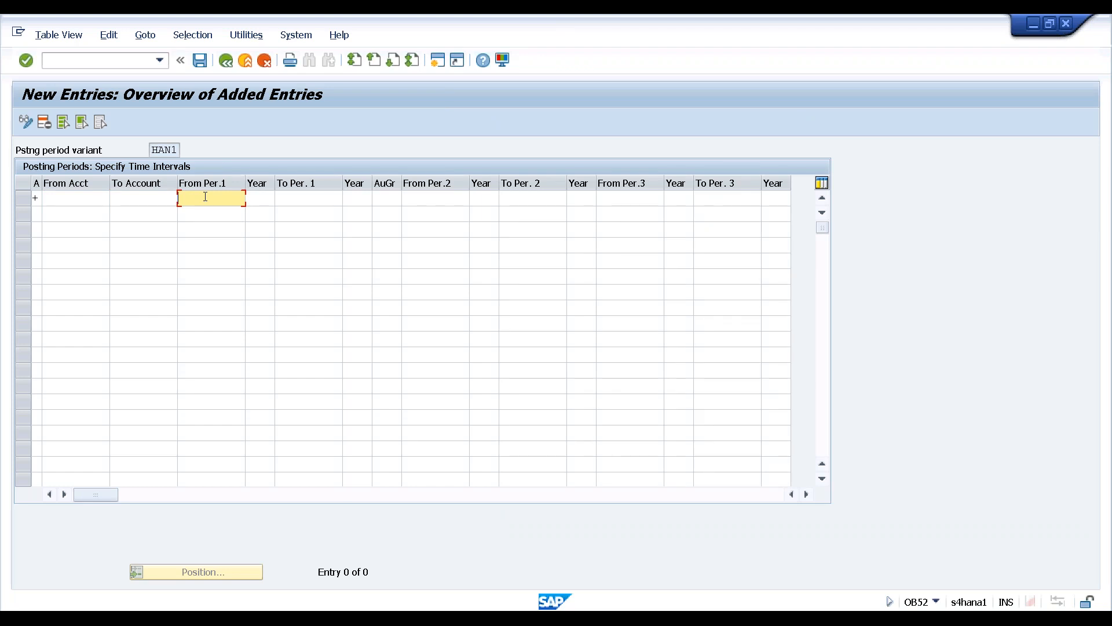
type("1")
left_click(254, 197)
type("2018")
key("Tab")
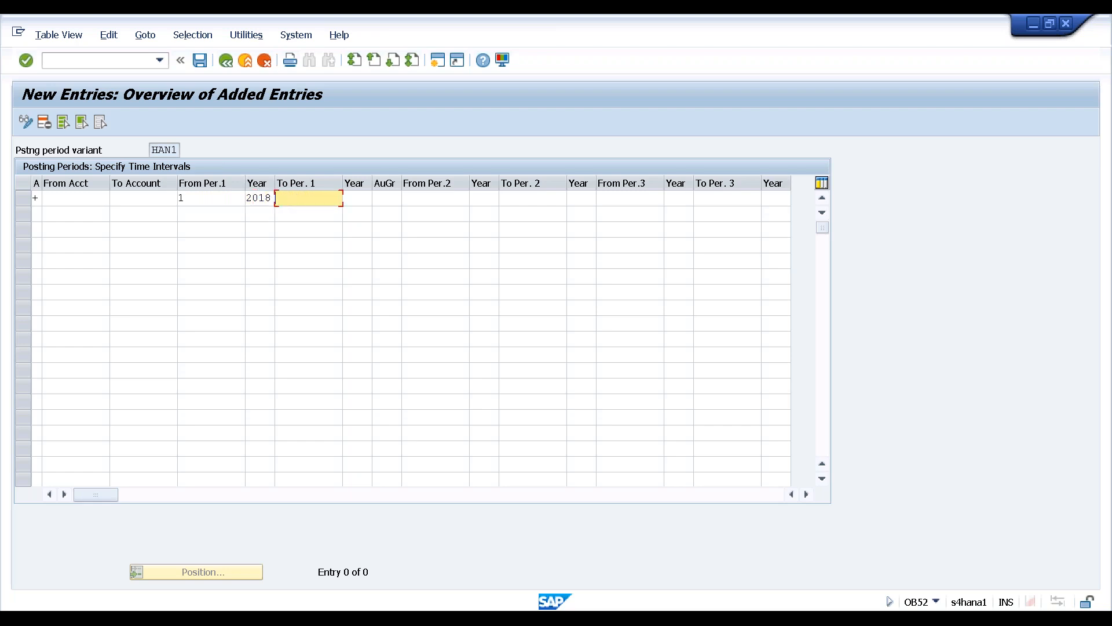
type("12")
key("Tab")
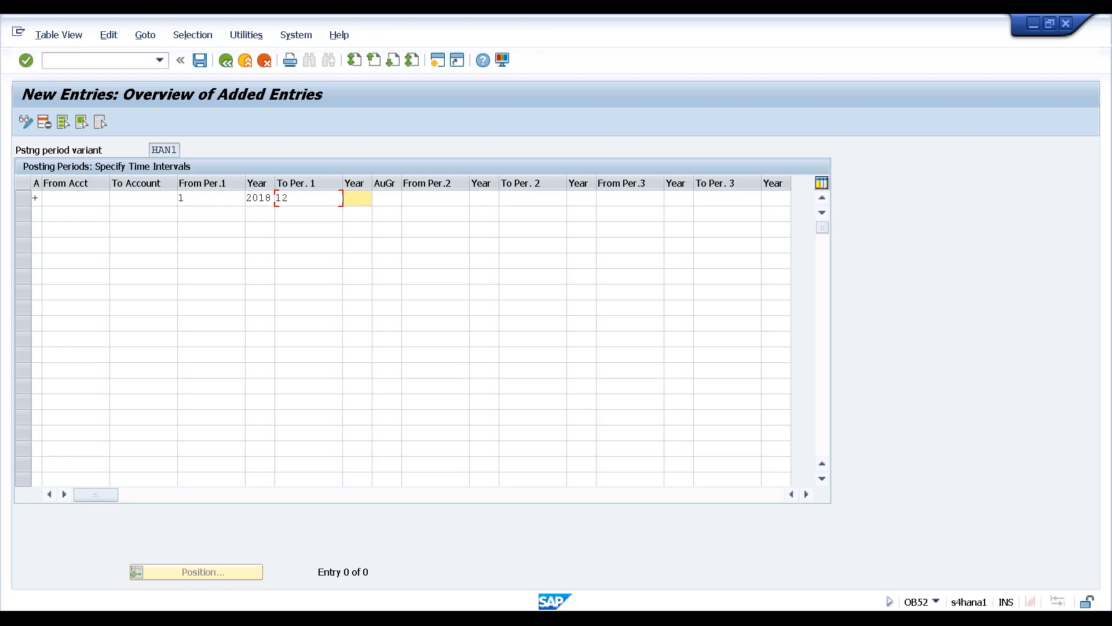
type("2018")
key("Tab")
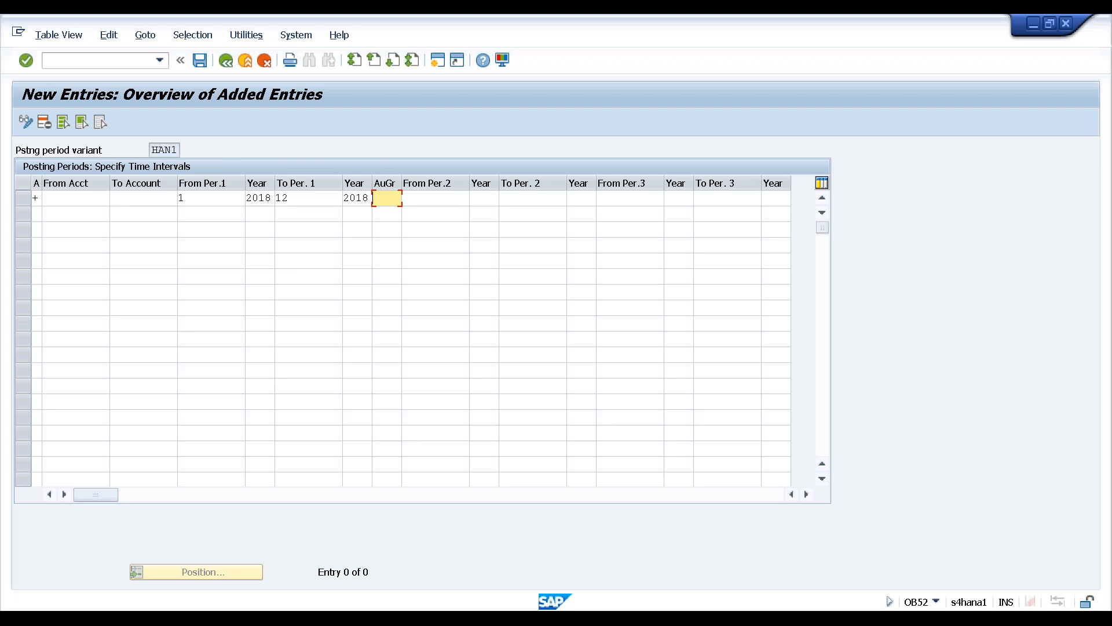
Set the second period range from 13/2018 to 16/2018
key("Tab")
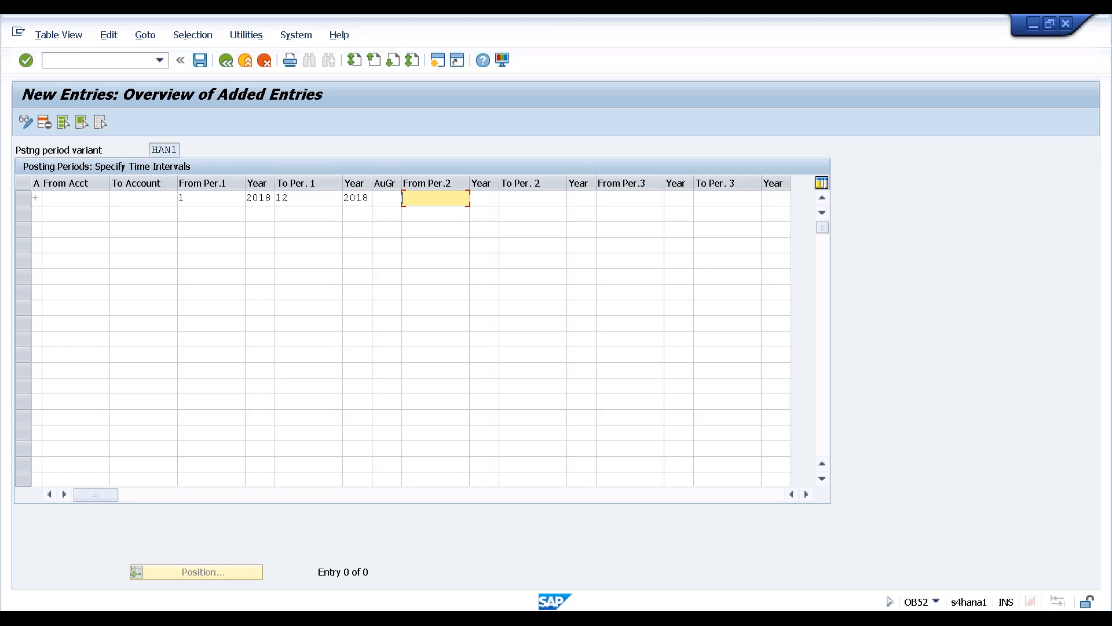
type("1")
type("3")
key("Tab")
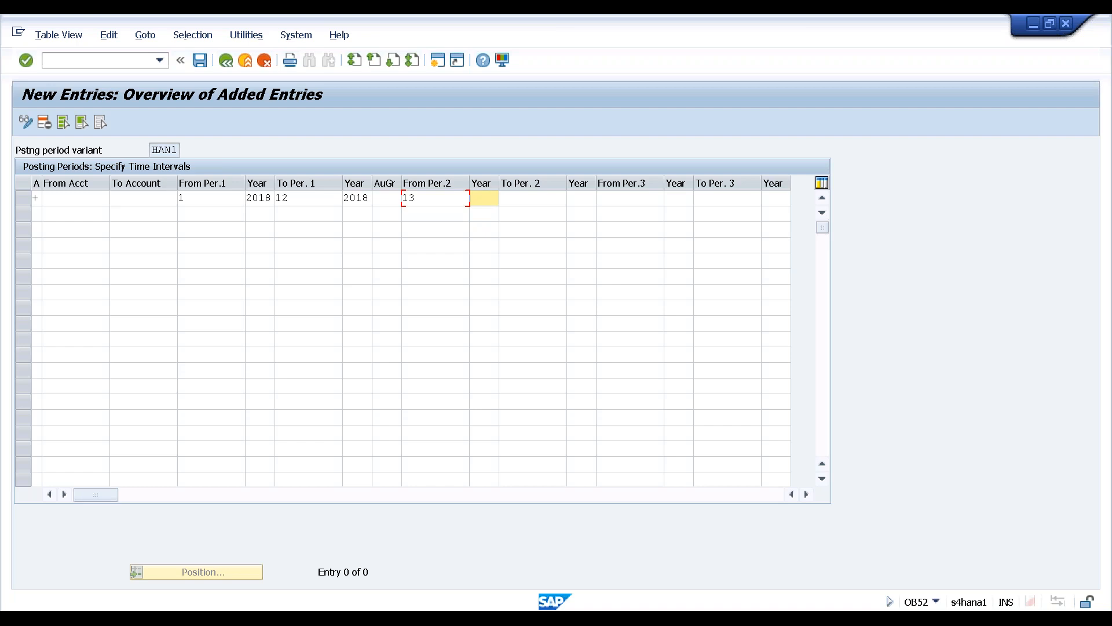
type("2018")
key("Tab")
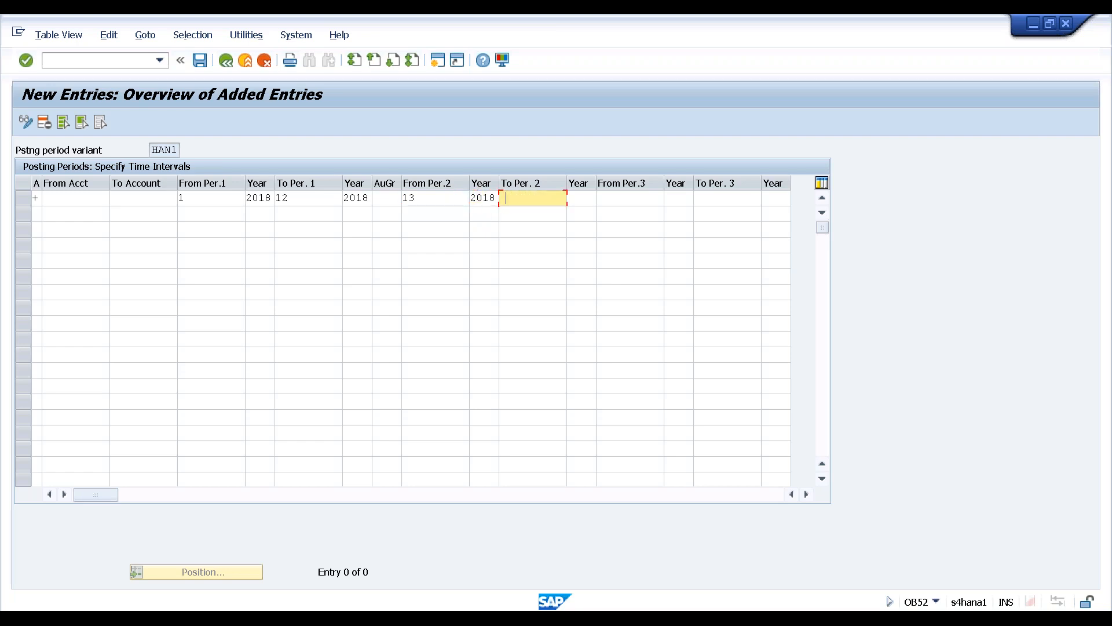
key("Down")
key("Return")
key("Tab")
type("2")
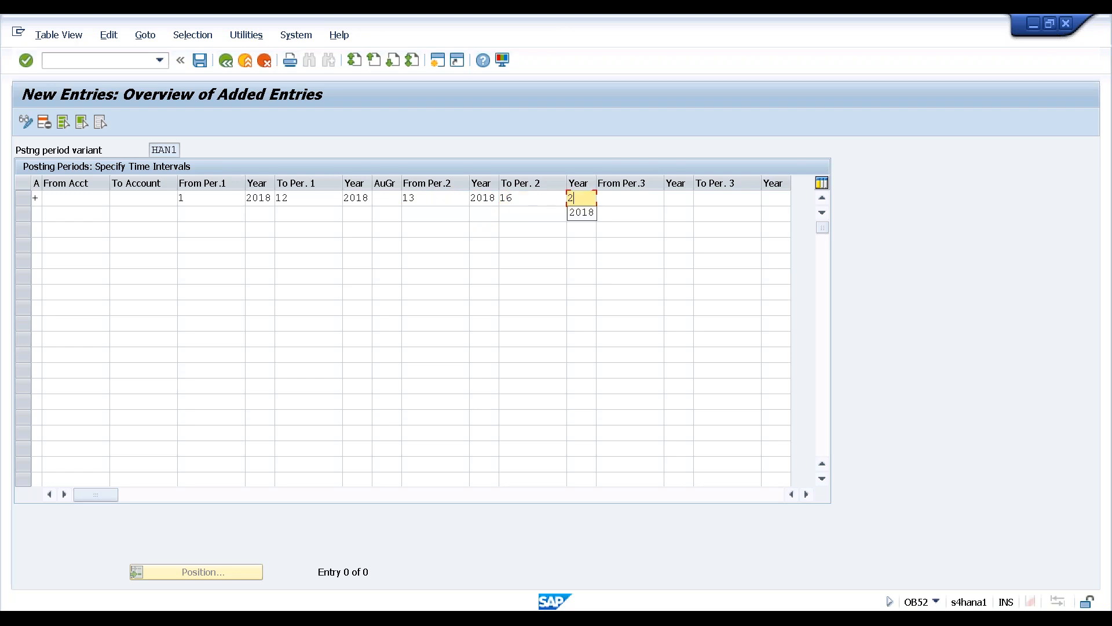
type("018")
left_click(260, 260)
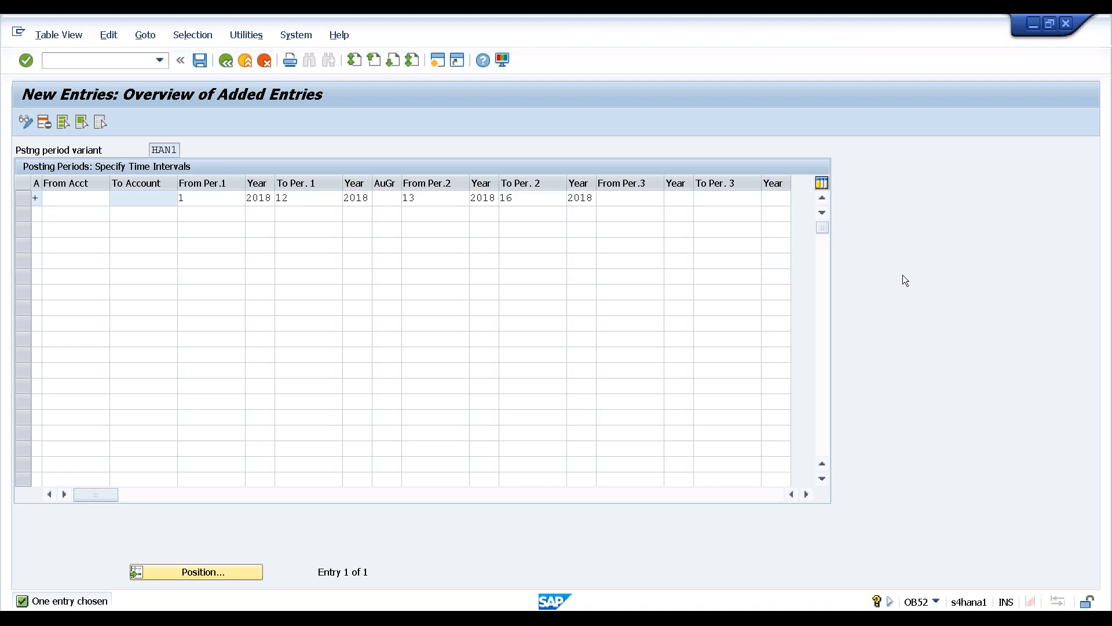
Leave the table and save the HAN1 posting period entry under the customizing request
key("F3")
key("F3")
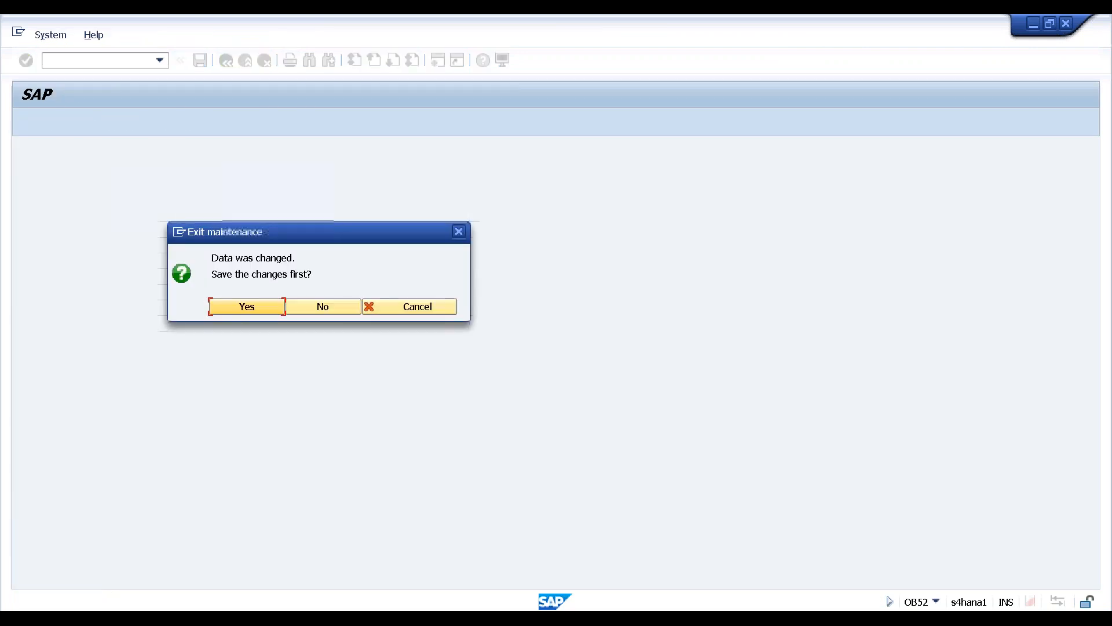
left_click(243, 310)
left_click(281, 288)
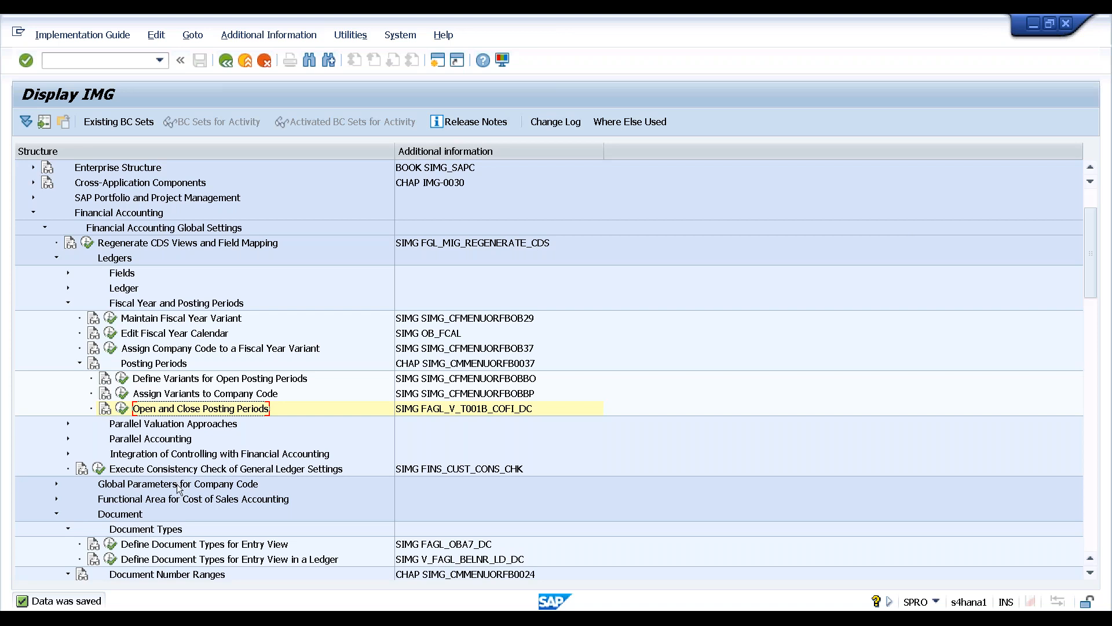
Expand Tolerance Groups under Document and select Define Tolerance Groups for Employees
left_click(174, 529)
scroll(202, 529, "down", 1)
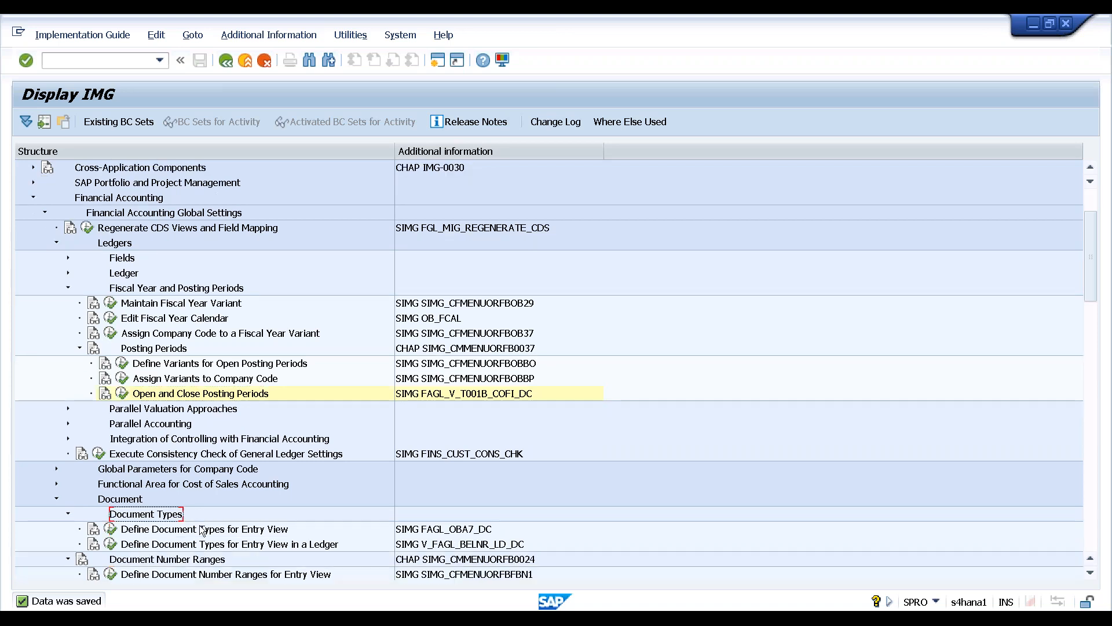
scroll(203, 530, "down", 7)
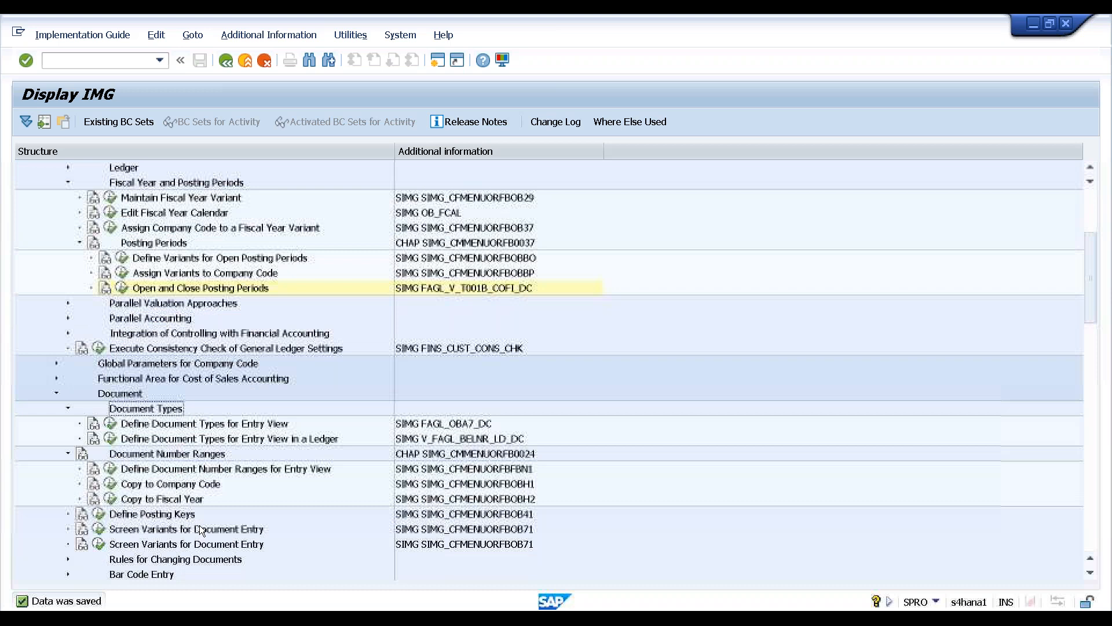
scroll(199, 529, "down", 3)
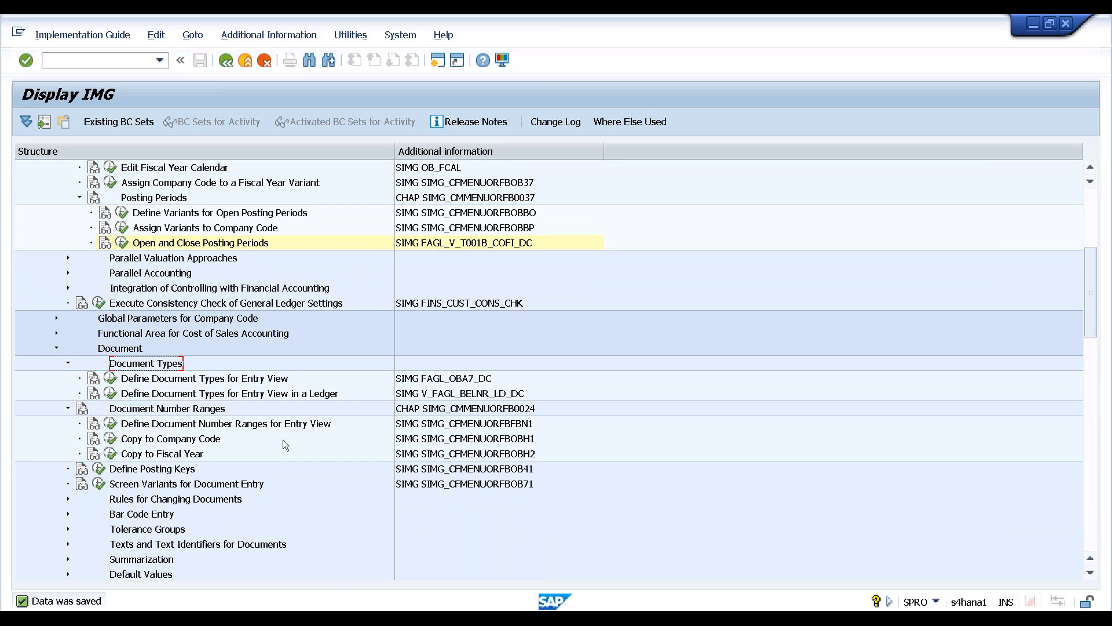
scroll(239, 457, "down", 1)
scroll(238, 457, "down", 1)
left_click(165, 500)
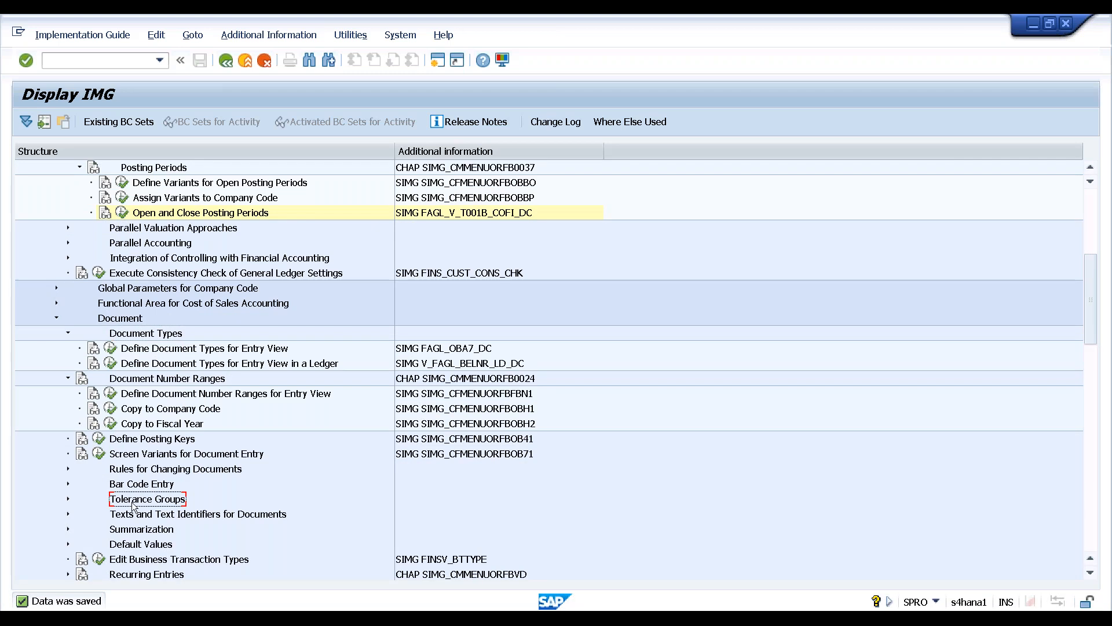
left_click(68, 499)
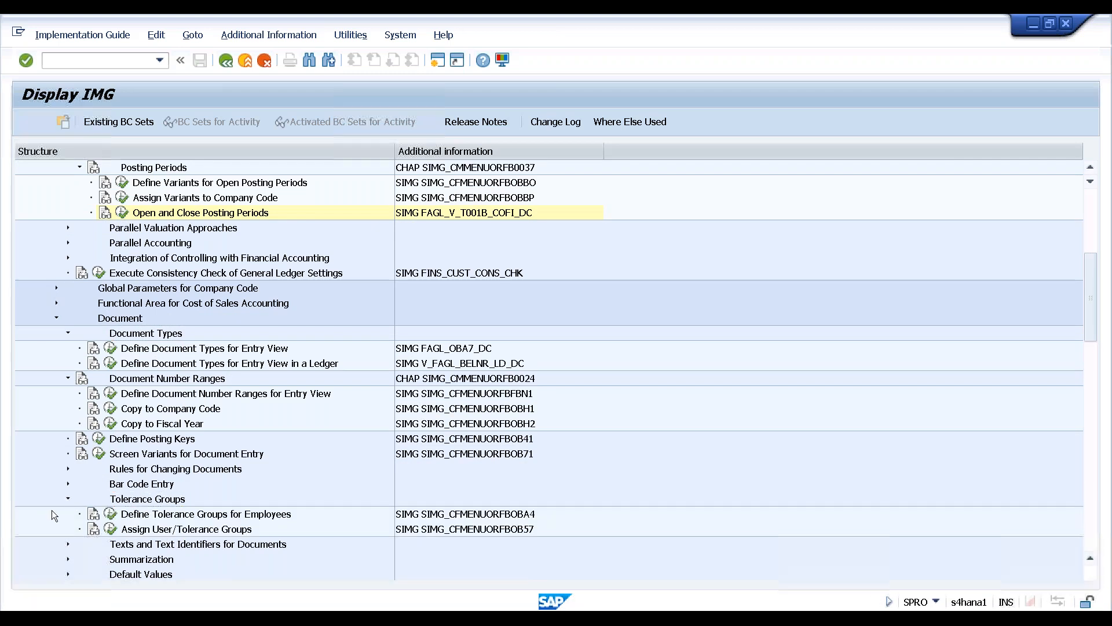
scroll(54, 508, "down", 2)
scroll(55, 509, "down", 4)
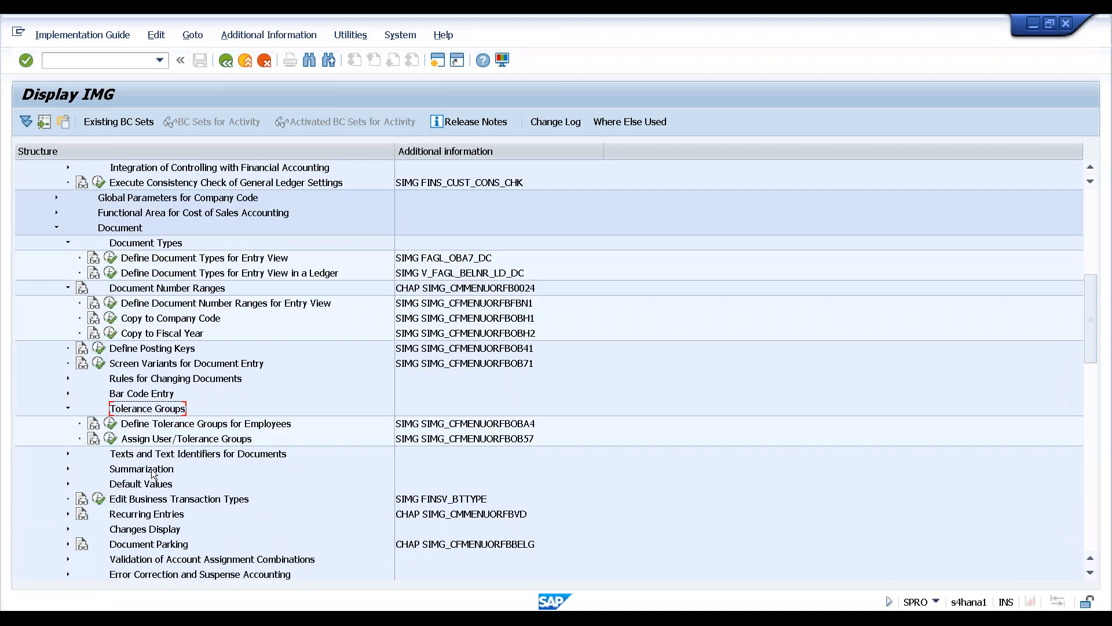
left_click(173, 427)
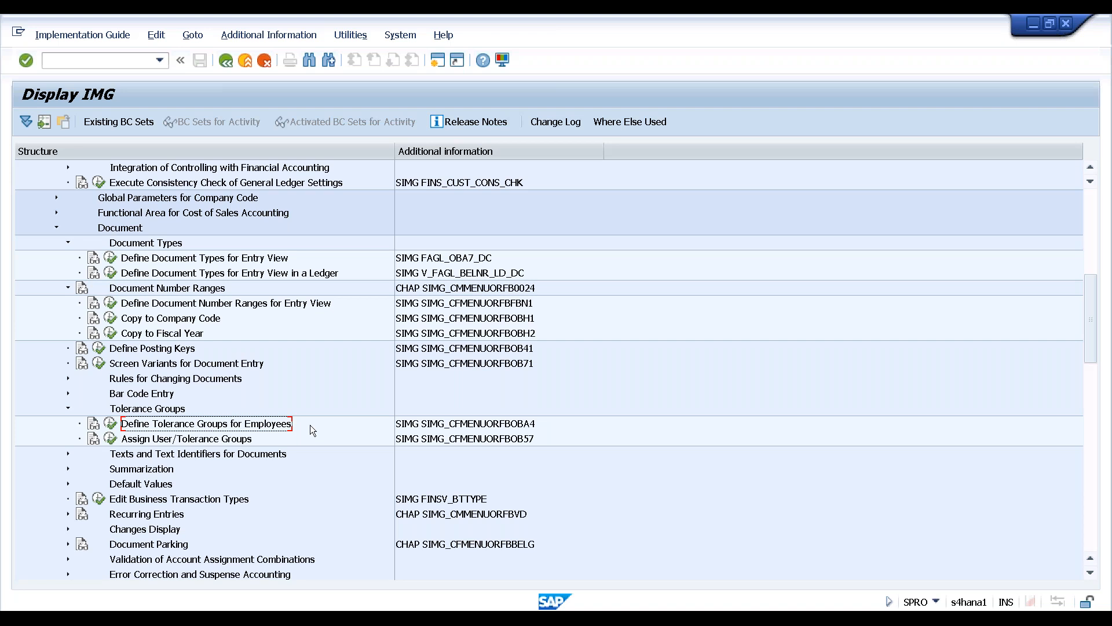
Run Define Tolerance Groups for Employees and start a new tolerance group entry
left_click(111, 424)
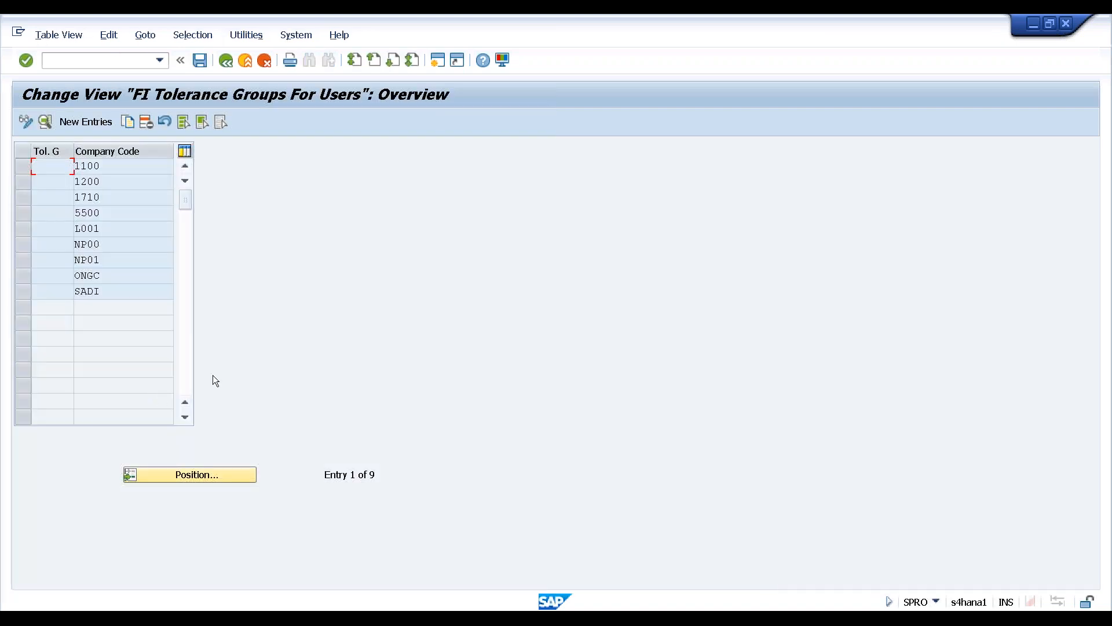
left_click(95, 123)
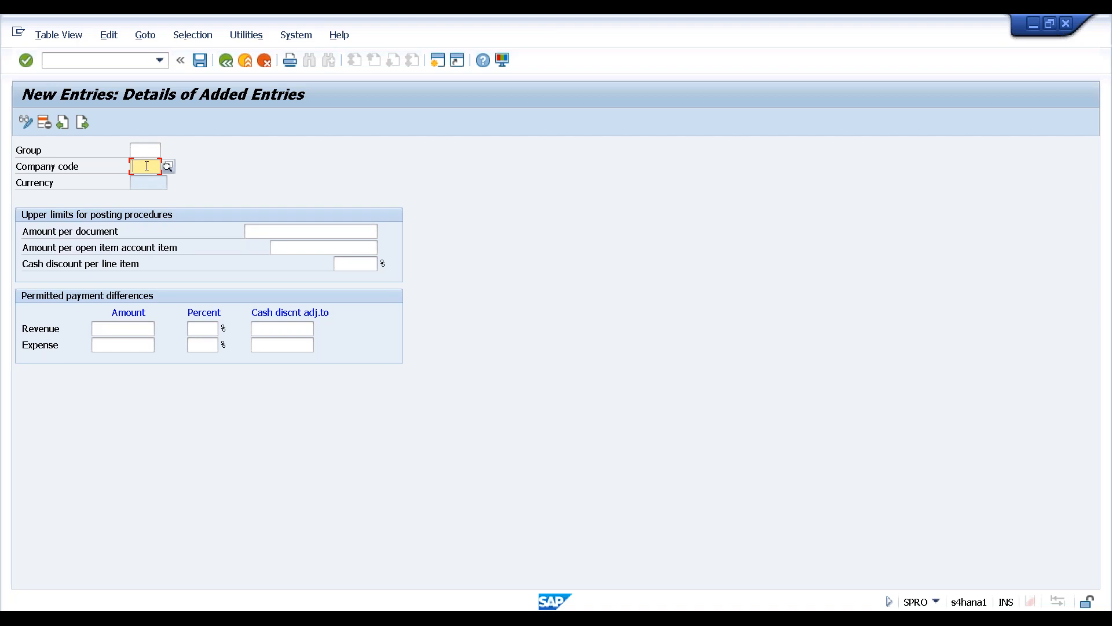
Set company code HAN1 with an amount per document limit of 50,000
type("h")
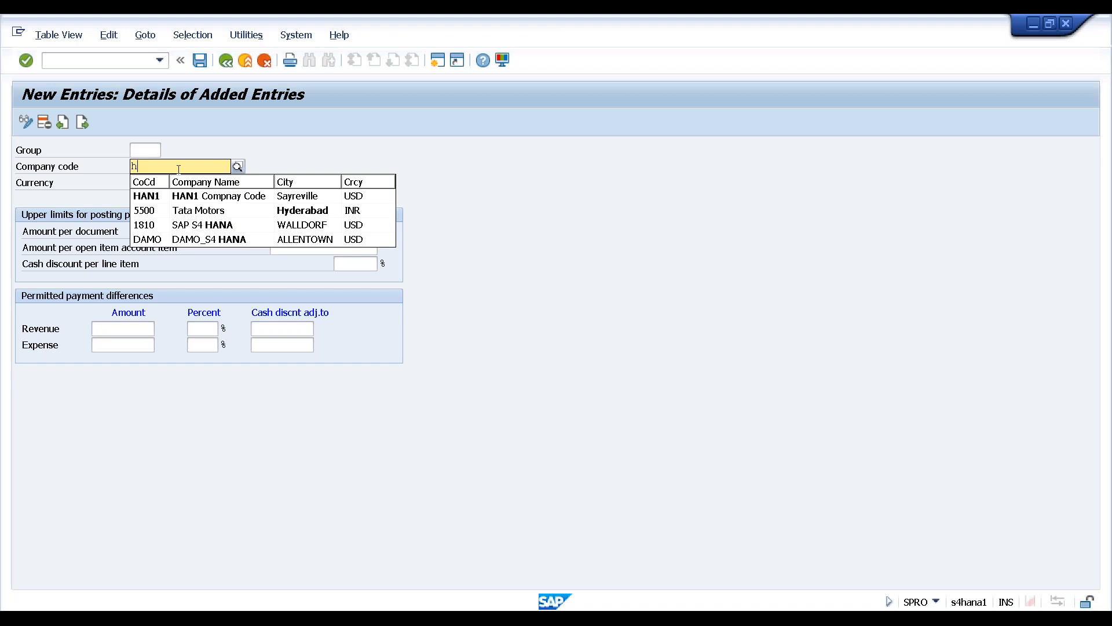
left_click(154, 195)
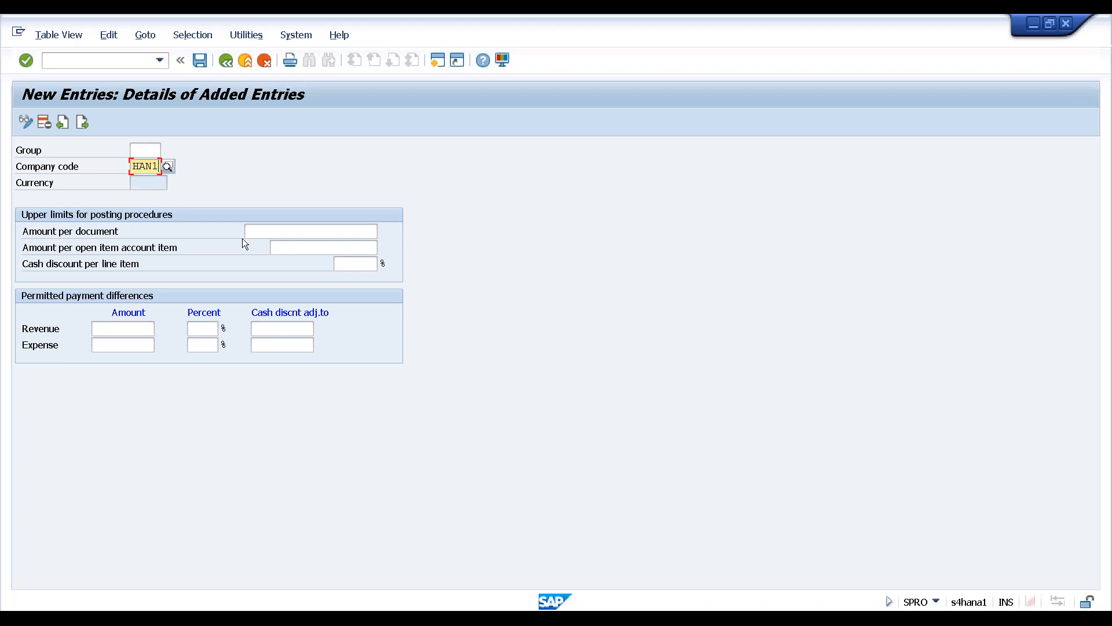
left_click(293, 231)
type("50")
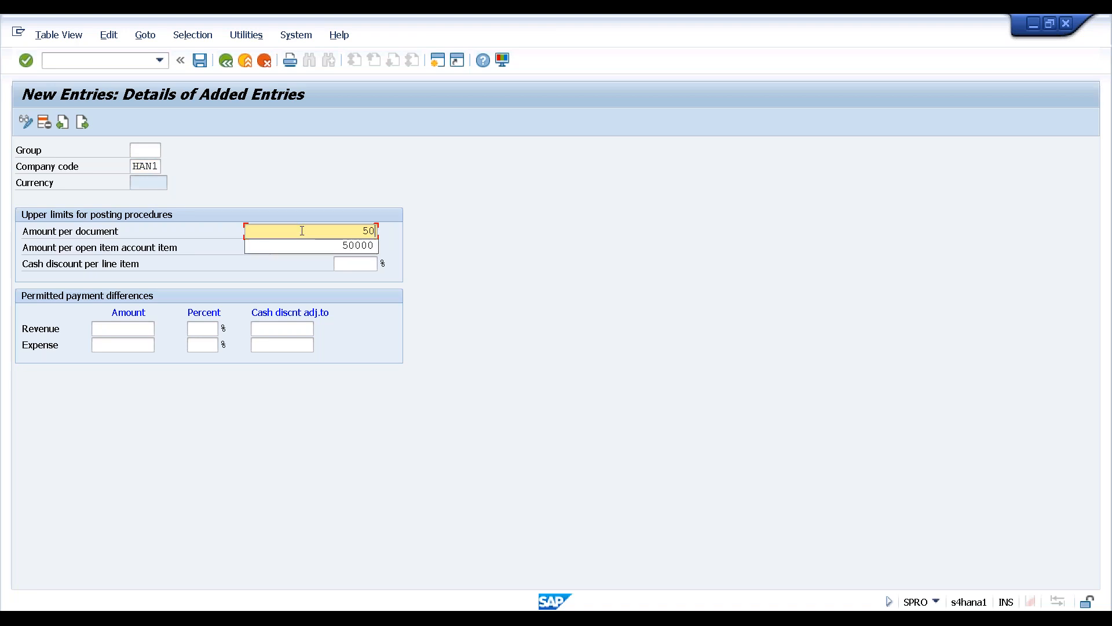
key("Down")
key("Return")
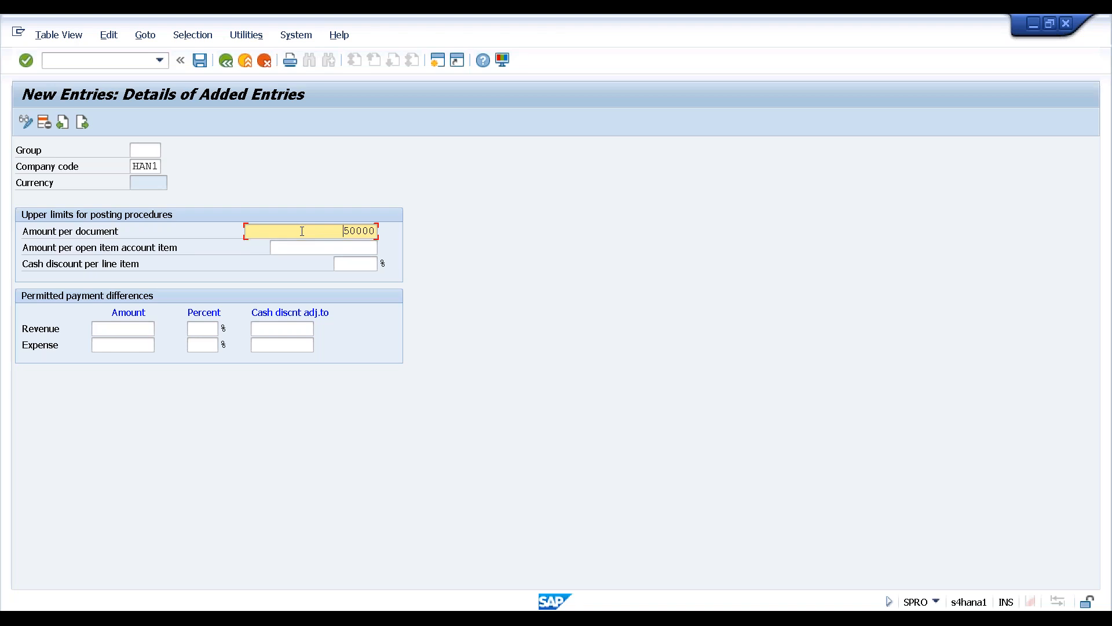
Enter 5,000 per open item and 10% cash discount per line item
left_click(315, 245)
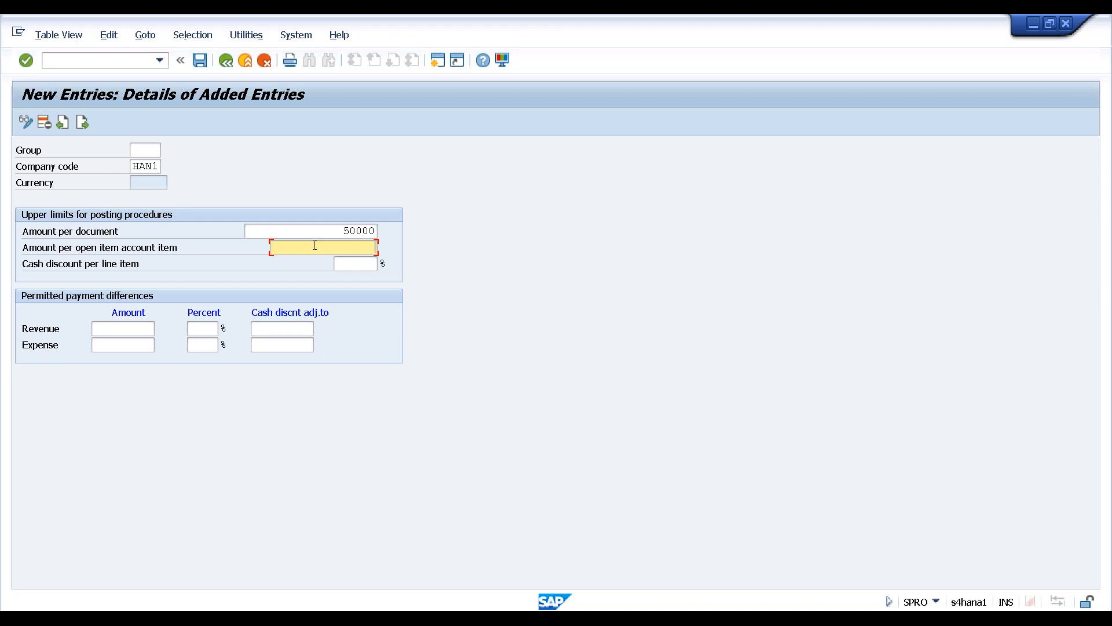
left_click(315, 246)
key("Down")
left_click(352, 261)
key("Tab")
type("10")
key("Return")
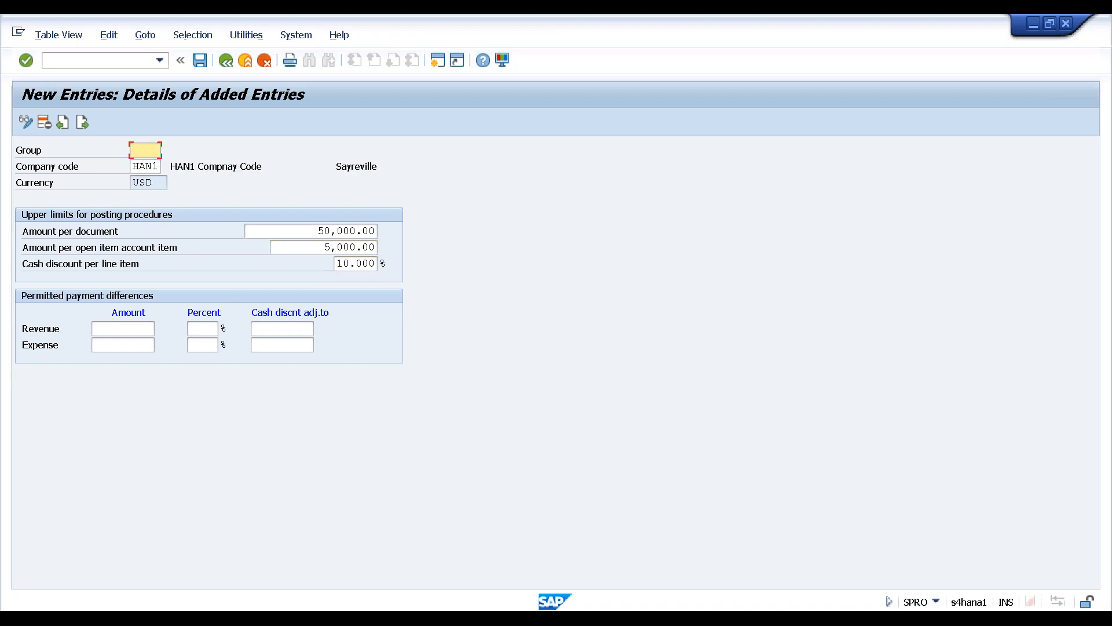
Save the tolerance group under the customizing request and return to the overview
left_click(199, 60)
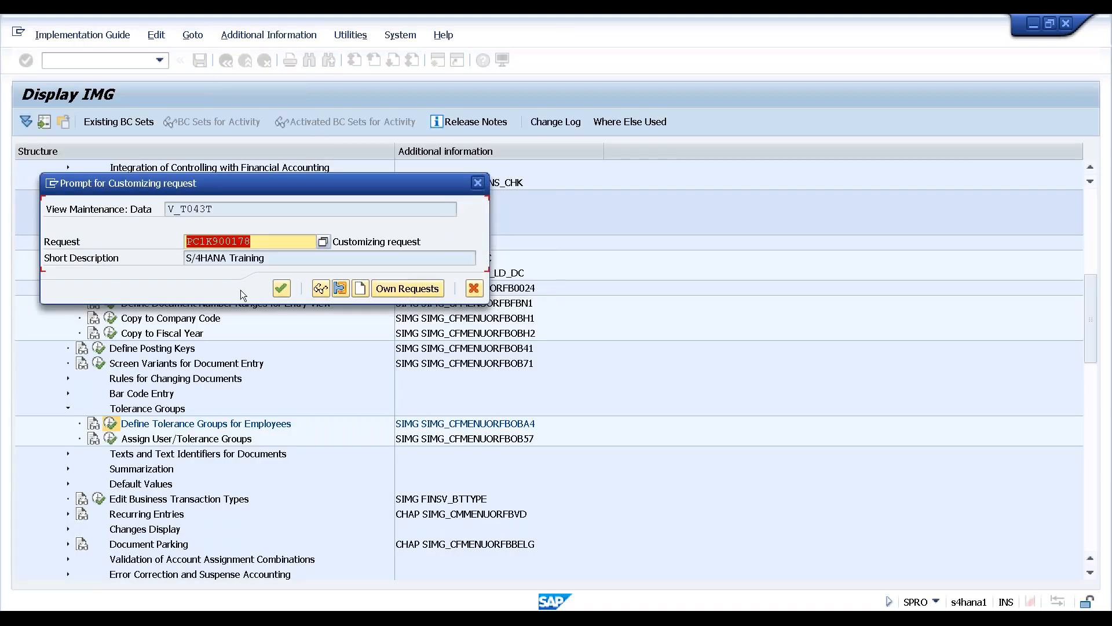
left_click(281, 289)
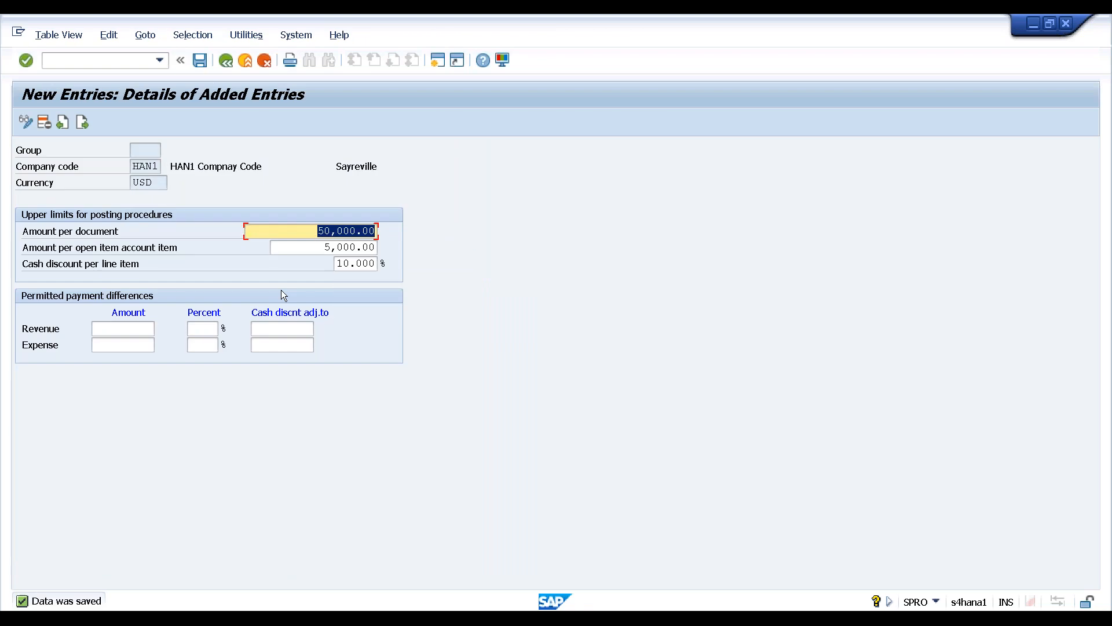
key("F3")
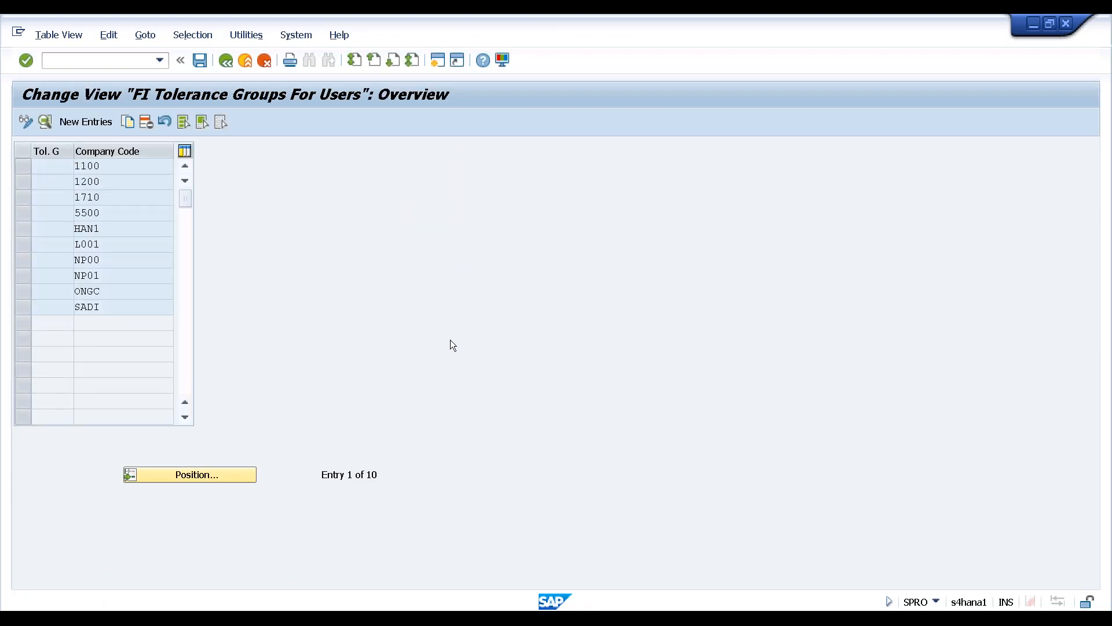
Return to the IMG and run the Assign User/Tolerance Groups activity
key("F3")
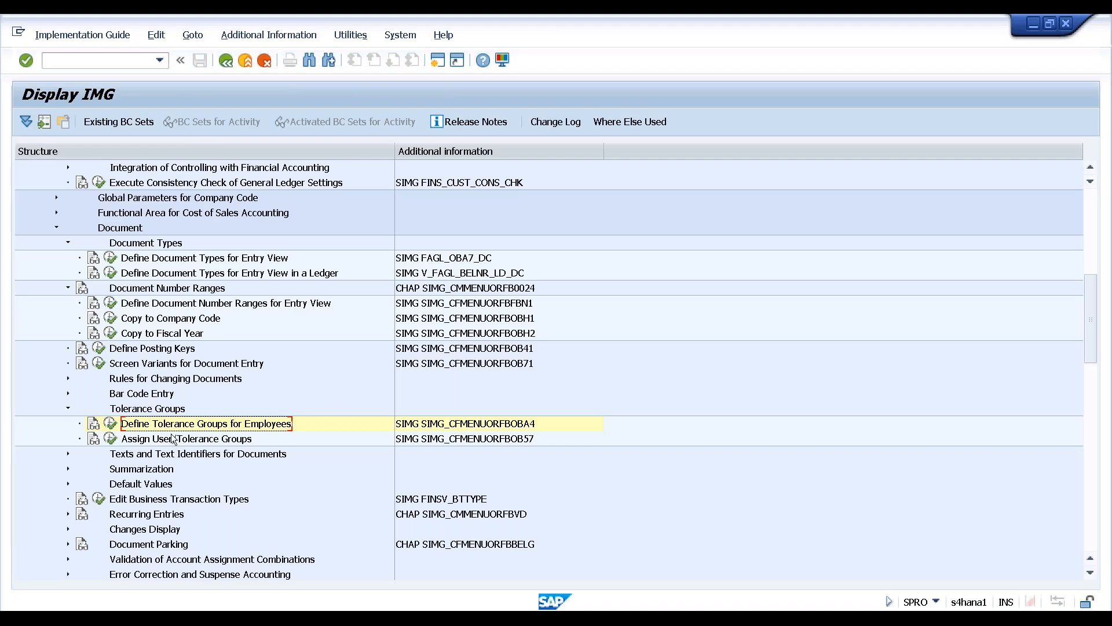
left_click(187, 439)
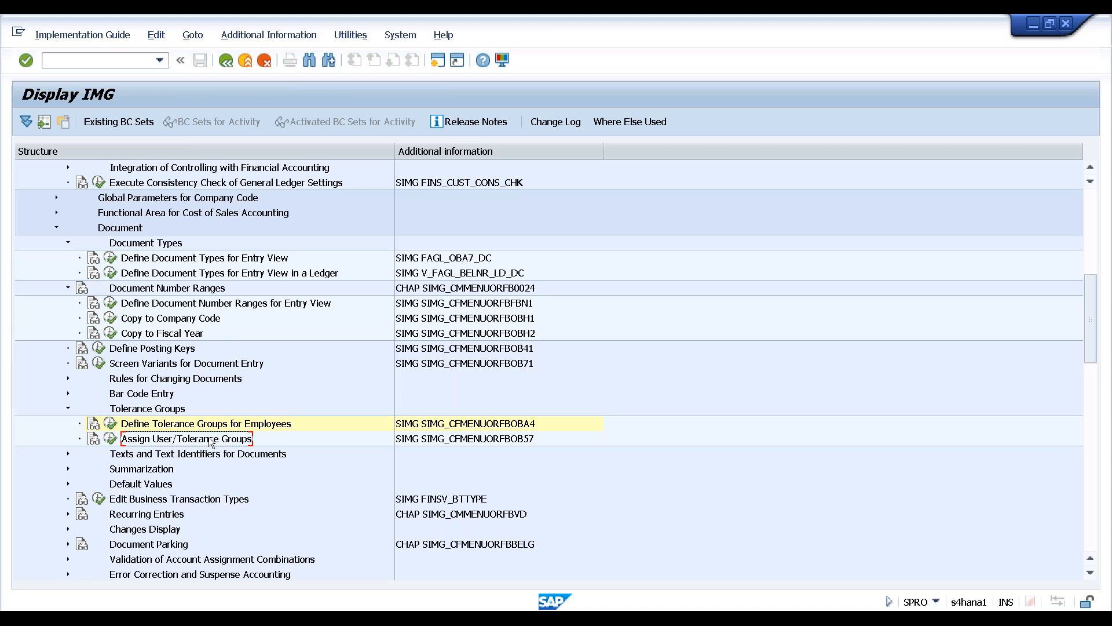
left_click(936, 602)
left_click(111, 439)
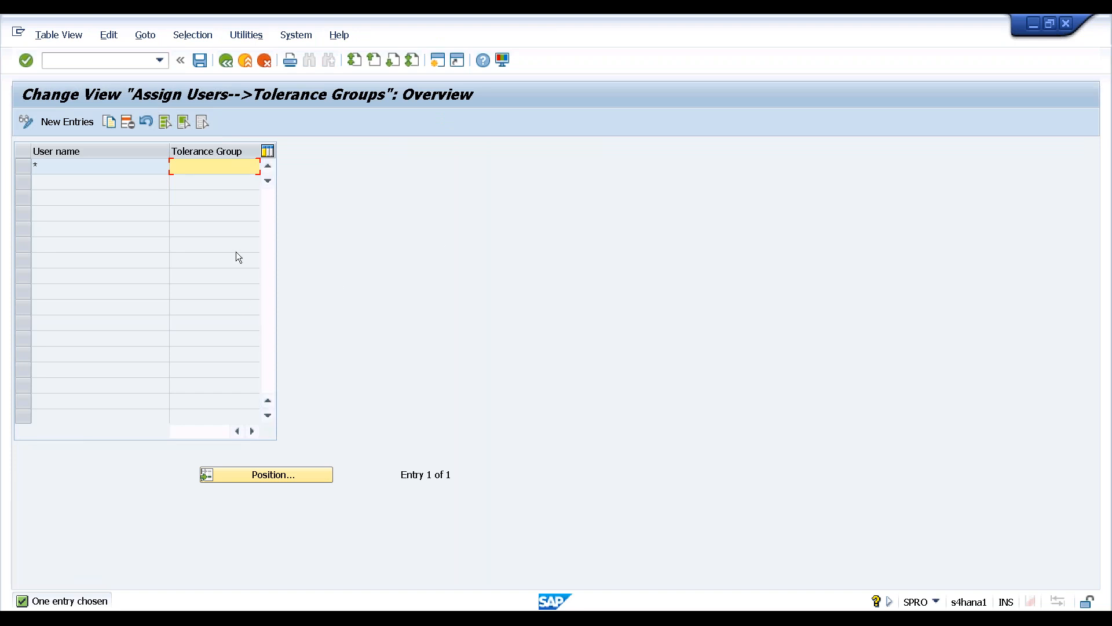
Add a new assignment row with the user name pasted in
left_click(75, 123)
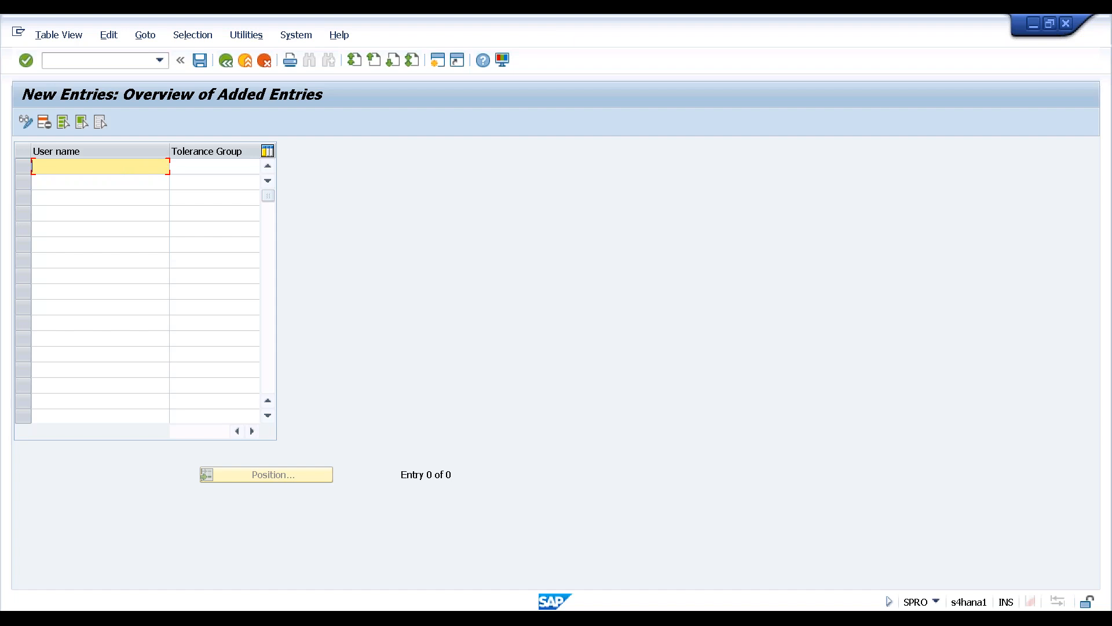
type("ZARANSFN48")
key("Return")
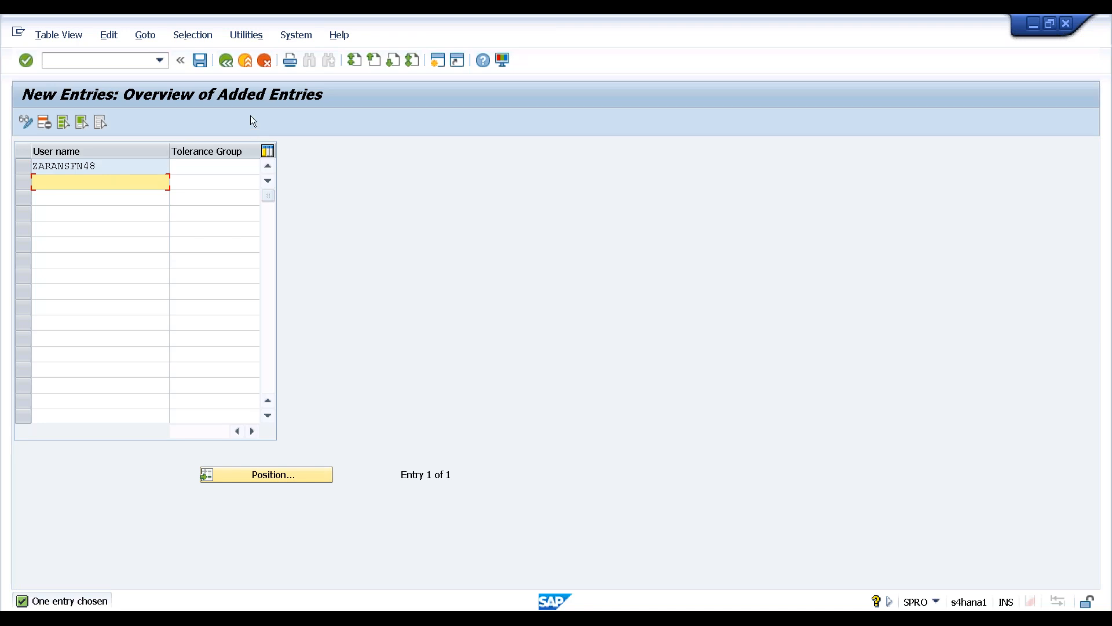
Save the assignment under the customizing request and go back to the IMG tree
left_click(201, 61)
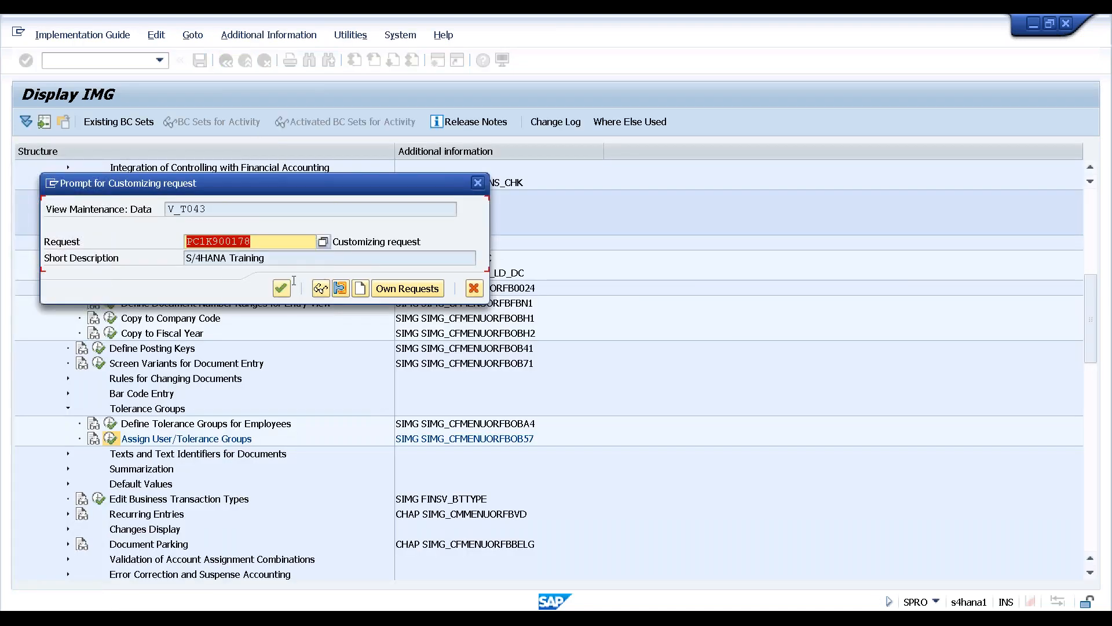
left_click(281, 288)
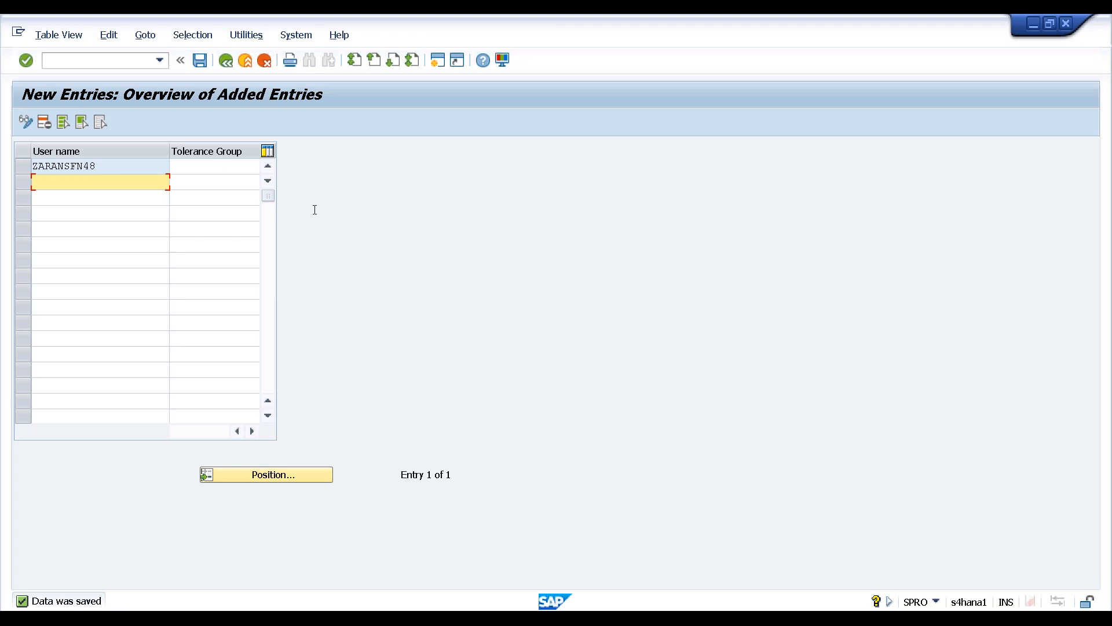
key("F3")
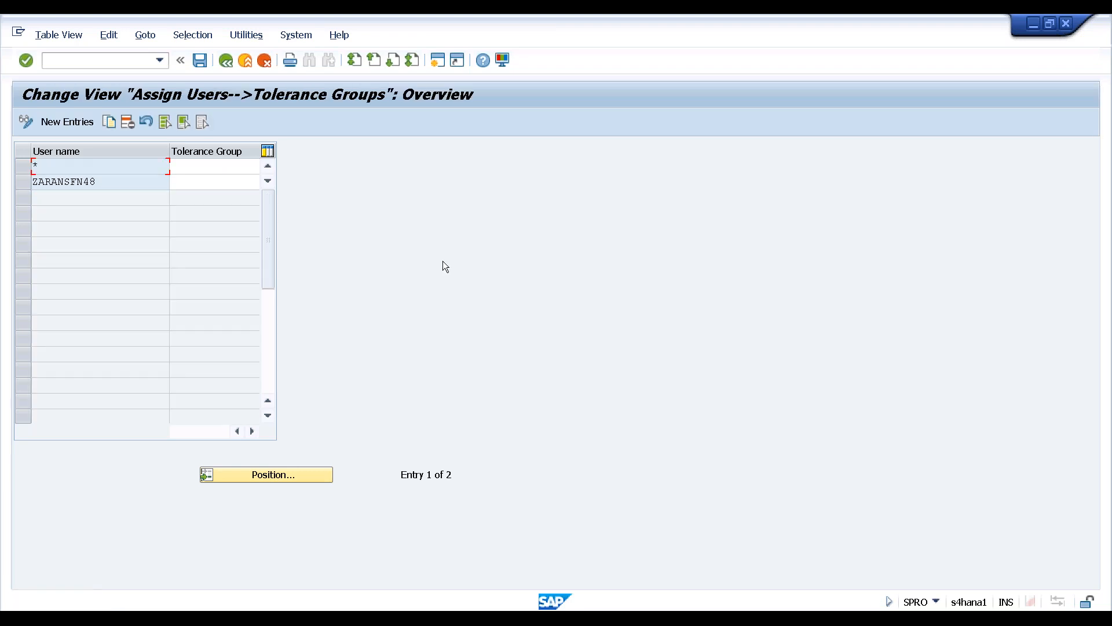
key("F3")
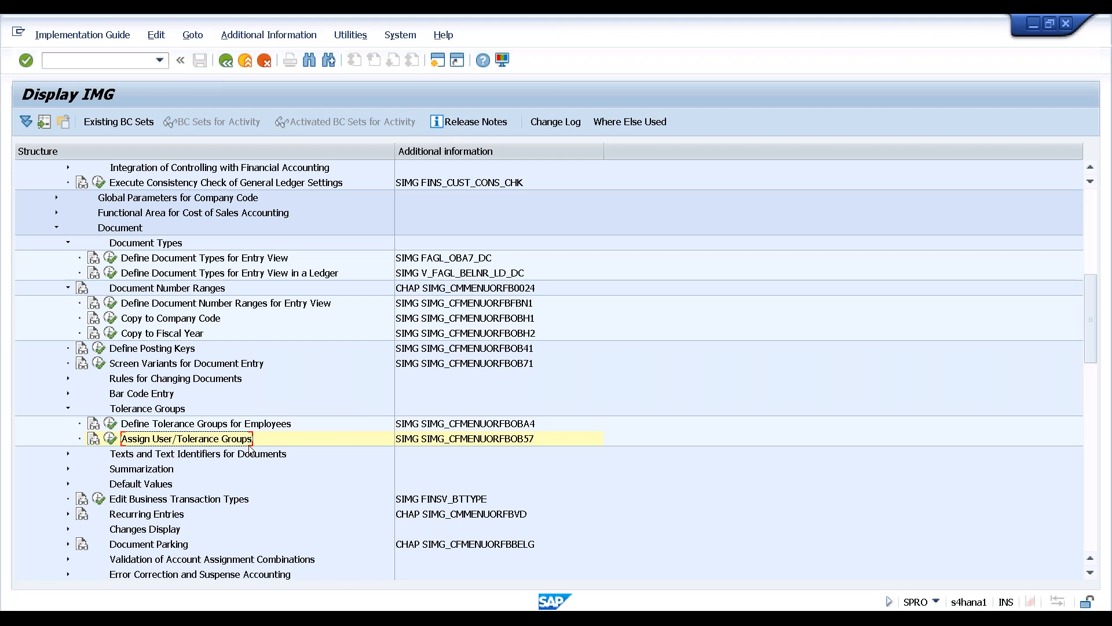
Expand Global Parameters for Company Code to reveal Enter Global Parameters
left_click(205, 380)
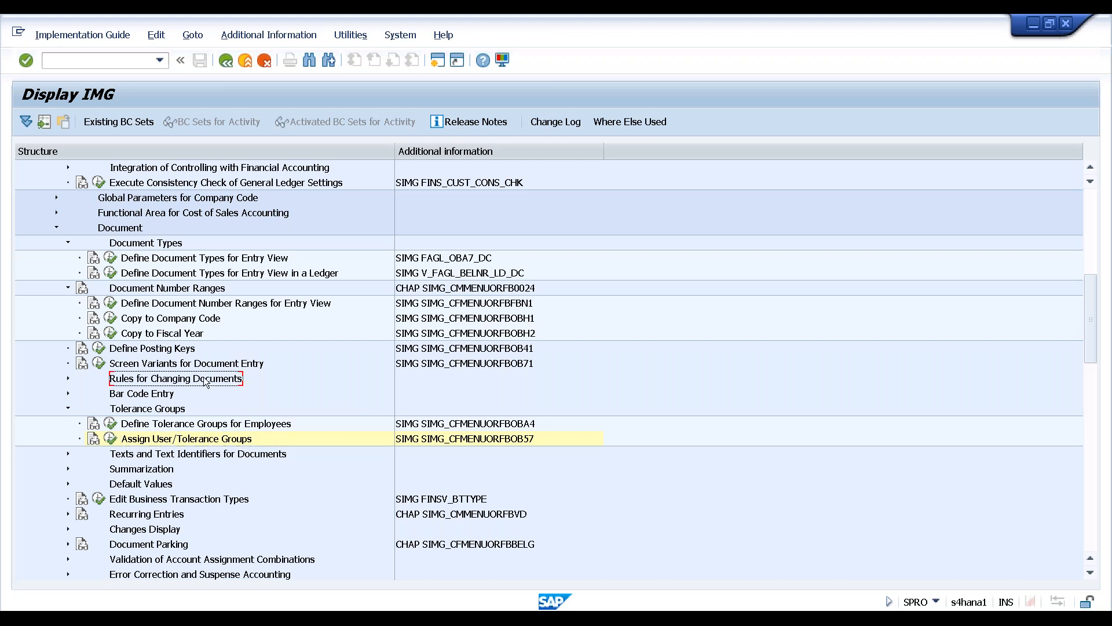
scroll(205, 382, "up", 1)
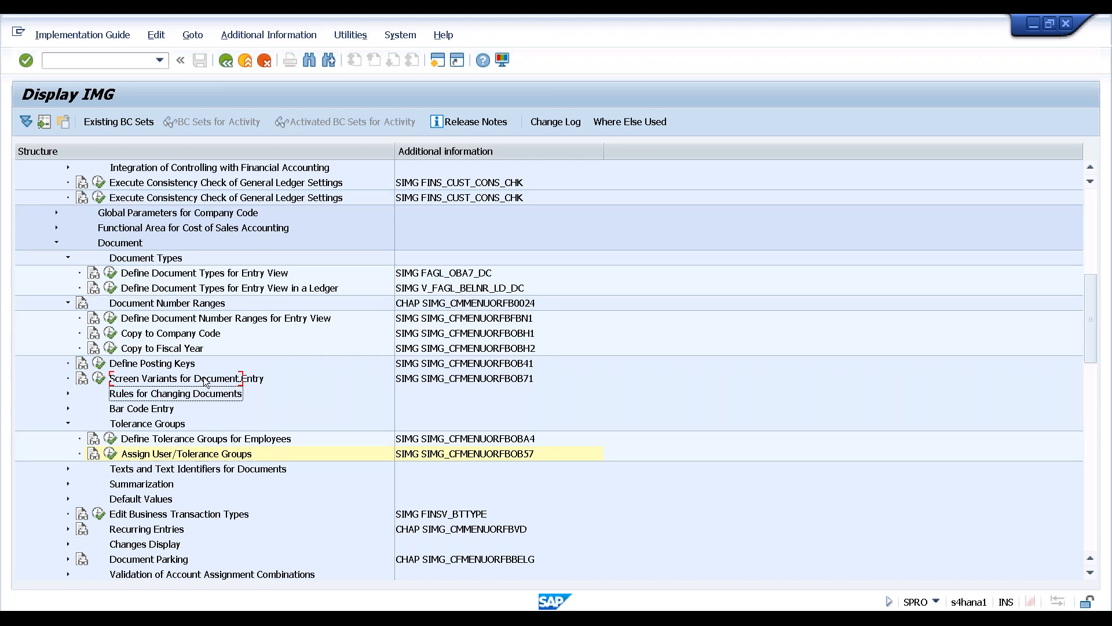
scroll(206, 381, "up", 3)
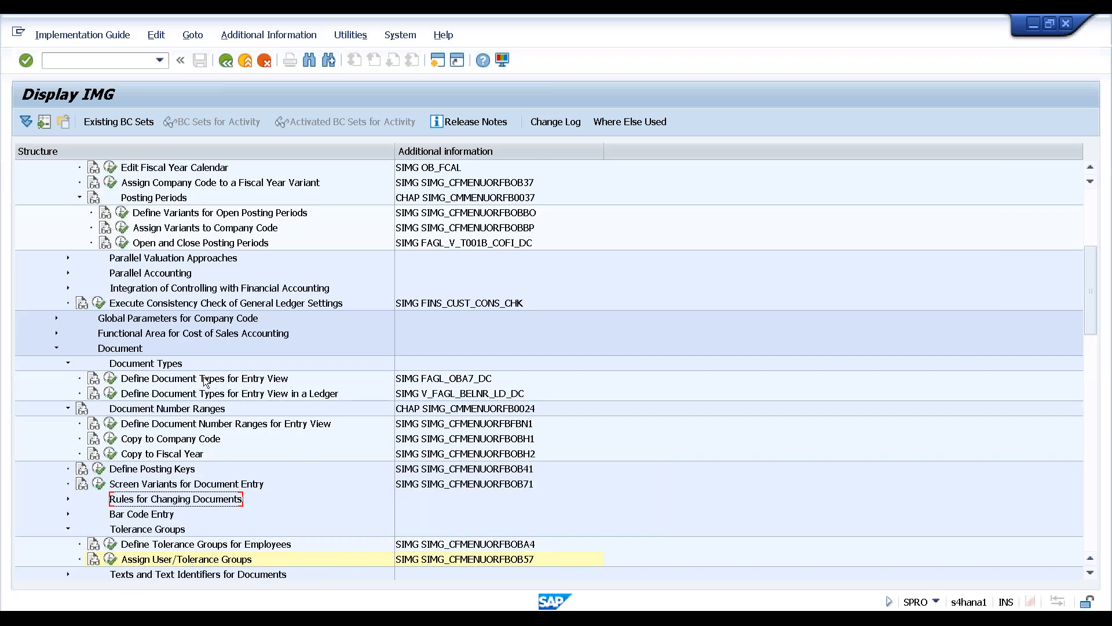
scroll(203, 381, "up", 4)
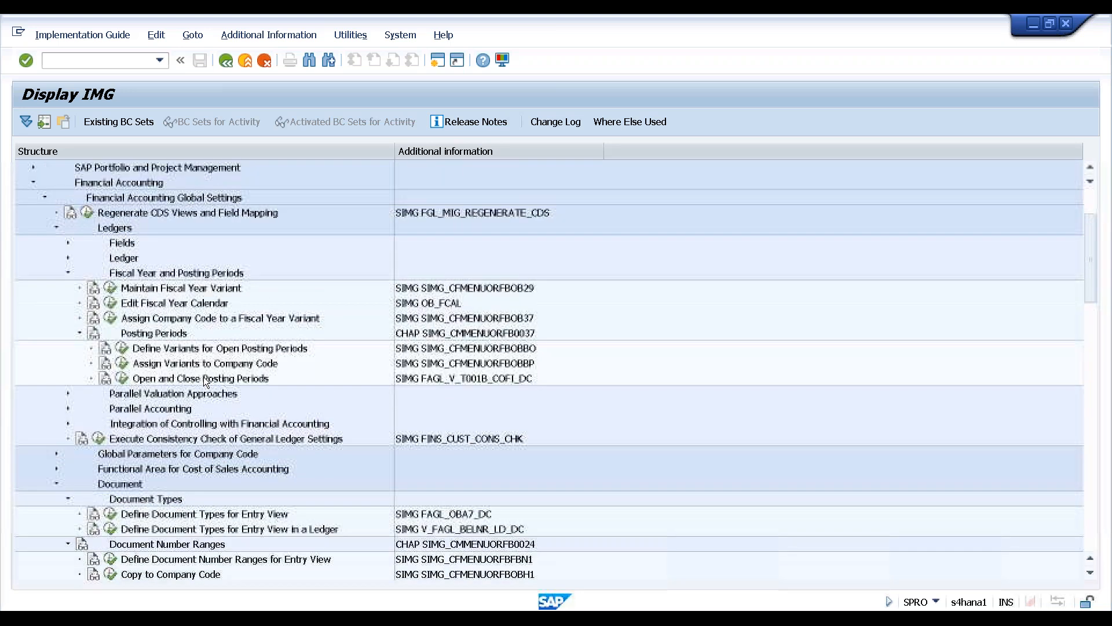
scroll(204, 377, "up", 3)
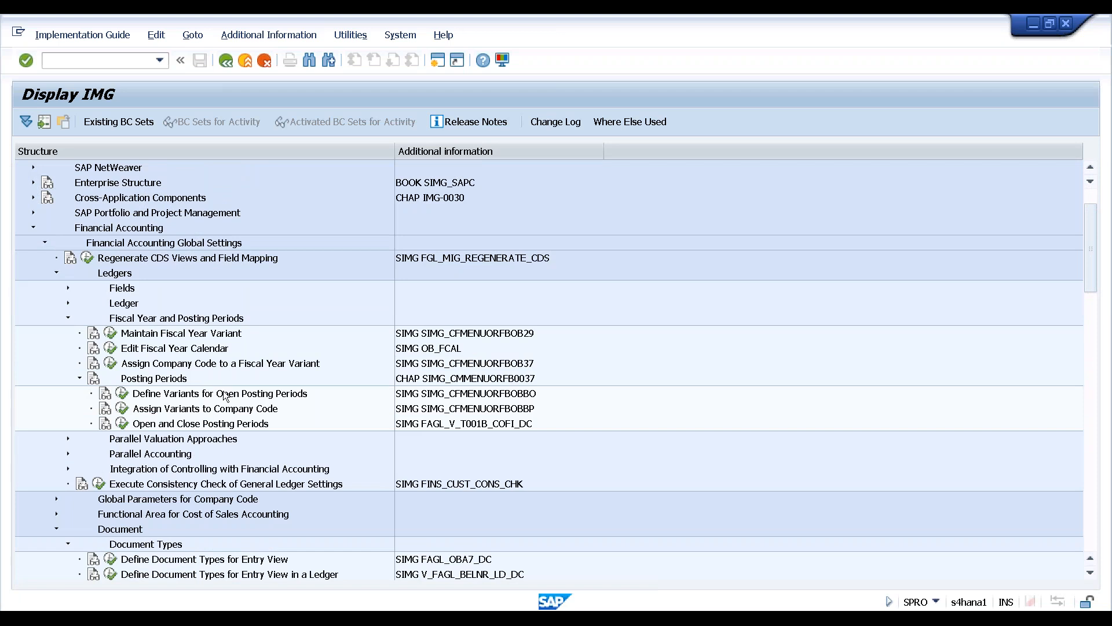
scroll(245, 415, "down", 1)
scroll(245, 415, "down", 1)
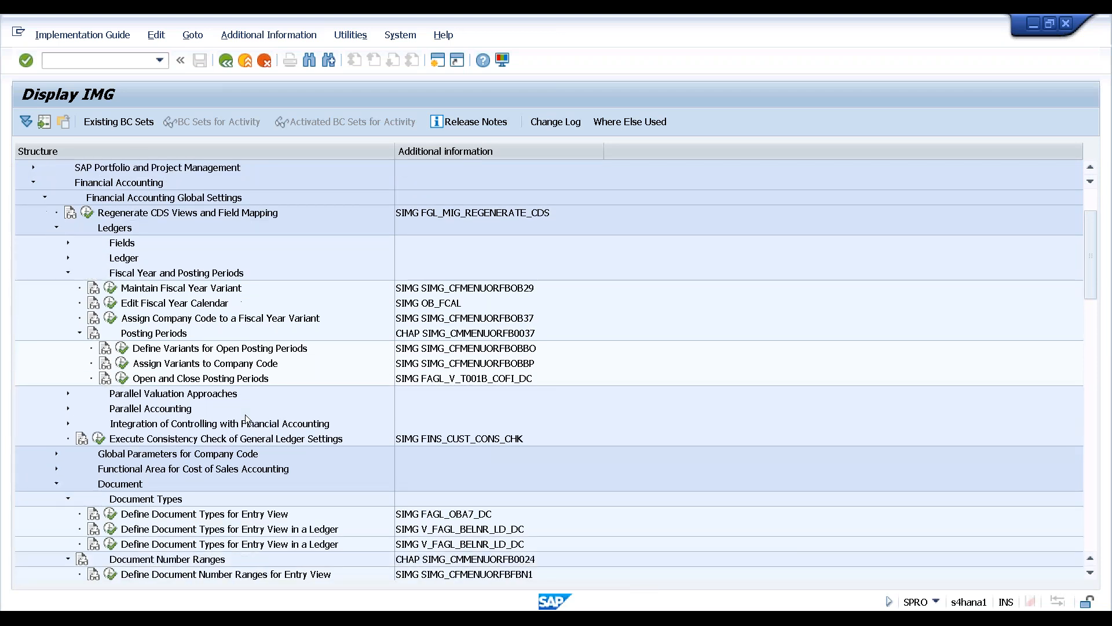
left_click(221, 456)
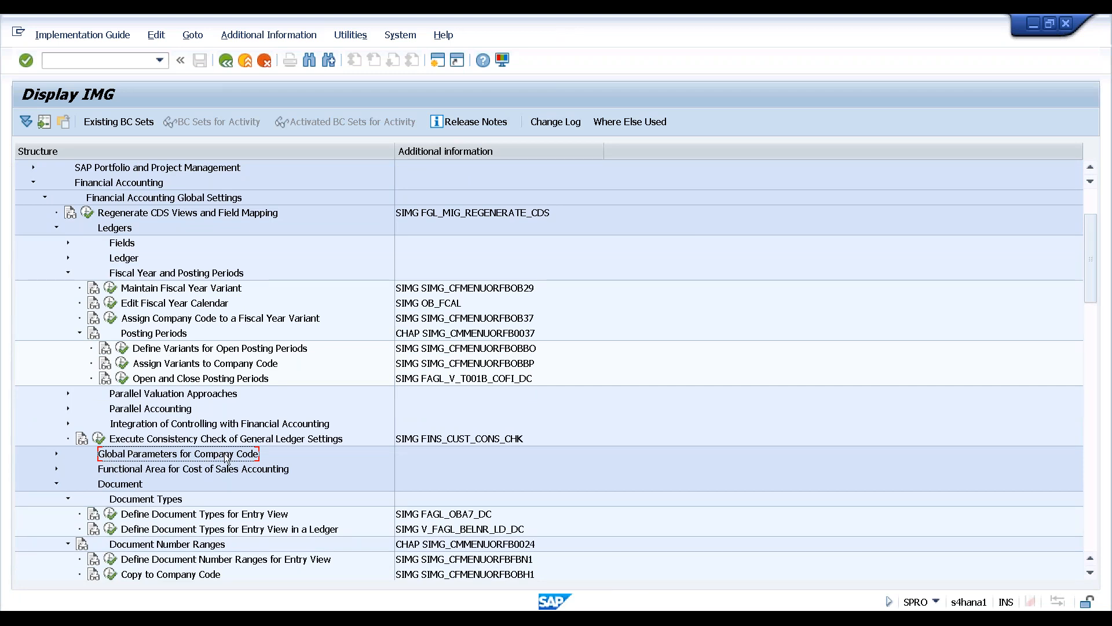
left_click(56, 454)
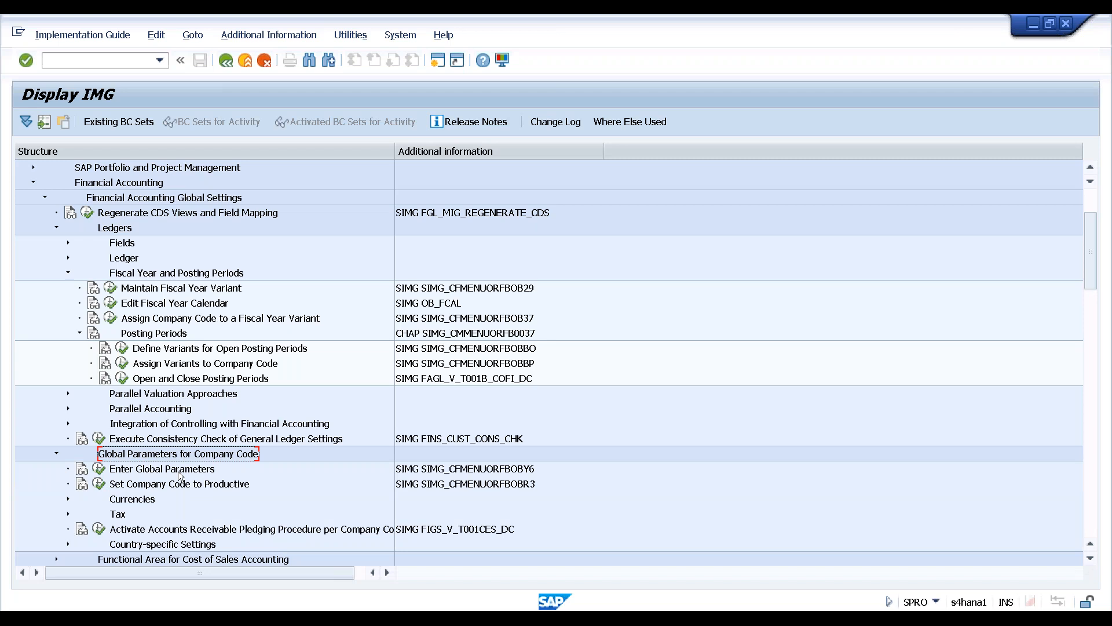
Open Company Code Global Data and position the list on company code HAN1
left_click(99, 468)
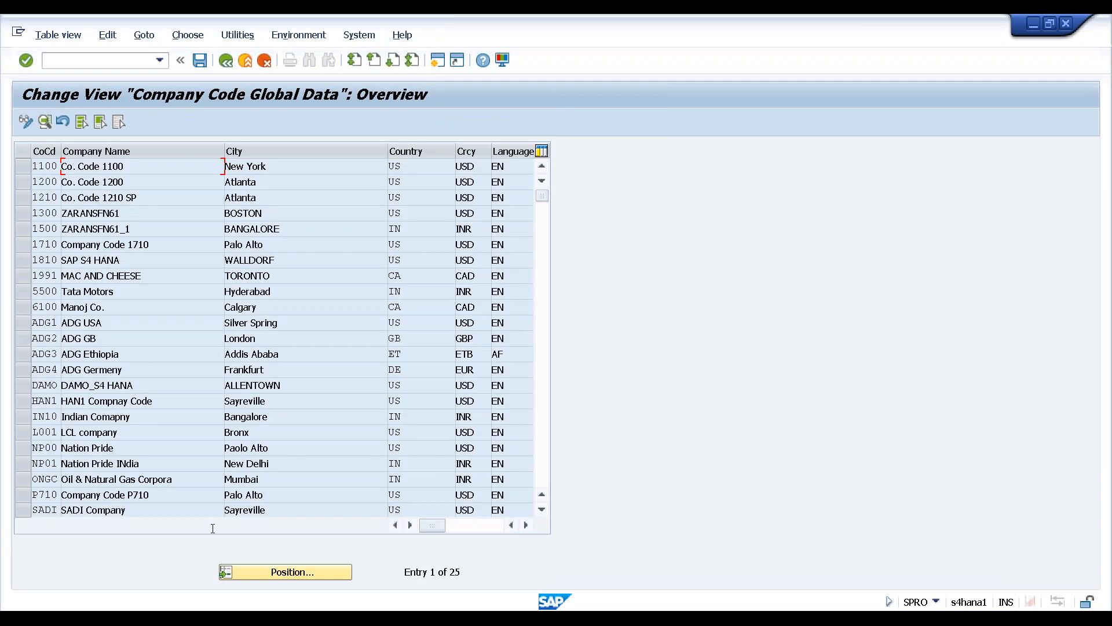
left_click(269, 572)
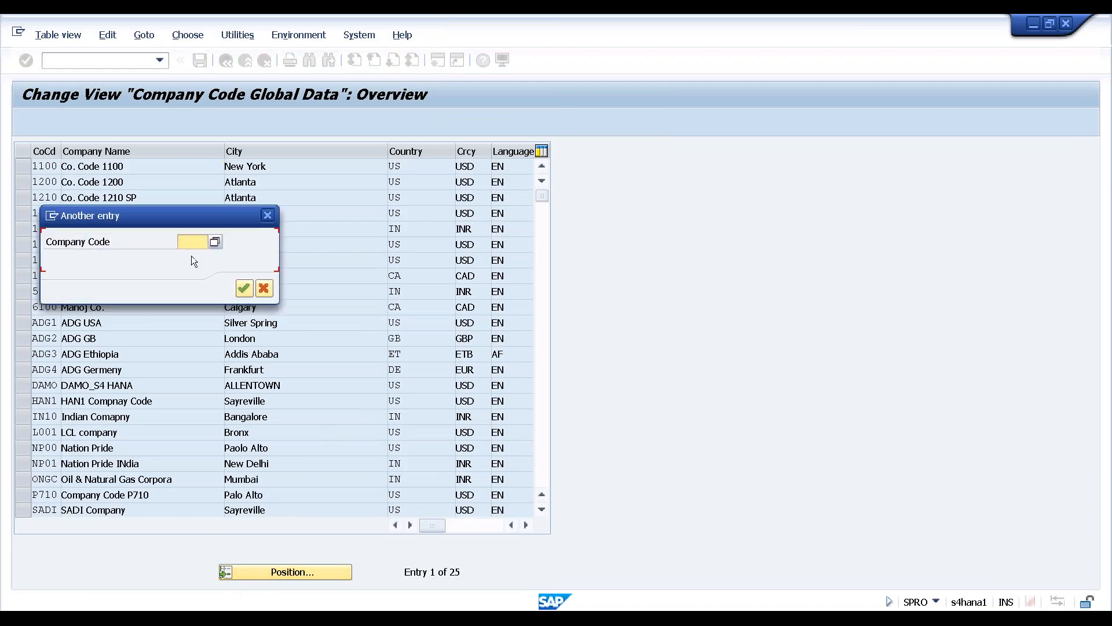
type("h")
left_click(192, 257)
left_click(243, 290)
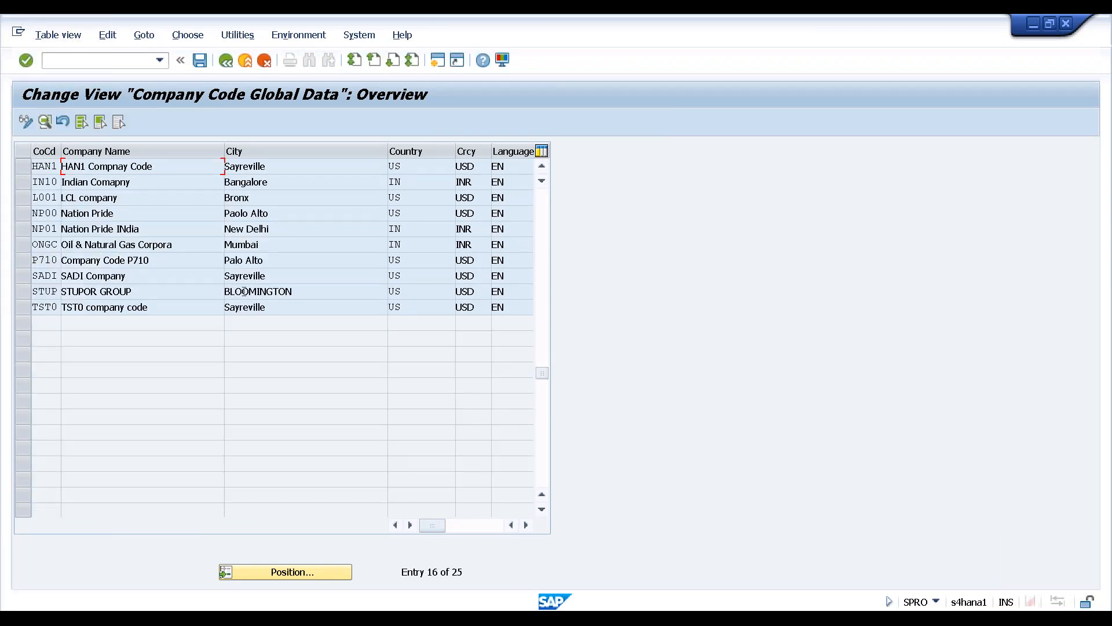
Review HAN1's details (chart of accounts HAN1, fiscal year variant K4), then back out
left_click(24, 166)
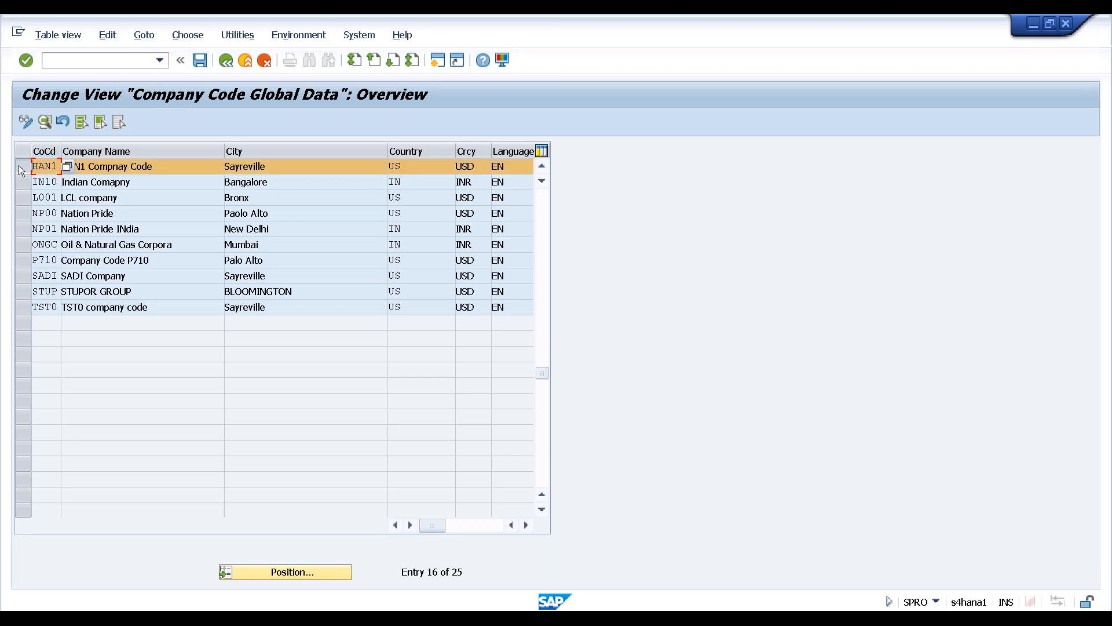
left_click(44, 122)
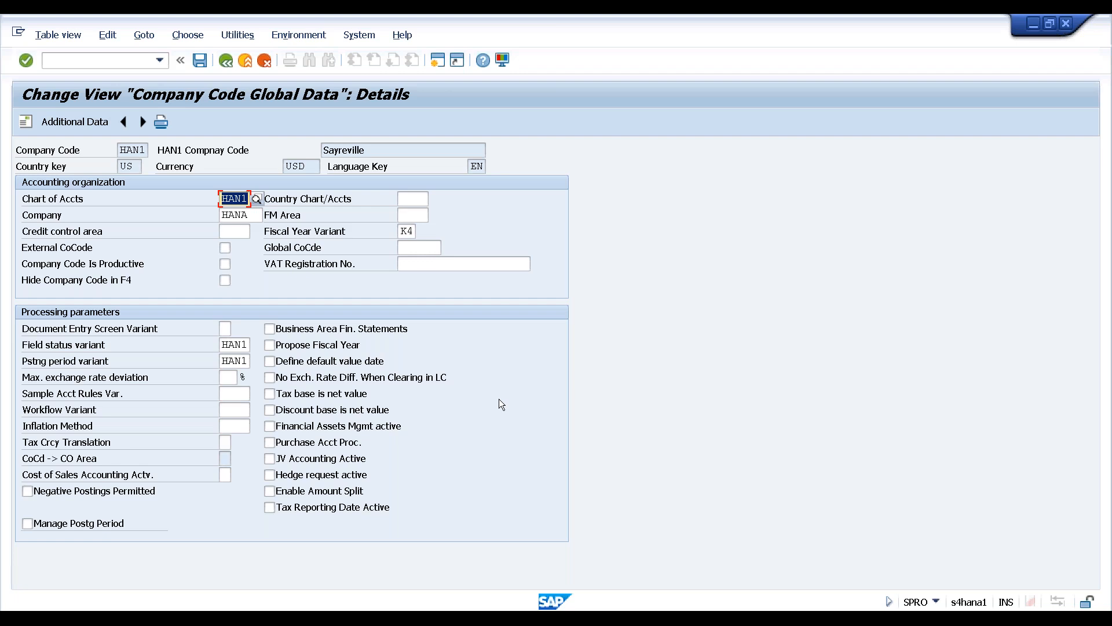
left_click(228, 61)
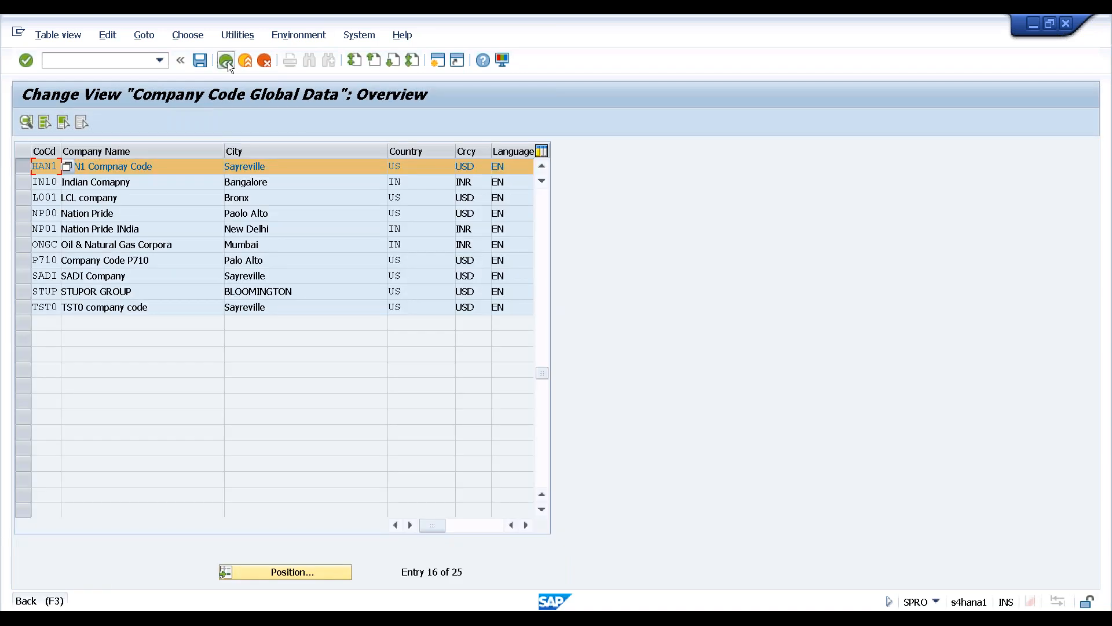
left_click(227, 61)
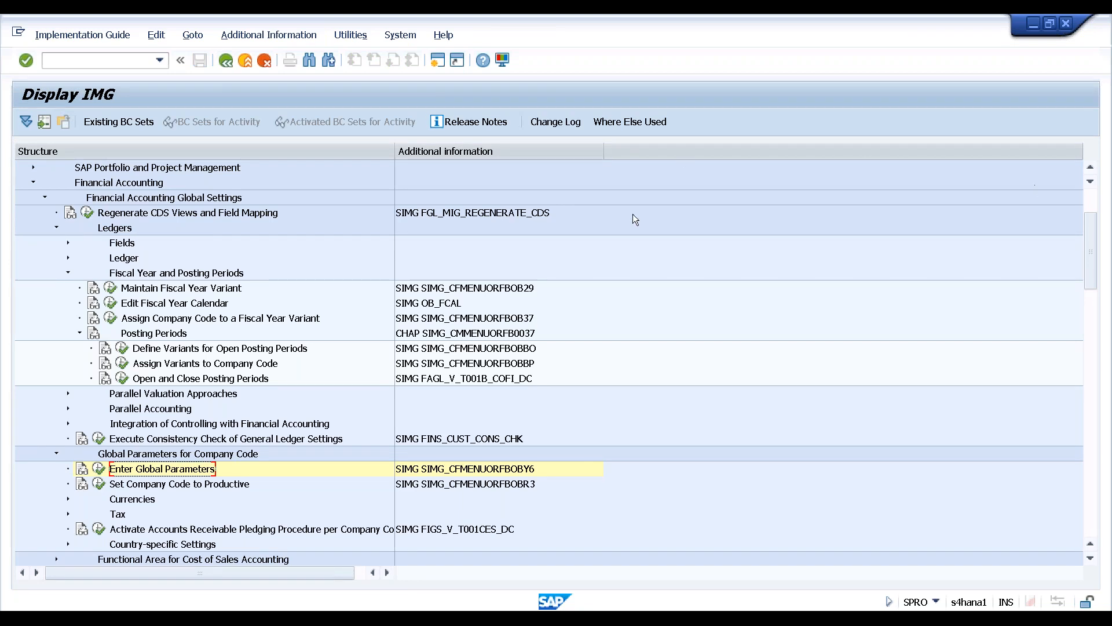
Exit customizing back to SAP Easy Access, collapse Tools and expand Financial Accounting
left_click(248, 63)
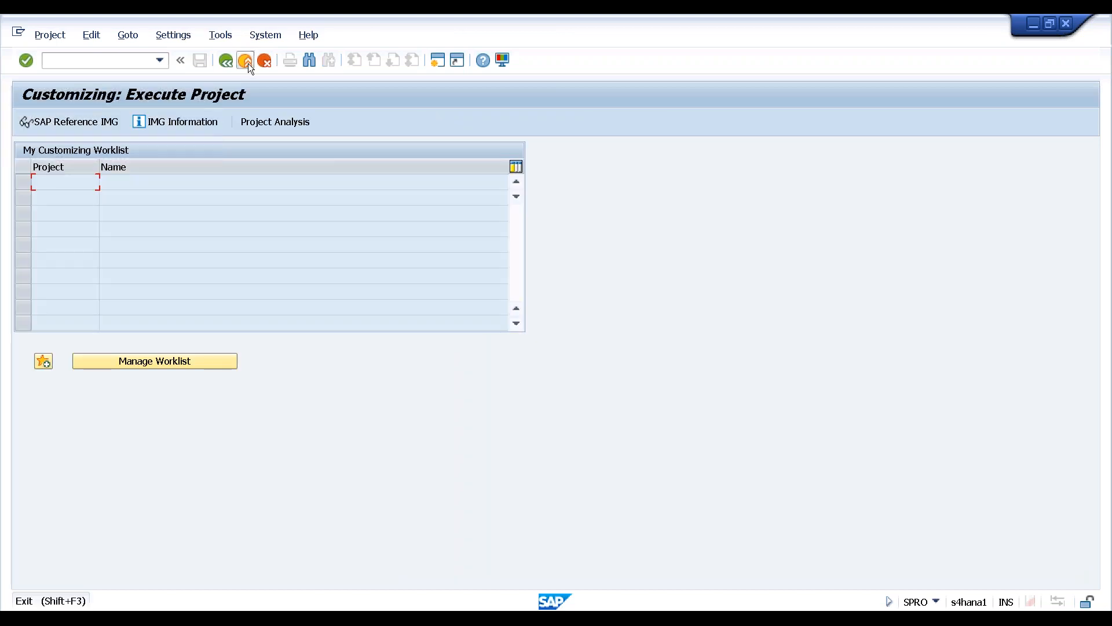
left_click(248, 64)
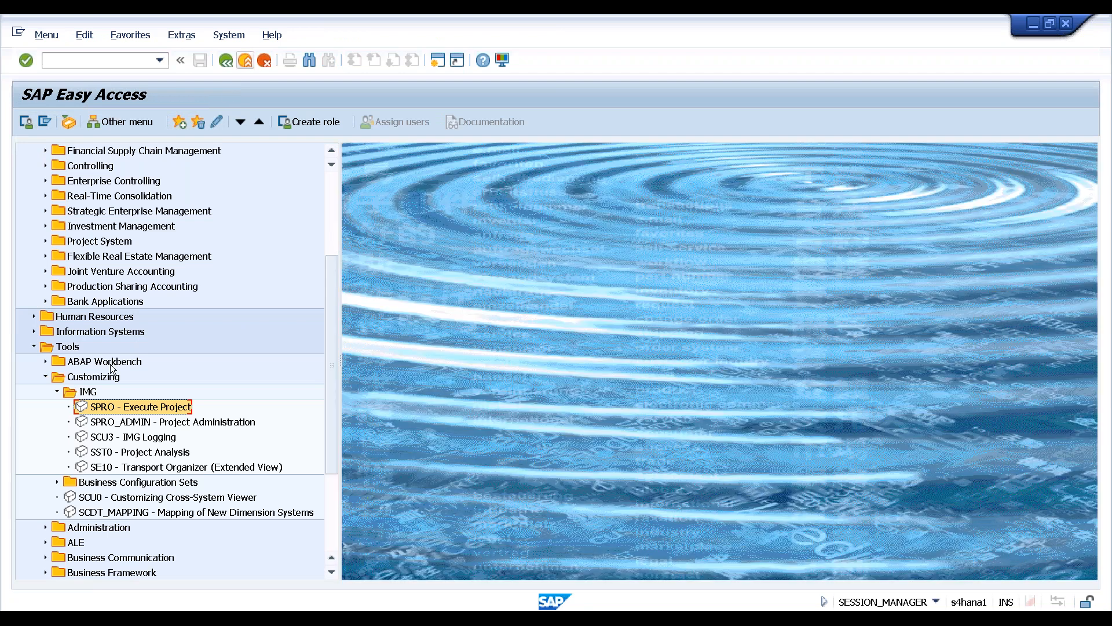
left_click(33, 346)
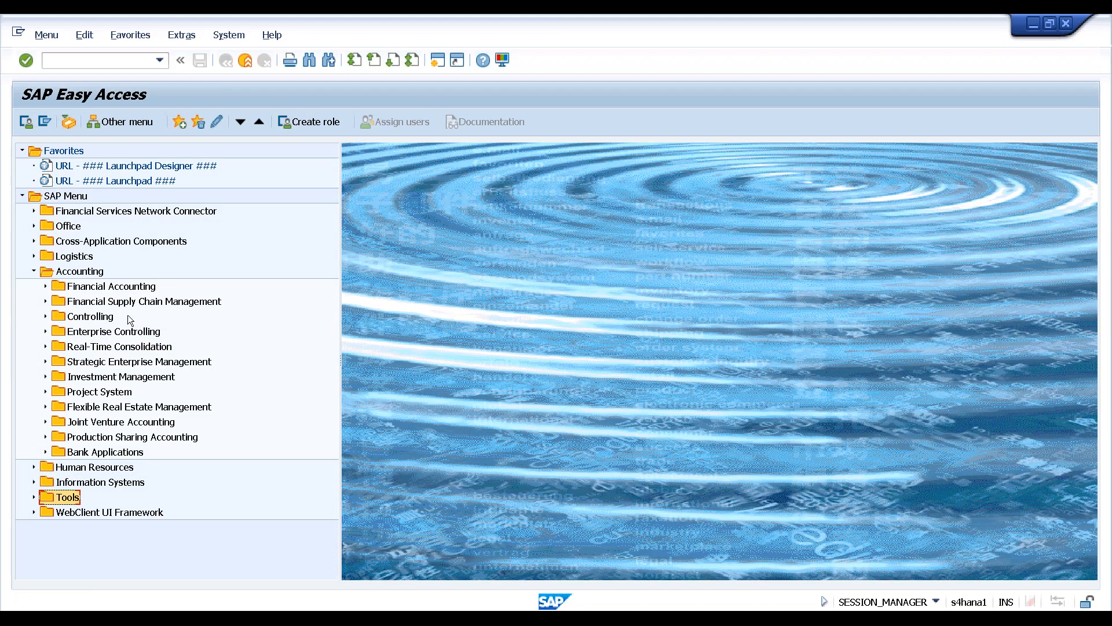
left_click(134, 288)
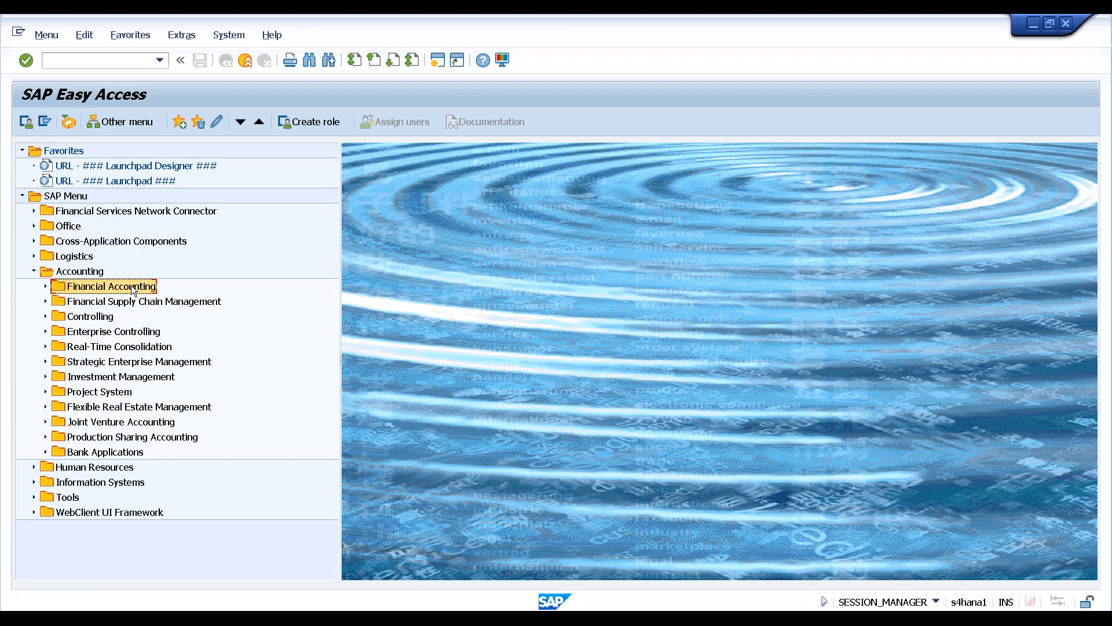
left_click(45, 286)
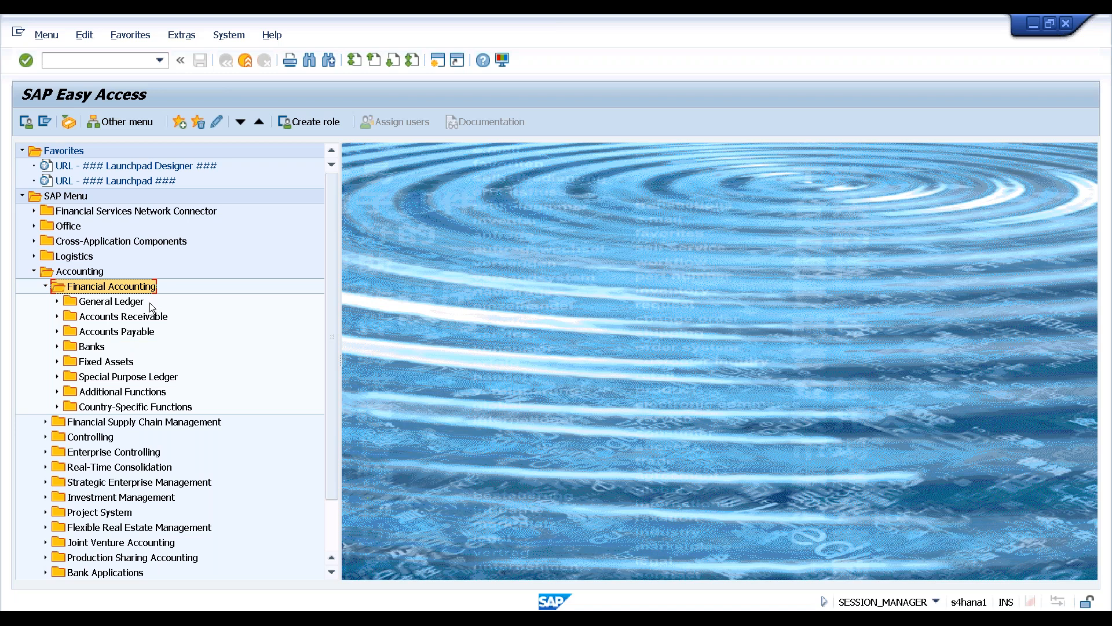
Expand General Ledger, point out F-02 General Posting, and tidy the Document Entry and Account folders
left_click(58, 302)
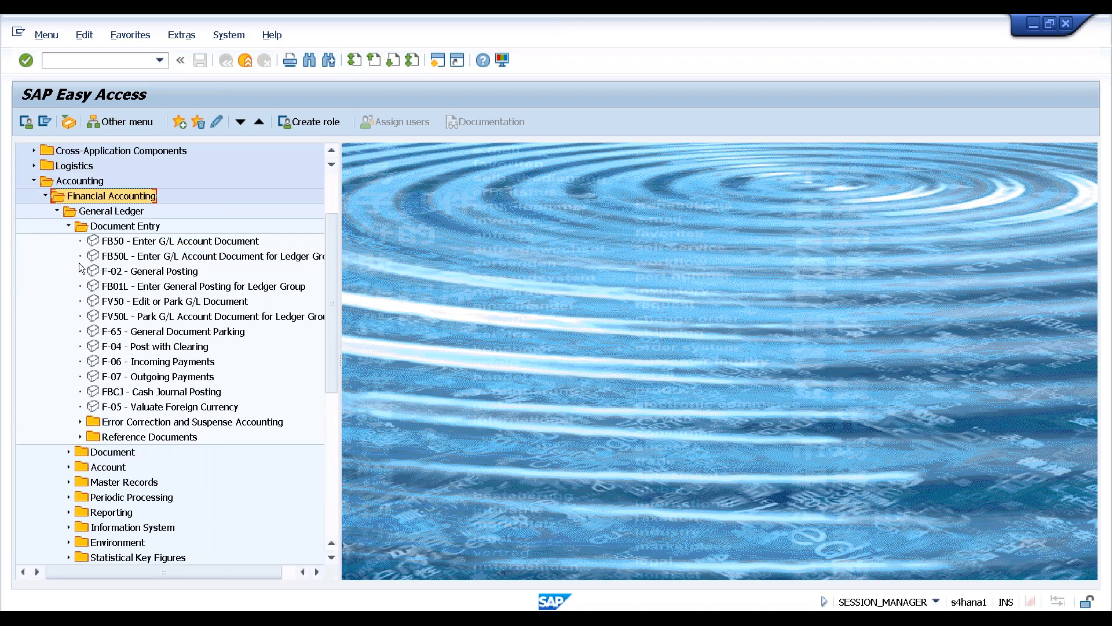
left_click(139, 273)
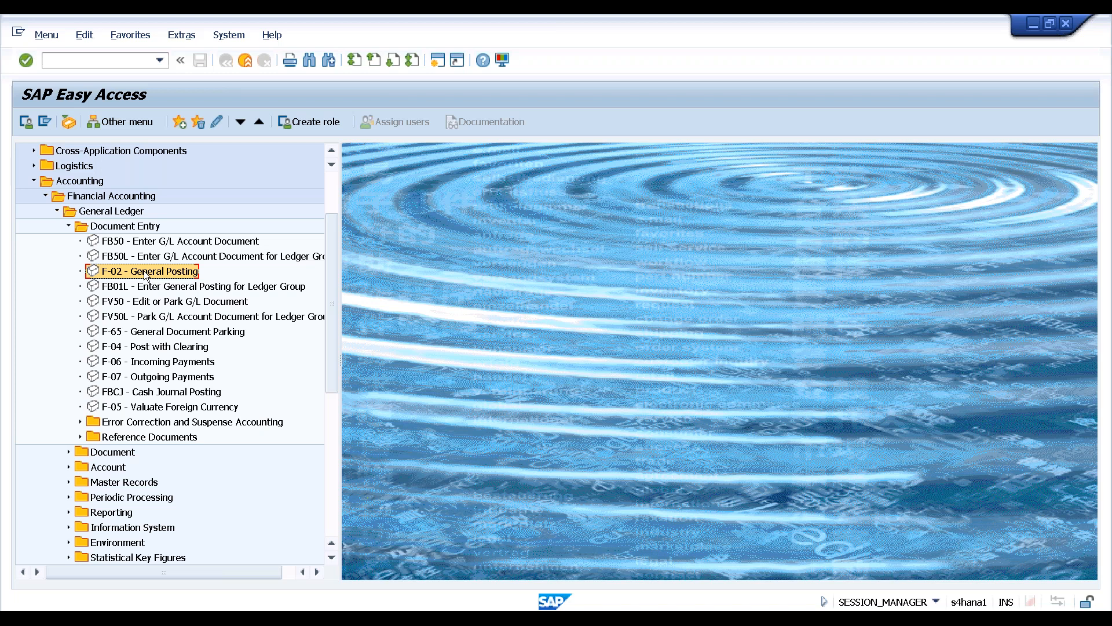
left_click(68, 226)
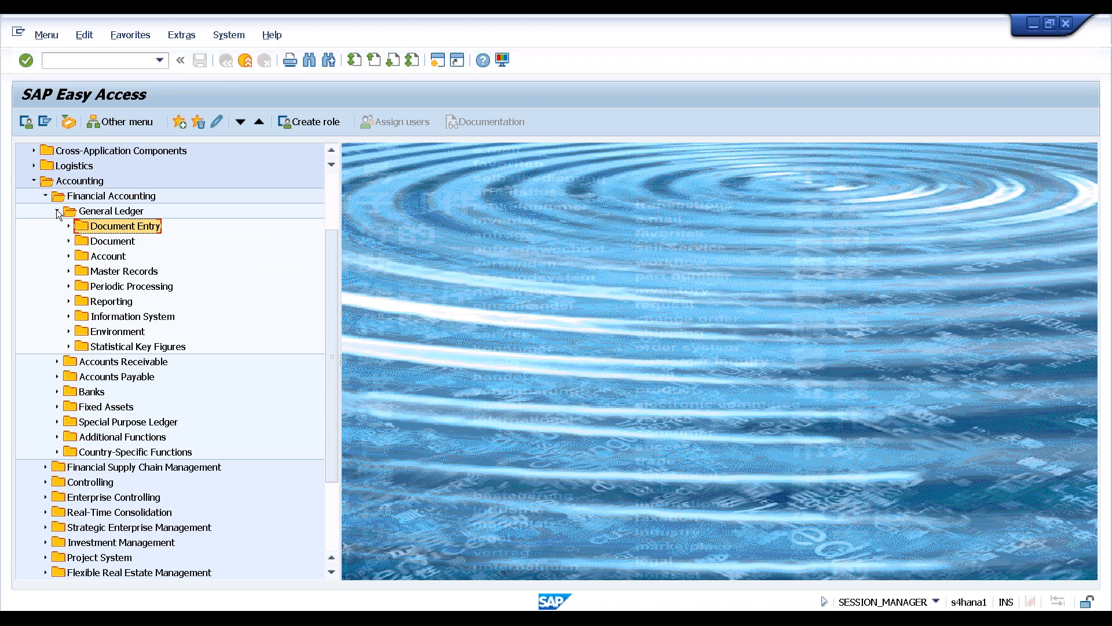
left_click(68, 257)
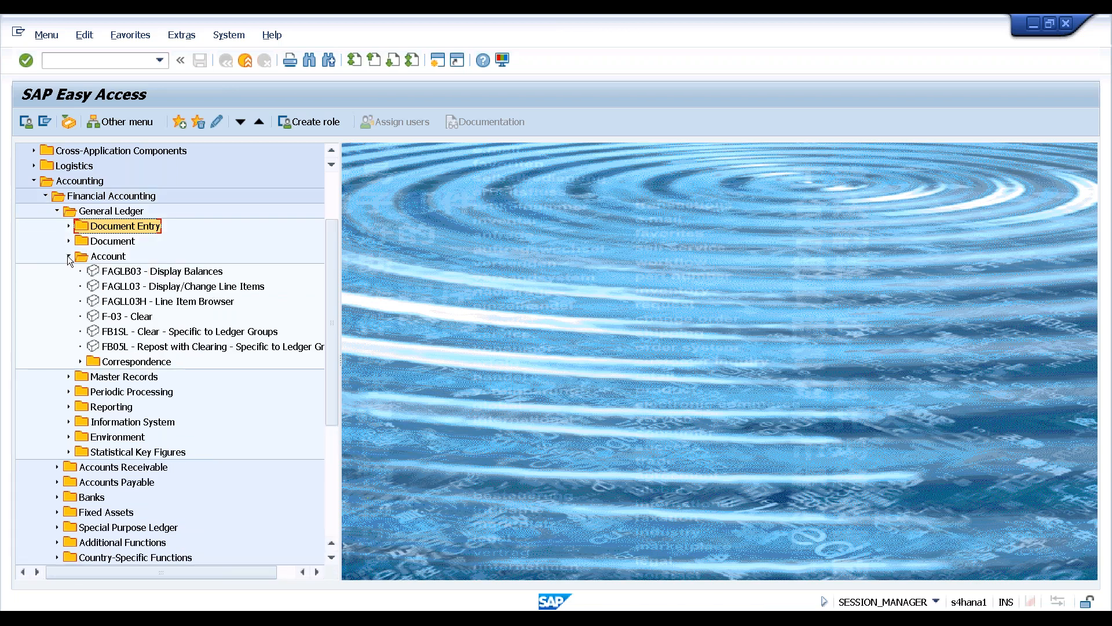
left_click(68, 256)
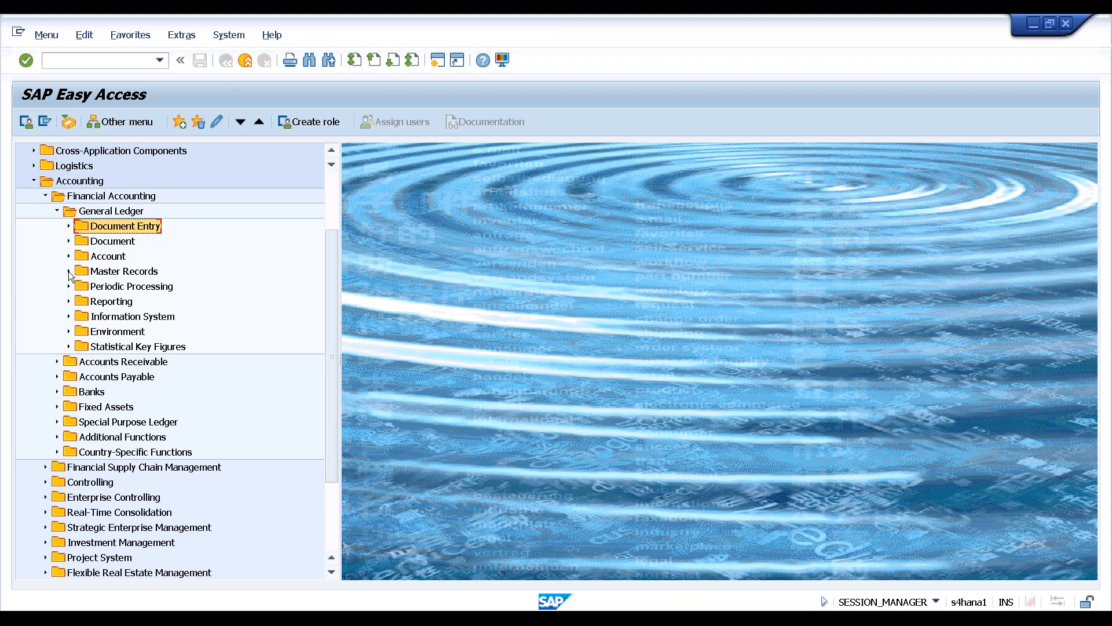
Open Master Records > G/L Accounts > Individual Processing and highlight FS00, FSS0 and FSP0
left_click(68, 271)
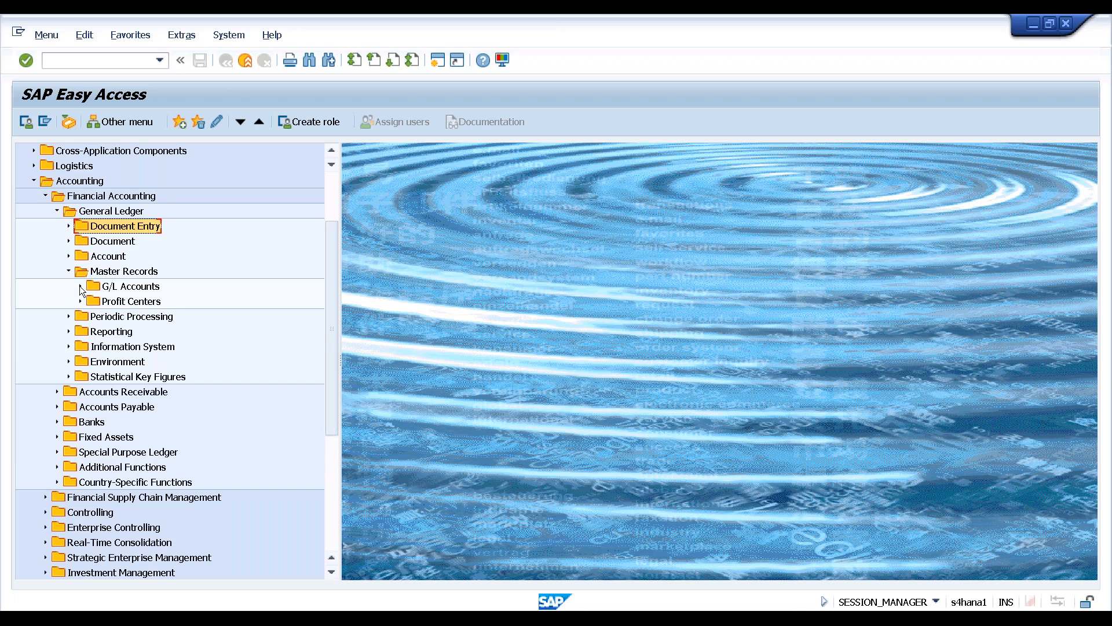
left_click(80, 287)
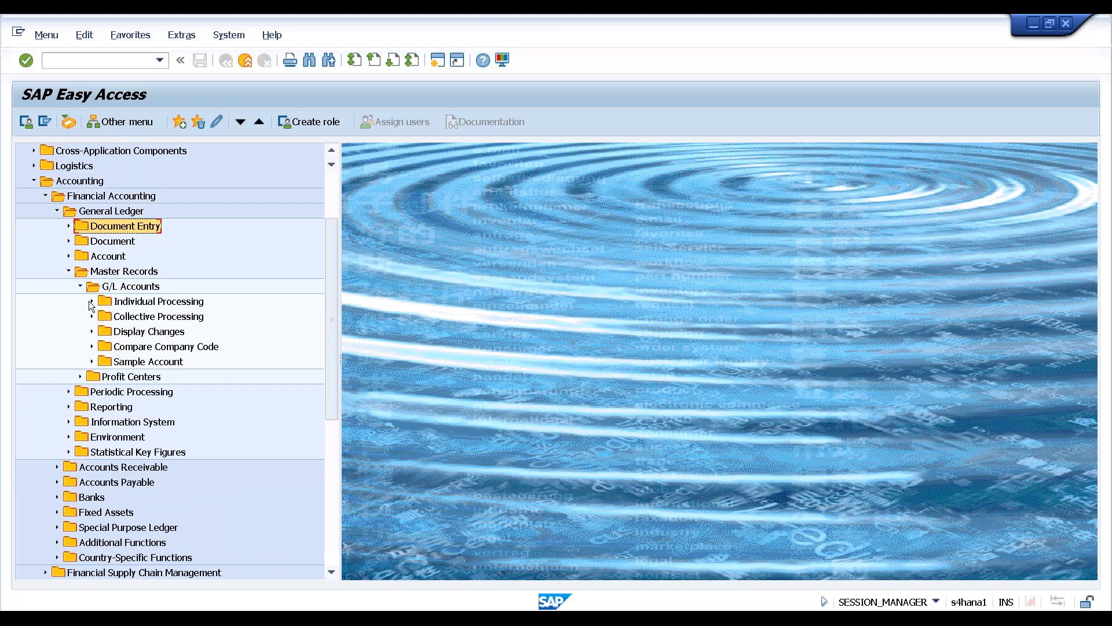
left_click(91, 302)
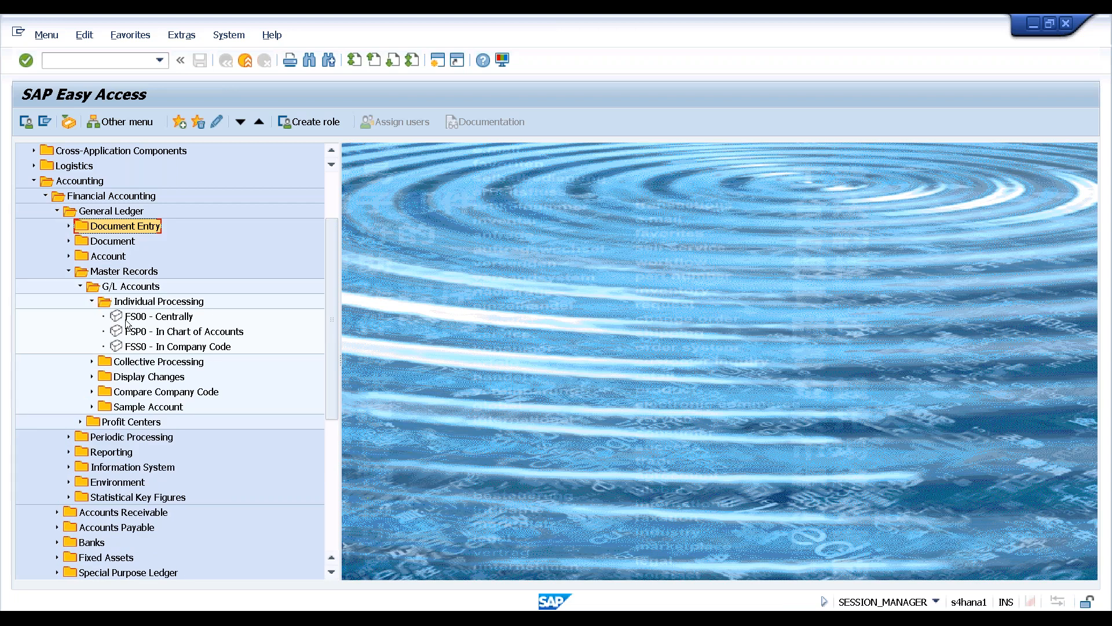
left_click(151, 320)
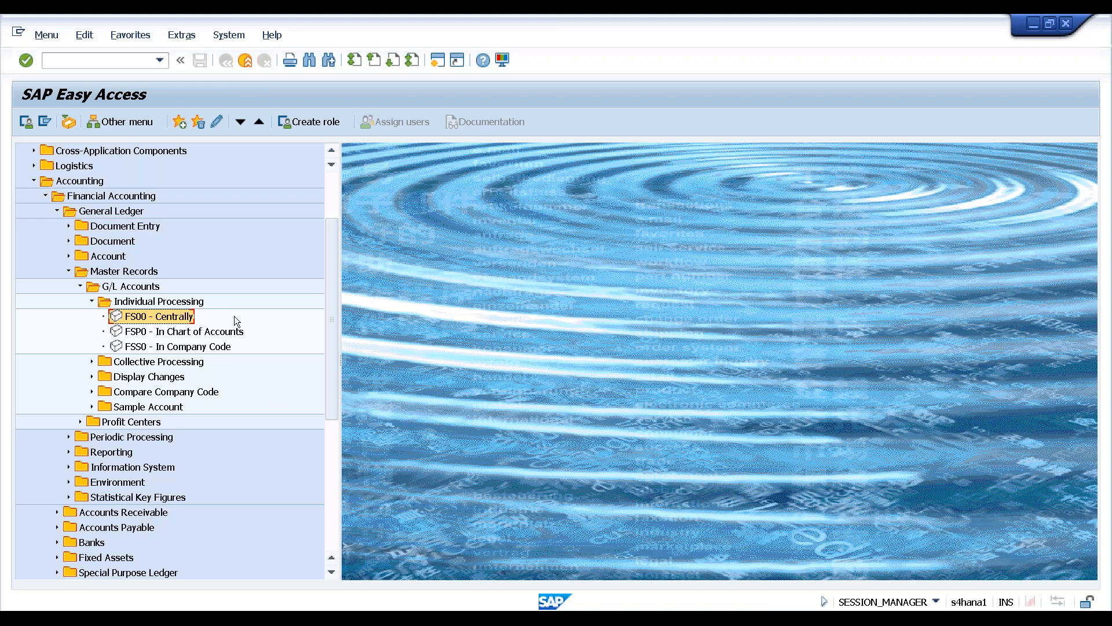
left_click(212, 347)
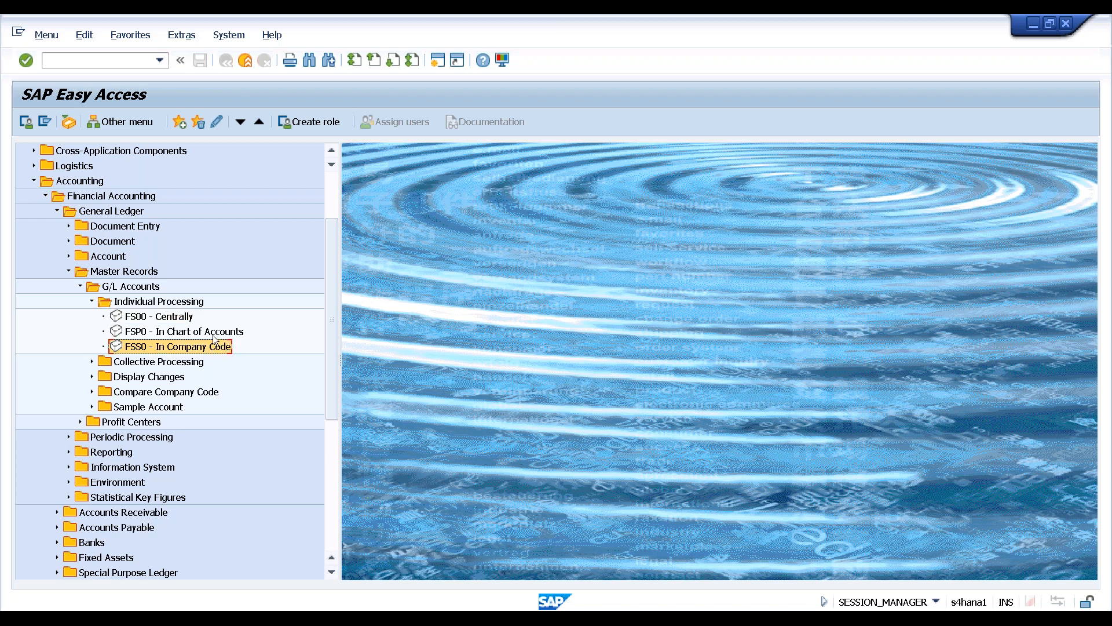
left_click(215, 332)
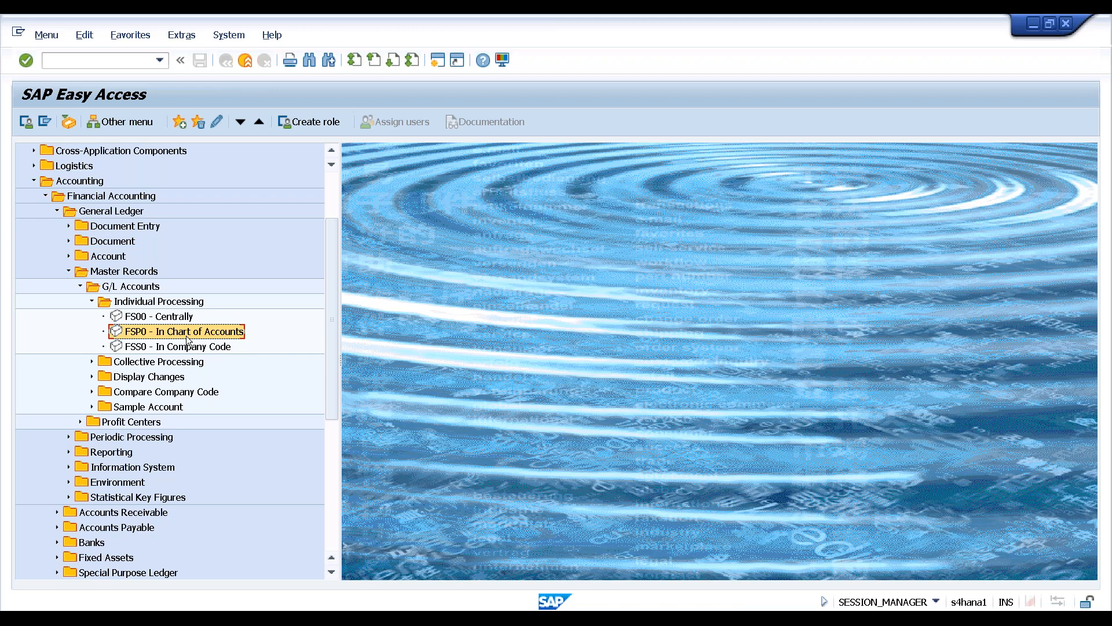
left_click(184, 319)
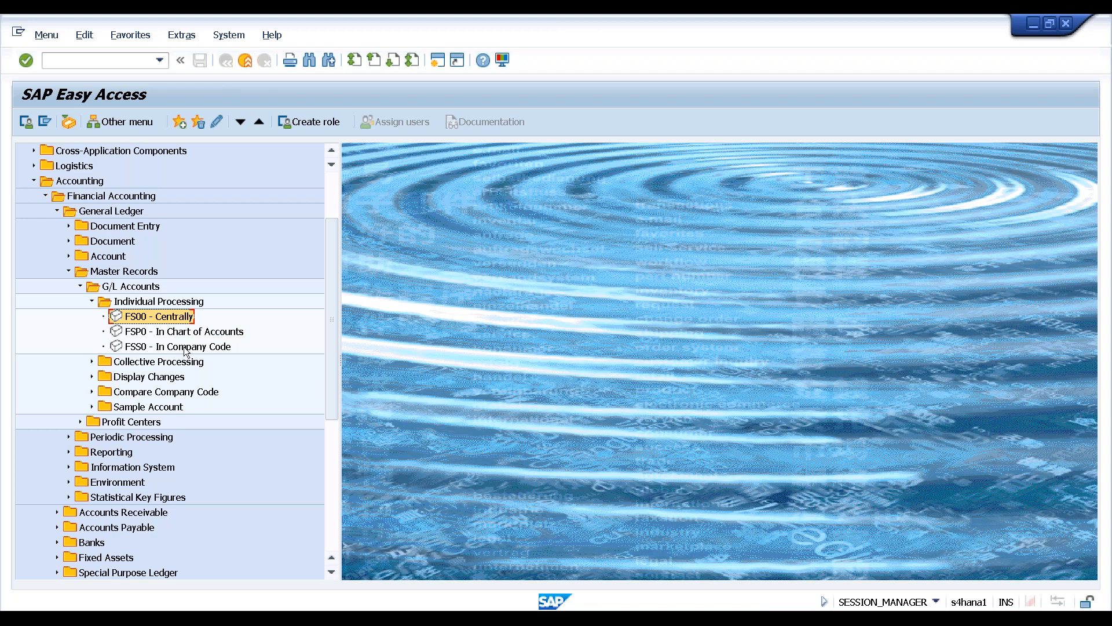
View the technical details of the FS00 transaction from the Extras menu
left_click(182, 35)
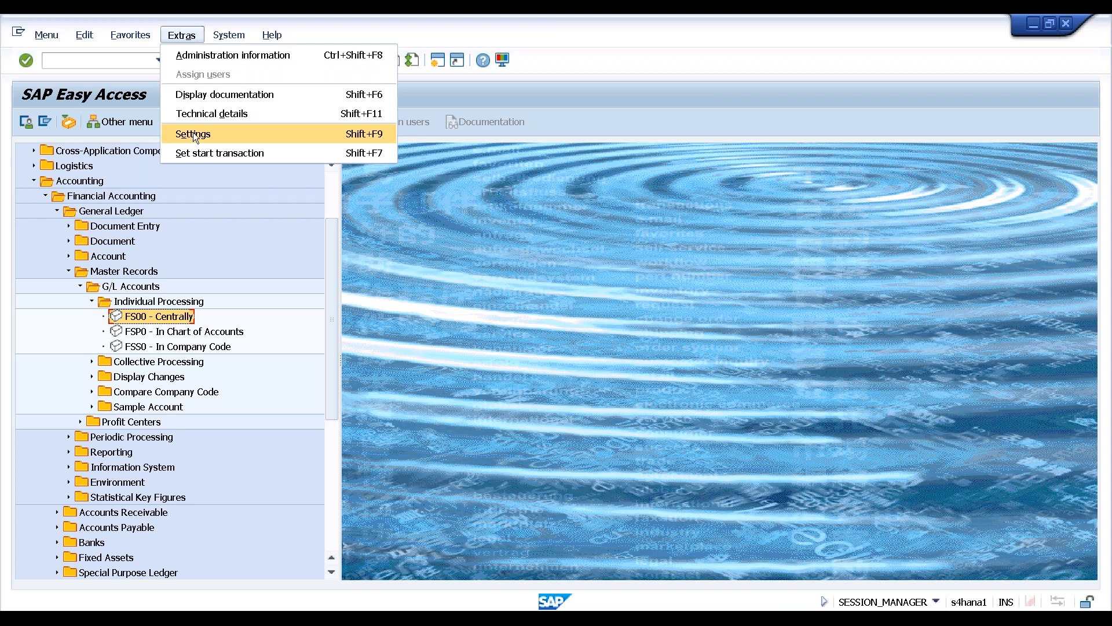
left_click(217, 113)
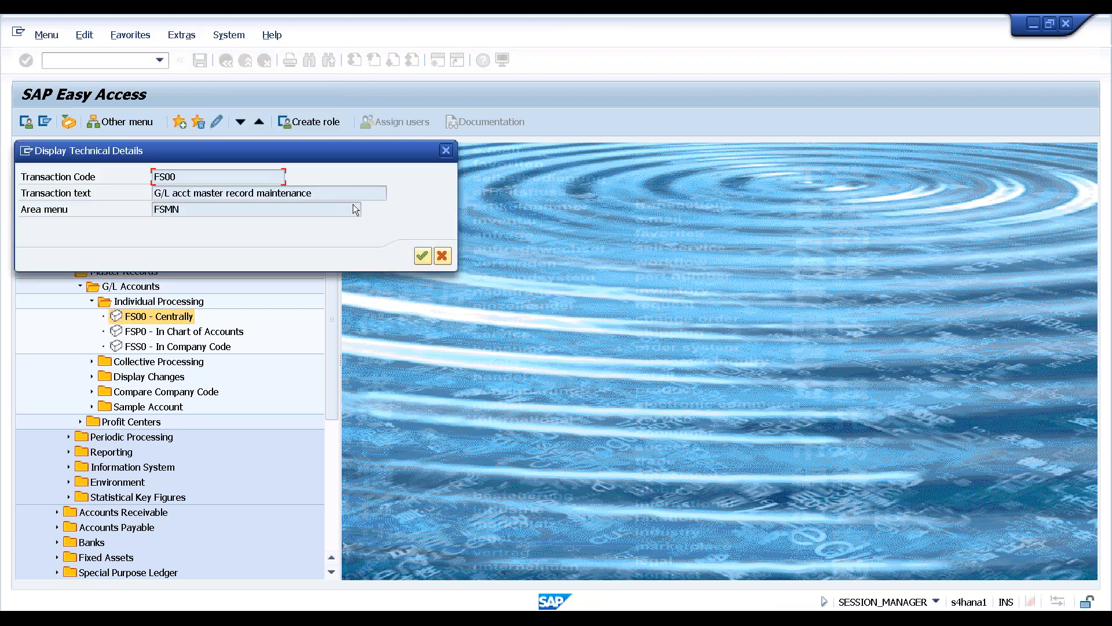
left_click(429, 255)
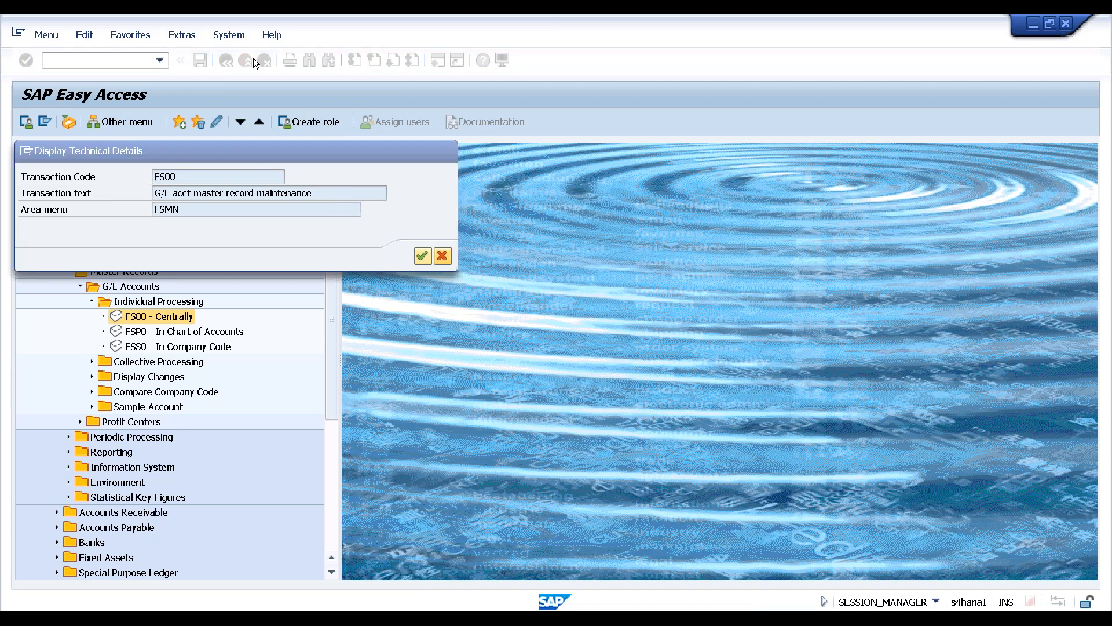
In Extras > Settings, clear Display Technical Names and apply the change
left_click(180, 34)
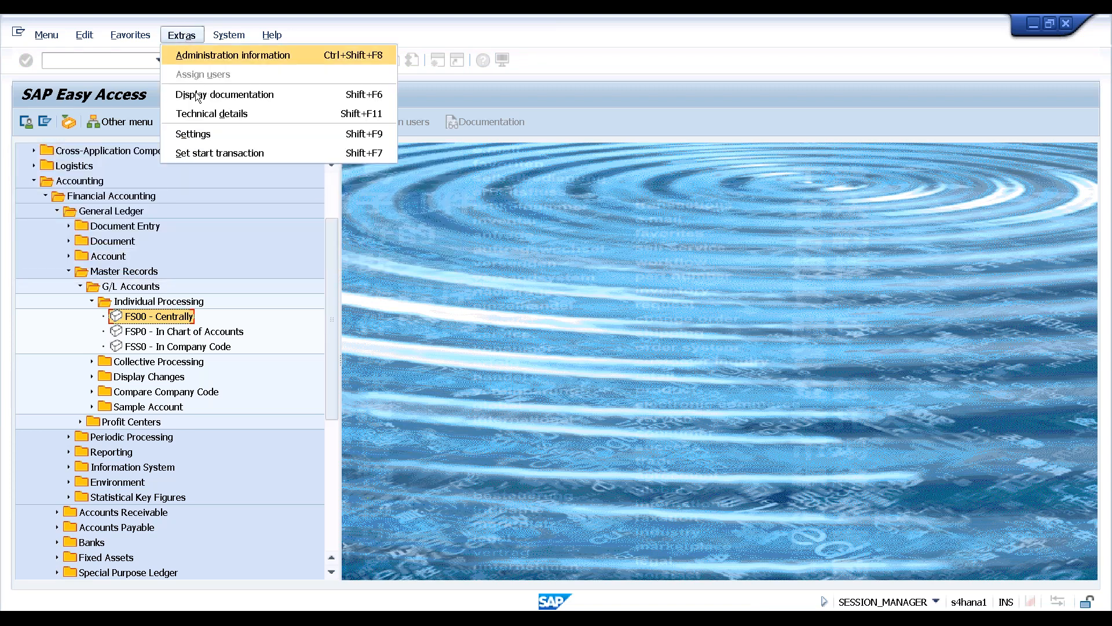
left_click(190, 133)
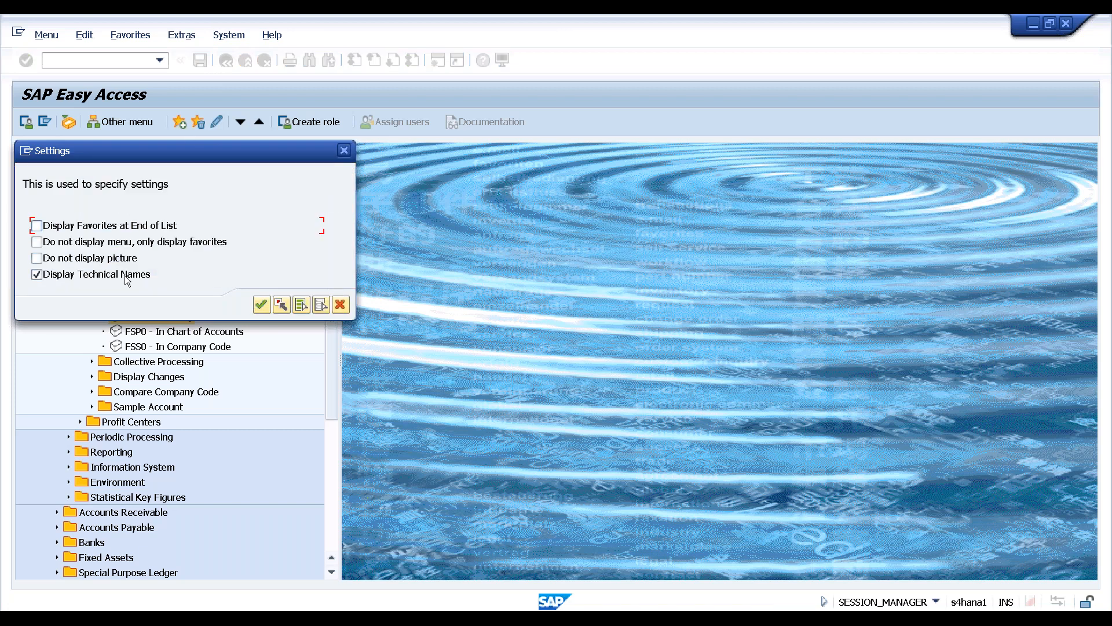
left_click_drag(222, 153, 520, 144)
left_click(335, 266)
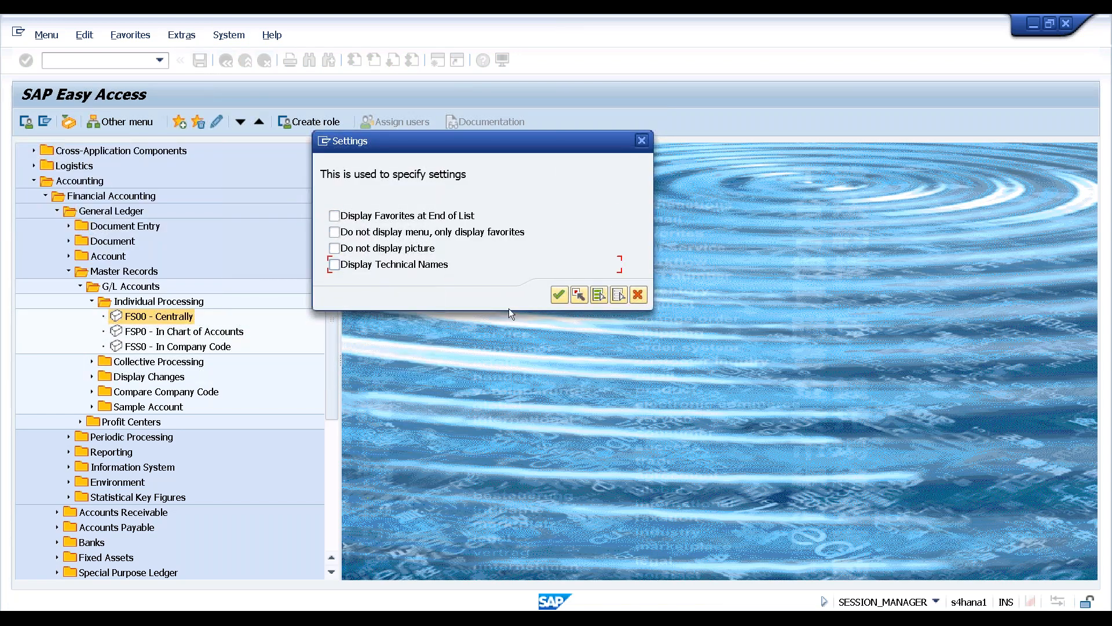
left_click(558, 293)
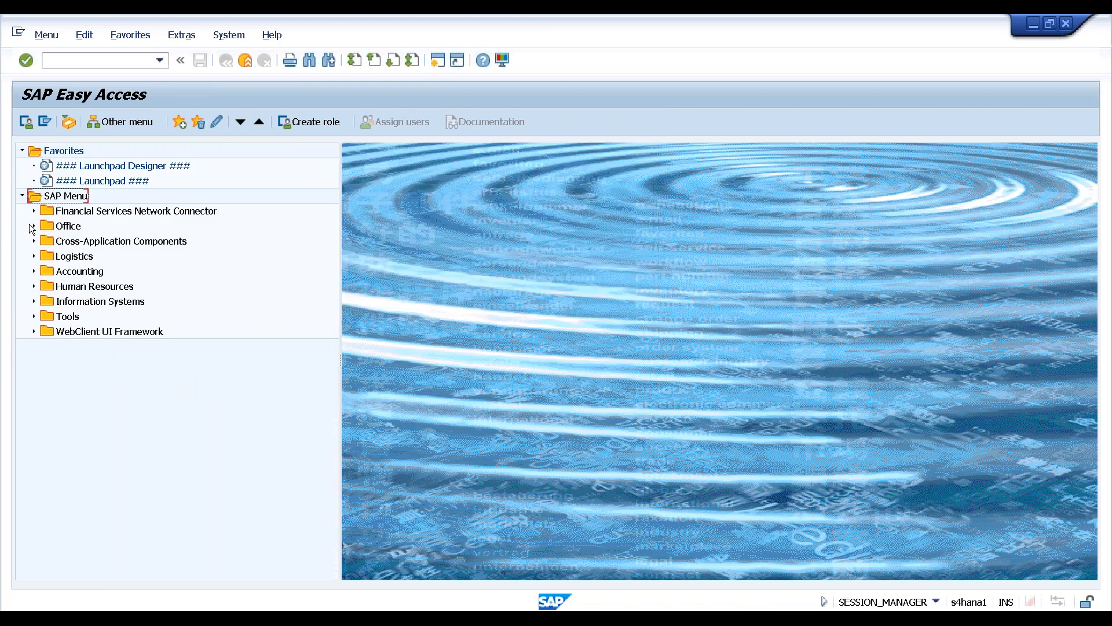
Expand Accounting > Financial Accounting > General Ledger > Master Records > G/L Accounts > Individual Processing
left_click(34, 269)
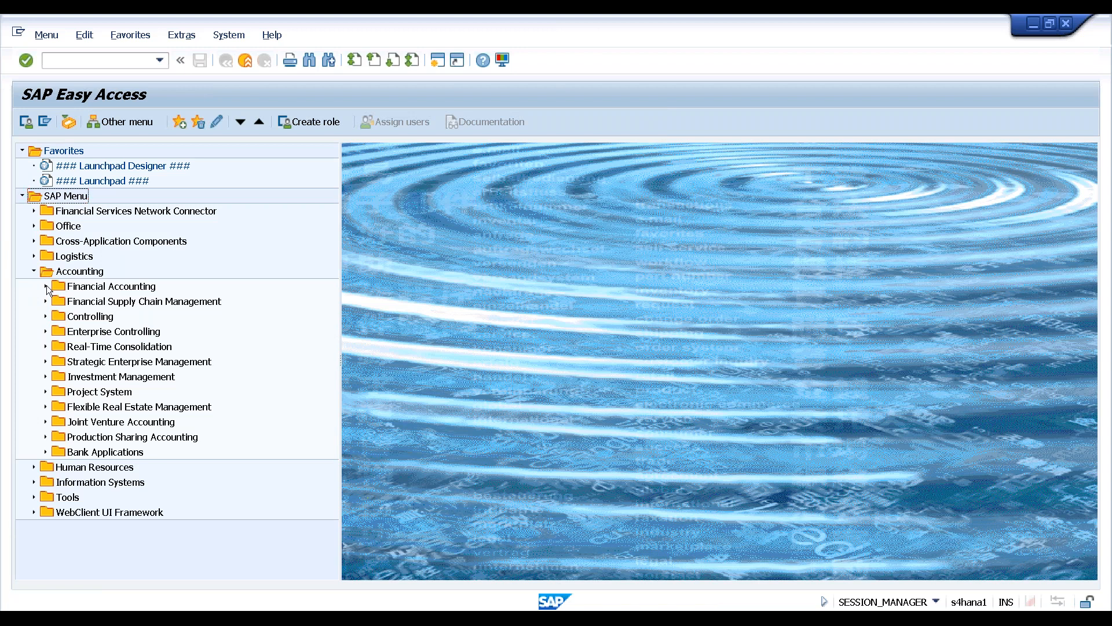
left_click(47, 285)
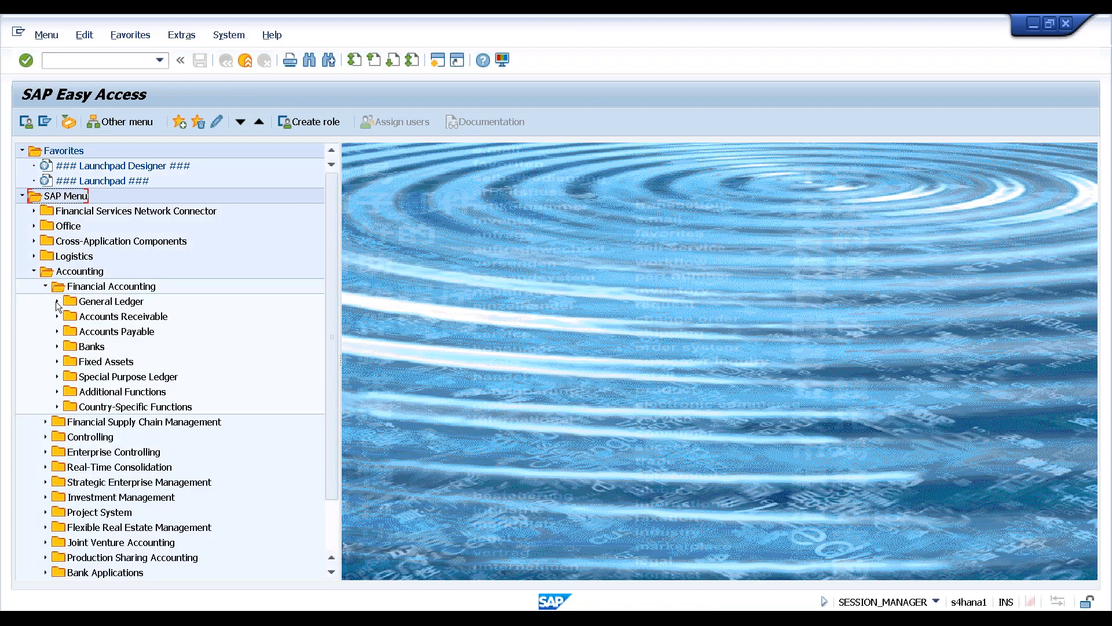
left_click(56, 301)
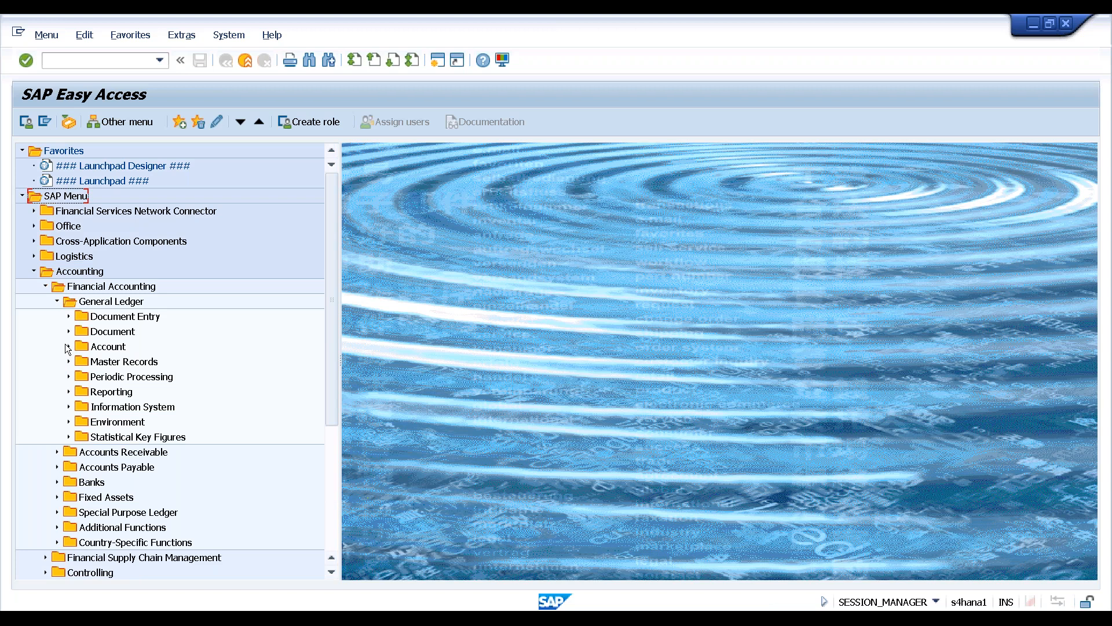
left_click(69, 362)
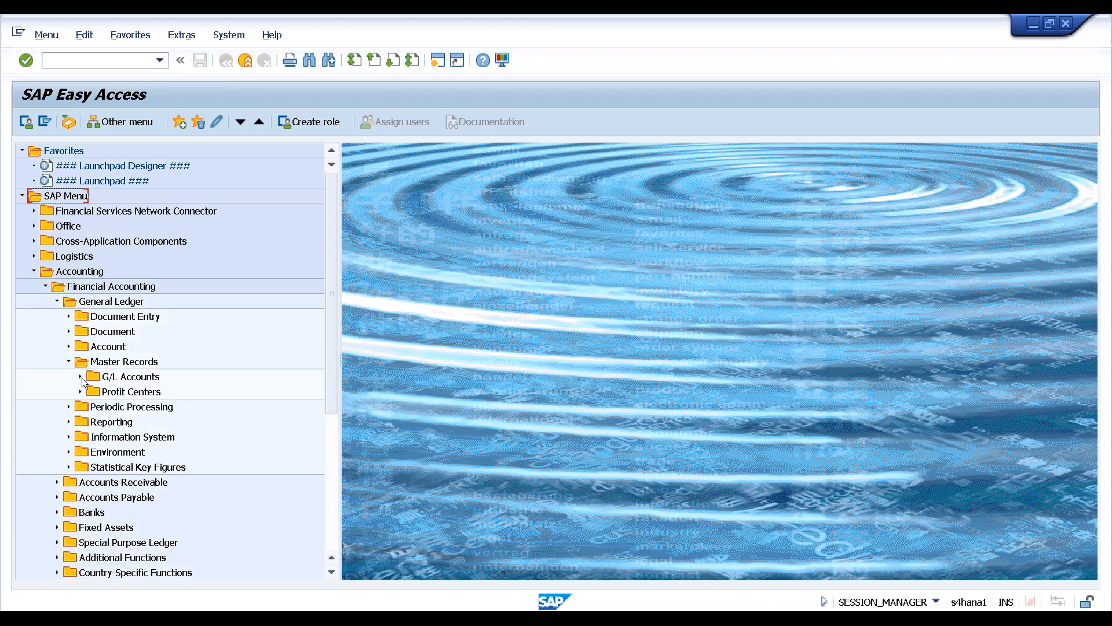
left_click(79, 377)
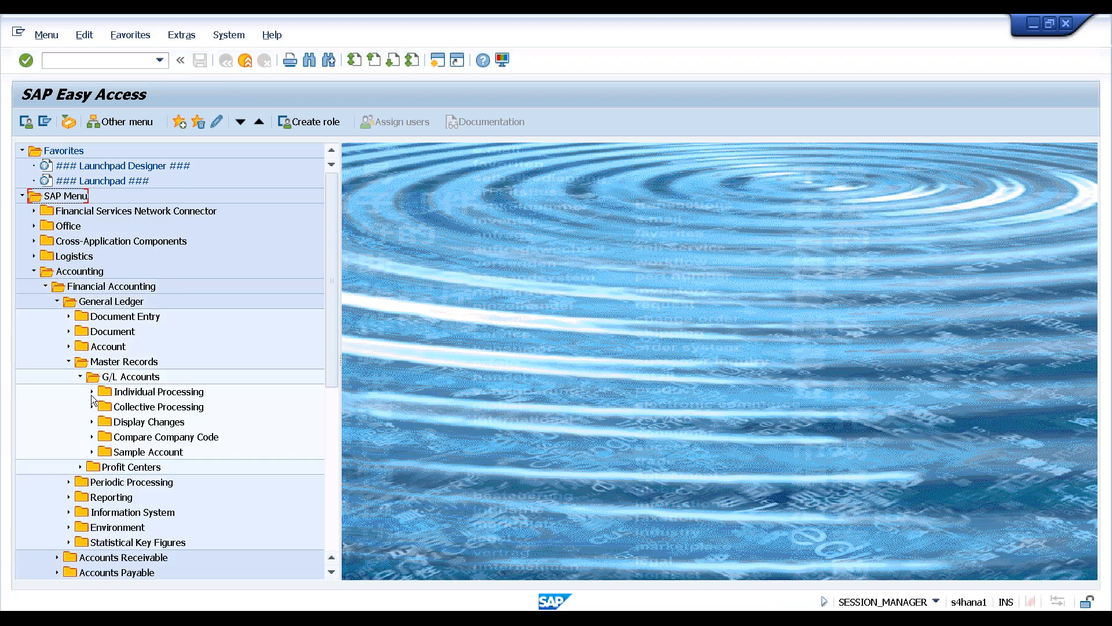
left_click(91, 393)
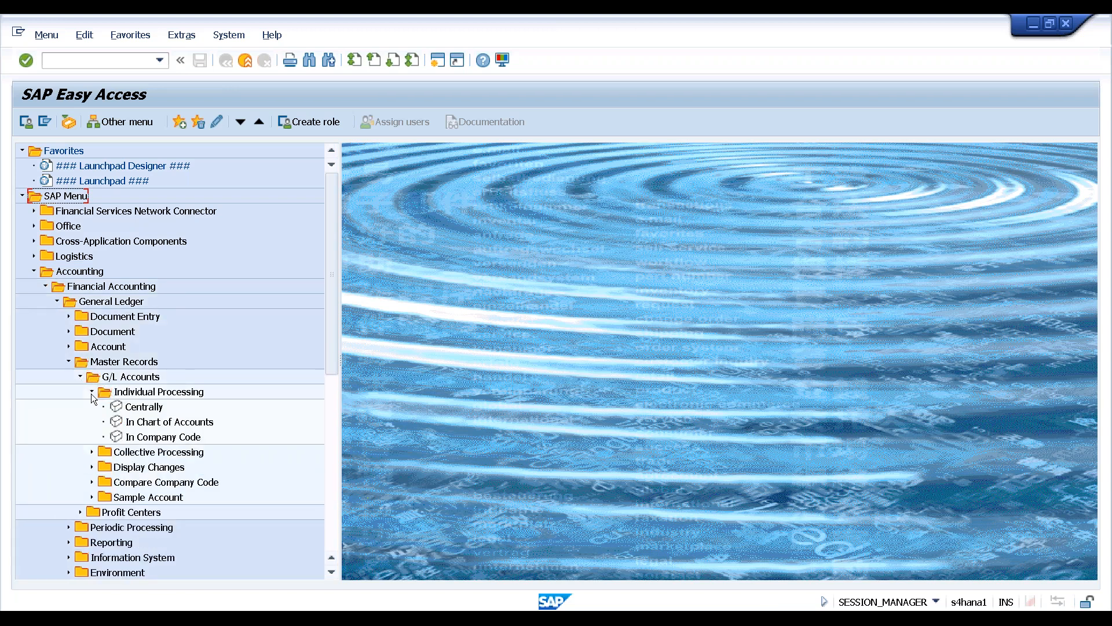
Select Centrally, In Chart of Accounts and In Company Code, ending on Centrally
left_click(139, 410)
left_click(137, 427)
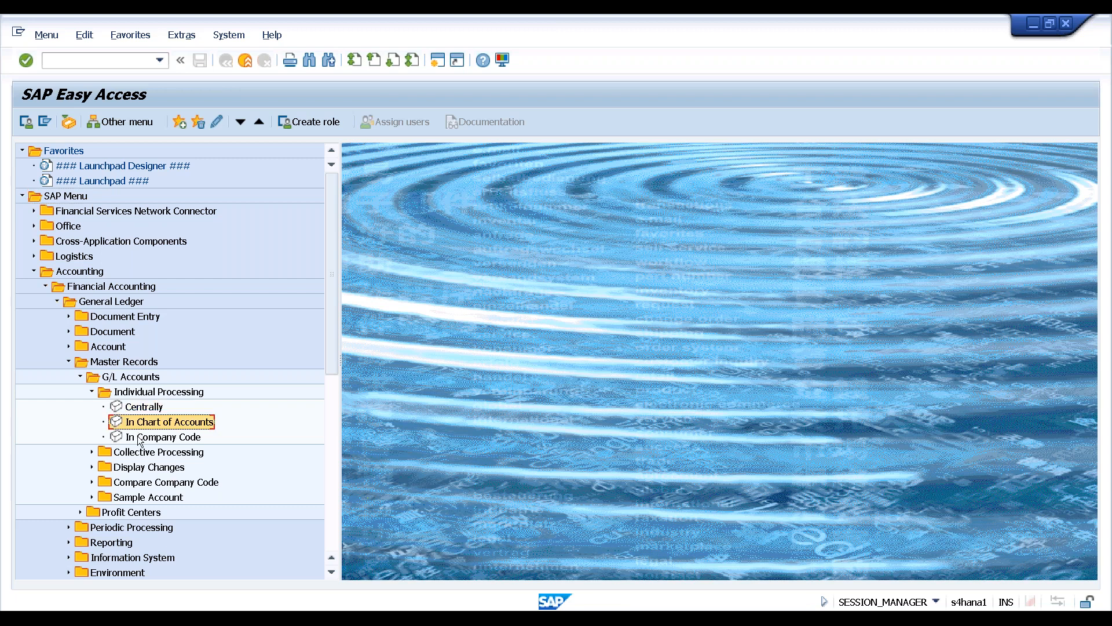
left_click(140, 437)
left_click(140, 427)
left_click(140, 412)
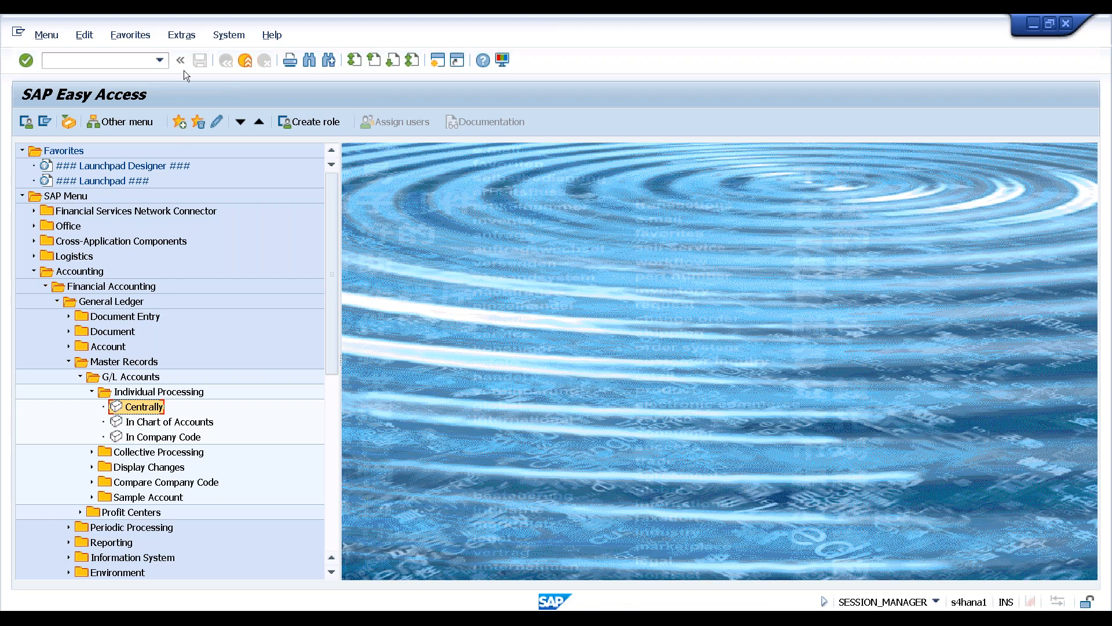
Turn Display Technical Names back on in the Easy Access settings
left_click(181, 35)
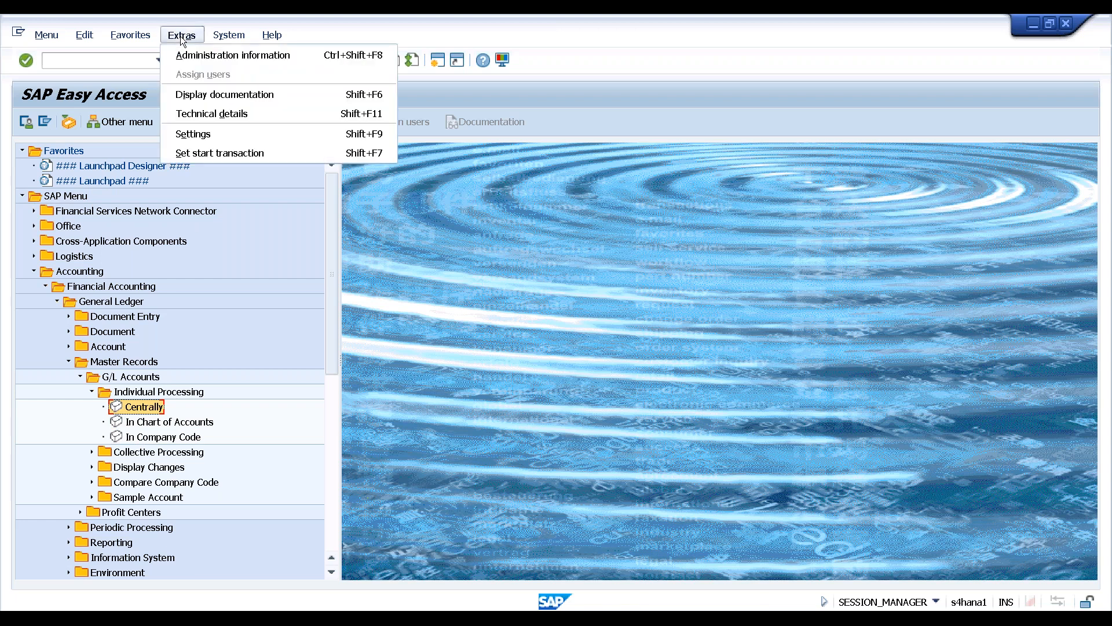
left_click(212, 134)
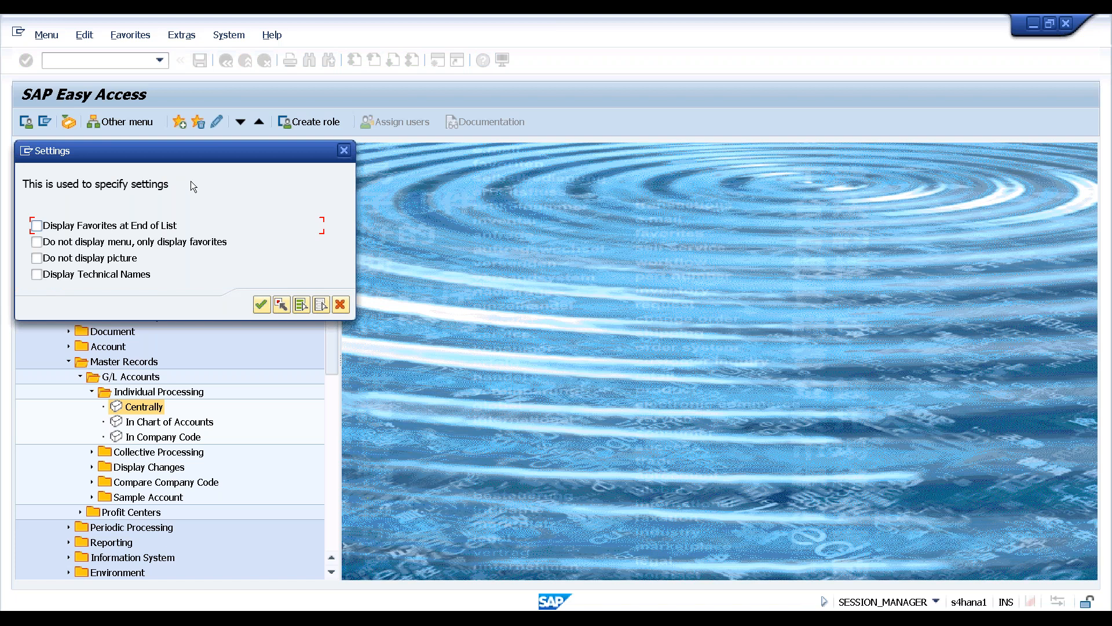
left_click(39, 275)
left_click(261, 304)
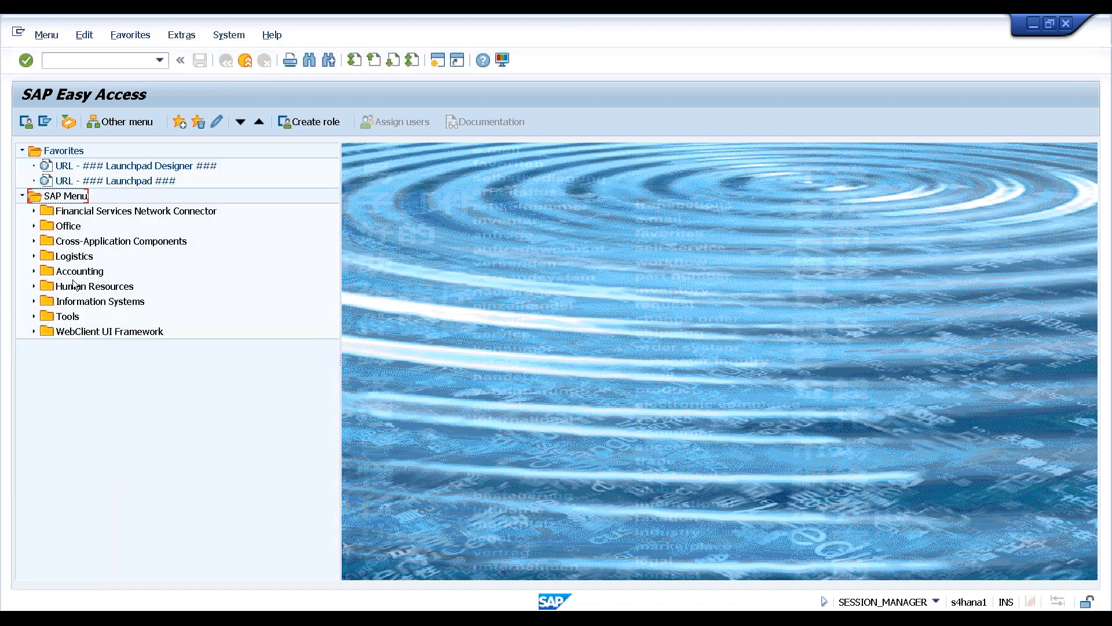
Re-expand the menu to G/L Accounts Individual Processing and select FS00 - Centrally
left_click(33, 271)
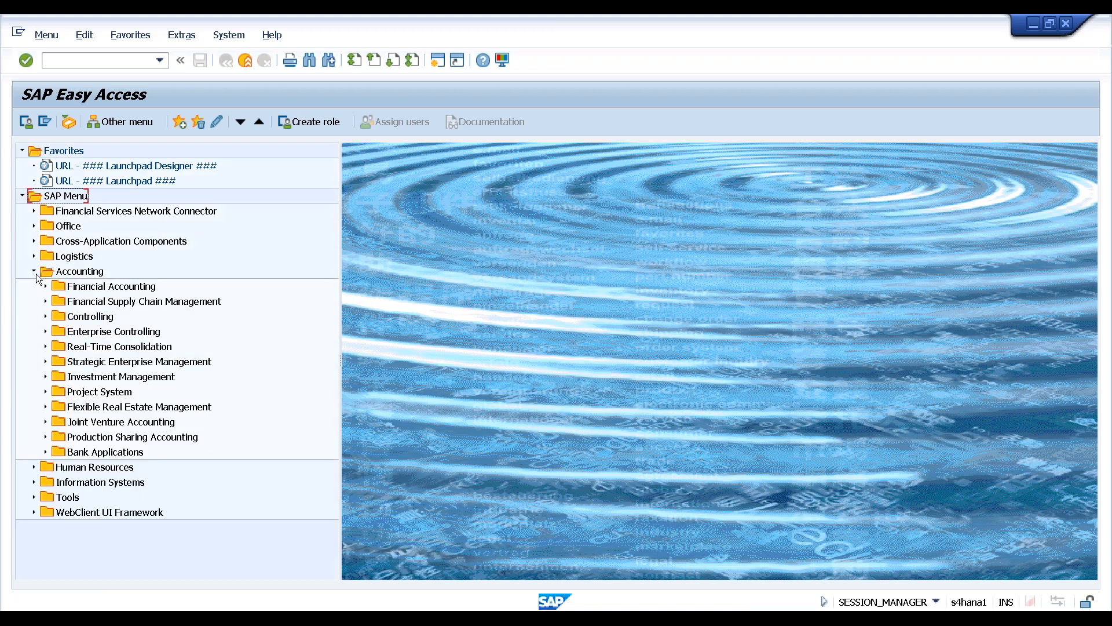
left_click(46, 286)
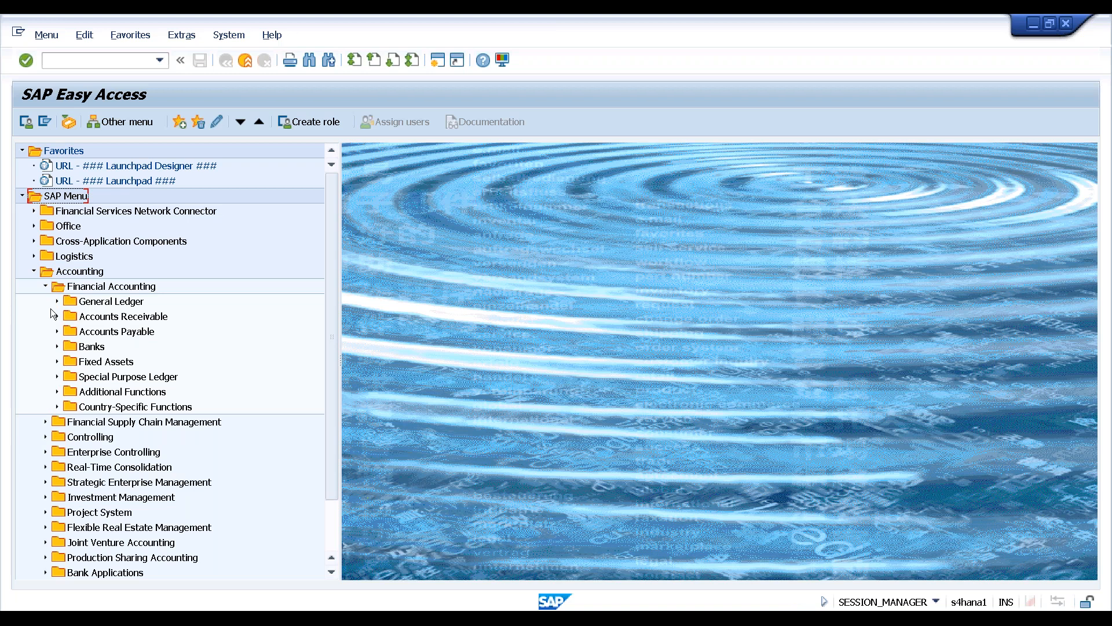
left_click(57, 301)
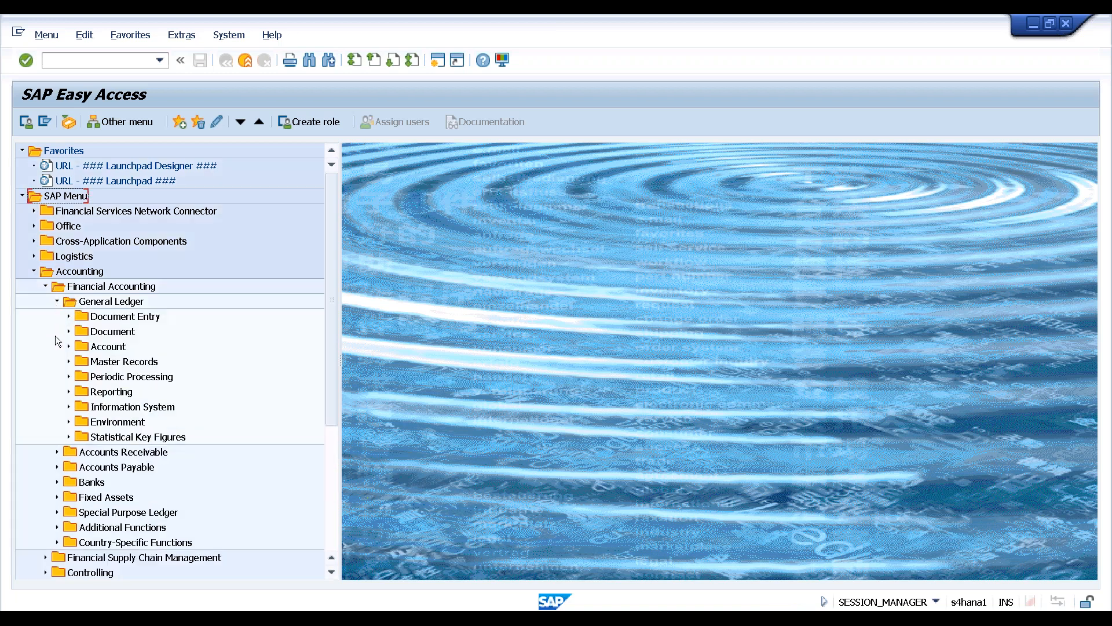
left_click(69, 362)
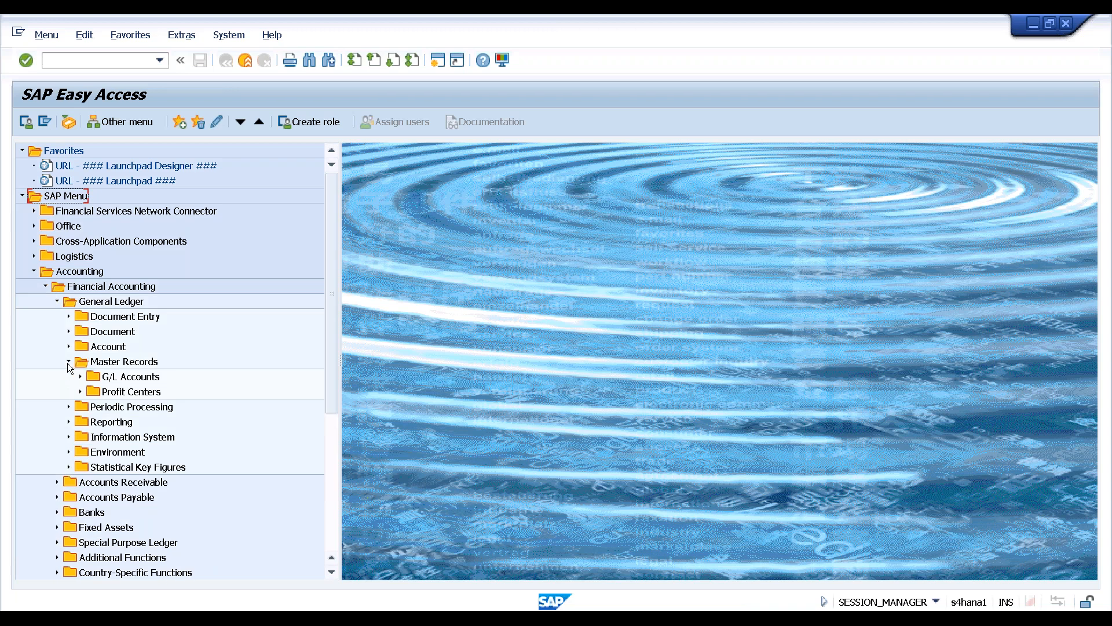
left_click(81, 377)
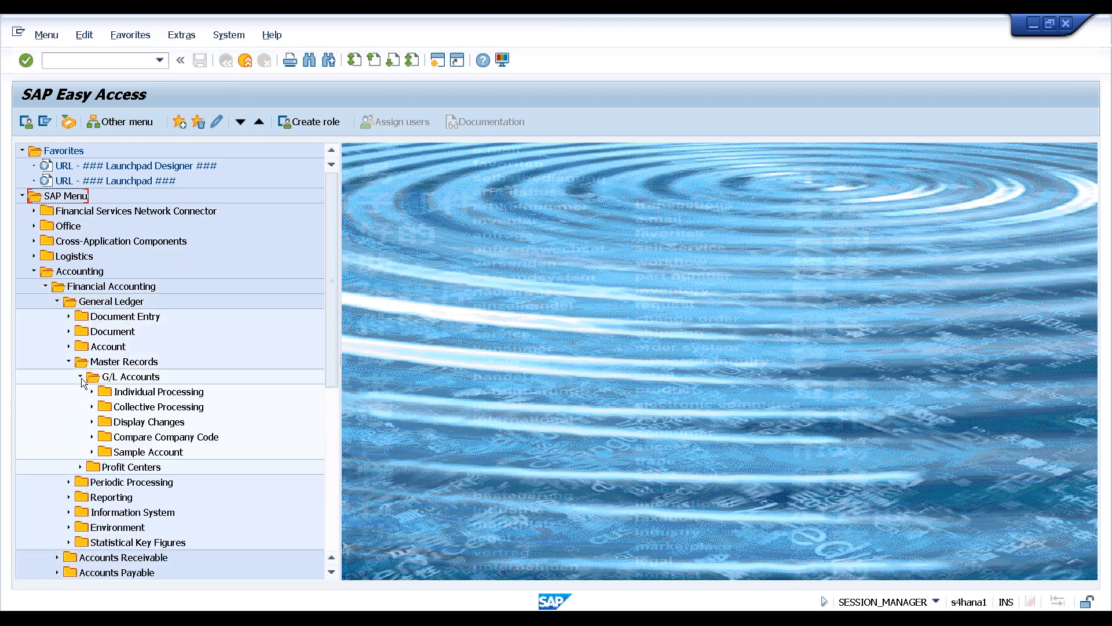
left_click(91, 392)
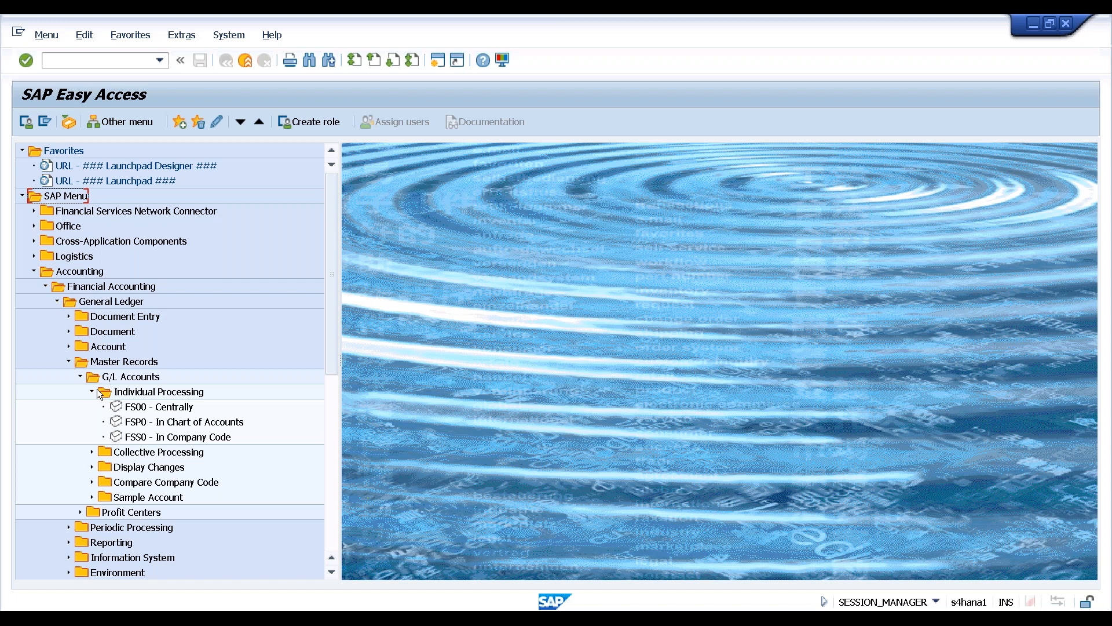
left_click(153, 410)
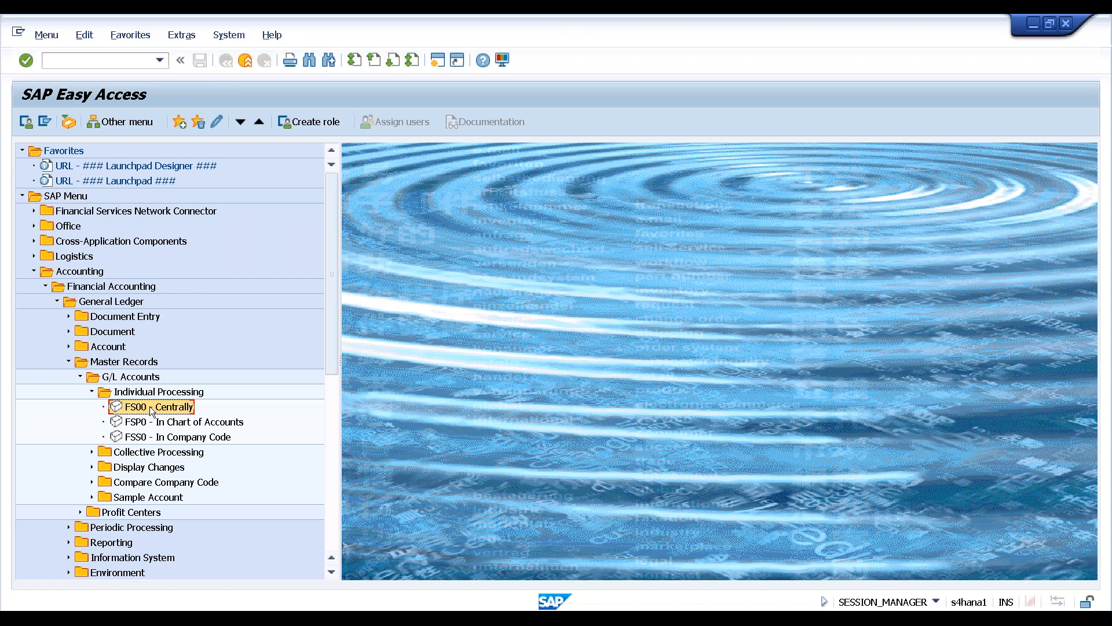
Run transaction FS00 from the command field
left_click(114, 60)
type("fs00")
key("Return")
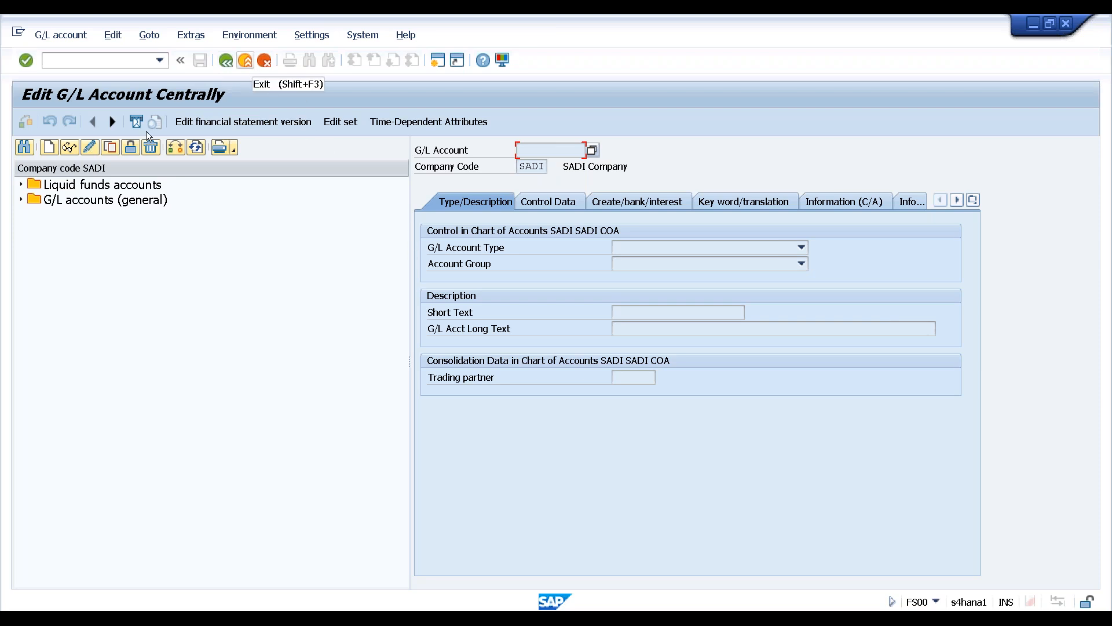
Create G/L account 1000 for company code HAN1 and expand Liquid funds accounts
left_click(48, 148)
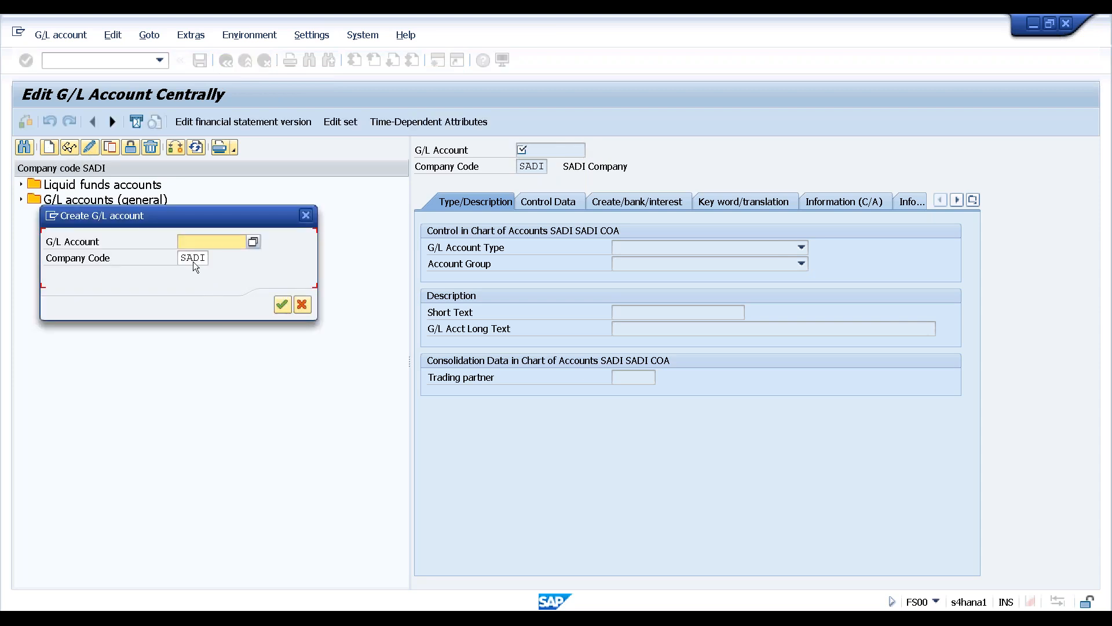
left_click(193, 258)
left_click(215, 259)
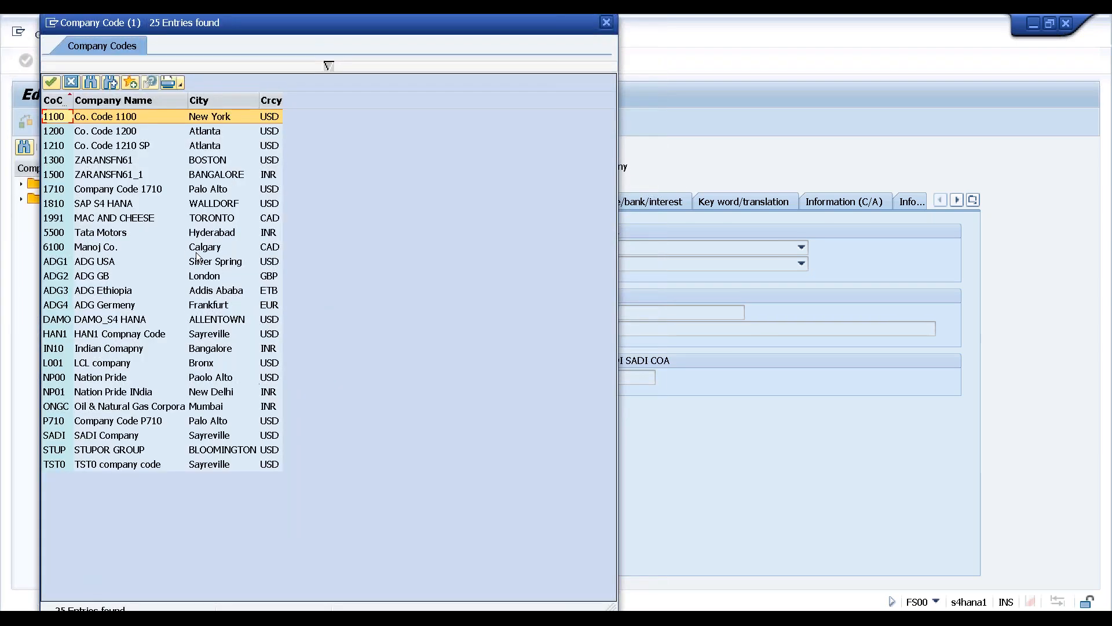
left_click(61, 335)
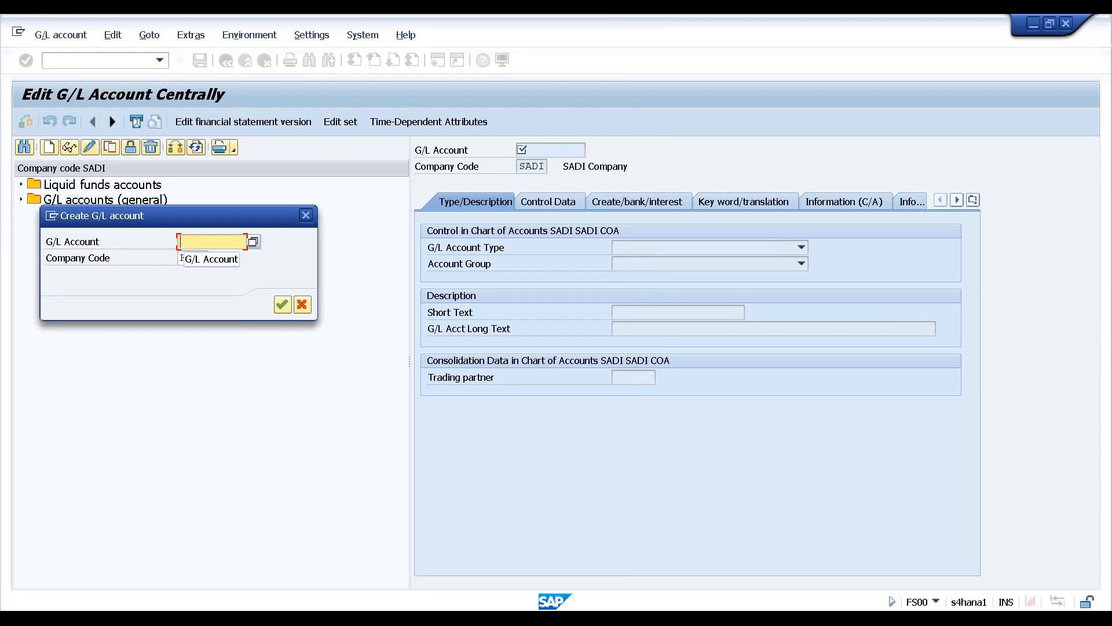
type("1")
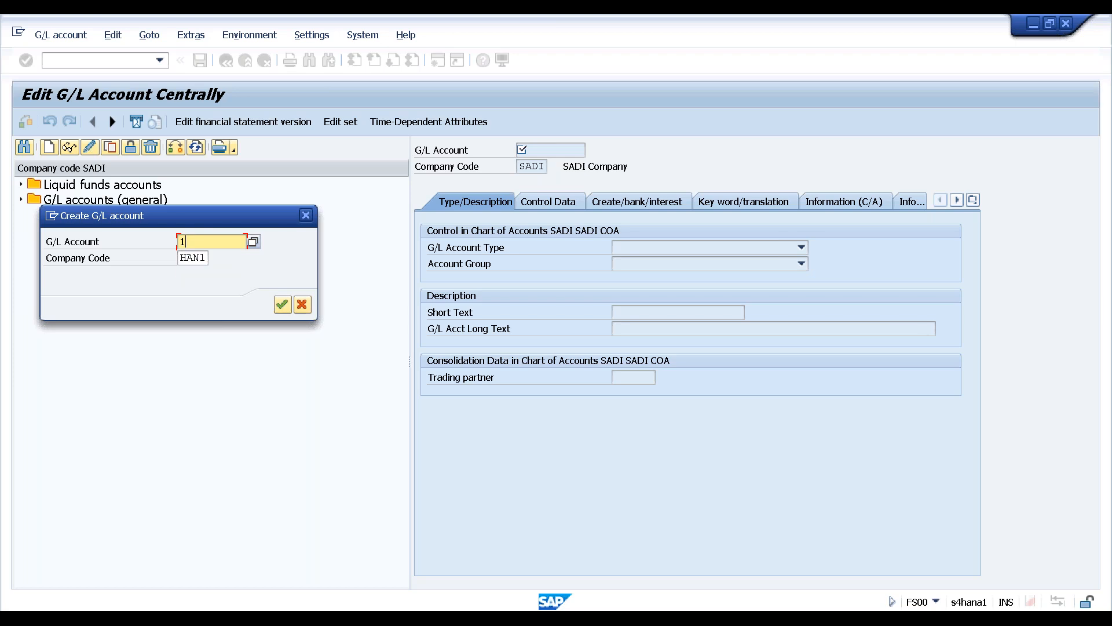
type("000")
key("Return")
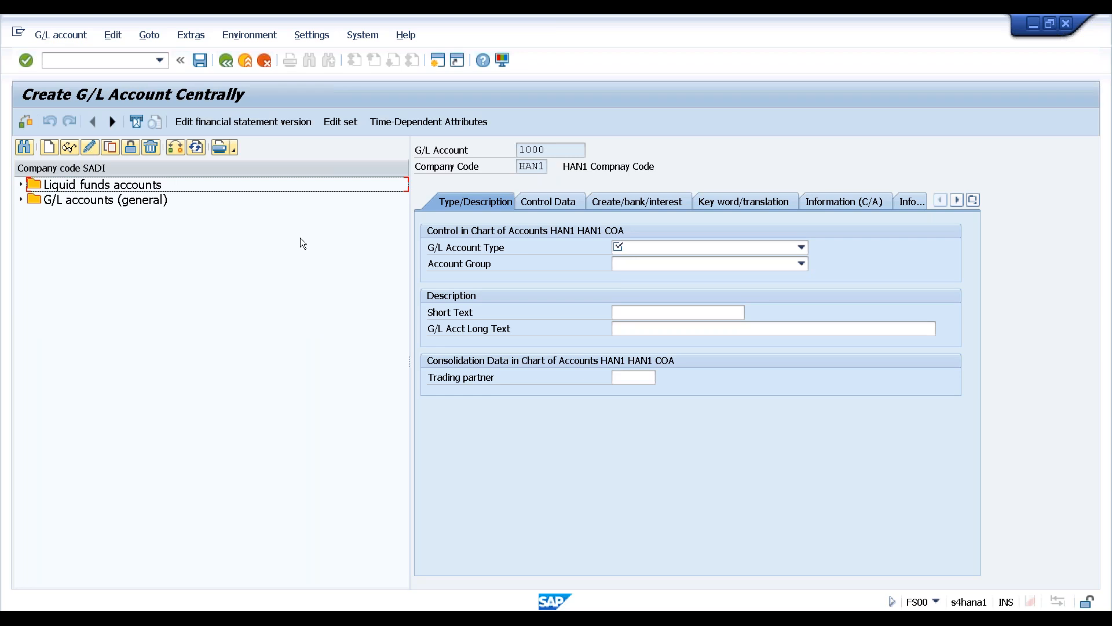
left_click(21, 185)
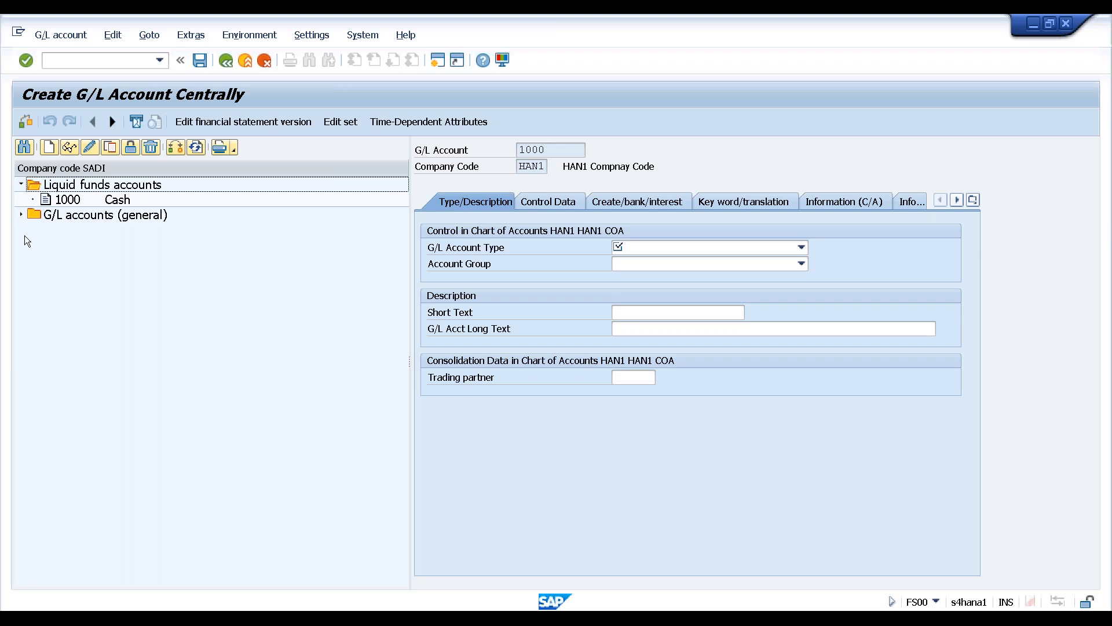
Set the account type to Balance Sheet Account and group to Liquid funds accounts
left_click(21, 215)
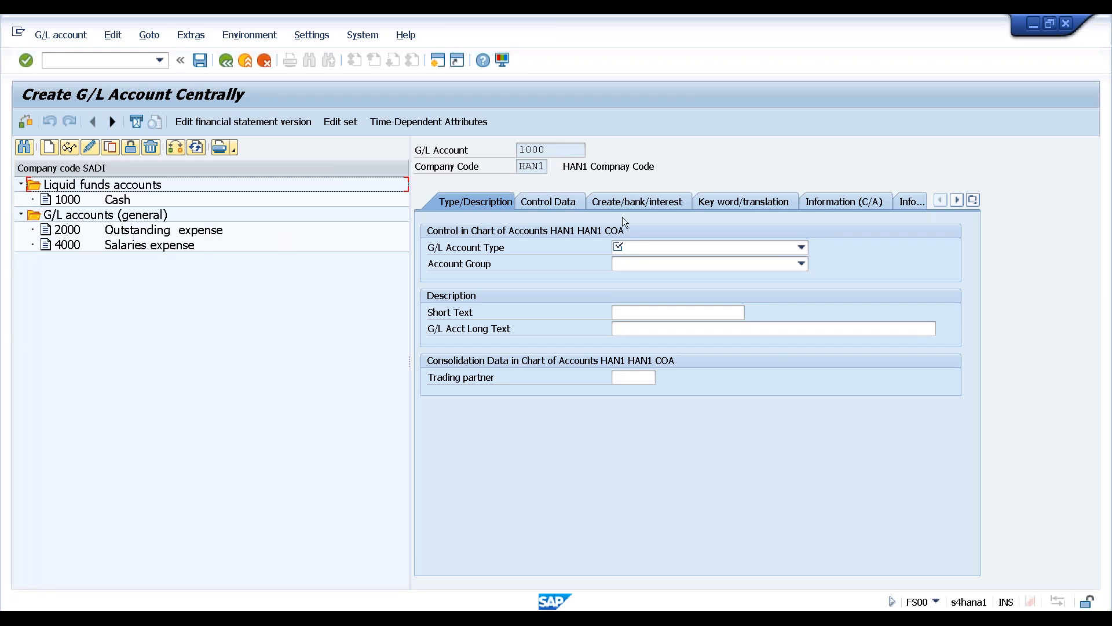
left_click(698, 251)
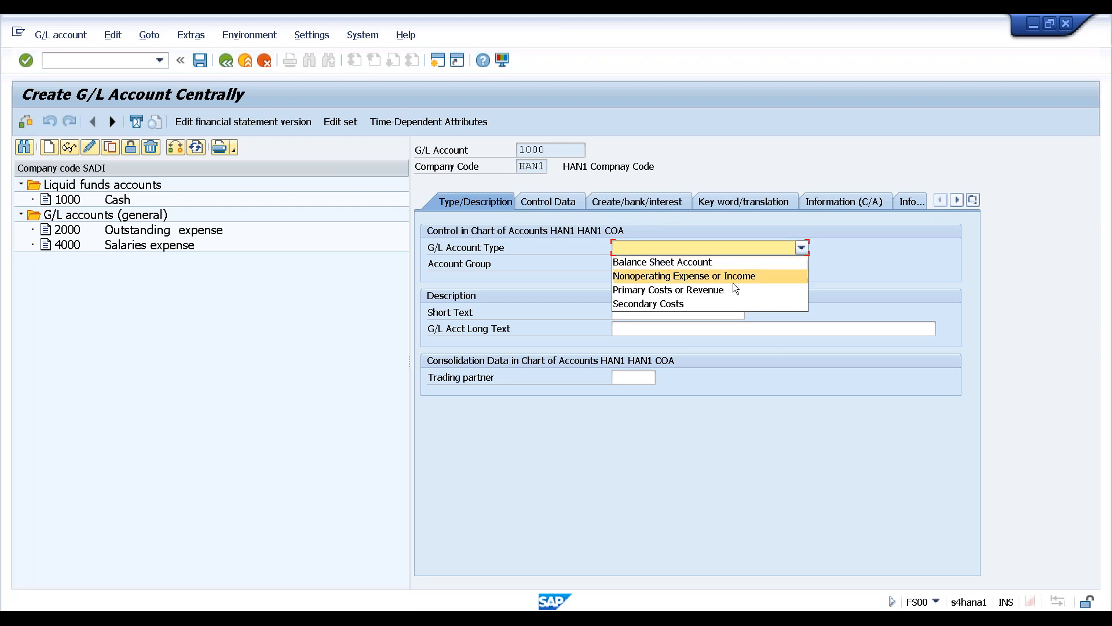
left_click(693, 264)
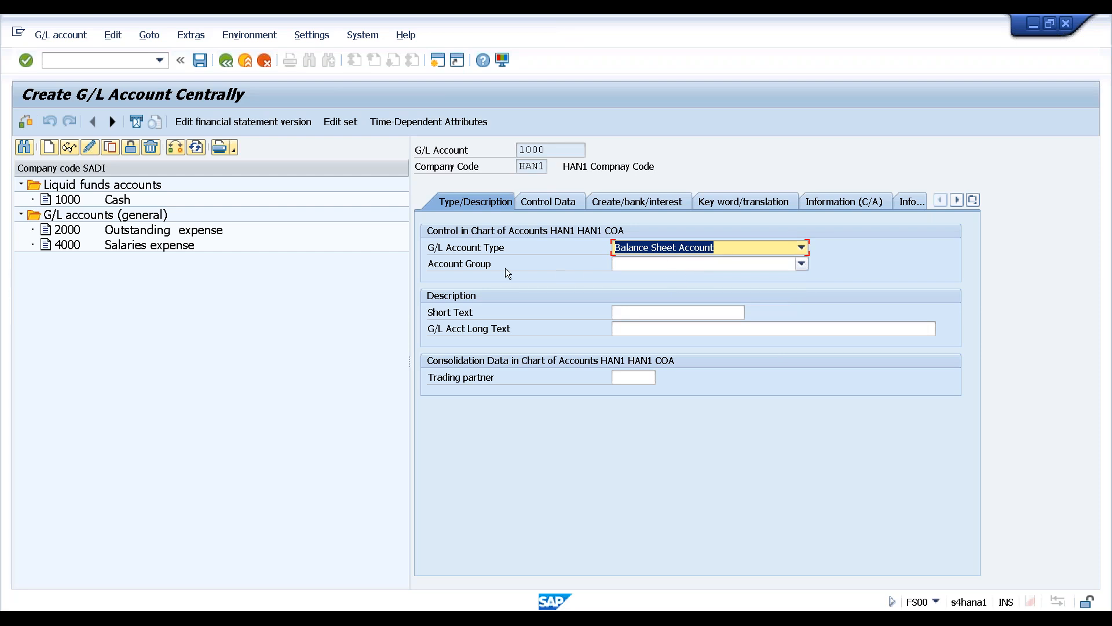
left_click(801, 264)
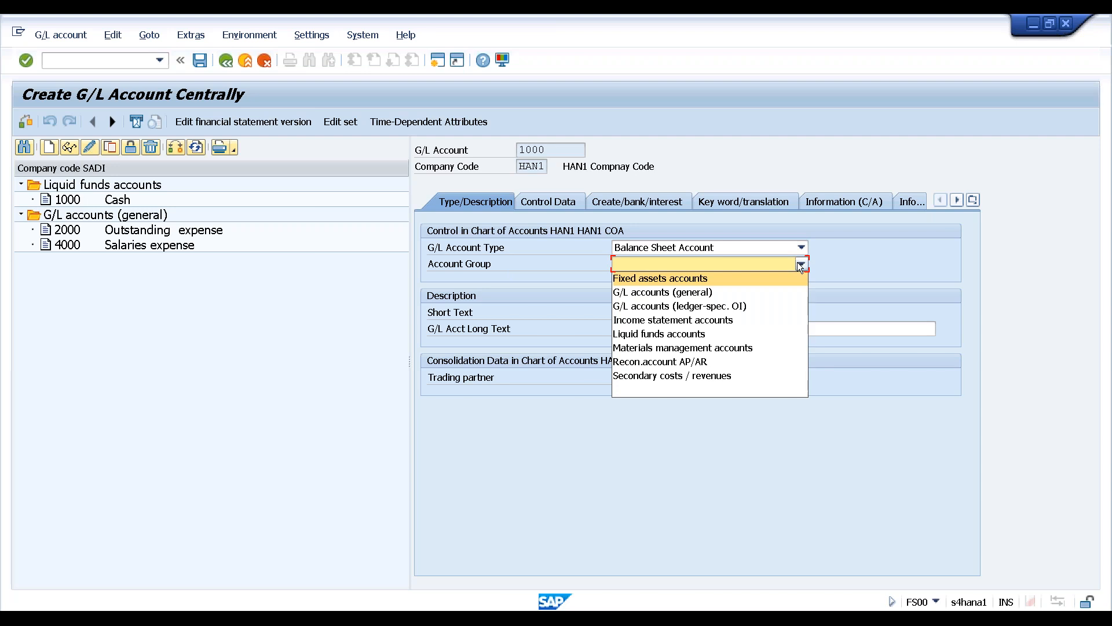
left_click(674, 334)
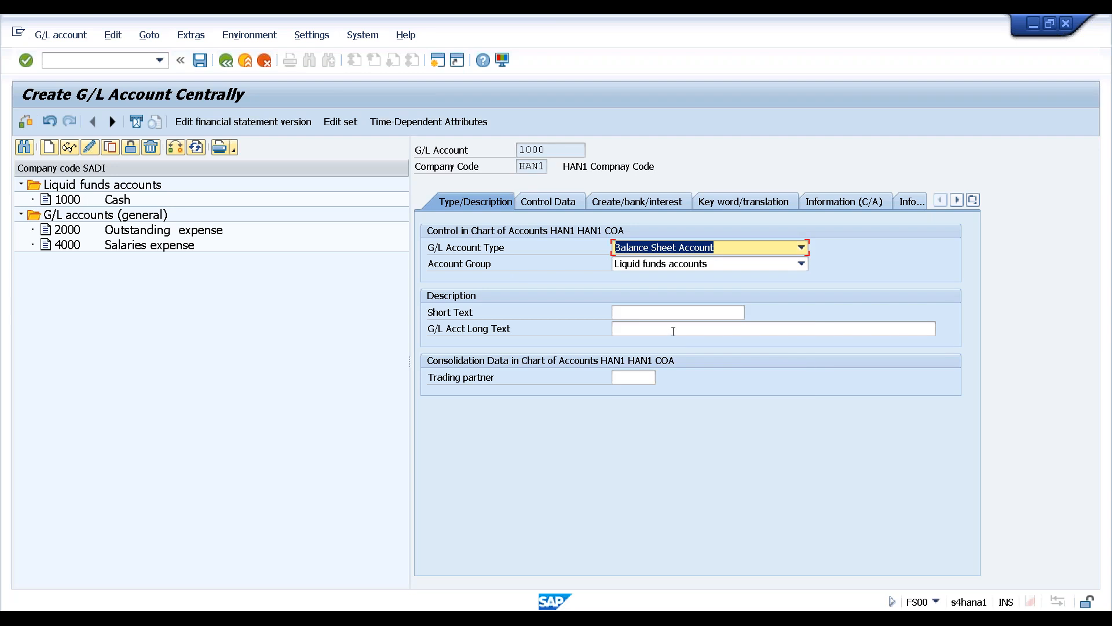
Enter 'Cash' as both short text and long text
left_click(661, 314)
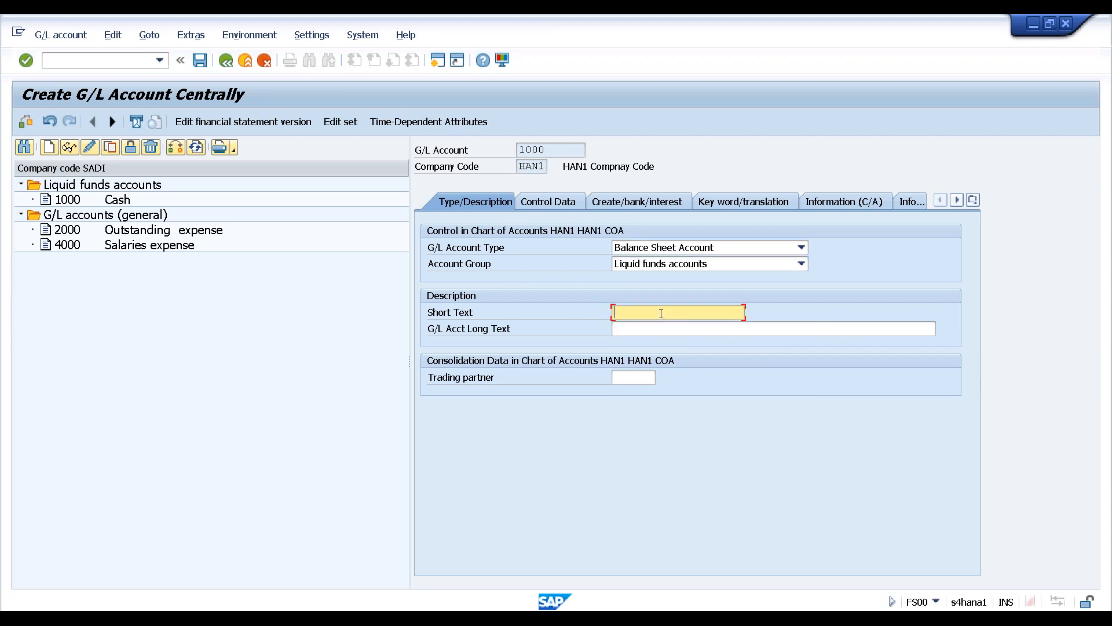
type("Cash")
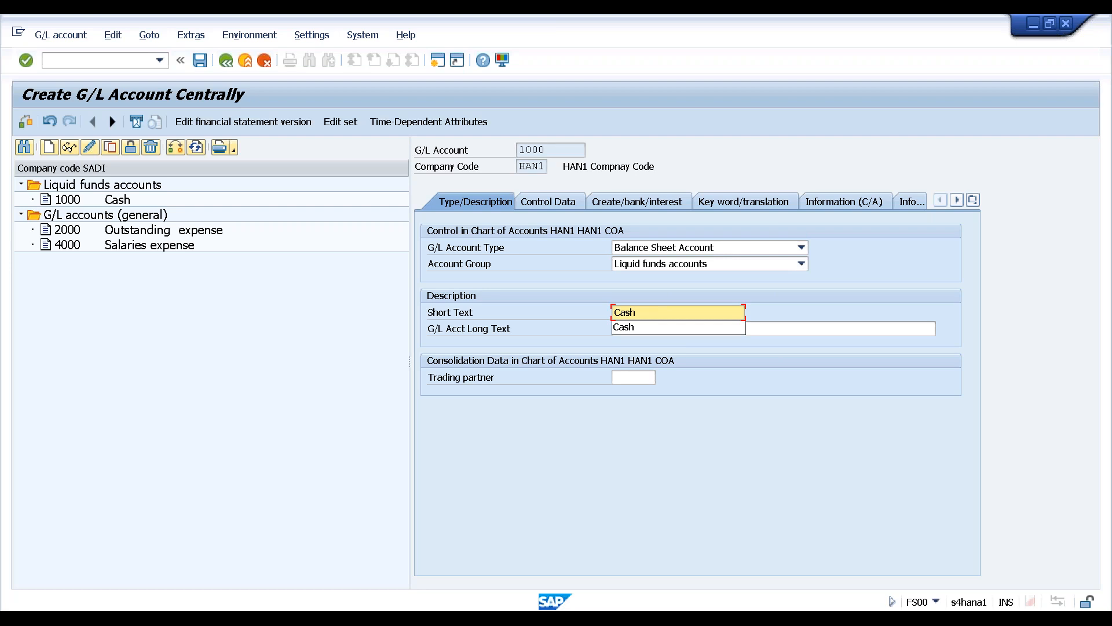
key("Tab")
type("Cash")
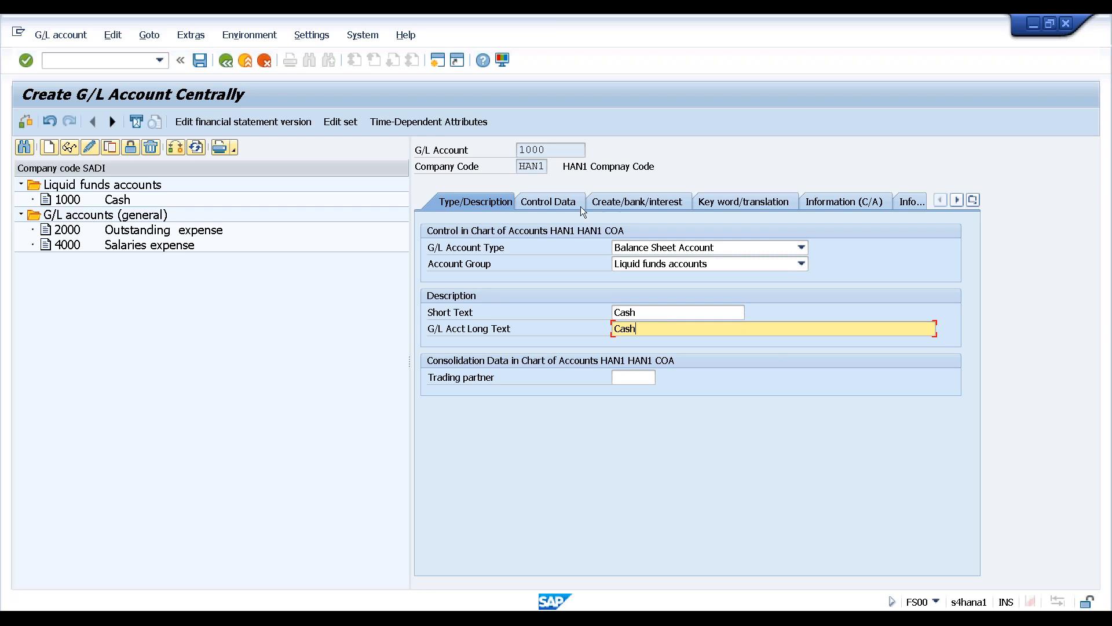
Assign field status group YB01 on the Create/bank/interest tab
left_click(554, 200)
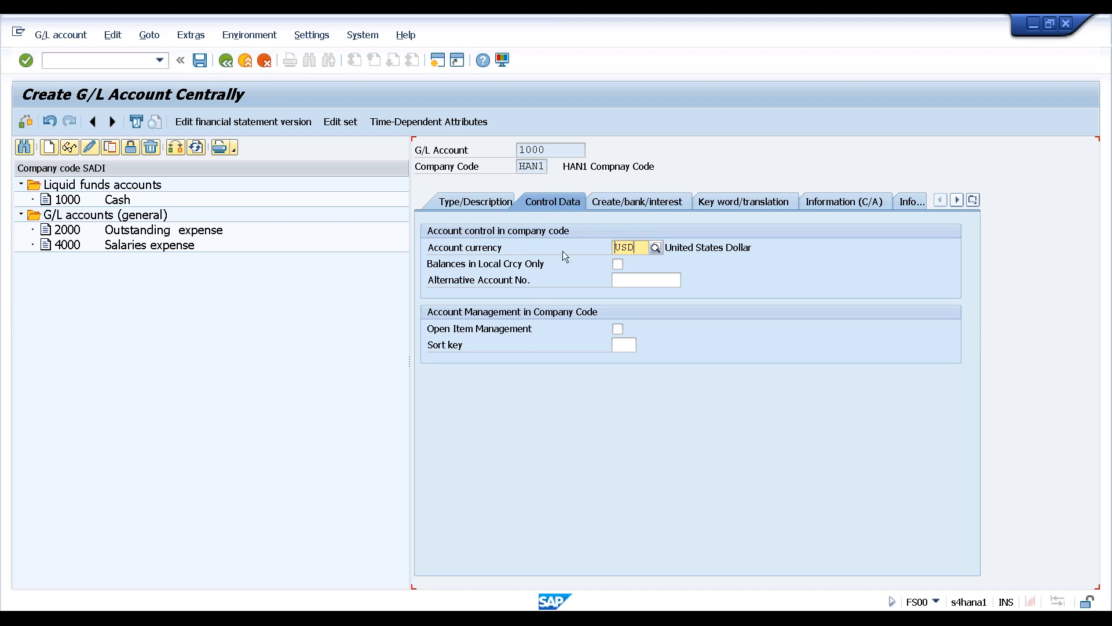
left_click(606, 201)
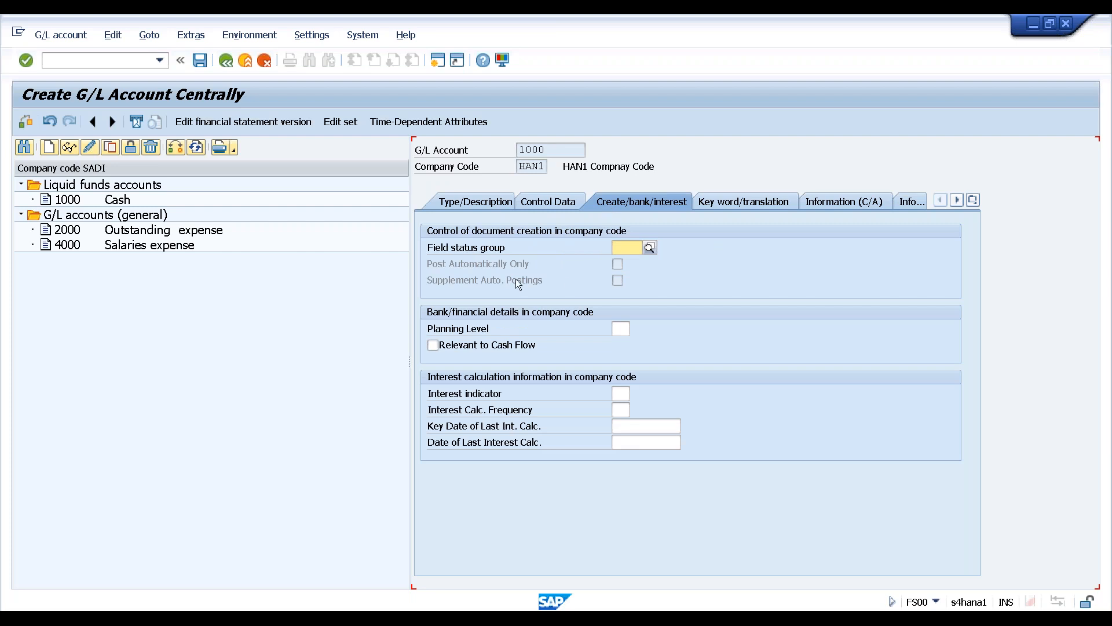
left_click(614, 247)
key("F4")
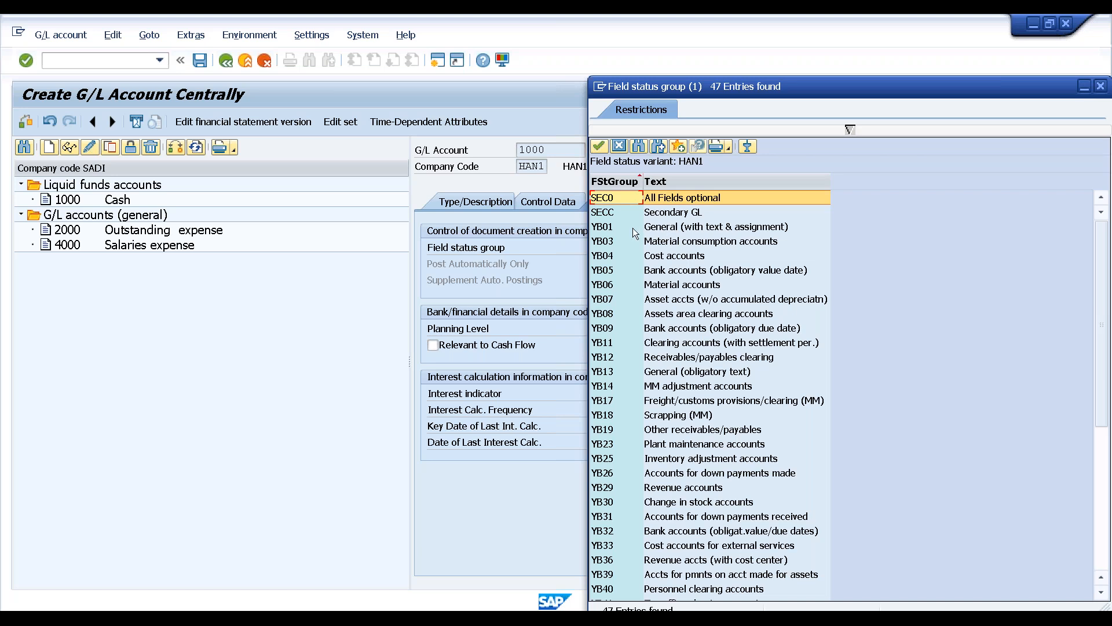
left_click(603, 232)
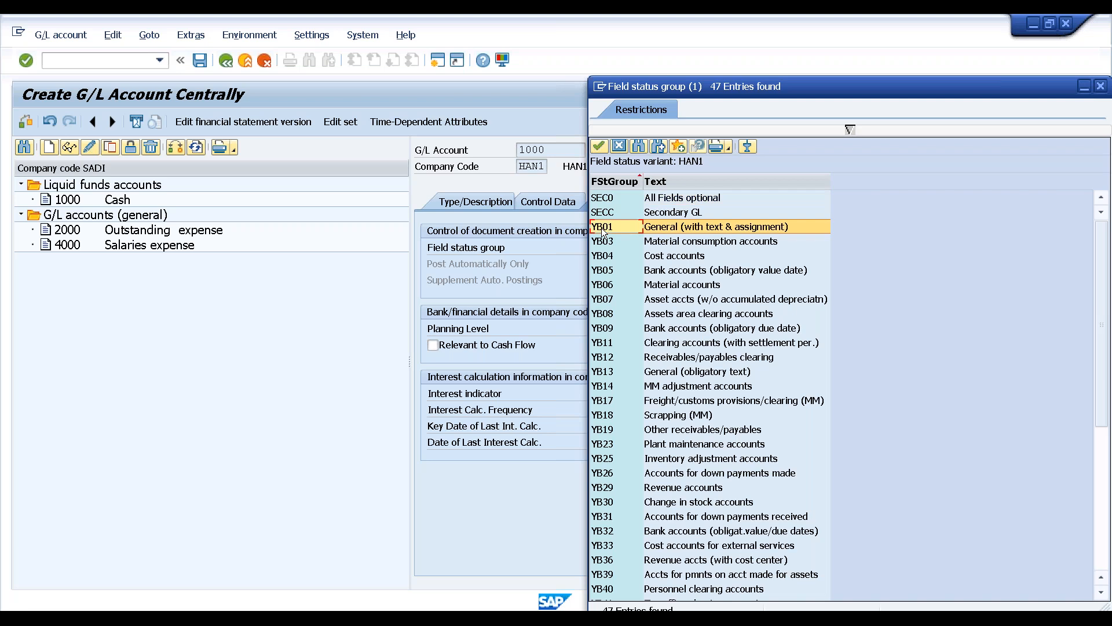
double_click(603, 232)
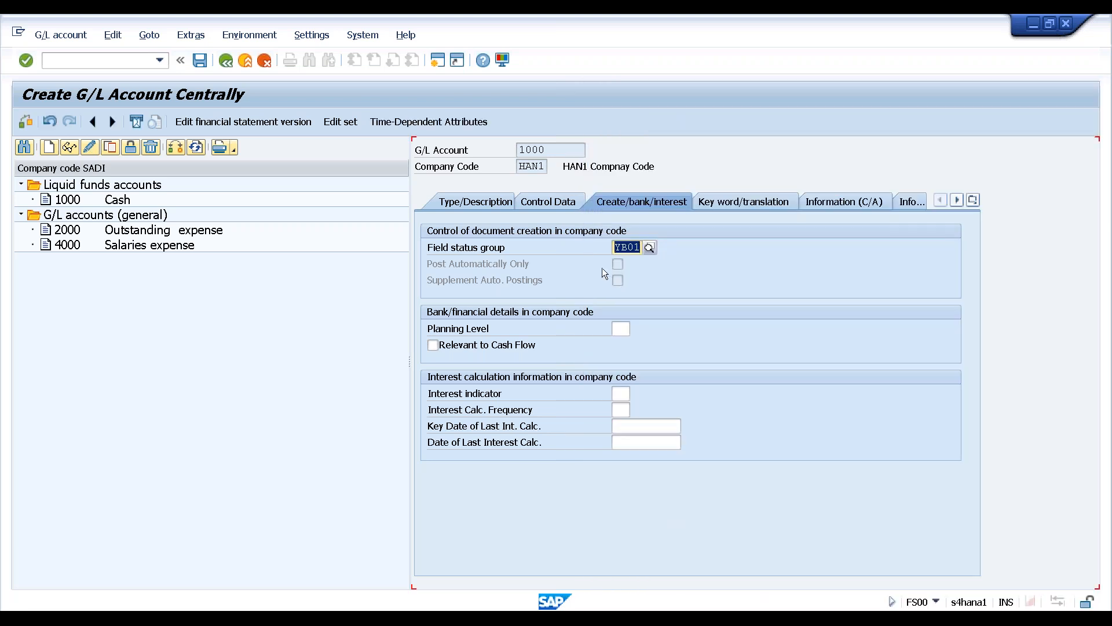
Mark the account as Relevant to Cash Flow and confirm the entries
left_click(735, 207)
left_click(820, 204)
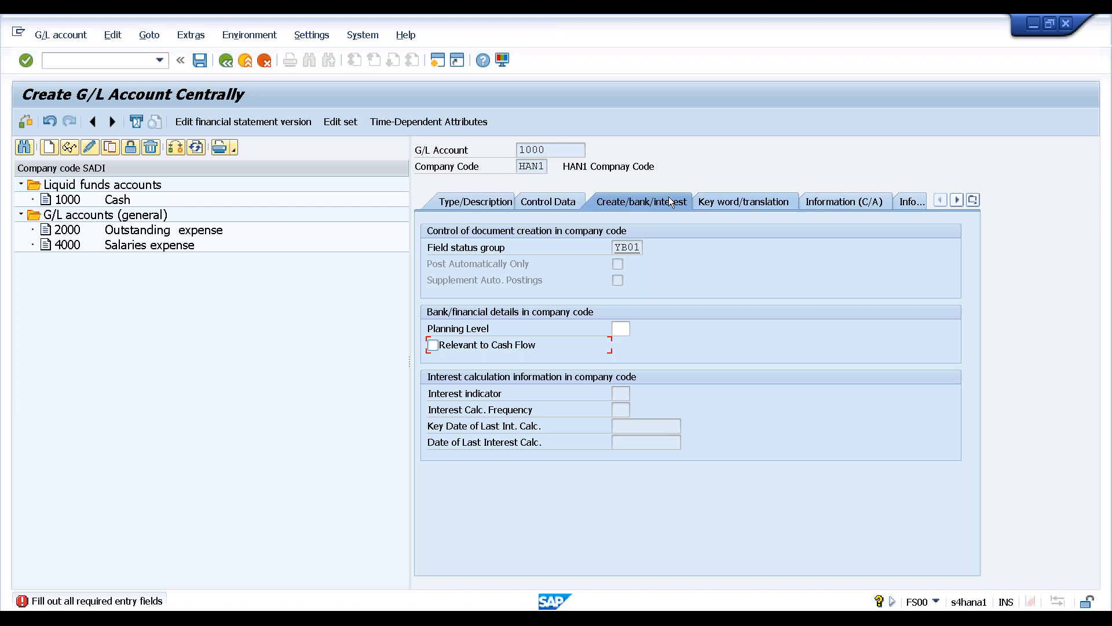
left_click(555, 203)
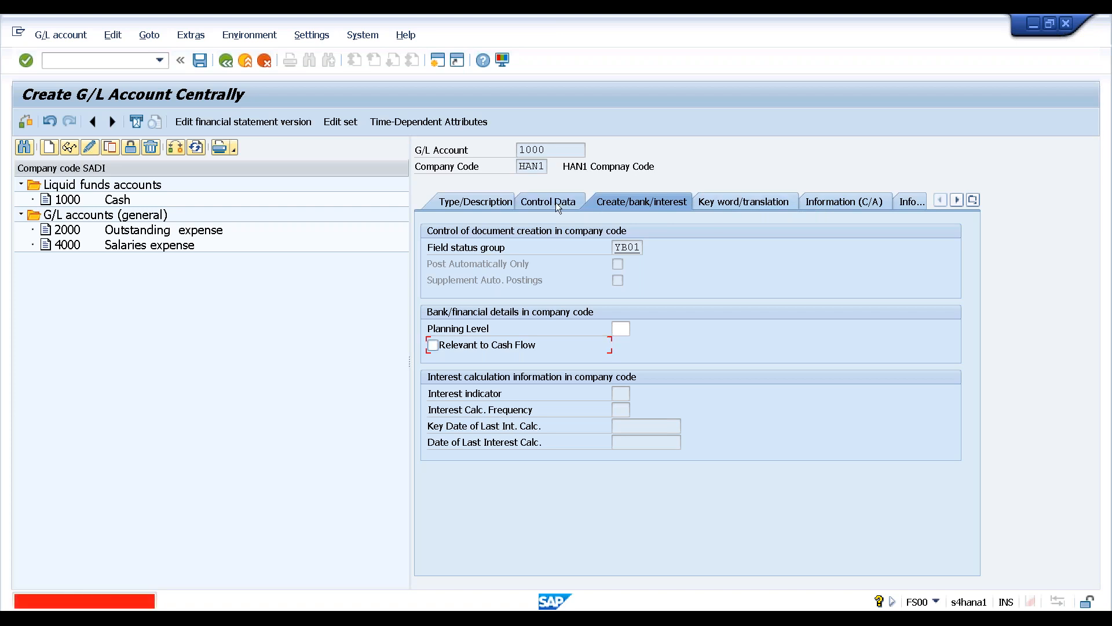
left_click(433, 345)
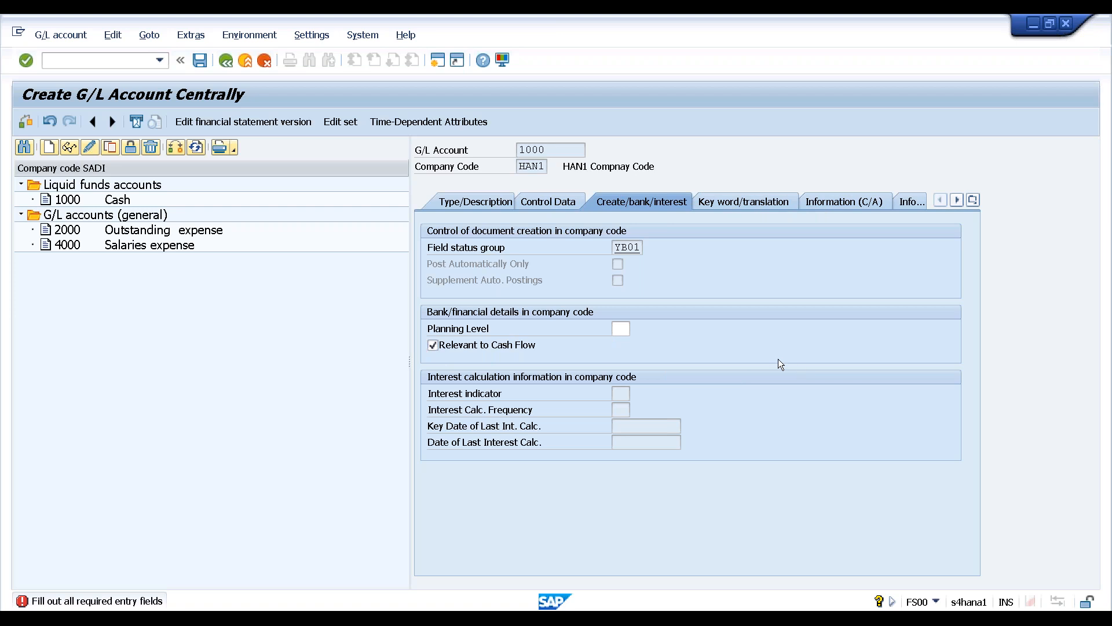
key("Return")
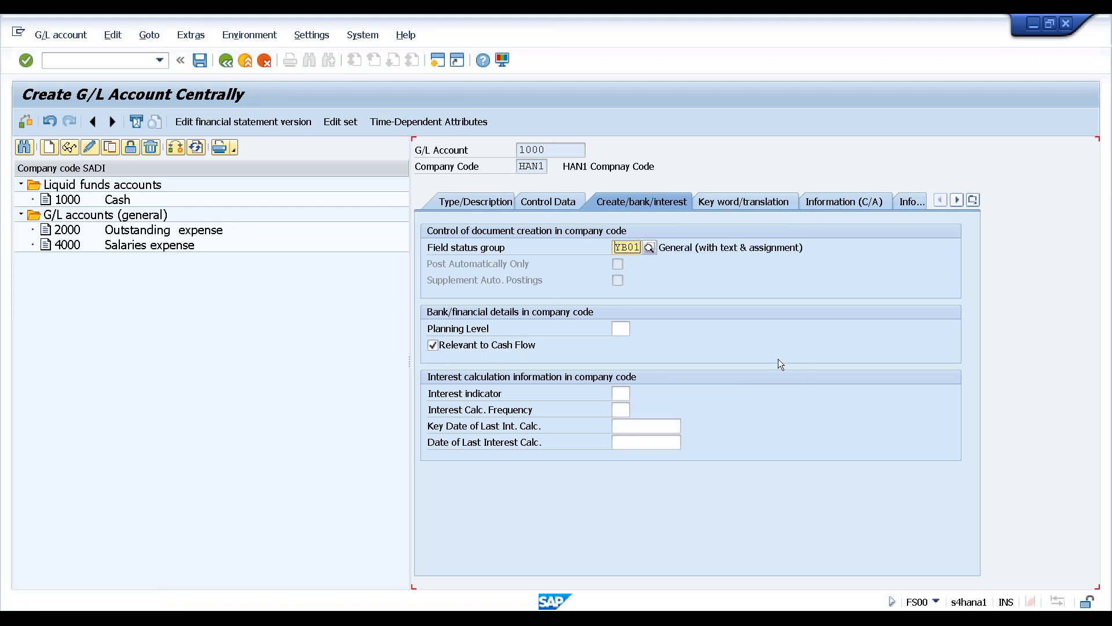
Save account 1000 past the warning and review its Type/Description, Control Data and bank/interest tabs
left_click(200, 61)
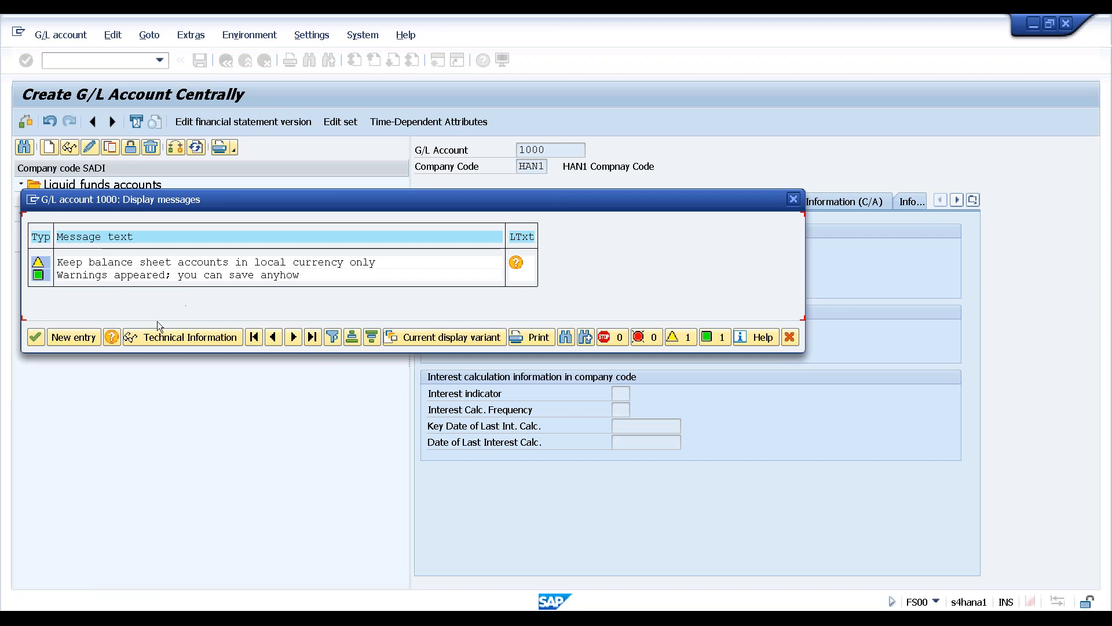
left_click(36, 336)
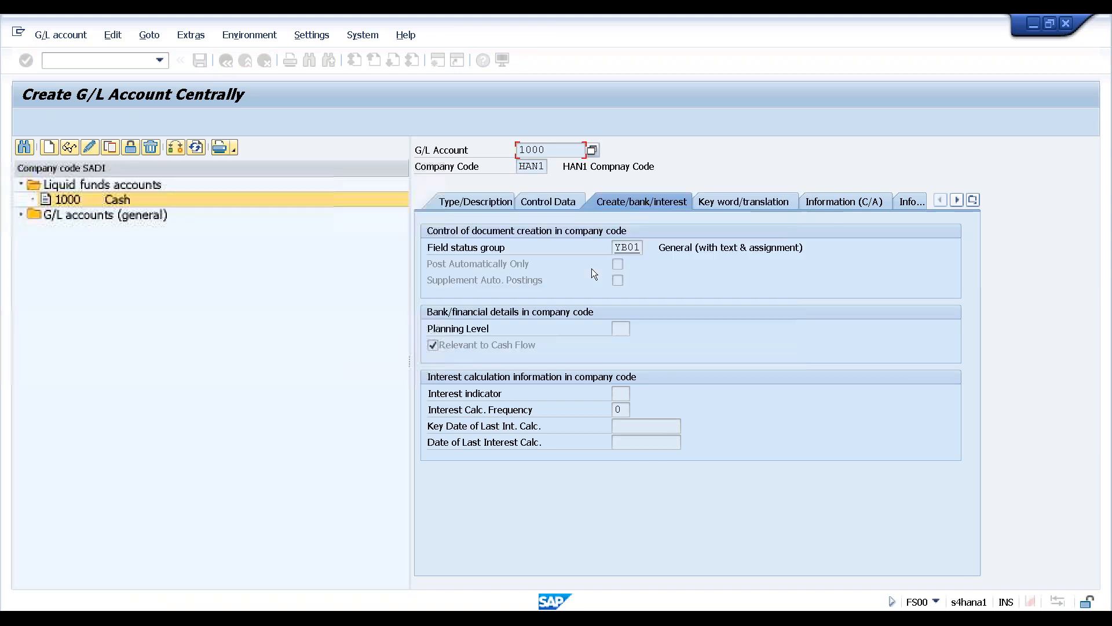
left_click(487, 201)
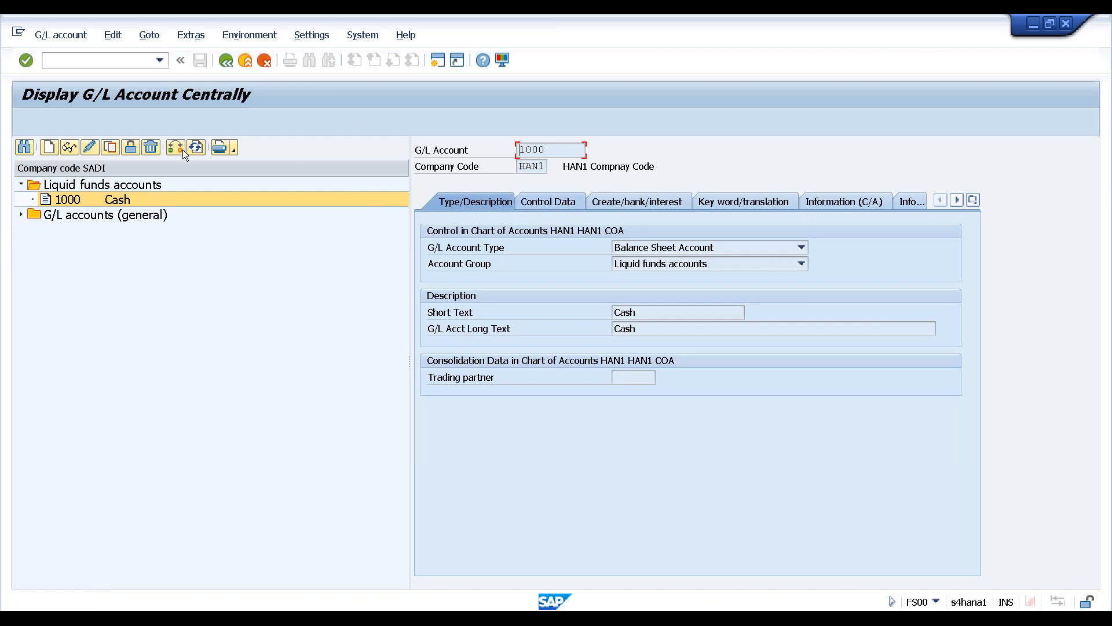
left_click(544, 202)
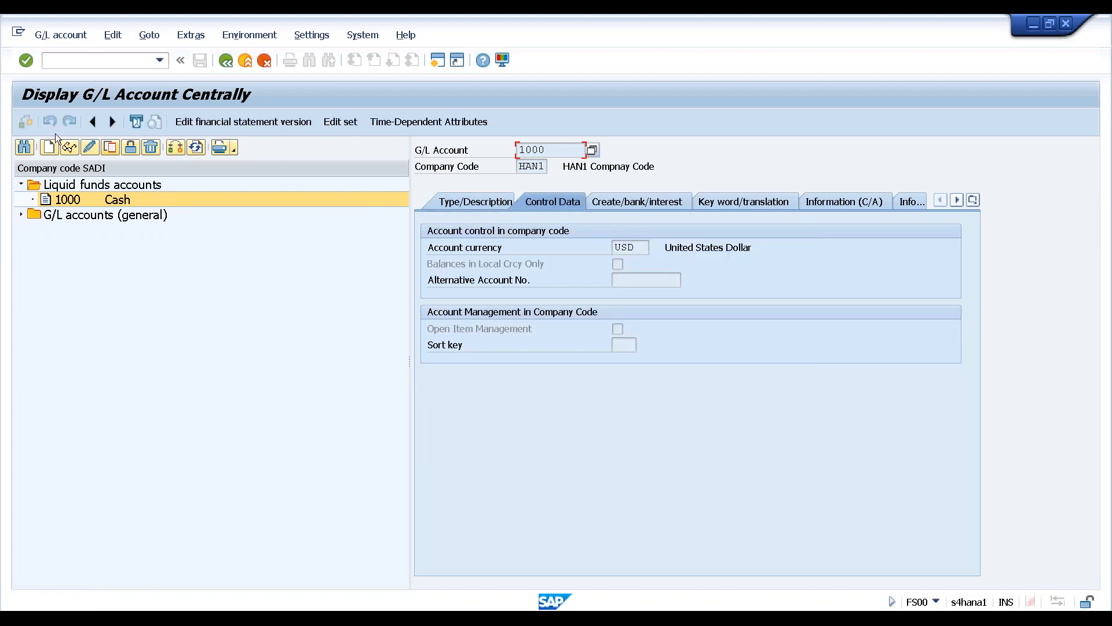
left_click(639, 206)
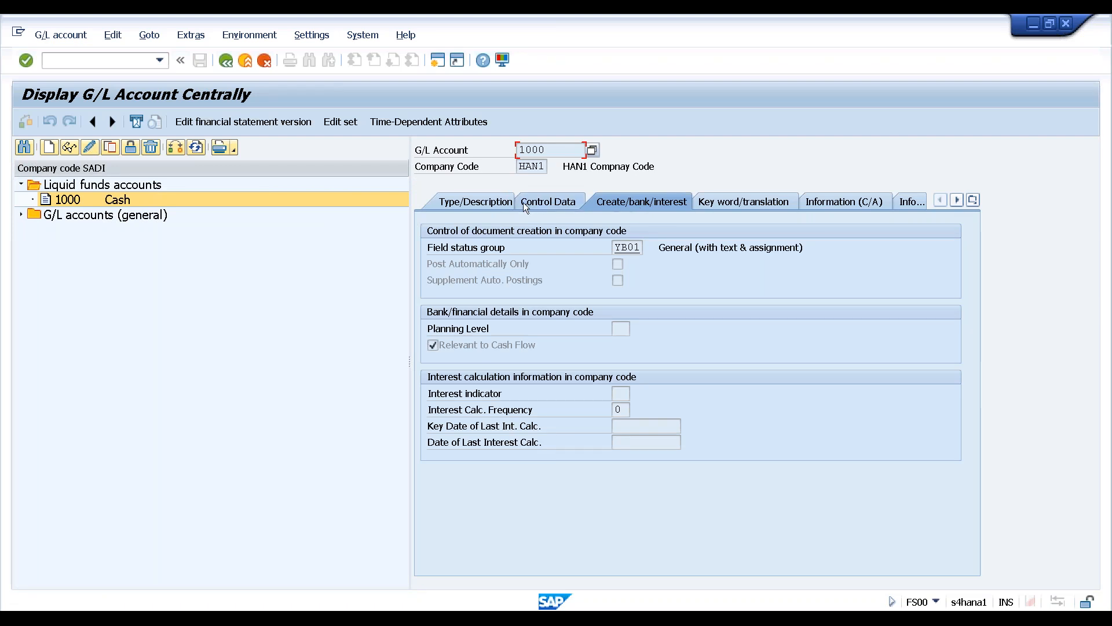
left_click(457, 204)
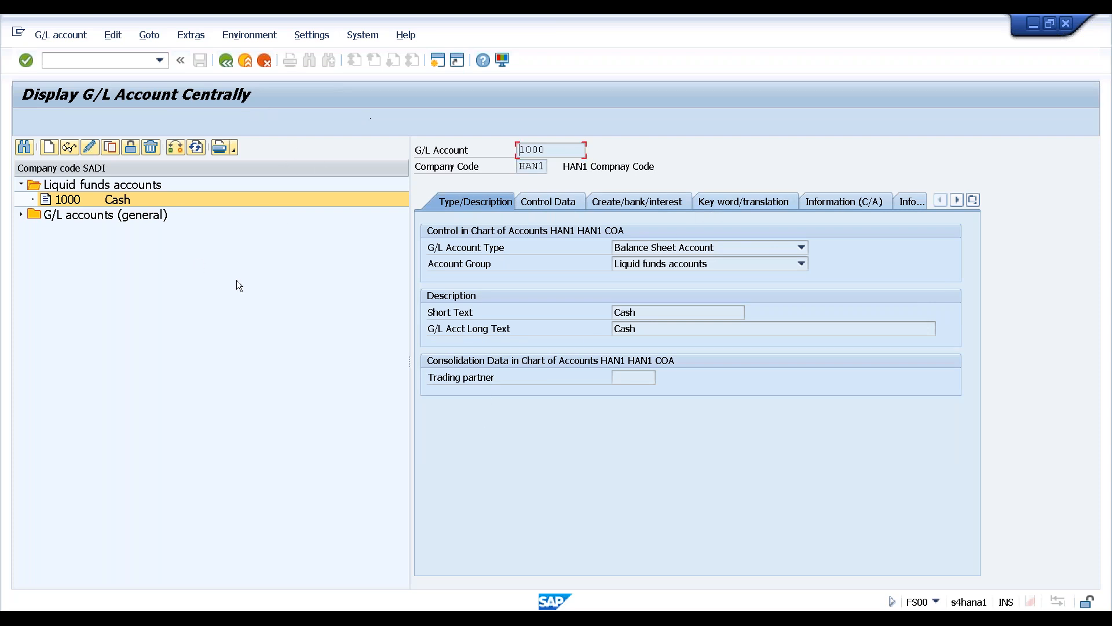
left_click(23, 214)
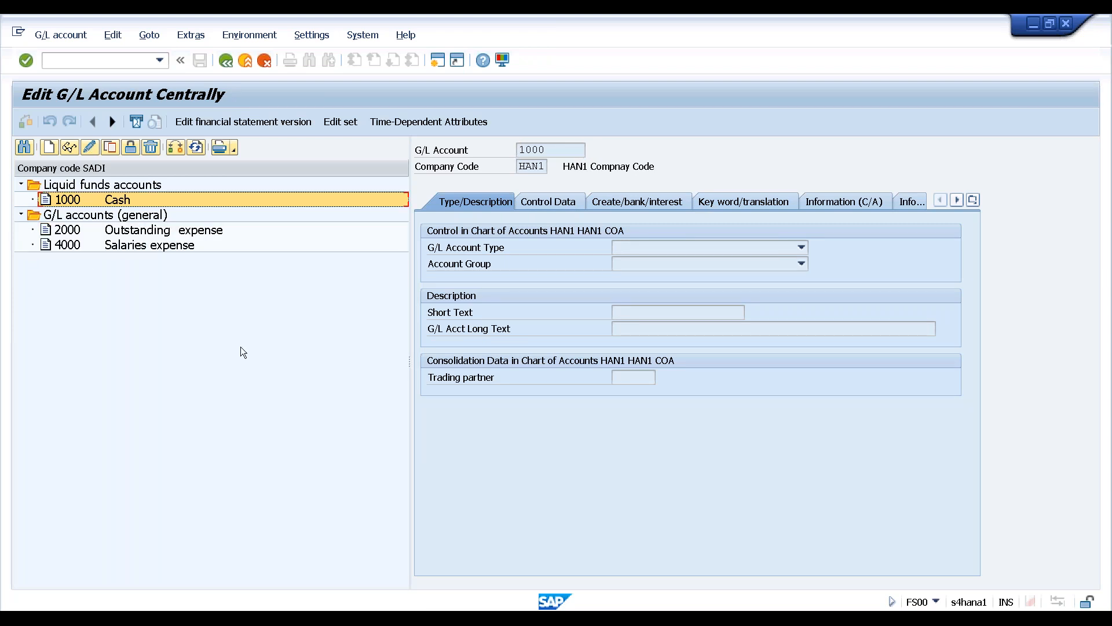
Return to FS00 Centrally and open account 1000 Cash under Liquid funds accounts
key("F3")
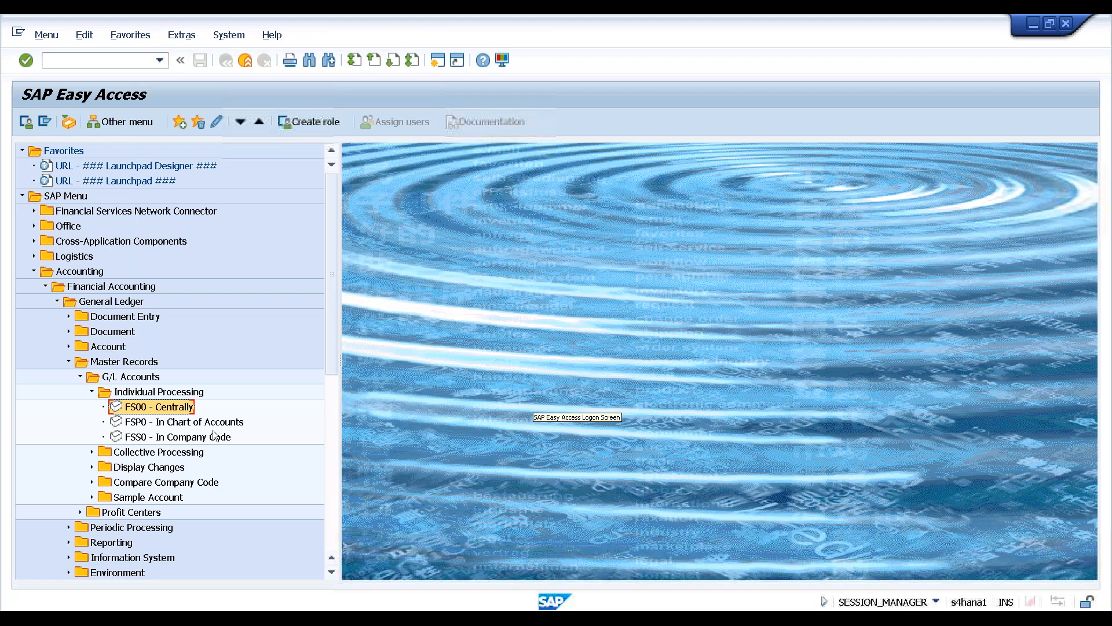
double_click(170, 405)
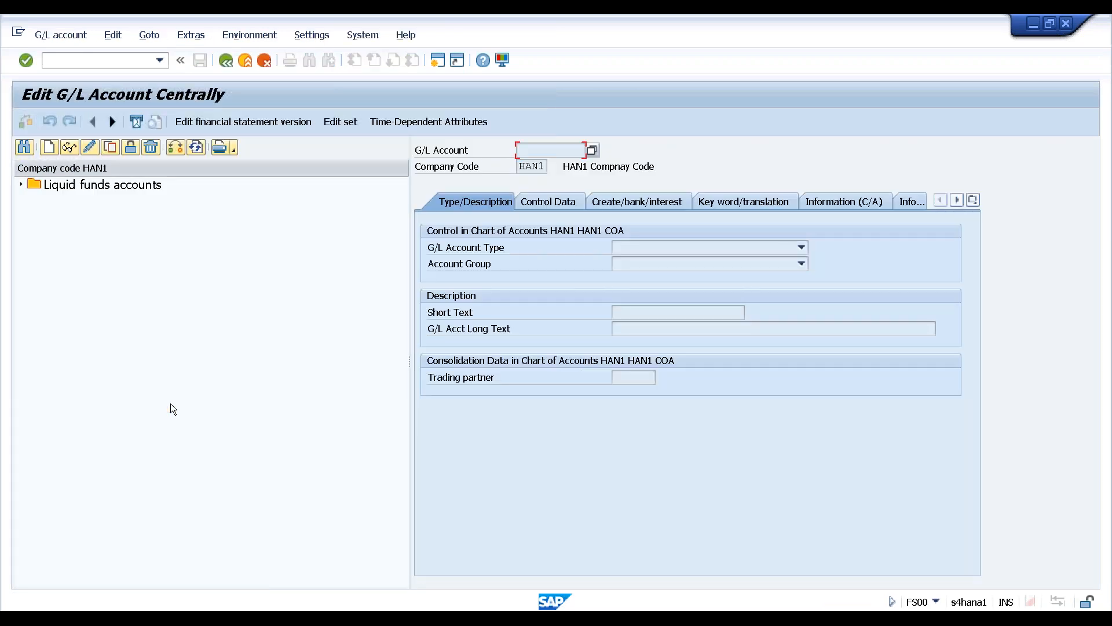
left_click(21, 187)
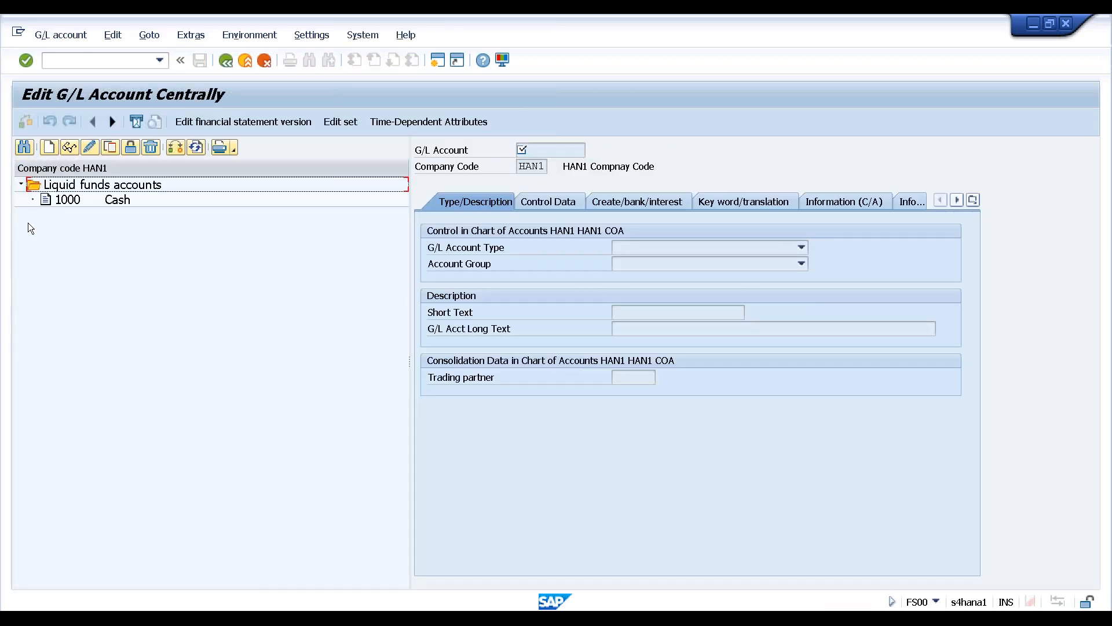
left_click(118, 203)
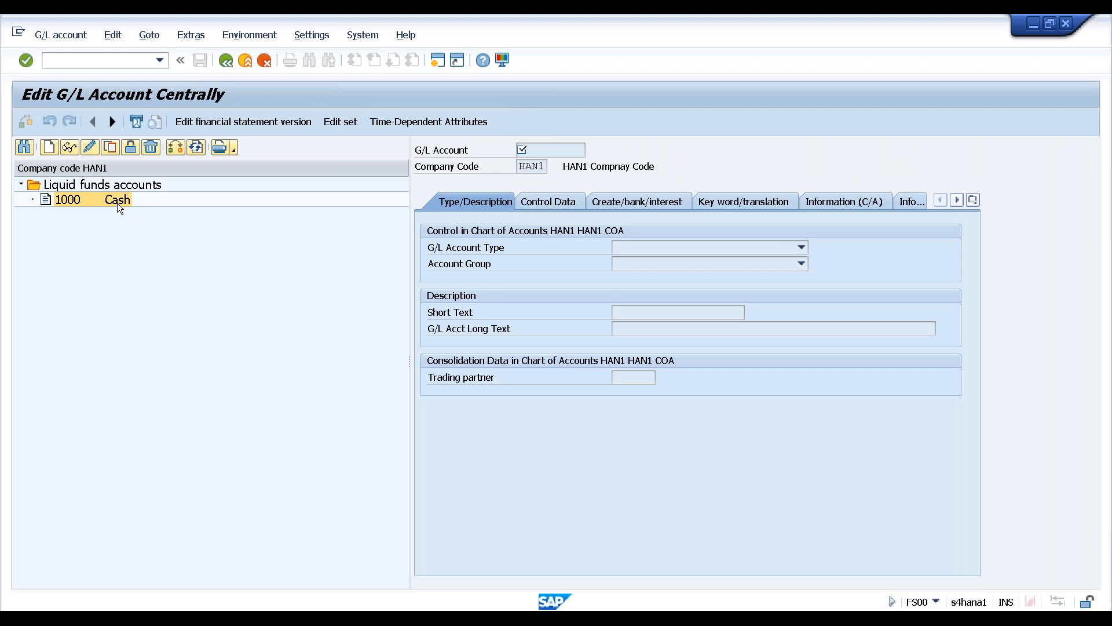
double_click(117, 200)
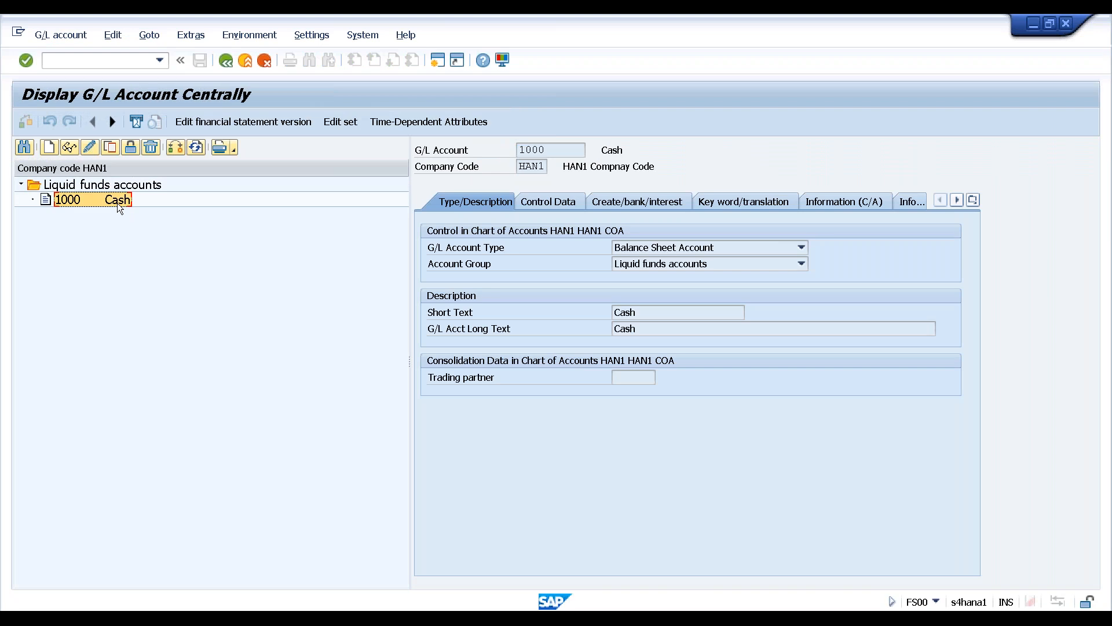
Switch to change mode and tick Balances in Local Crcy Only on Control Data
left_click(69, 148)
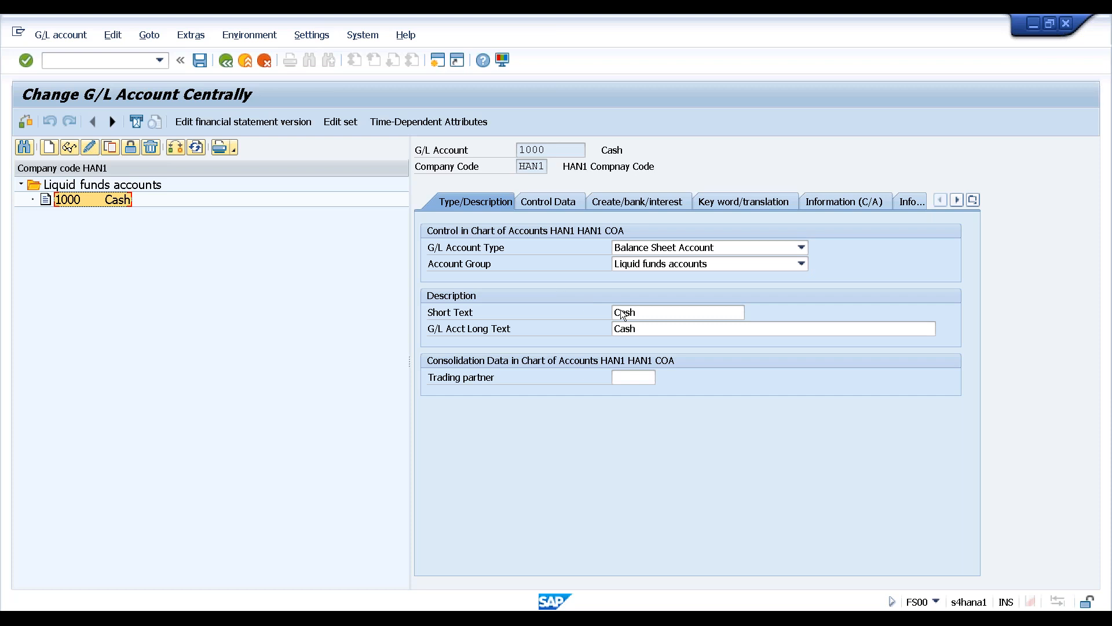
left_click(543, 201)
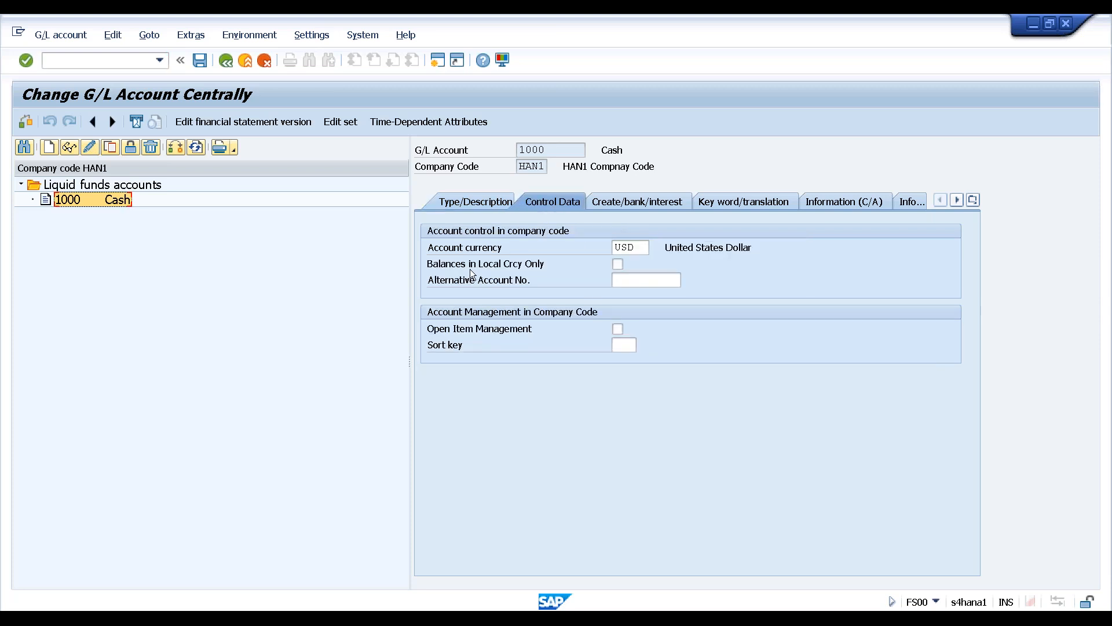
left_click(618, 265)
Save the local-currency change and start a new G/L account in the Create dialog
left_click(199, 61)
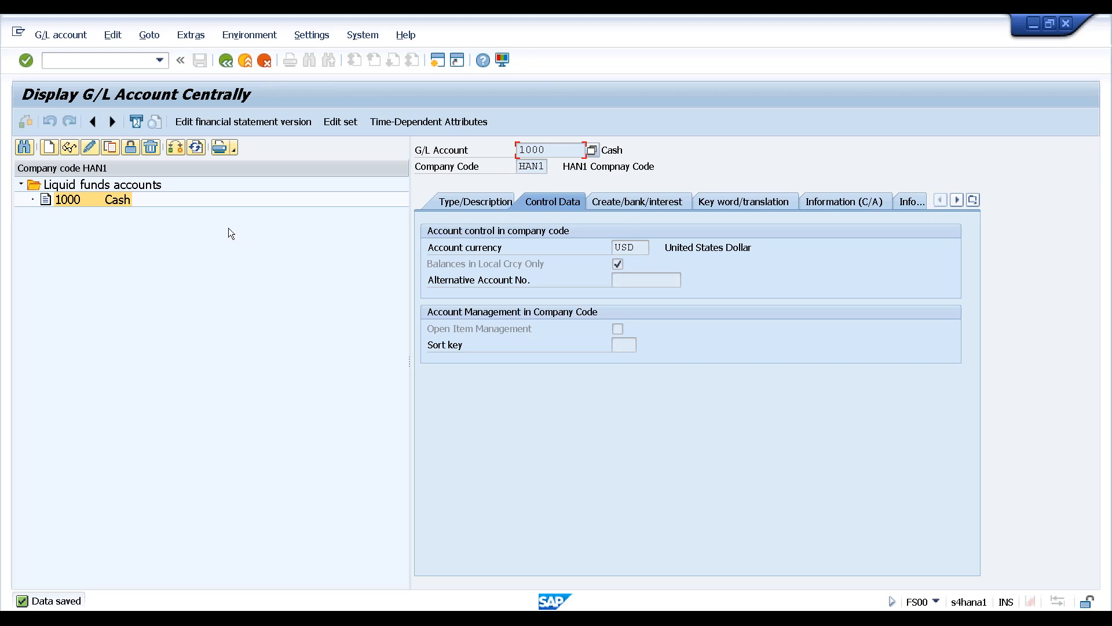
left_click(47, 147)
left_click(216, 242)
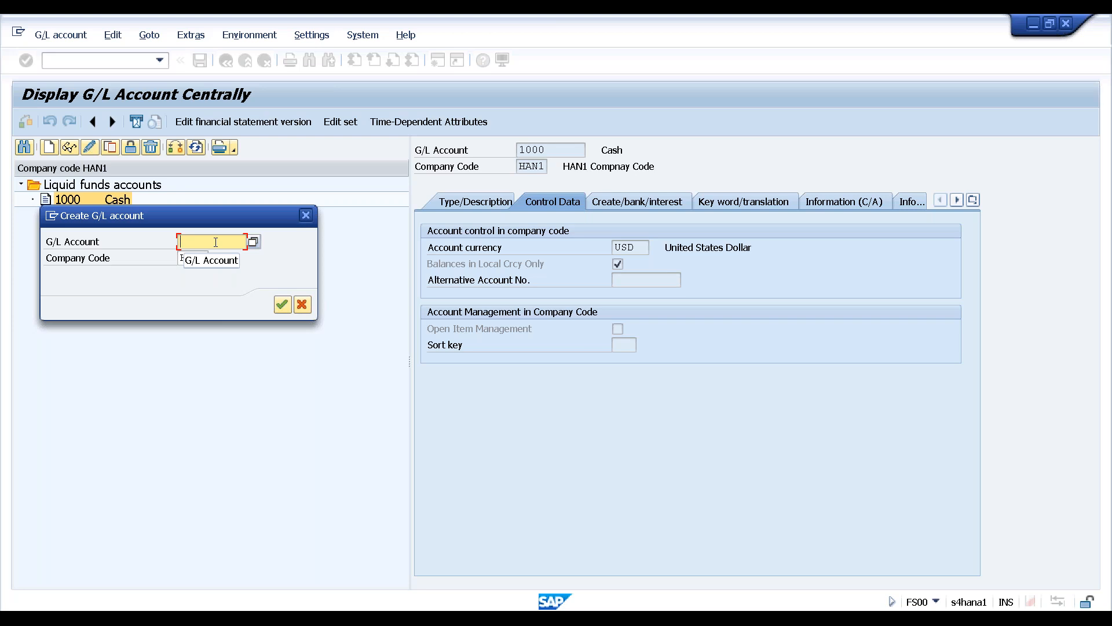
Enter G/L account number 4000 for company code HAN1, correcting the extra zero
type("40000")
key("BackSpace")
left_click(282, 305)
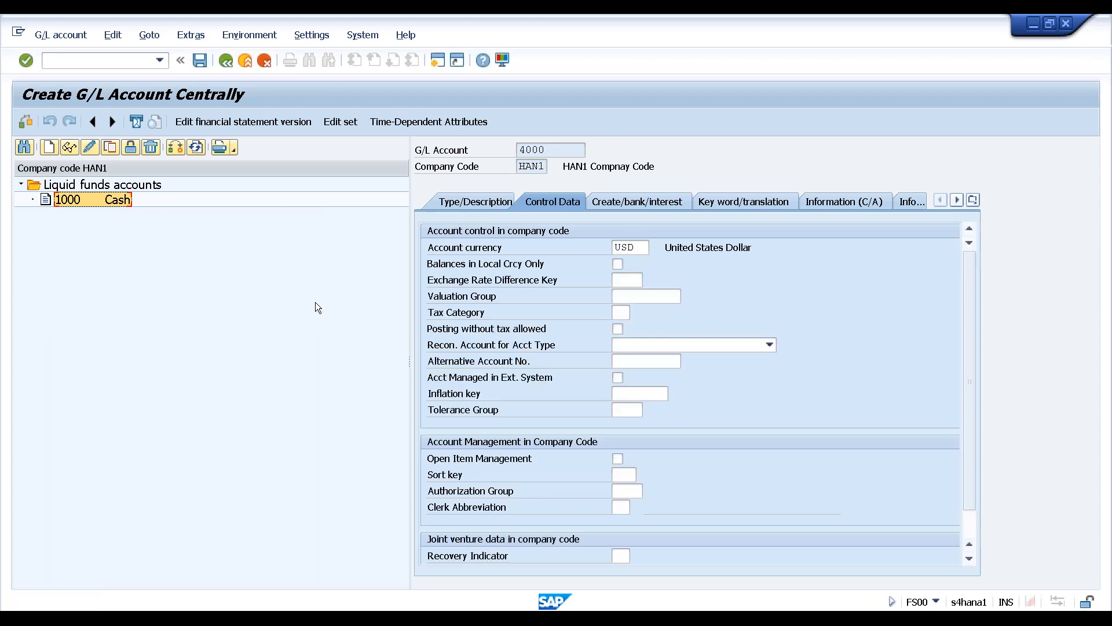
Set account type Primary Costs or Revenue and account group Income statement accounts
left_click(490, 202)
left_click(648, 248)
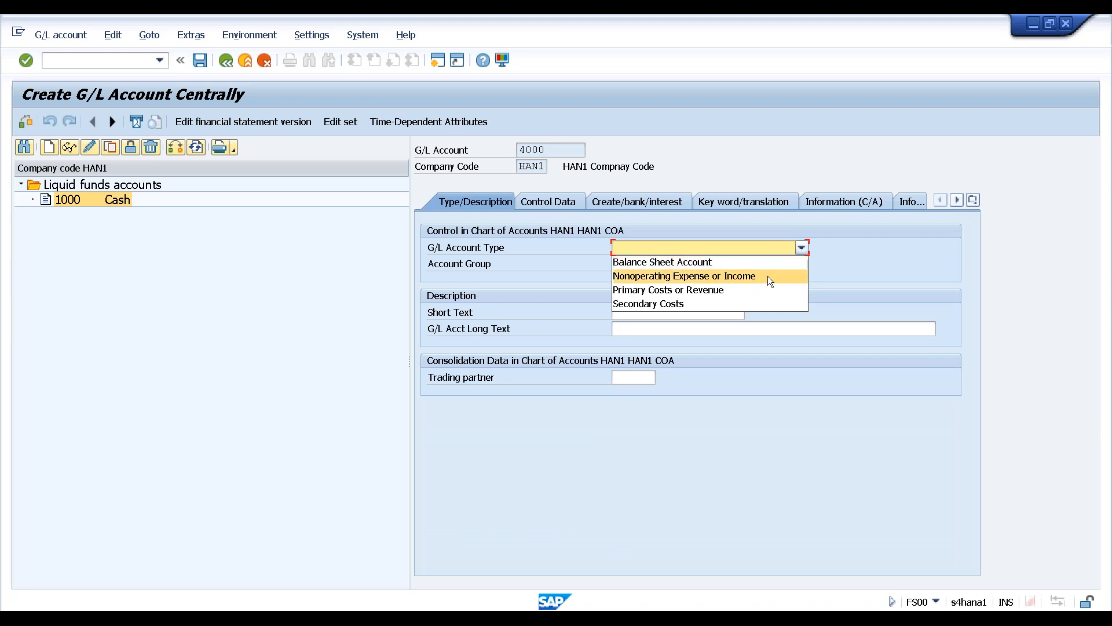
left_click(734, 289)
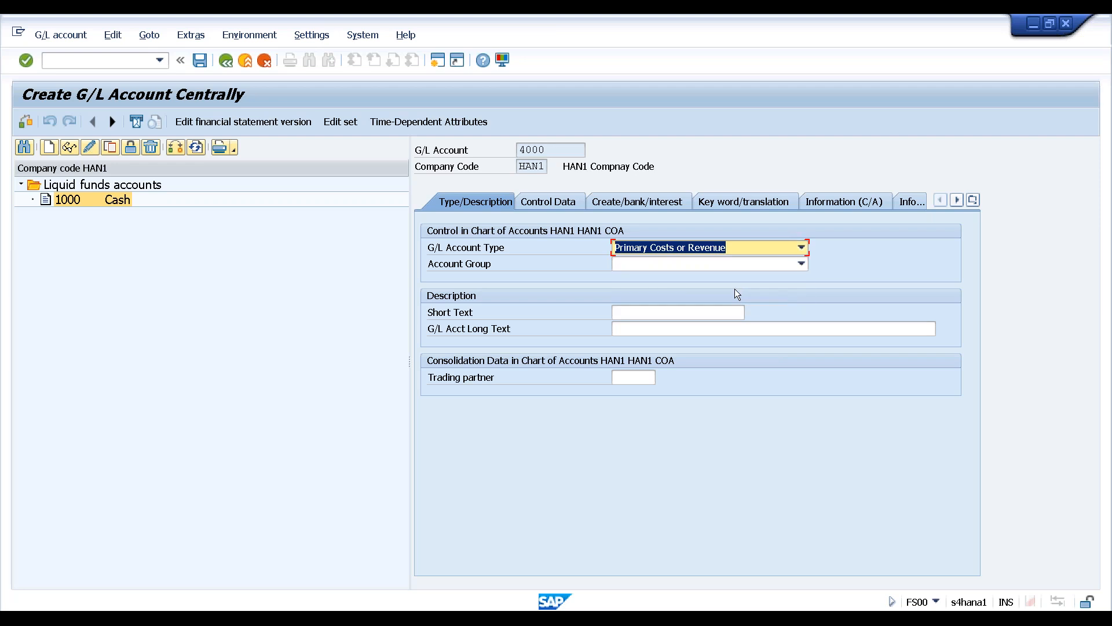
left_click(719, 262)
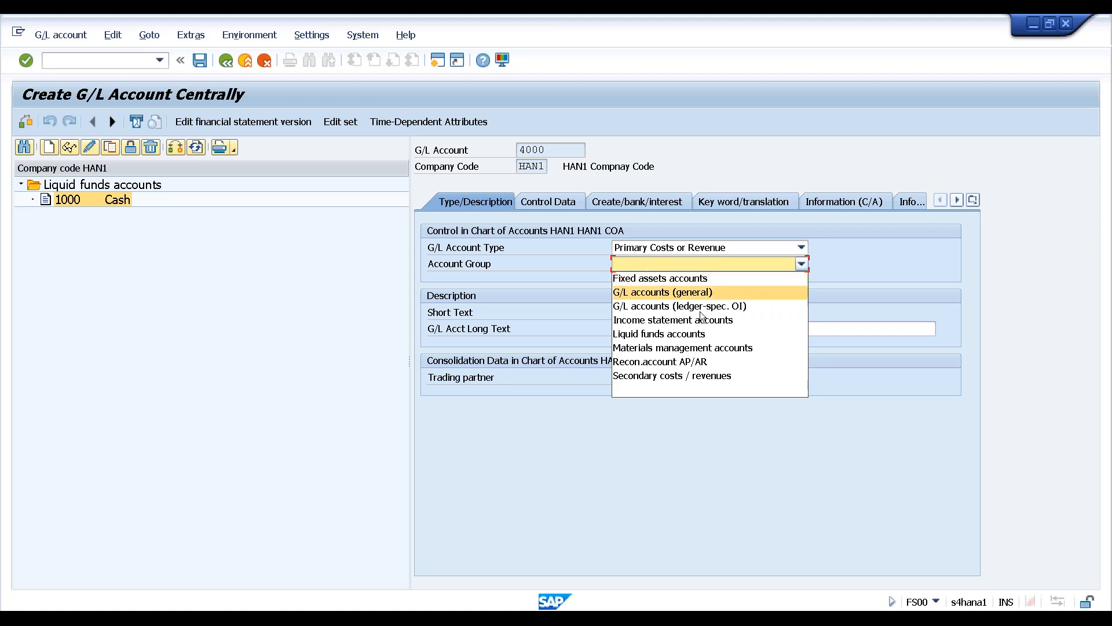
left_click(671, 322)
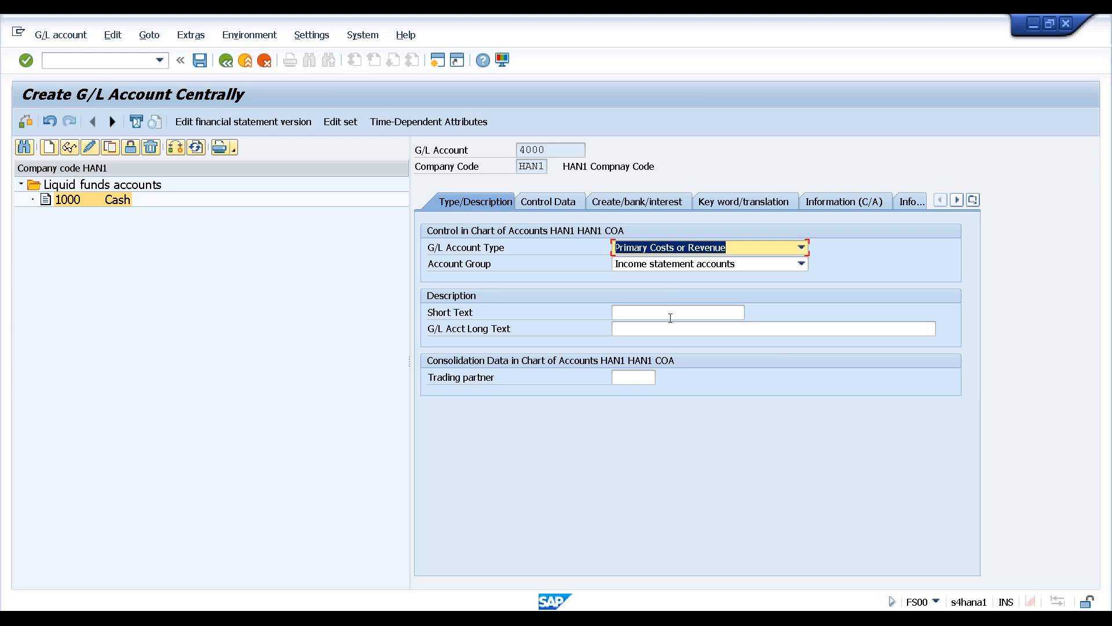
Enter 'Salaries expense' as both the short text and the long text
left_click(670, 315)
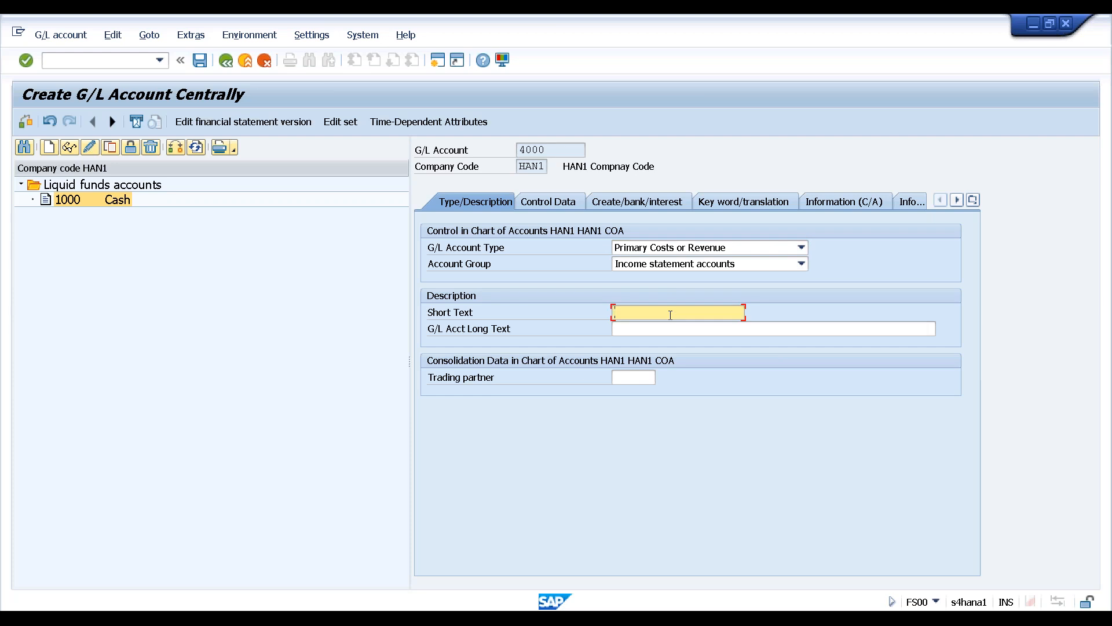
type("Sa")
key("Down")
key("Tab")
type("S")
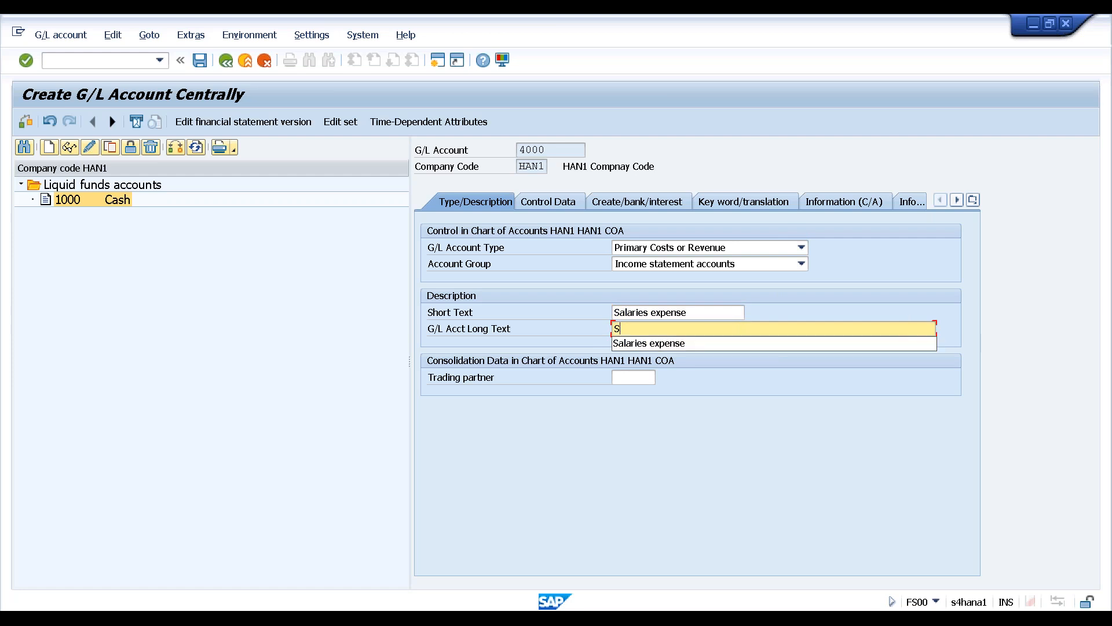
key("Down")
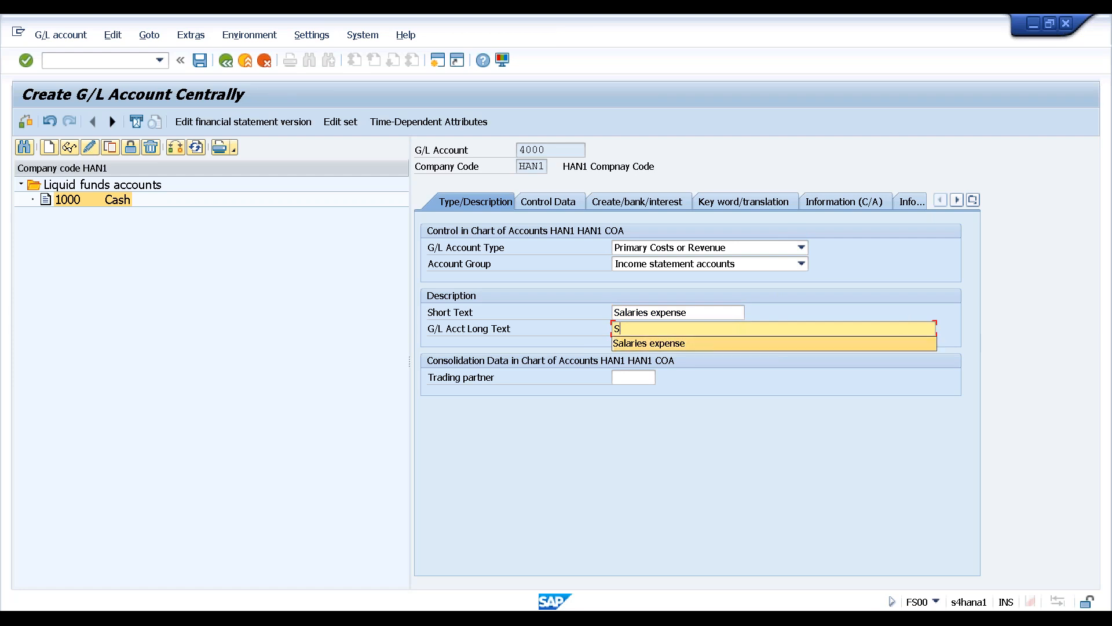
key("Return")
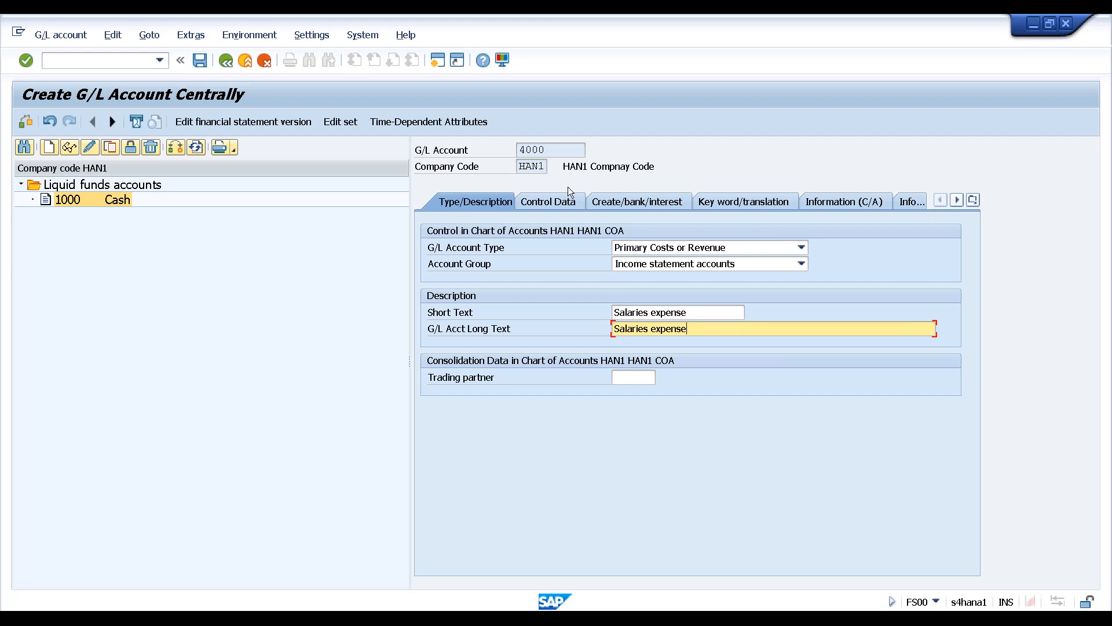
left_click(549, 200)
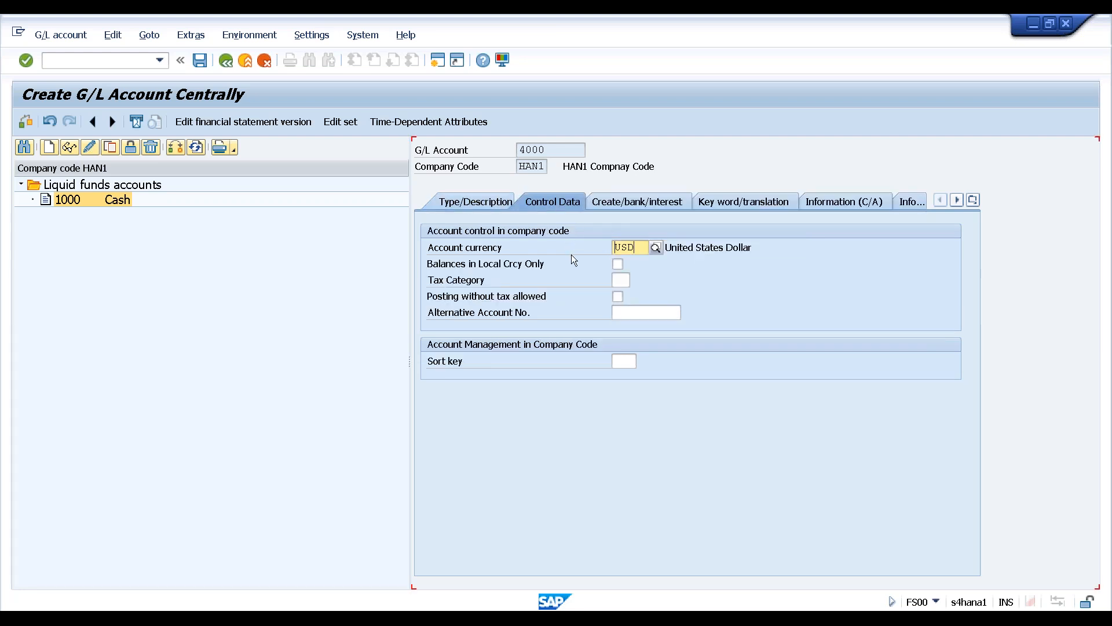
Tick Balances in Local Crcy Only, assign field status group YB01, and save account 4000
left_click(618, 265)
left_click(619, 203)
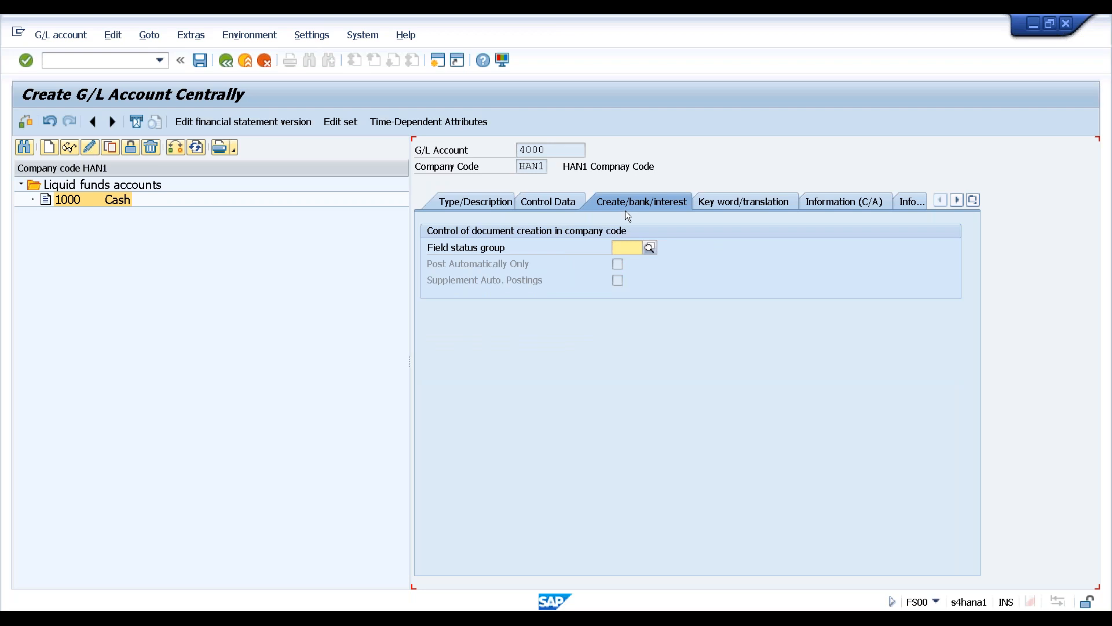
left_click(651, 249)
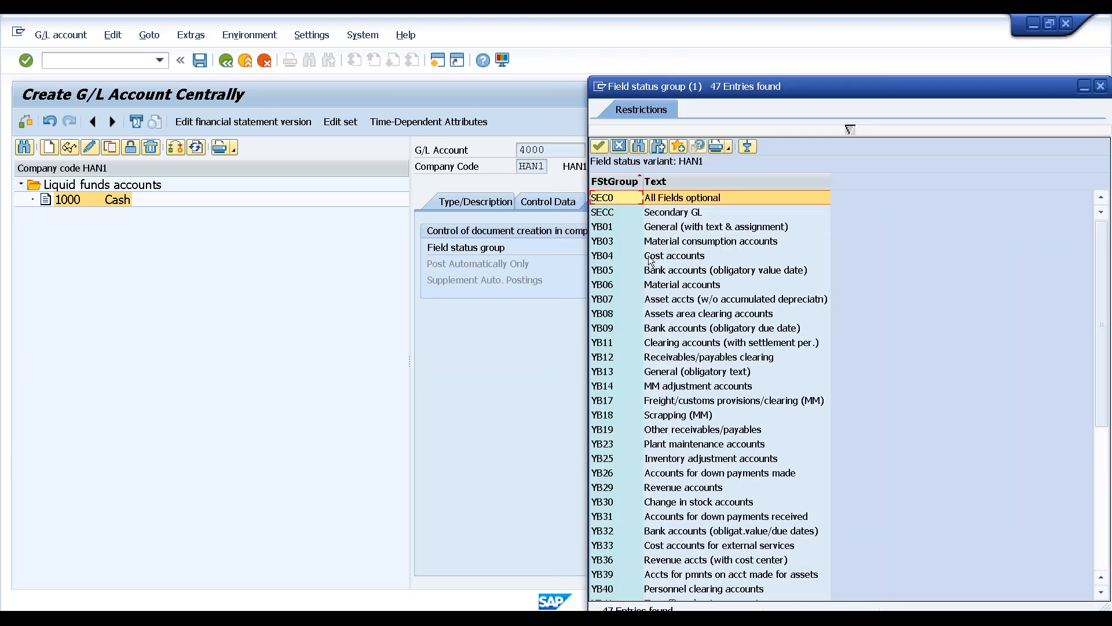
double_click(610, 227)
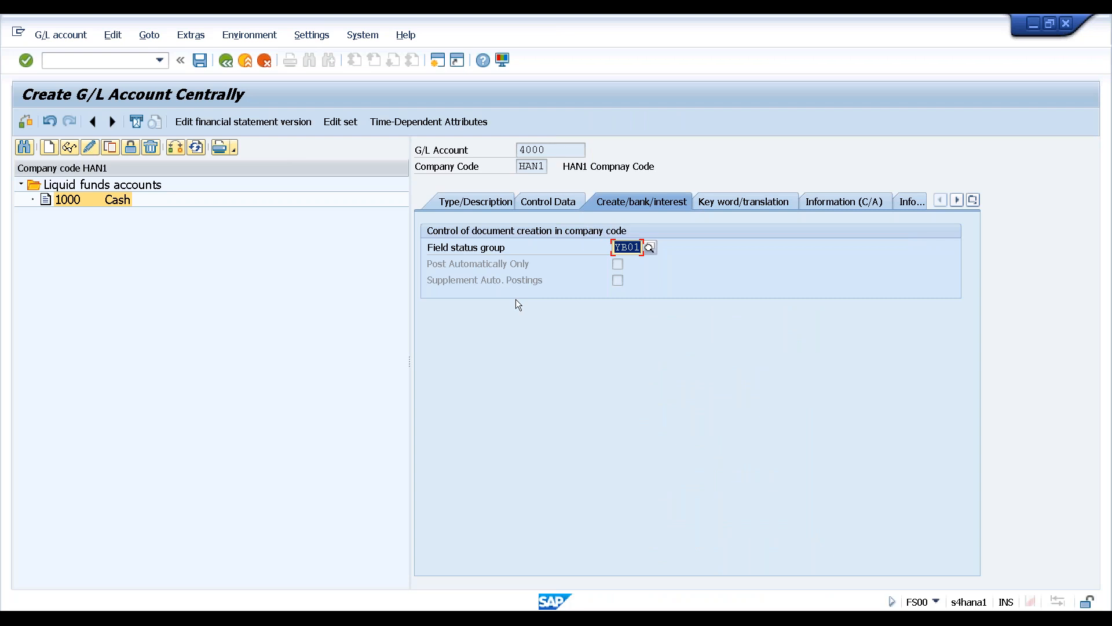
key("ctrl+s")
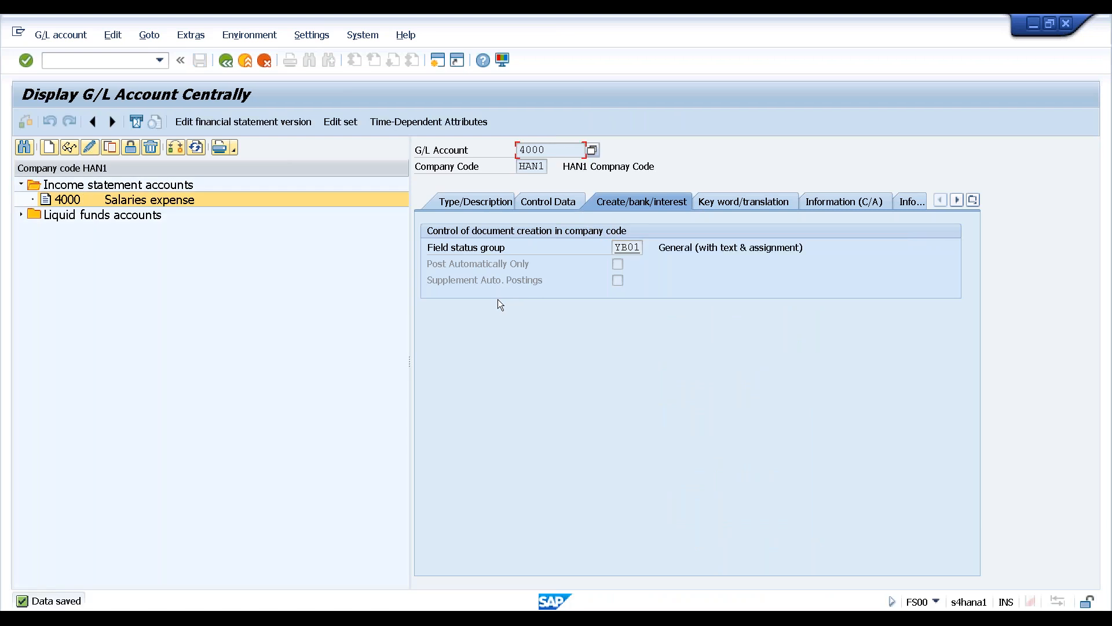
Switch off the G/L account navigation tree, then leave and relaunch FS00 Centrally
left_click(20, 214)
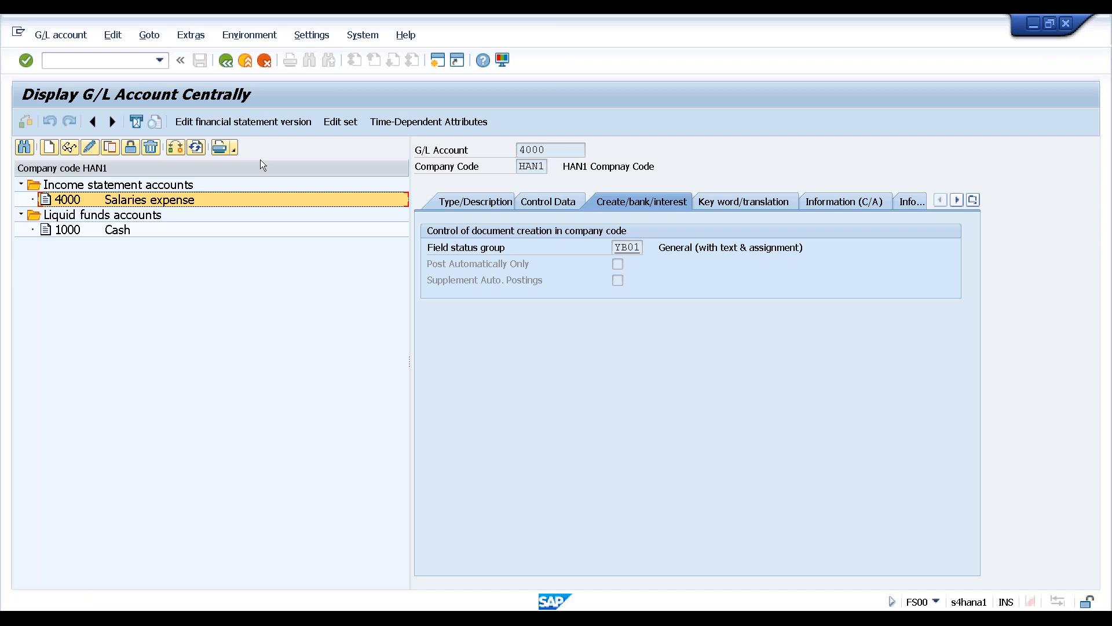
left_click(314, 36)
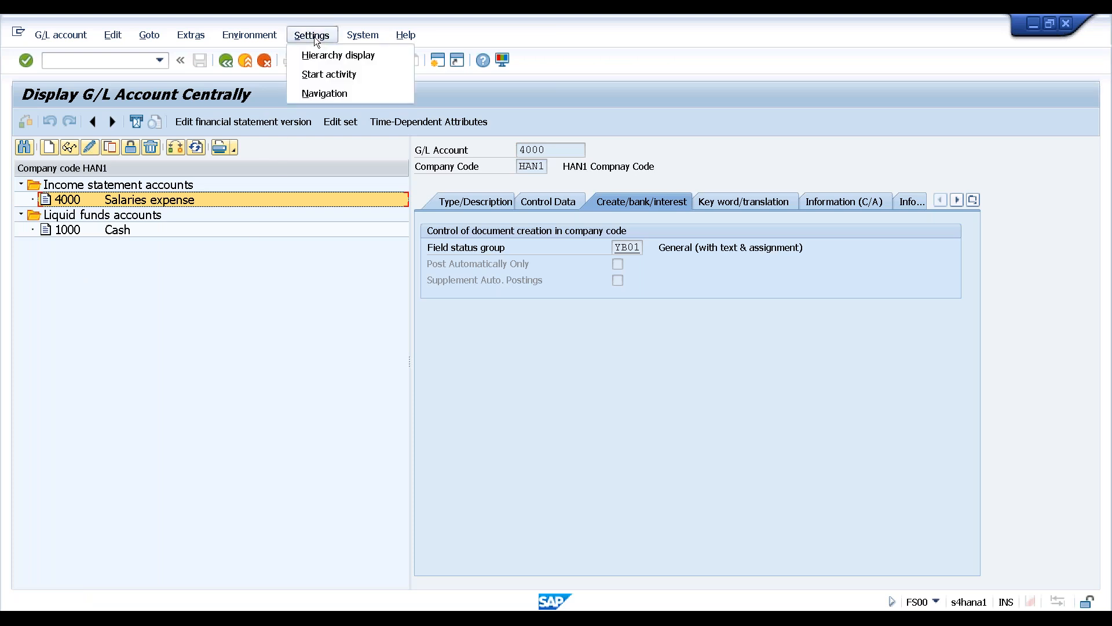
left_click(319, 55)
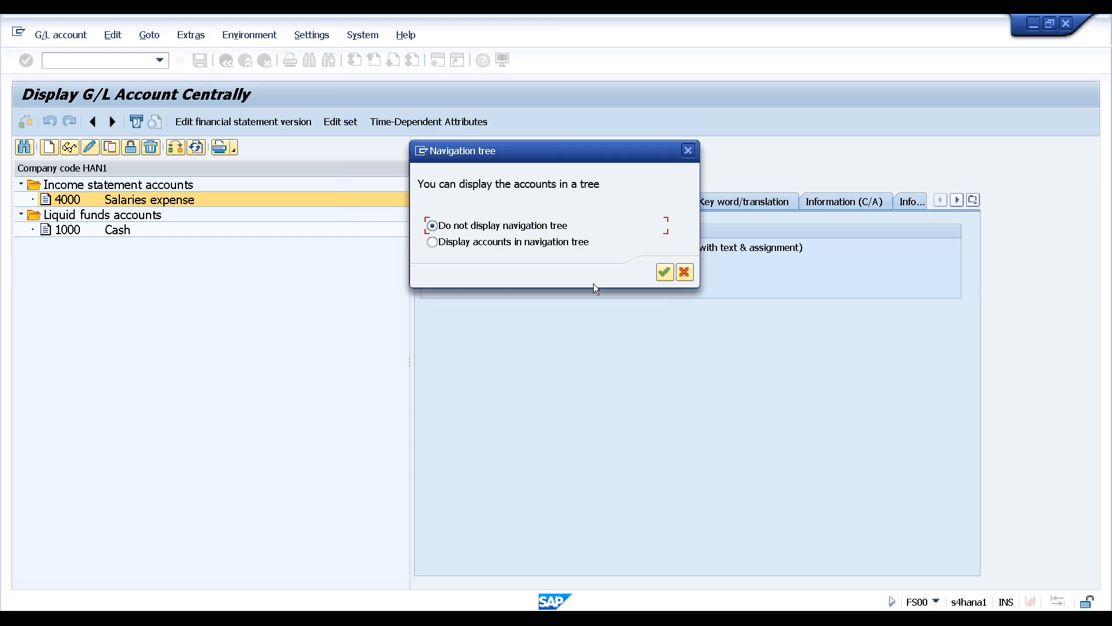
left_click(666, 272)
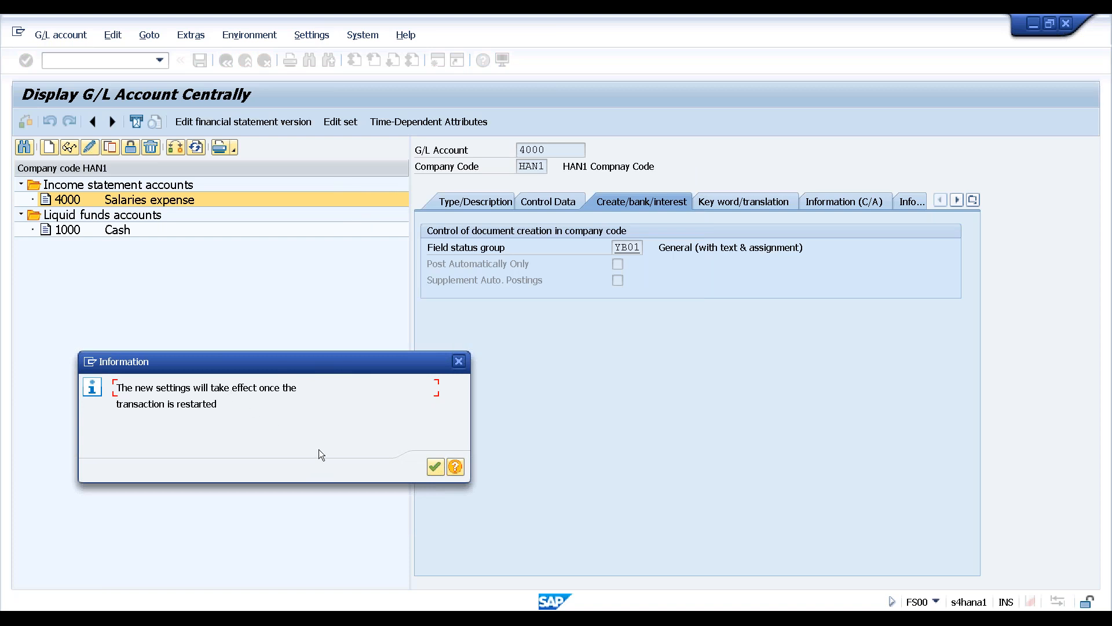
left_click(433, 468)
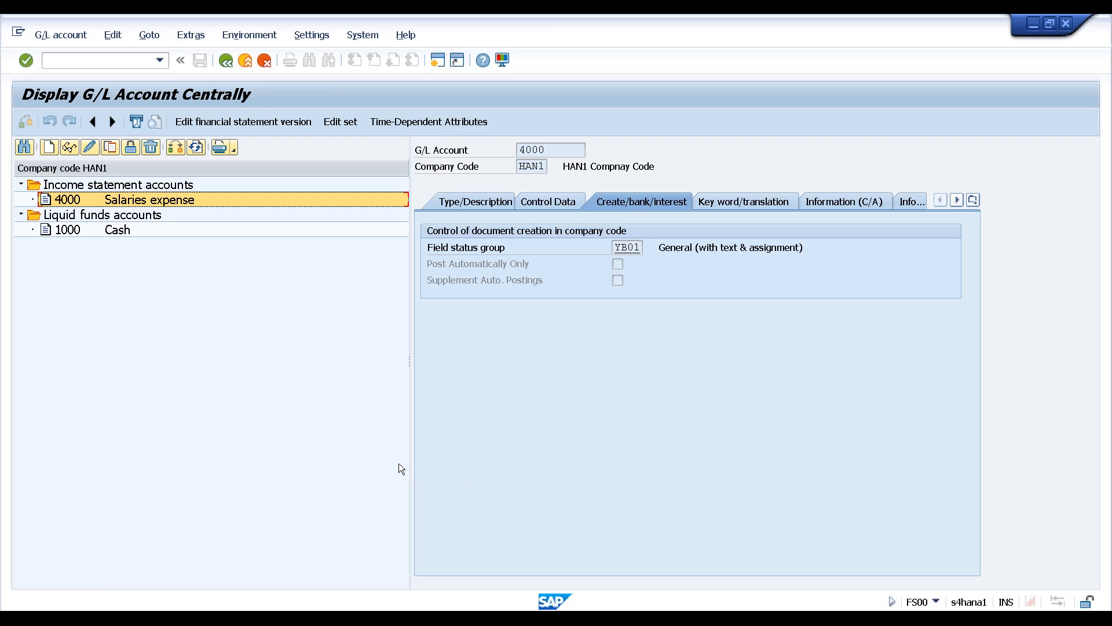
left_click(226, 61)
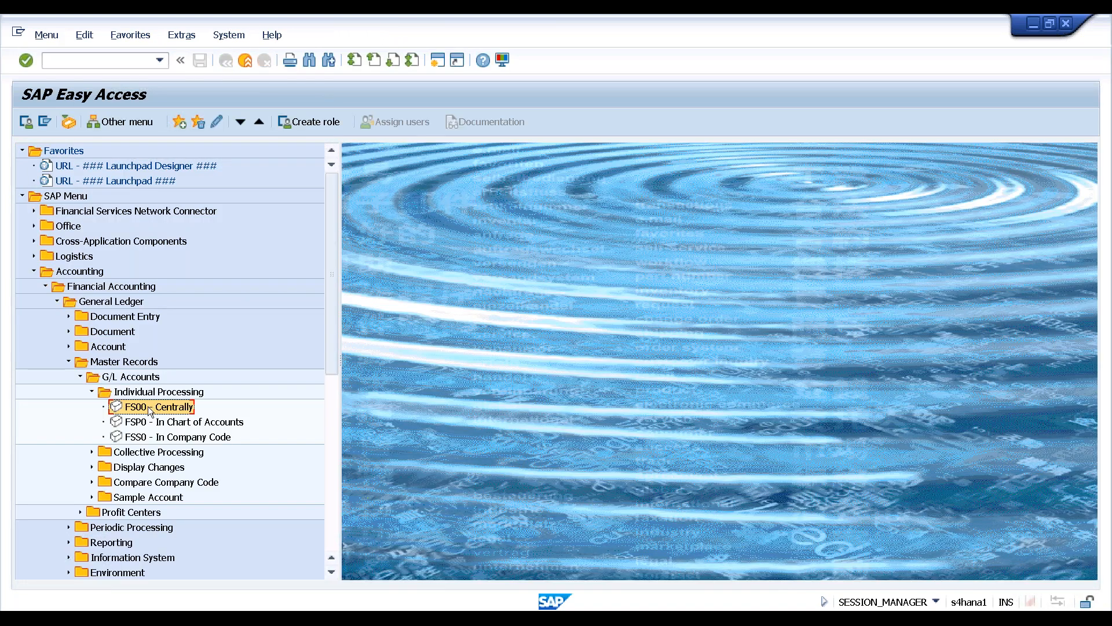
double_click(150, 408)
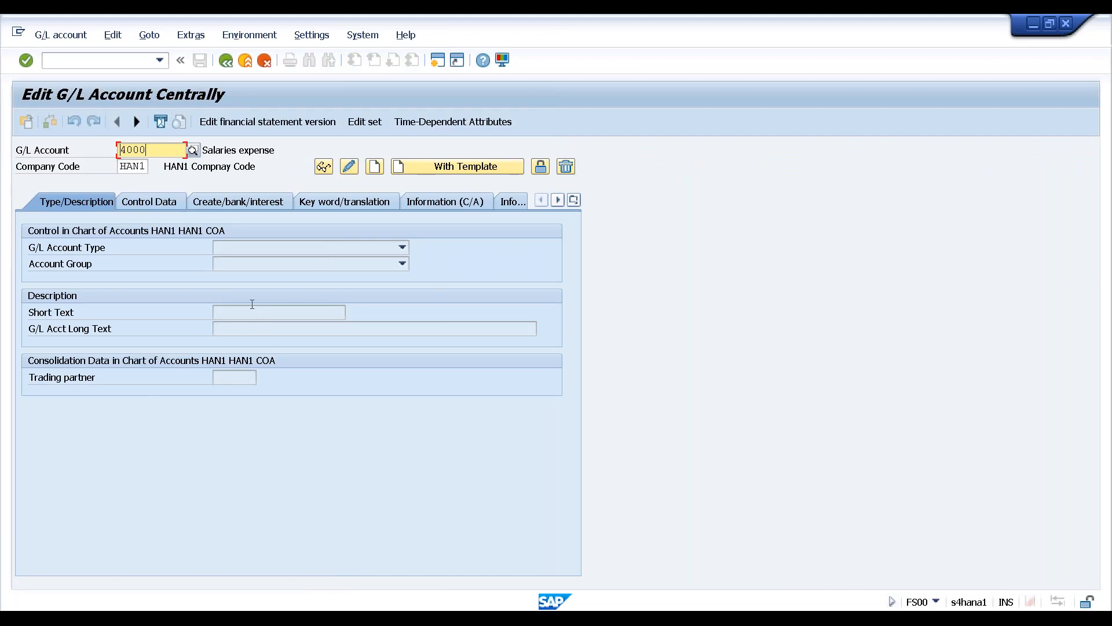
Search G/L accounts by description and open Cash account 1000
left_click(134, 121)
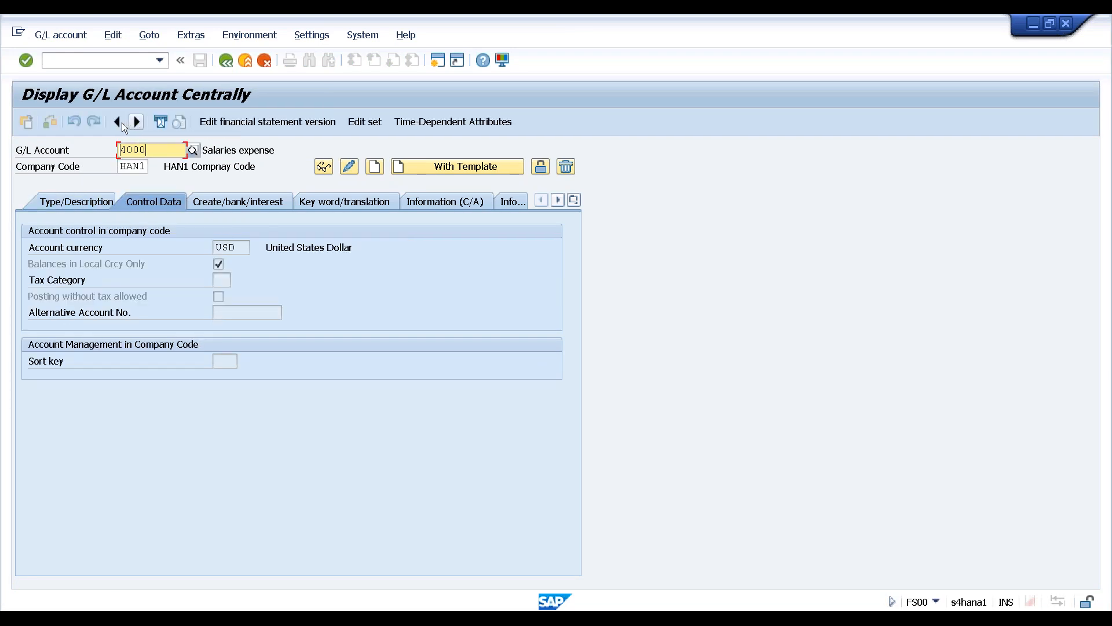
left_click(117, 122)
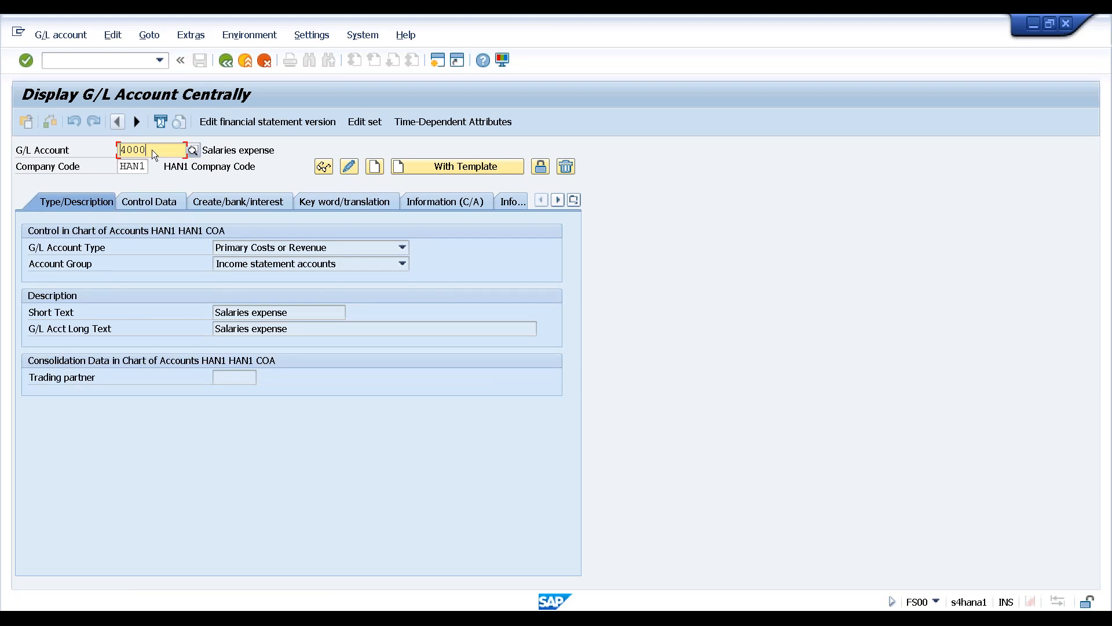
left_click(192, 151)
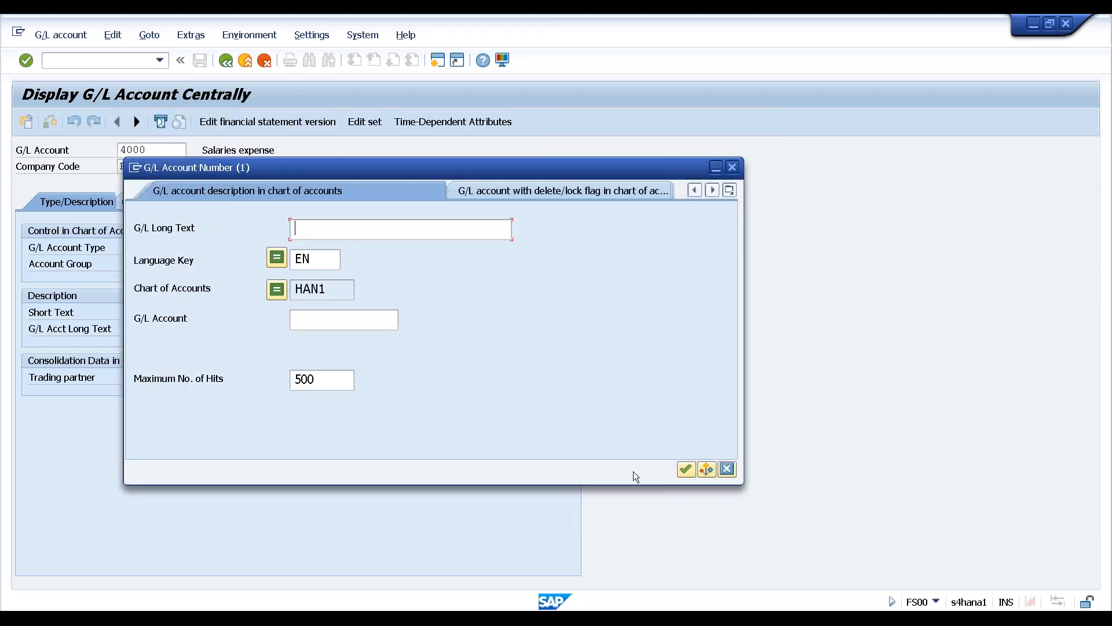
left_click(683, 469)
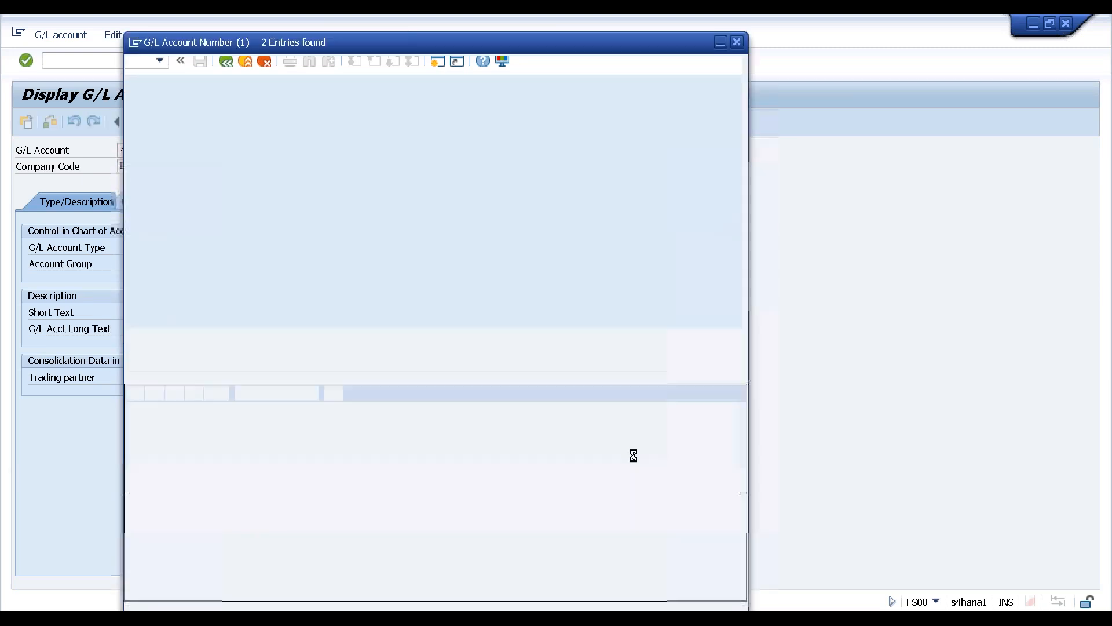
double_click(171, 140)
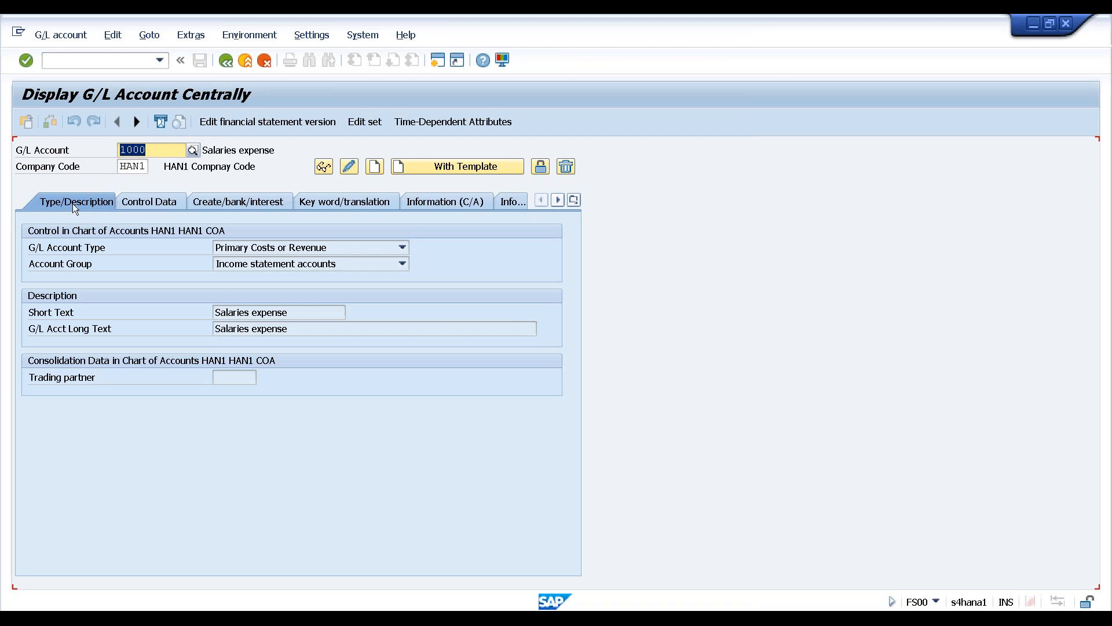
Review account 1000's data sections through to Control Data, then exit the display
left_click(137, 121)
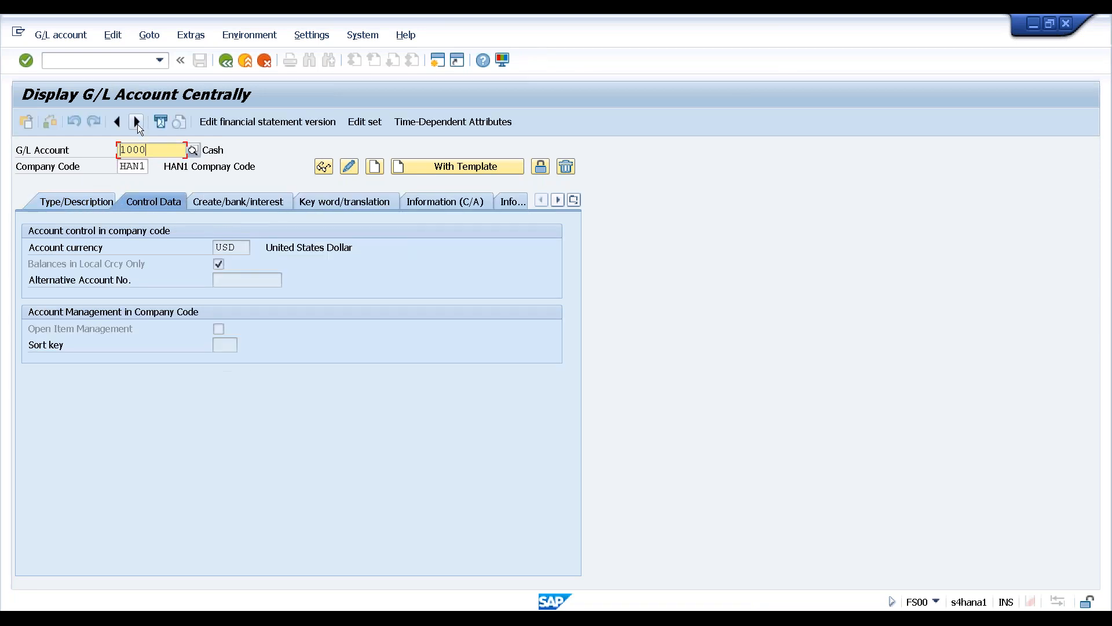
left_click(137, 121)
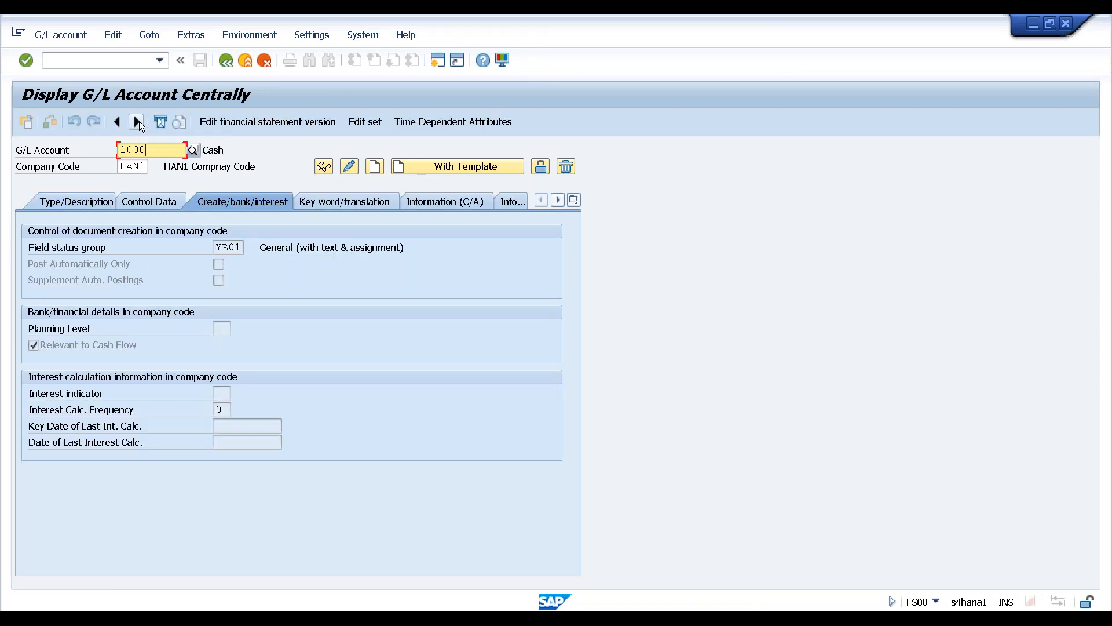
left_click(136, 121)
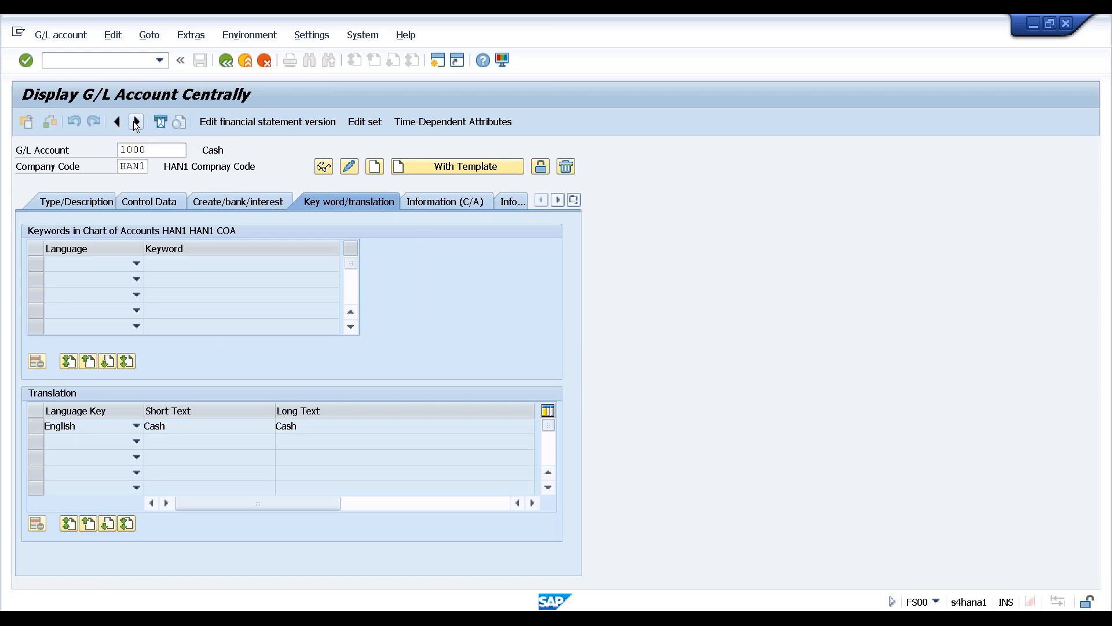
left_click(135, 121)
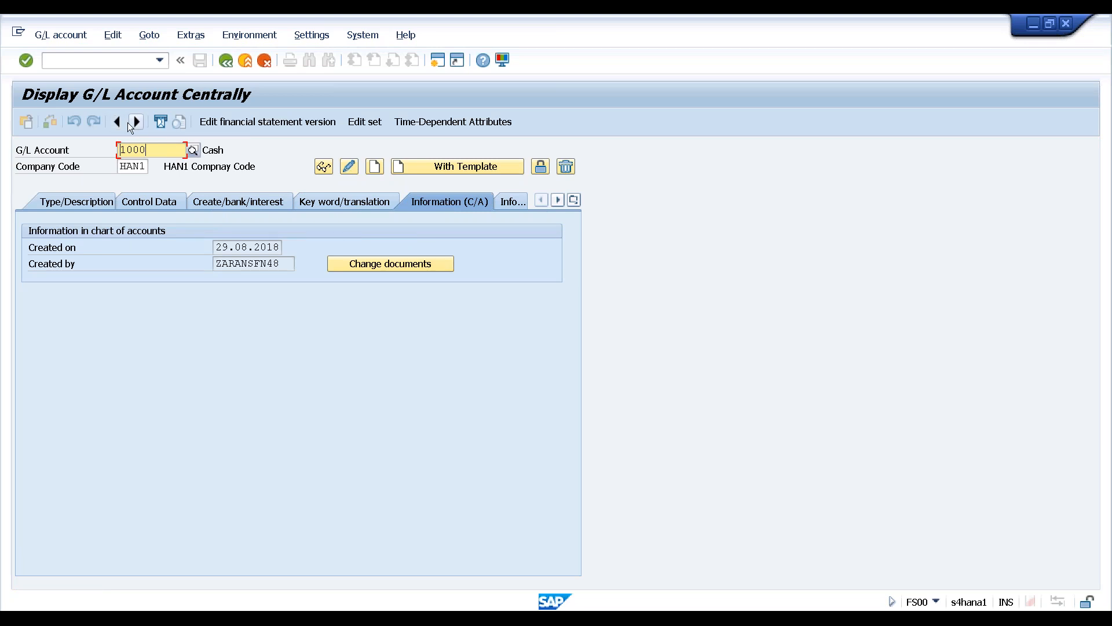
left_click(574, 200)
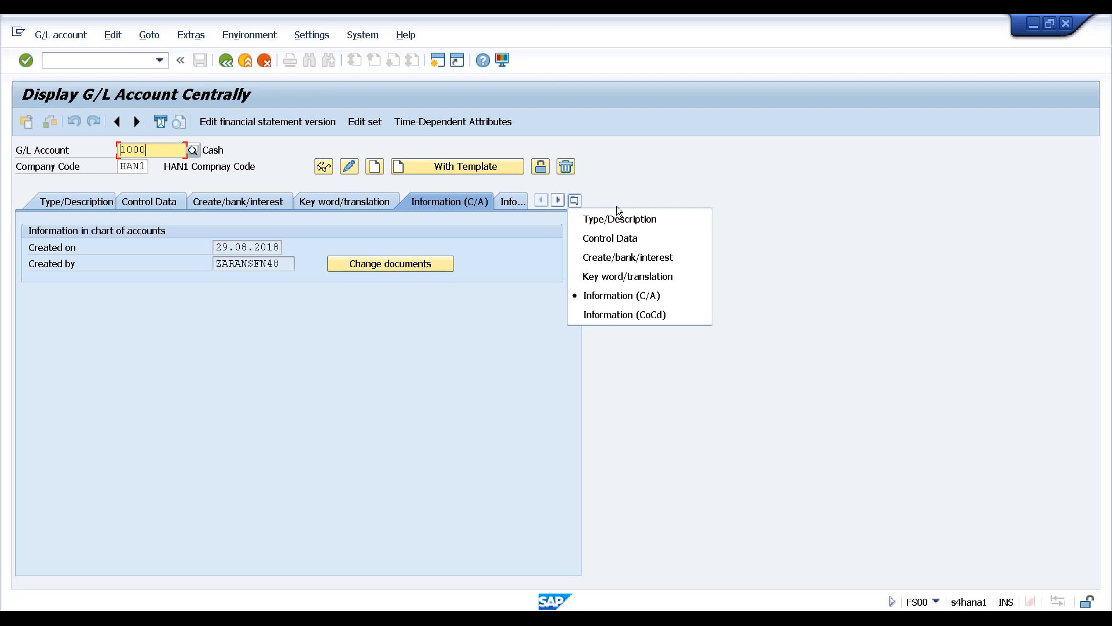
left_click(630, 237)
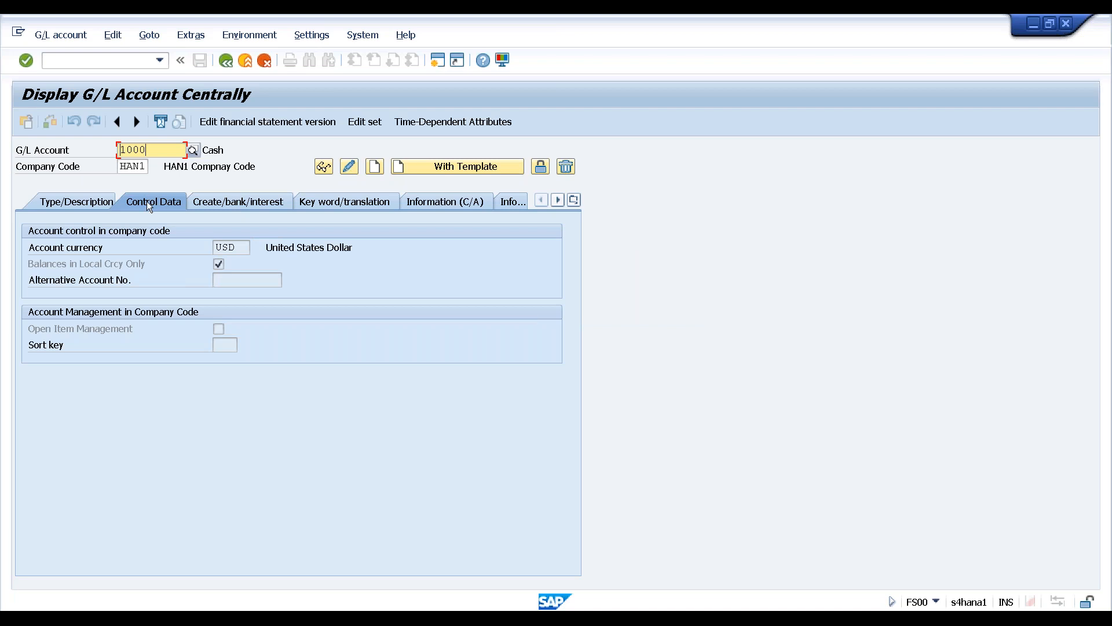
left_click(246, 61)
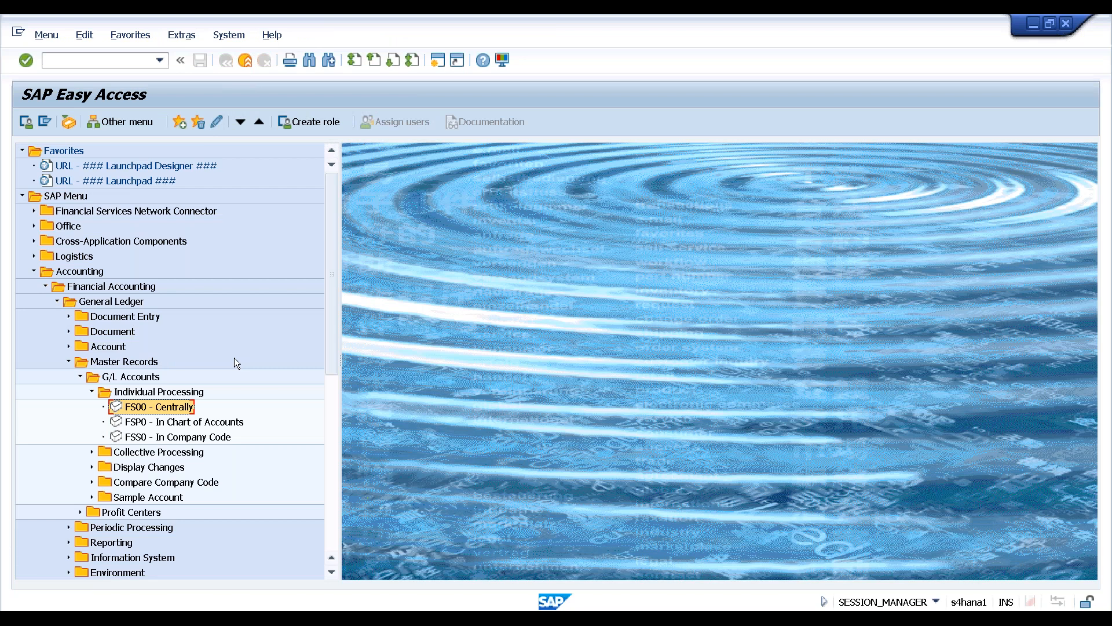
Collapse G/L Accounts, expand Document Entry and launch F-02 General Posting
left_click(80, 382)
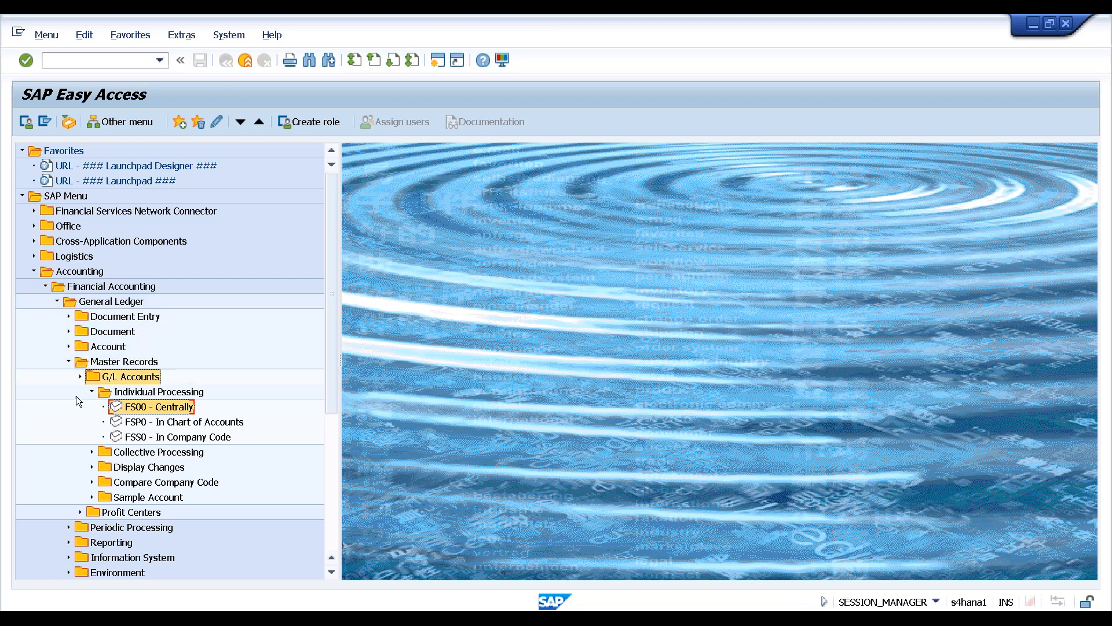
left_click(68, 316)
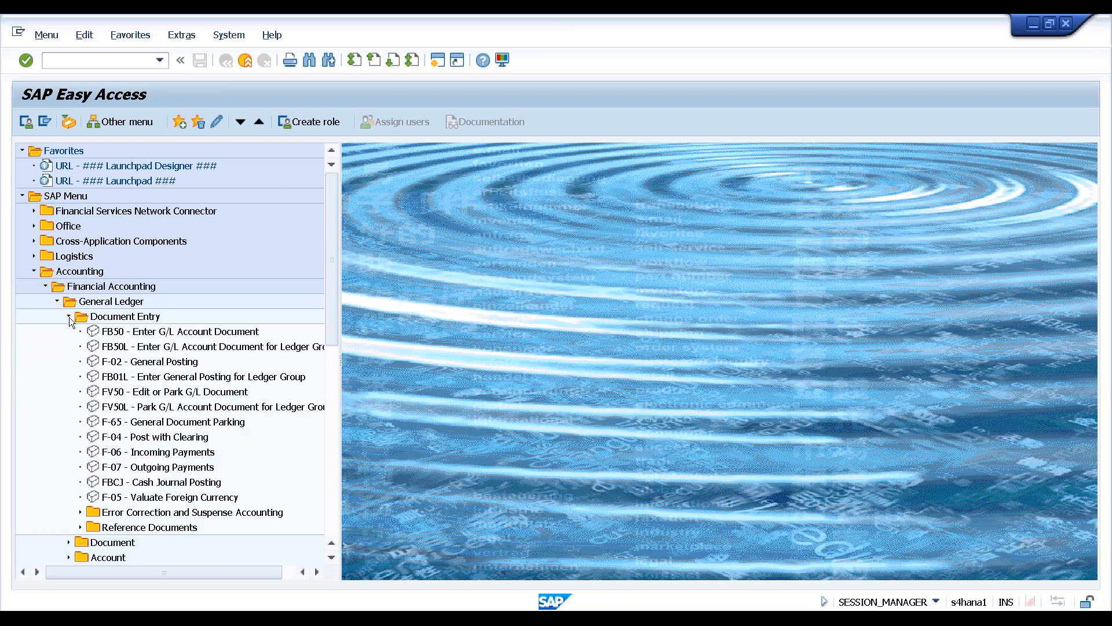
left_click(175, 365)
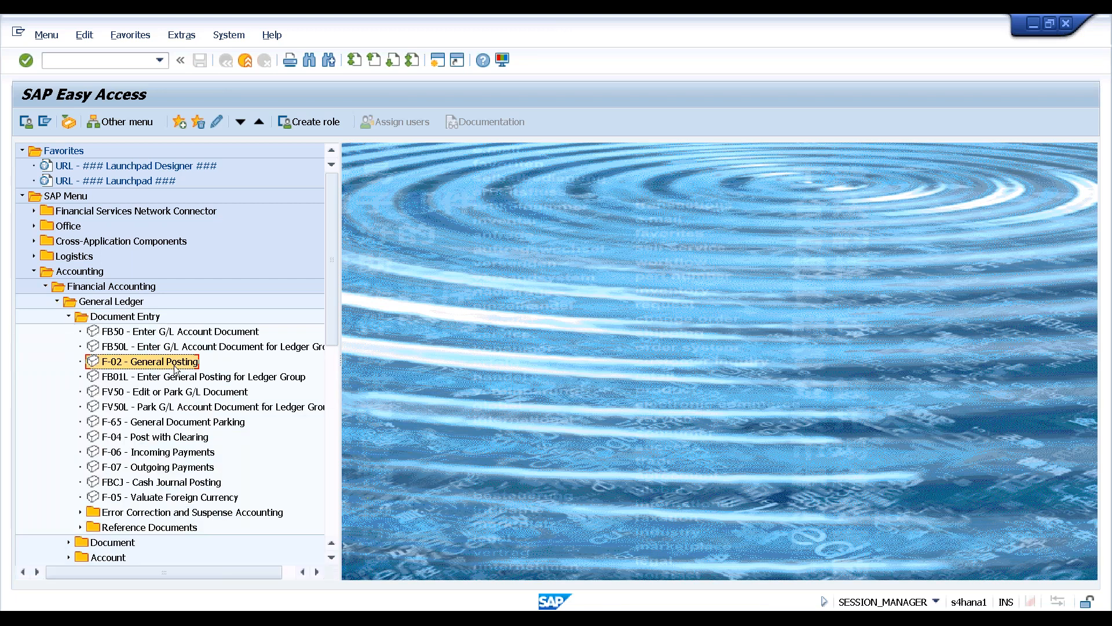
double_click(123, 360)
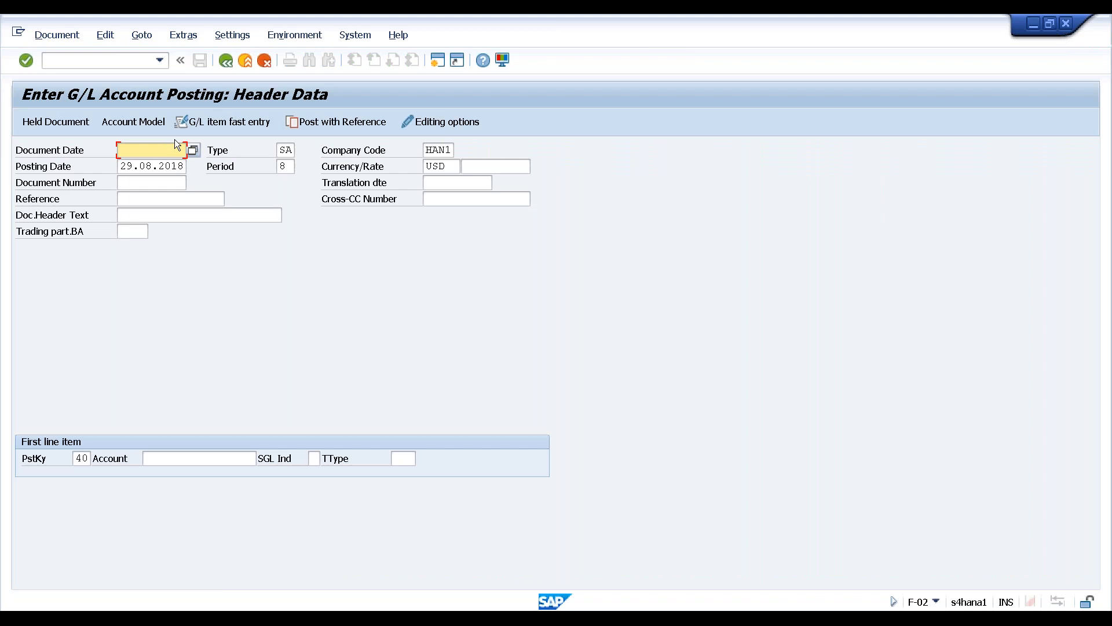
Set document date 29.08.2018 and enter debit account 4000 Salaries expense via account search
left_click(193, 151)
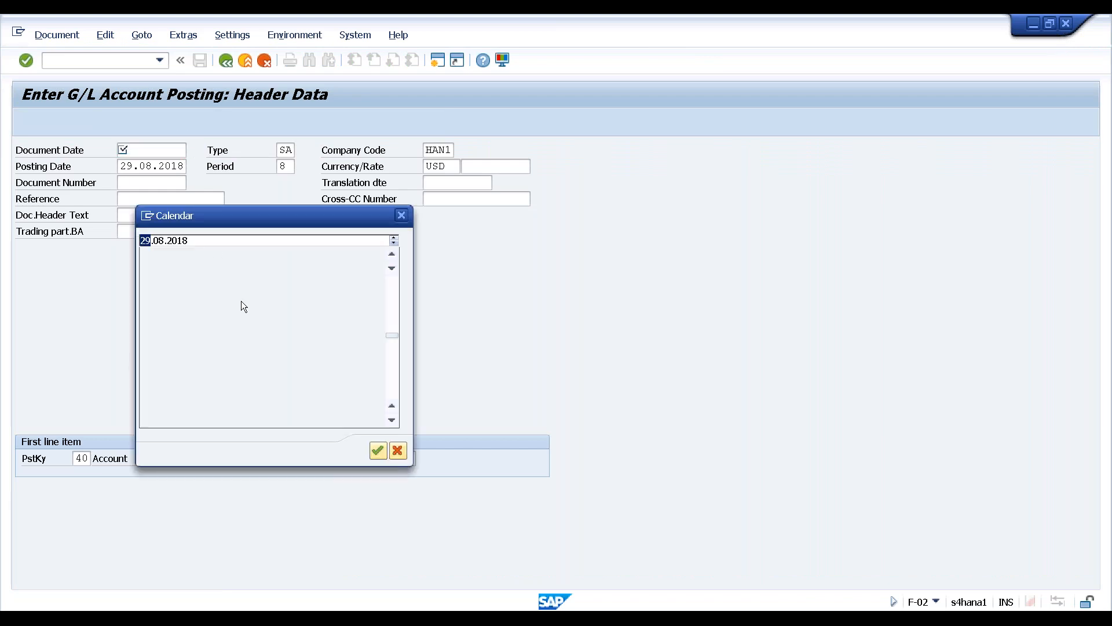
left_click(378, 450)
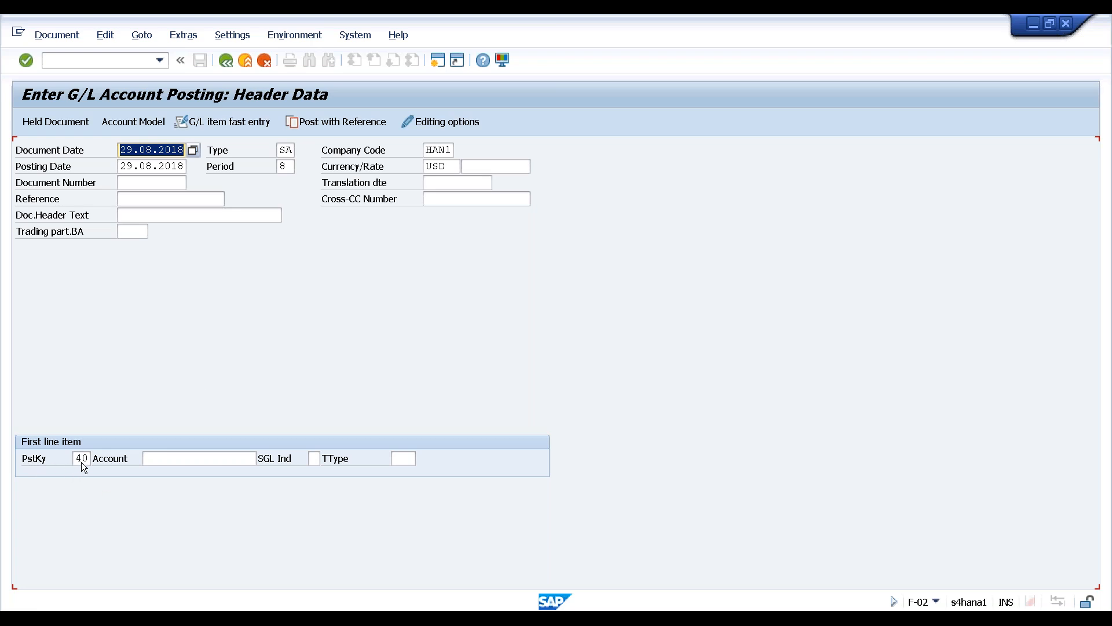
left_click(173, 459)
left_click(262, 458)
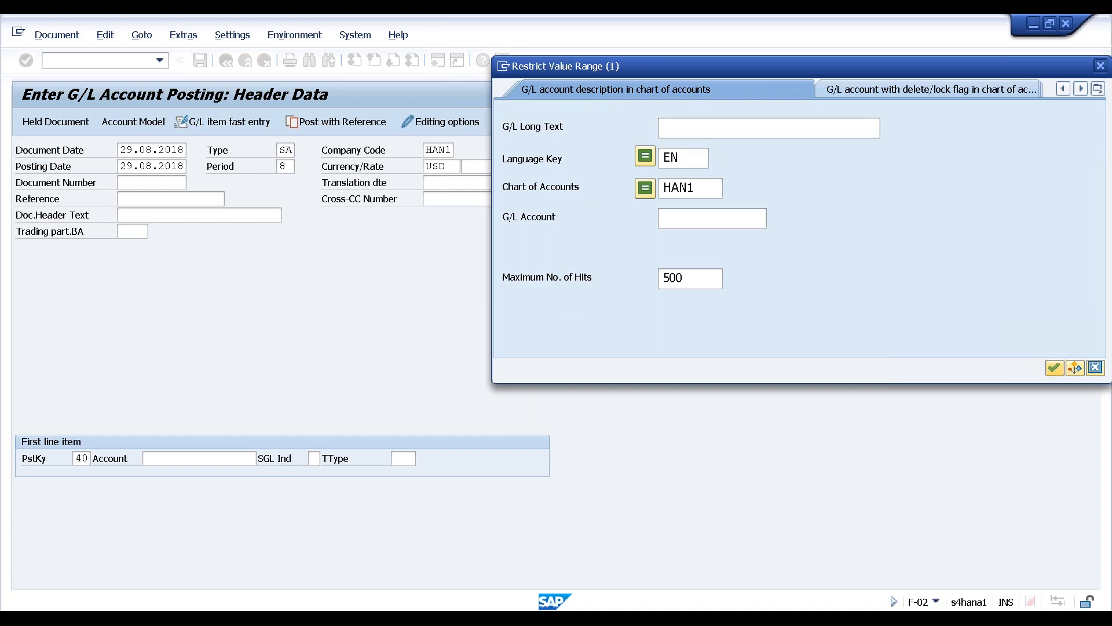
left_click(1053, 368)
left_click(519, 151)
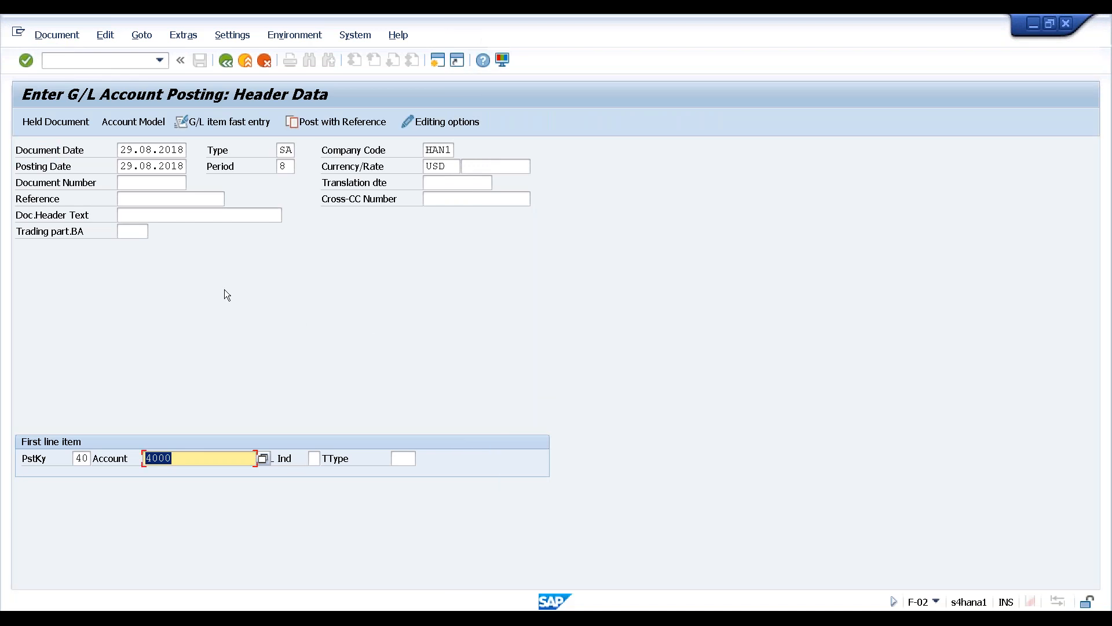
key("Return")
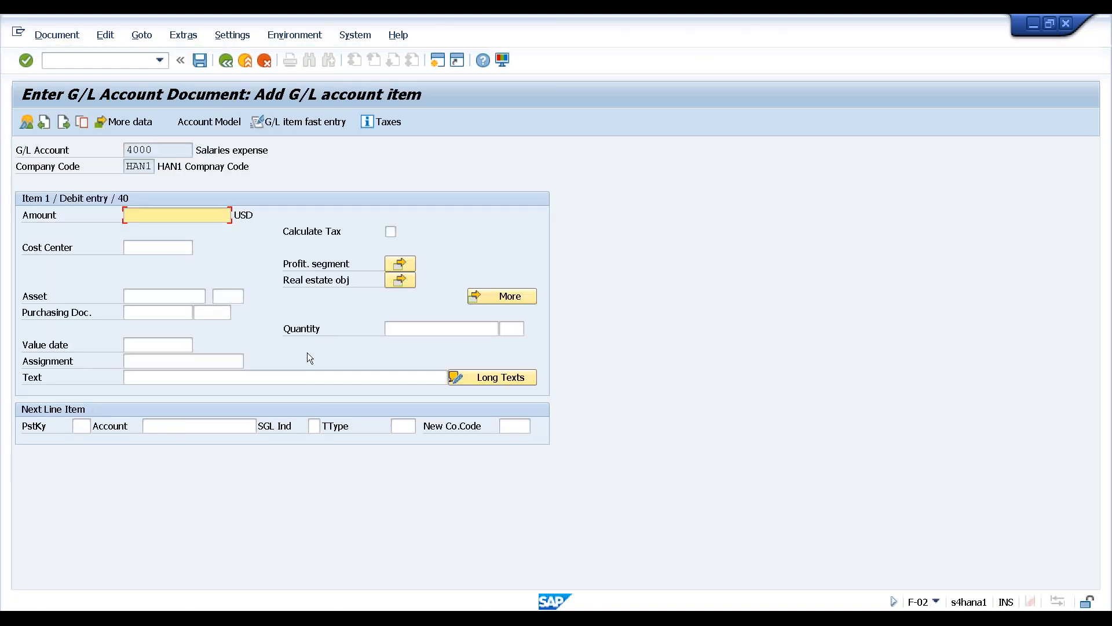
Enter amount 10000 and item text 'Salary for August' on the salaries debit line
type("1000")
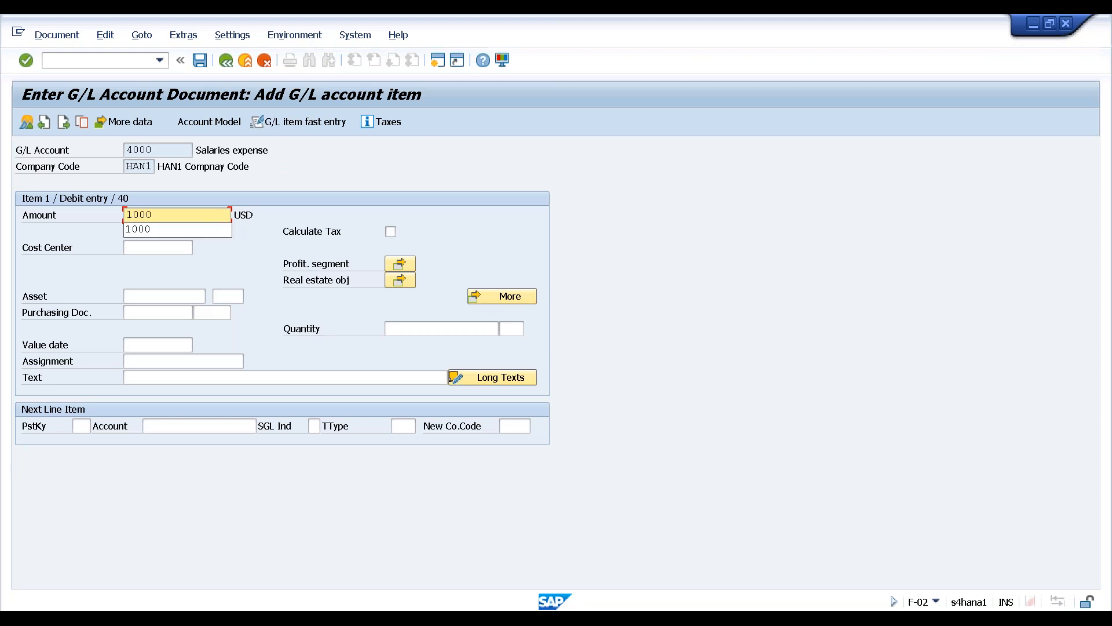
type("0")
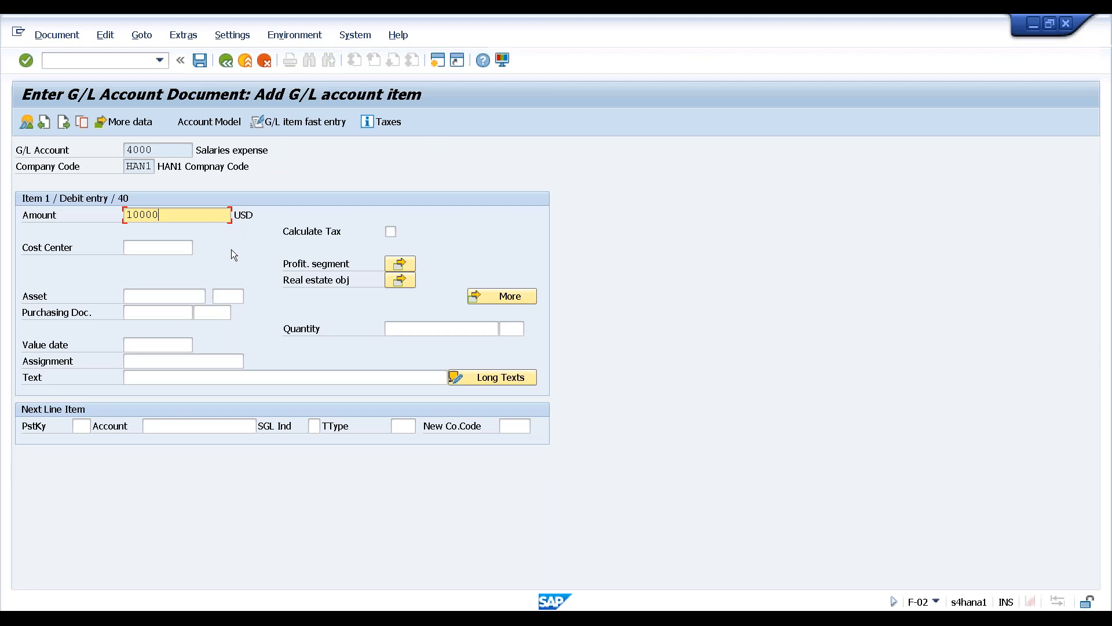
left_click(170, 379)
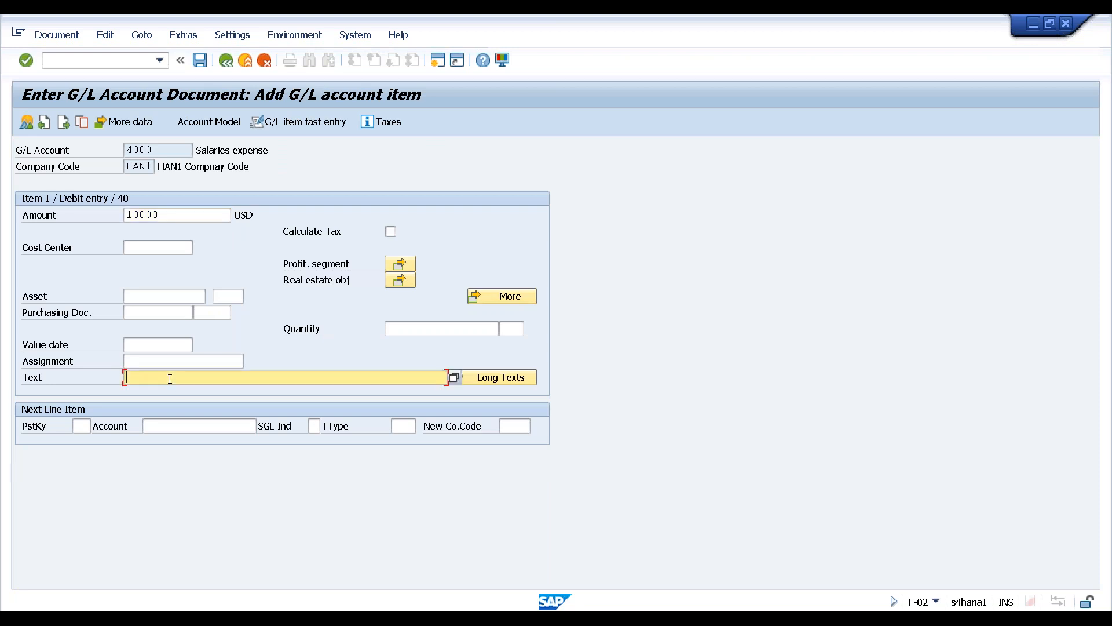
type("Sala")
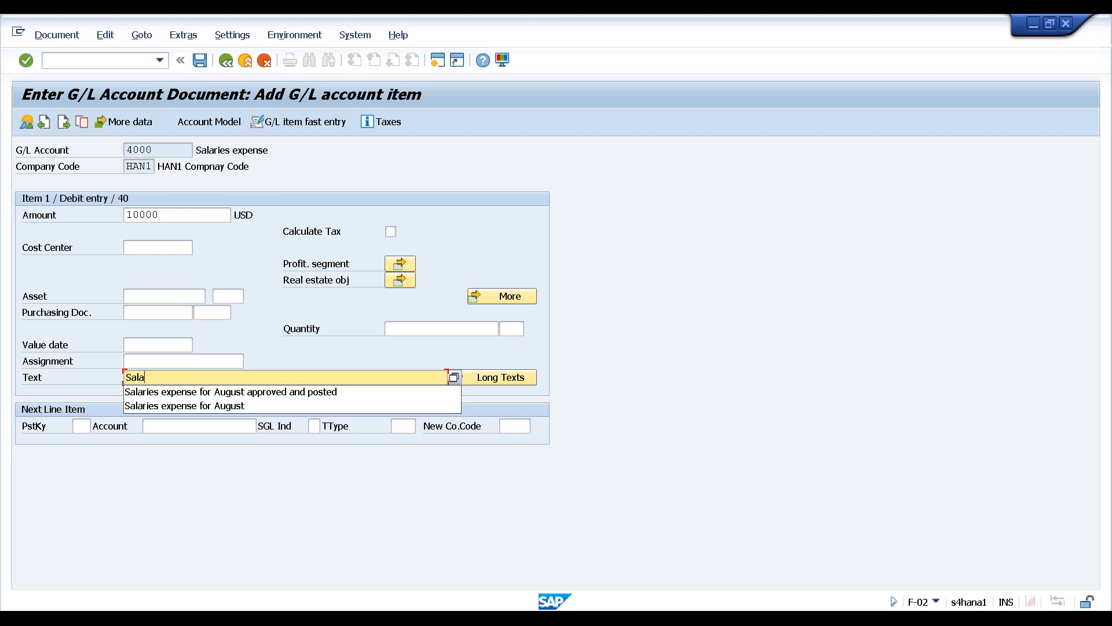
type("ry for August")
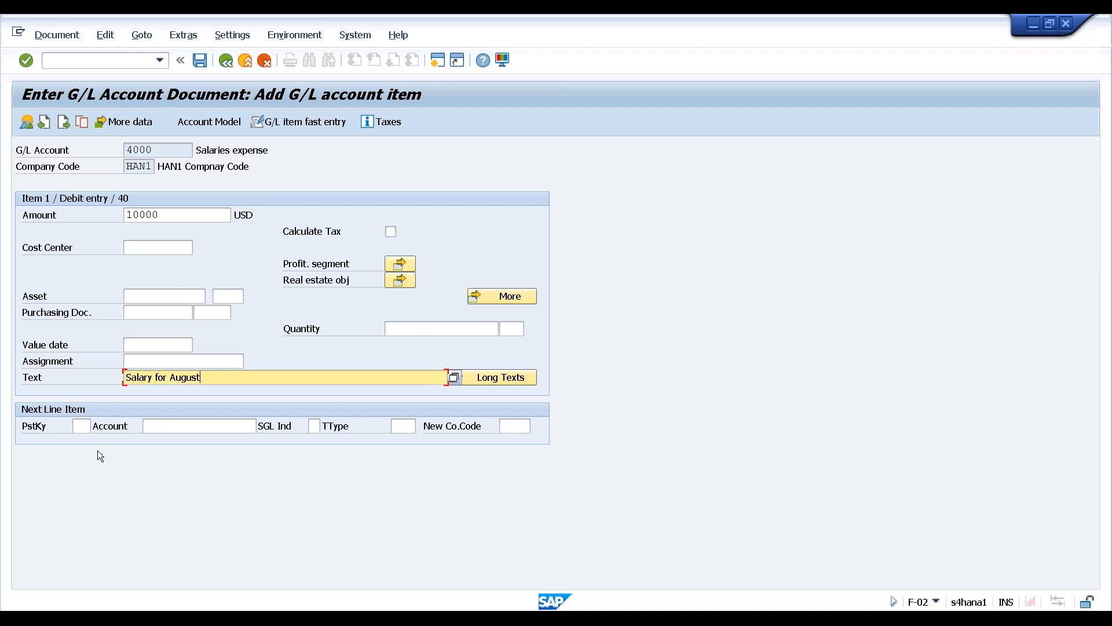
left_click(82, 427)
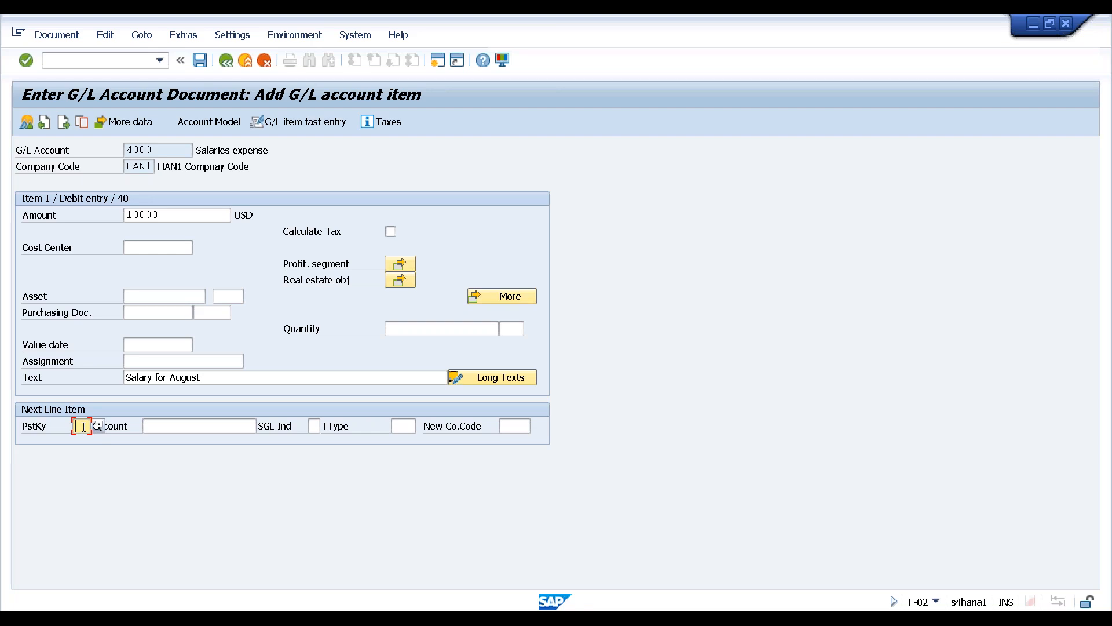
Add a posting key 50 credit line on Cash account 1000, found via account search
type("50")
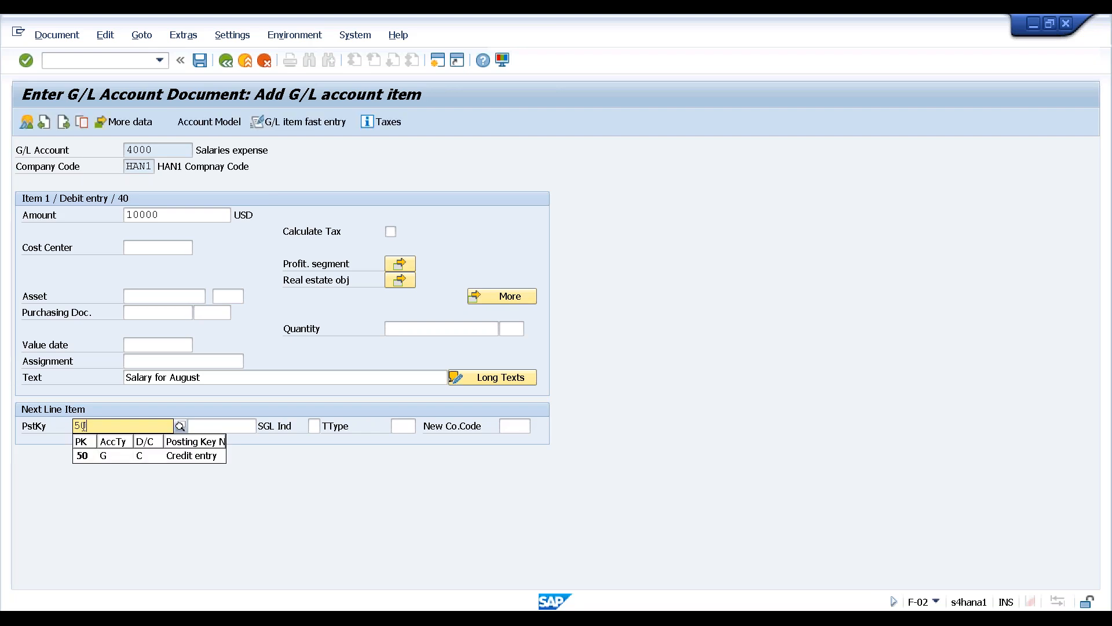
left_click(179, 457)
left_click(189, 426)
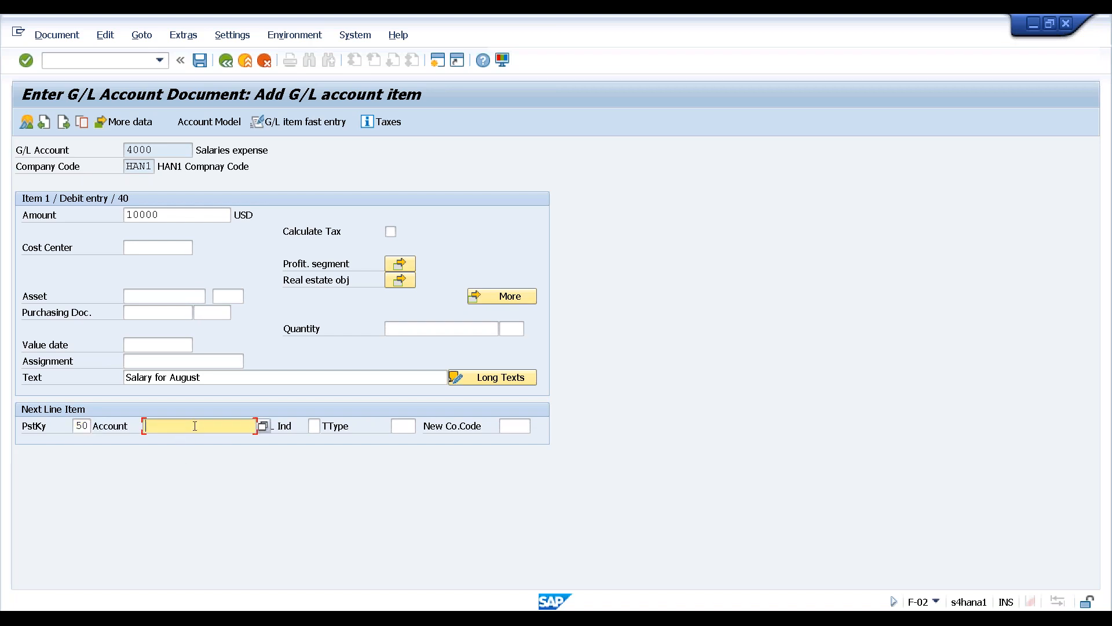
left_click(263, 426)
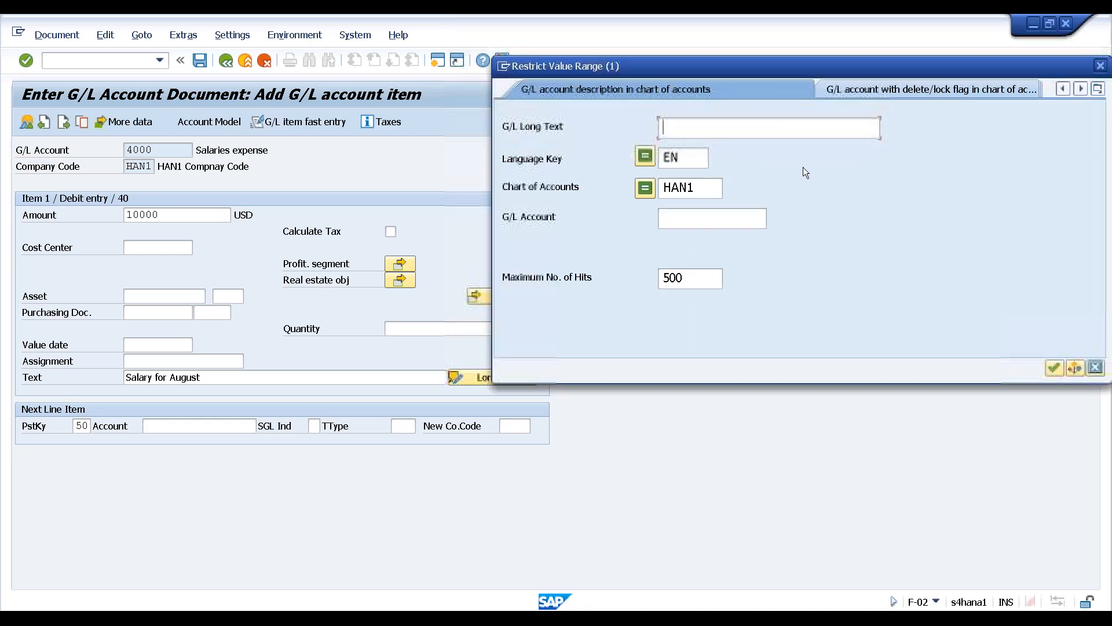
left_click(1055, 369)
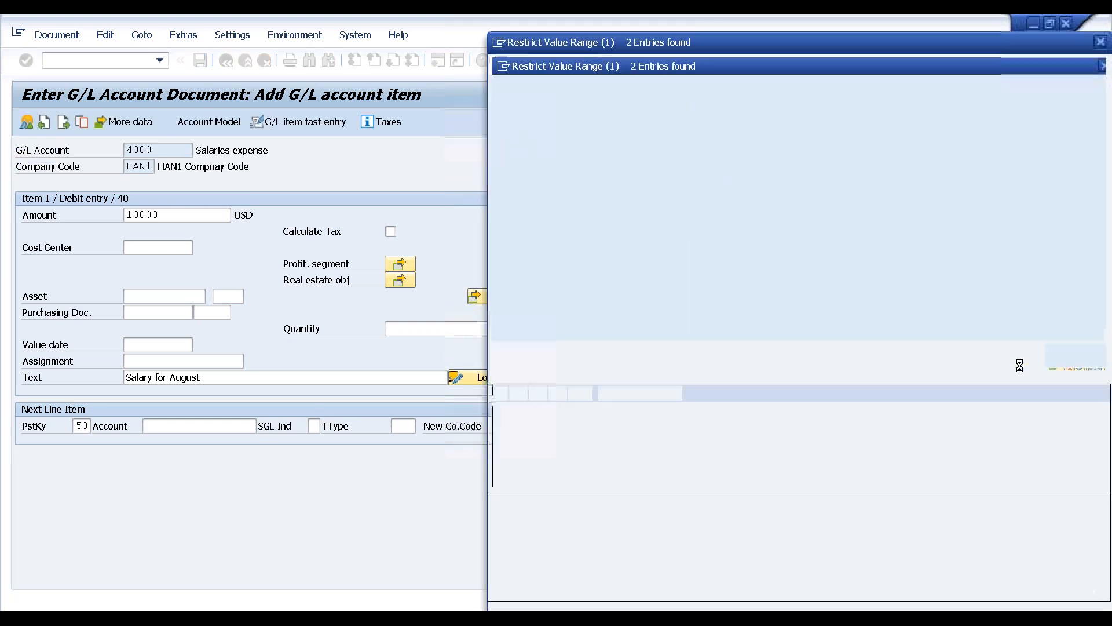
double_click(524, 138)
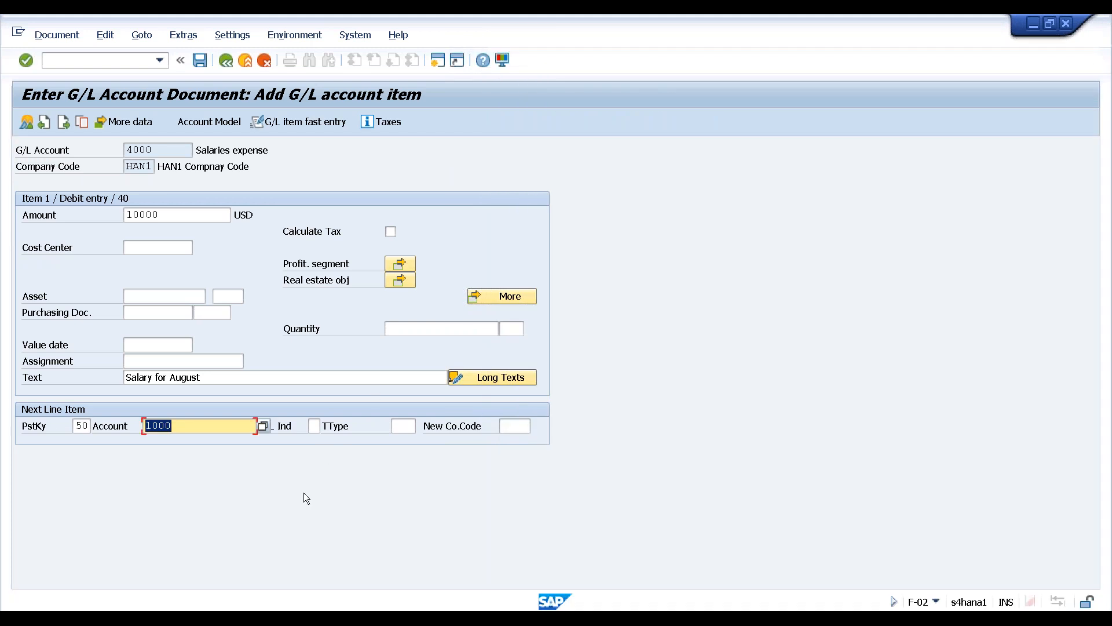
key("Return")
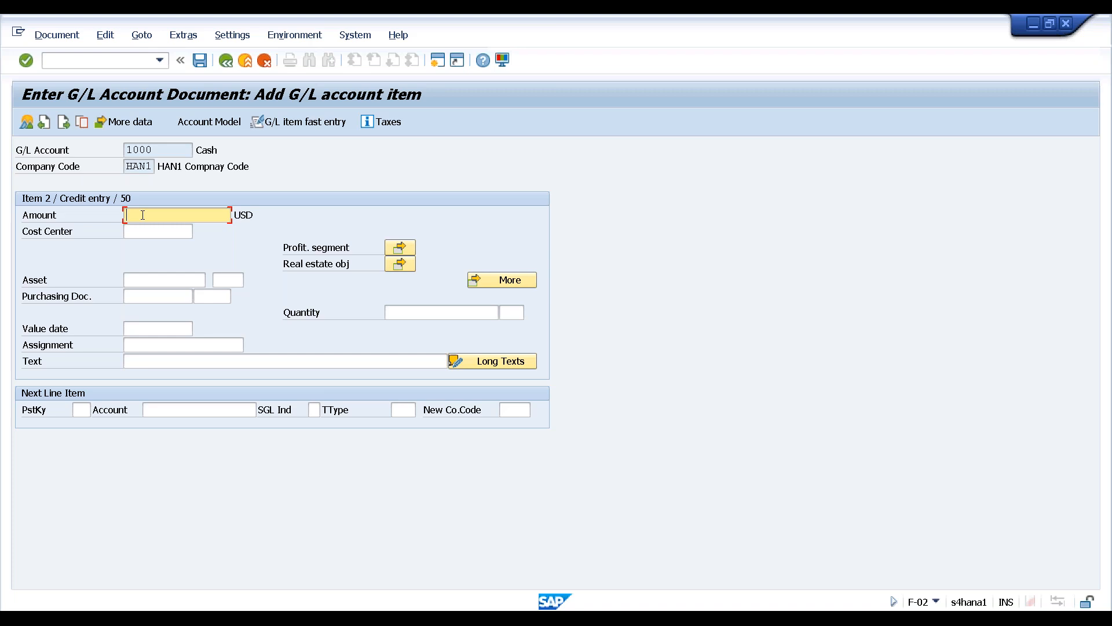
Fill the Cash line with * and + to copy the balancing 10,000.00 amount and text
type("*")
left_click(282, 362)
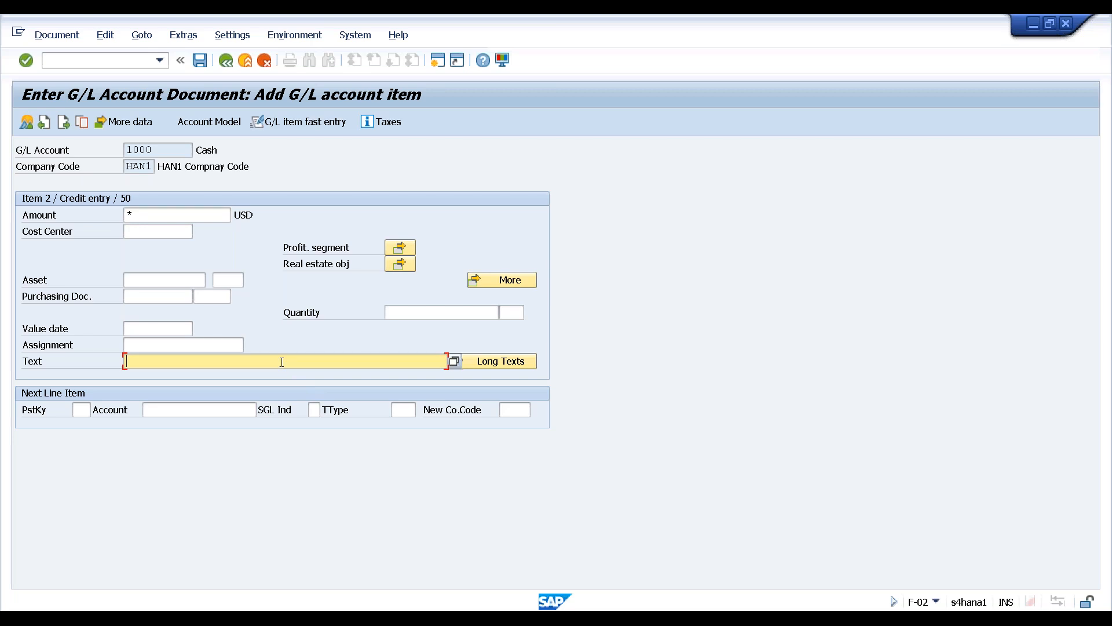
type("+")
key("Return")
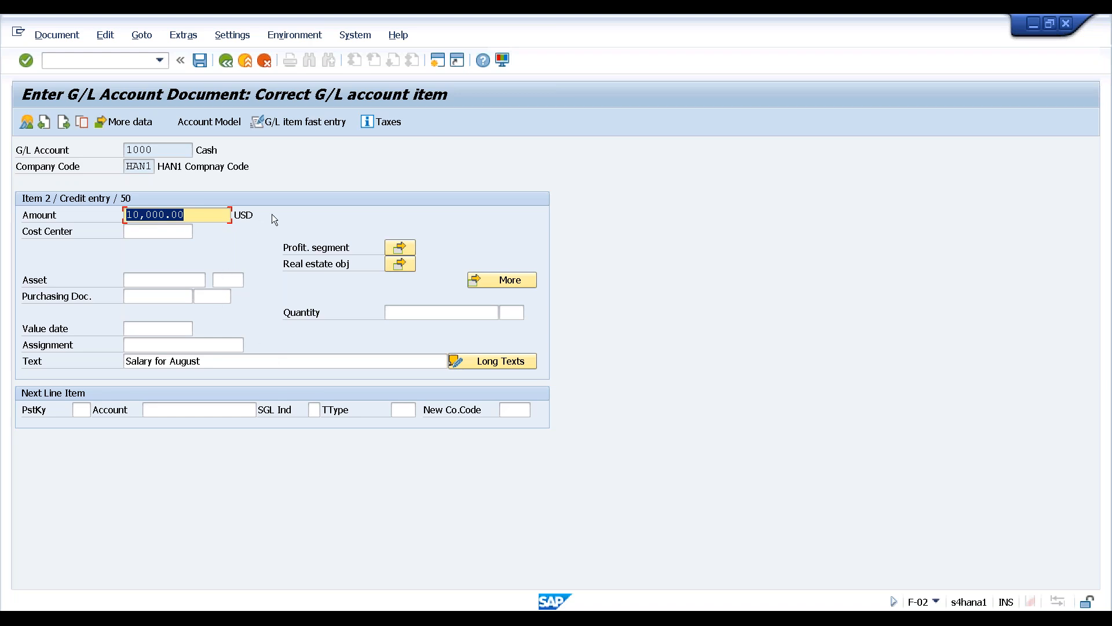
left_click(60, 37)
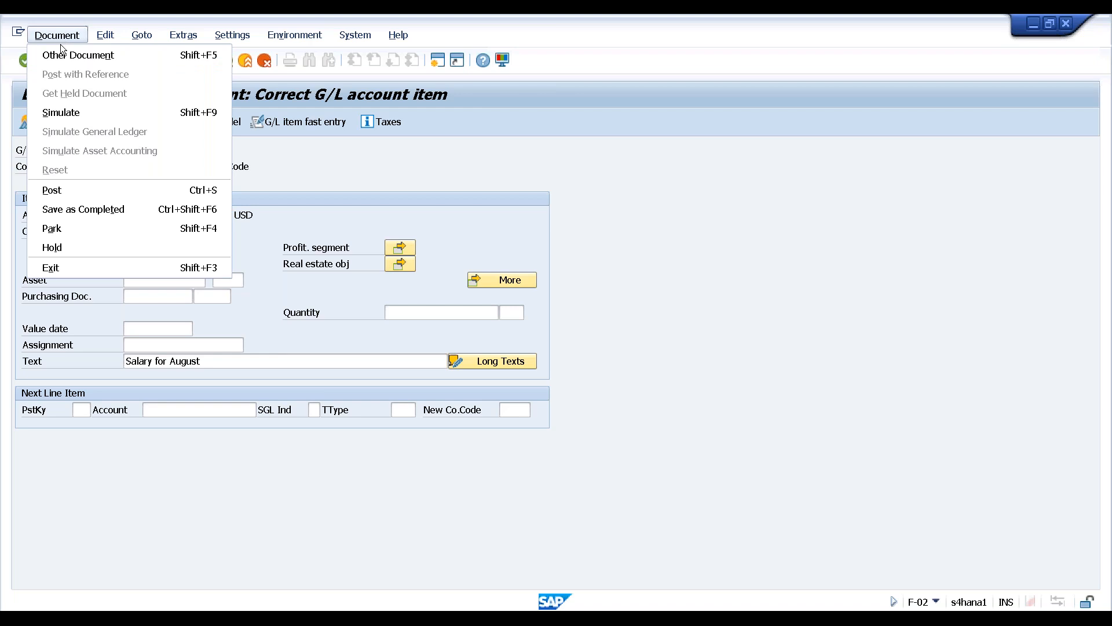
Simulate the 10,000 USD HAN1 salary document and post it, triggering the ledger customizing error
left_click(74, 112)
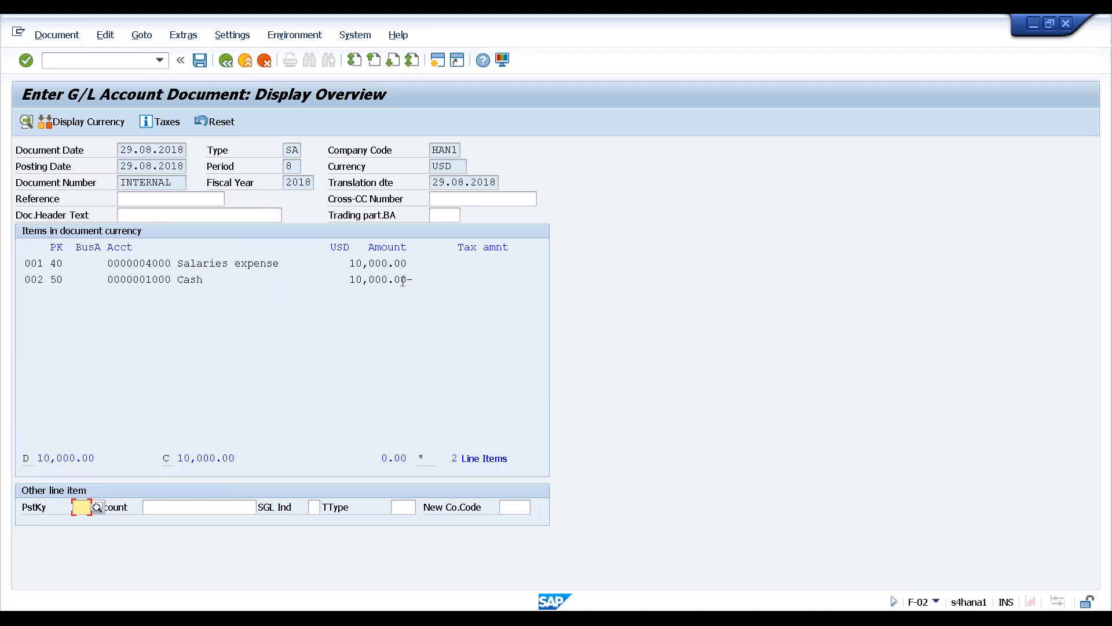
left_click(57, 36)
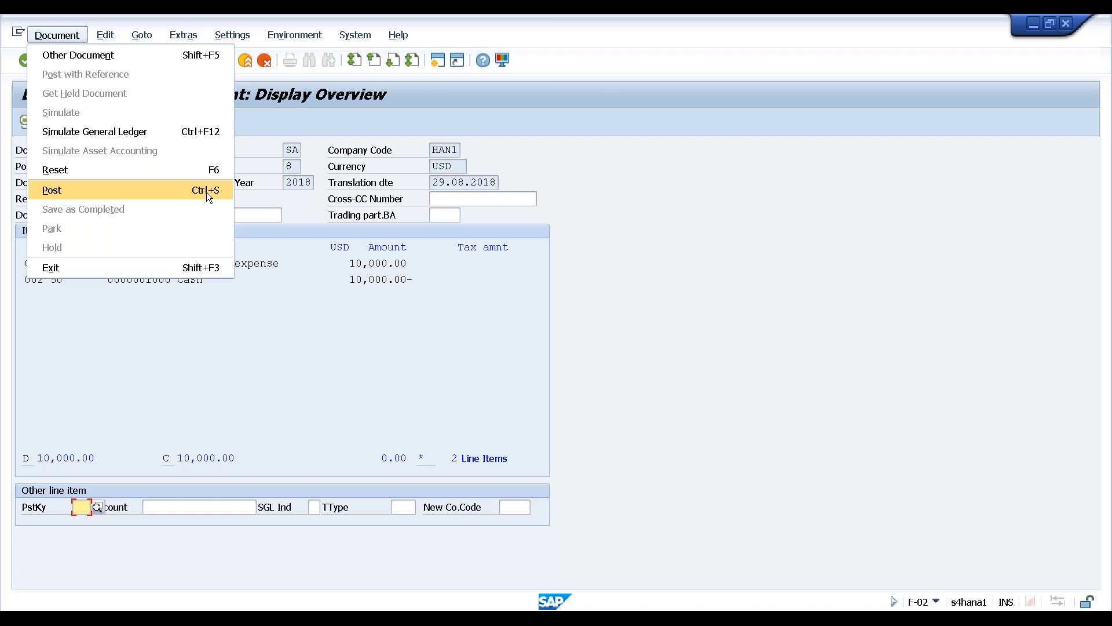
left_click(701, 280)
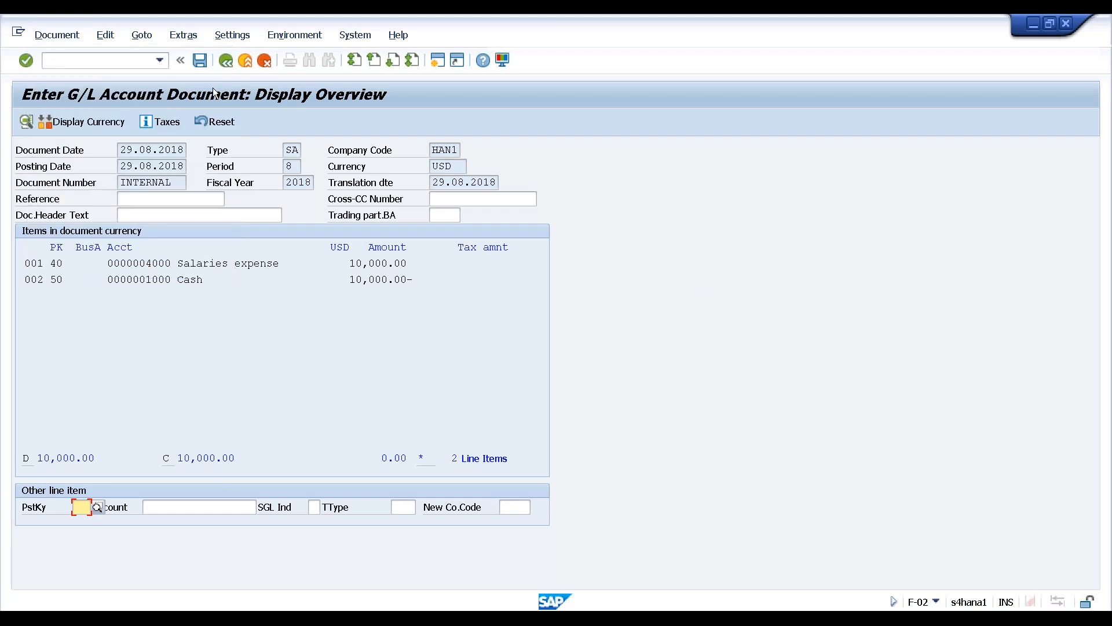
left_click(200, 60)
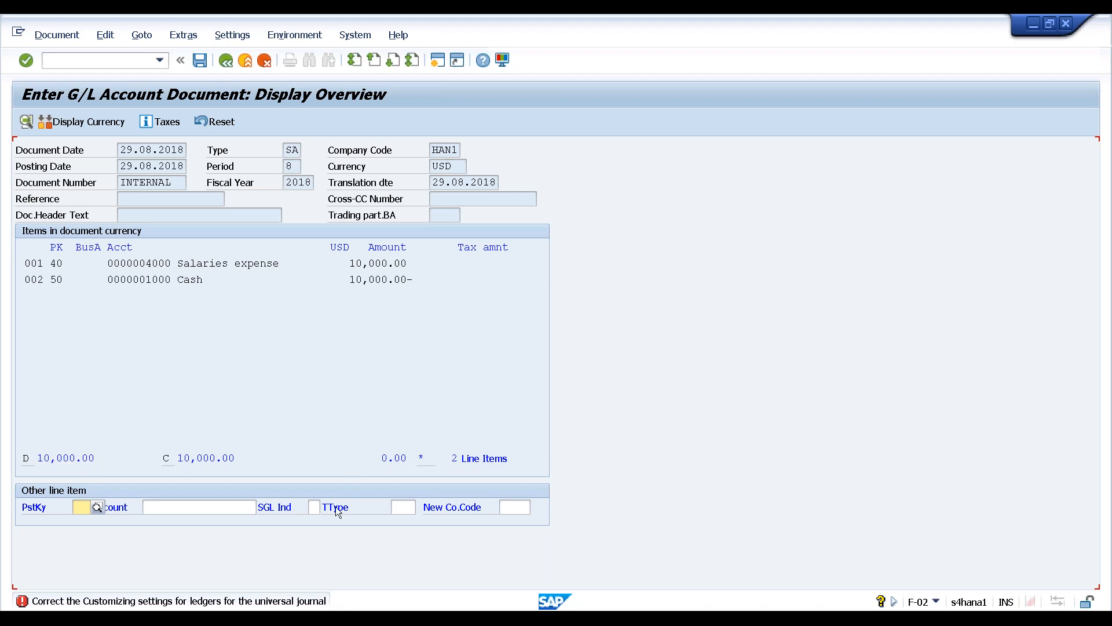
Run the FINS_CUST_CONS_CHK check from the error and find the 'HAN1 not assigned to ledger 0L' message
left_click(204, 600)
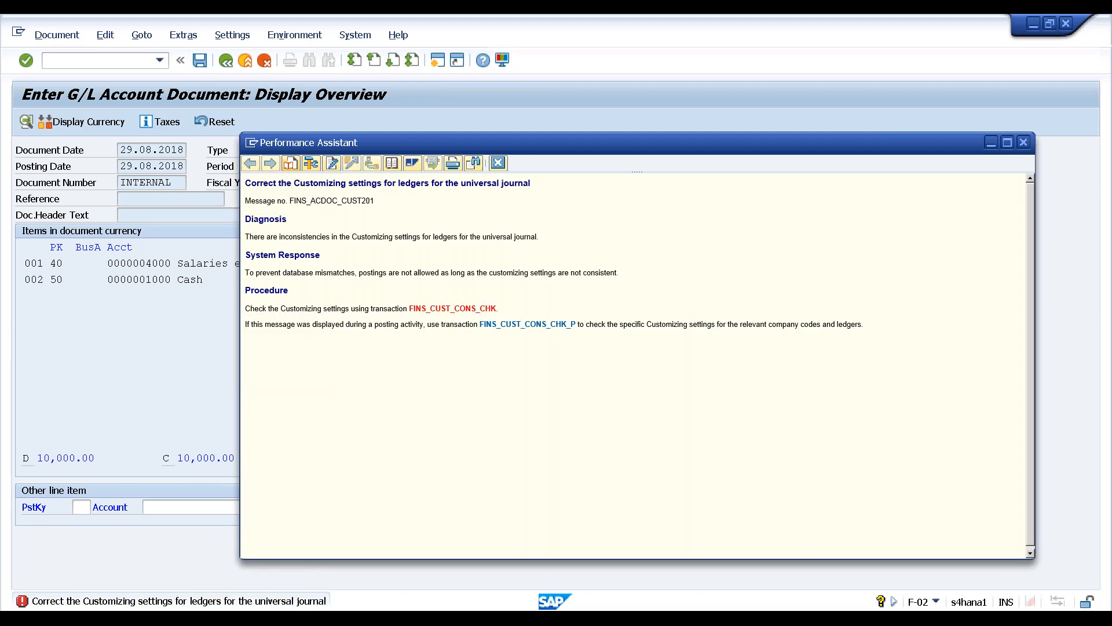
left_click(444, 309)
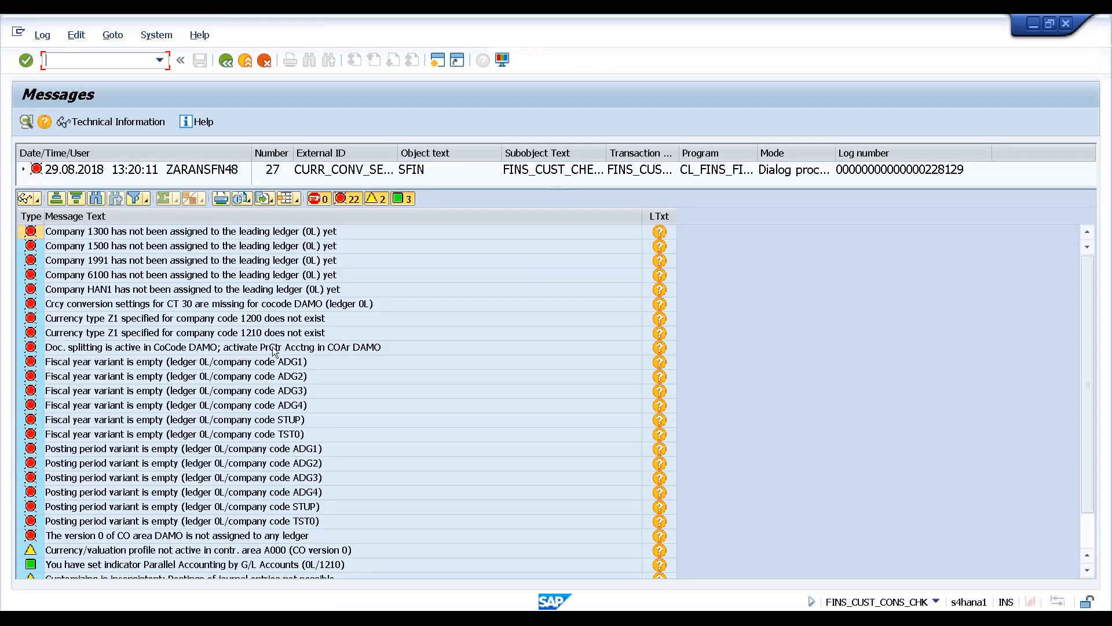
left_click(103, 235)
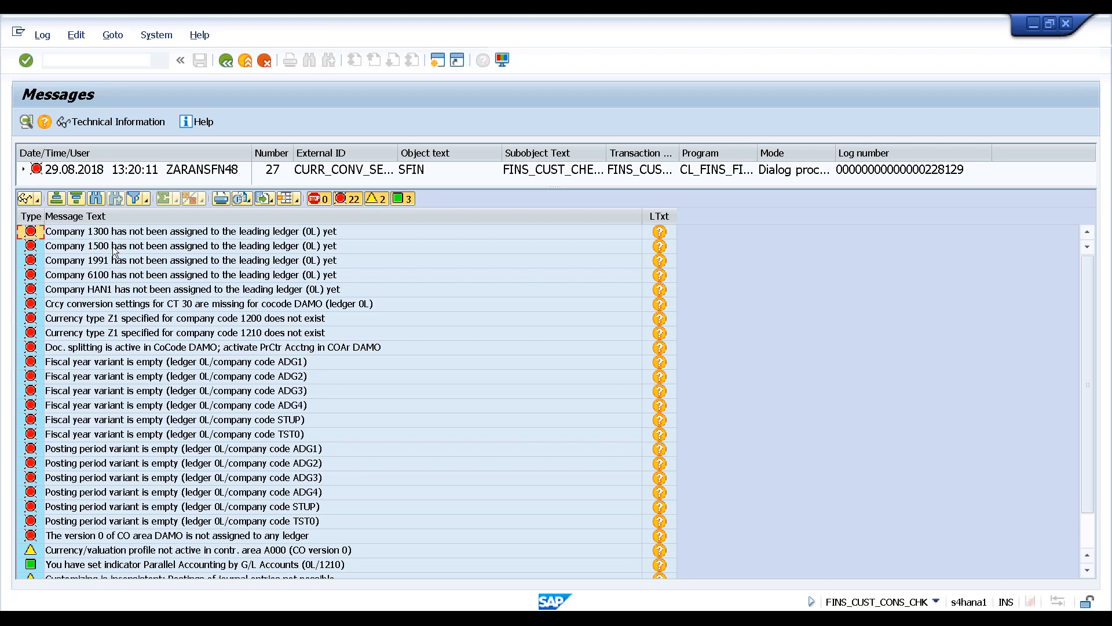
scroll(198, 334, "down", 1)
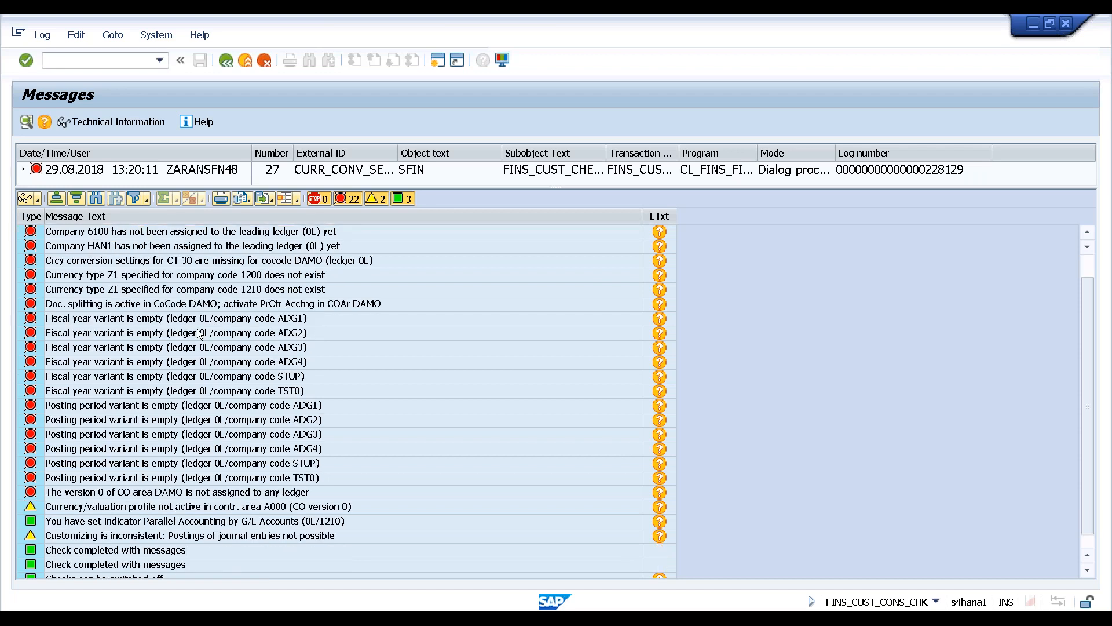
scroll(198, 334, "up", 1)
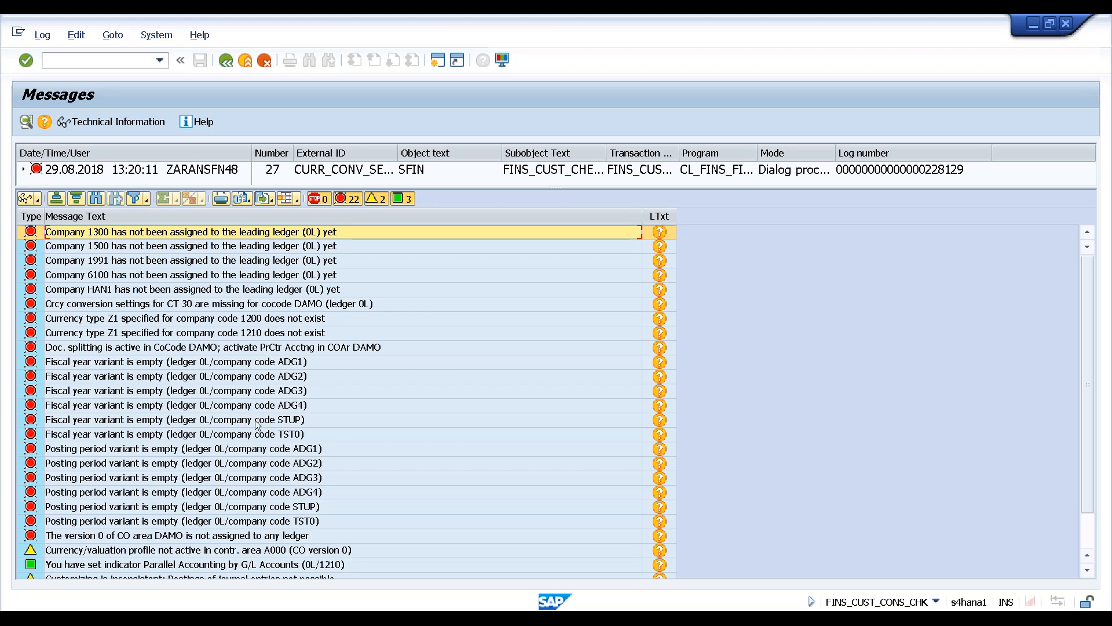
scroll(324, 429, "down", 1)
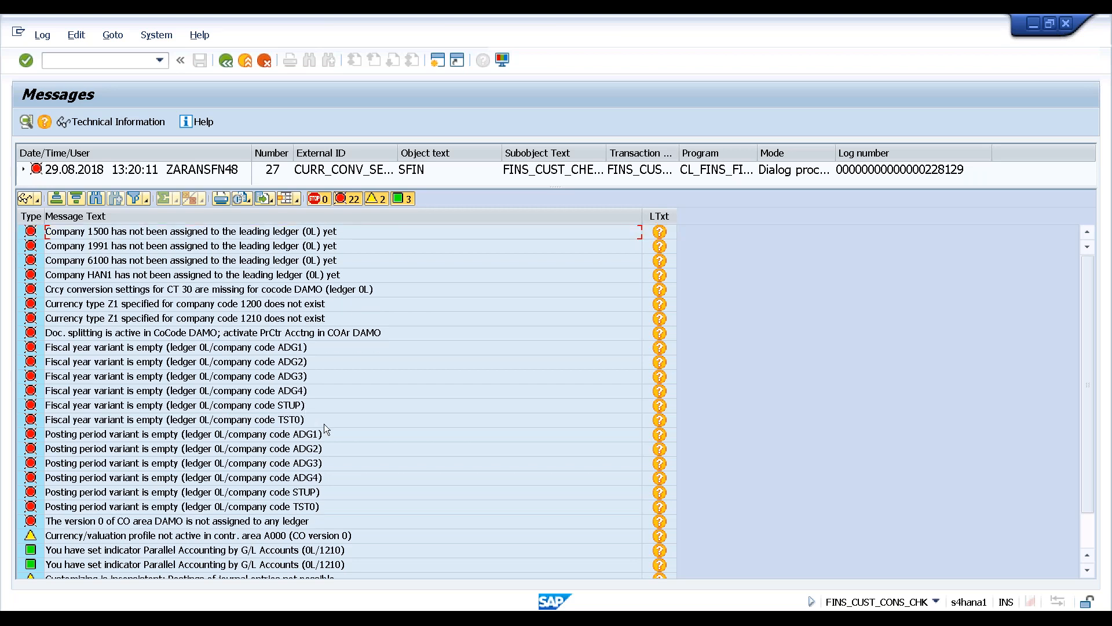
scroll(325, 424, "down", 2)
scroll(325, 424, "up", 3)
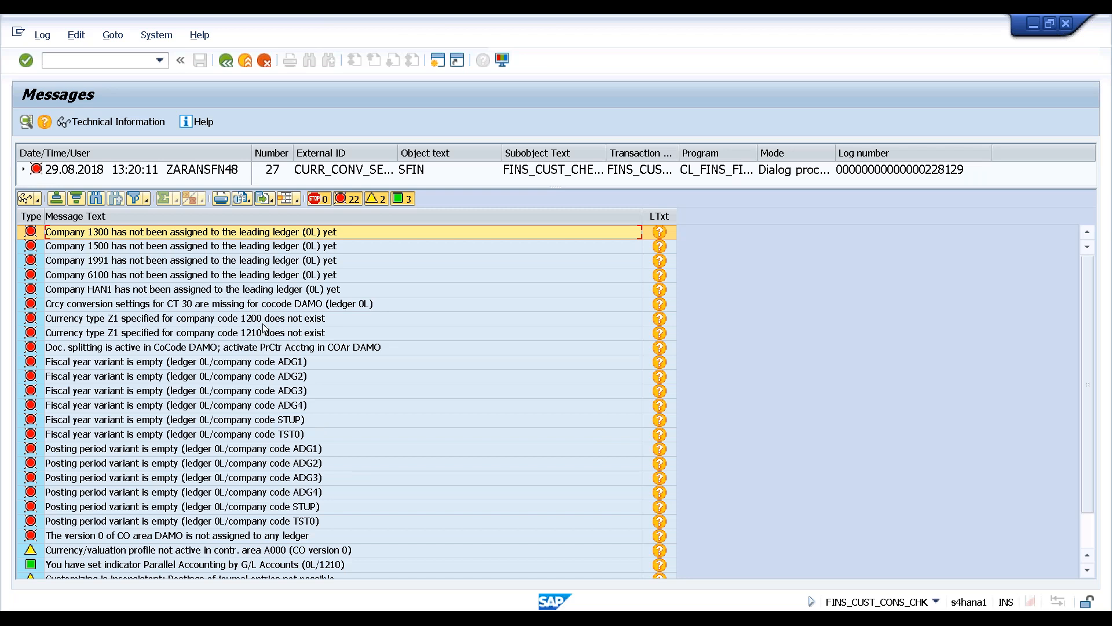
left_click(263, 292)
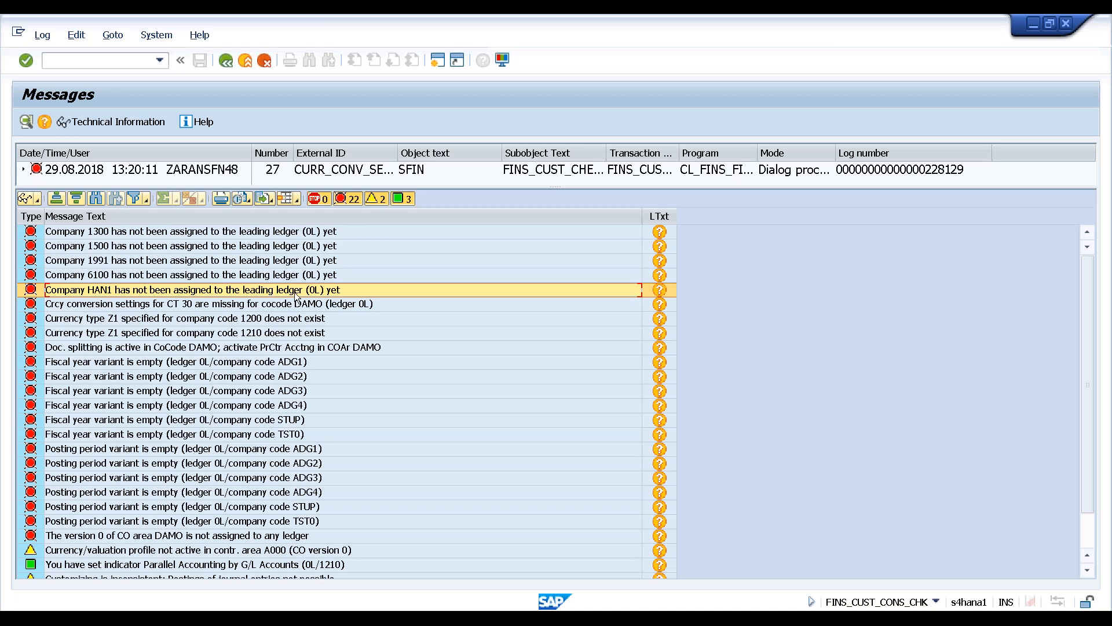
Assign company code HAN1 to leading ledger 0L in Company Code Settings and save despite warnings
double_click(317, 294)
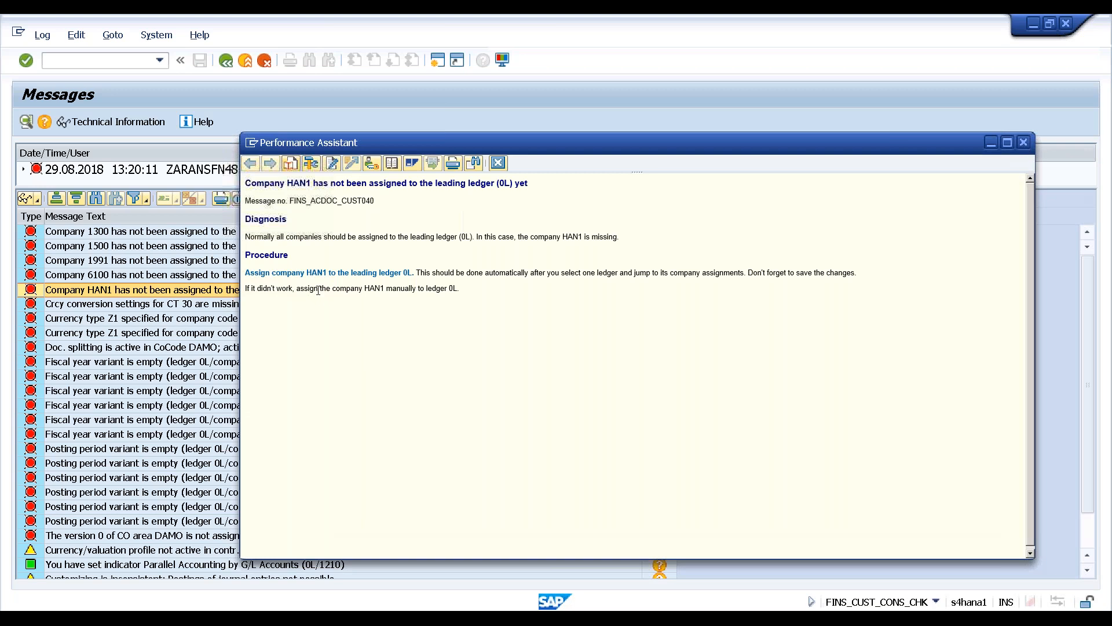
left_click(307, 276)
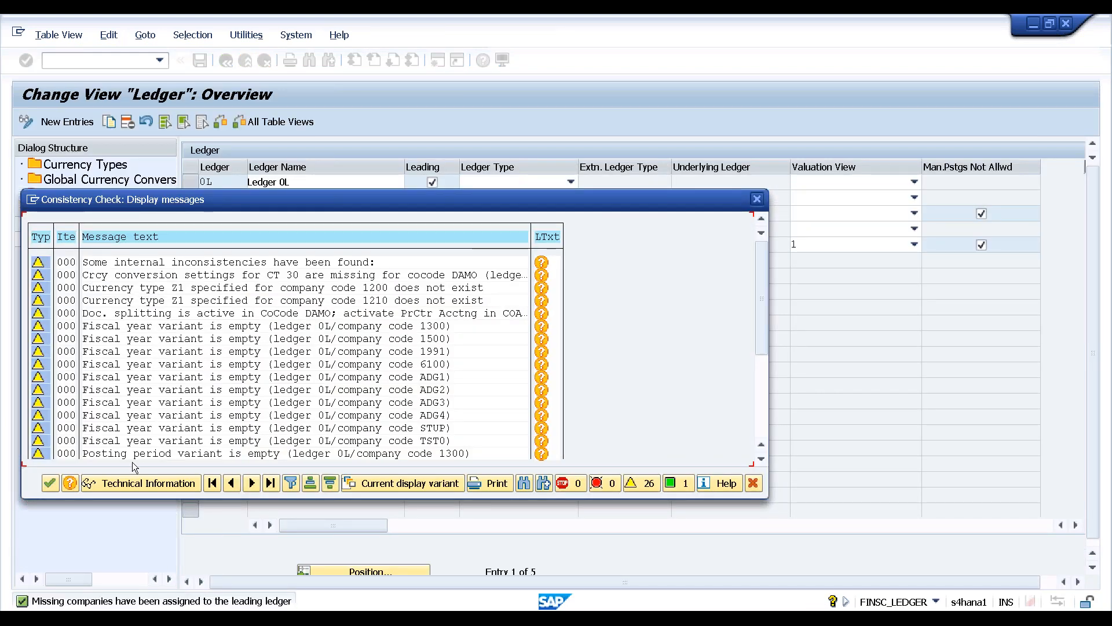
left_click(47, 483)
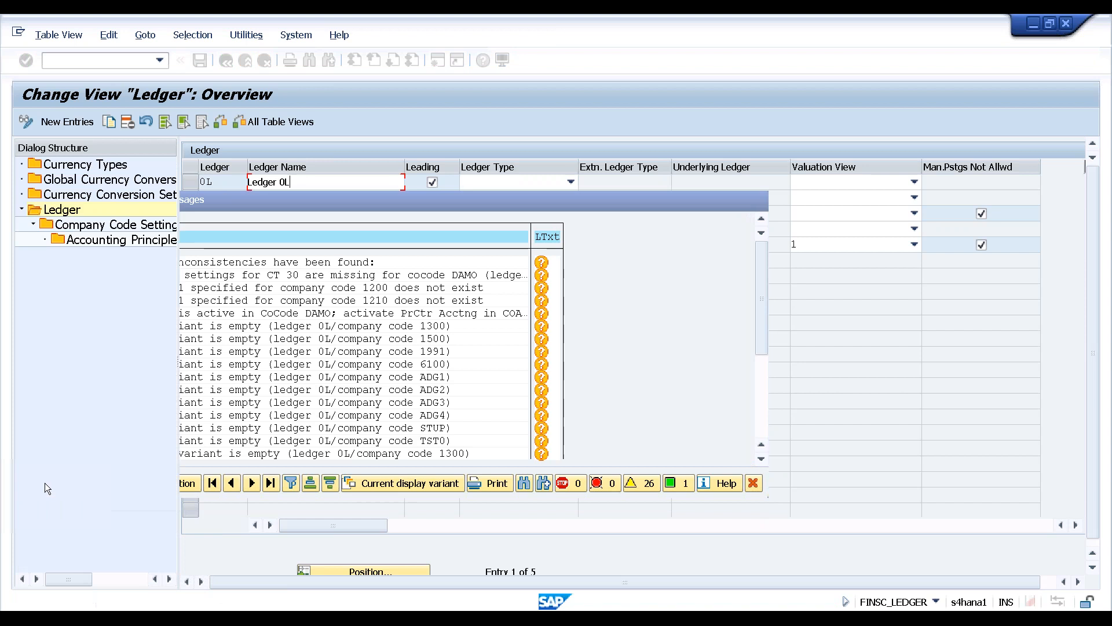
left_click(189, 183)
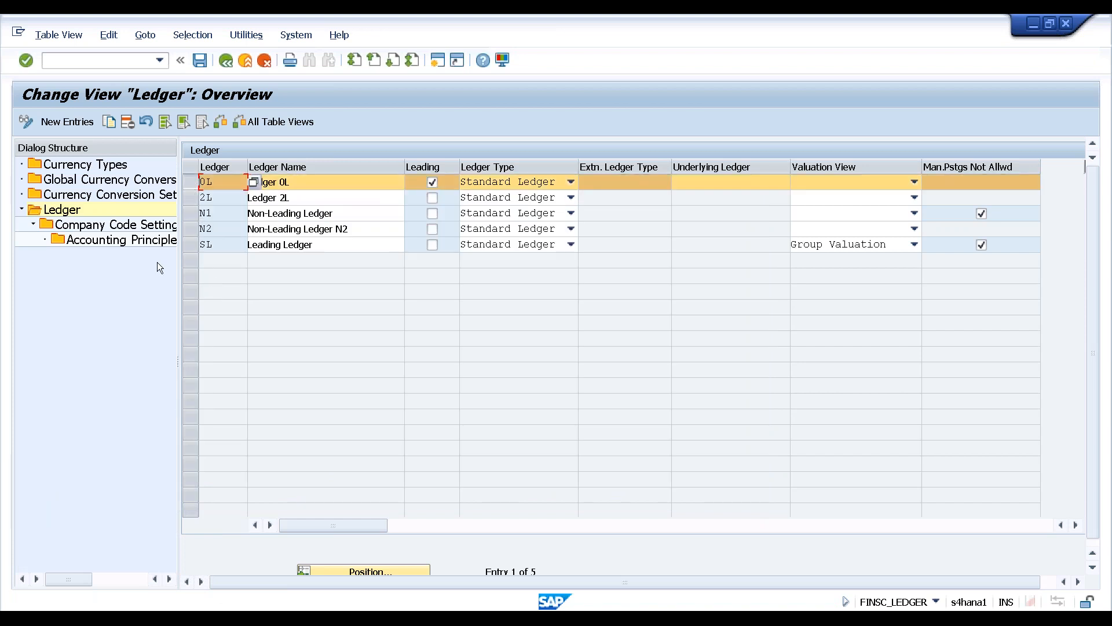
double_click(96, 226)
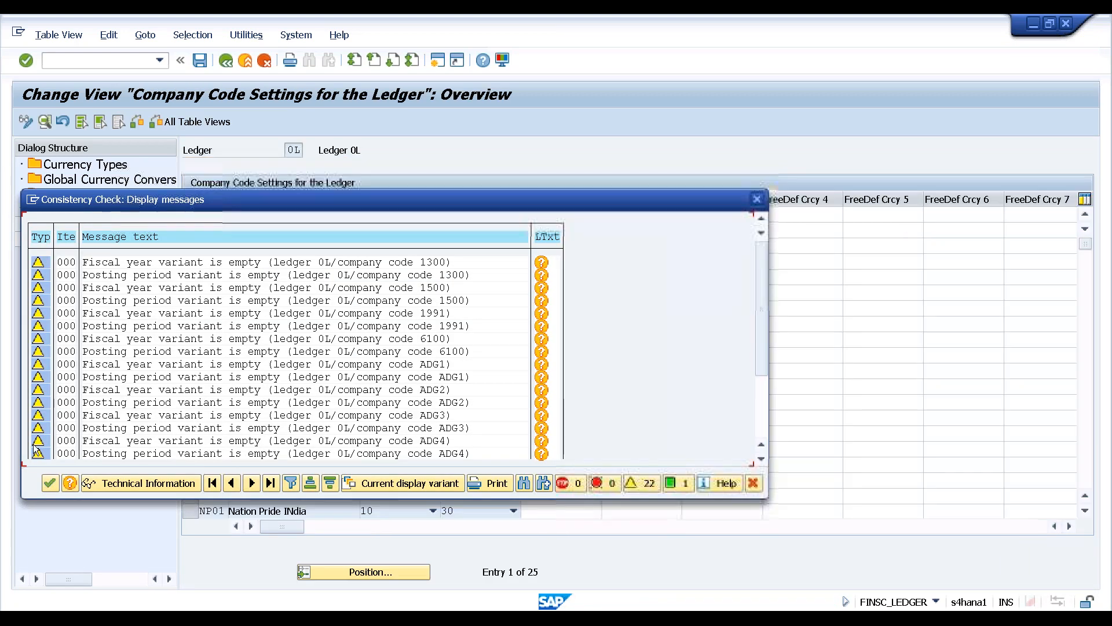
left_click(49, 483)
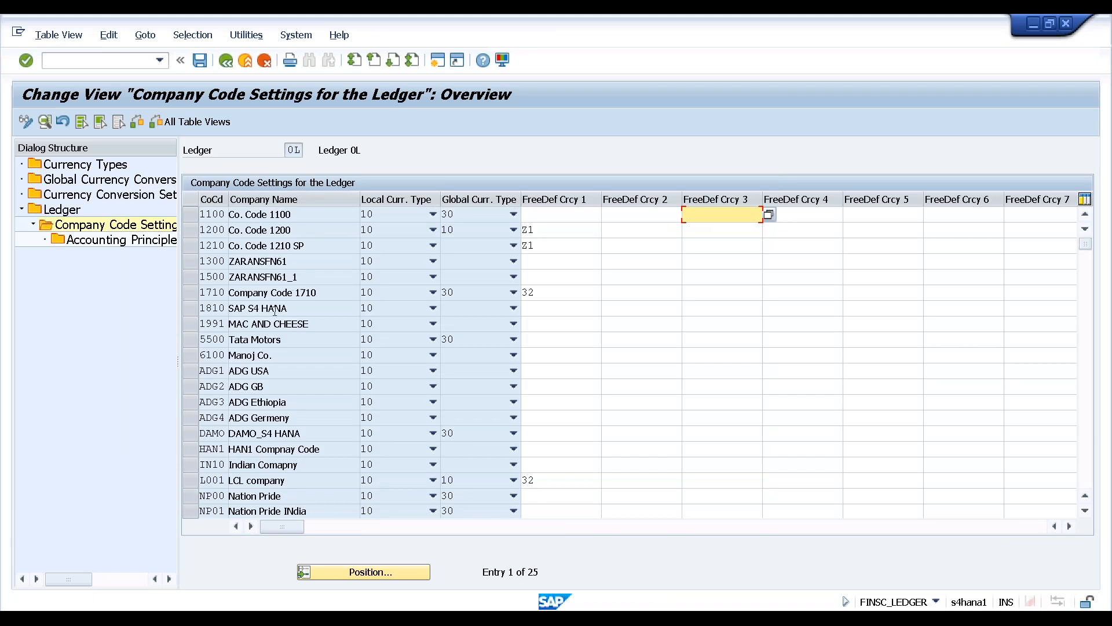
left_click(250, 449)
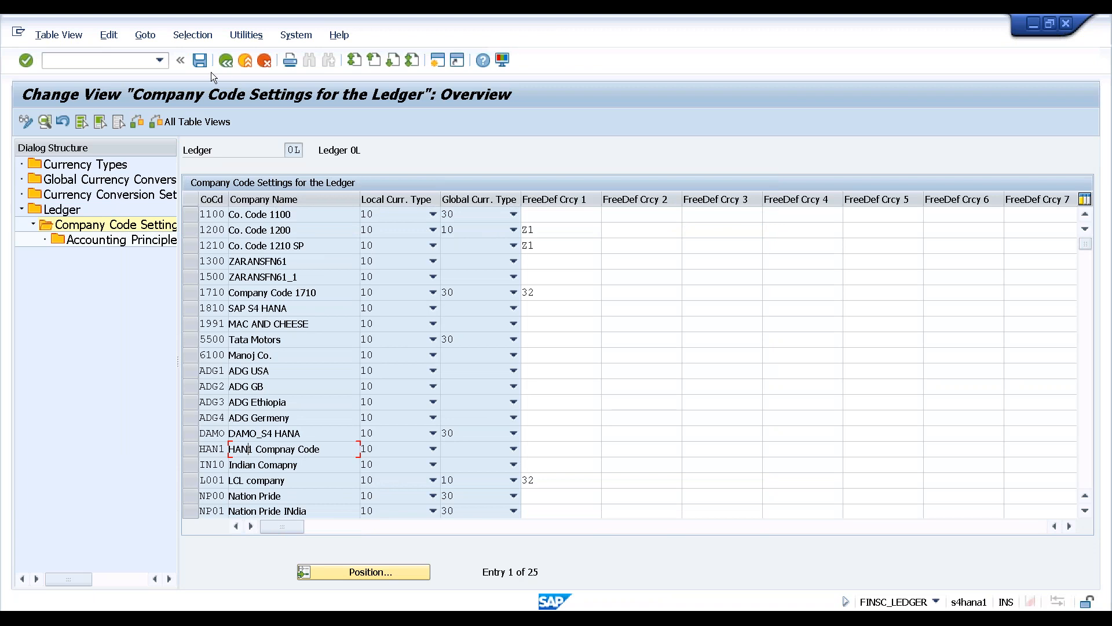
left_click(200, 60)
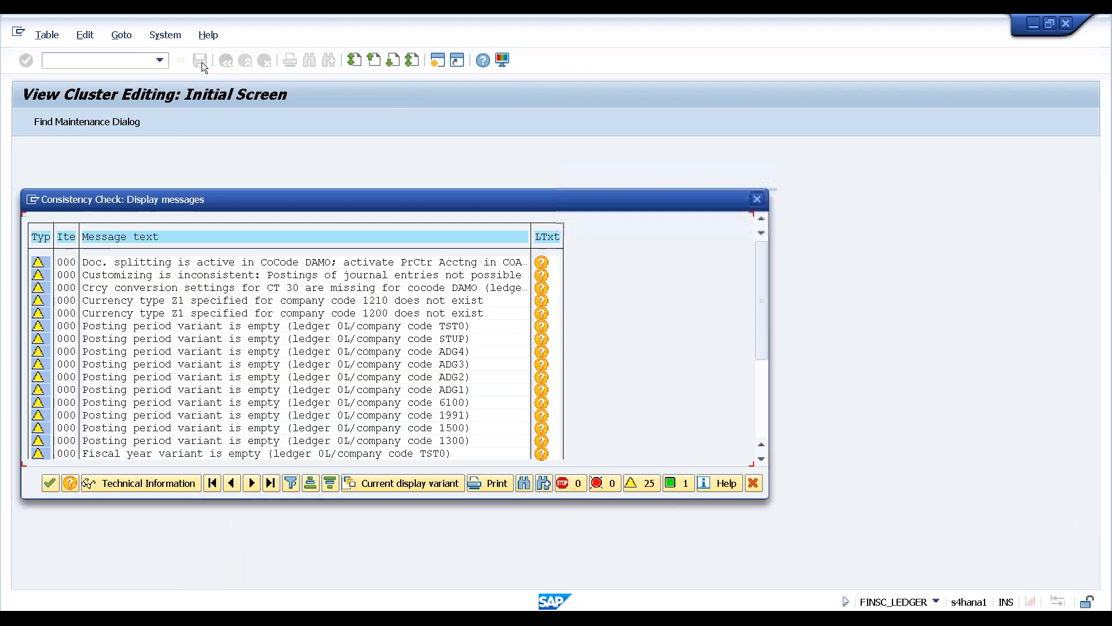
left_click(49, 483)
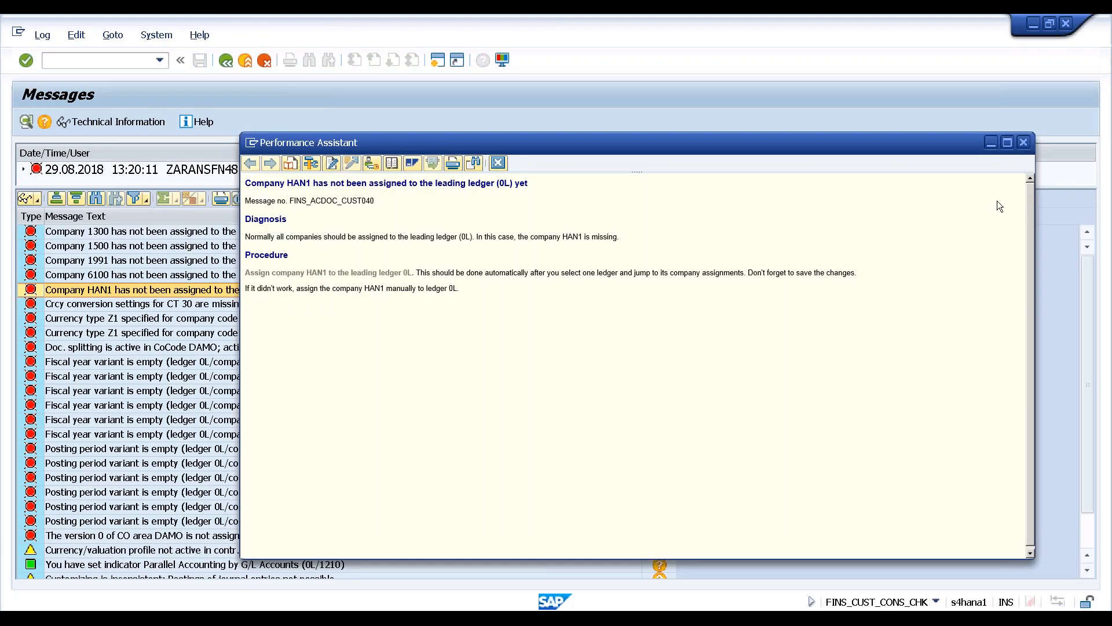
Retry posting the salary document and rerun the ledger consistency check from the new error
left_click(1023, 146)
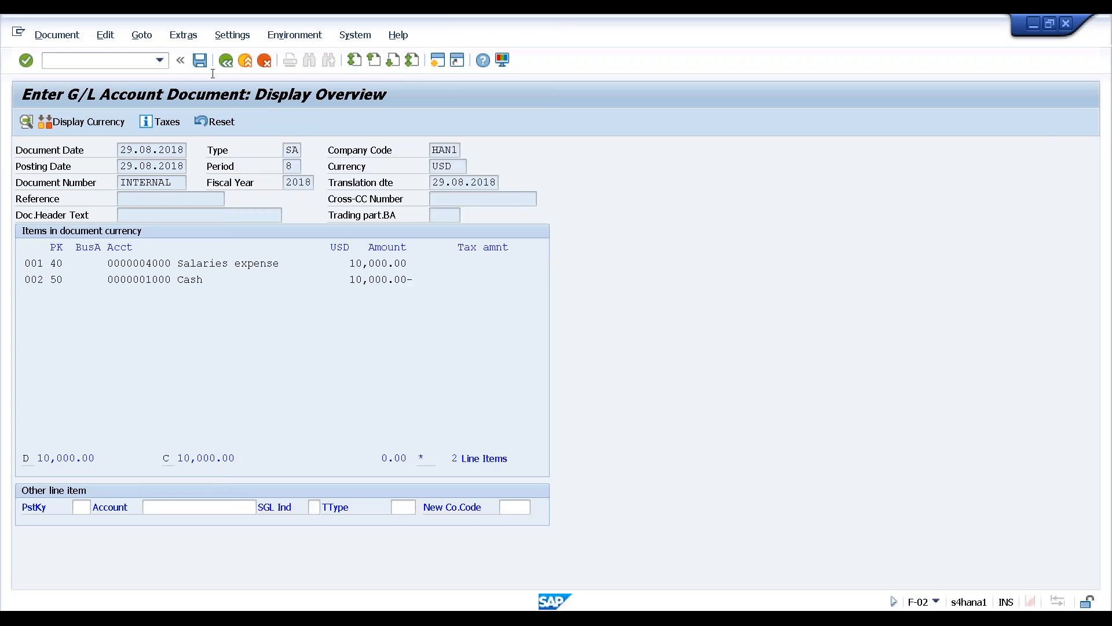
left_click(201, 64)
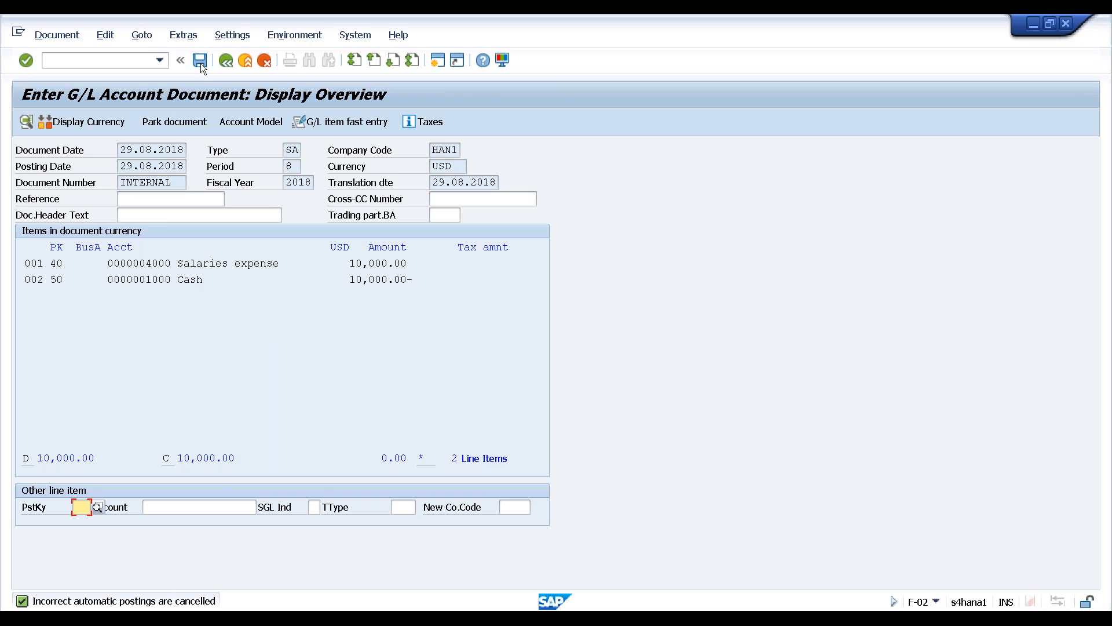
left_click(200, 64)
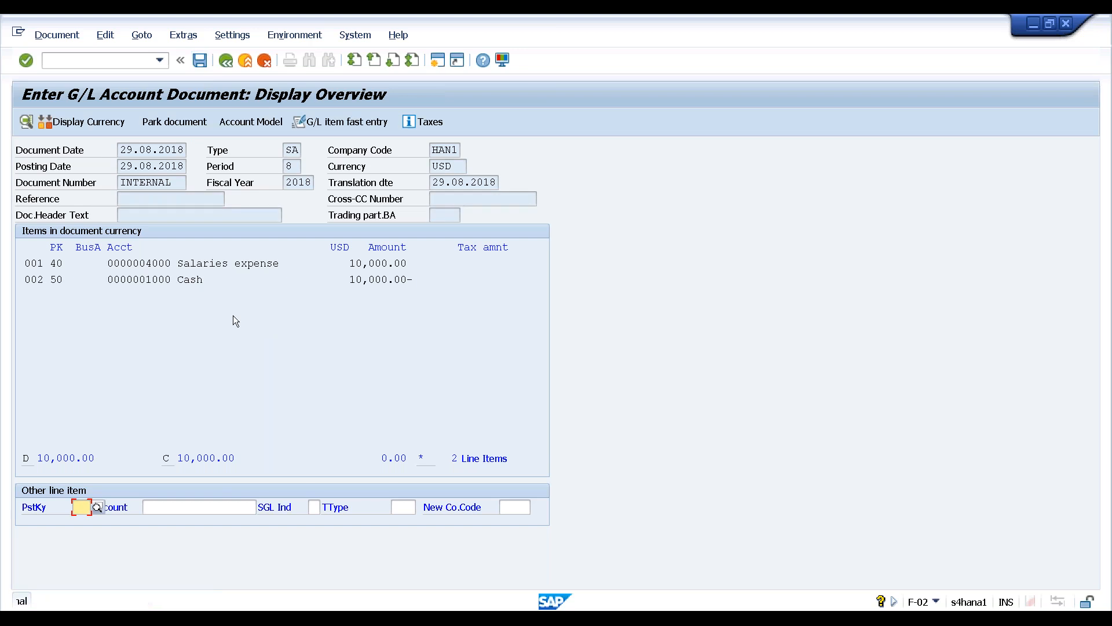
double_click(195, 601)
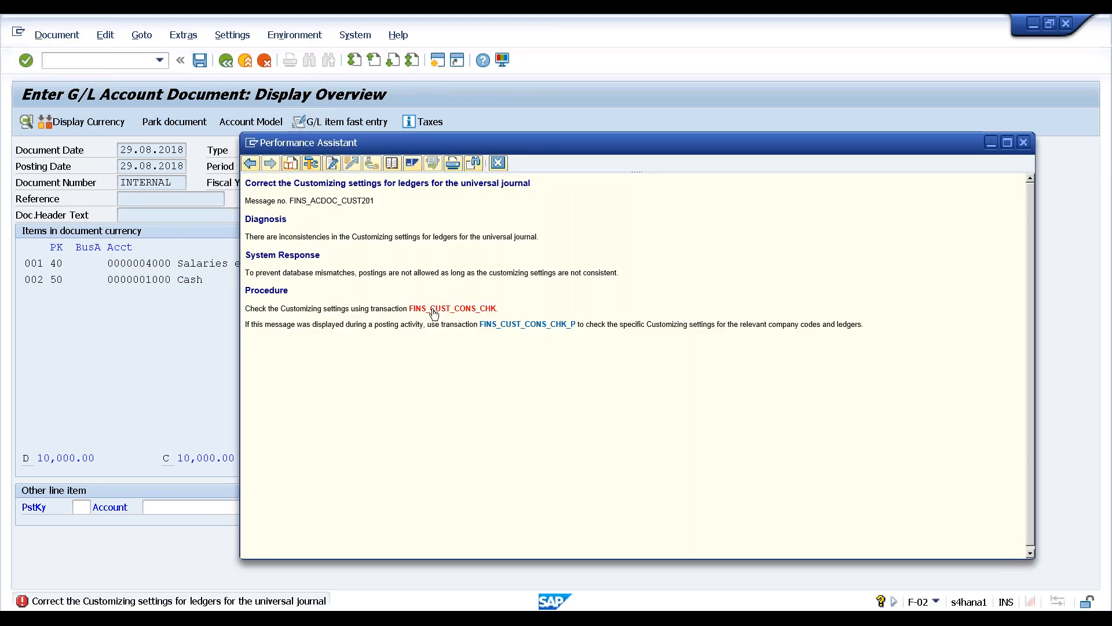
left_click(434, 312)
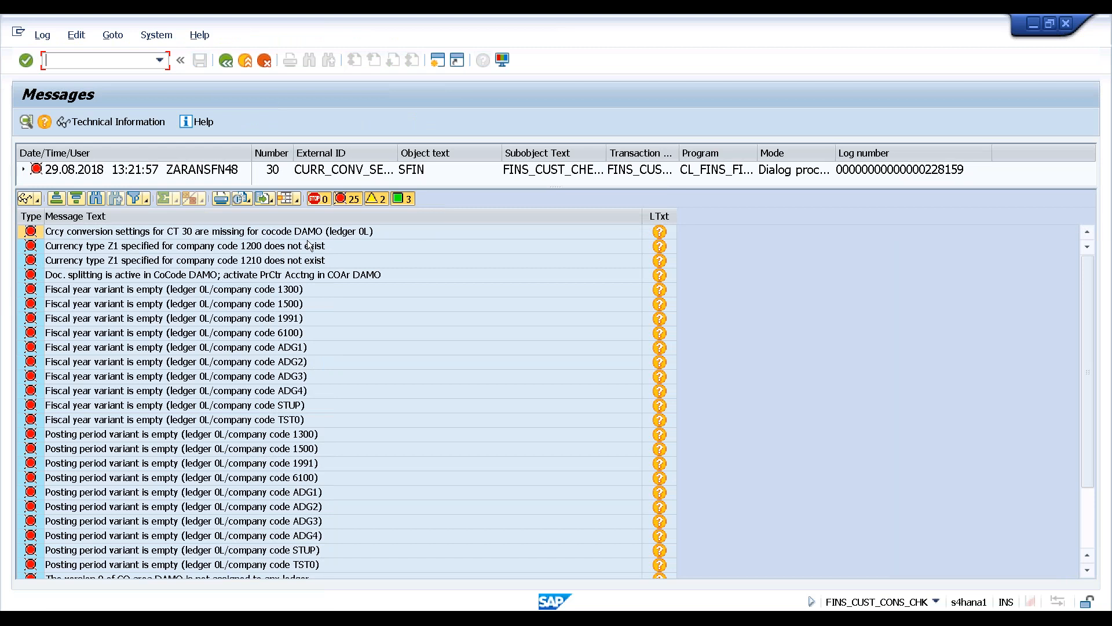
Review the DAMO document splitting message, close the error explanation, and exit the document overview
left_click(280, 280)
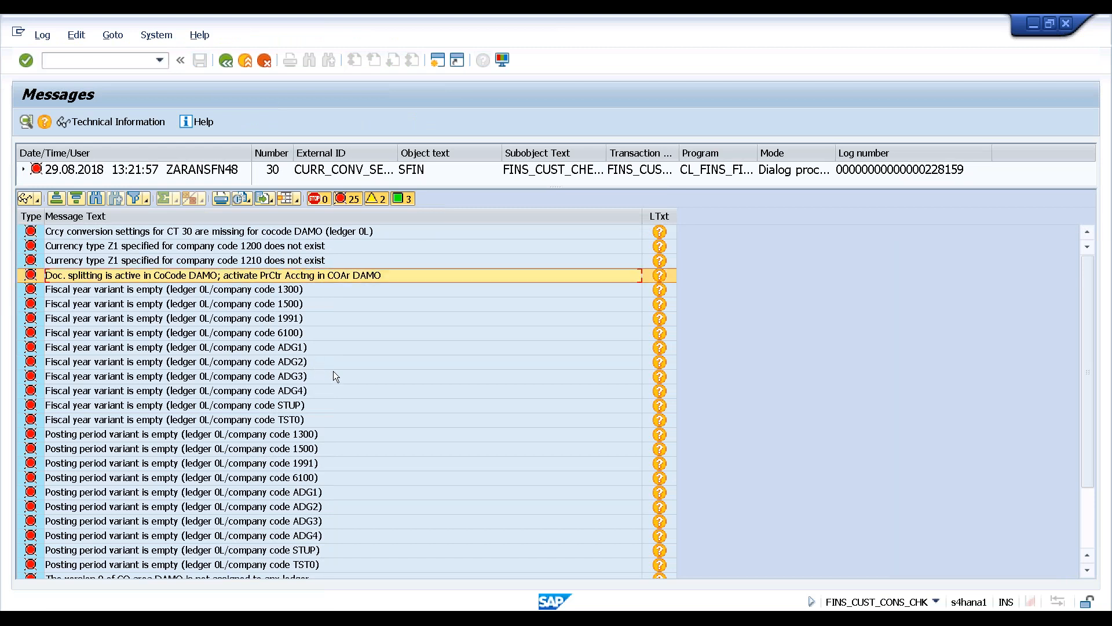
scroll(364, 377, "down", 2)
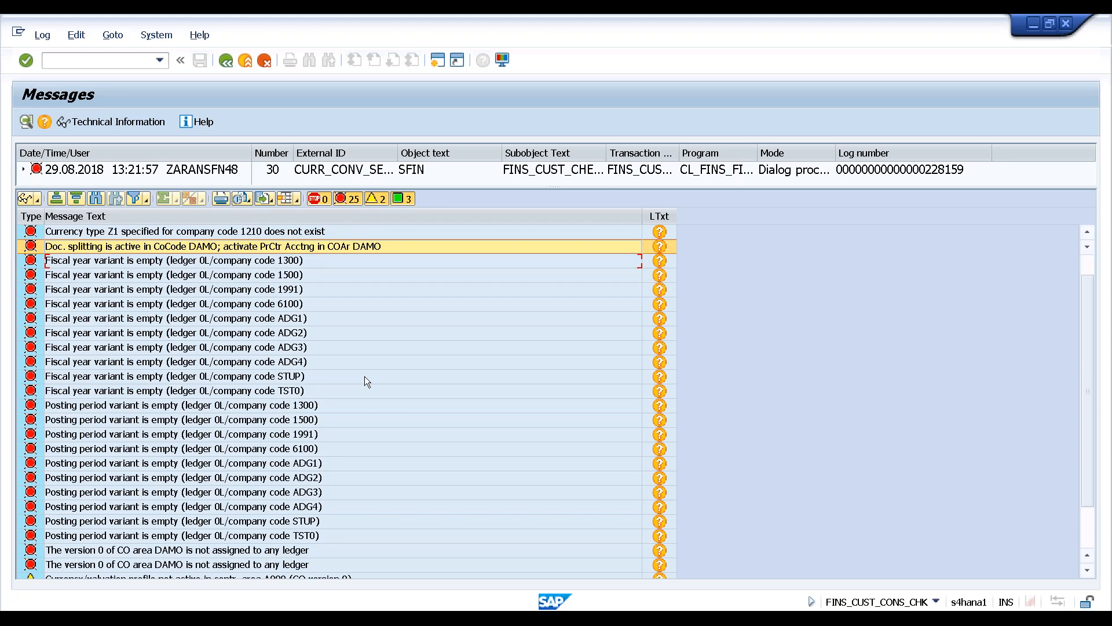
scroll(364, 376, "down", 4)
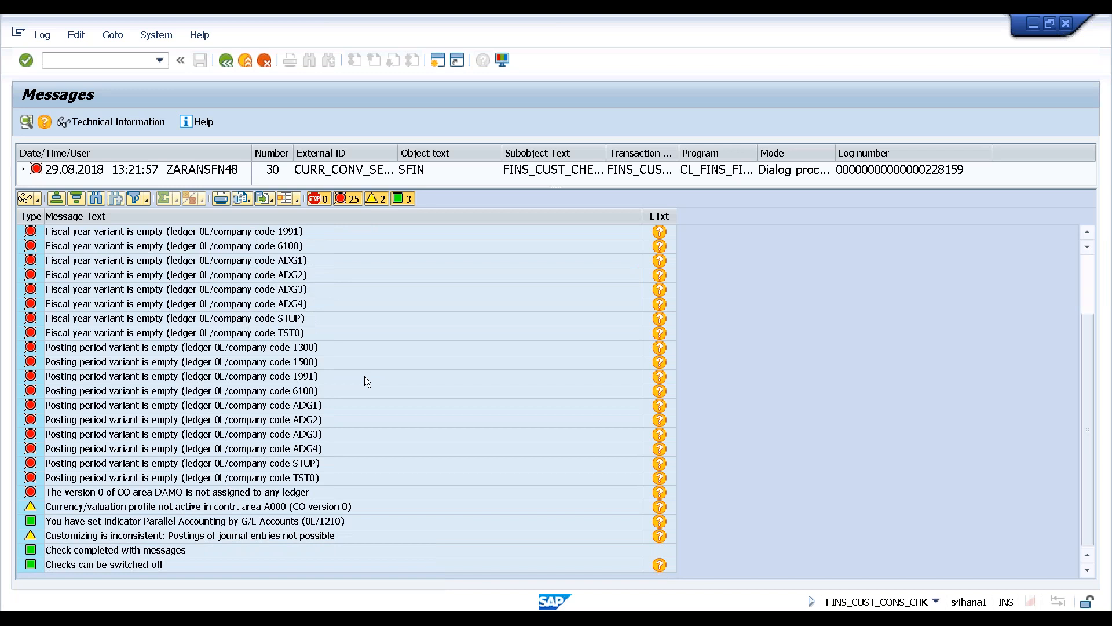
scroll(364, 376, "up", 3)
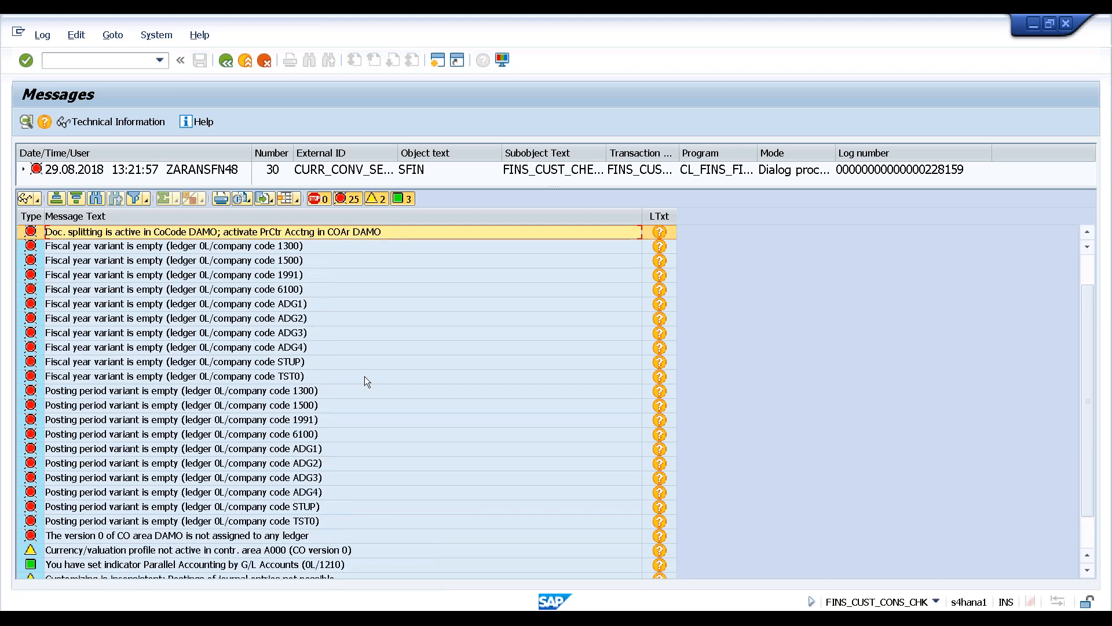
scroll(364, 376, "up", 3)
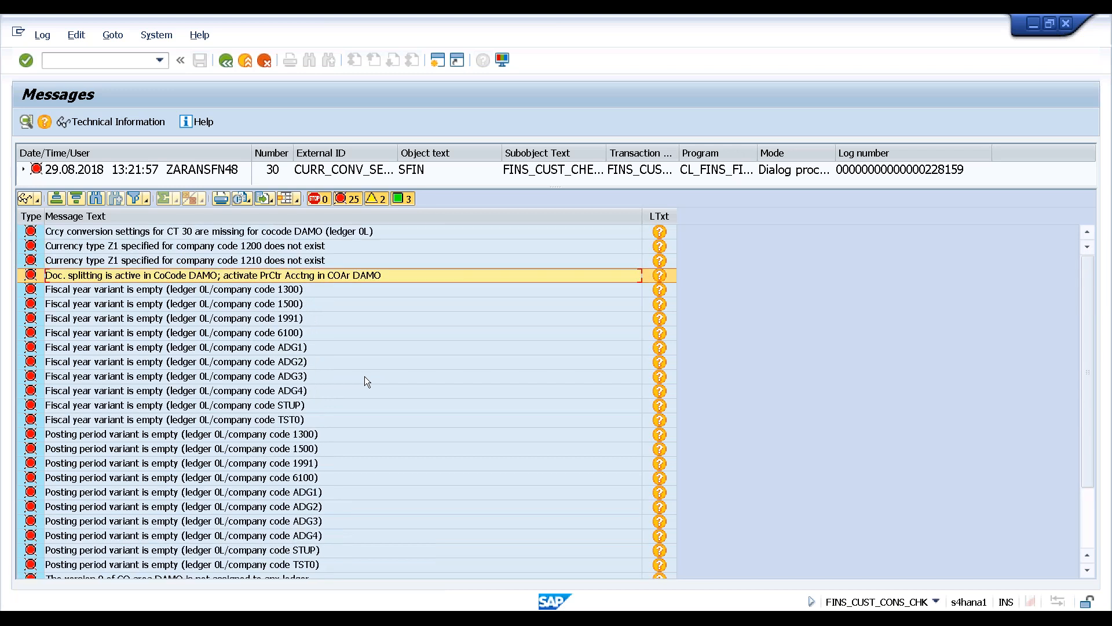
key("alt+Tab")
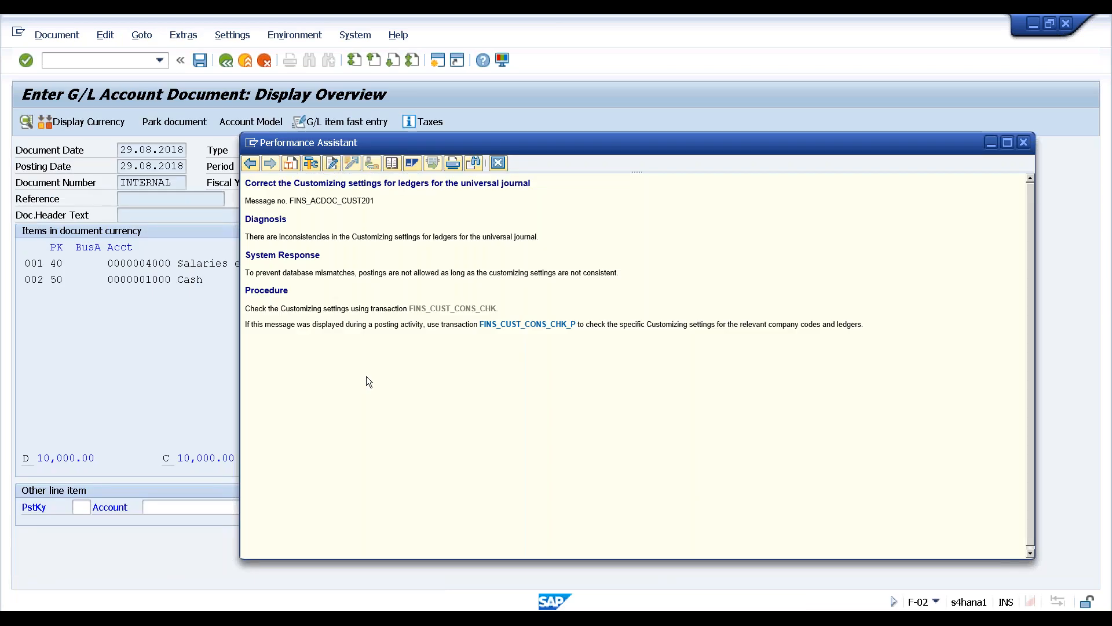
left_click(1021, 144)
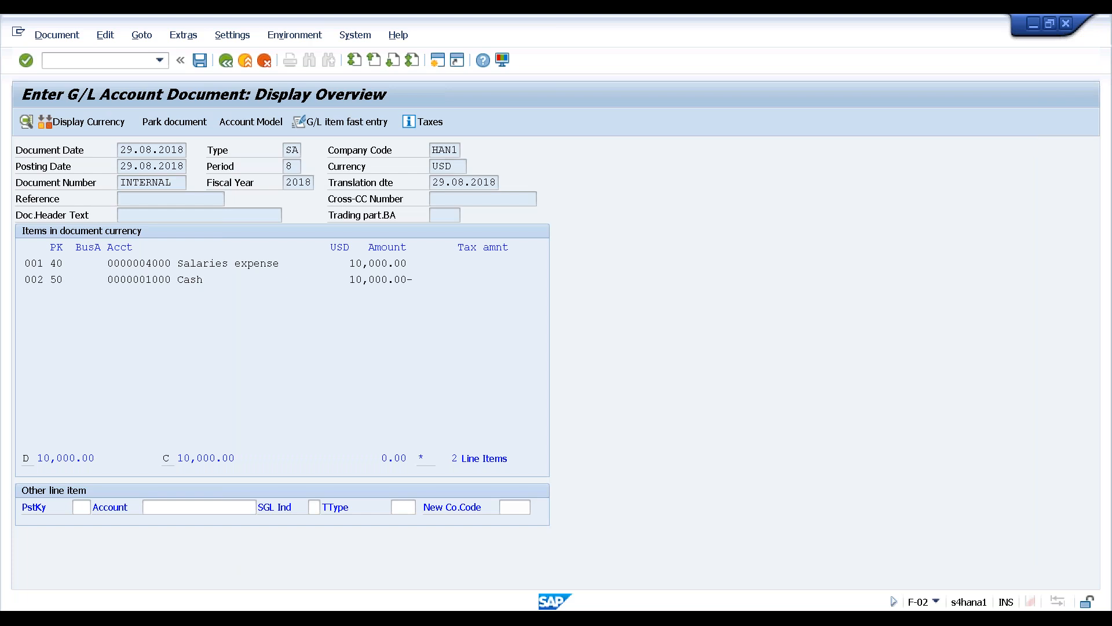
key("F3")
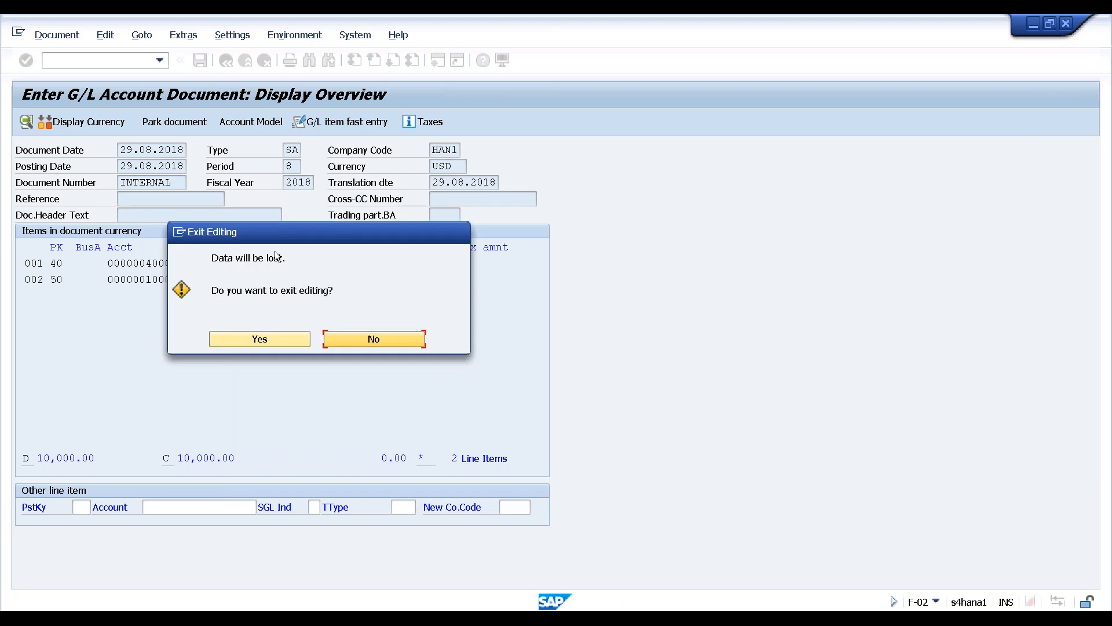
Keep the entries, simulate and retry posting, then discard the failed unposted document
left_click(371, 339)
left_click(64, 35)
left_click(58, 114)
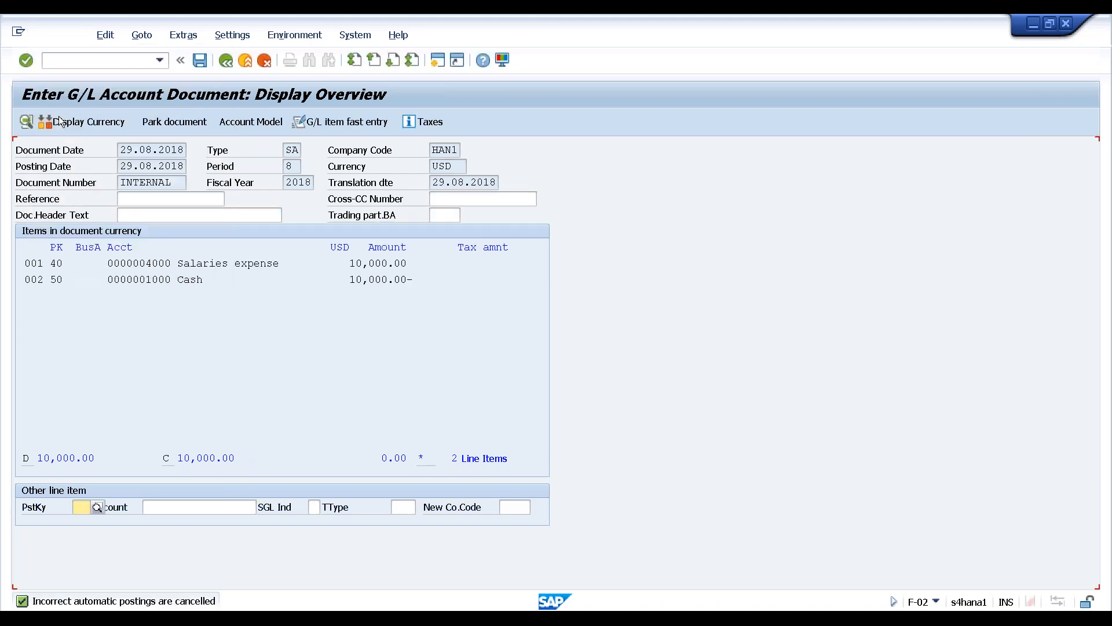
left_click(195, 325)
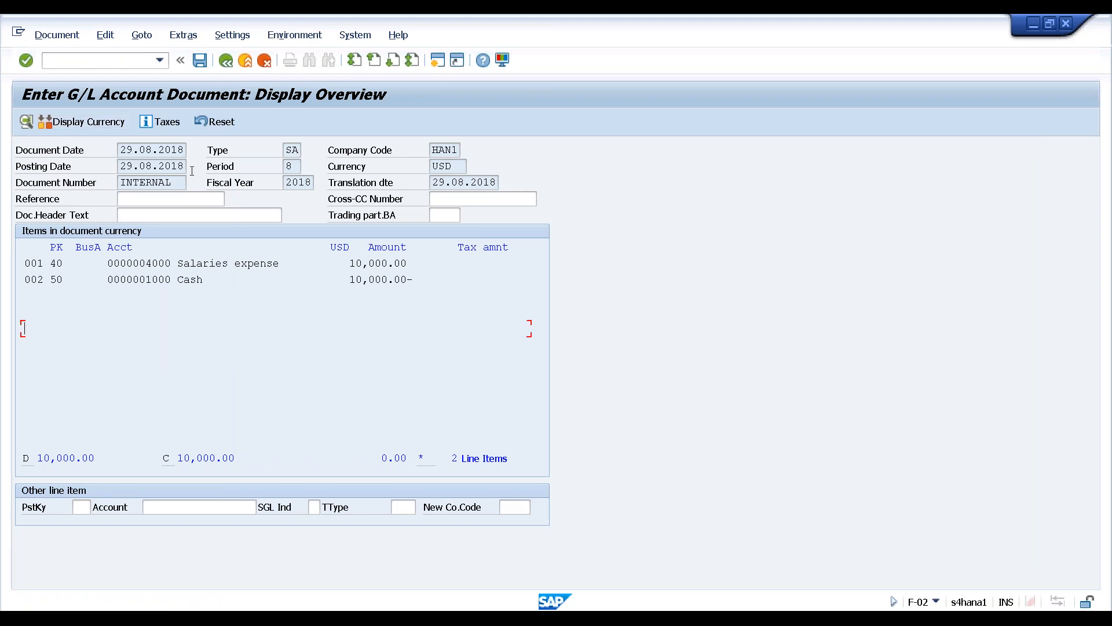
left_click(200, 59)
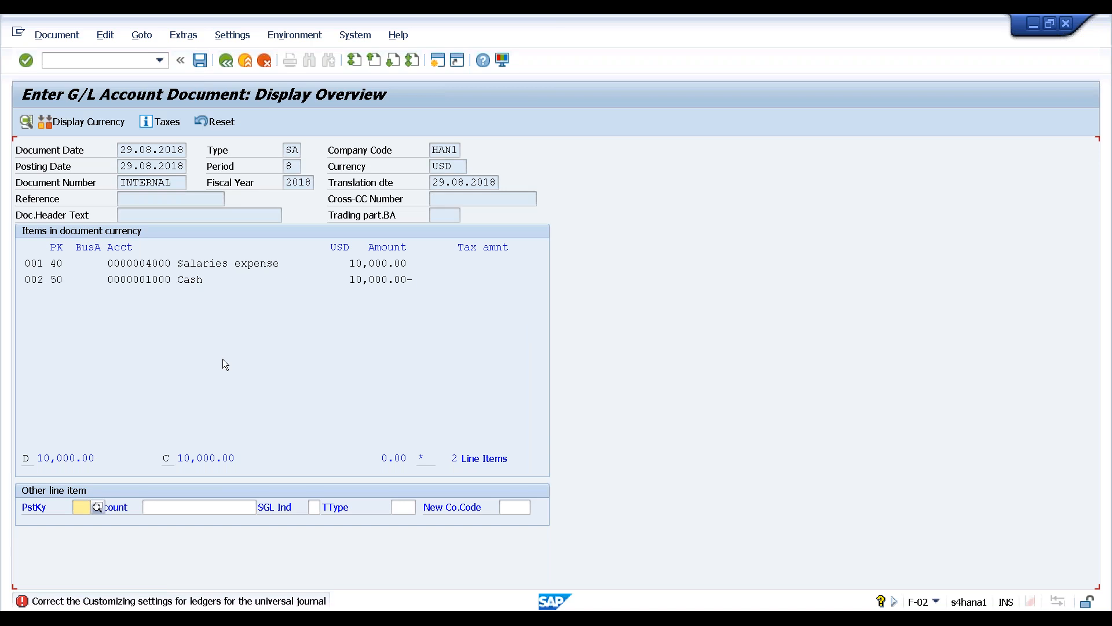
left_click(245, 60)
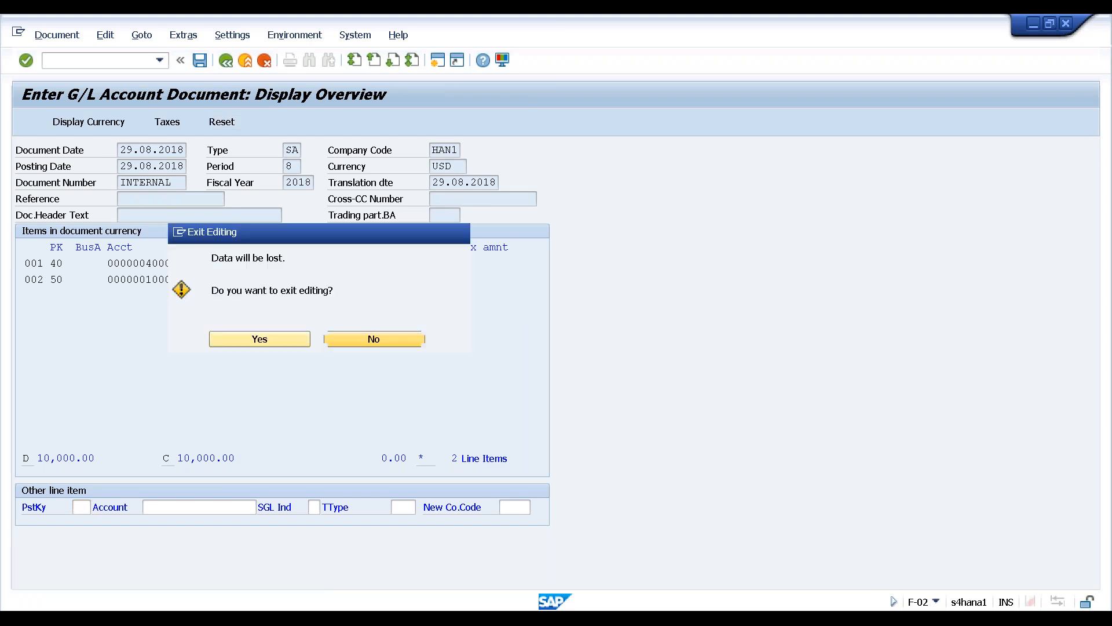
left_click(268, 339)
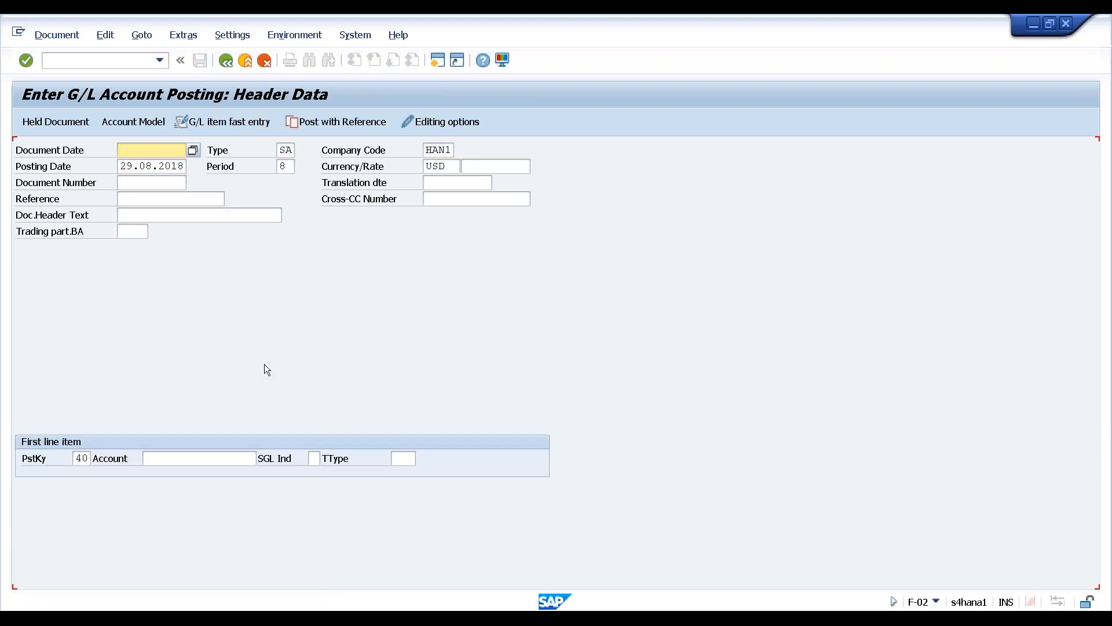
Leave the F-02 header screen through the exit prompts back to the SAP Easy Access menu
key("F3")
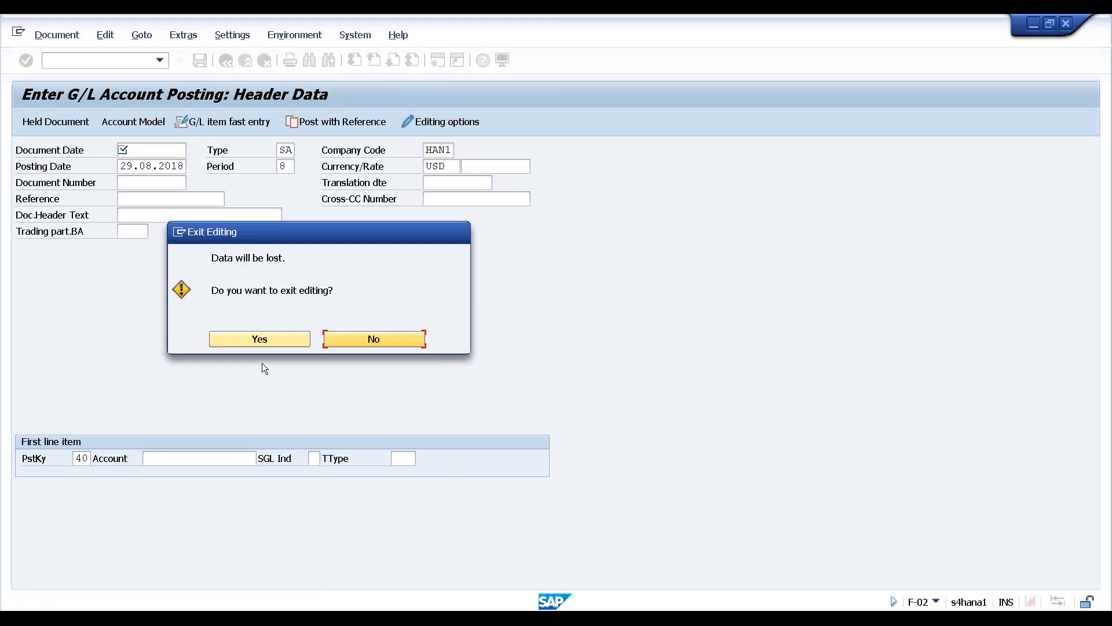
left_click(269, 339)
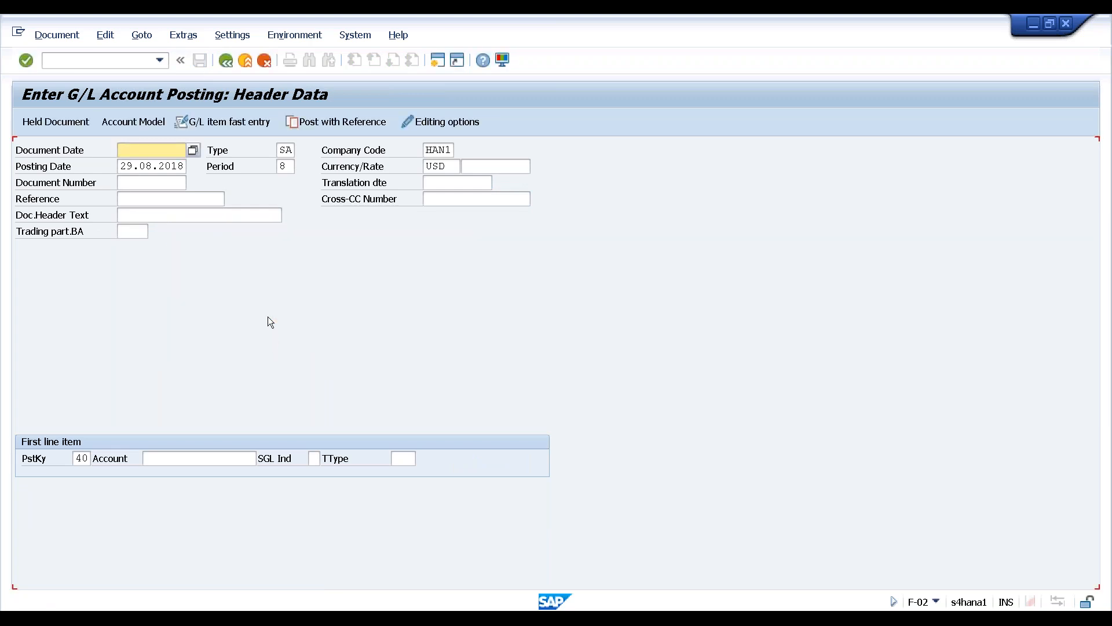
left_click(57, 35)
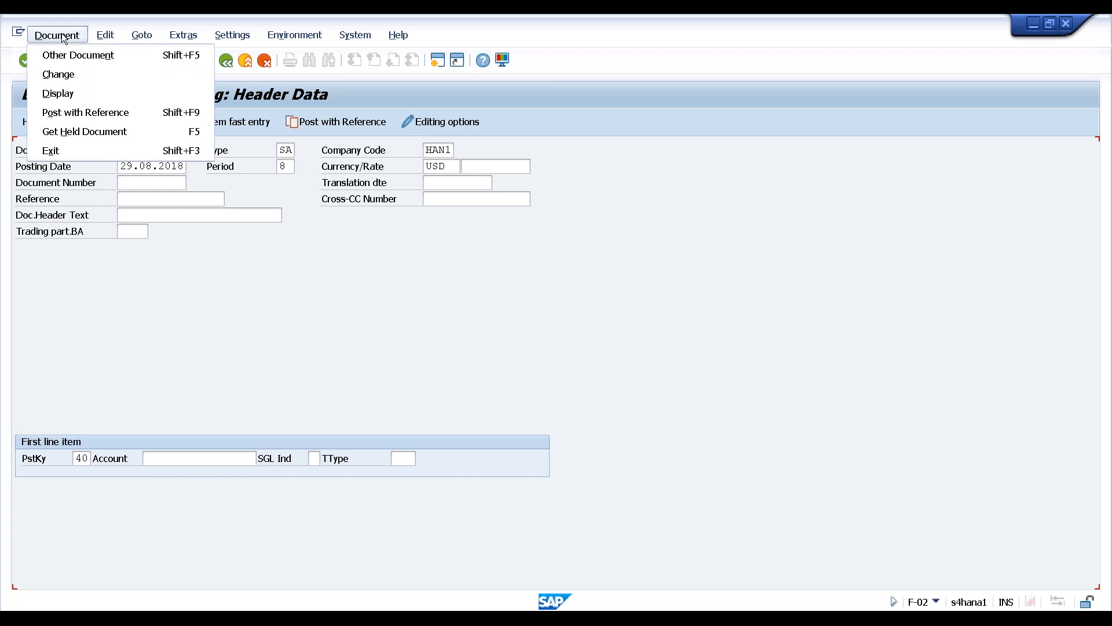
left_click(67, 93)
left_click(240, 337)
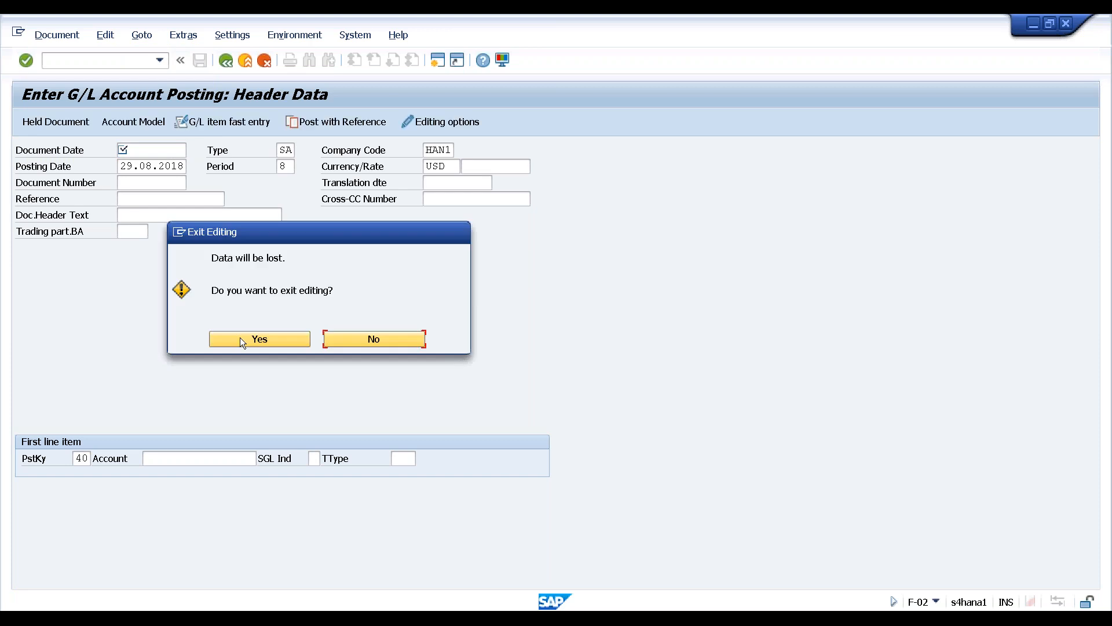
left_click(374, 338)
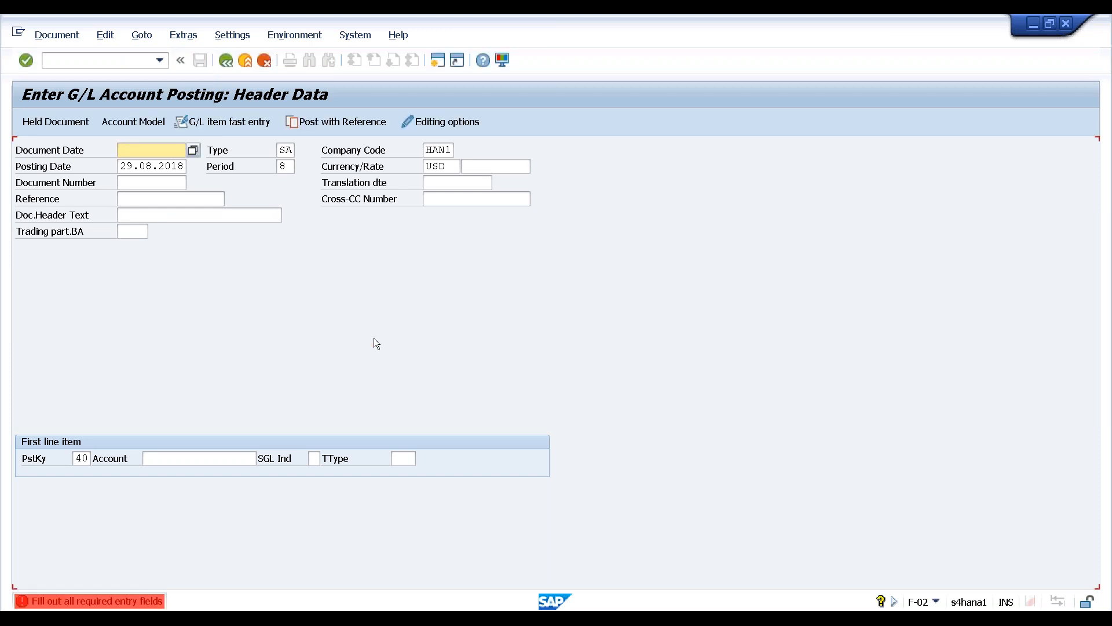
left_click(370, 330)
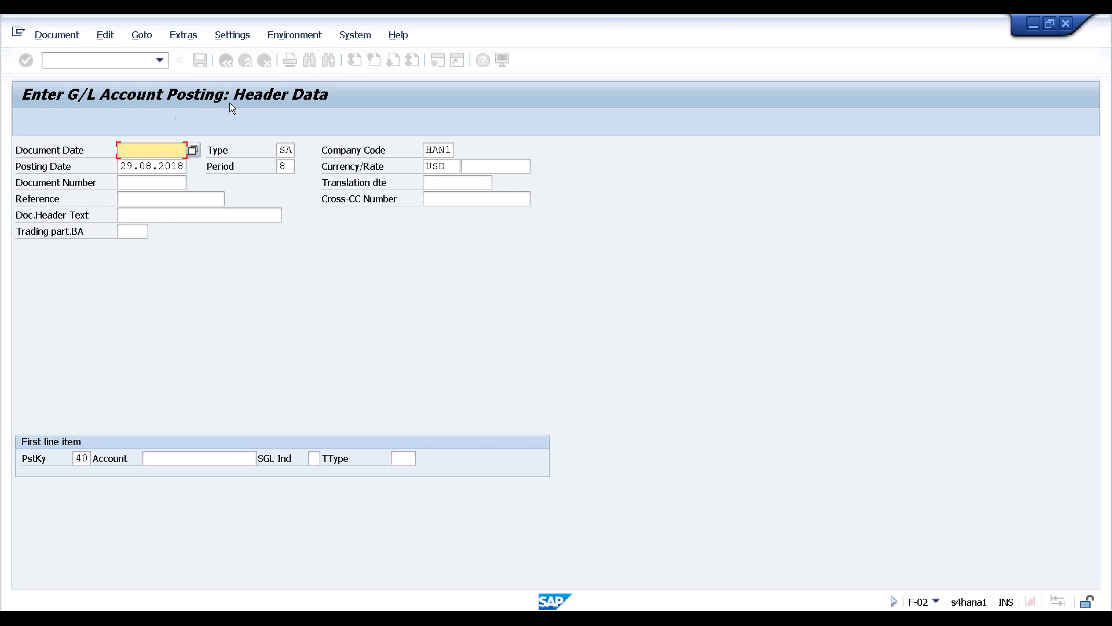
left_click(246, 61)
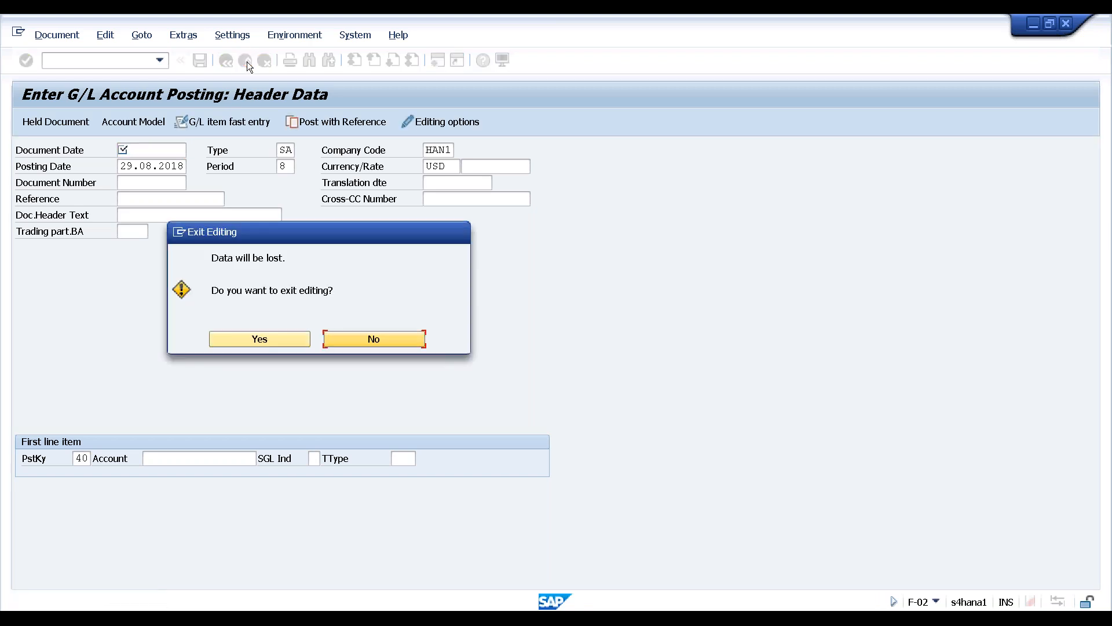
left_click(249, 338)
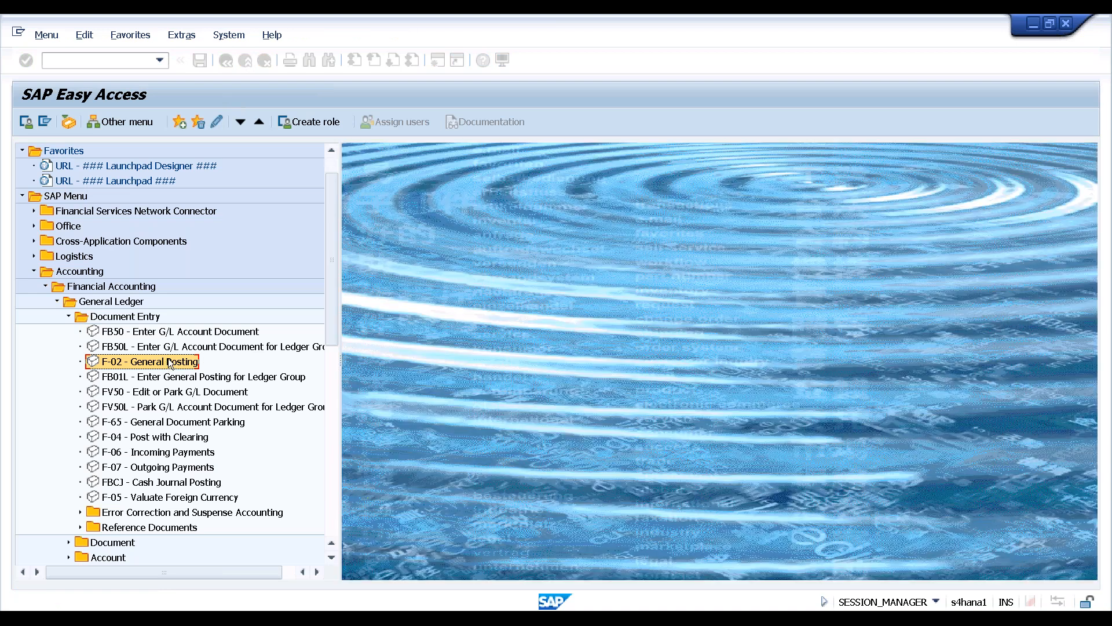
Restart F-02 with document date 29.08.2018 and a 10000 debit line on account 4000
double_click(169, 363)
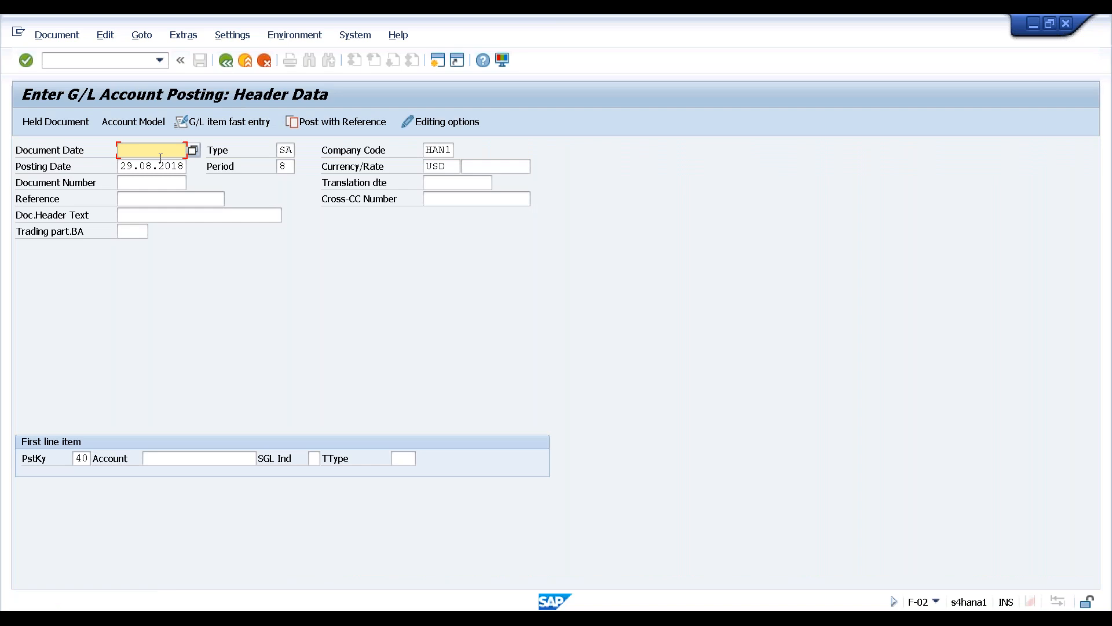
left_click(193, 150)
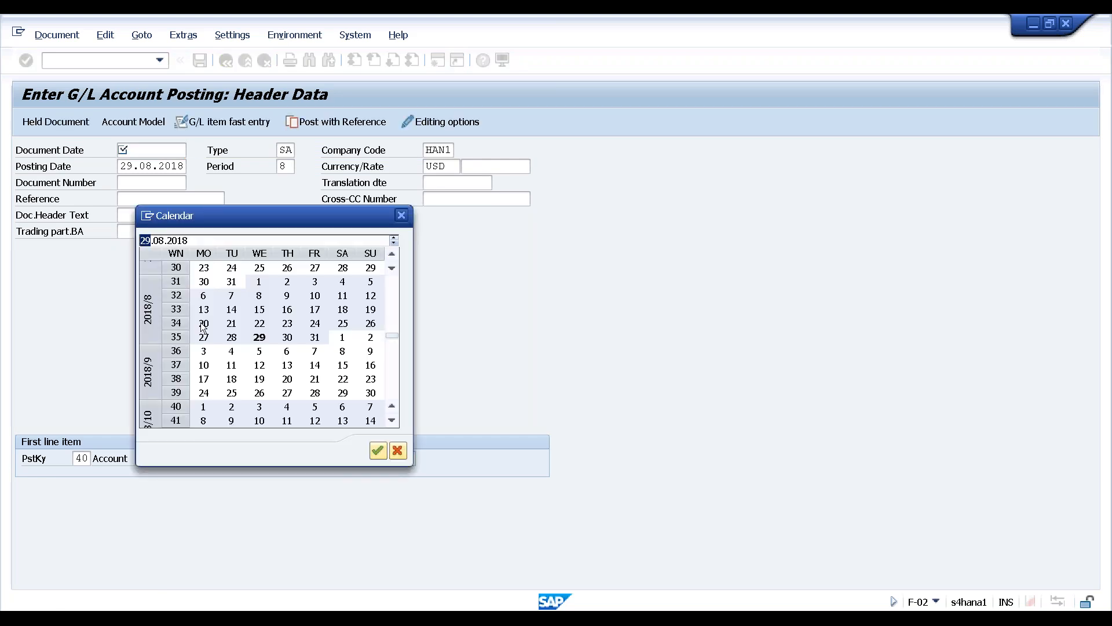
left_click(378, 451)
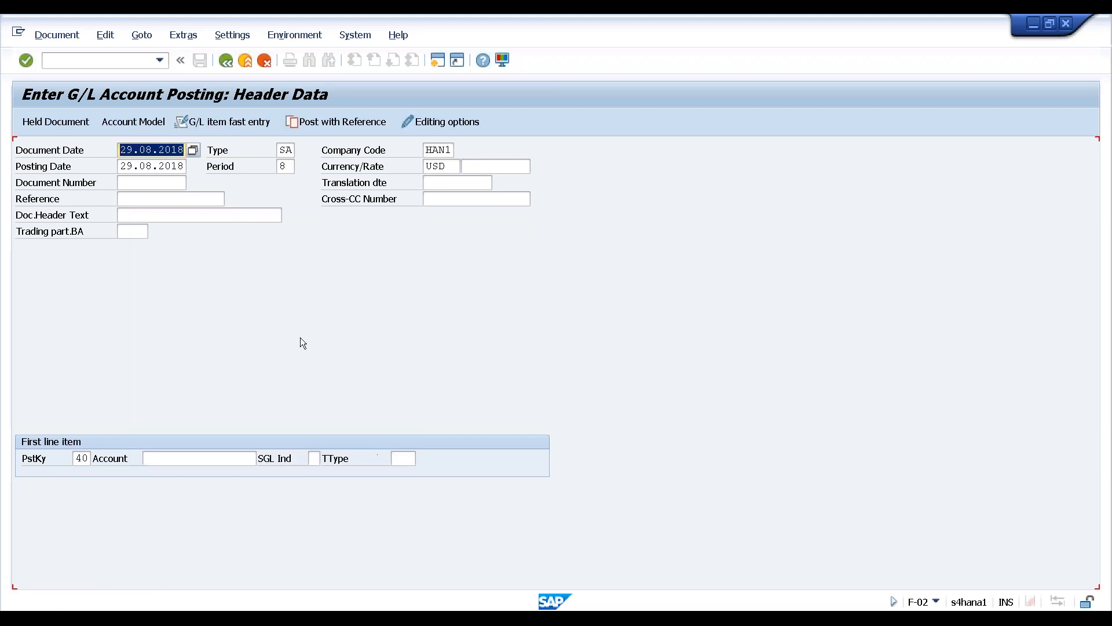
left_click(148, 459)
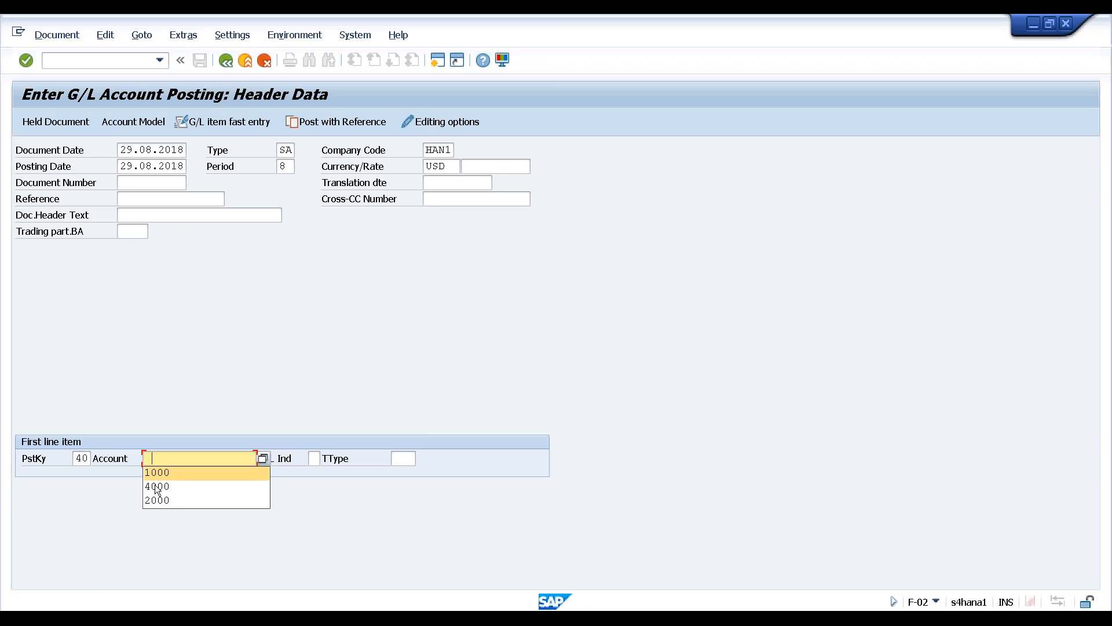
left_click(187, 486)
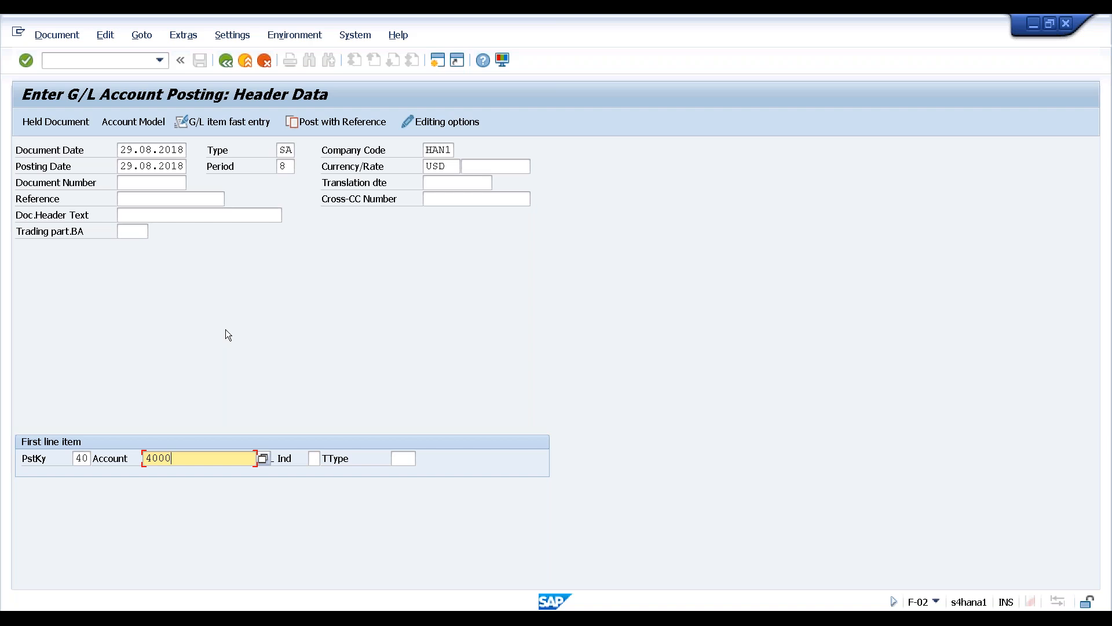
key("Return")
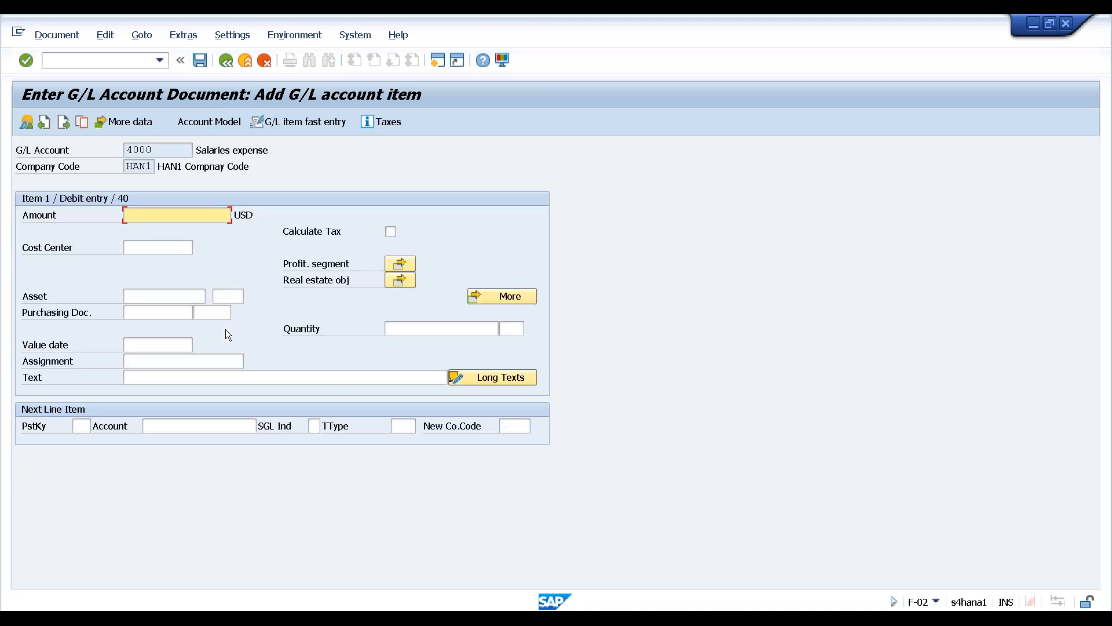
left_click(182, 216)
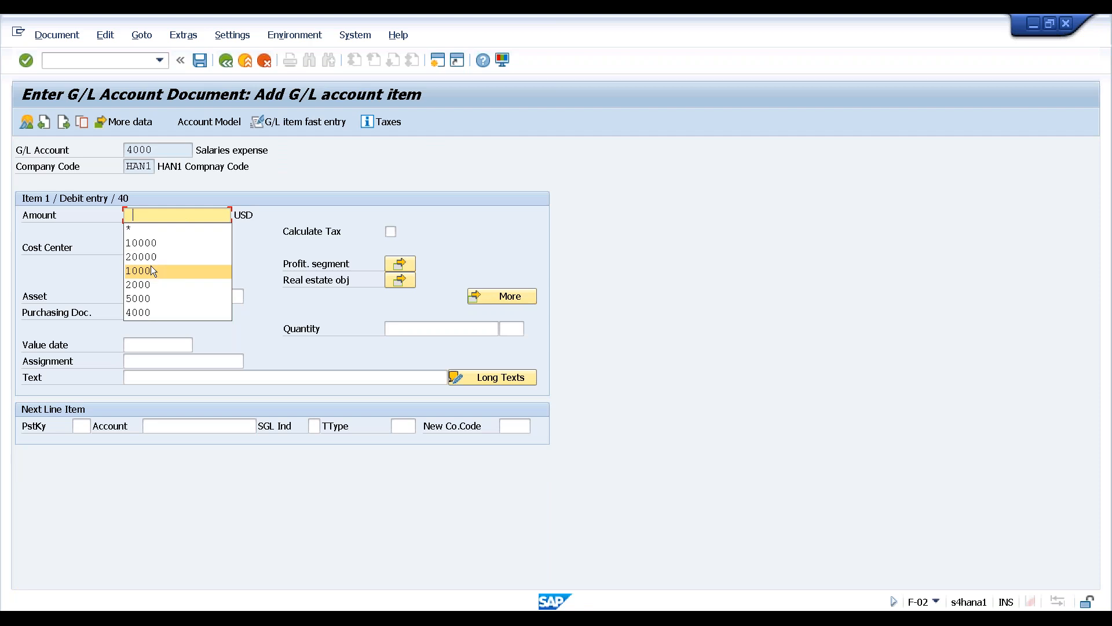
left_click(160, 245)
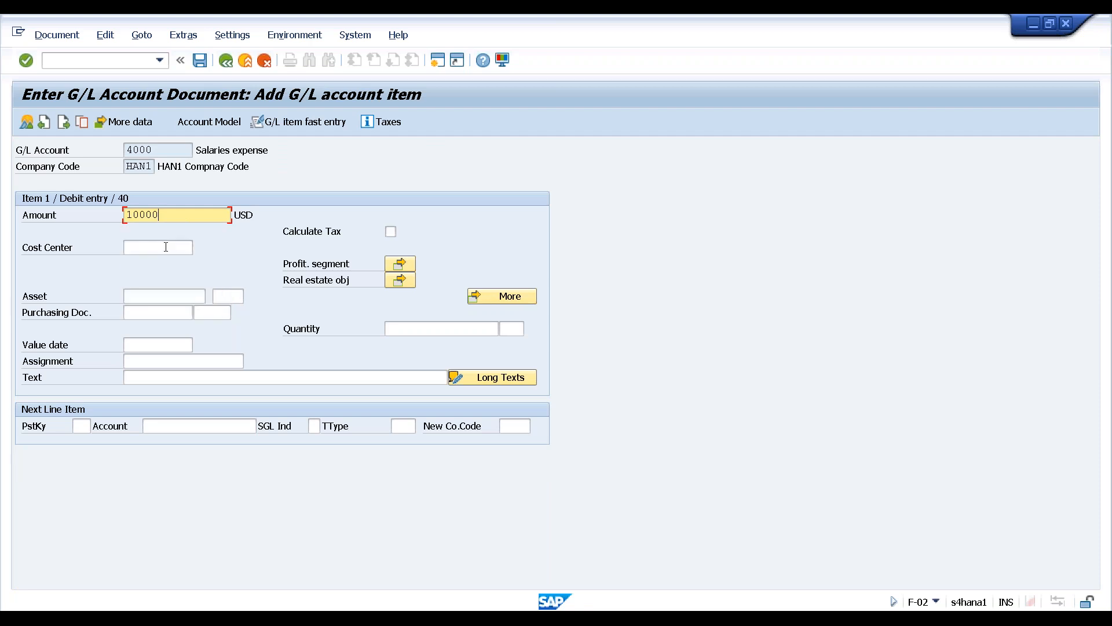
Add a posting key 50 credit line on cash account 1000 with * as the balancing amount
left_click(81, 427)
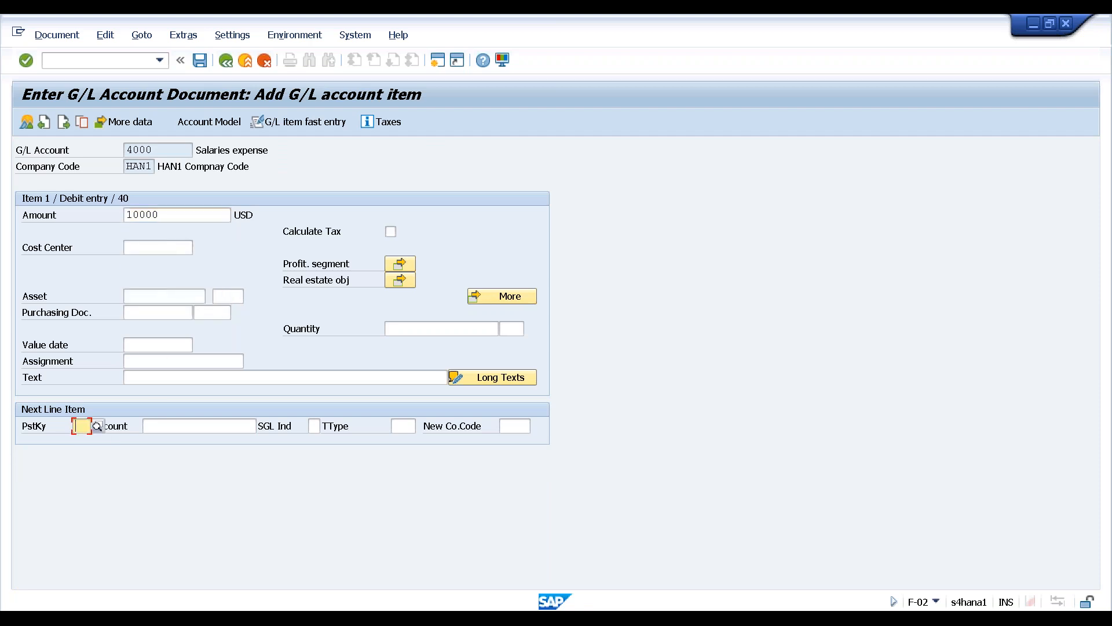
left_click(82, 430)
left_click(84, 453)
left_click(148, 427)
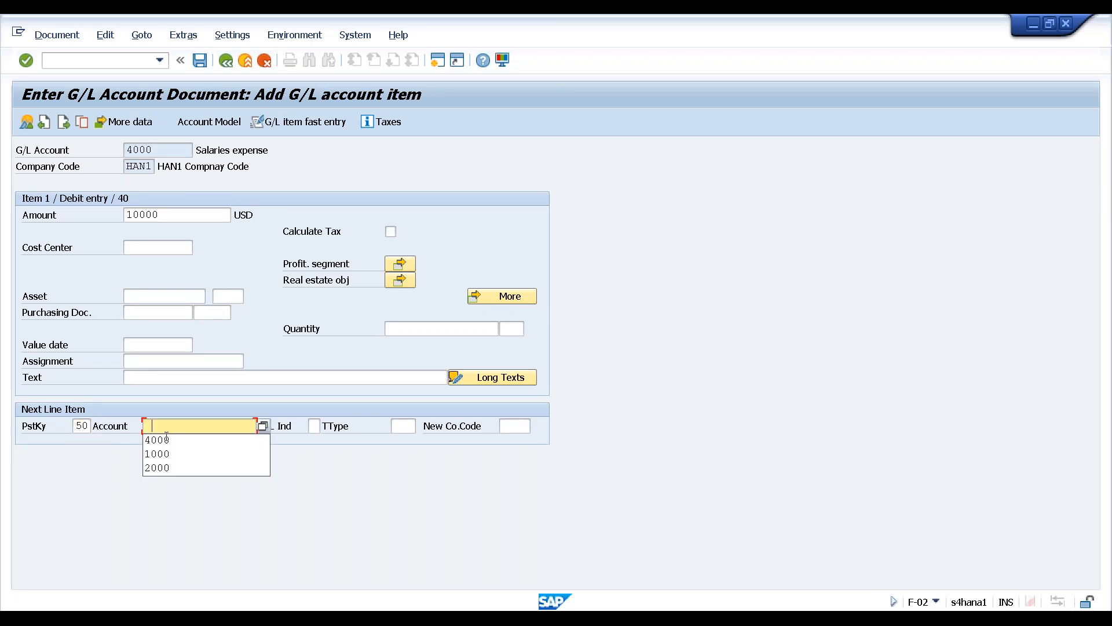
left_click(157, 454)
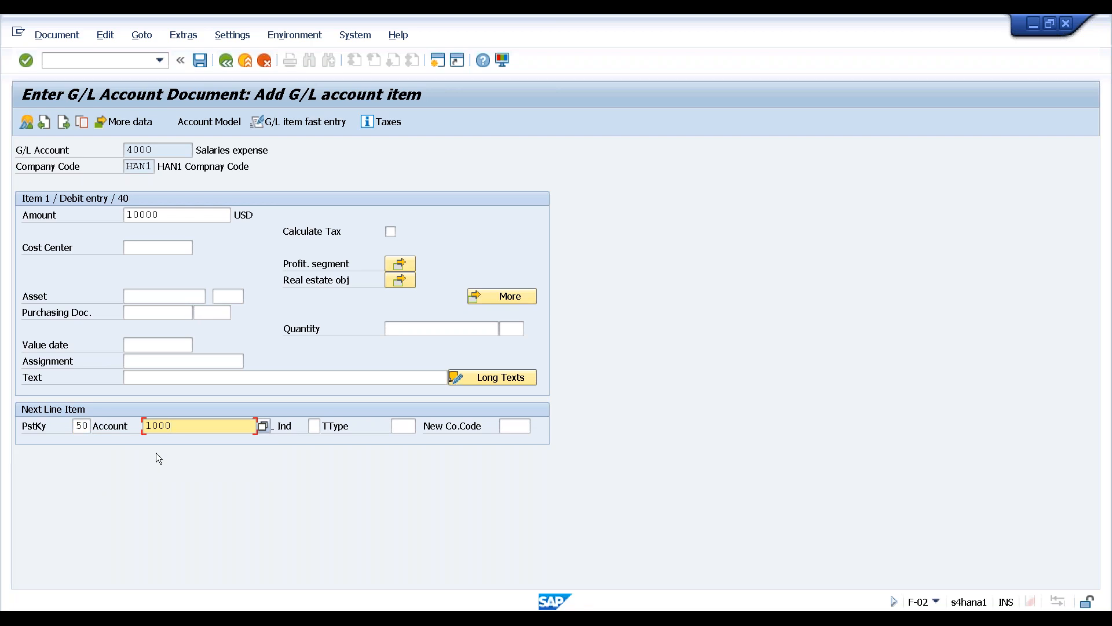
key("Return")
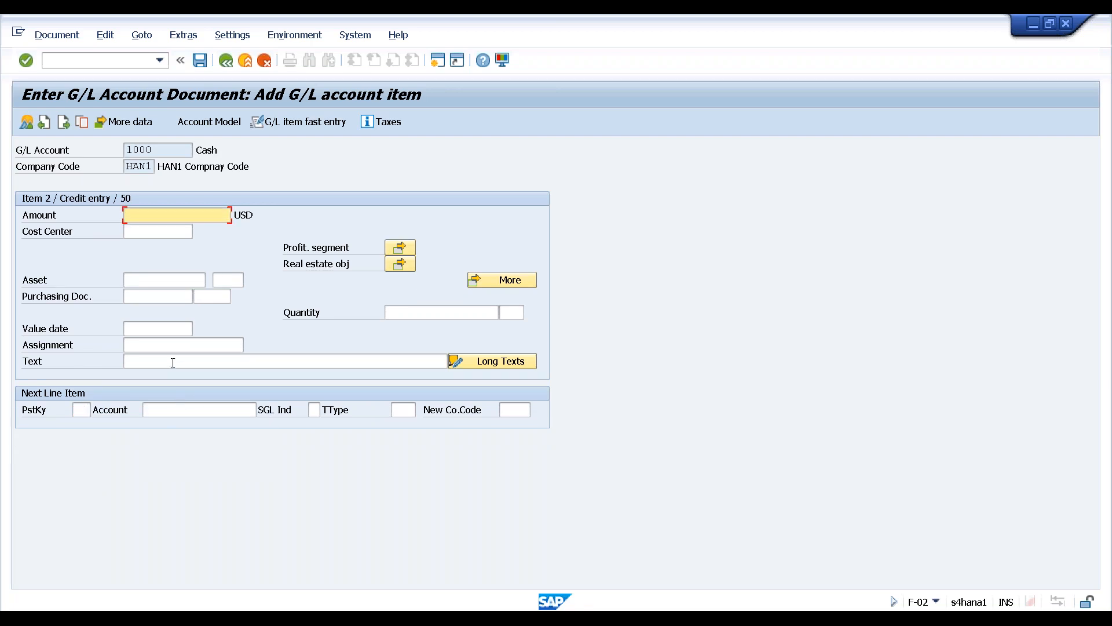
left_click(227, 61)
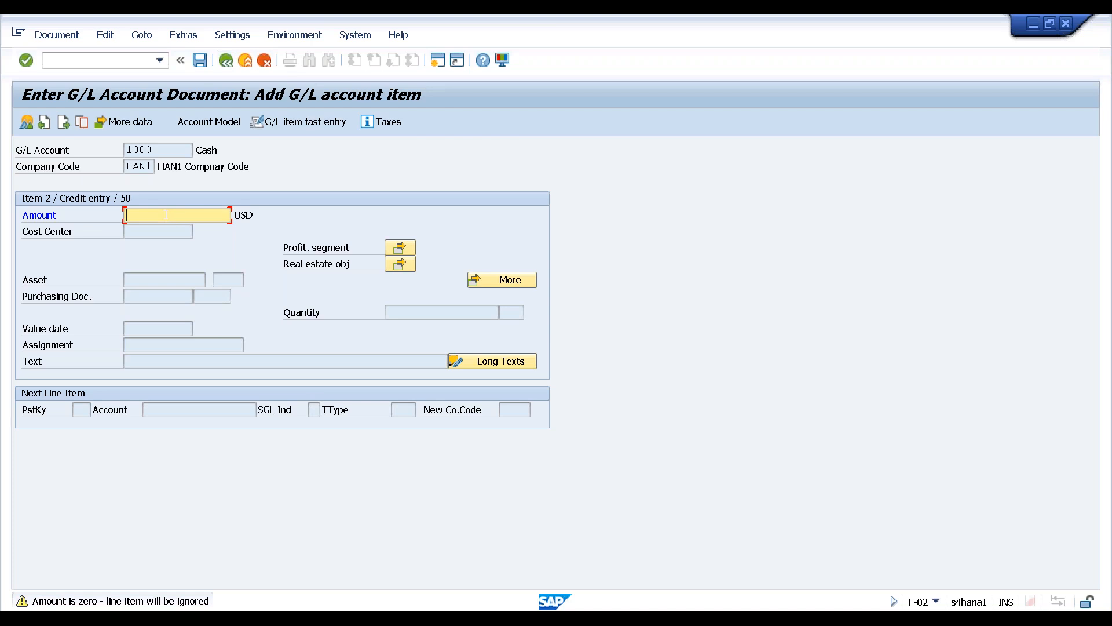
type("*")
key("Return")
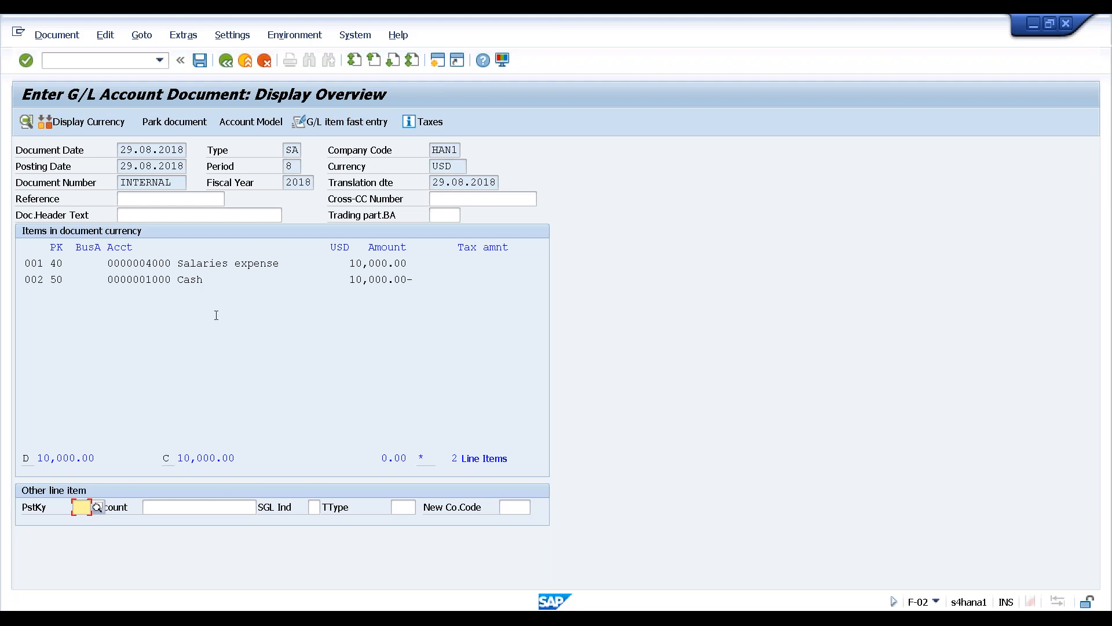
Post the document, hit the 4000/HAN1 item category error, and discard it back to the header
left_click(201, 60)
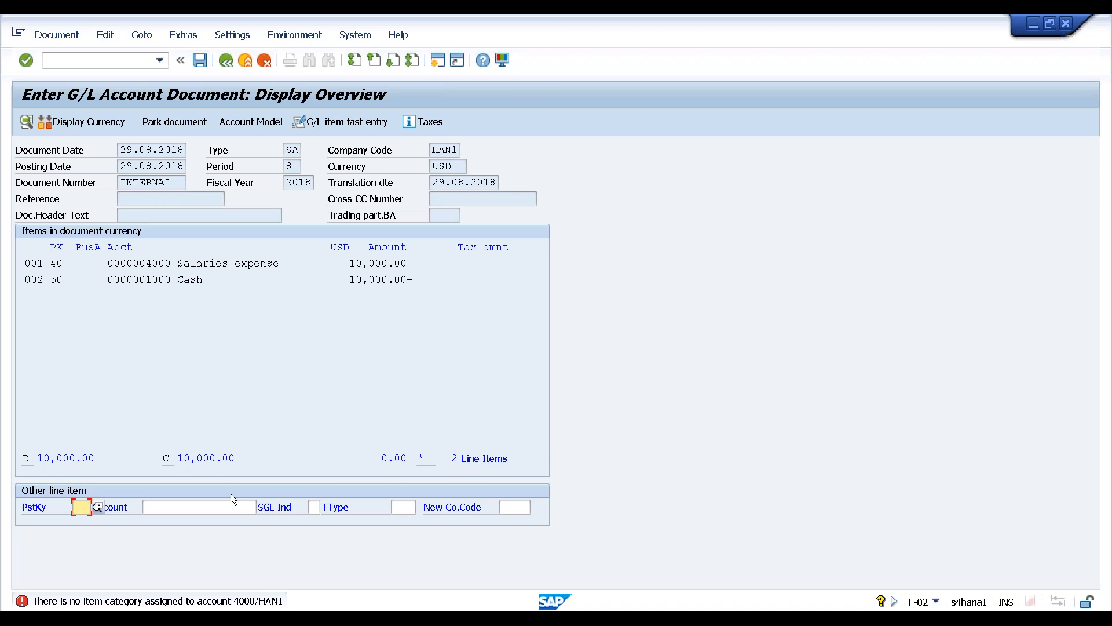
left_click(24, 393)
left_click(259, 340)
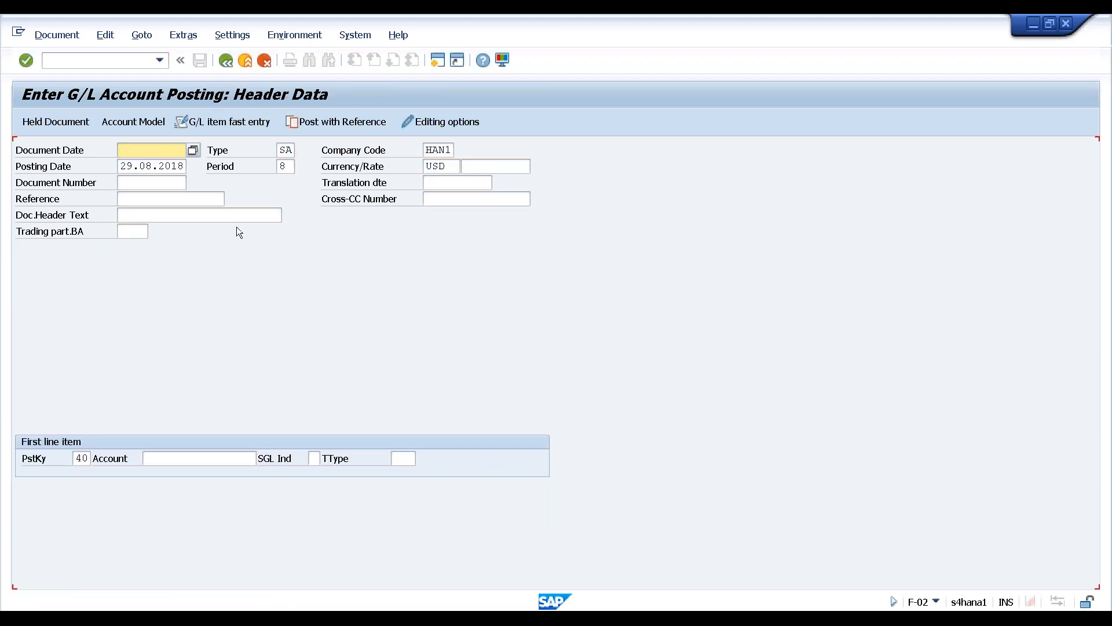
Enter document date 29.08.2018 and a 10000 debit line on account 4000
left_click(127, 151)
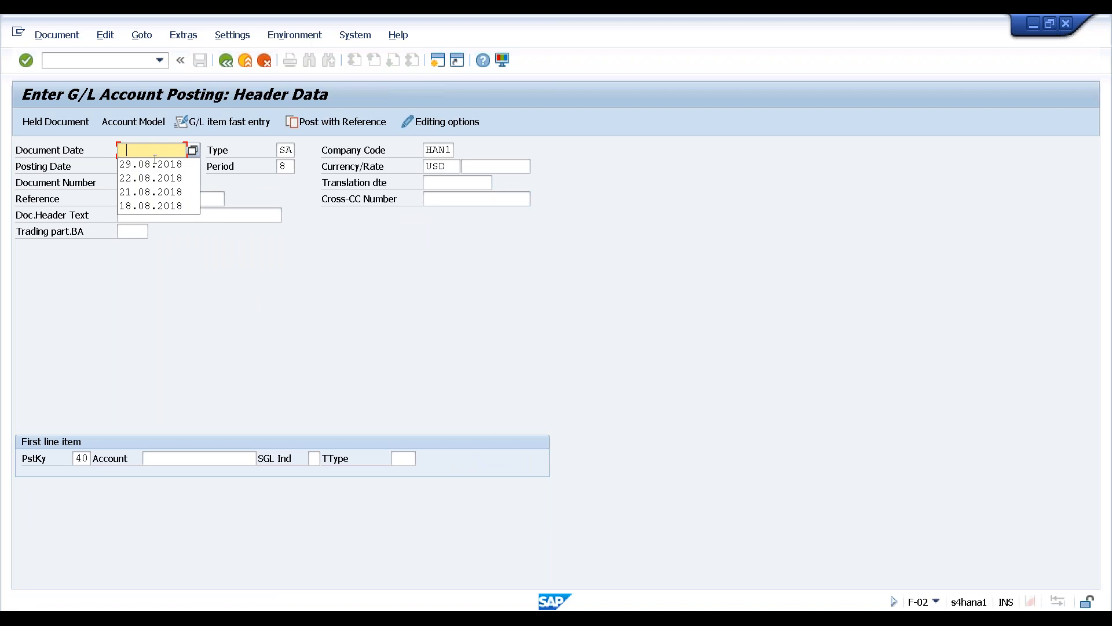
key("Down")
key("Return")
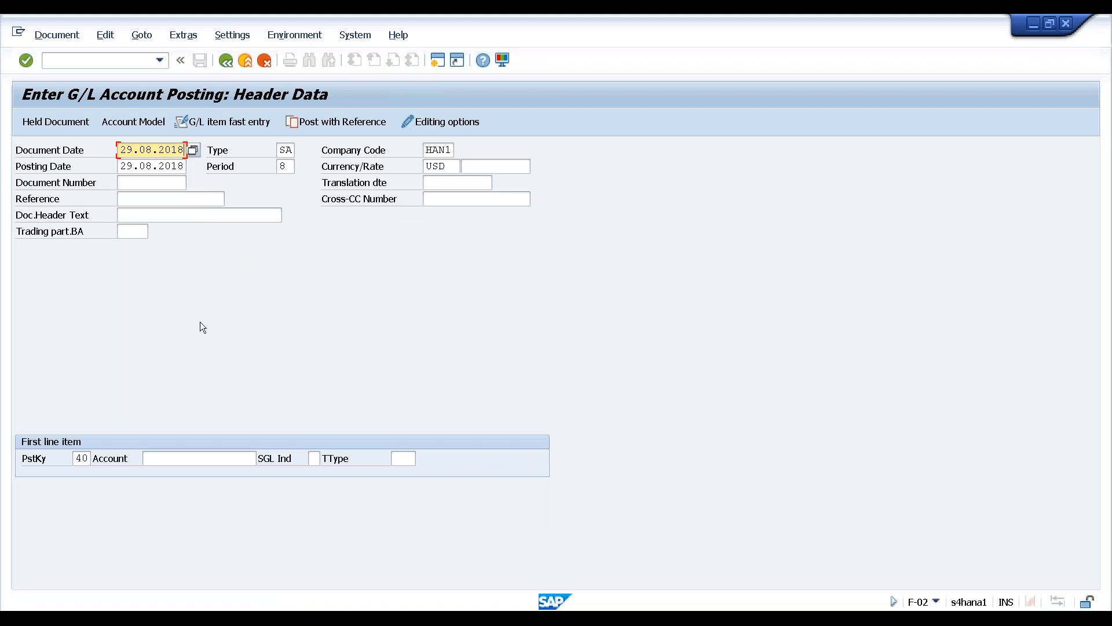
left_click(184, 460)
left_click(159, 486)
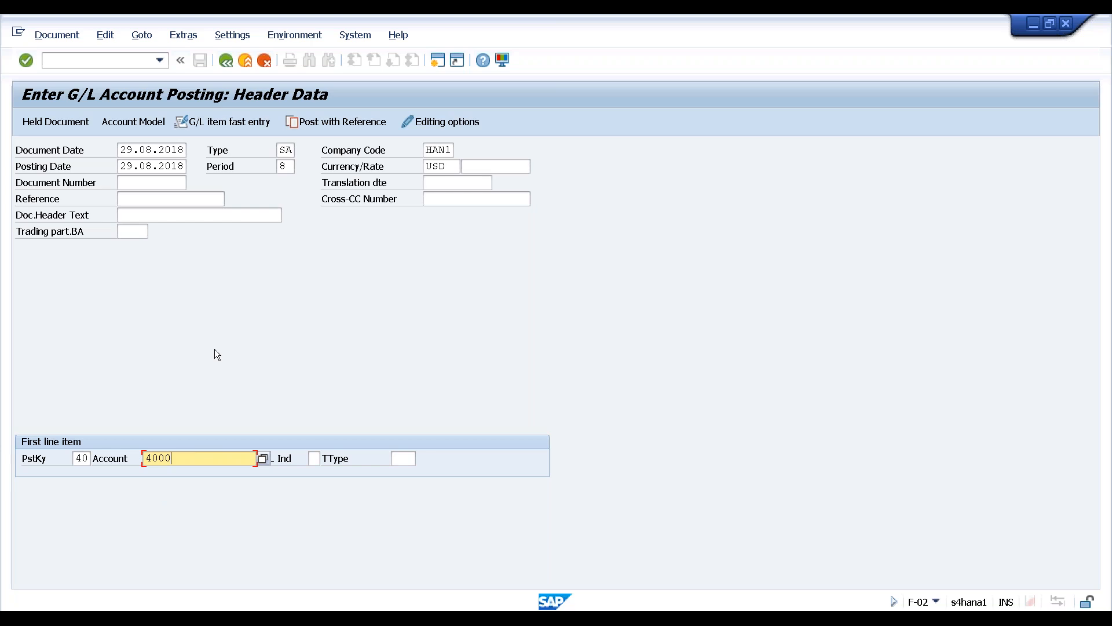
key("Return")
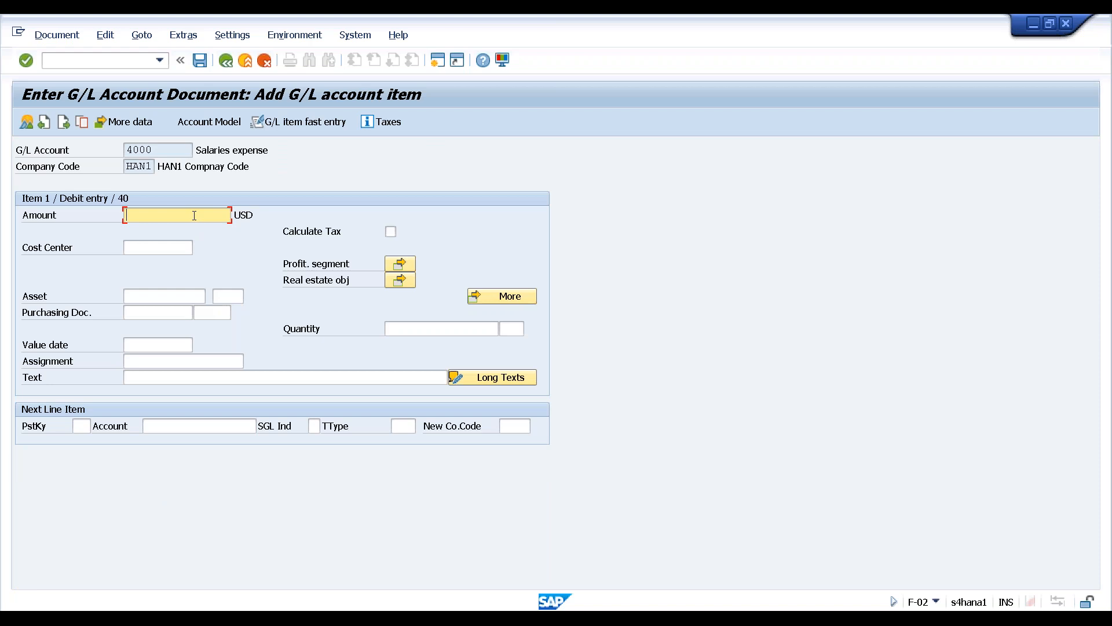
type("10000")
Add the posting key 50 credit on cash account 1000 with amount * and text 'Salary for August'
left_click(81, 426)
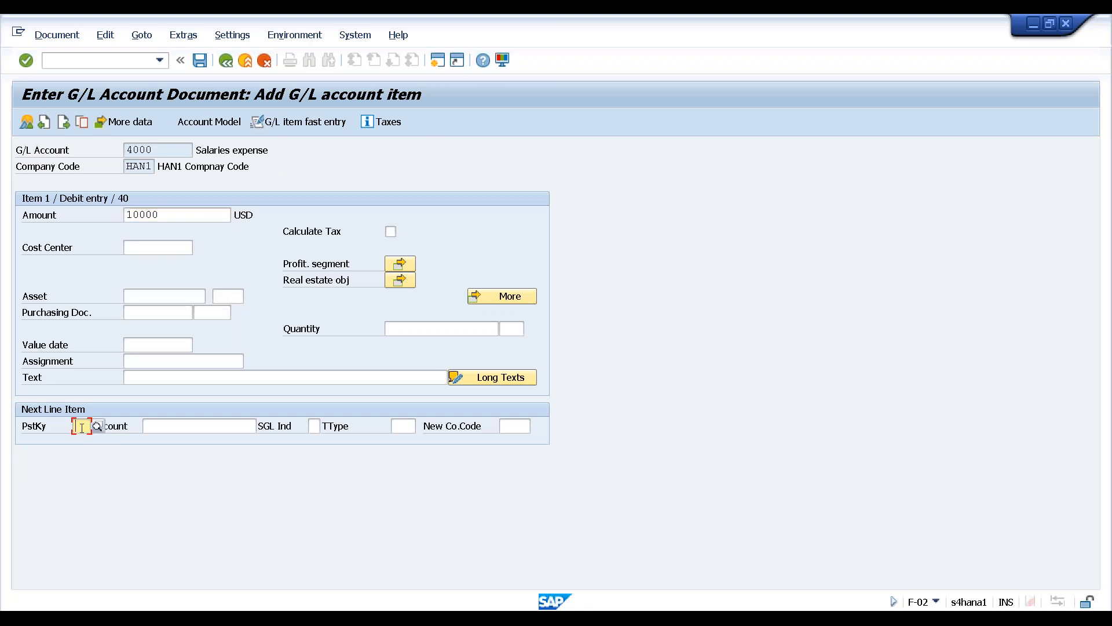
left_click(82, 454)
left_click(161, 426)
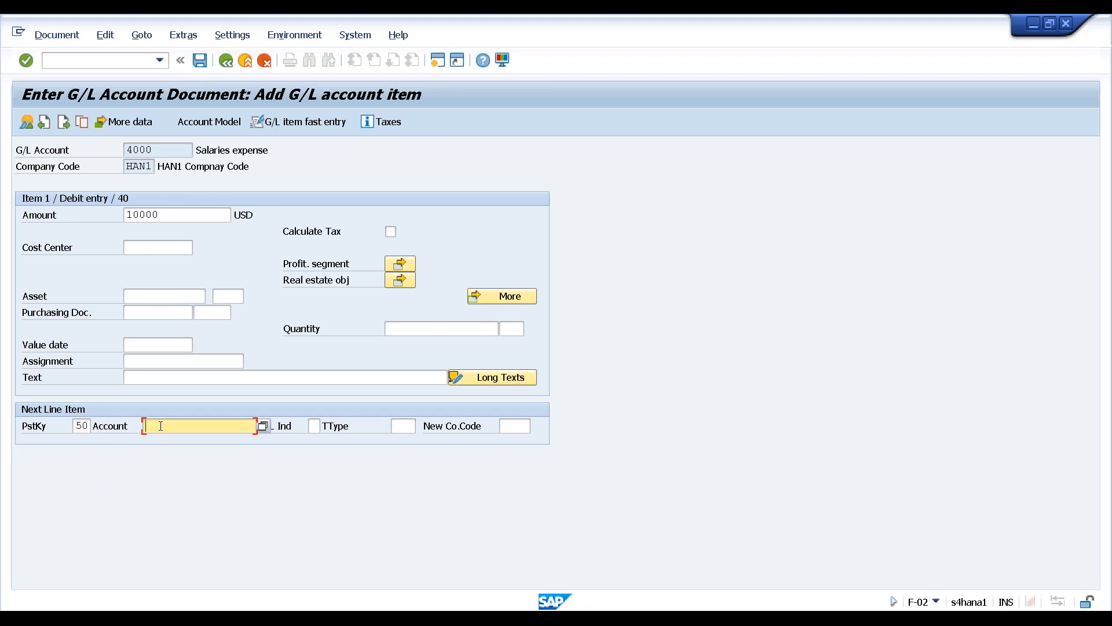
left_click(157, 454)
key("Return")
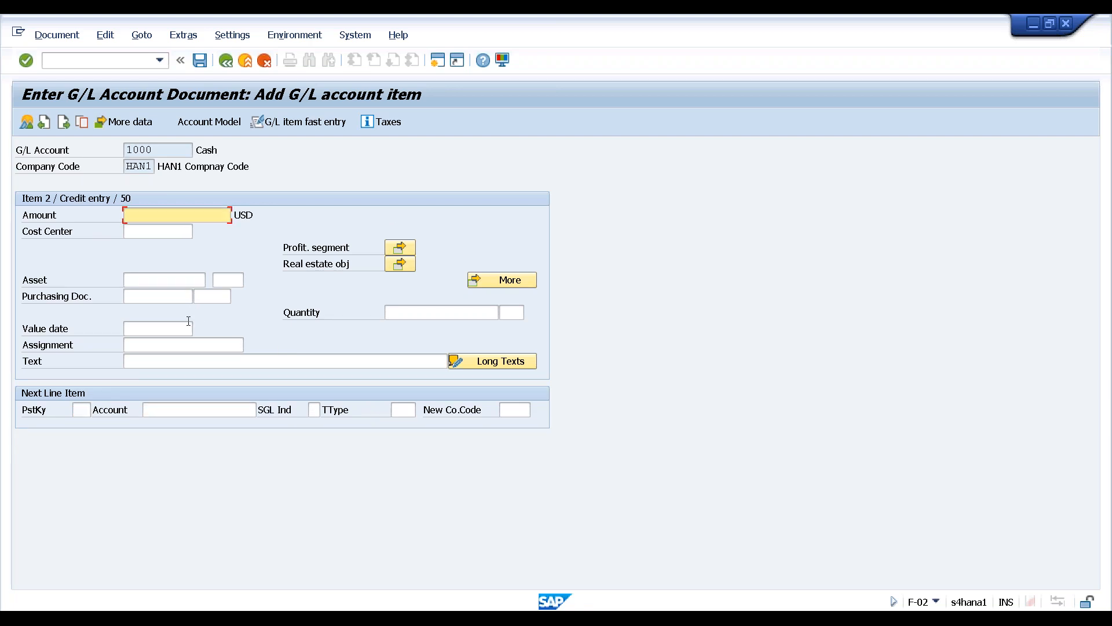
left_click(169, 221)
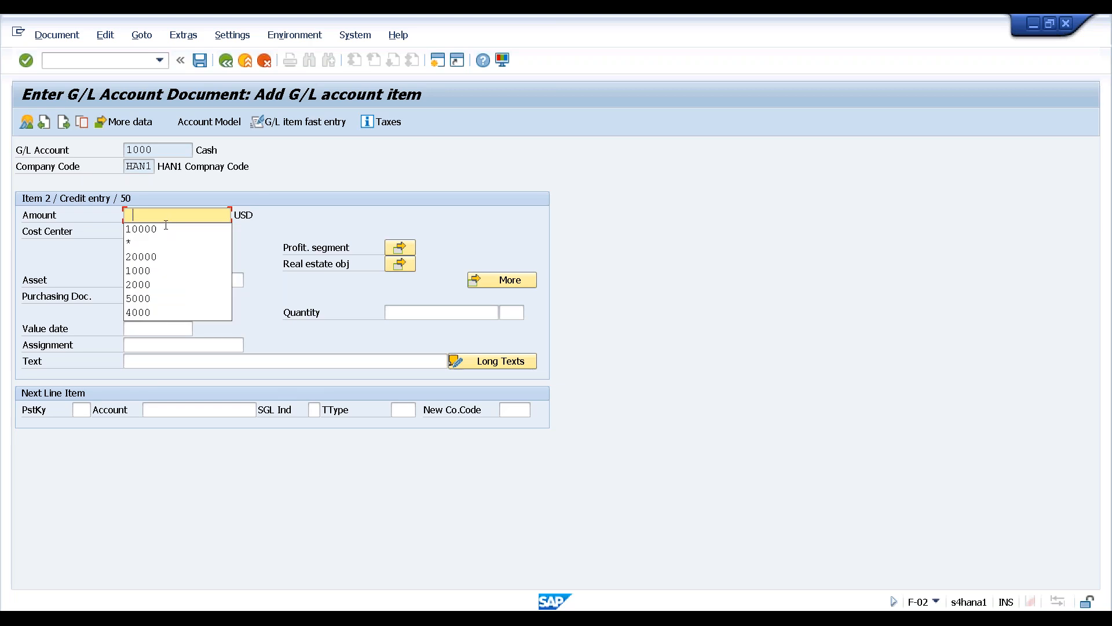
type("*")
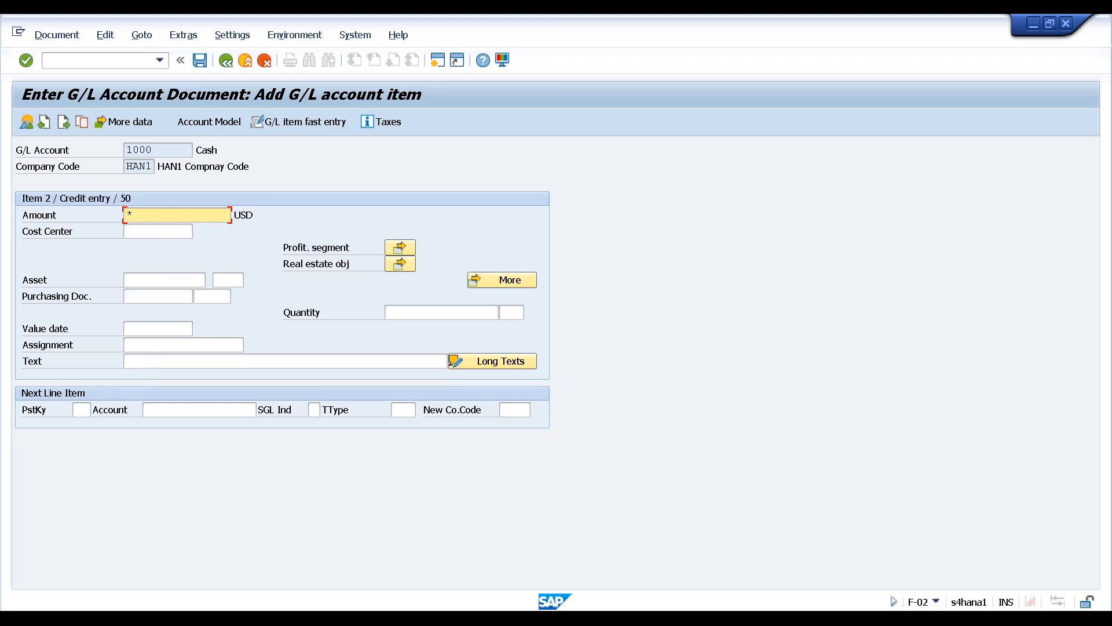
left_click(156, 360)
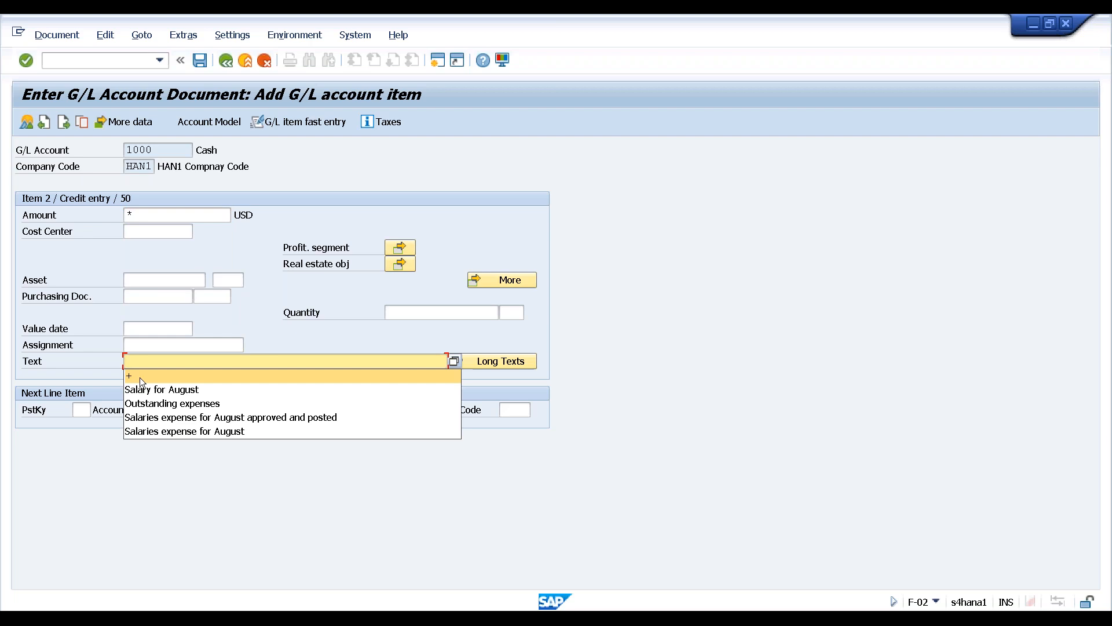
left_click(140, 377)
key("Return")
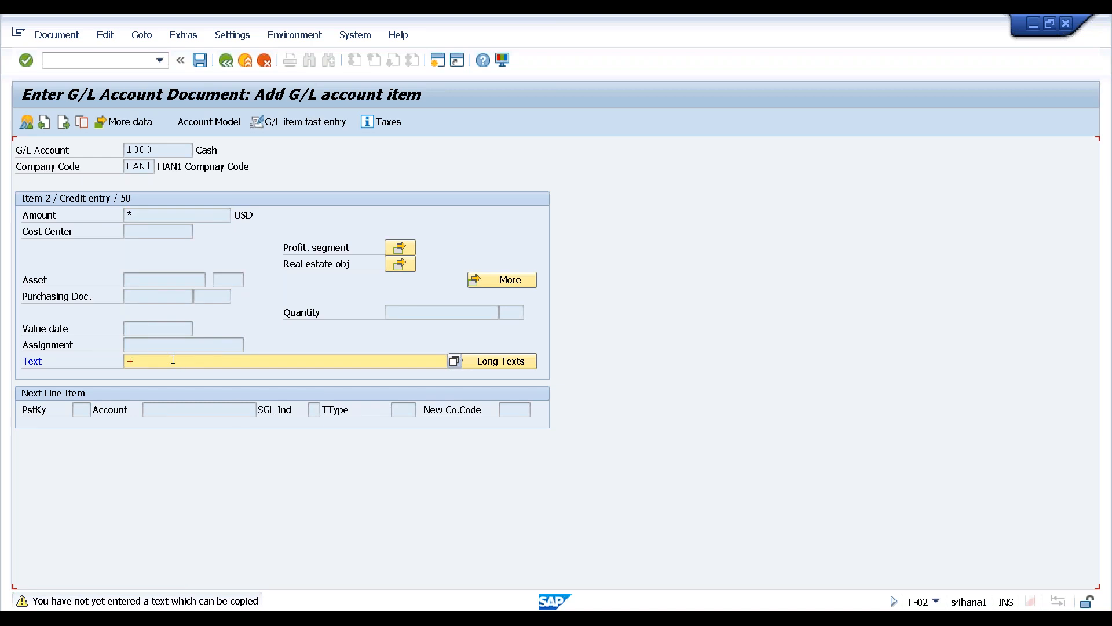
key("BackSpace")
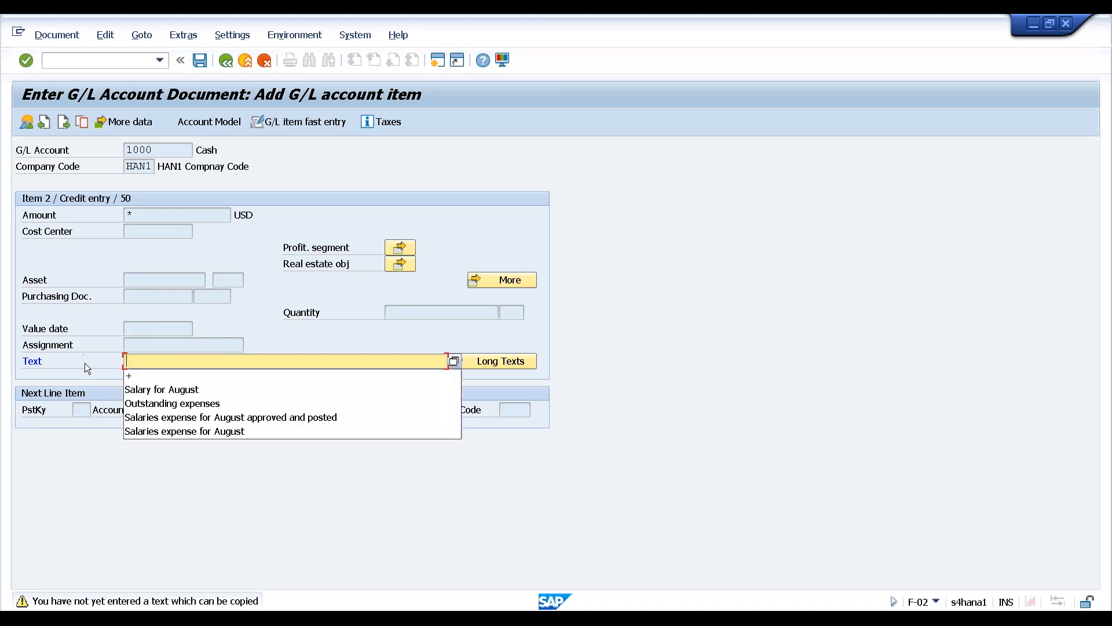
left_click(139, 388)
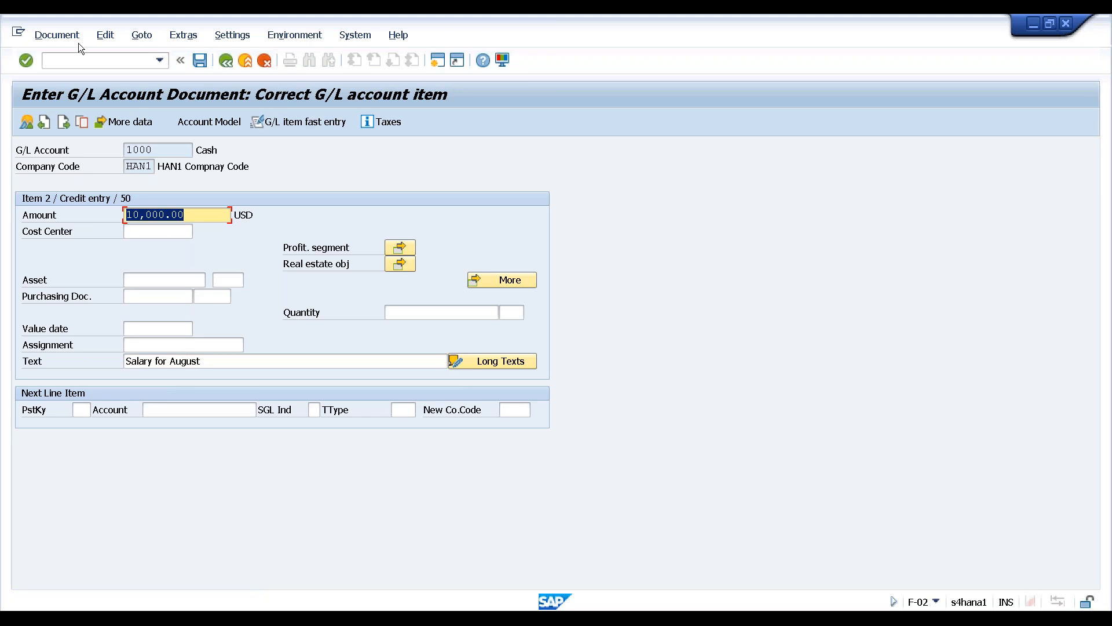
Simulate the salary document and try posting it again
left_click(57, 35)
left_click(62, 110)
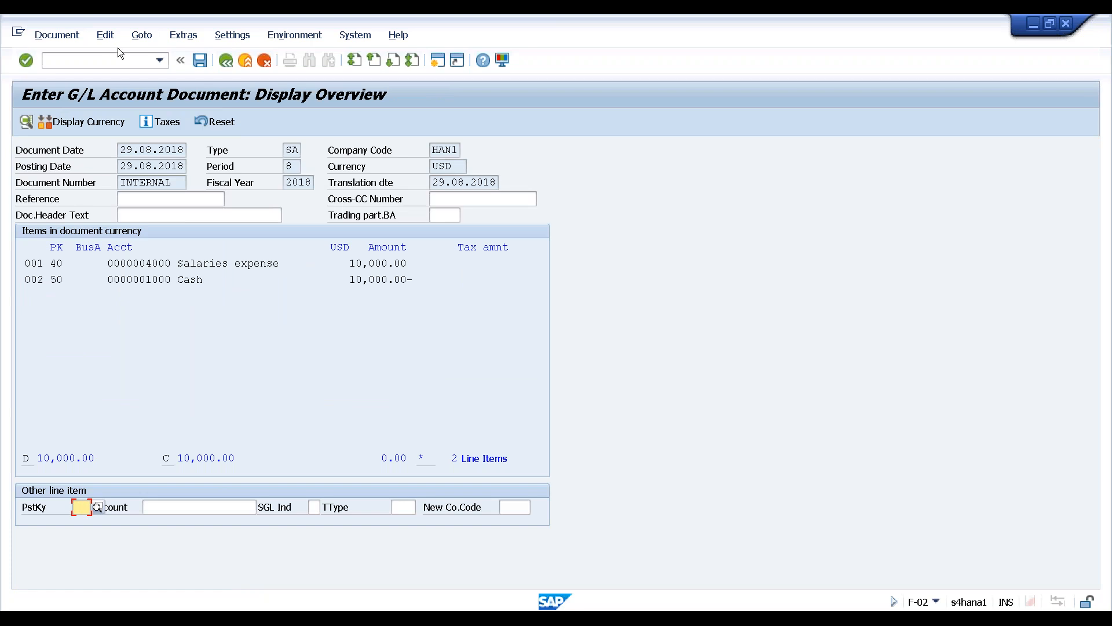
left_click(197, 60)
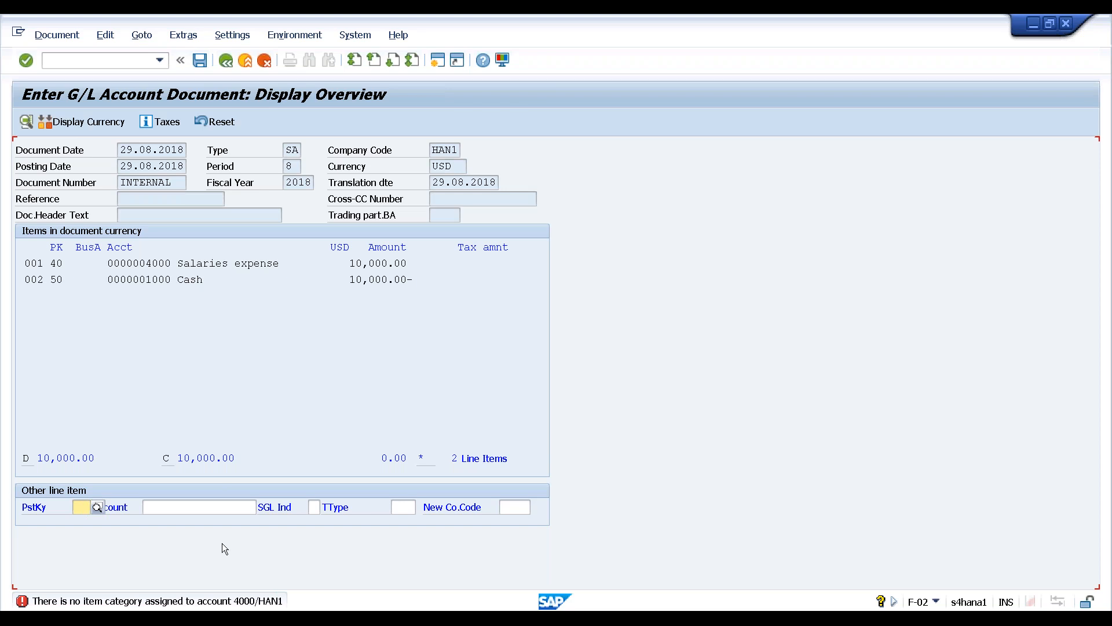
Open the 4000 item-category error explanation and follow its Classify G/L Accounts link
left_click(249, 603)
double_click(249, 603)
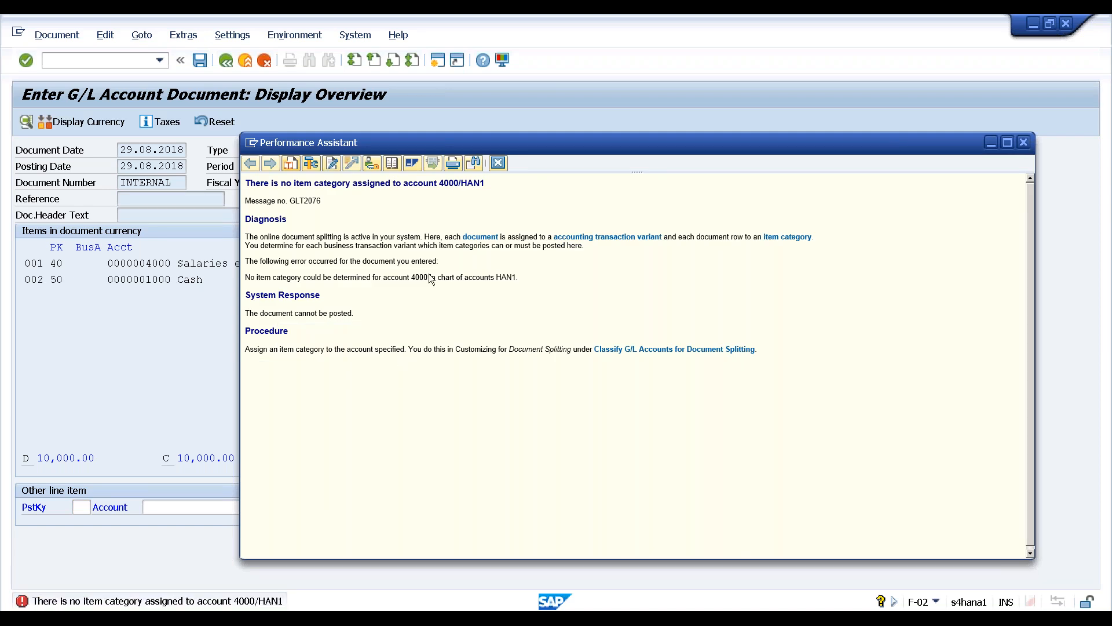
left_click_drag(283, 237, 382, 238)
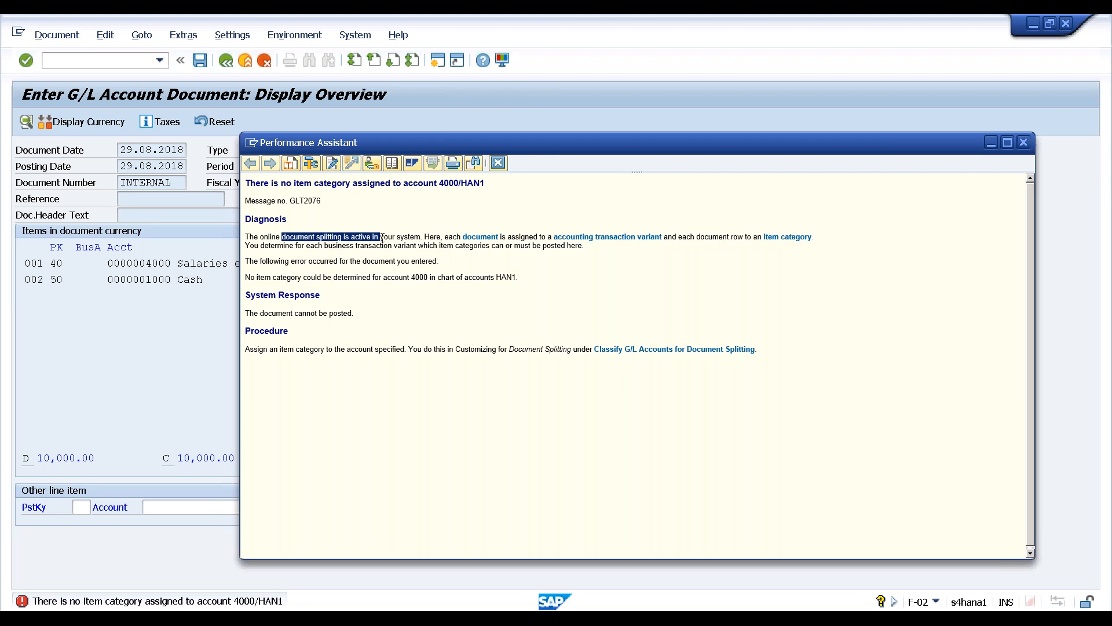
left_click_drag(382, 238, 384, 238)
left_click(649, 349)
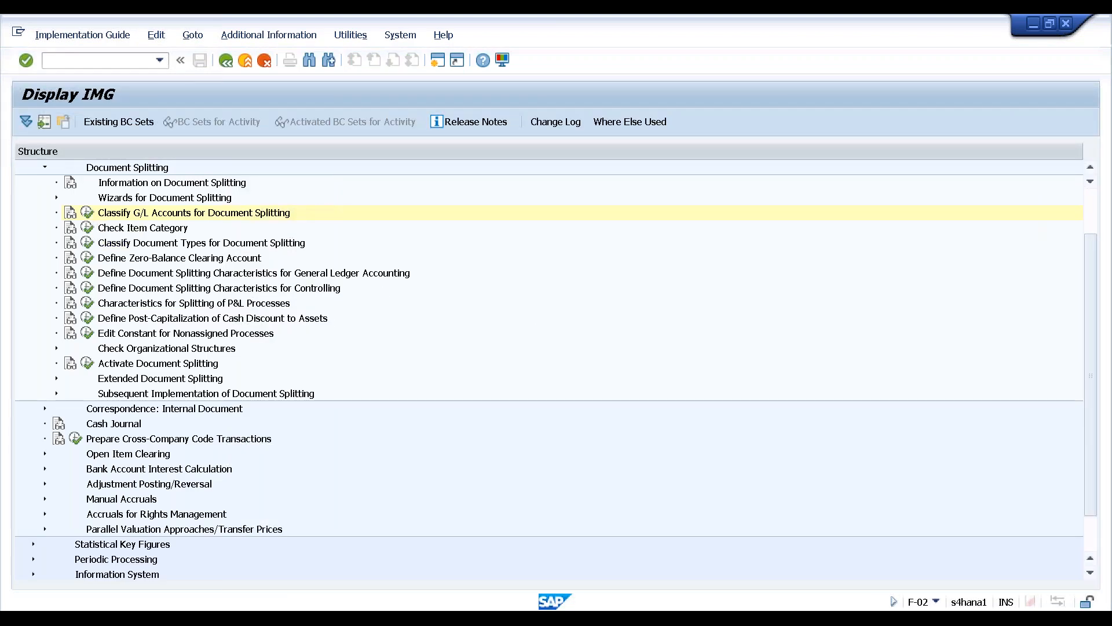
Check the G/L account classification for document splitting in chart of accounts HAN1
left_click(87, 212)
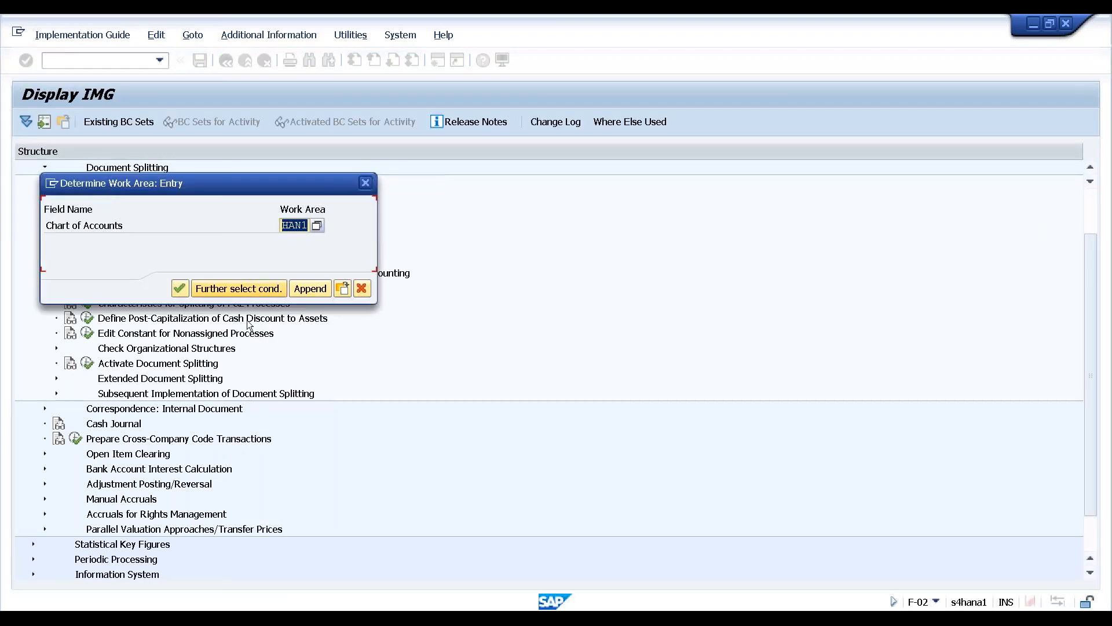
left_click(180, 289)
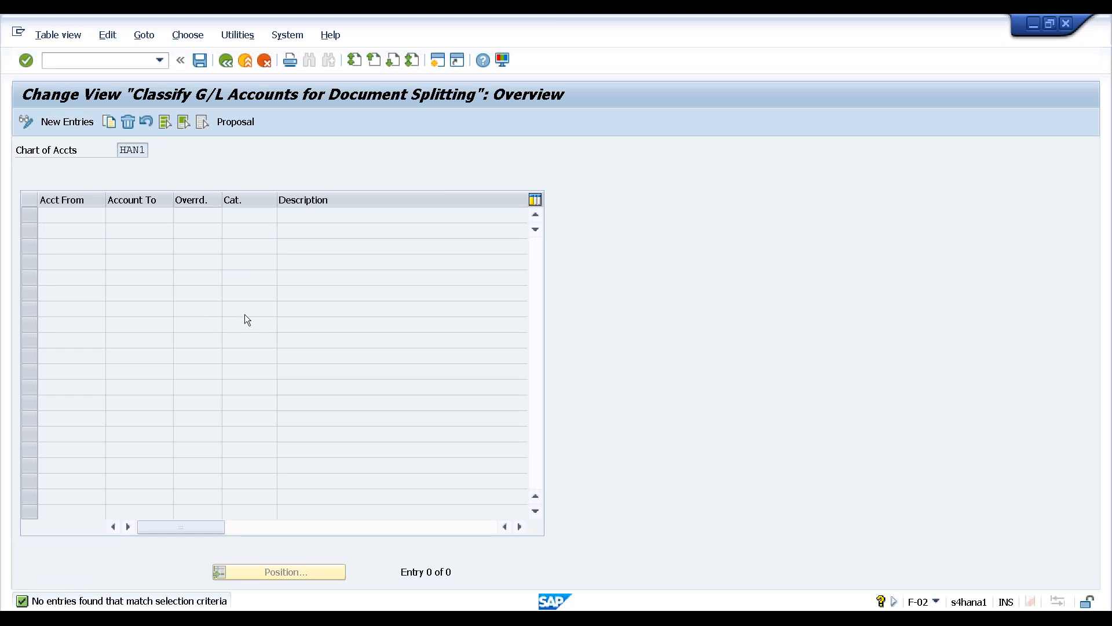
key("F3")
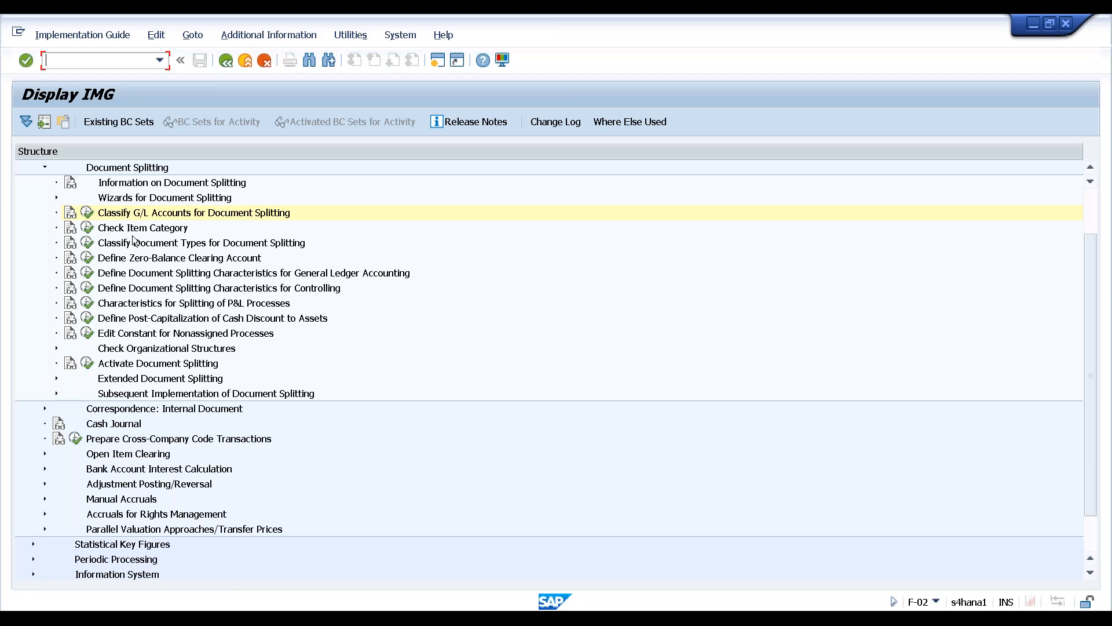
Deactivate document splitting for company code HAN1, save it, and return to the document overview
left_click(154, 364)
left_click(88, 363)
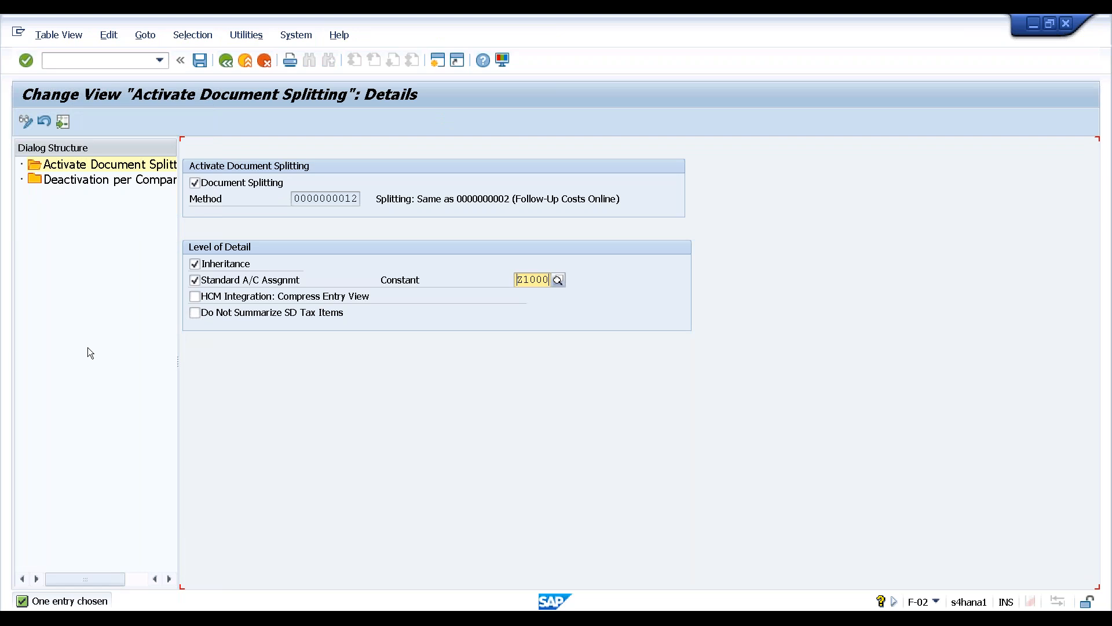
left_click(96, 182)
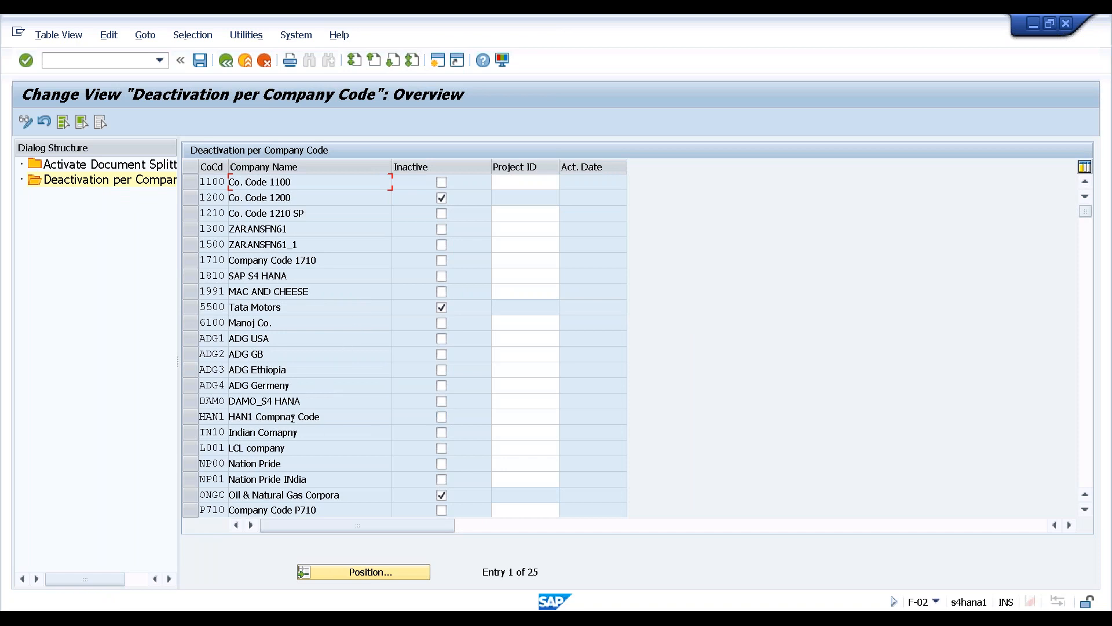
left_click(442, 416)
left_click(200, 60)
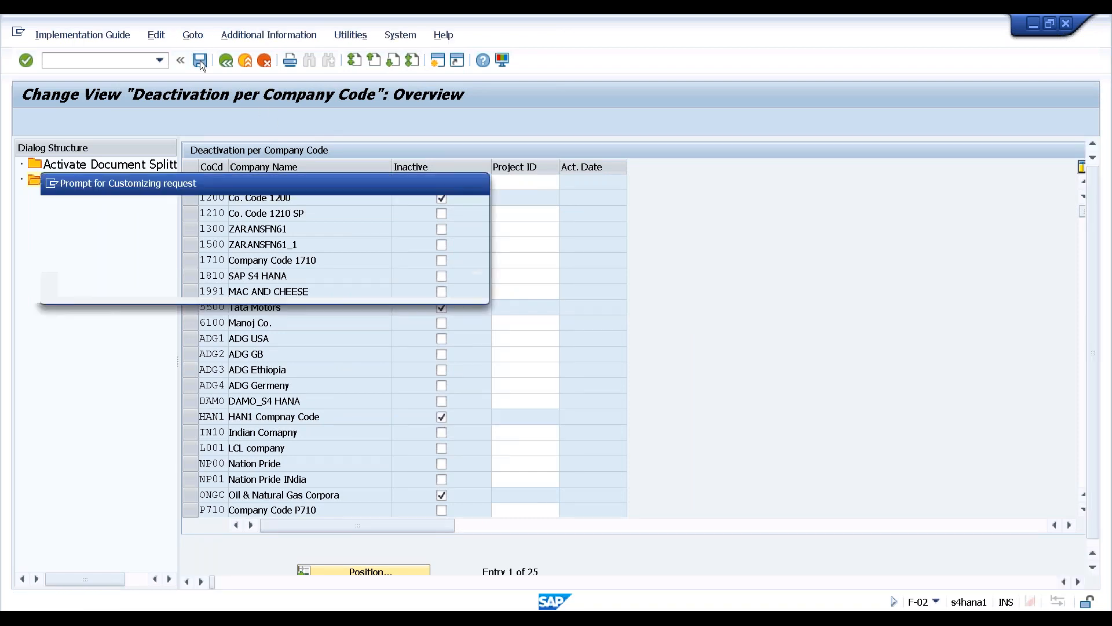
key("Return")
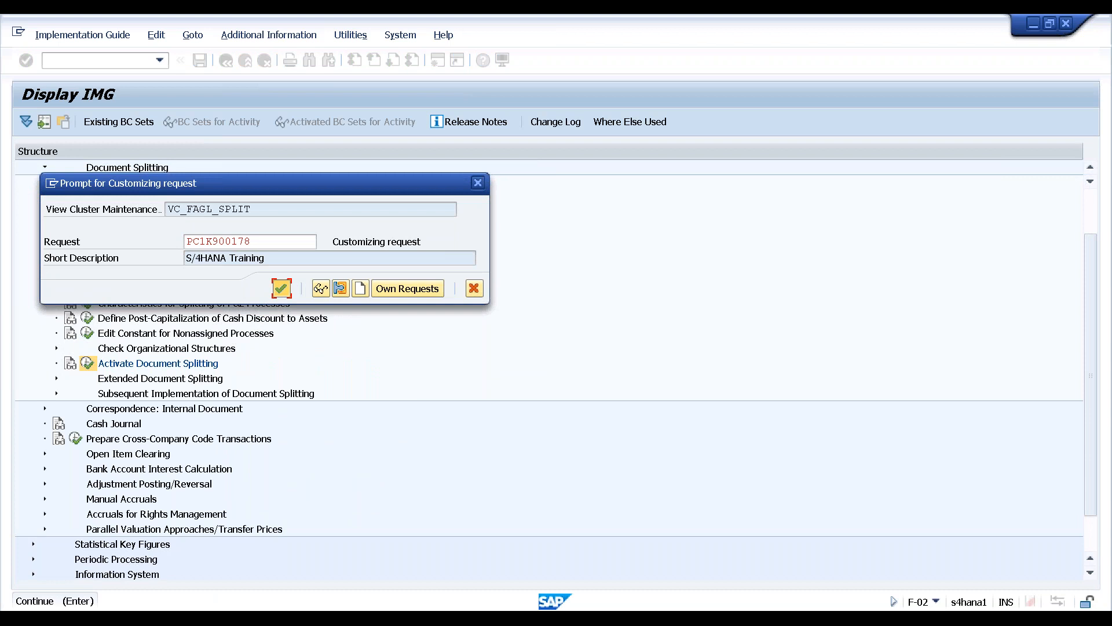
key("F3")
key("F3")
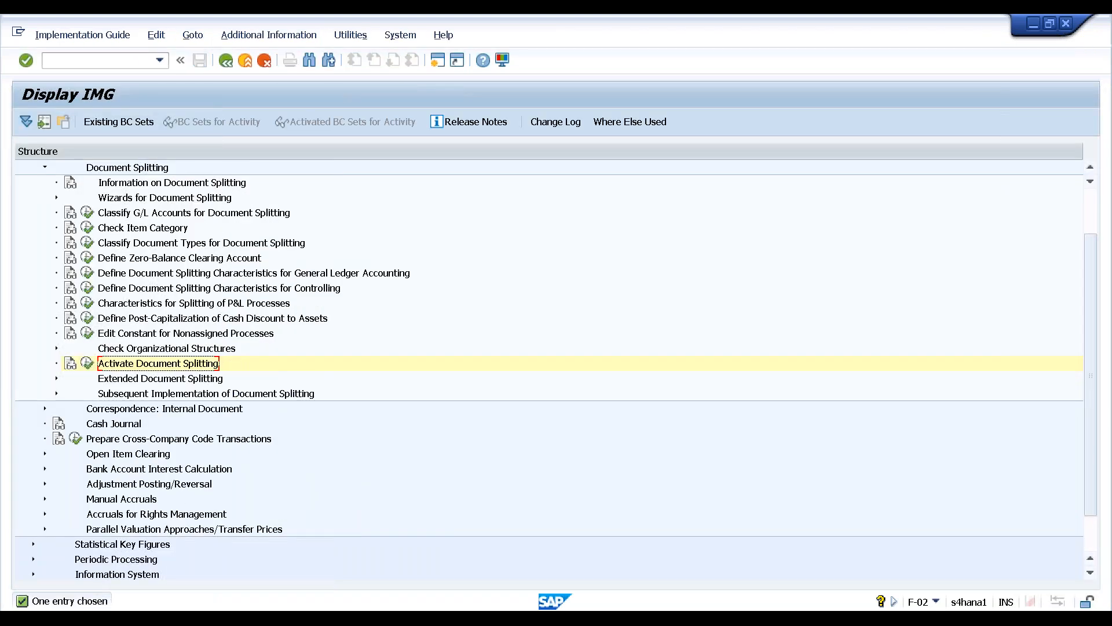
key("F3")
key("Escape")
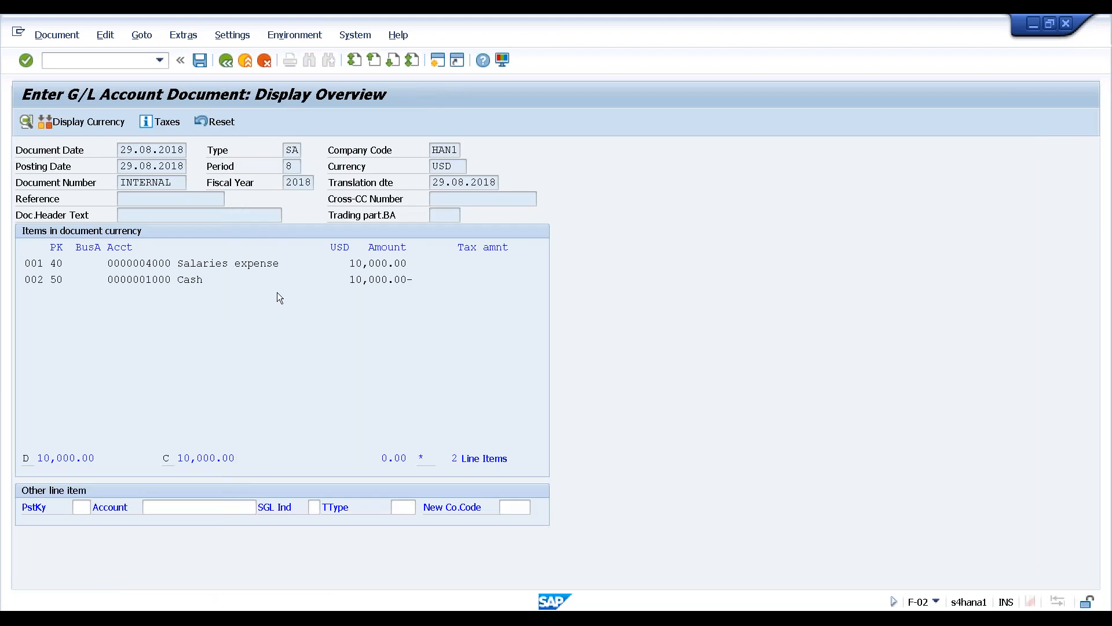
Discard the cancelled salary entry so the posting can start over
left_click(200, 57)
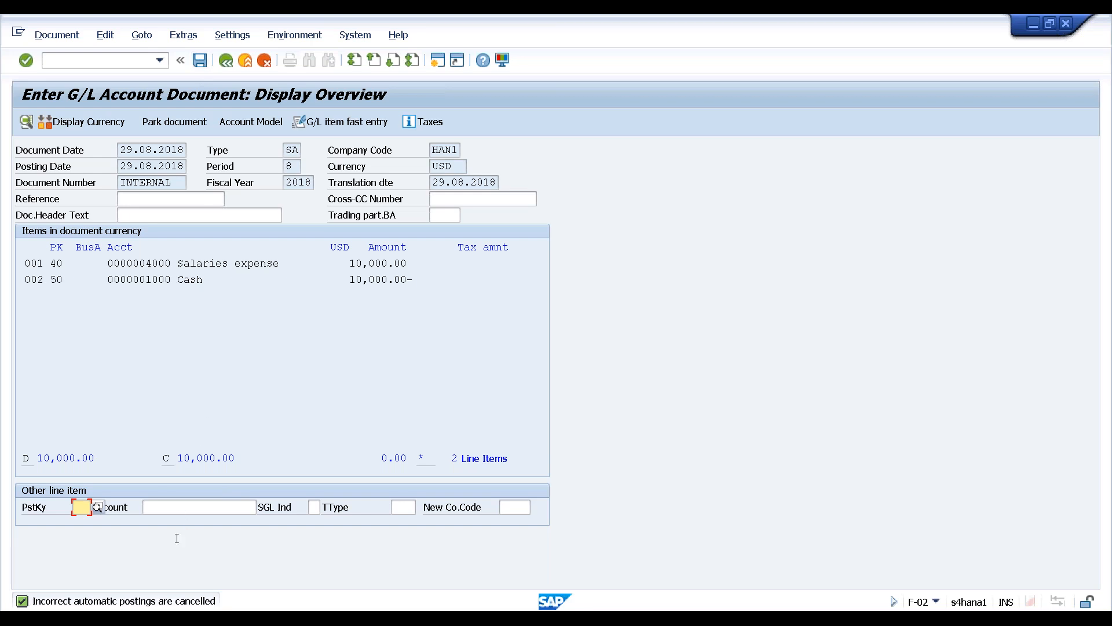
left_click(153, 619)
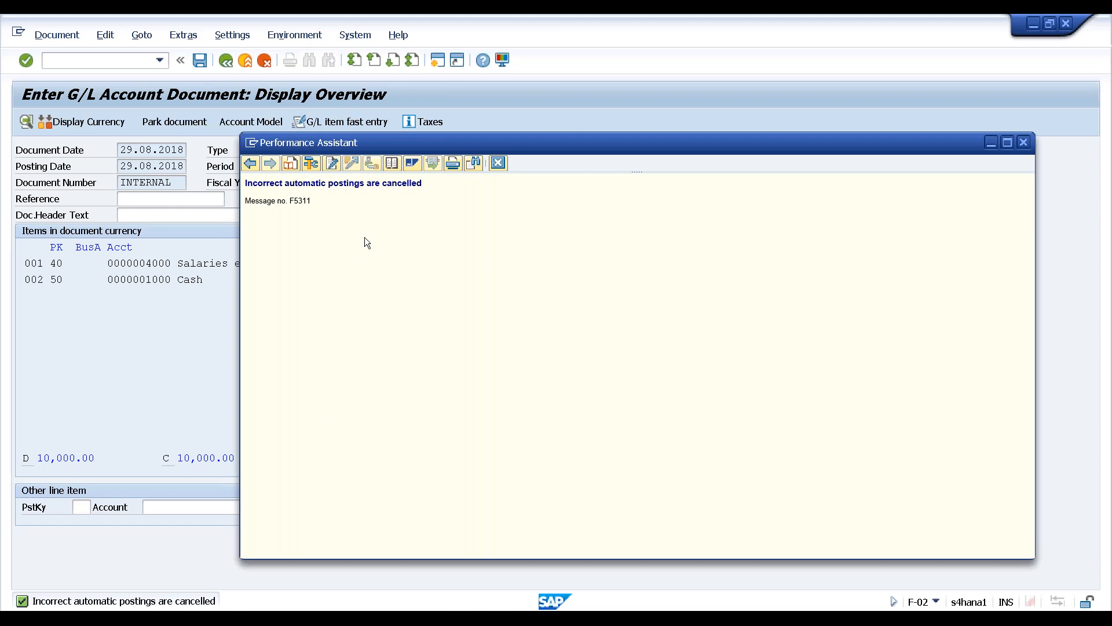
key("Escape")
key("Escape")
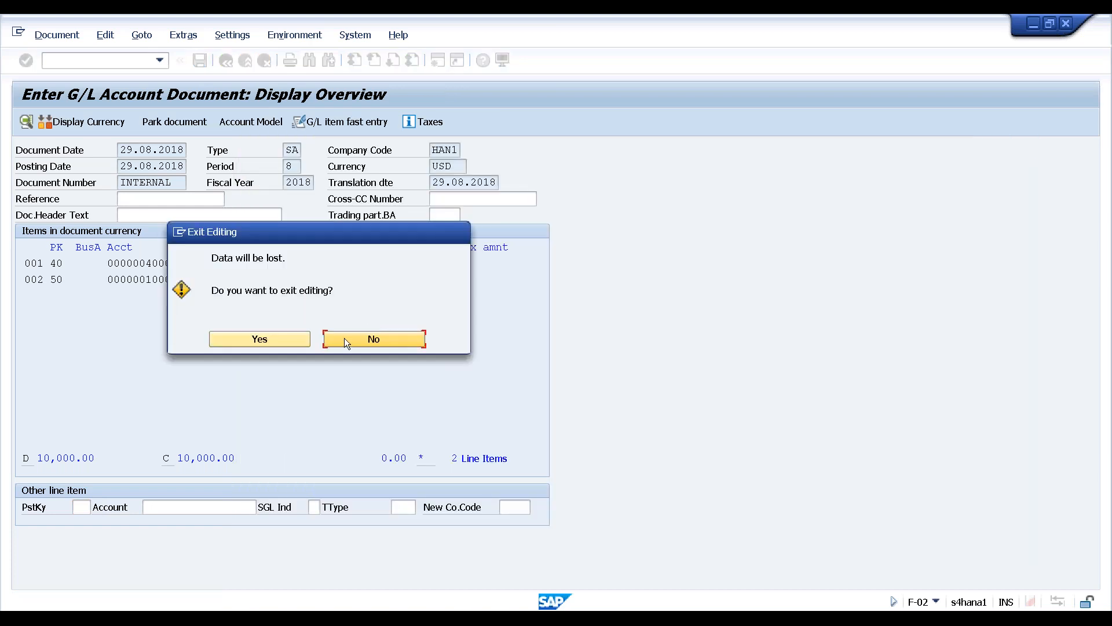
left_click(288, 338)
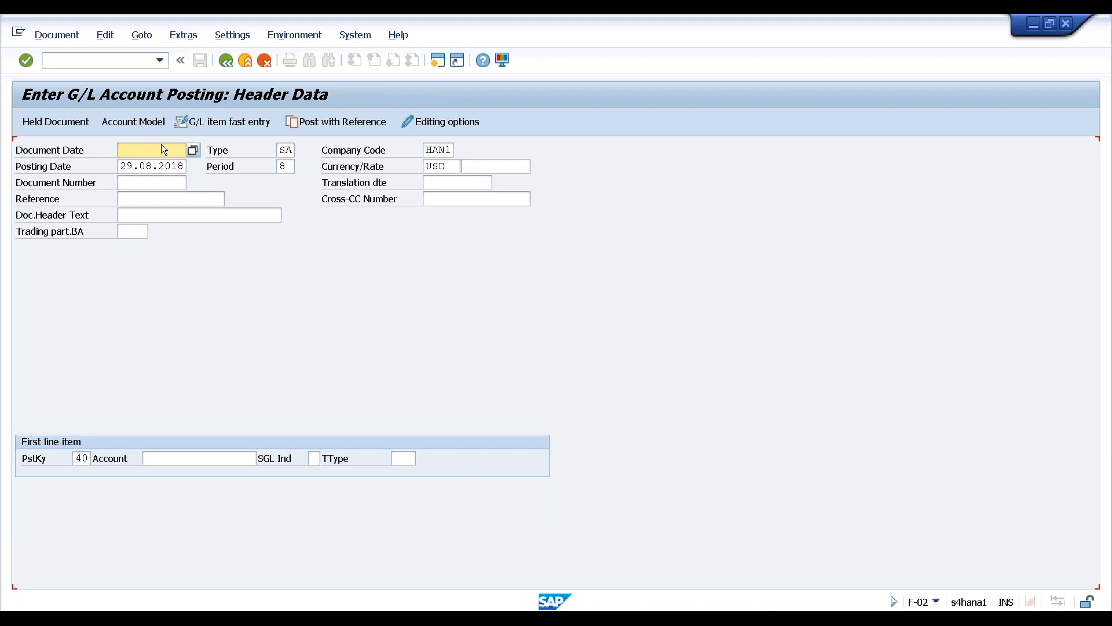
Enter document date 29.08.2018 and debit account 4000 with 10000, text 'Salary for August'
left_click(165, 149)
left_click(152, 164)
left_click(172, 457)
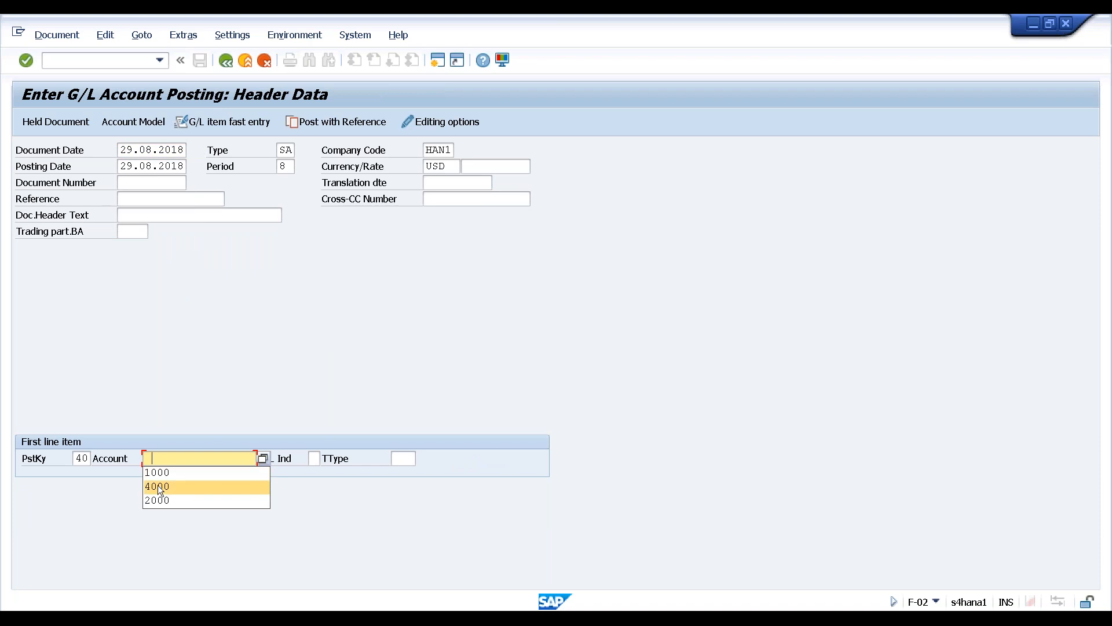
left_click(159, 485)
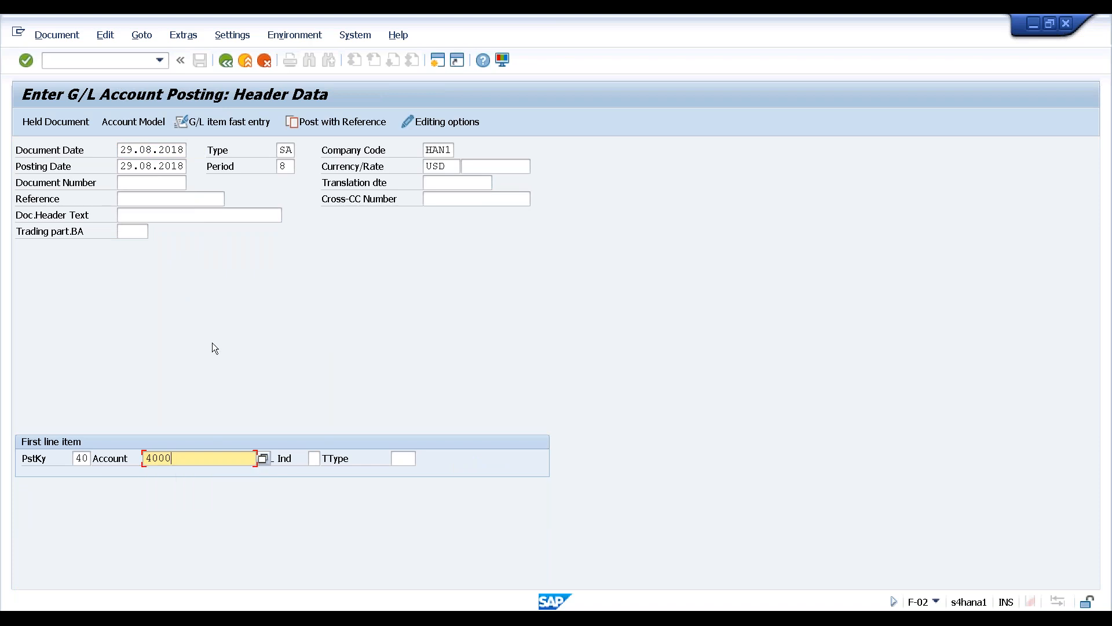
key("Return")
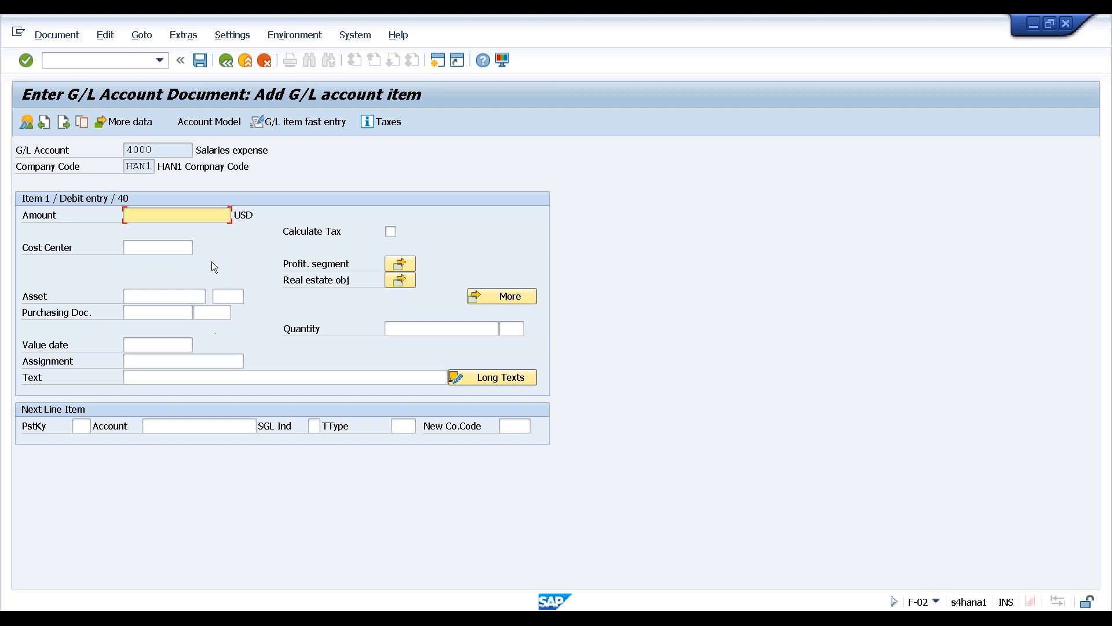
left_click(189, 216)
left_click(155, 242)
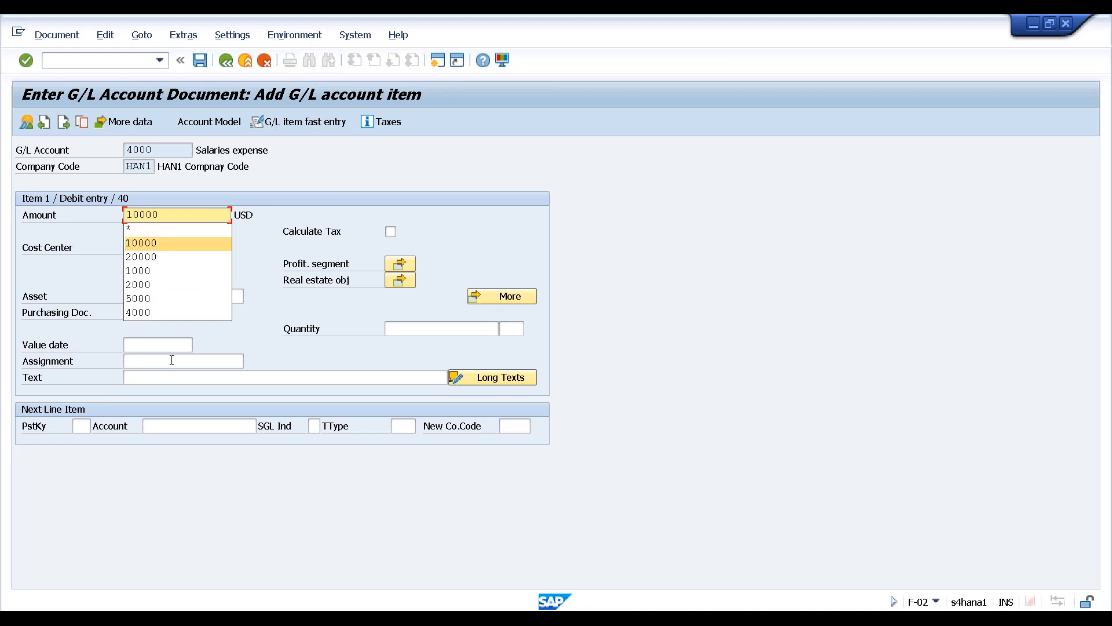
left_click(158, 375)
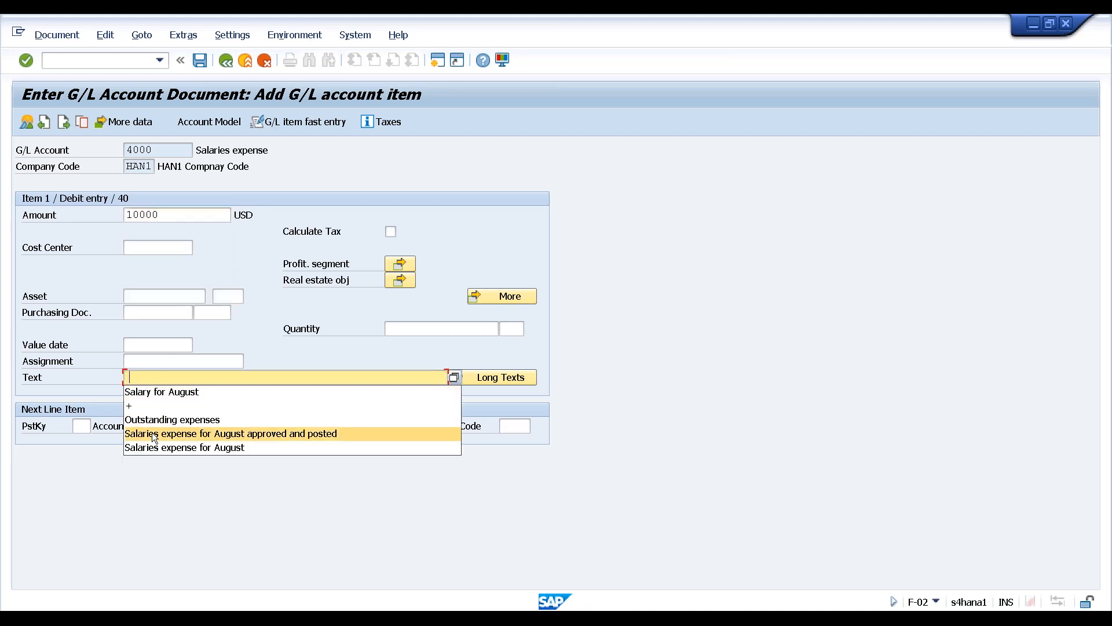
left_click(165, 392)
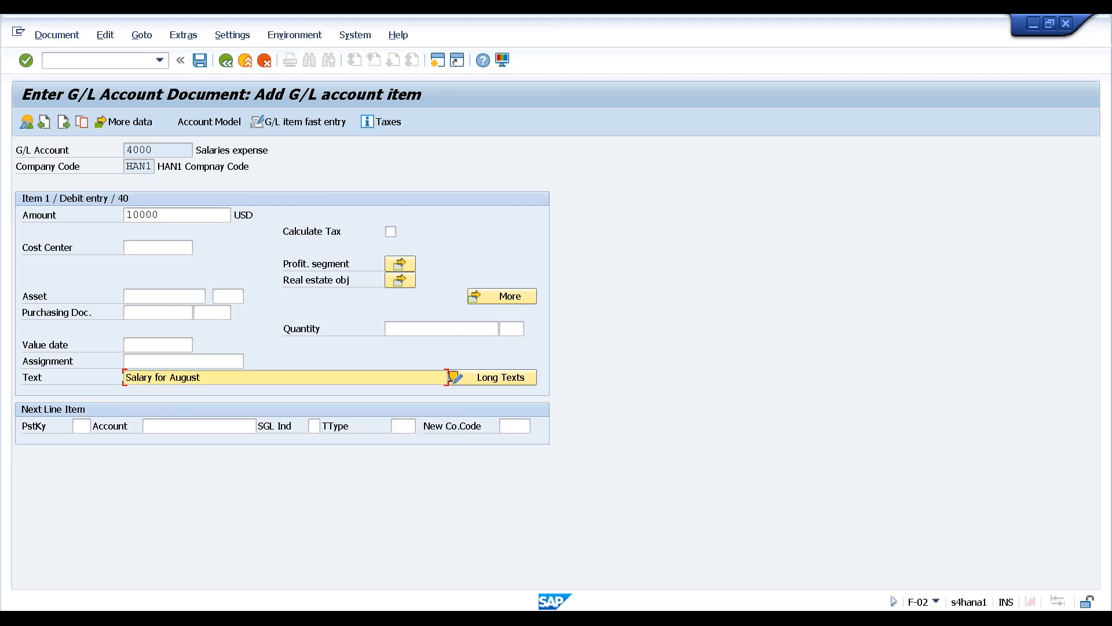
Add the credit line: posting key 50, account 1000 Cash, amount * and the same text
left_click(81, 426)
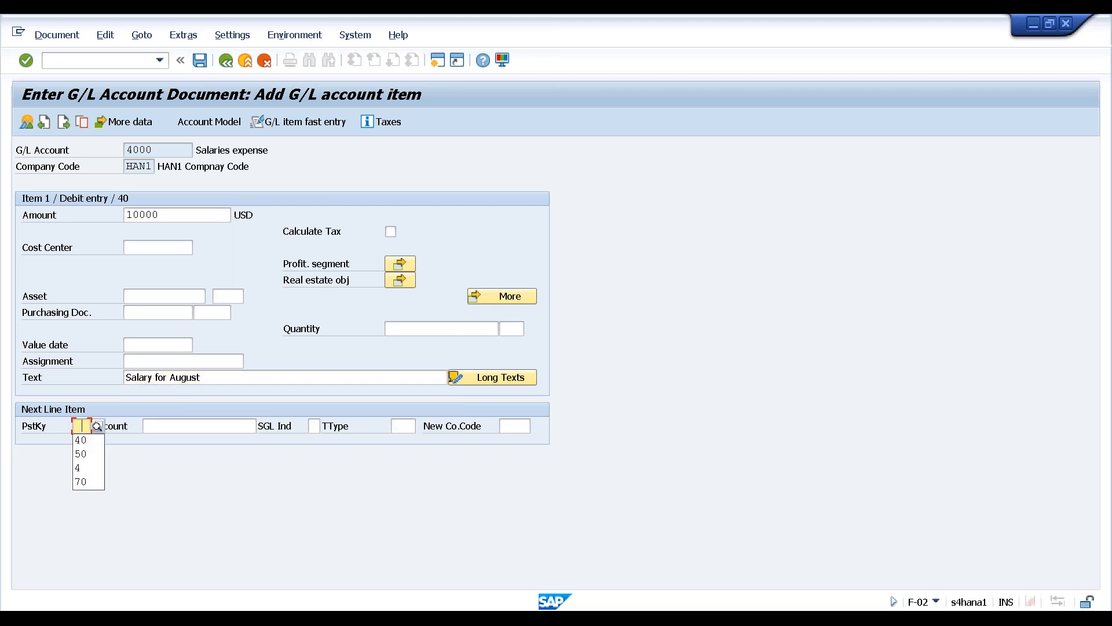
left_click(81, 453)
left_click(159, 430)
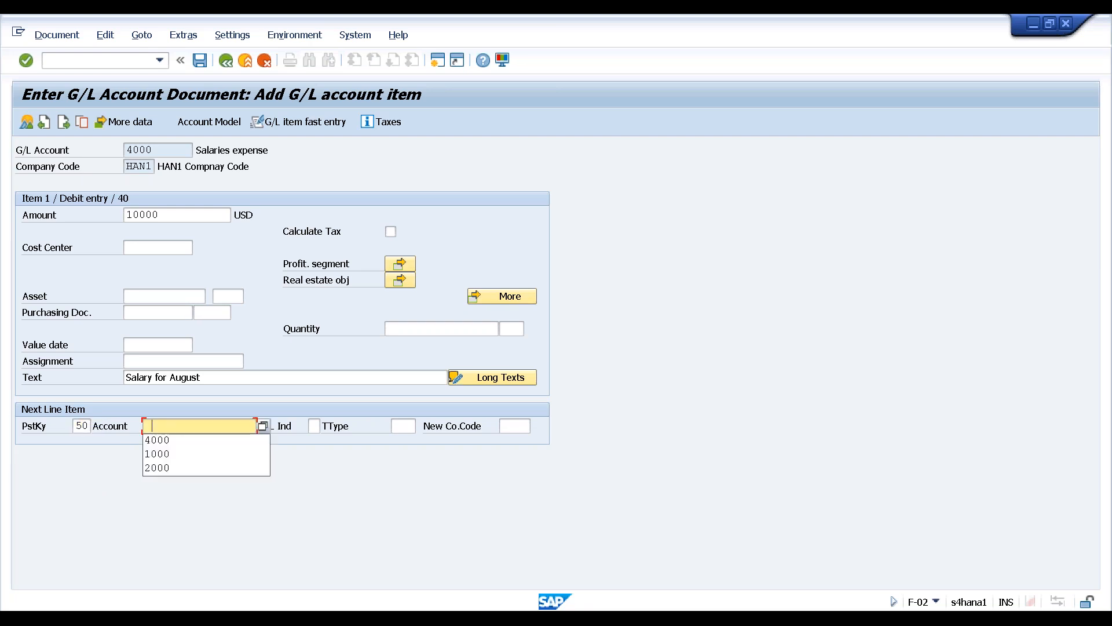
left_click(148, 452)
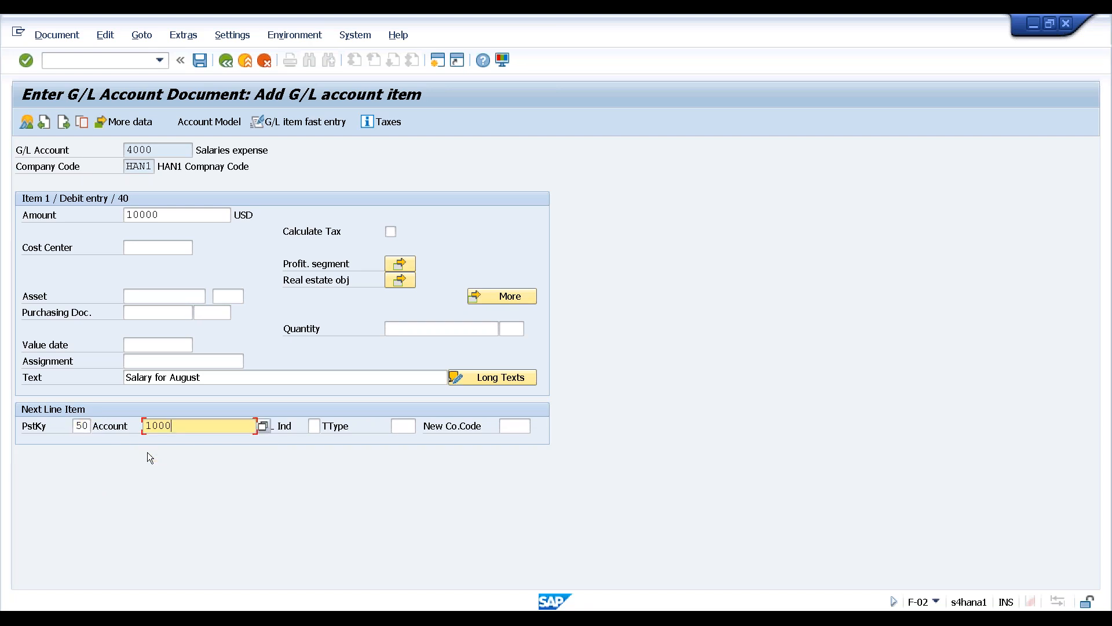
key("Return")
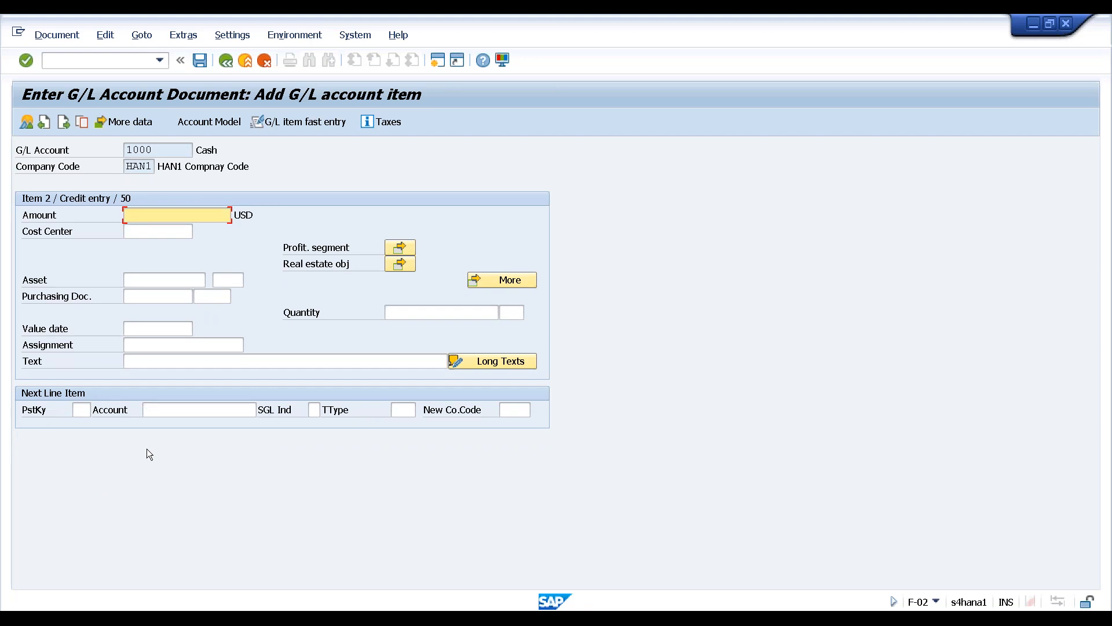
left_click(165, 218)
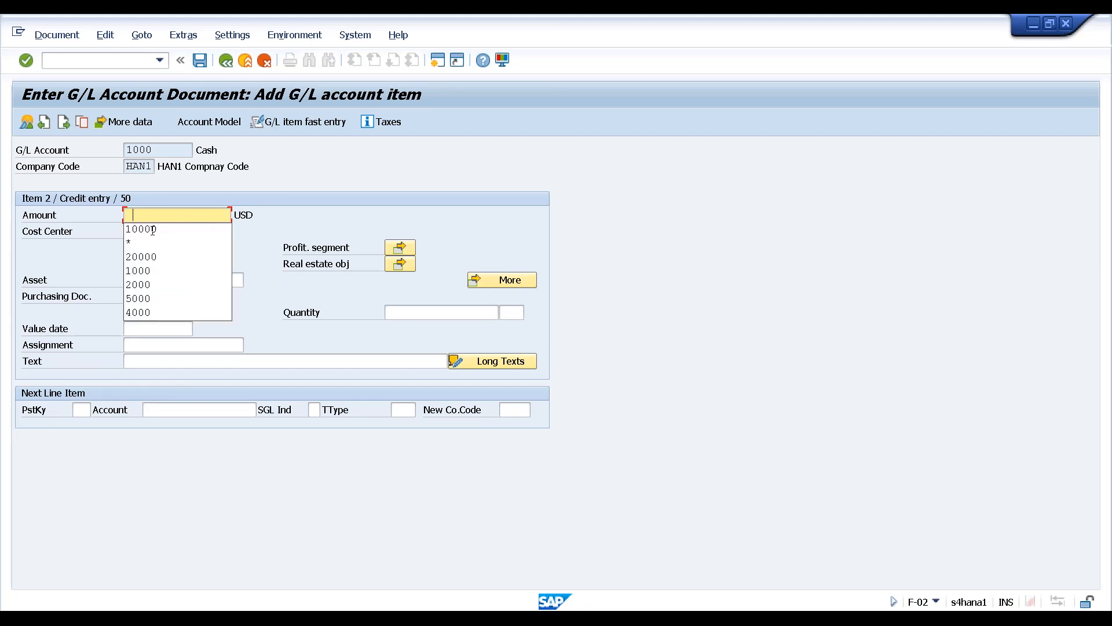
left_click(135, 242)
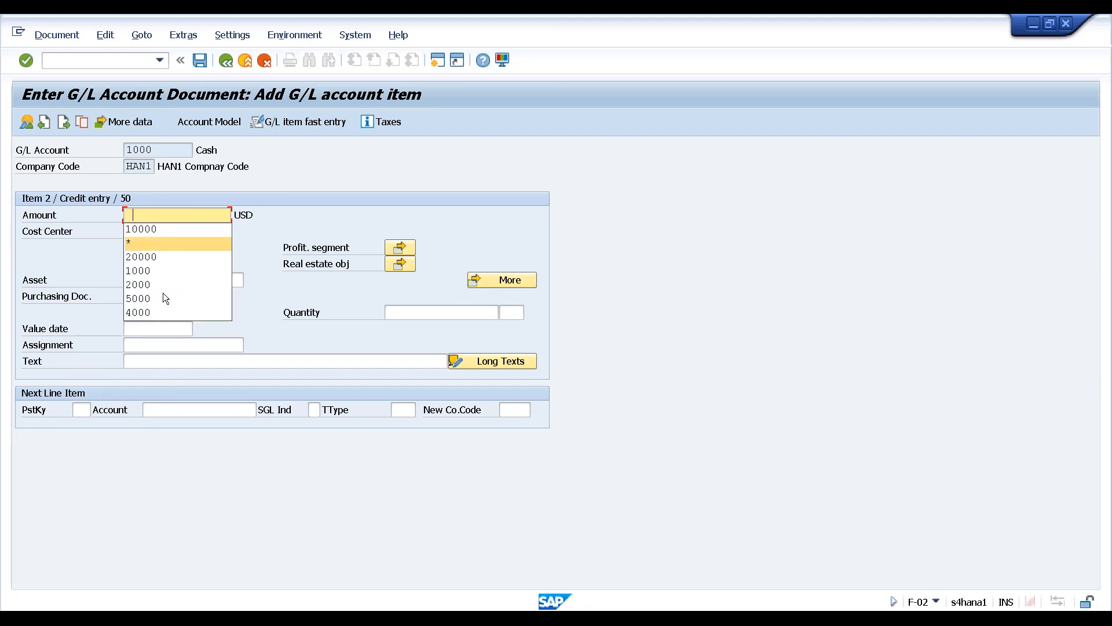
left_click(140, 361)
left_click(140, 361)
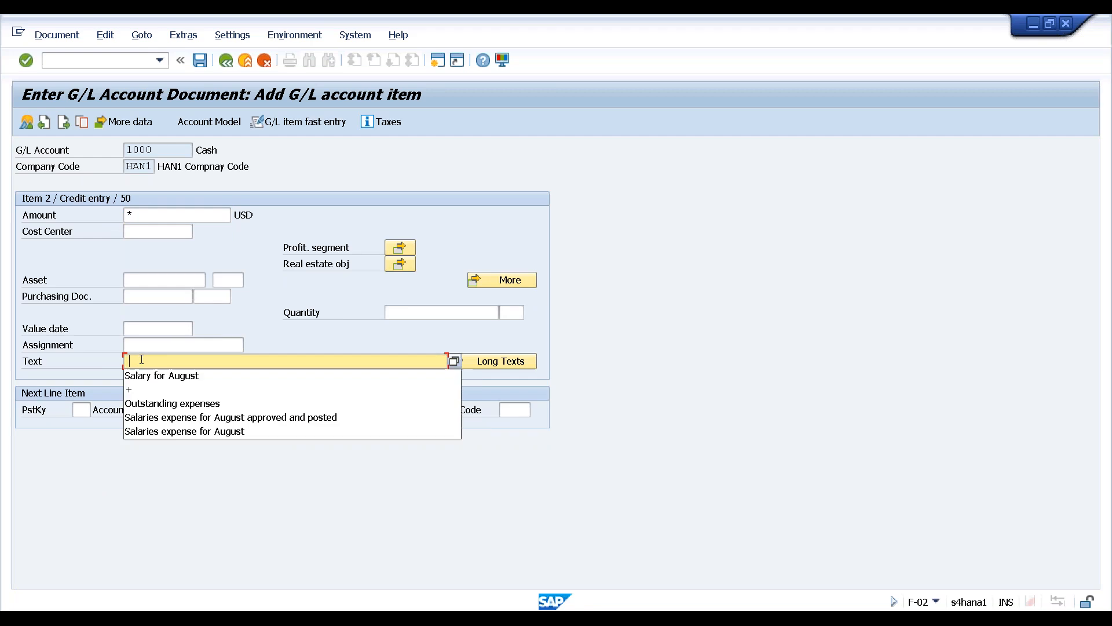
left_click(130, 390)
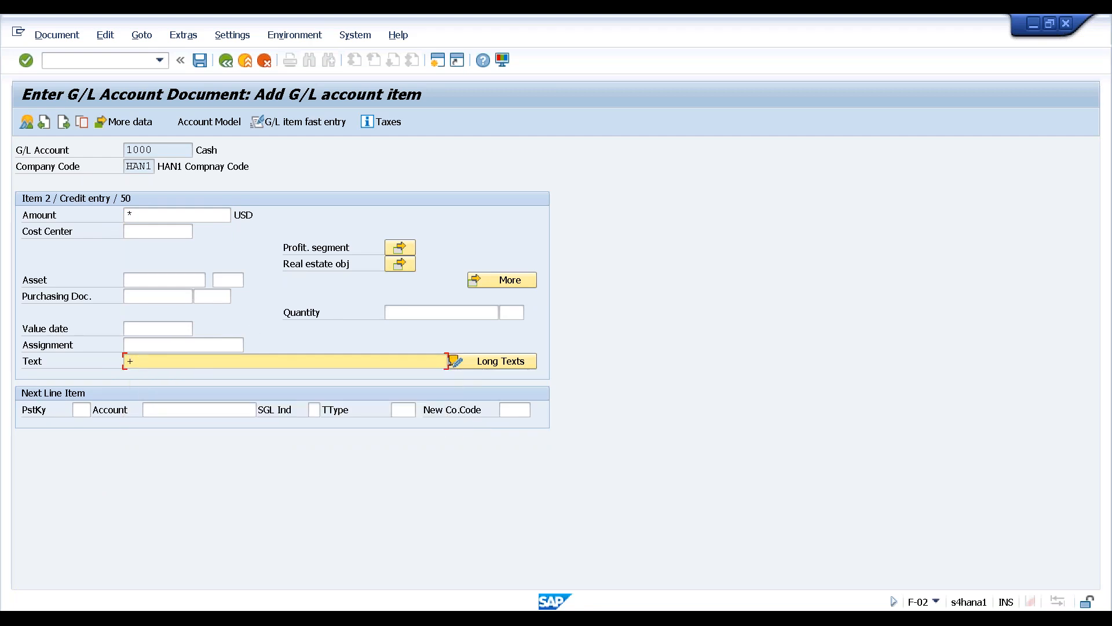
key("Return")
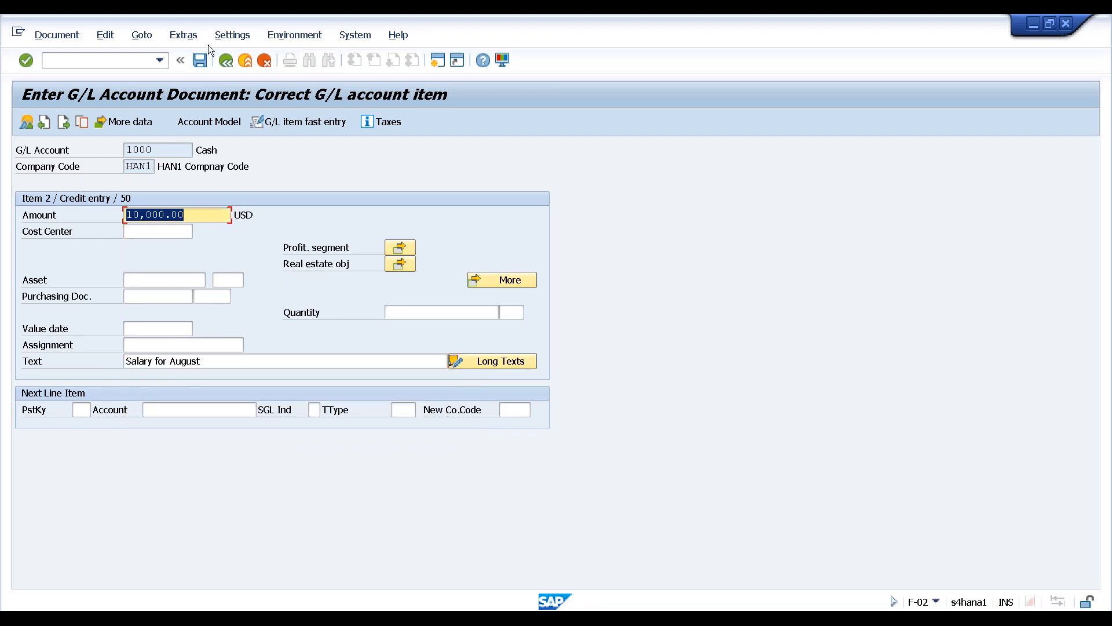
Simulate the document, post it as document 1, and dismiss the confirmation
left_click(55, 35)
left_click(60, 111)
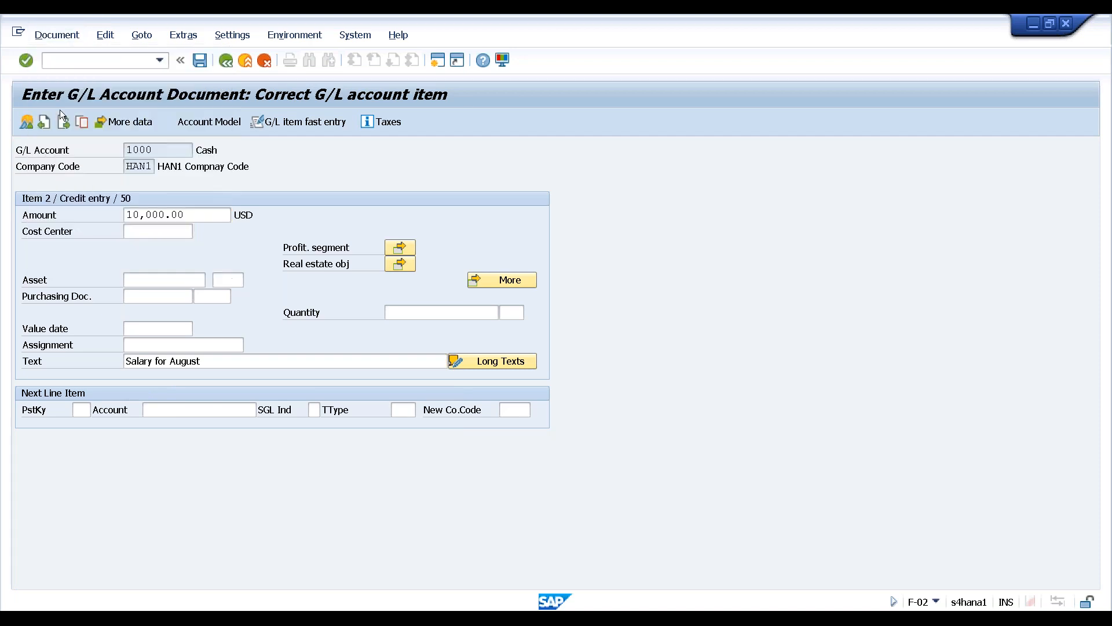
left_click(199, 59)
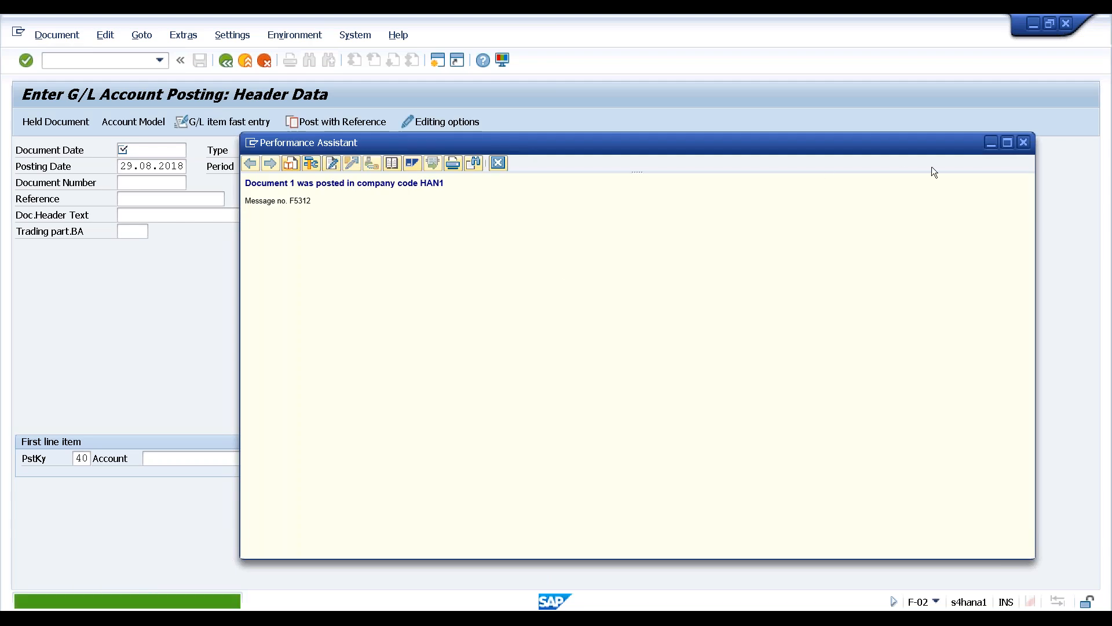
left_click(1024, 142)
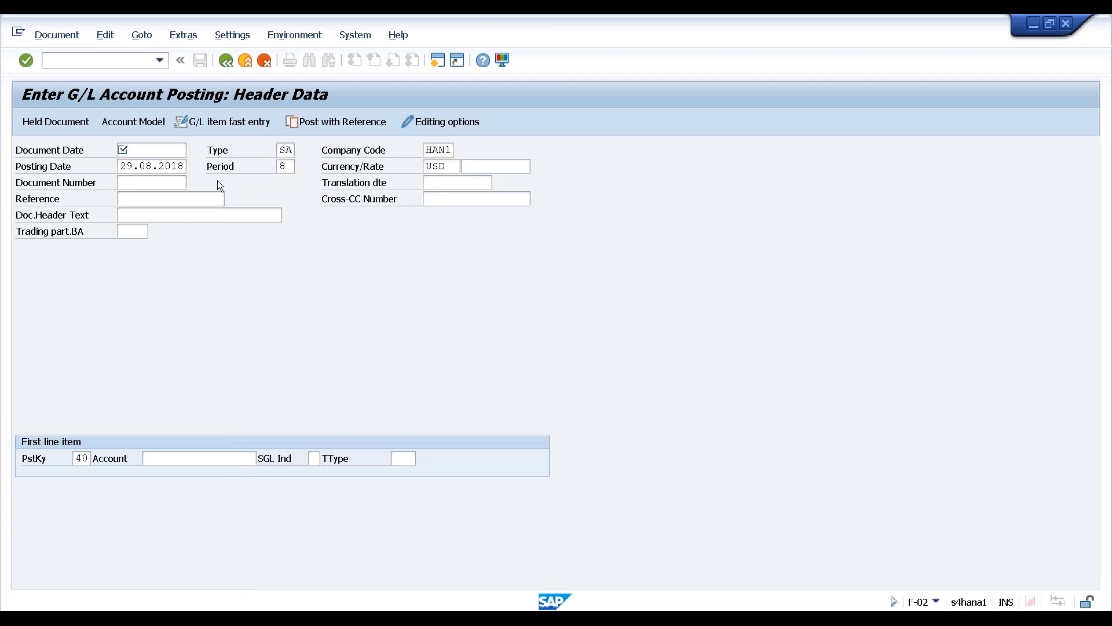
Leave posting, start FB03L display for document 1, and bring up the accounting editing options
left_click(246, 61)
left_click(262, 344)
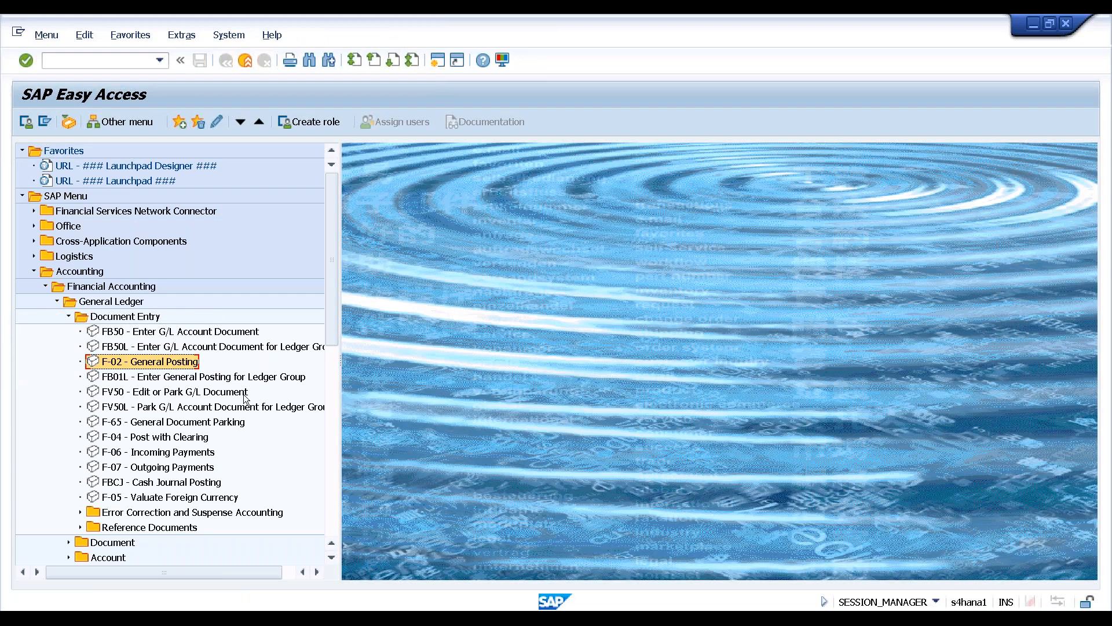
left_click_drag(334, 343, 328, 408)
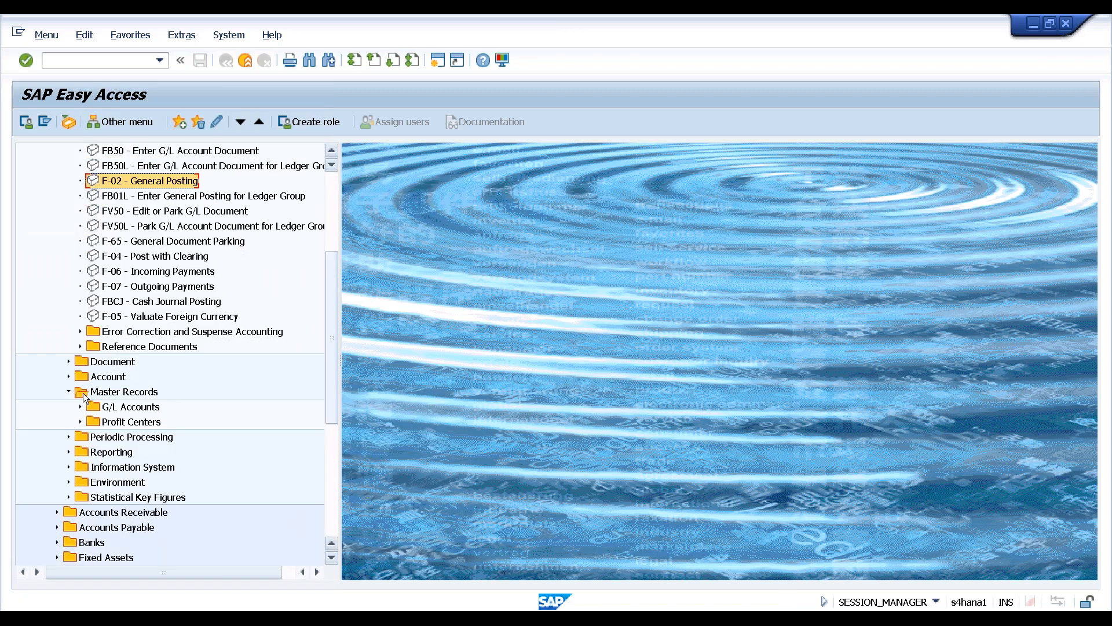
left_click(67, 361)
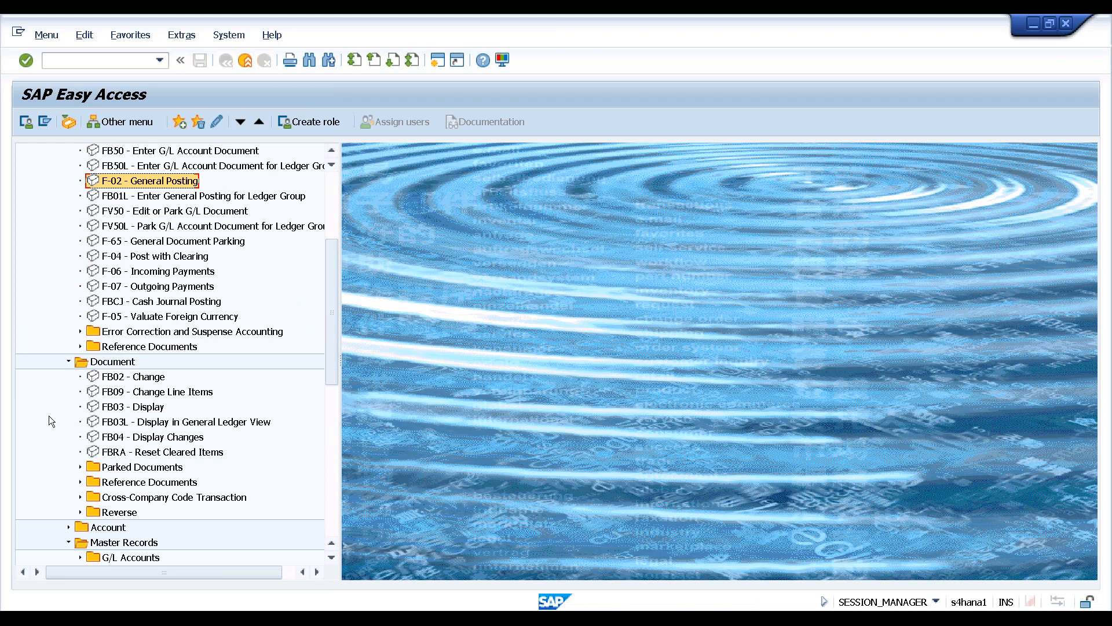
left_click(120, 423)
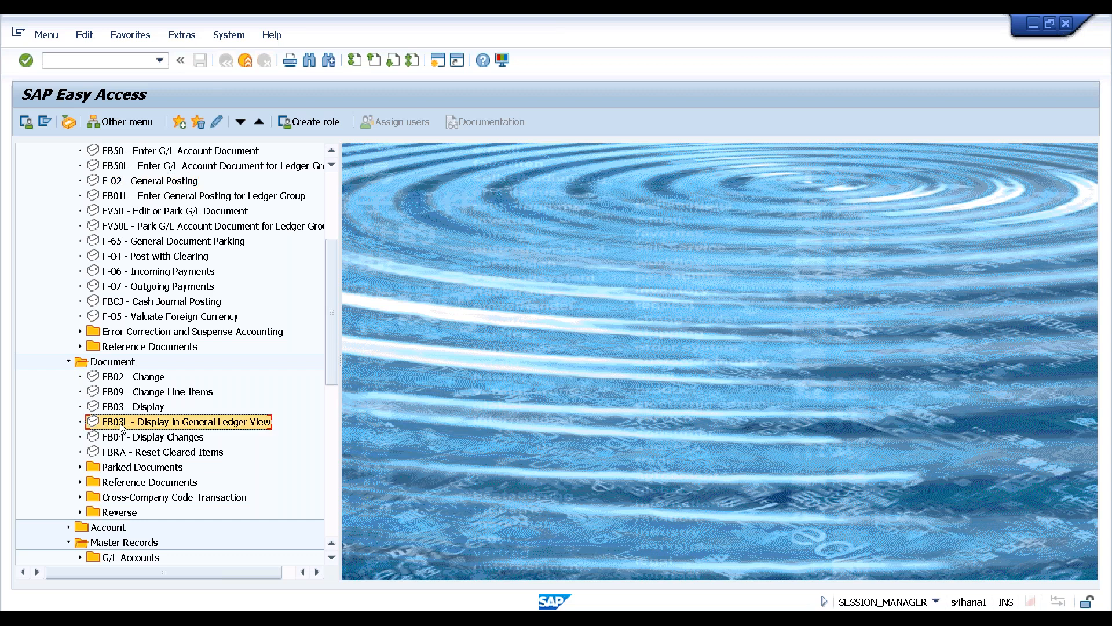
double_click(178, 423)
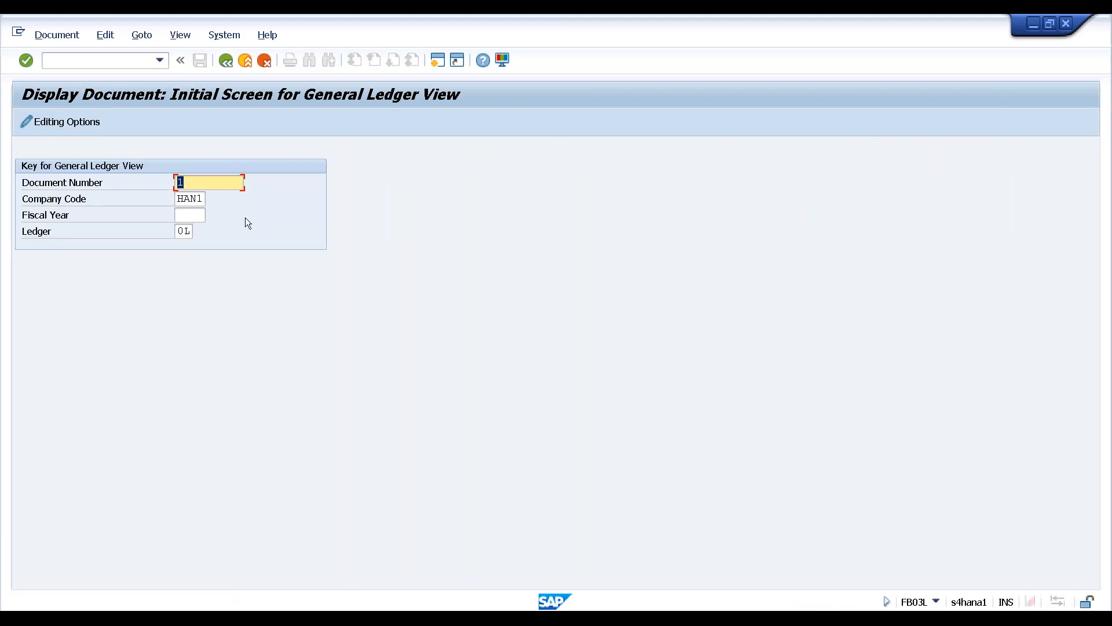
key("Return")
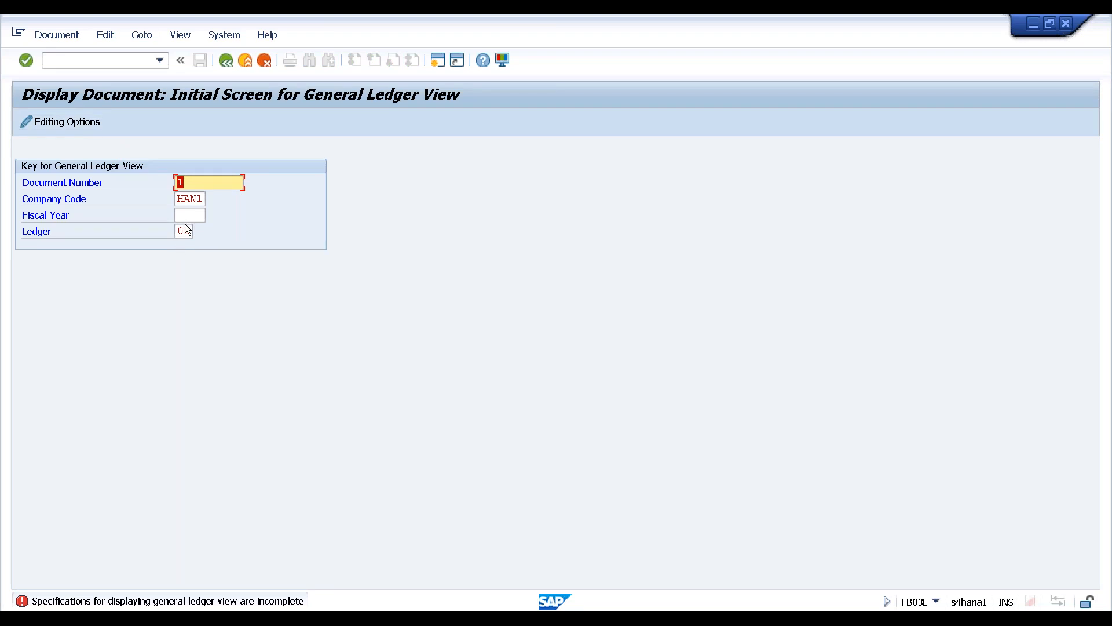
left_click(67, 123)
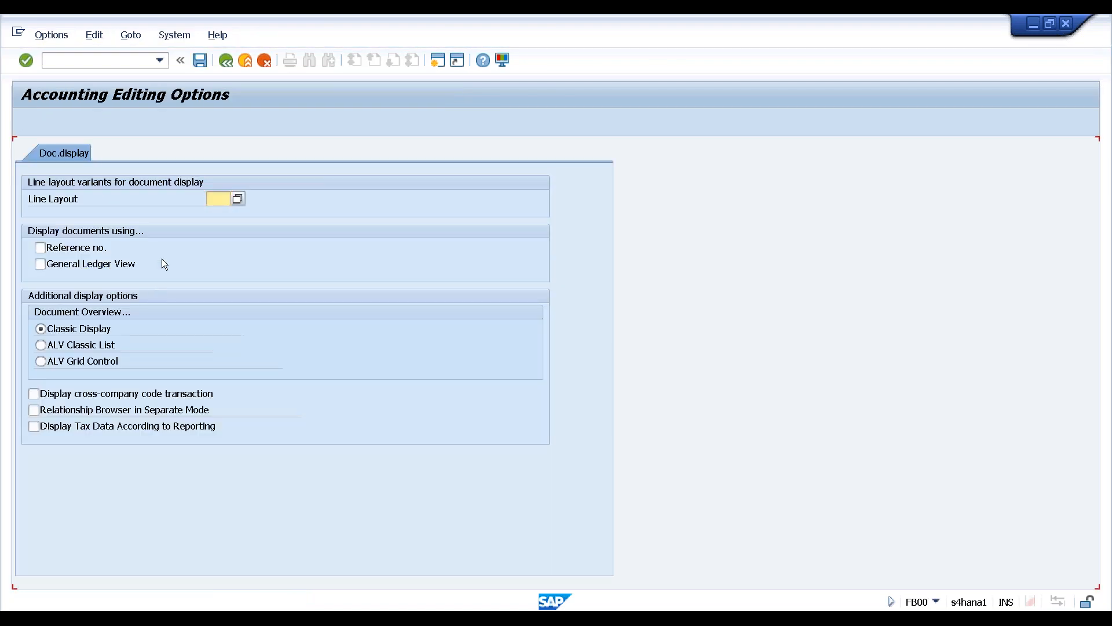
Set document overviews to display as an ALV Classic List and save the options
left_click(227, 65)
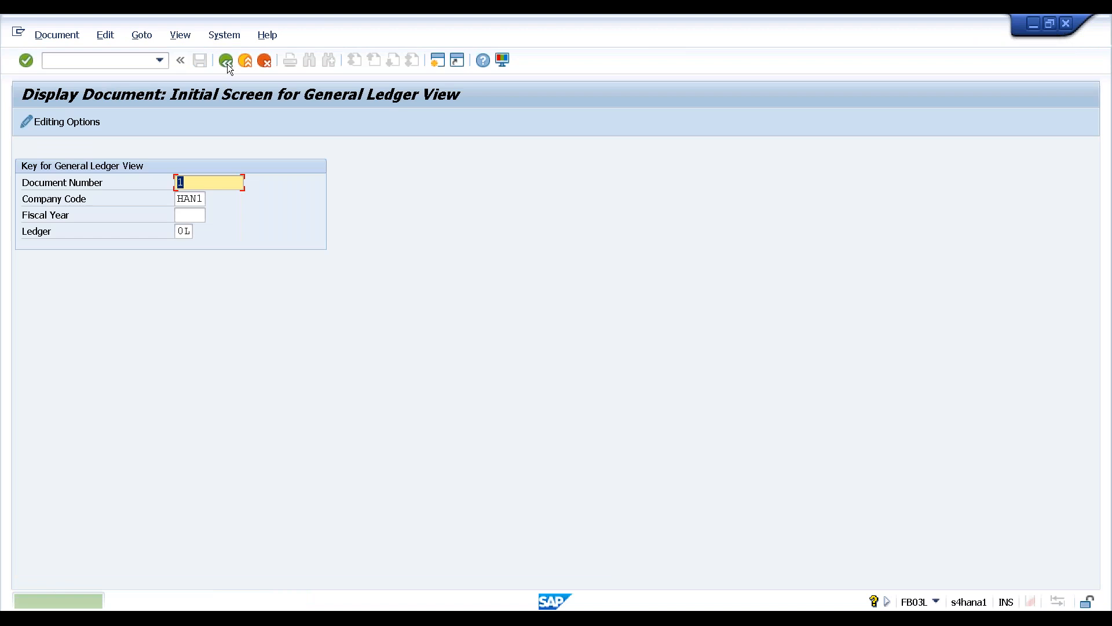
left_click(75, 123)
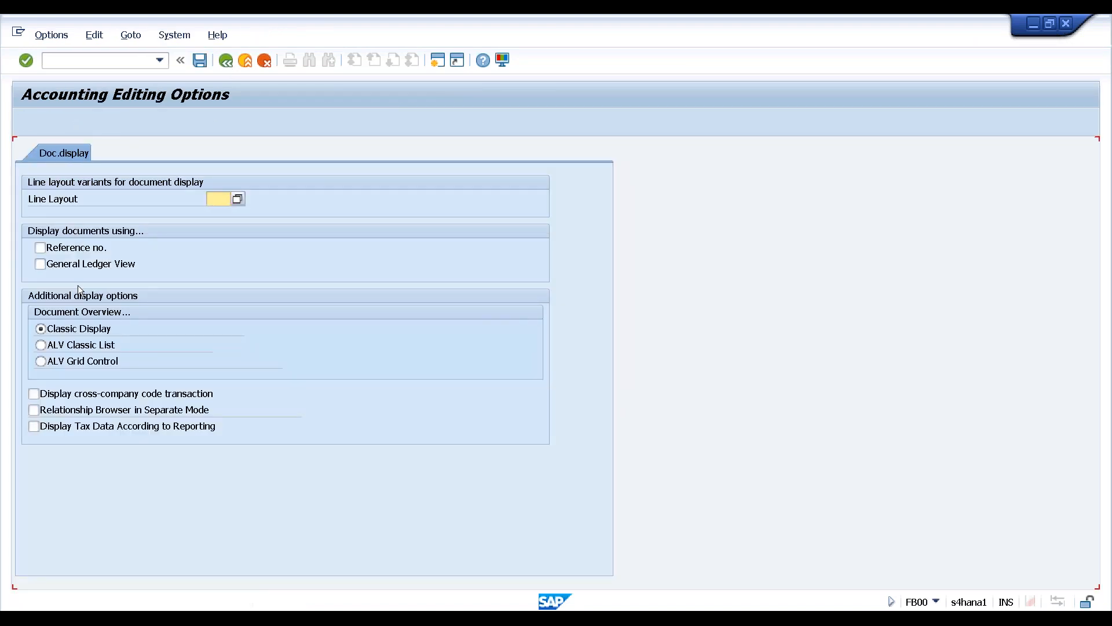
left_click(41, 345)
left_click(200, 61)
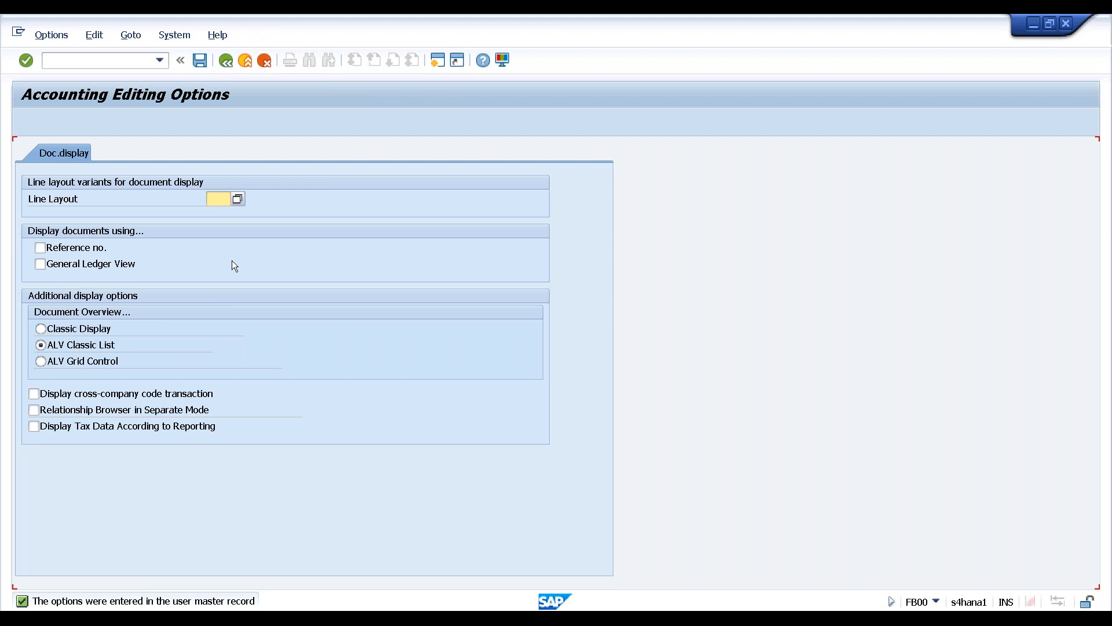
Choose line layout A1, save the options, and leave the editing options
left_click(237, 199)
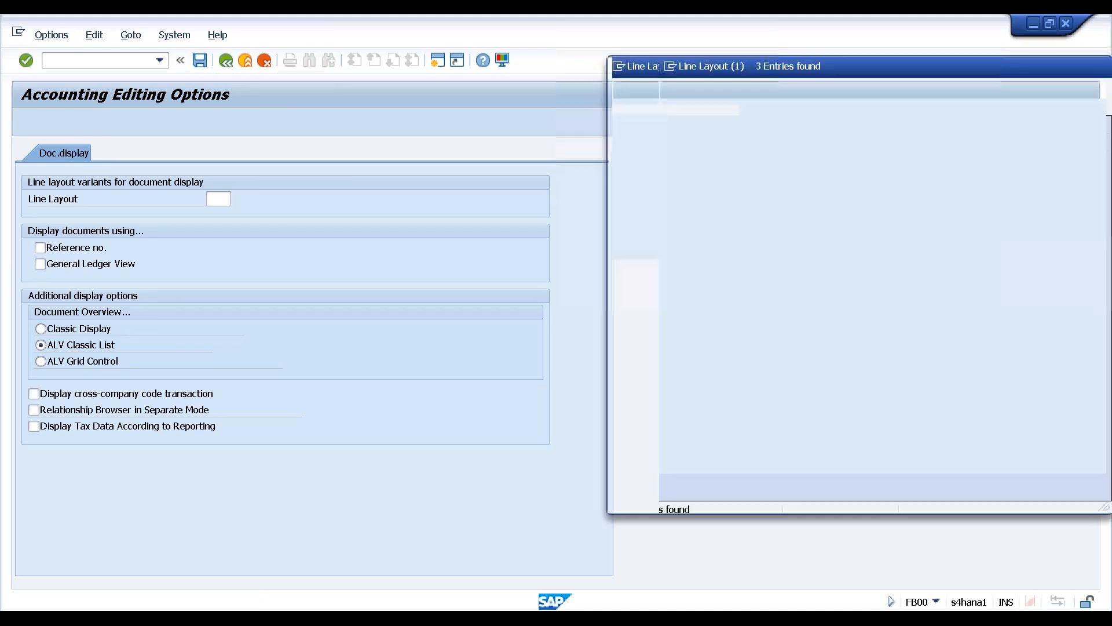
double_click(658, 163)
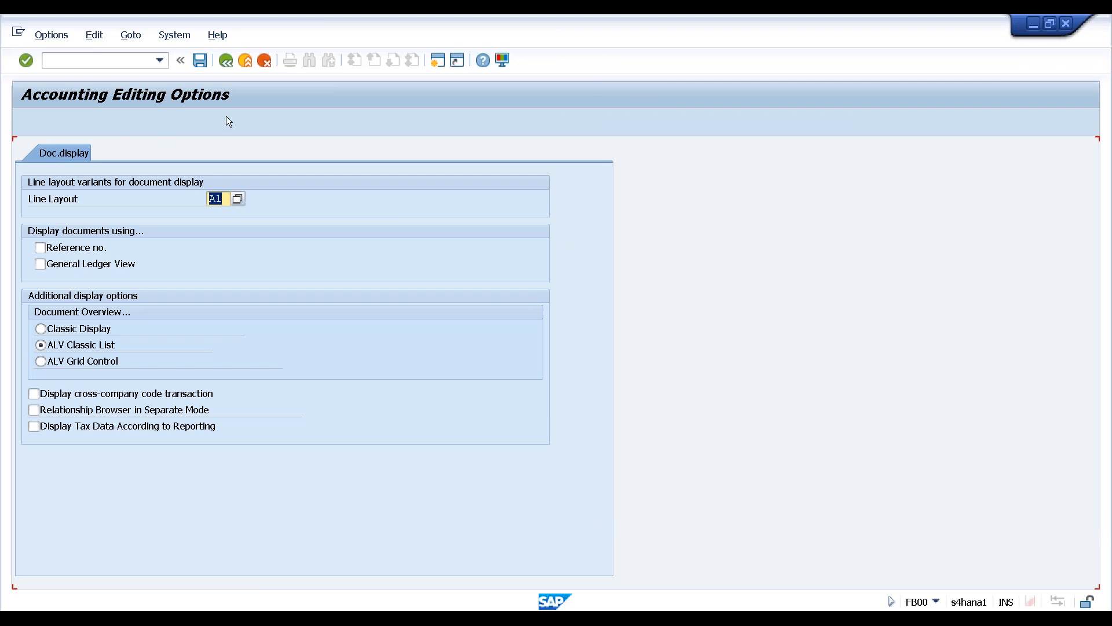
left_click(200, 61)
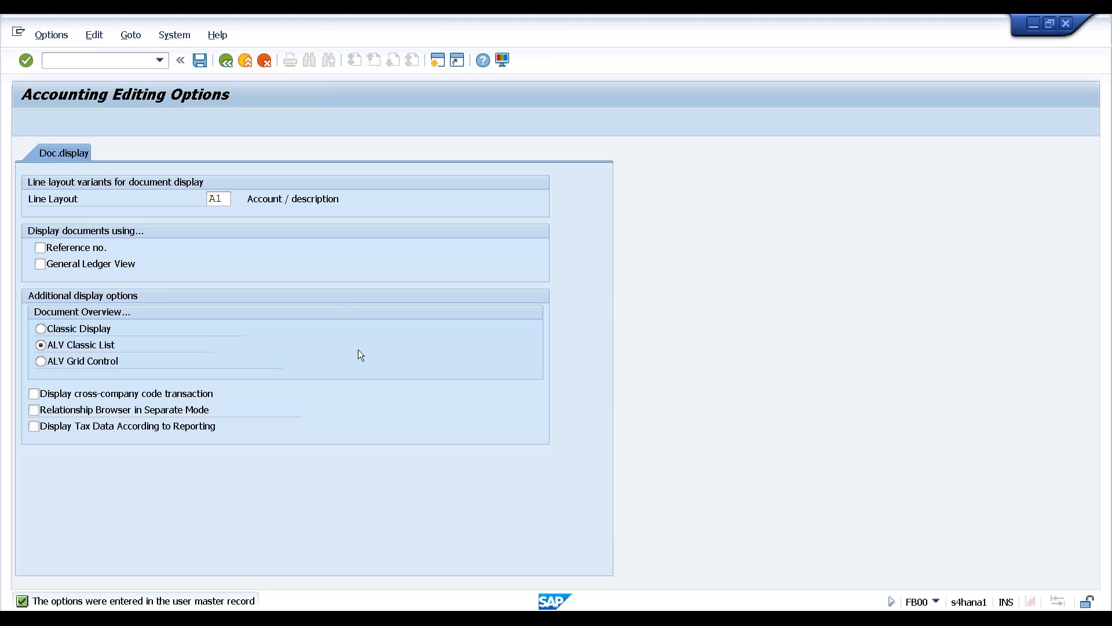
key("F3")
key("F3")
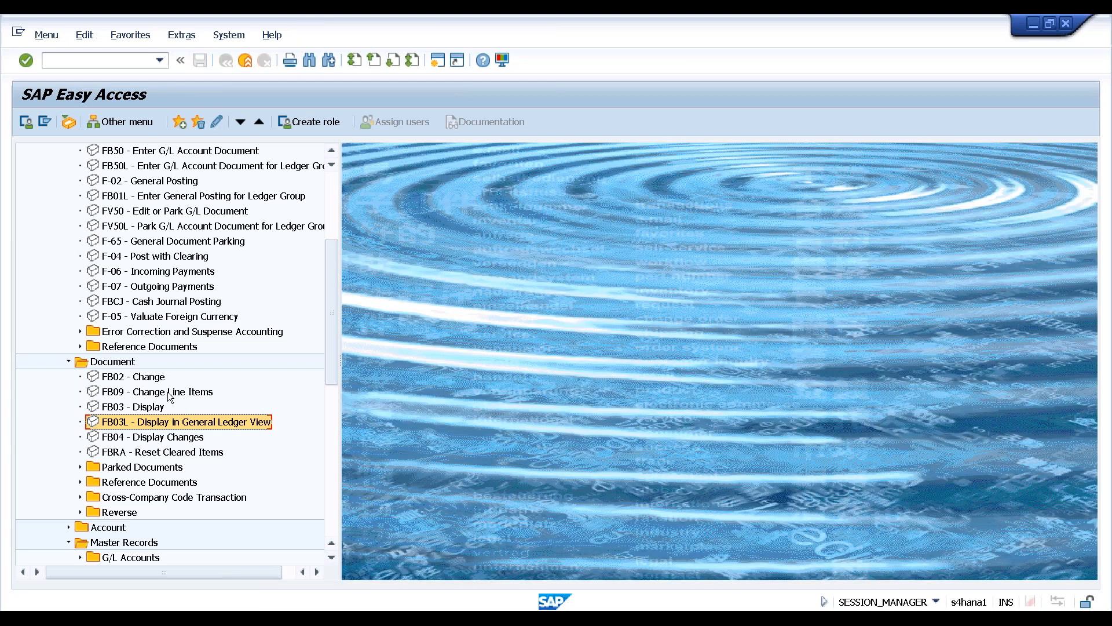
Run an FB03 Document List search for document type SA, find document 1, then exit to Easy Access
double_click(120, 407)
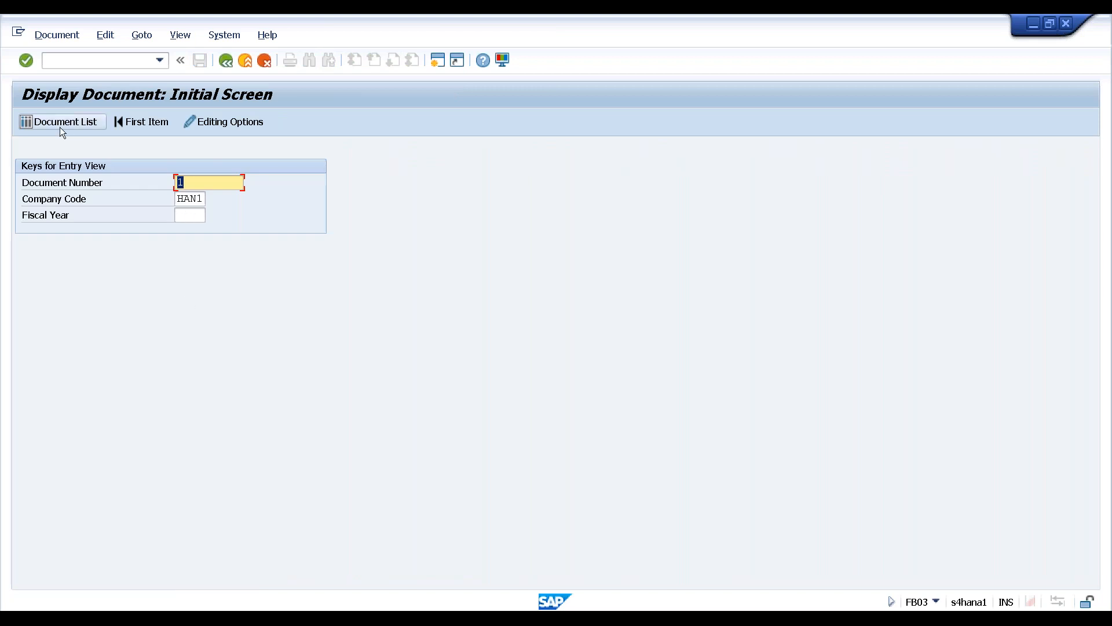
left_click(58, 121)
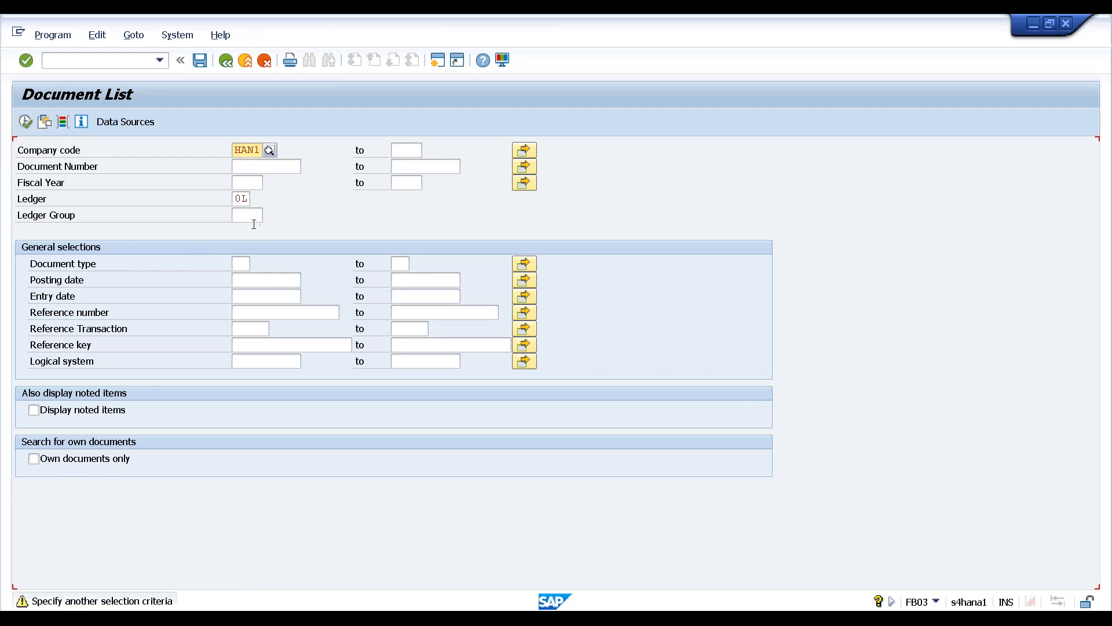
left_click(242, 262)
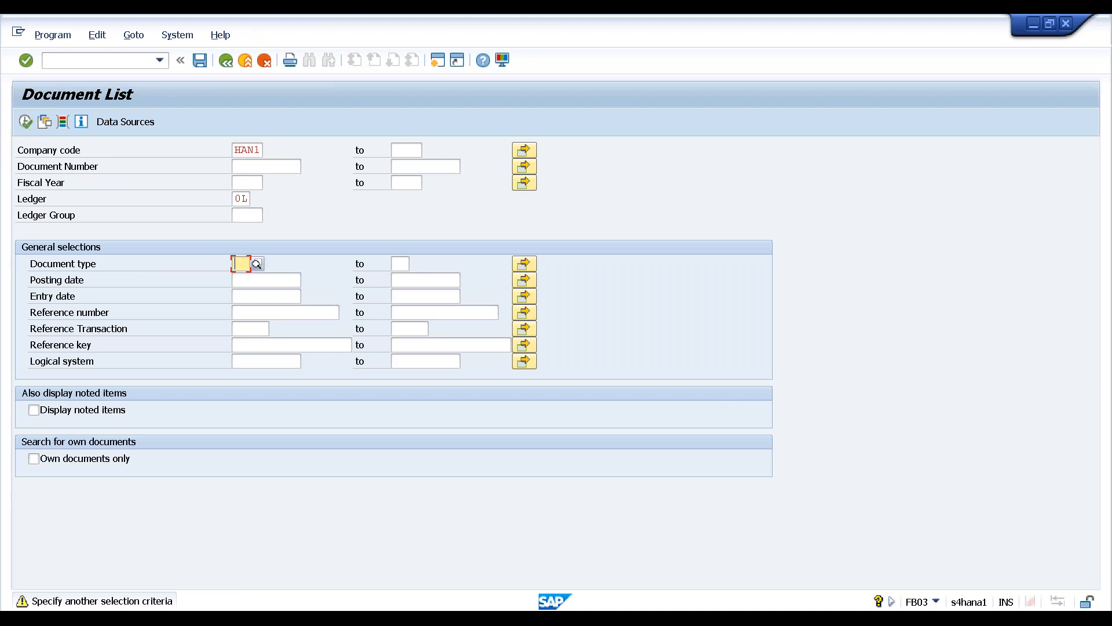
type("sa")
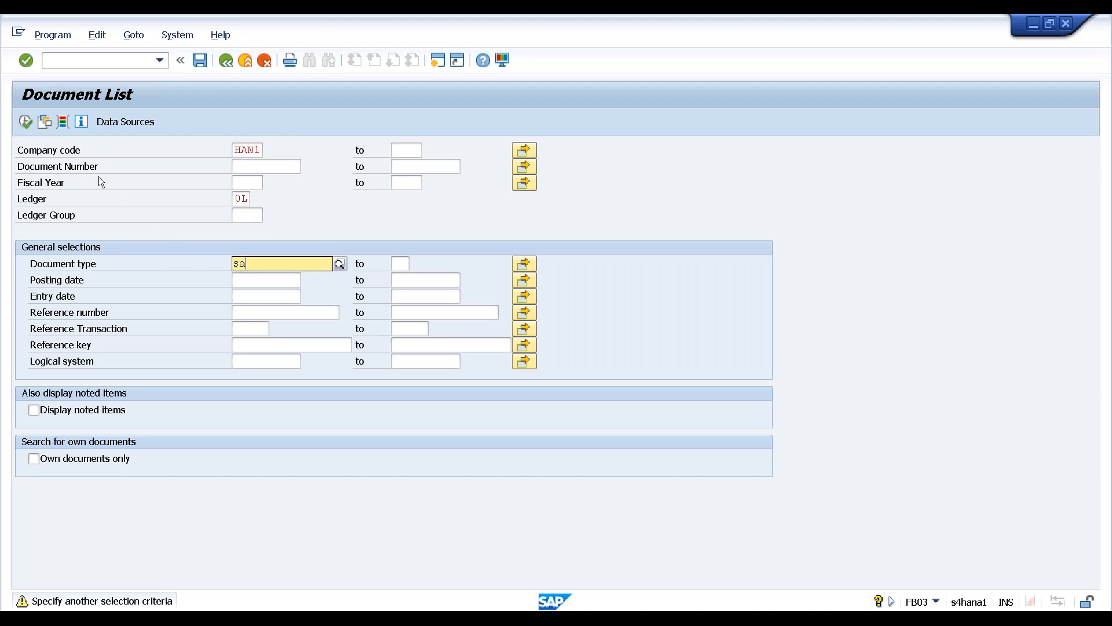
left_click(25, 120)
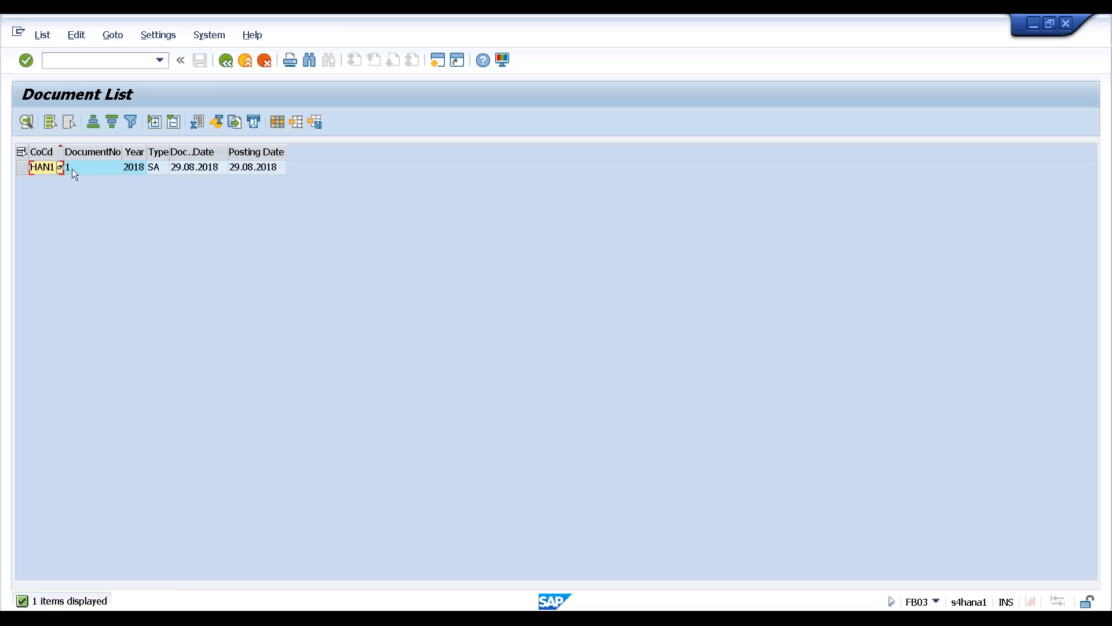
left_click(108, 171)
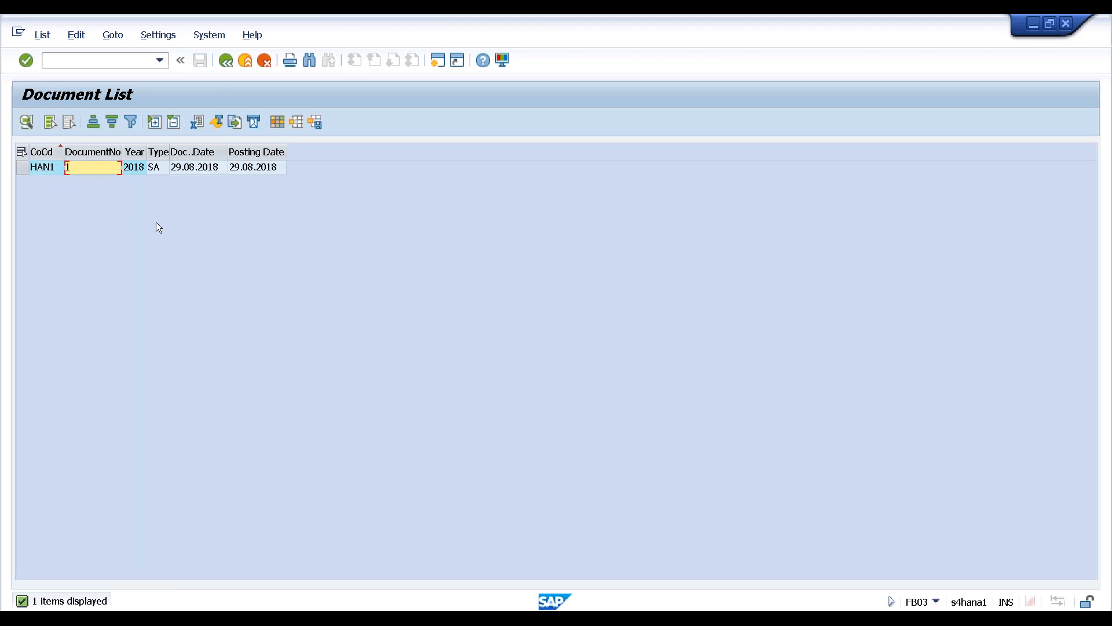
left_click(246, 61)
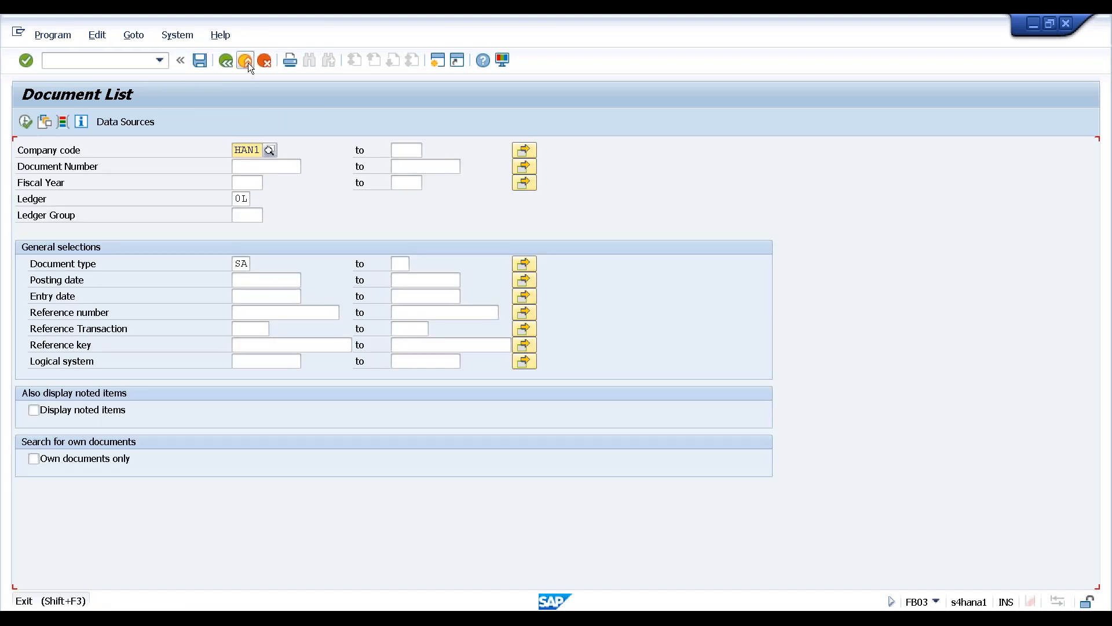
left_click(248, 62)
left_click(248, 63)
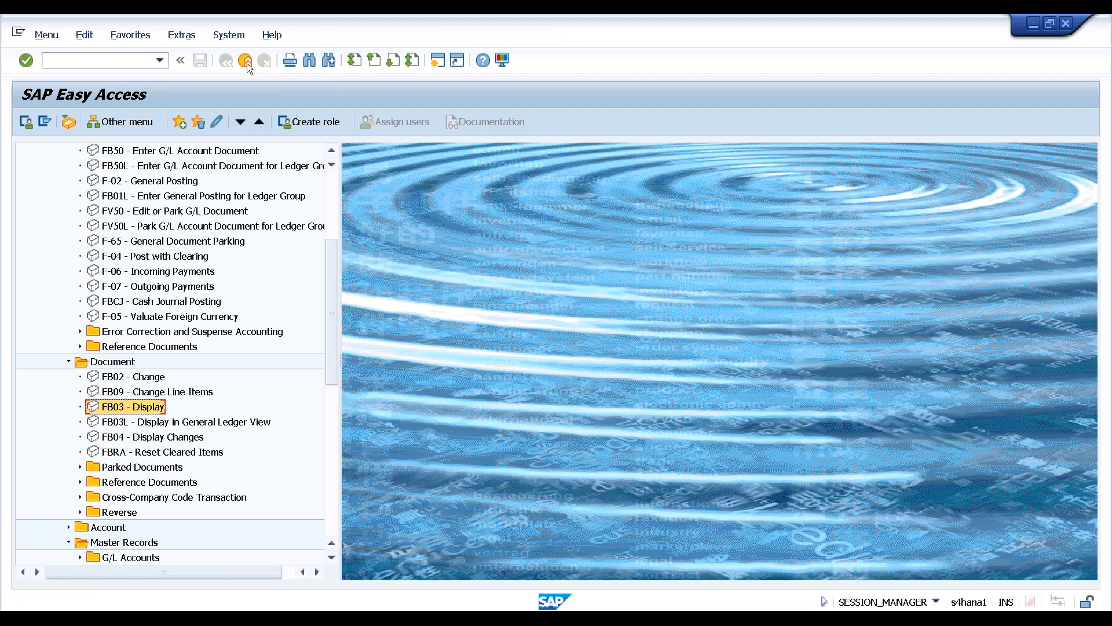
In SE11, replace T880 with BKPF, display its definition, and open its table contents
left_click(120, 64)
type("se11")
key("Return")
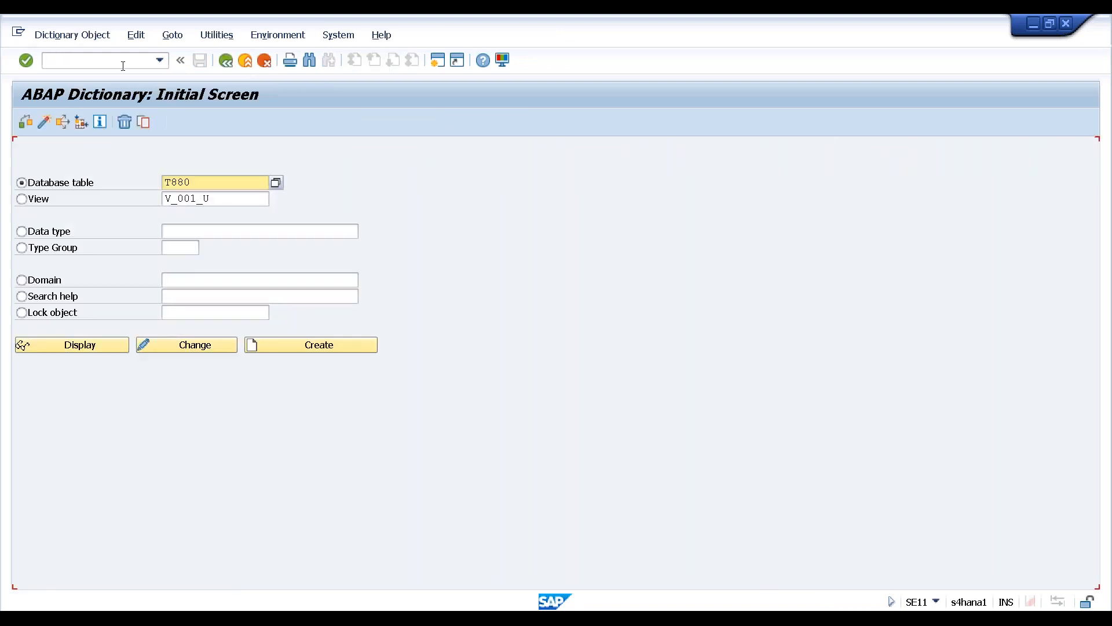
double_click(175, 182)
key("BackSpace")
type("bkpf")
key("Return")
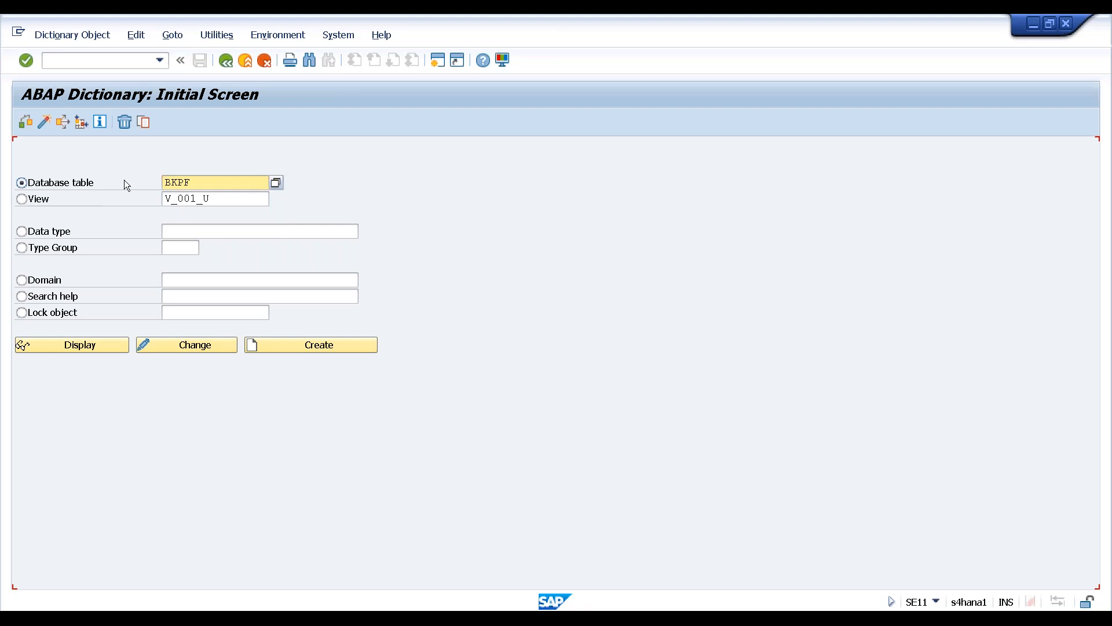
left_click(83, 346)
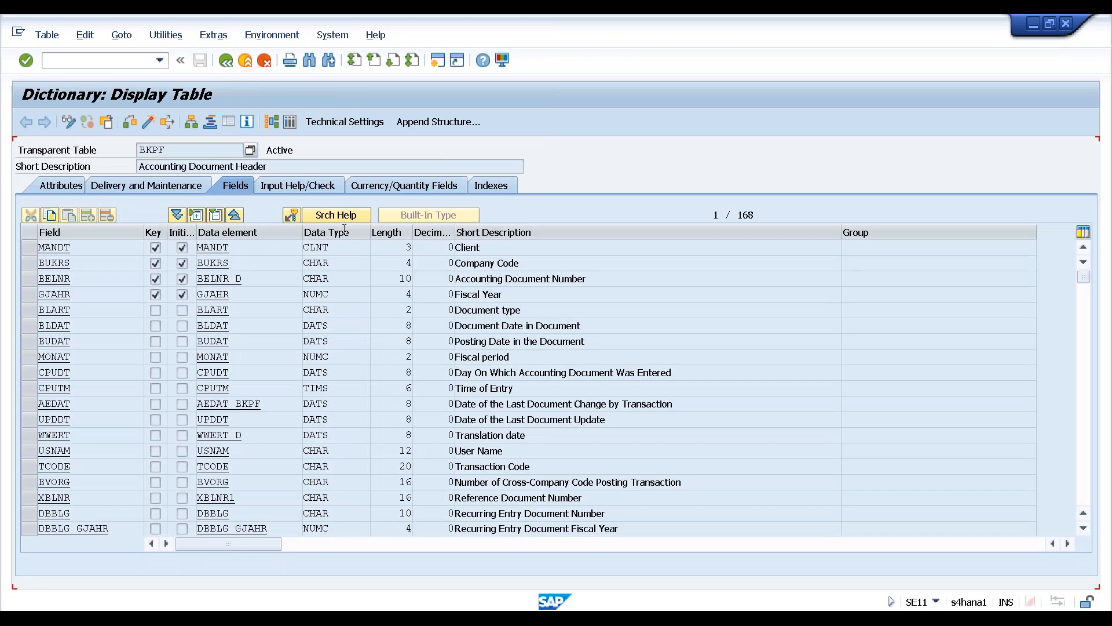
left_click(290, 123)
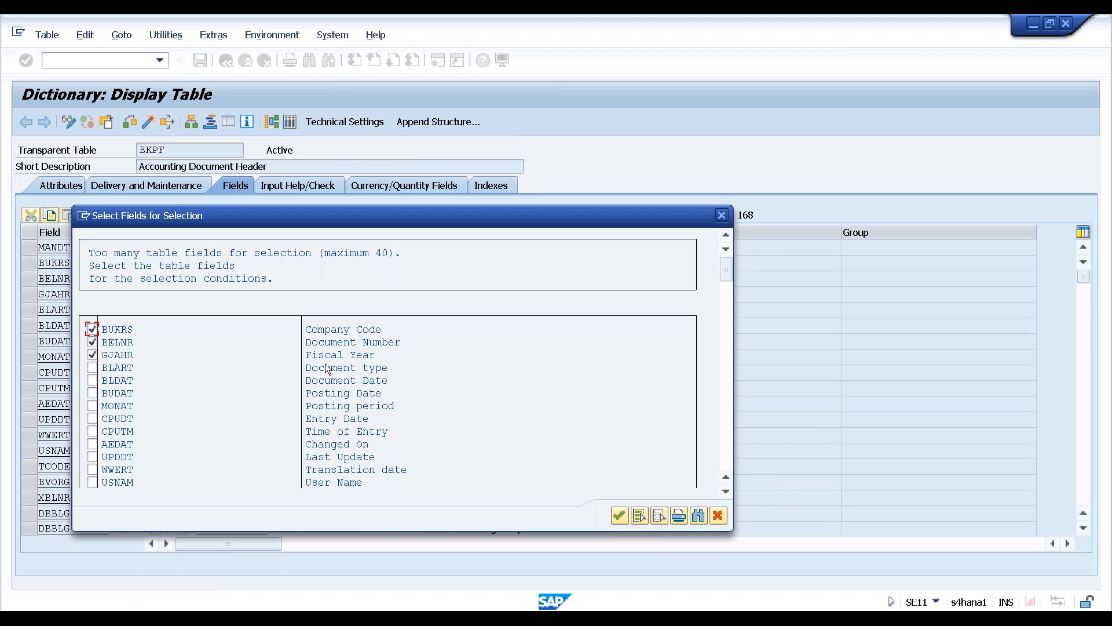
Add Document type (BLART) as a selection field, choose company code HAN1, and execute
left_click(92, 368)
scroll(380, 418, "down", 3)
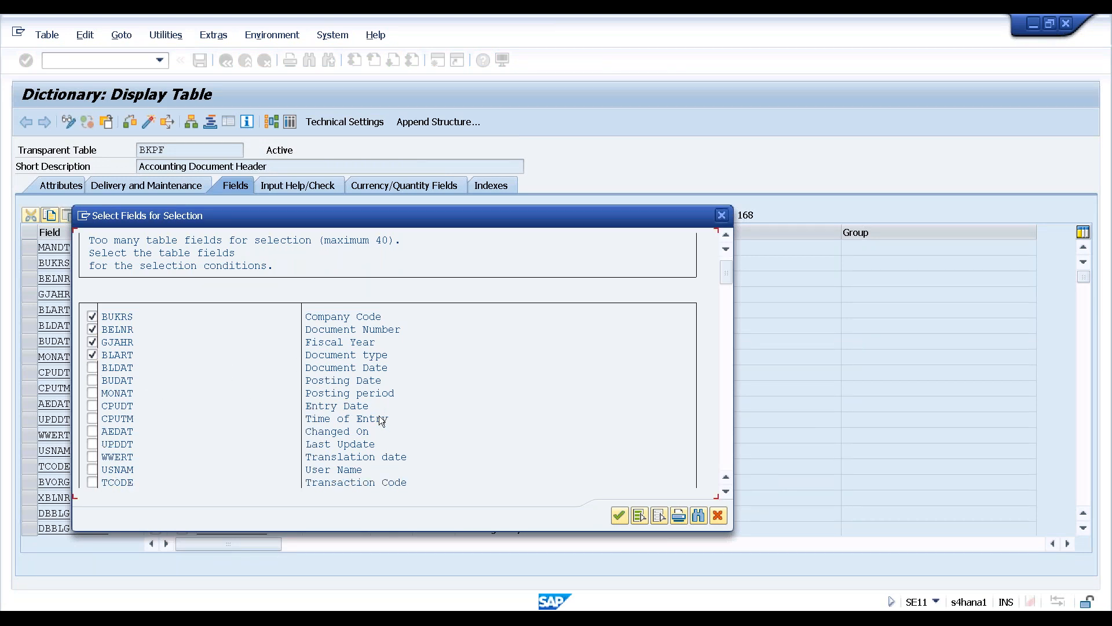
scroll(379, 419, "down", 2)
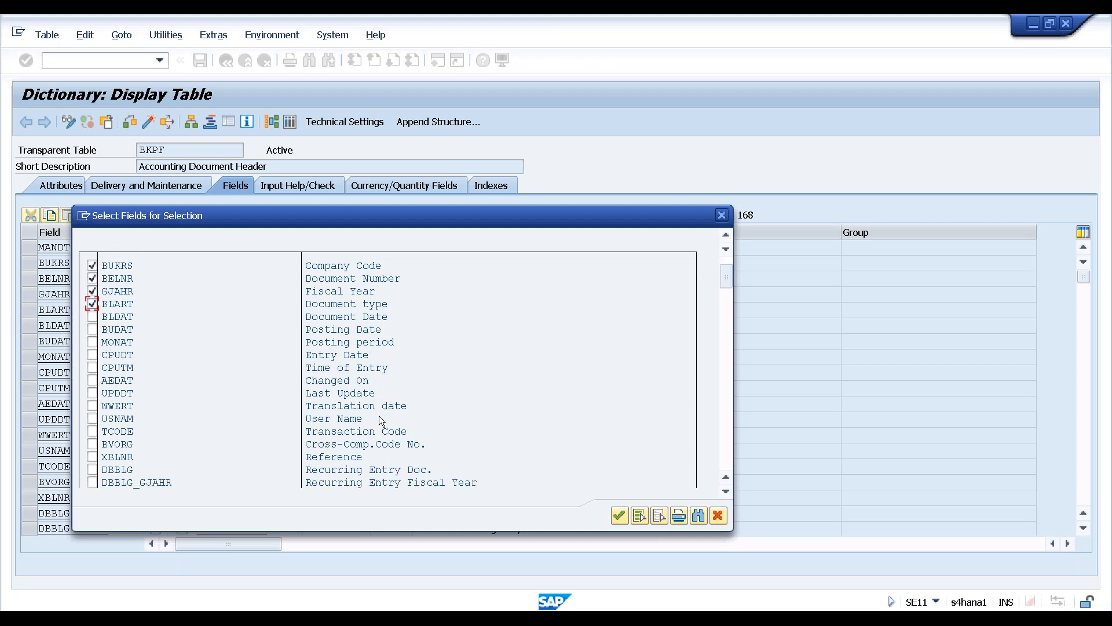
scroll(380, 418, "up", 4)
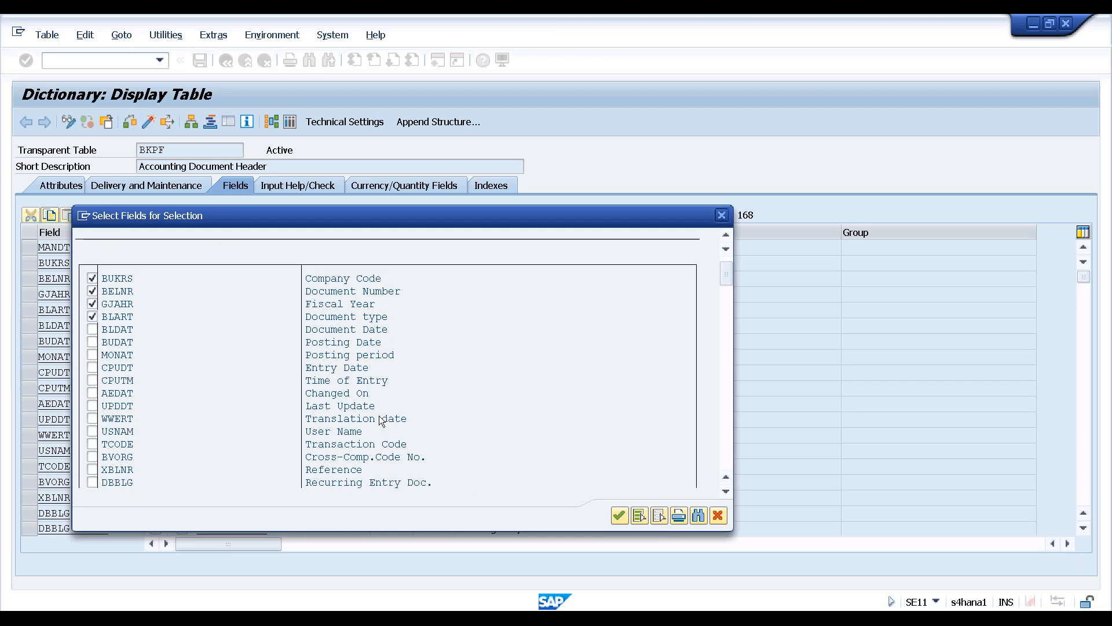
left_click(619, 515)
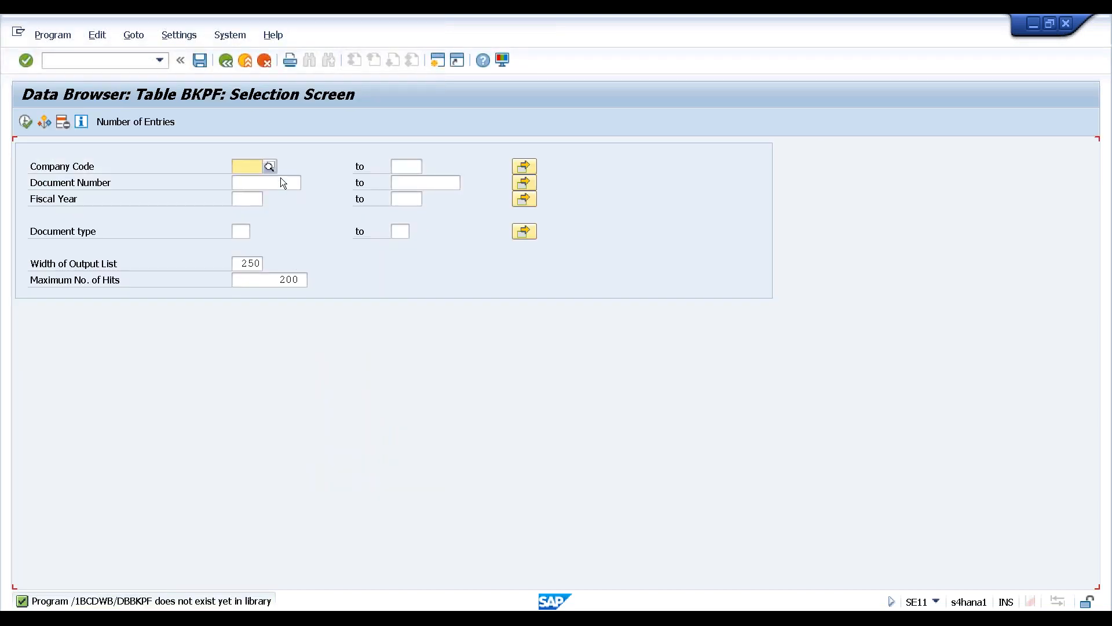
left_click(270, 166)
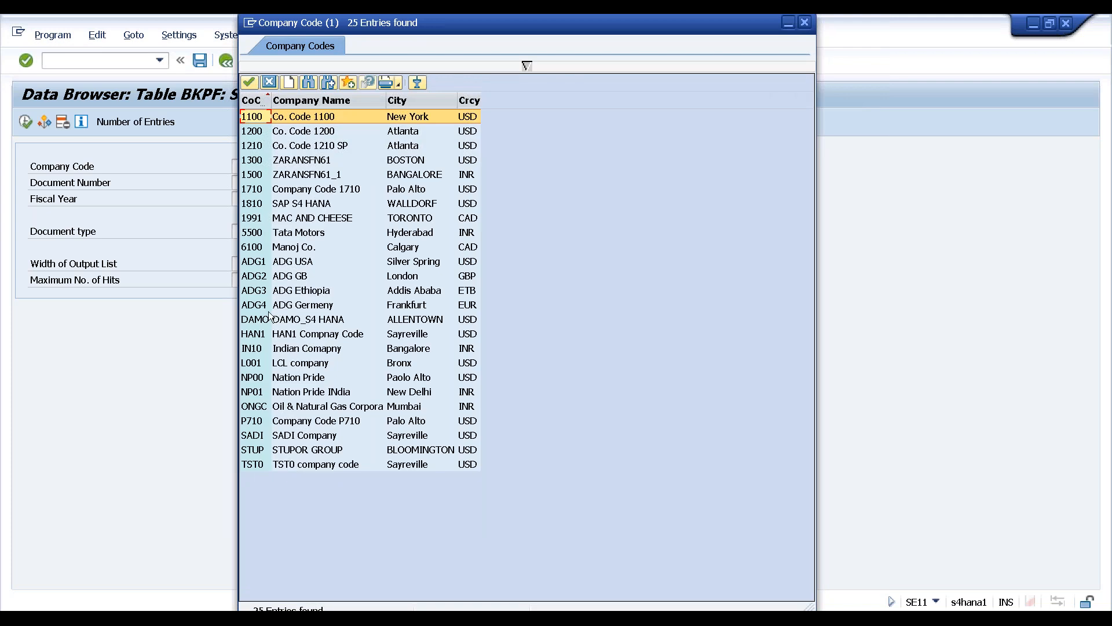
double_click(254, 334)
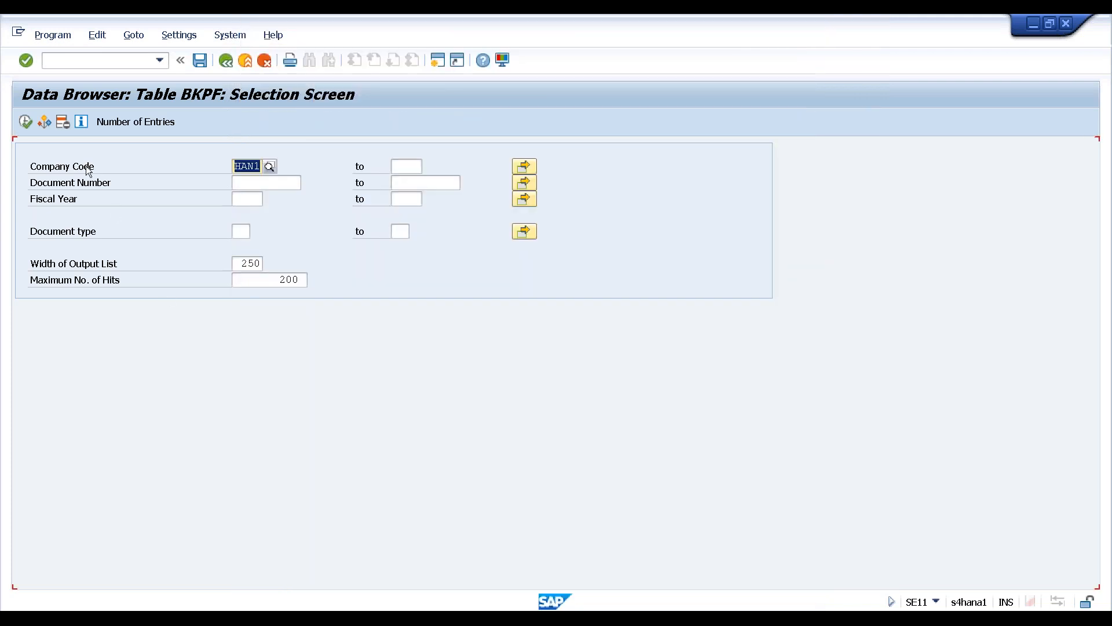
left_click(26, 122)
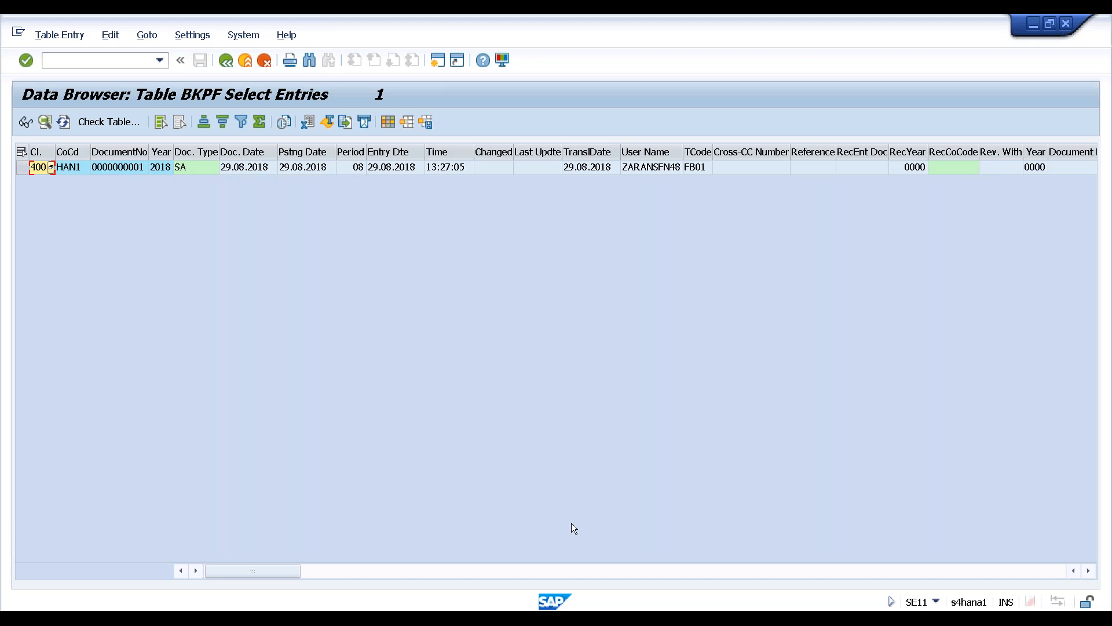
Scroll across the BKPF result row and inspect its details, including Fiscal Year and Document type
left_click_drag(335, 574, 524, 572)
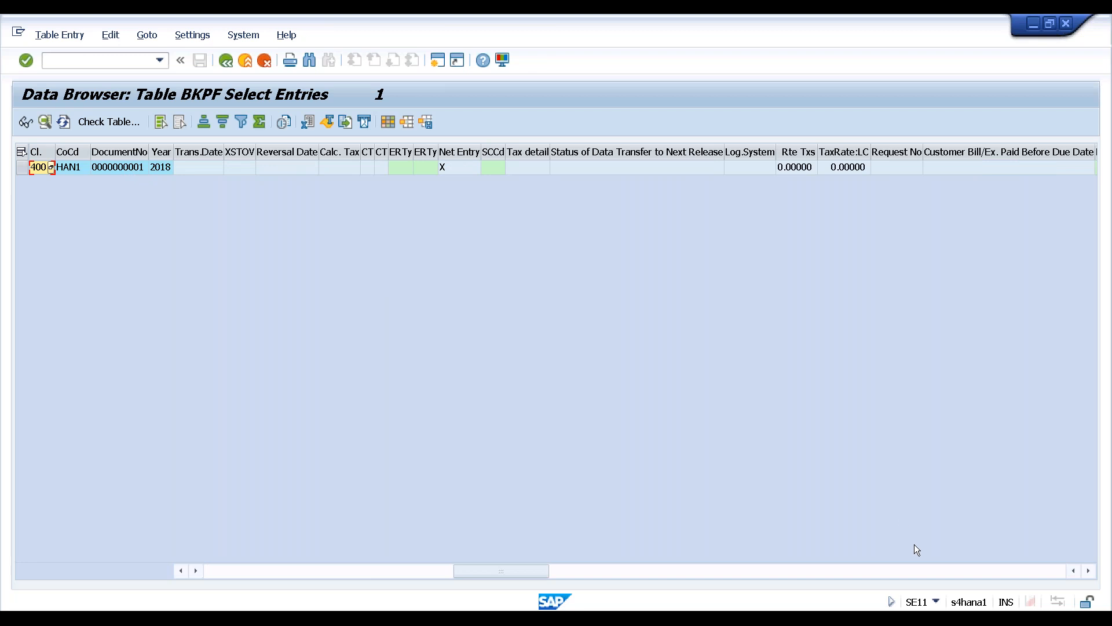
left_click(1089, 572)
left_click_drag(1091, 573, 1091, 572)
left_click_drag(820, 575, 348, 514)
left_click(45, 121)
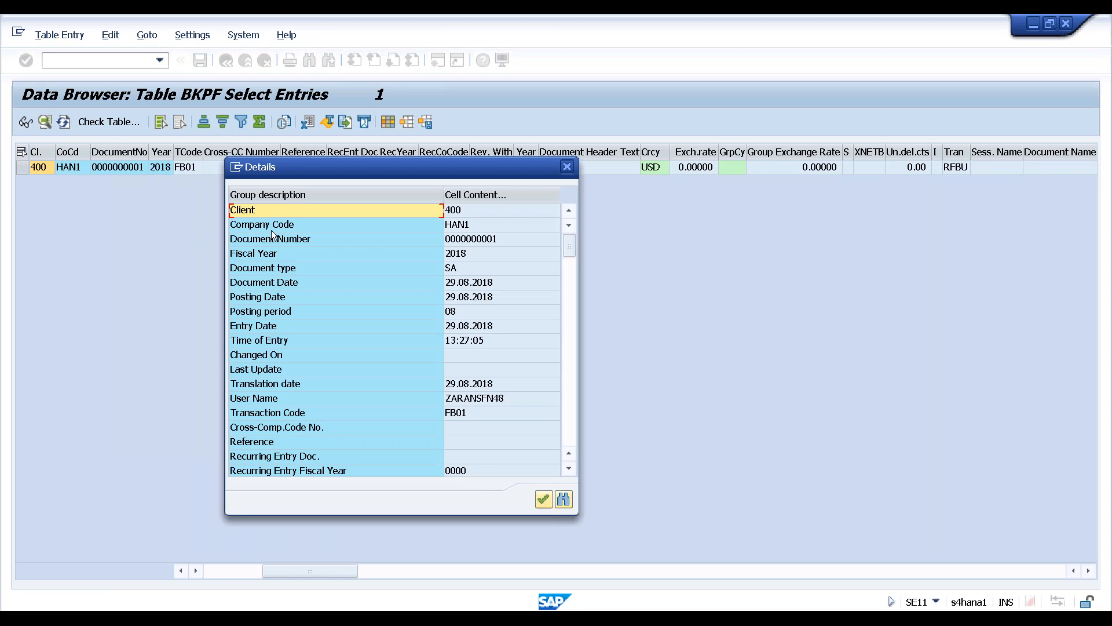
left_click(472, 253)
left_click(467, 269)
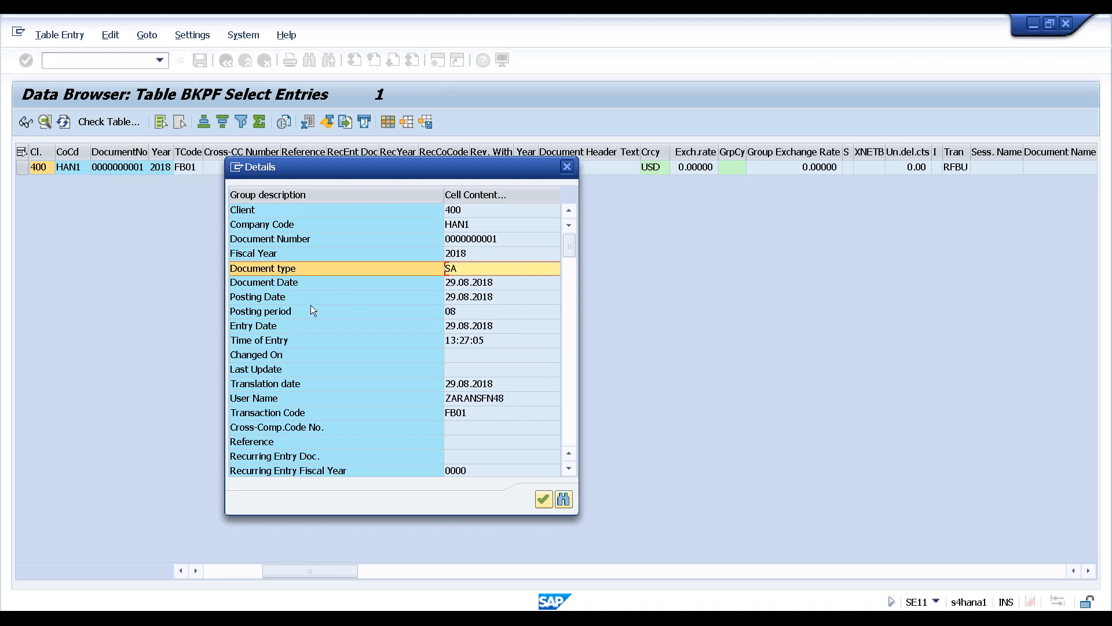
scroll(348, 342, "down", 4)
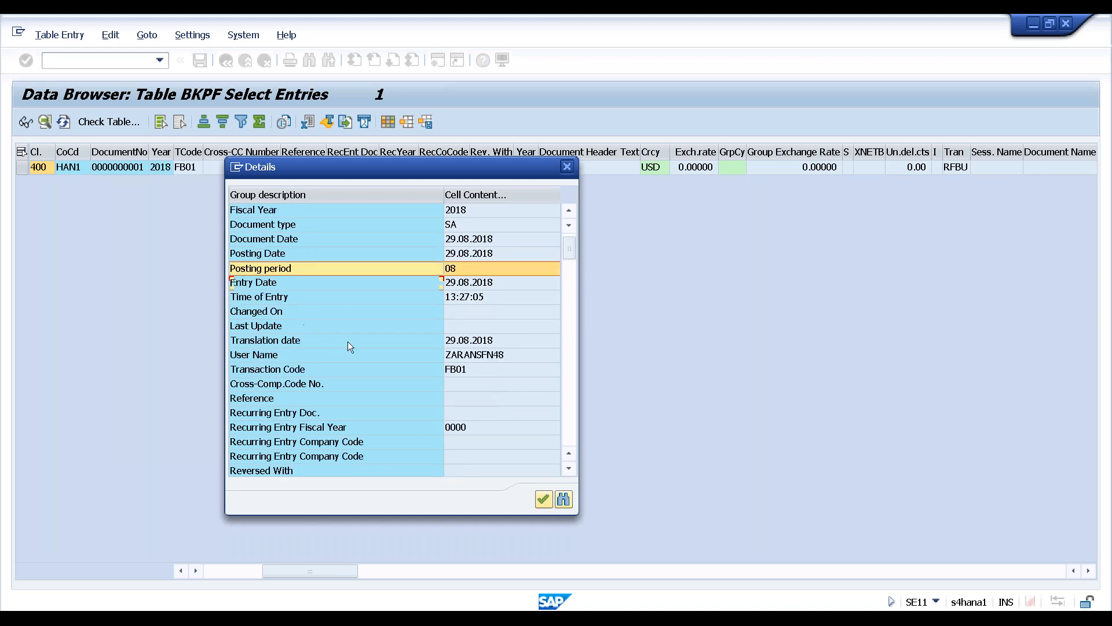
scroll(352, 351, "down", 14)
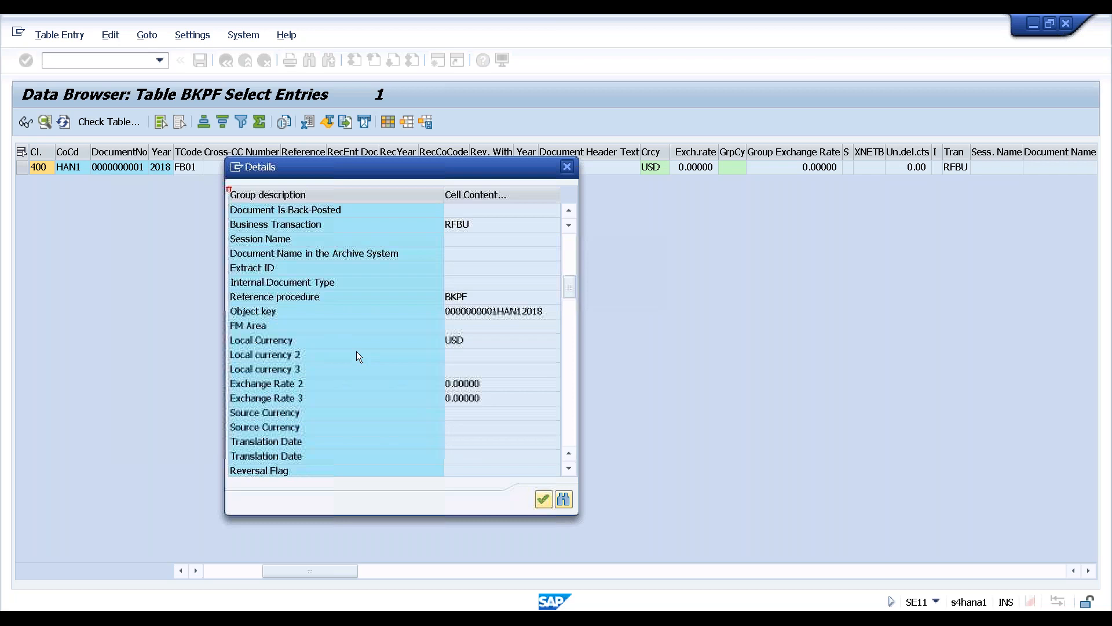
Close the details and go back to the BKPF table definition
left_click(568, 168)
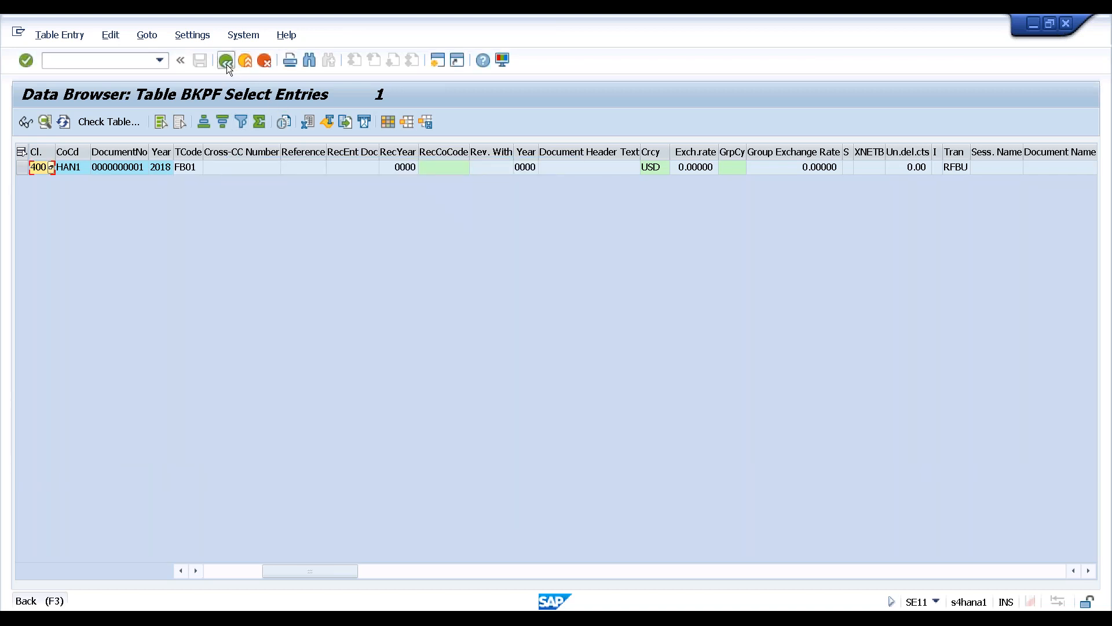
left_click(226, 60)
left_click(227, 61)
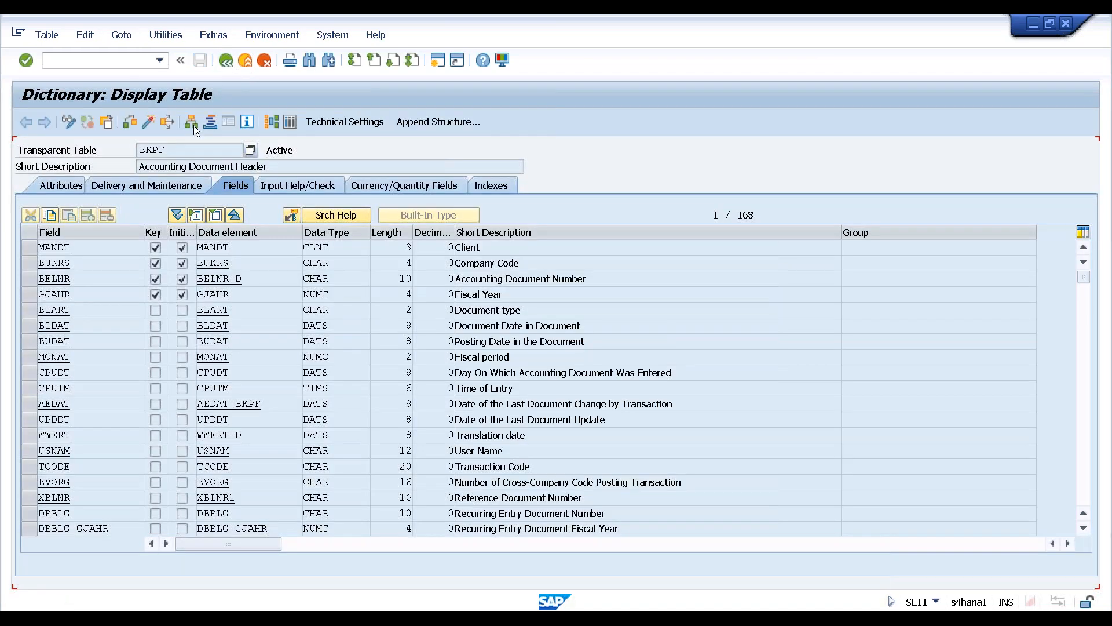
Replace BKPF with BSEG on the dictionary start screen and display its contents selection
left_click(226, 61)
left_click(212, 185)
left_click_drag(212, 184, 134, 183)
key("BackSpace")
type("bseg")
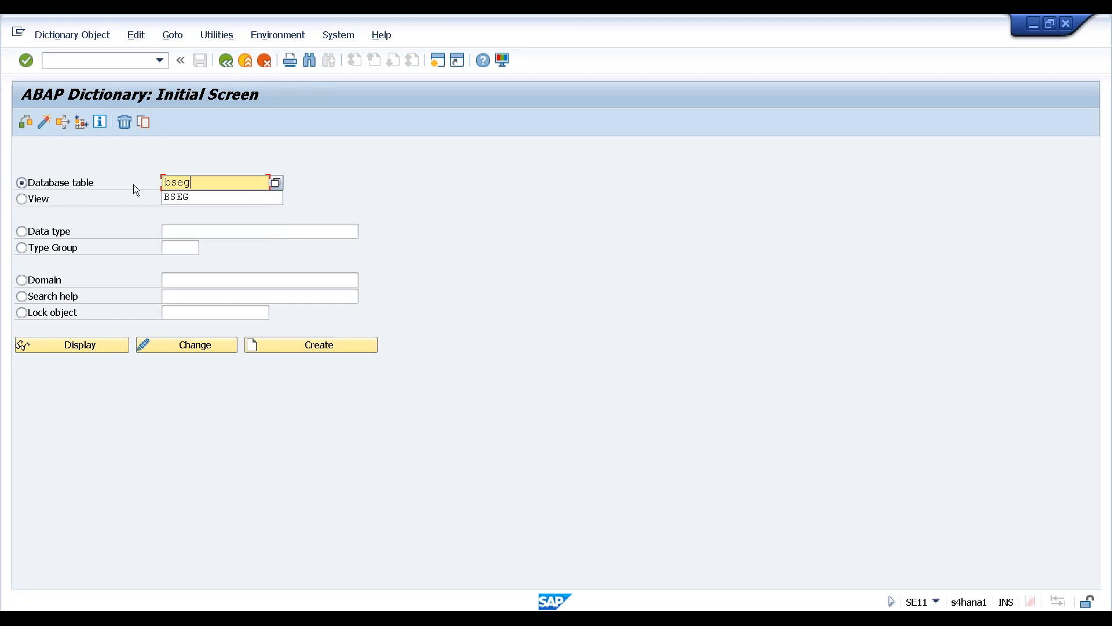
left_click(82, 343)
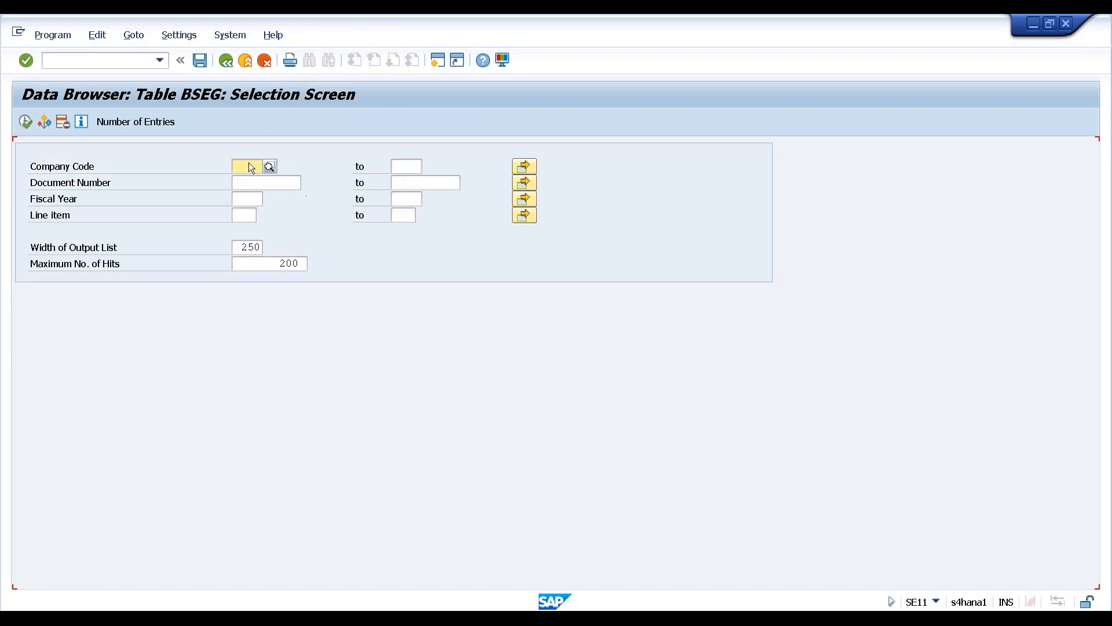
Pick company code HAN1 and execute the BSEG selection
left_click(270, 166)
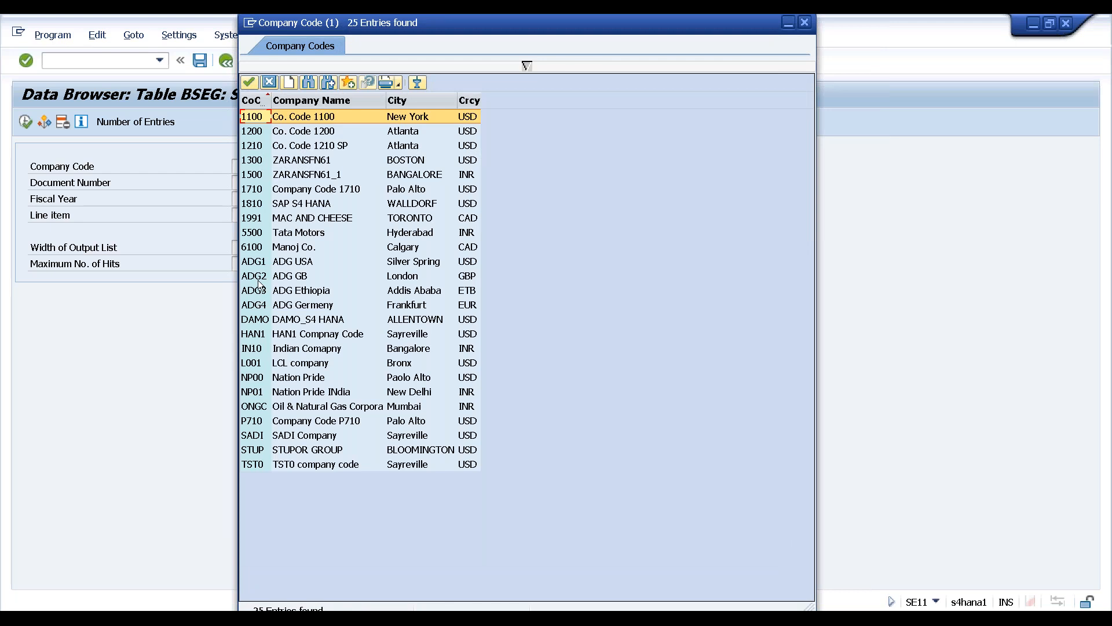
left_click(249, 336)
double_click(251, 334)
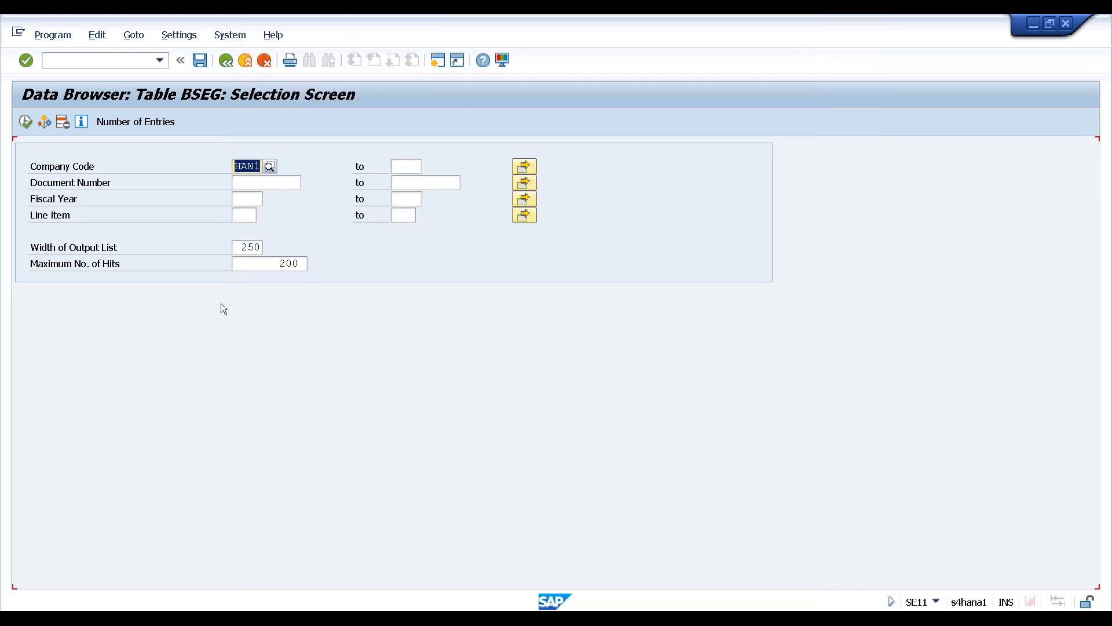
left_click(27, 123)
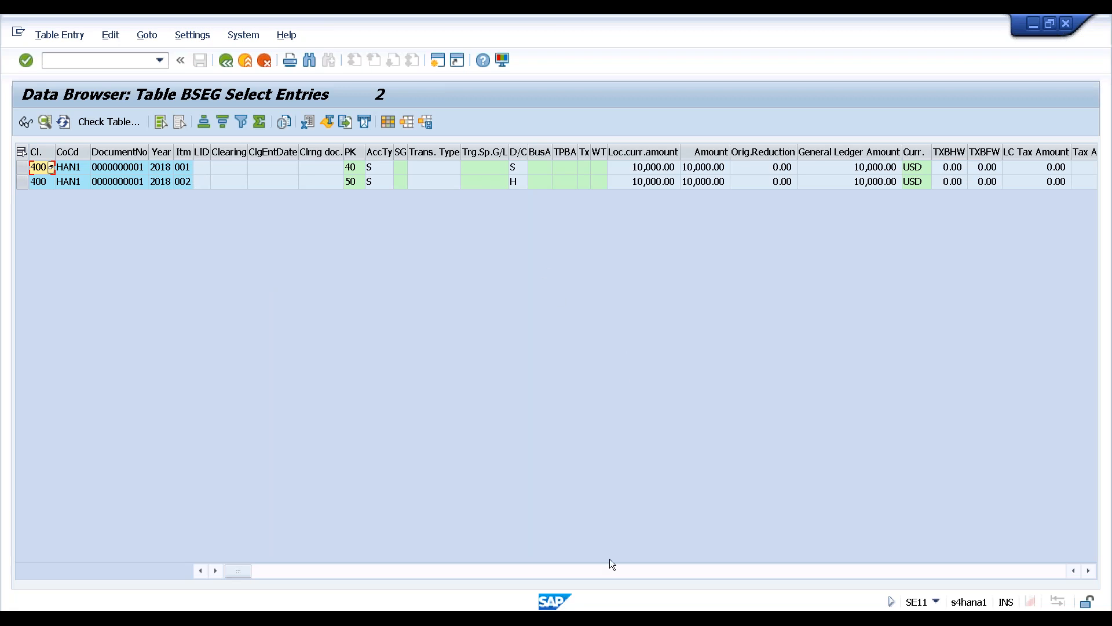
Scroll the BSEG grid and review line items 001 and 002 with their 10,000.00 amounts
left_click(1088, 572)
left_click(1089, 572)
left_click(1089, 572)
left_click(1089, 572)
left_click(1089, 572)
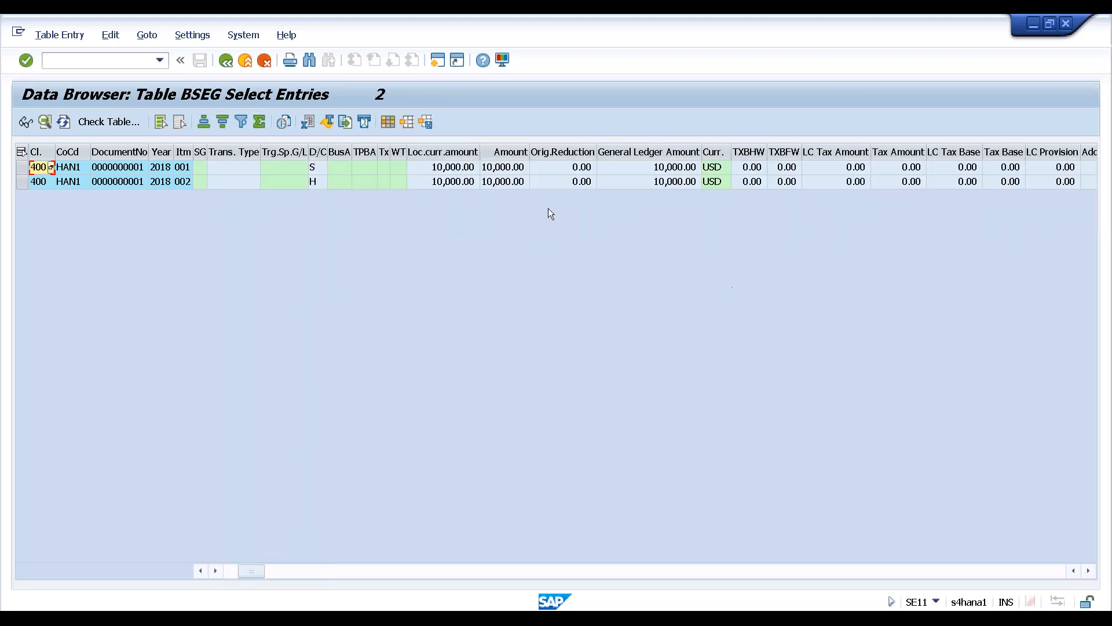
left_click(497, 168)
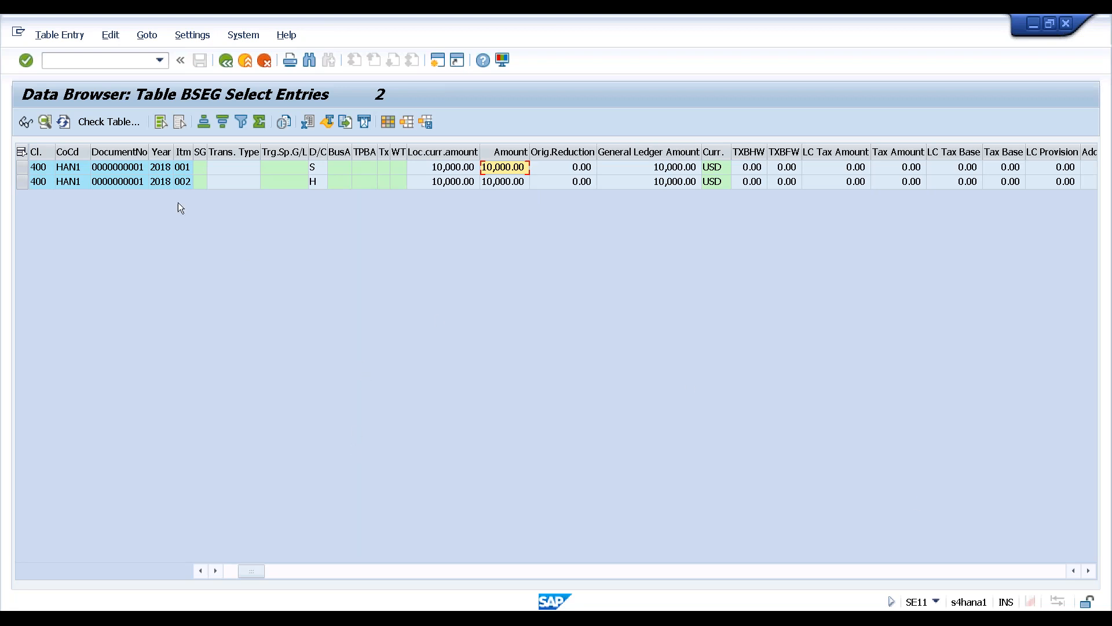
left_click(187, 168)
left_click(184, 181)
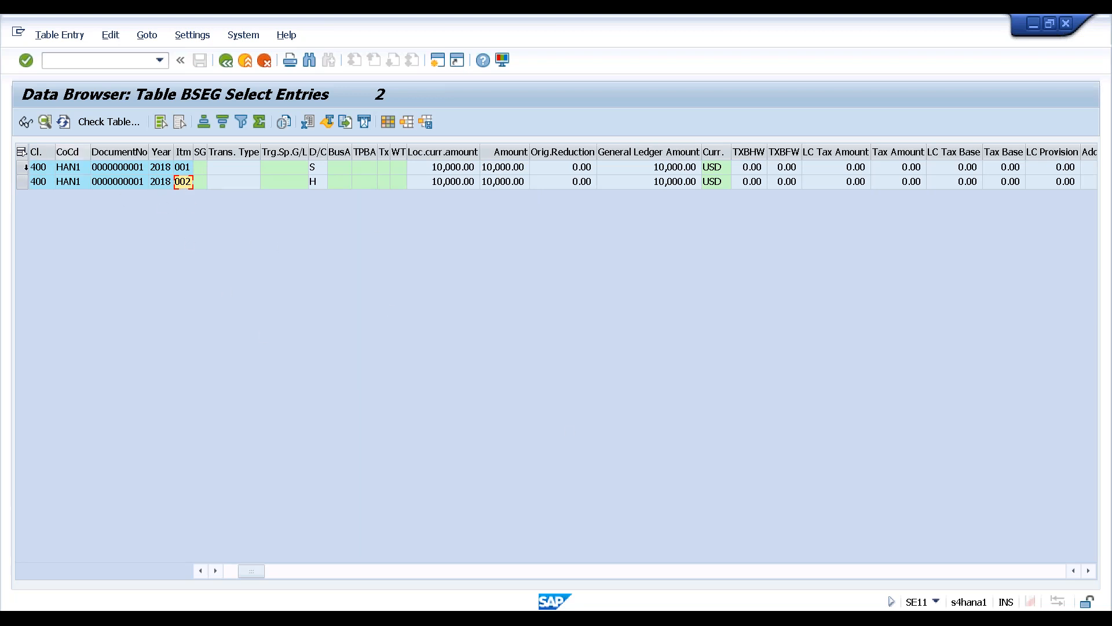
Open details of line item 001, checking Fiscal Year, Line item, Posting Key and Account type
left_click(21, 167)
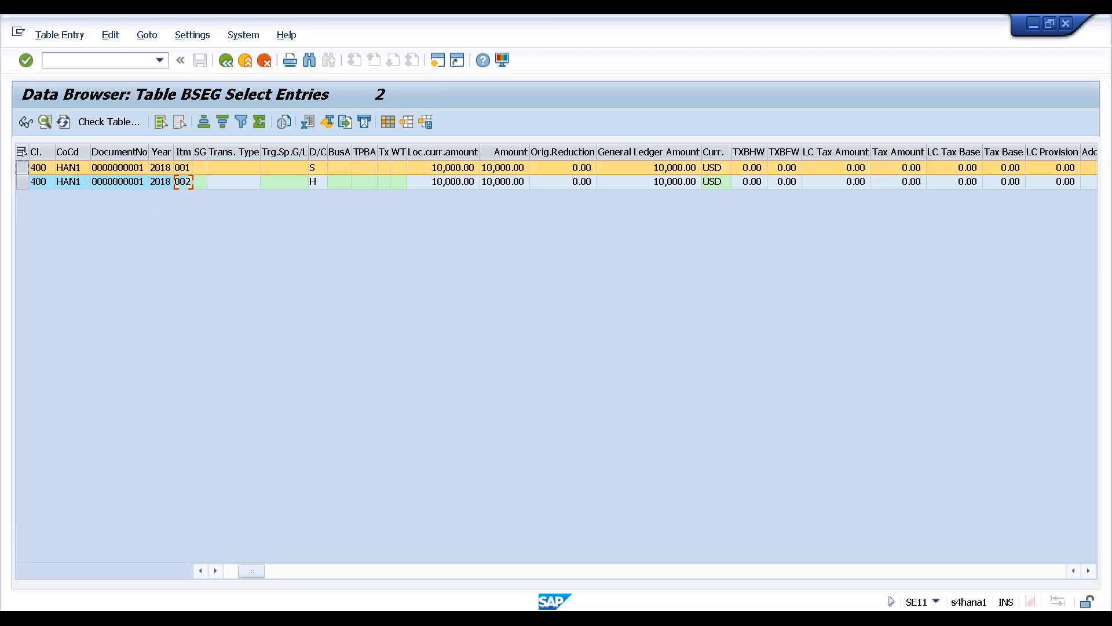
left_click(44, 120)
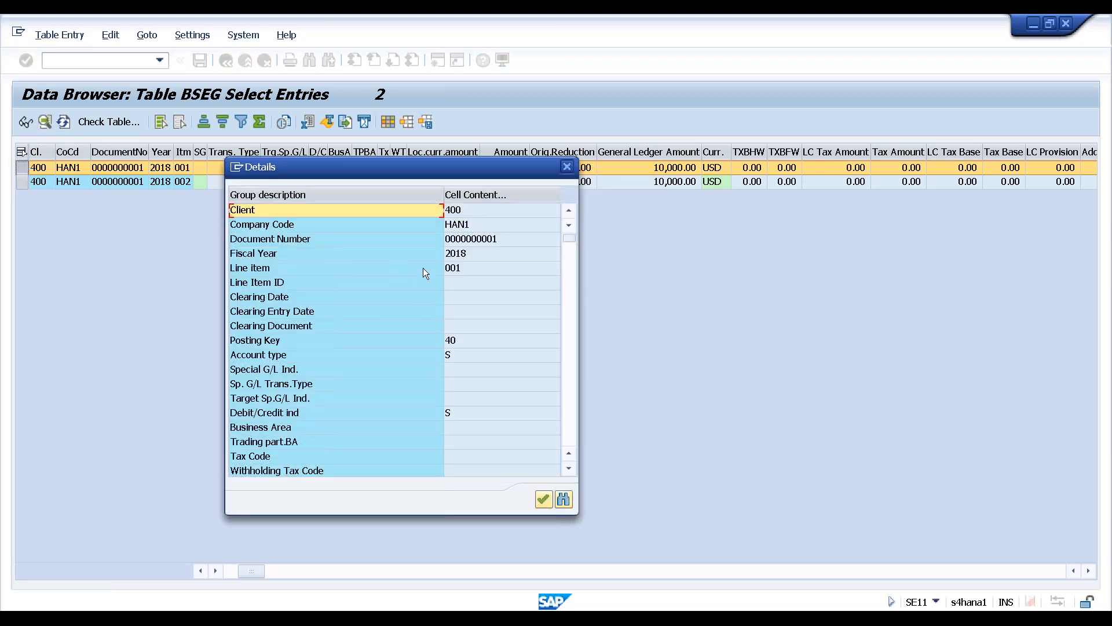
left_click(292, 259)
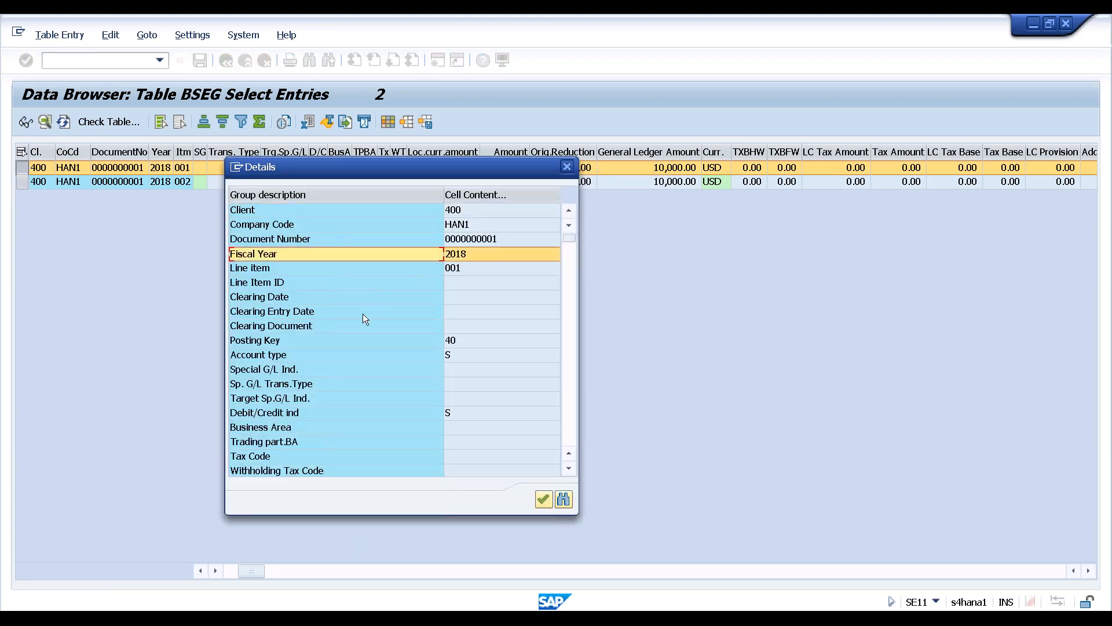
left_click(276, 270)
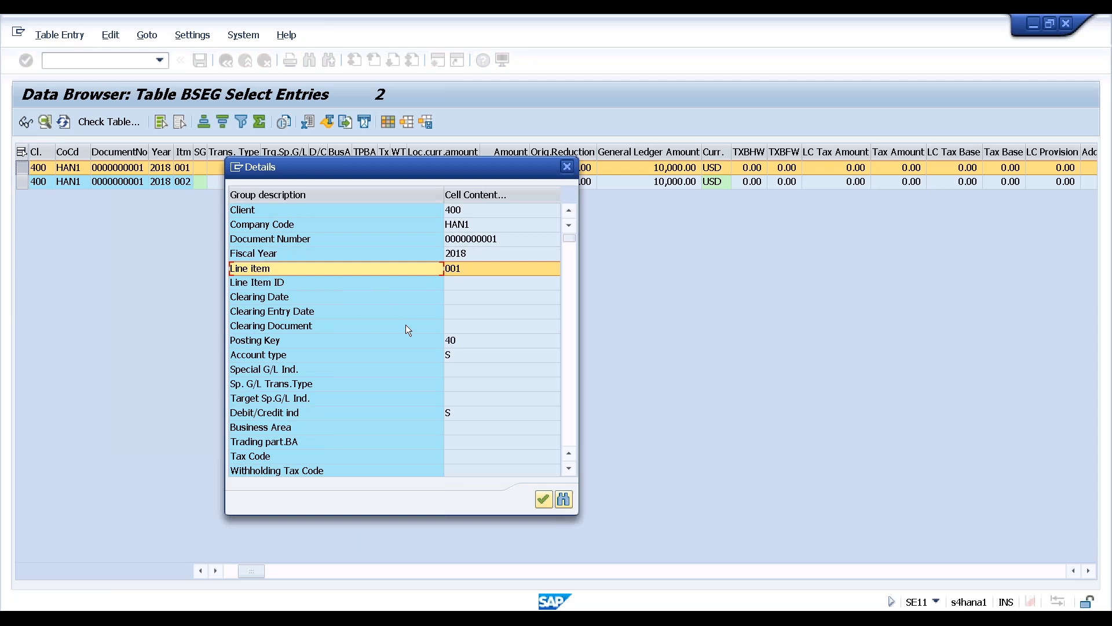
left_click(321, 343)
left_click(318, 356)
Scroll through the remaining line item 001 fields, such as text 'Salary for August'
scroll(404, 377, "down", 6)
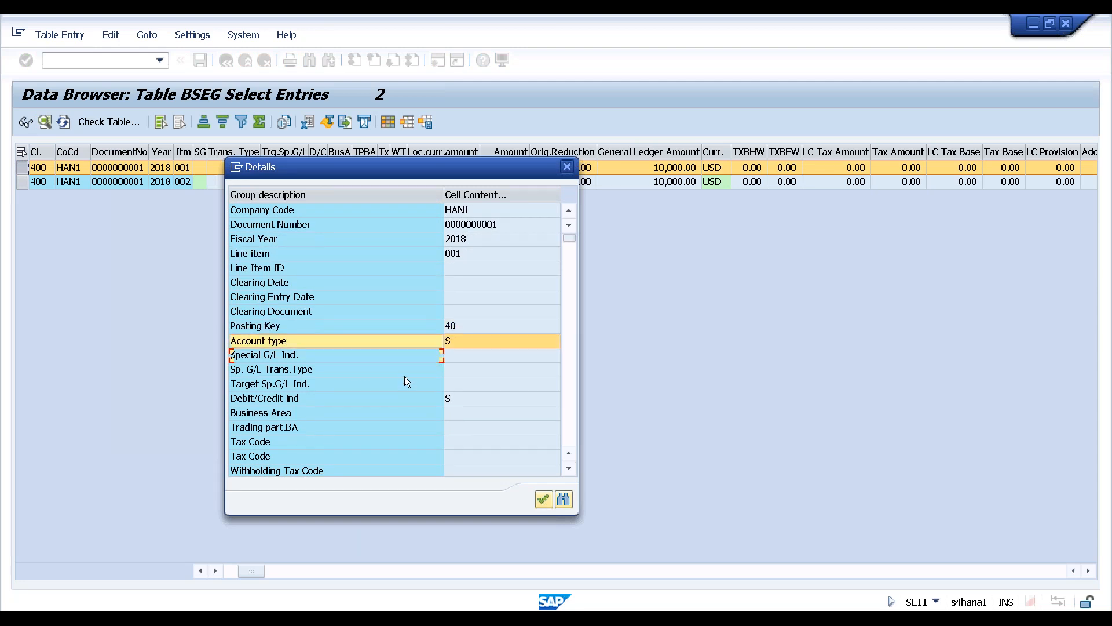
scroll(406, 379, "down", 10)
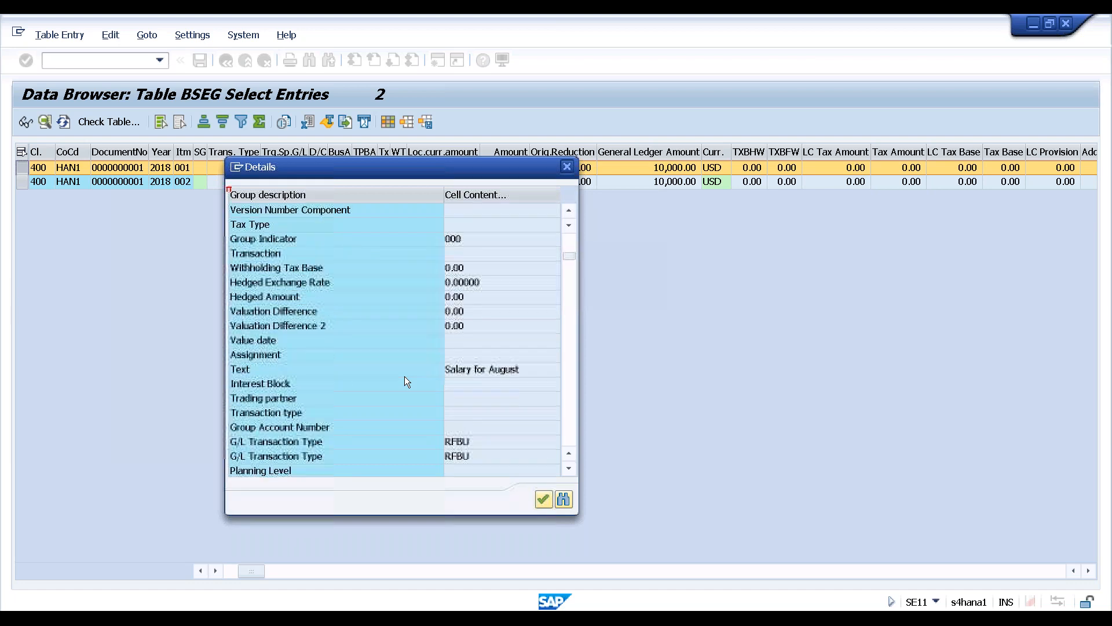
scroll(405, 377, "up", 5)
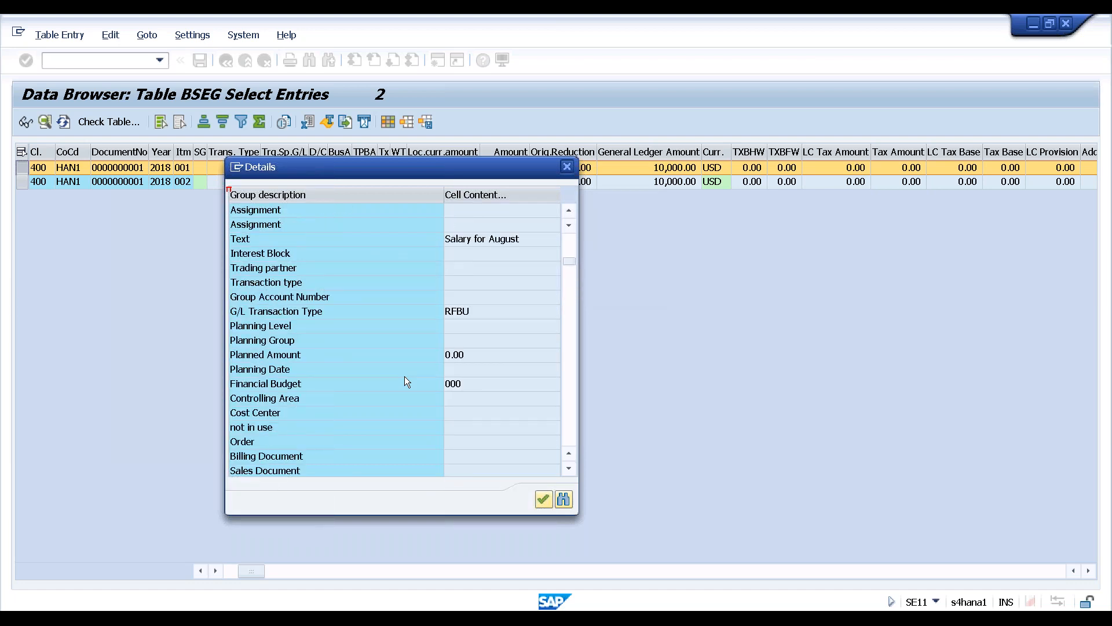
scroll(469, 372, "down", 4)
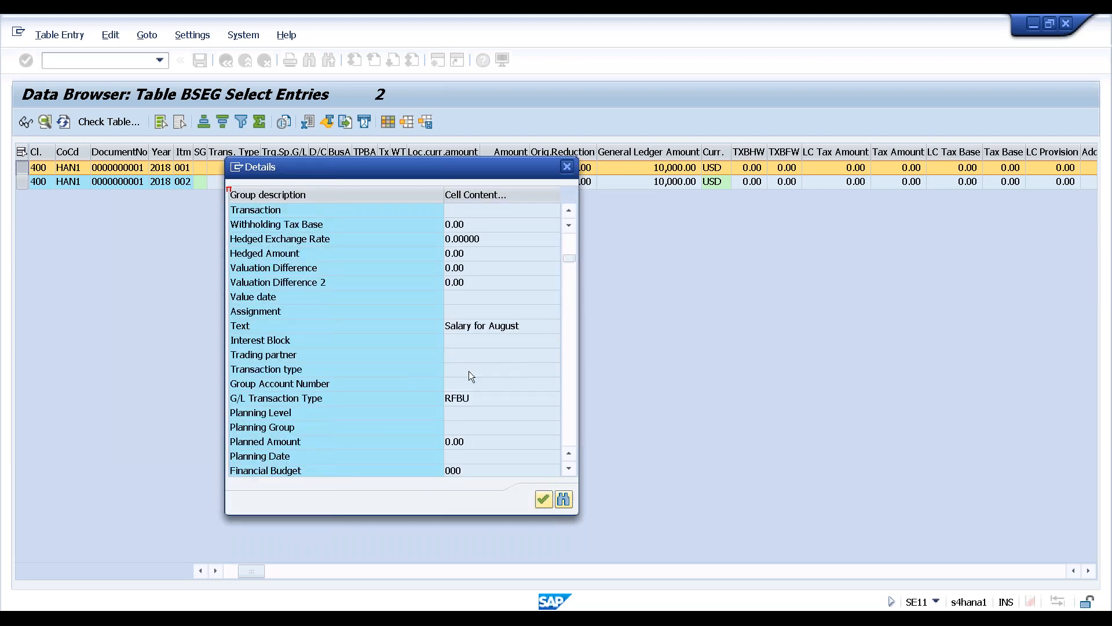
scroll(468, 371, "down", 10)
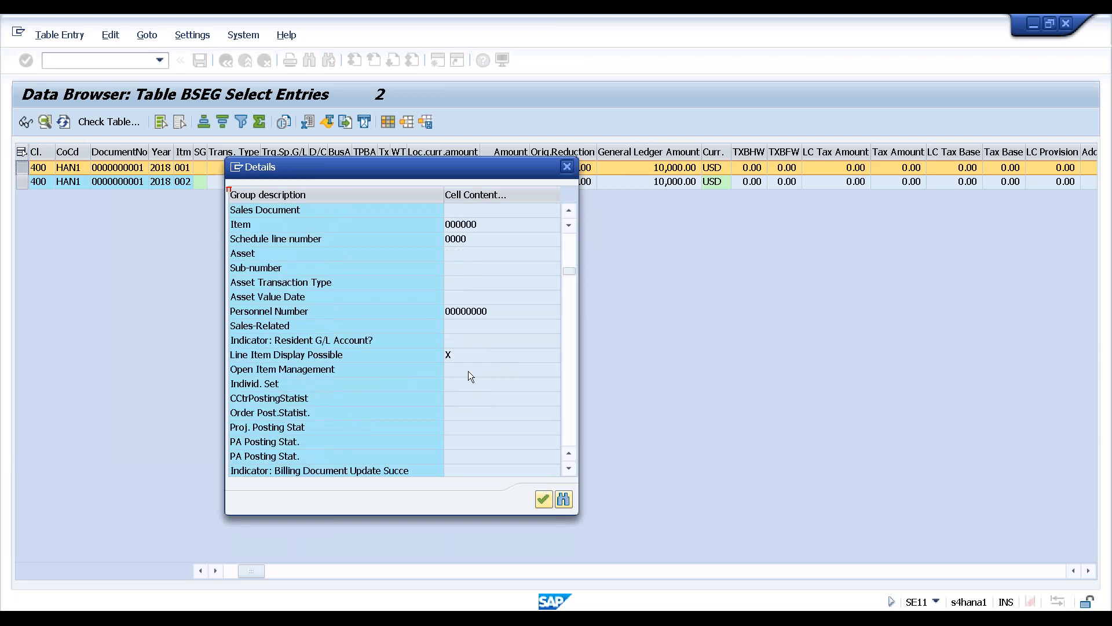
scroll(467, 371, "down", 20)
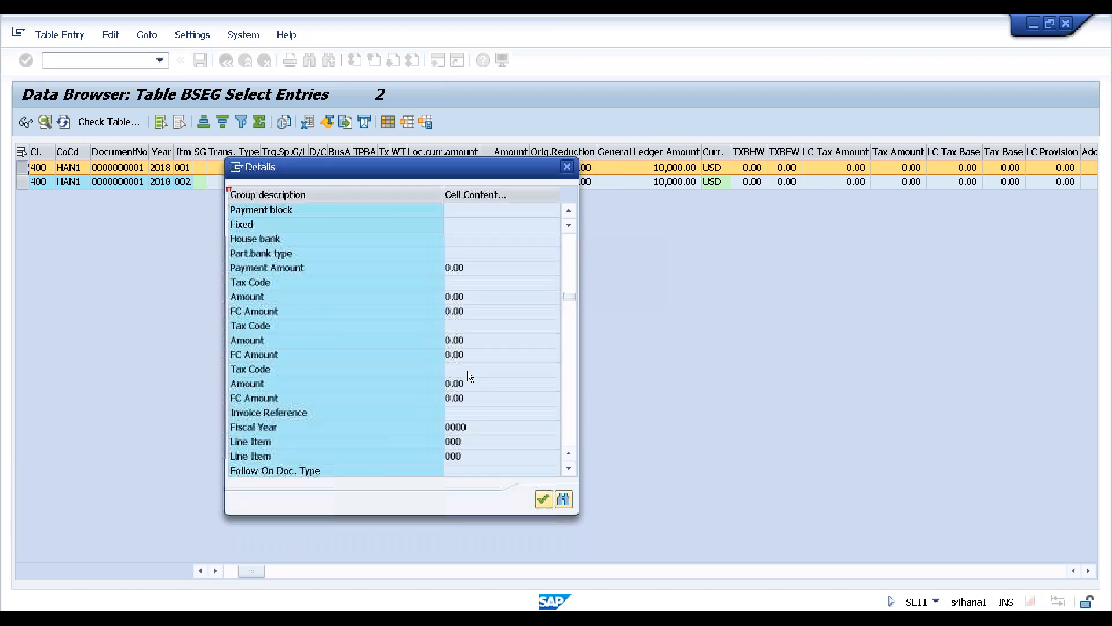
scroll(469, 376, "down", 20)
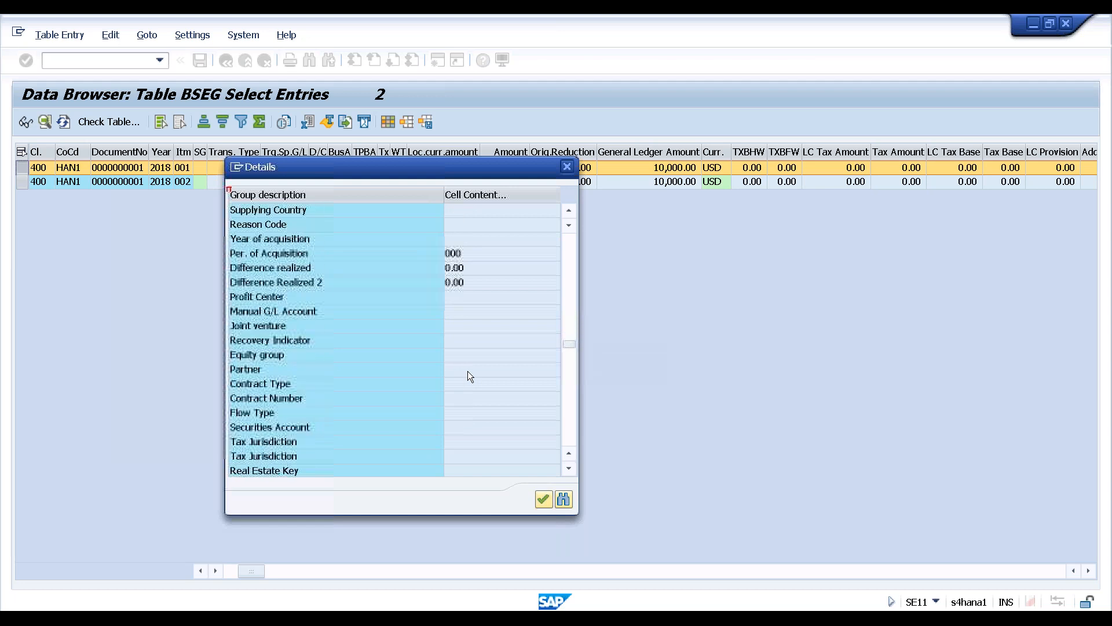
scroll(468, 371, "down", 20)
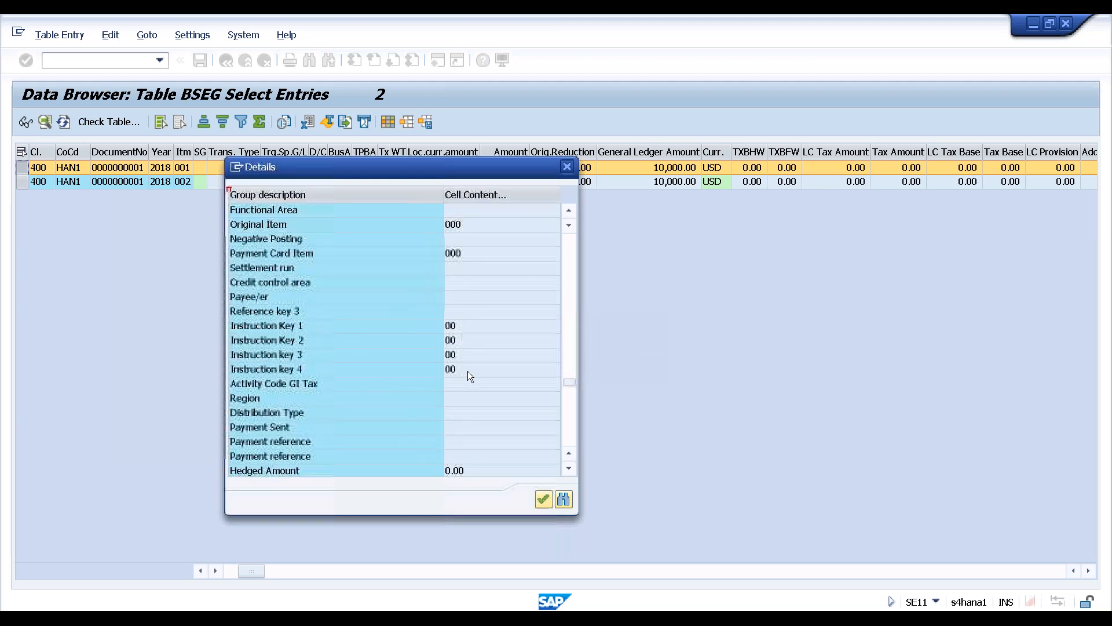
scroll(520, 463, "down", 7)
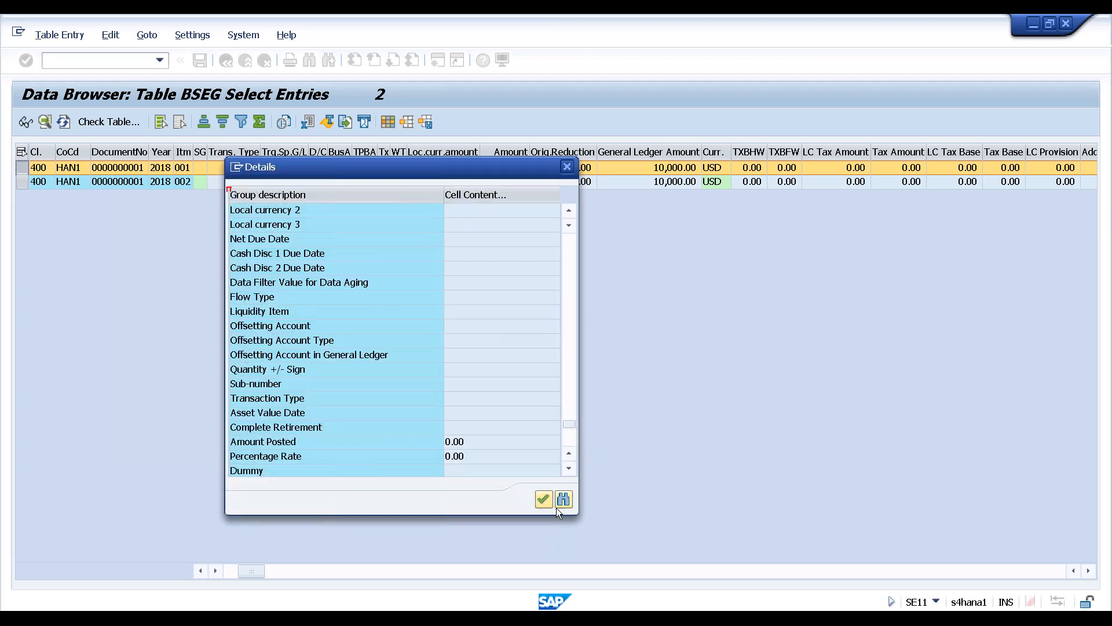
Close the line item details and back out to the ABAP Dictionary start screen
left_click(561, 170)
left_click(128, 169)
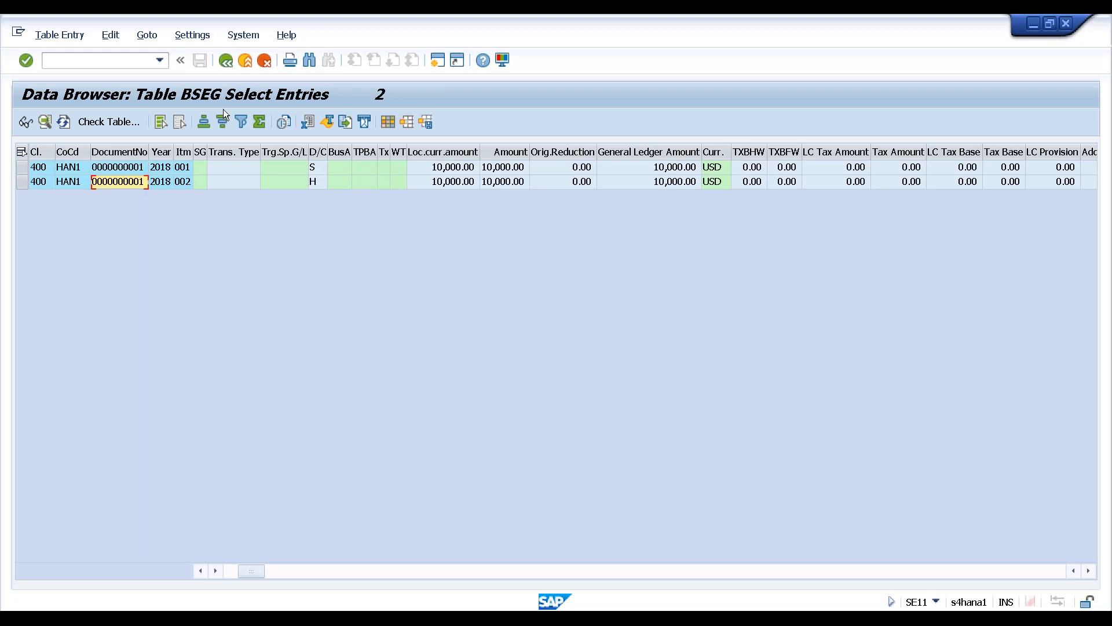
left_click(229, 64)
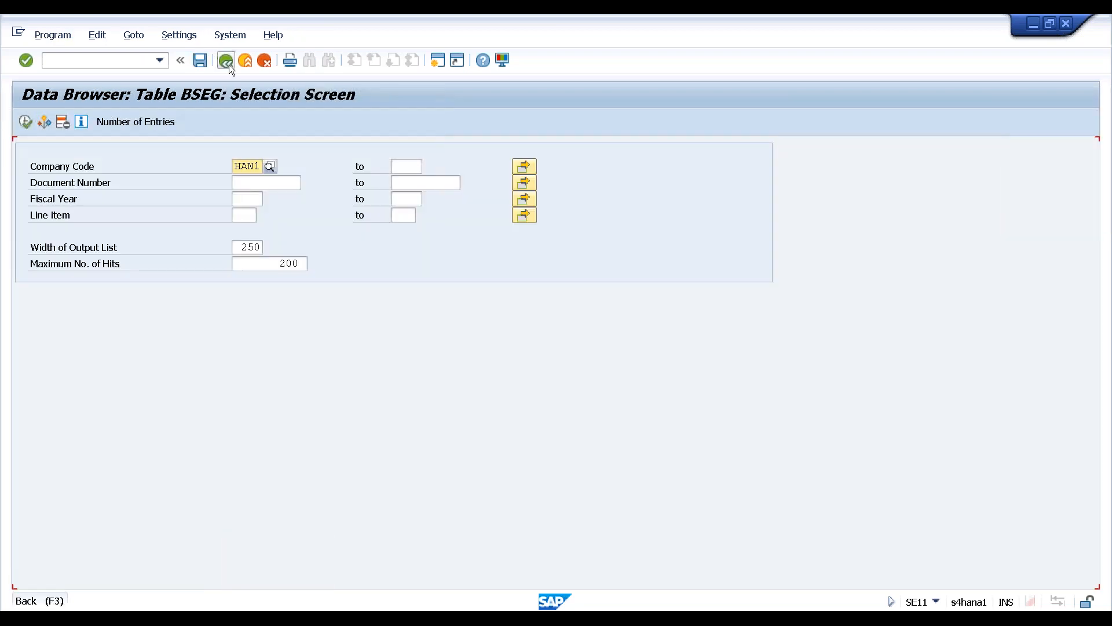
left_click(228, 65)
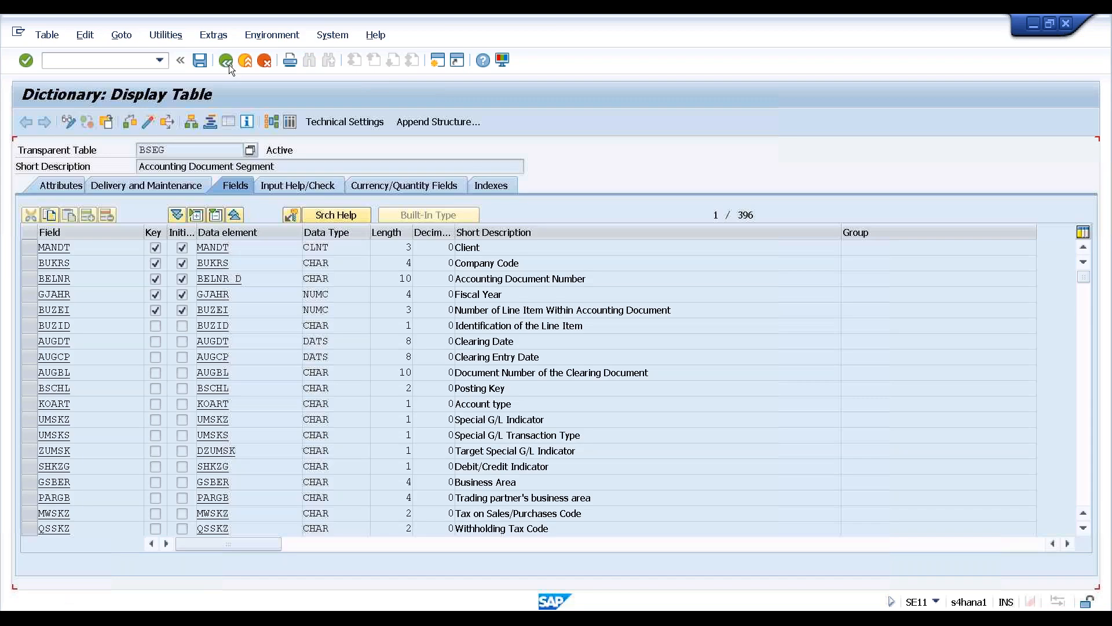
left_click(226, 61)
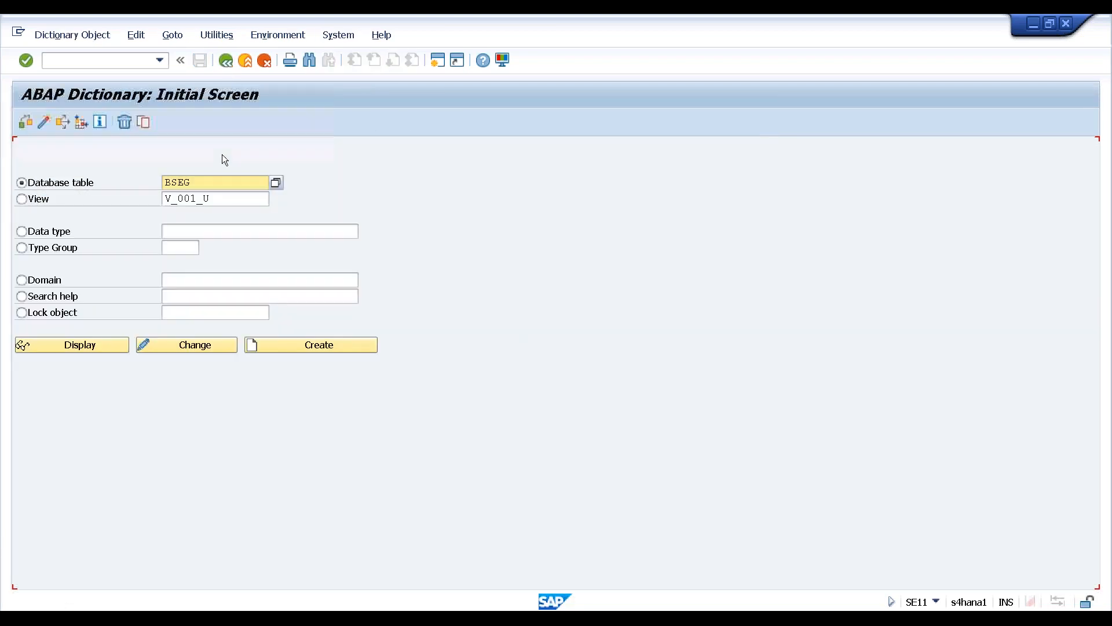
Replace BSEG with ACDOCA and display its table definition
left_click_drag(191, 182, 164, 182)
type("acdoca")
left_click(109, 346)
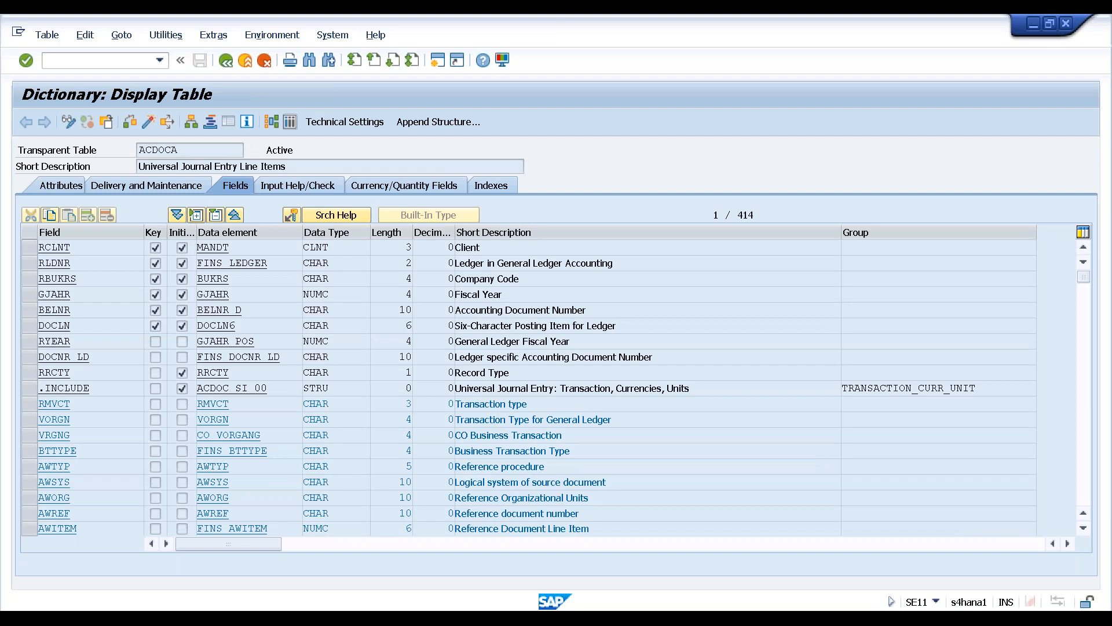
key("ctrl+shift+F10")
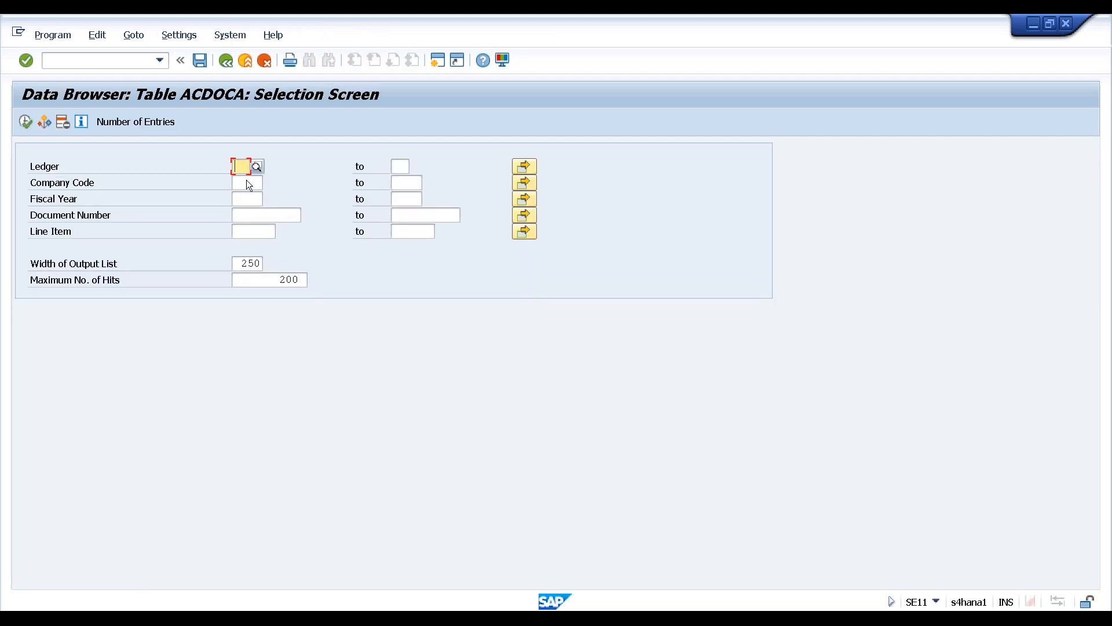
left_click(246, 182)
left_click(269, 183)
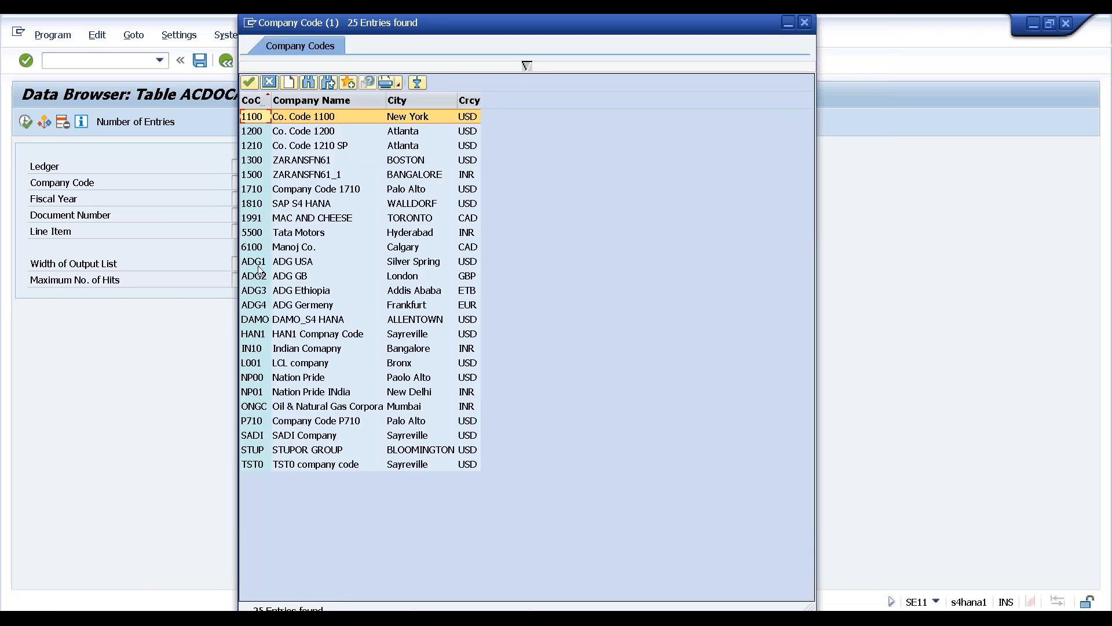
left_click(252, 334)
double_click(252, 335)
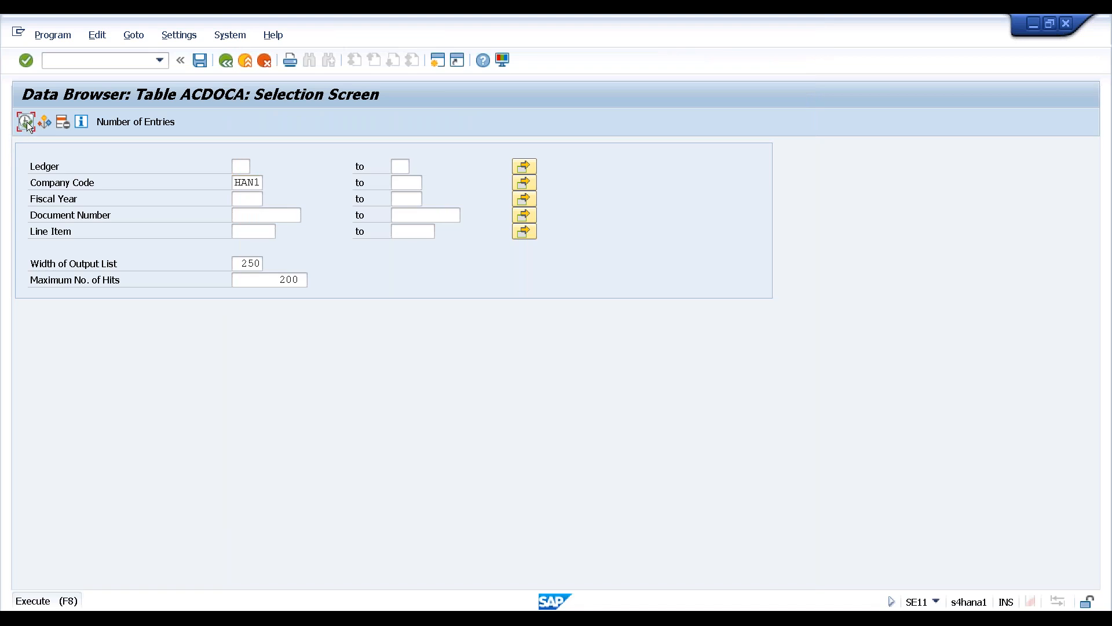
left_click(27, 122)
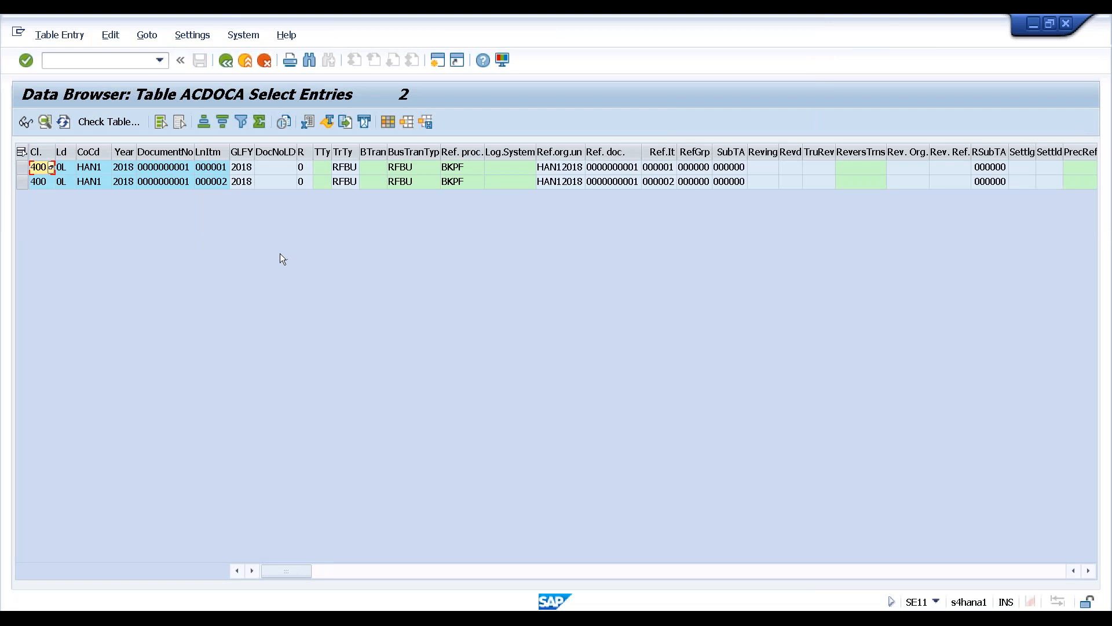
Open the full details of ACDOCA line item 000001 and confirm ledger 0L
left_click(210, 171)
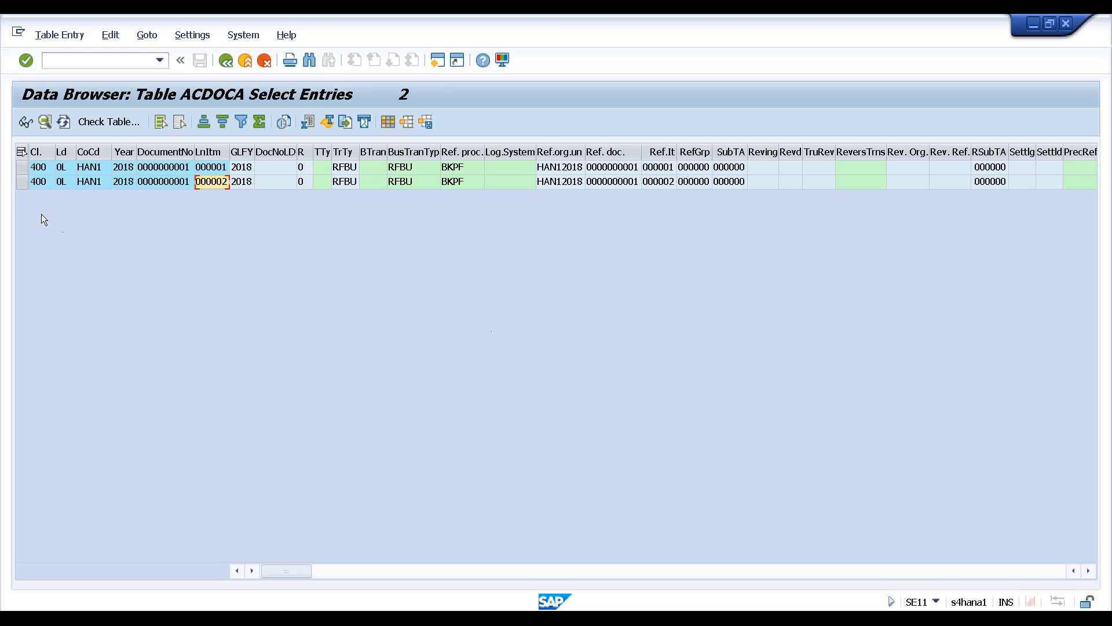
left_click(23, 167)
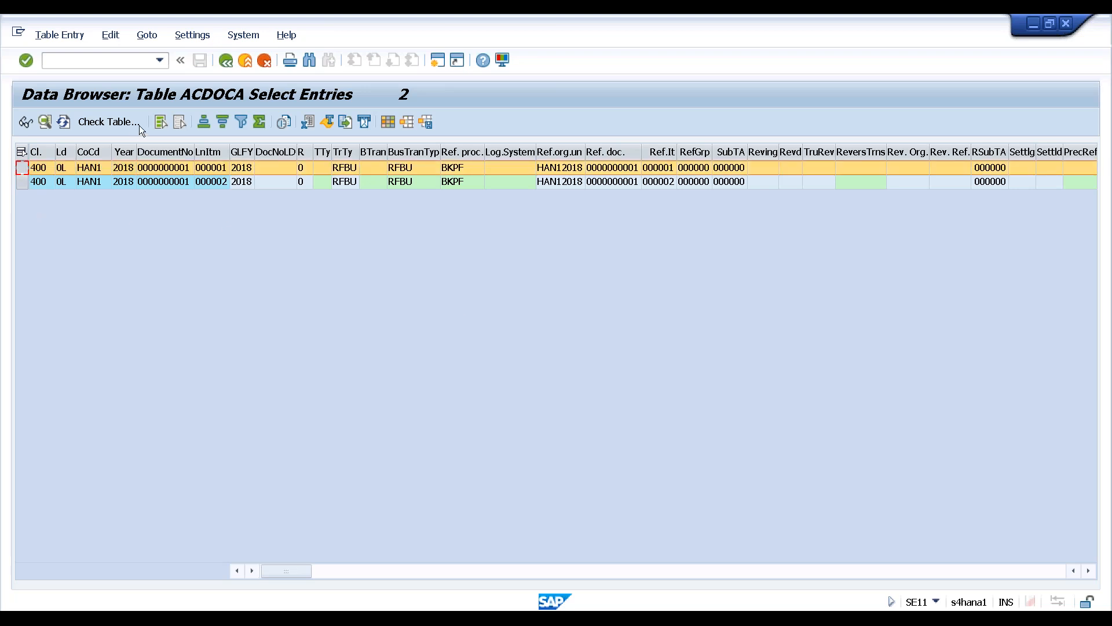
left_click(45, 121)
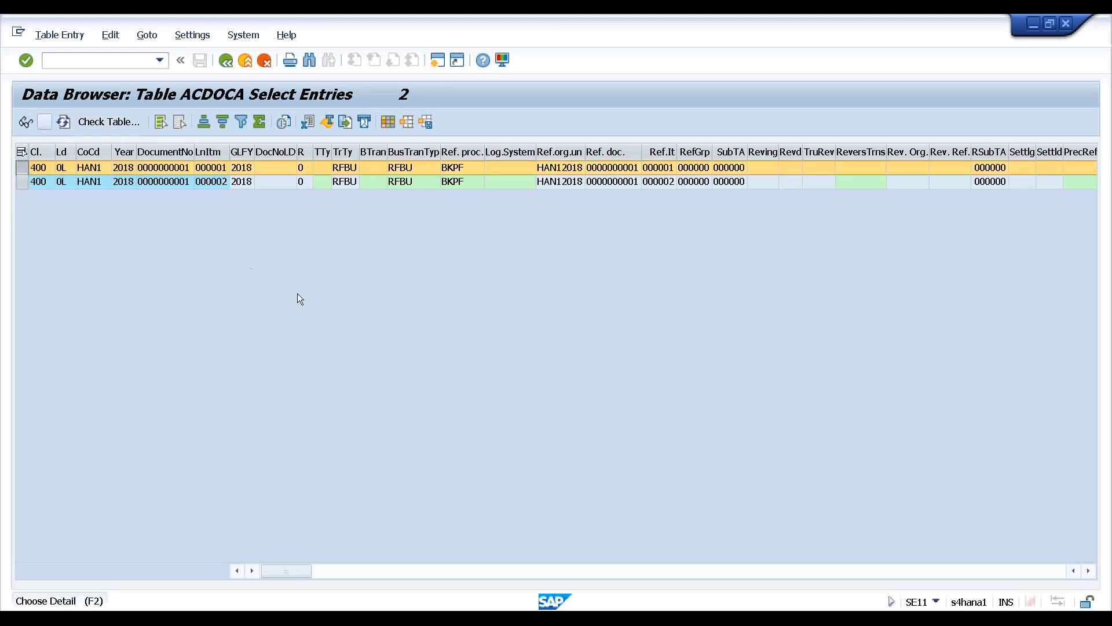
left_click(234, 226)
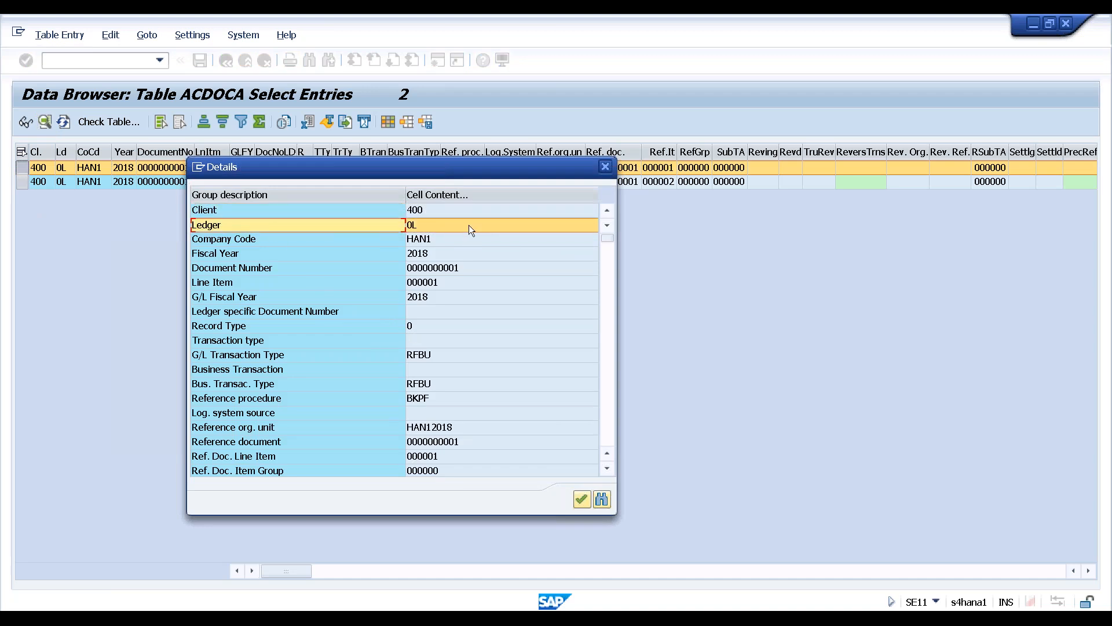
Check line item 1's company code HAN1 and reference procedure BKPF in the details
left_click(459, 242)
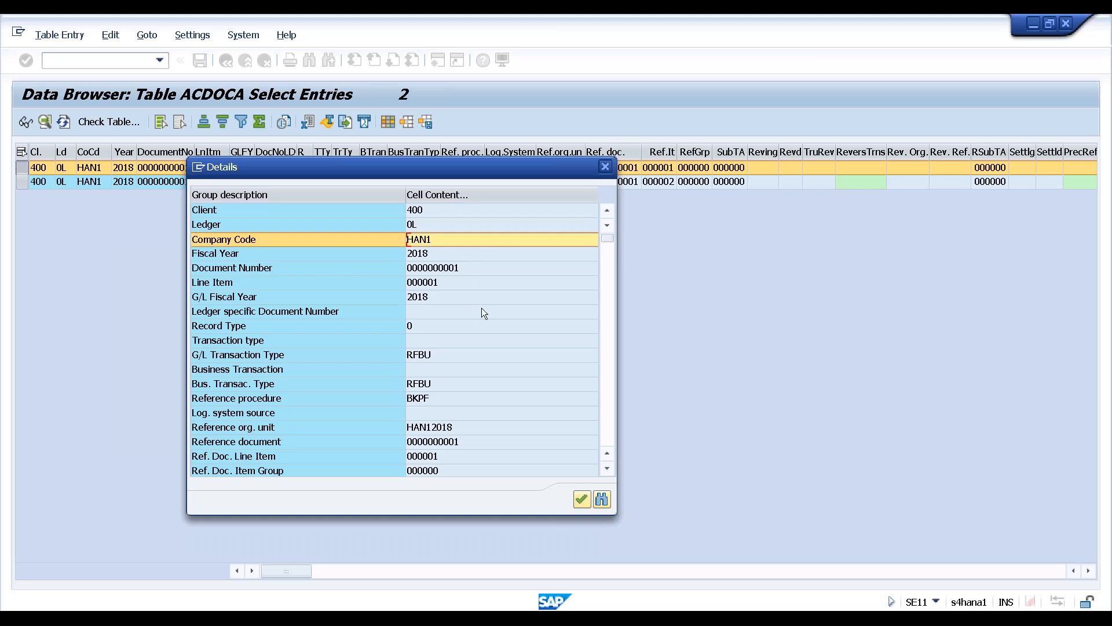
scroll(482, 311, "down", 1)
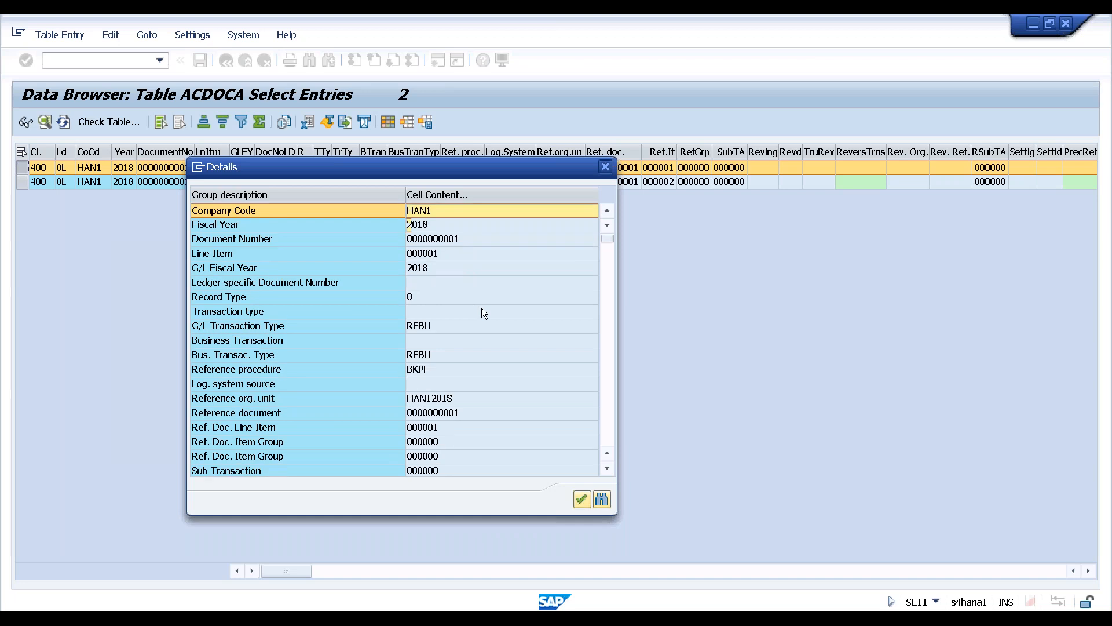
scroll(482, 310, "down", 3)
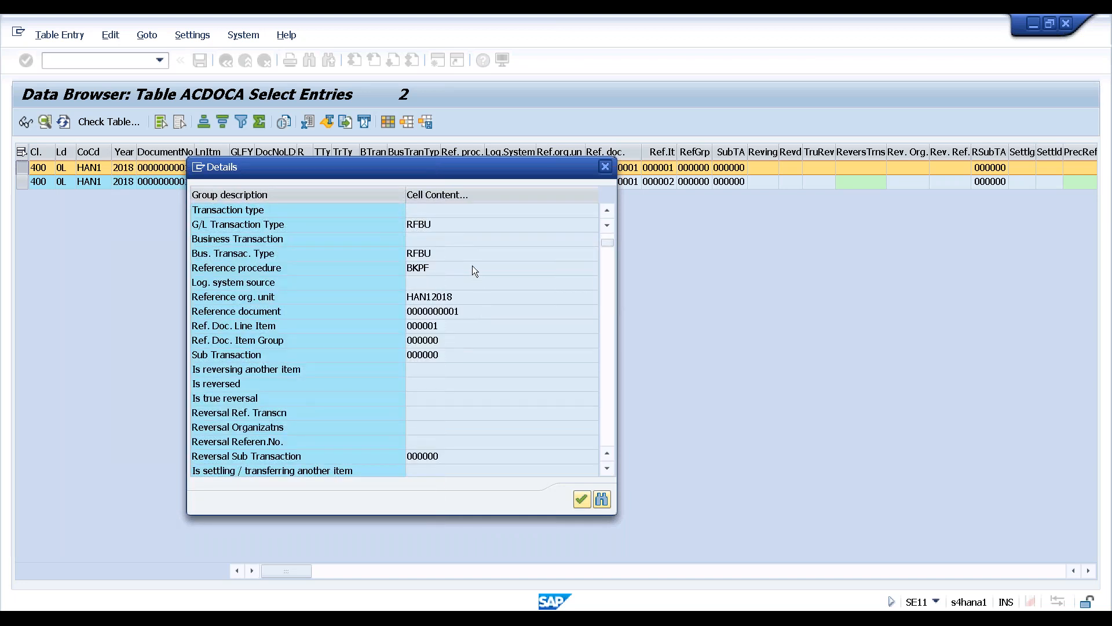
left_click(449, 267)
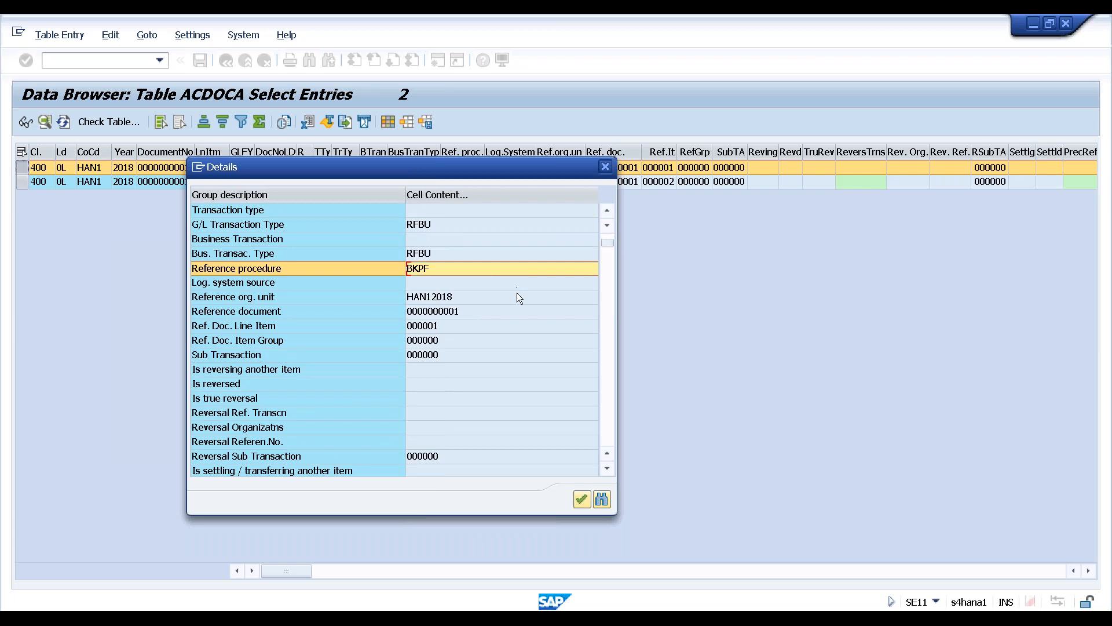
scroll(517, 296, "down", 1)
scroll(517, 297, "down", 1)
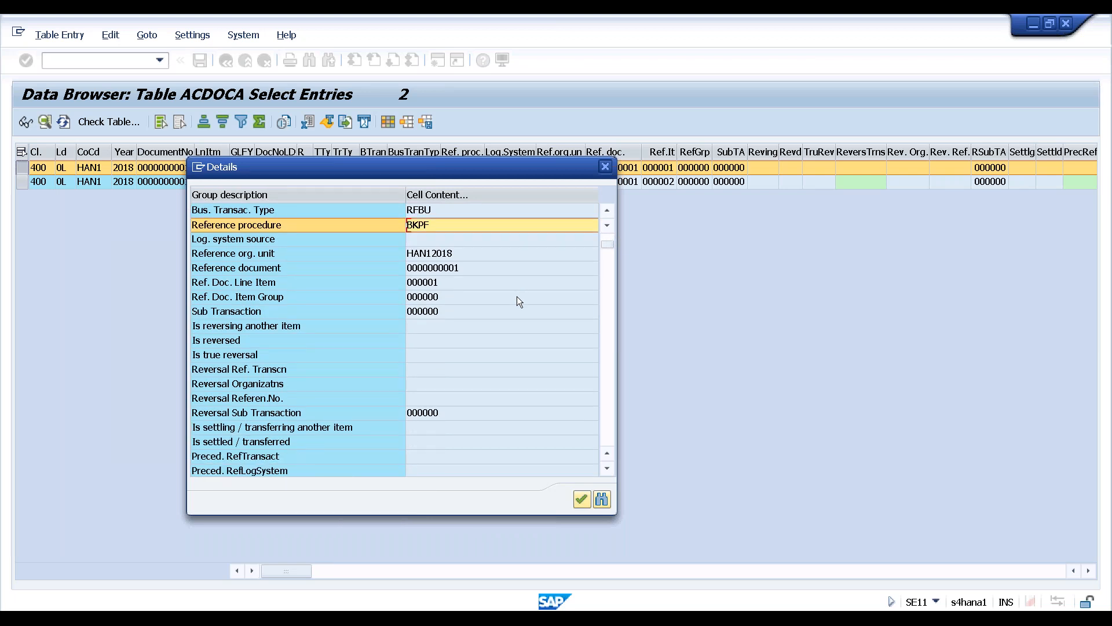
scroll(517, 296, "down", 1)
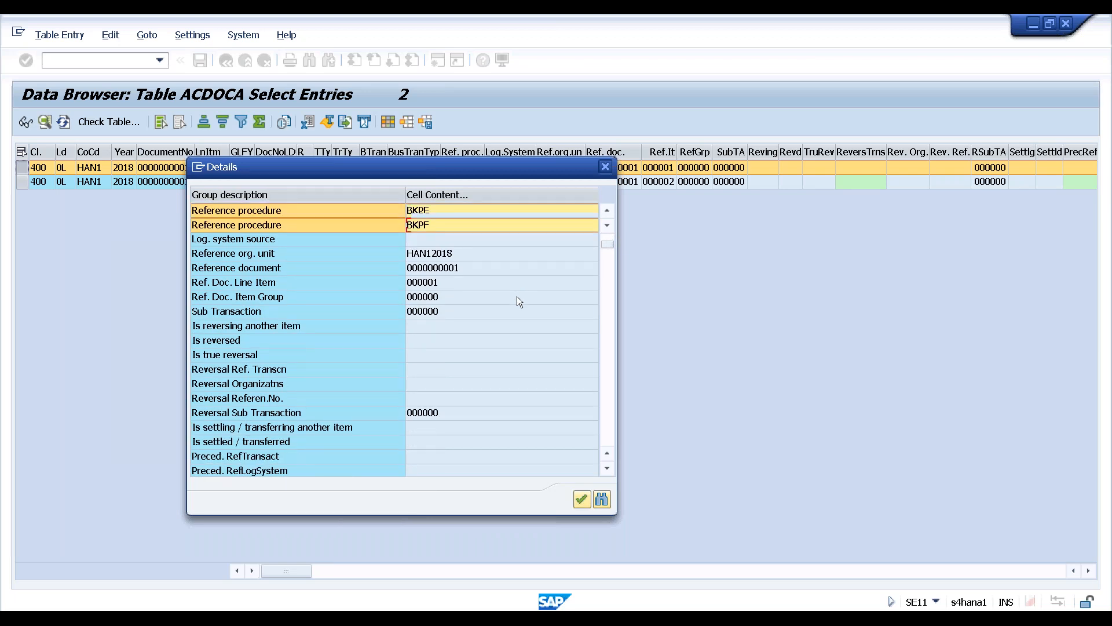
scroll(517, 296, "down", 10)
scroll(516, 324, "down", 12)
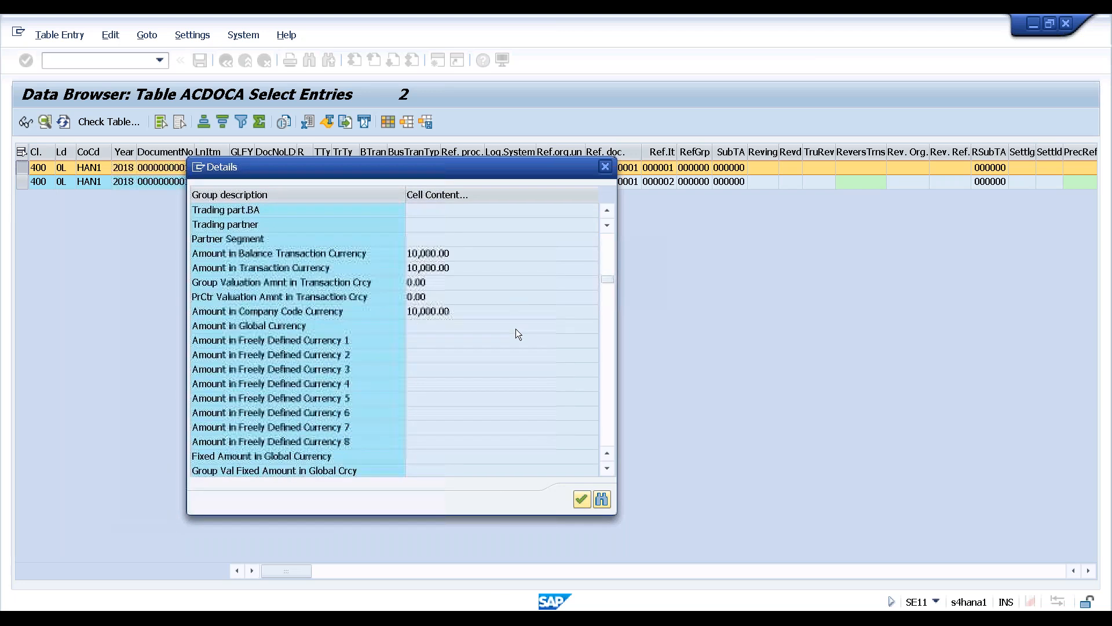
scroll(517, 335, "down", 1)
scroll(517, 333, "down", 18)
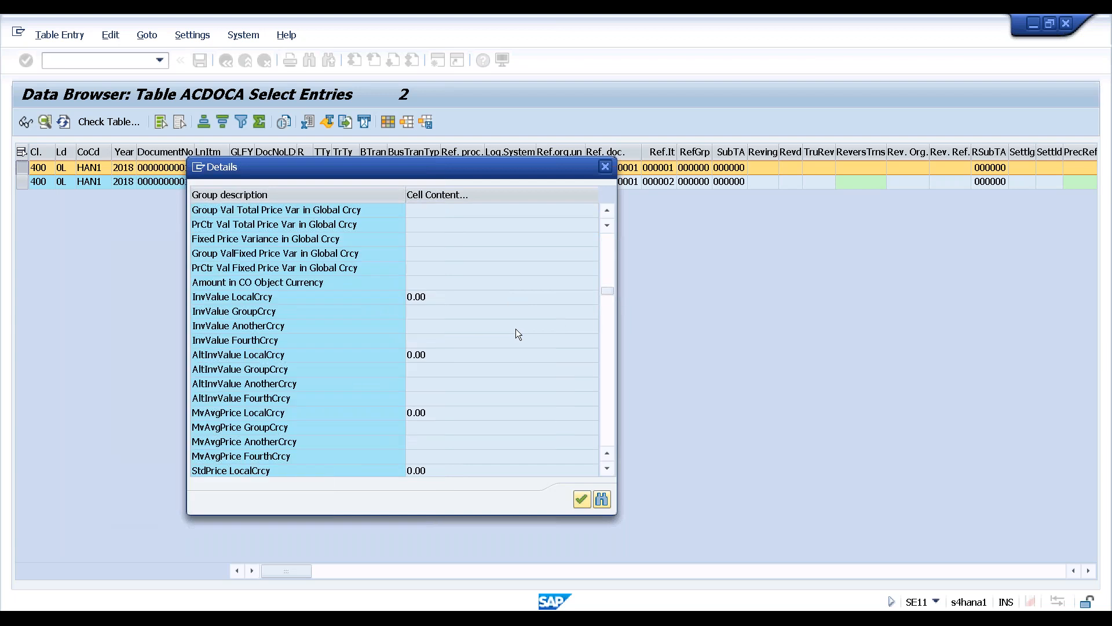
scroll(516, 329, "down", 2)
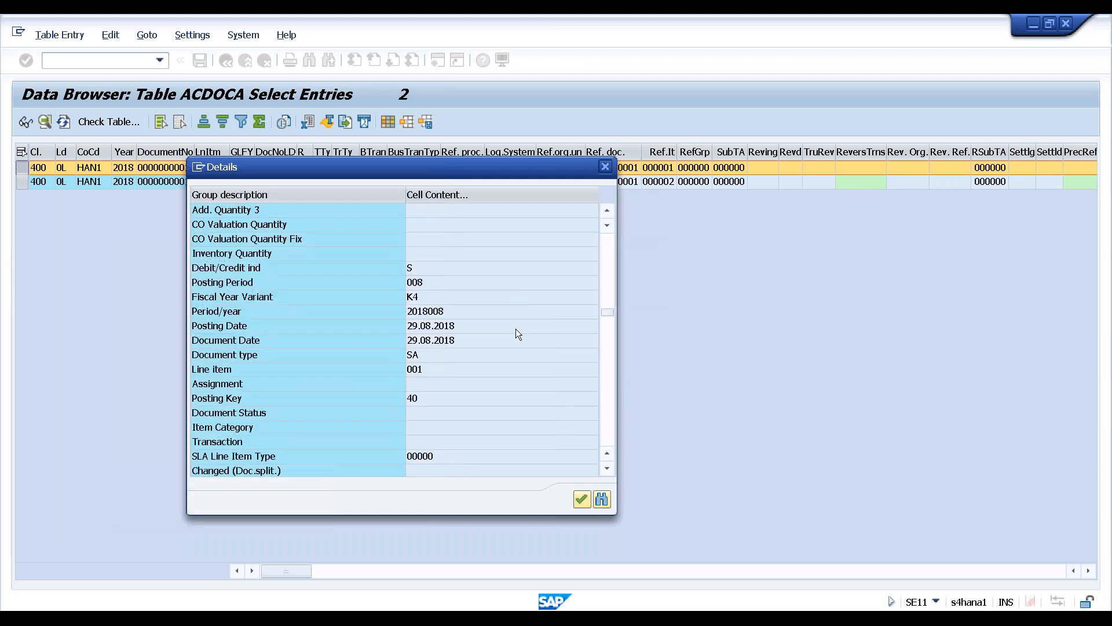
Verify posting period 008, debit indicator S, document type SA and posting key 40, then close the details
left_click(438, 298)
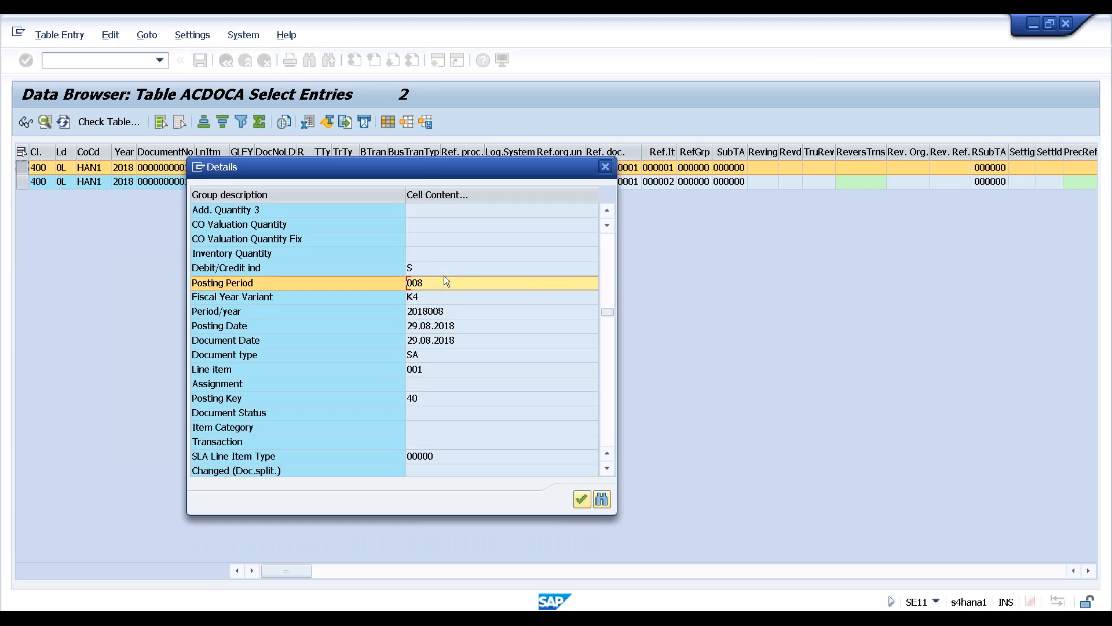
left_click(445, 270)
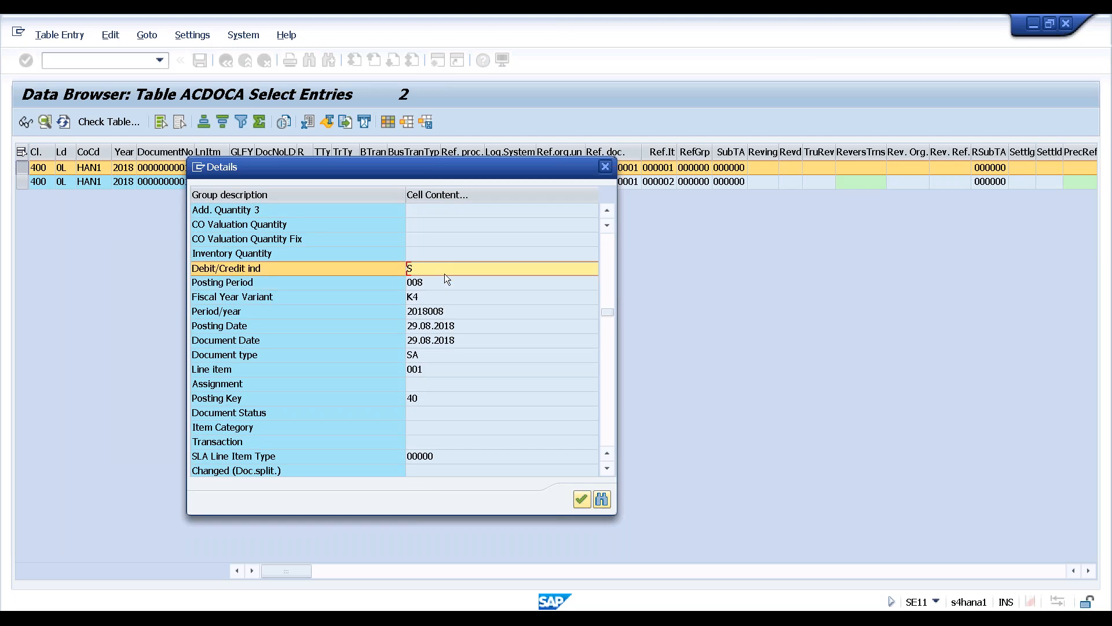
left_click(433, 354)
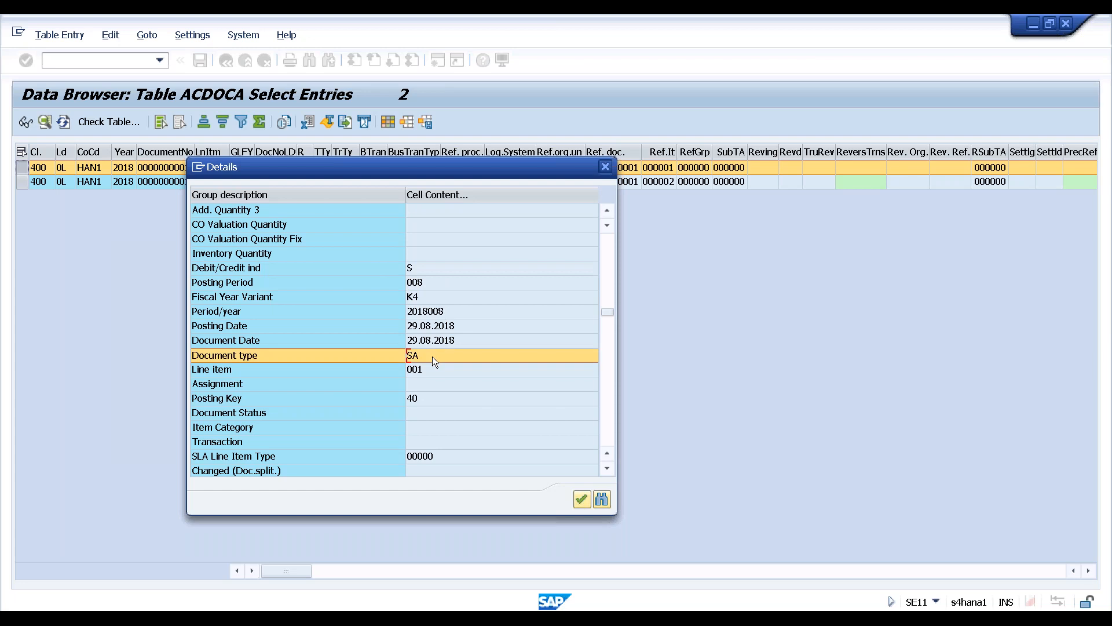
scroll(495, 360, "down", 1)
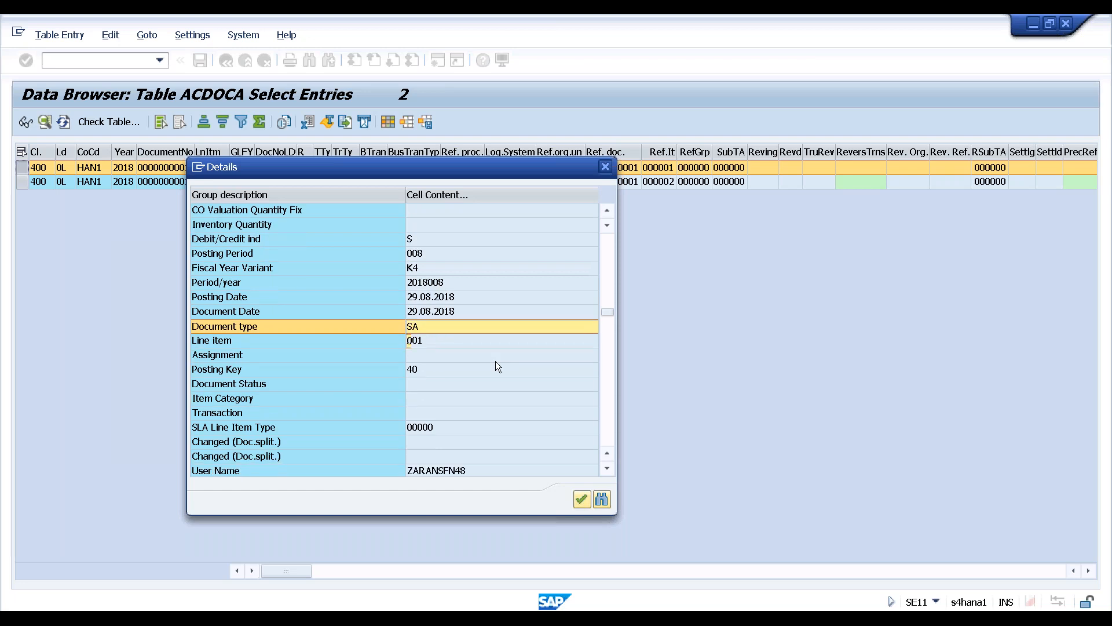
scroll(496, 360, "down", 3)
left_click(443, 269)
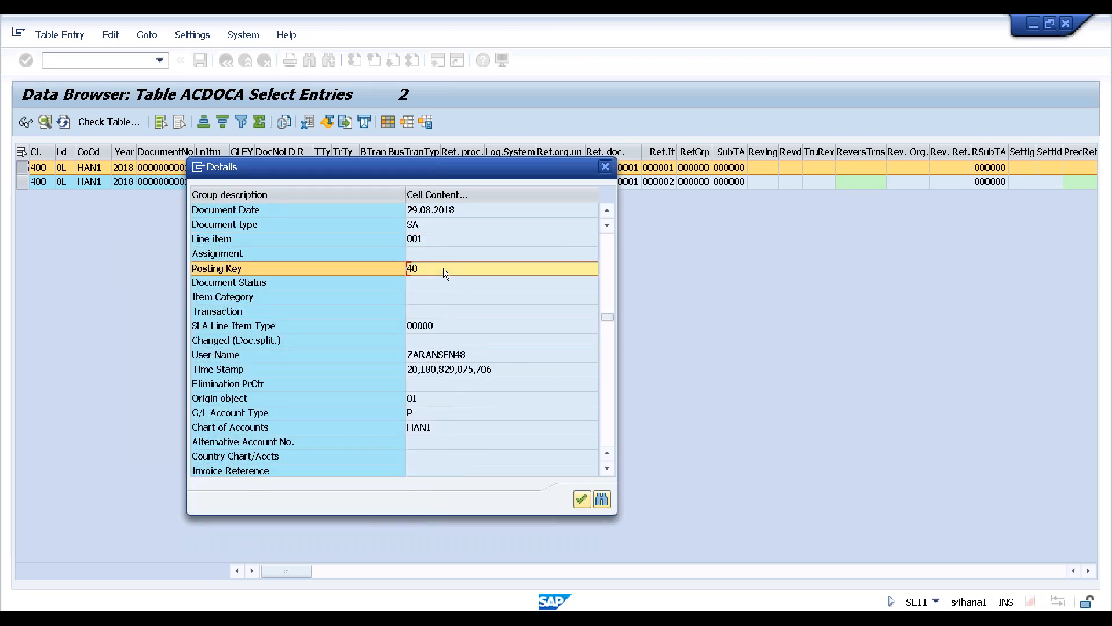
scroll(513, 347, "down", 7)
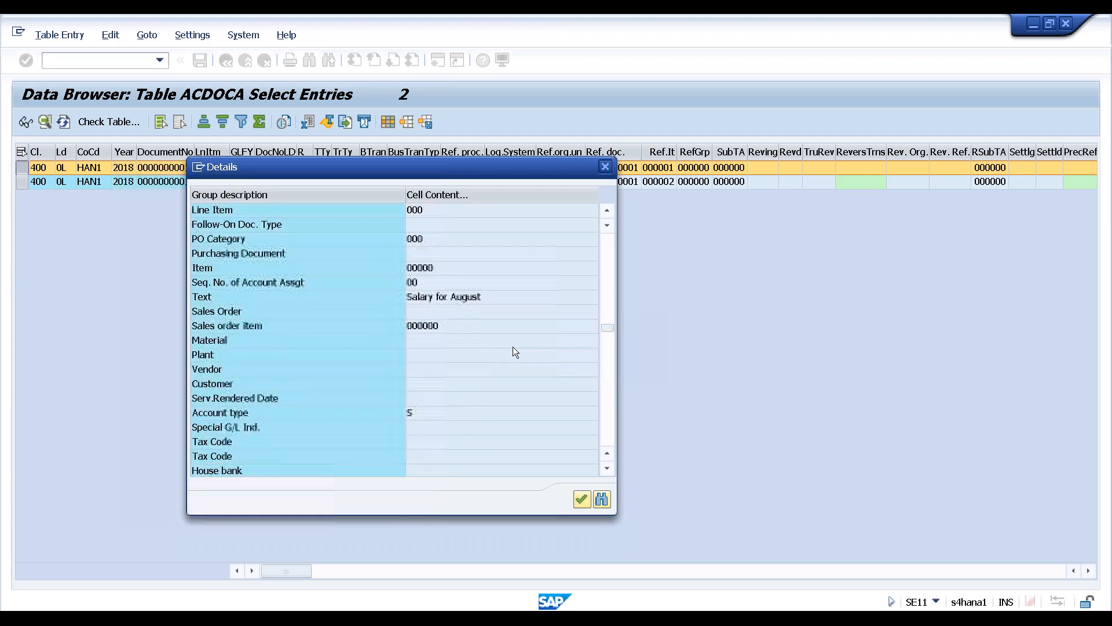
scroll(513, 347, "down", 6)
scroll(513, 346, "up", 4)
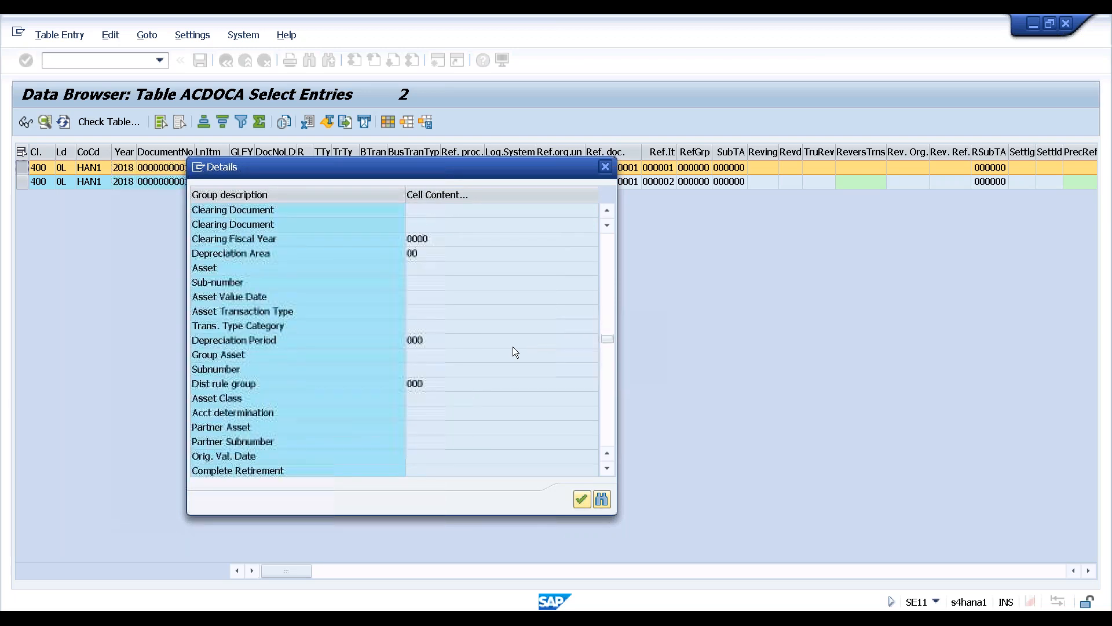
left_click(607, 166)
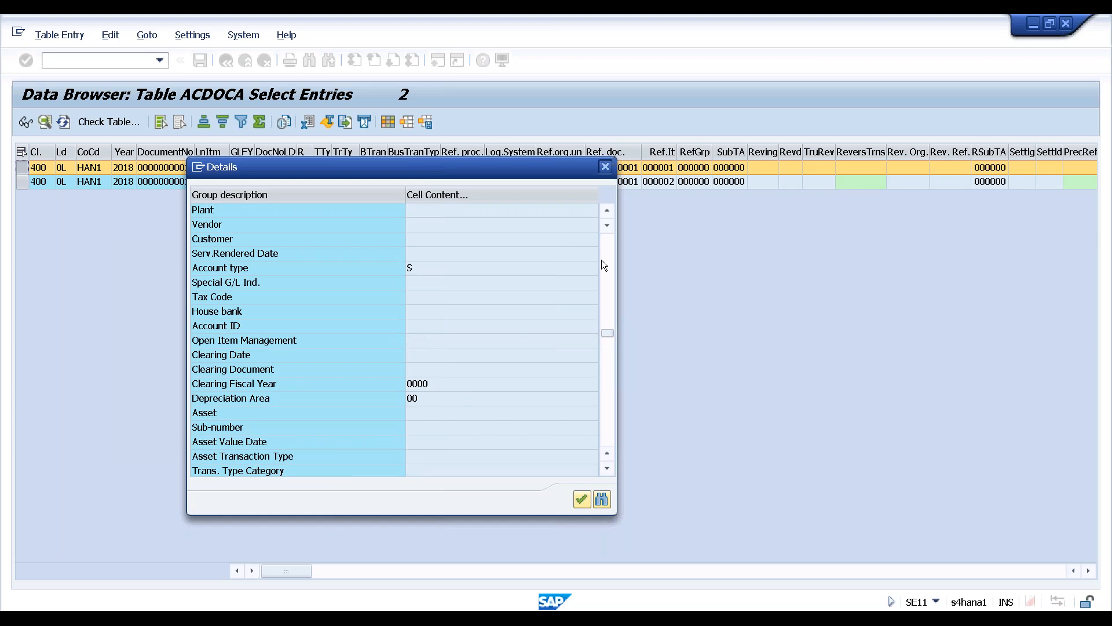